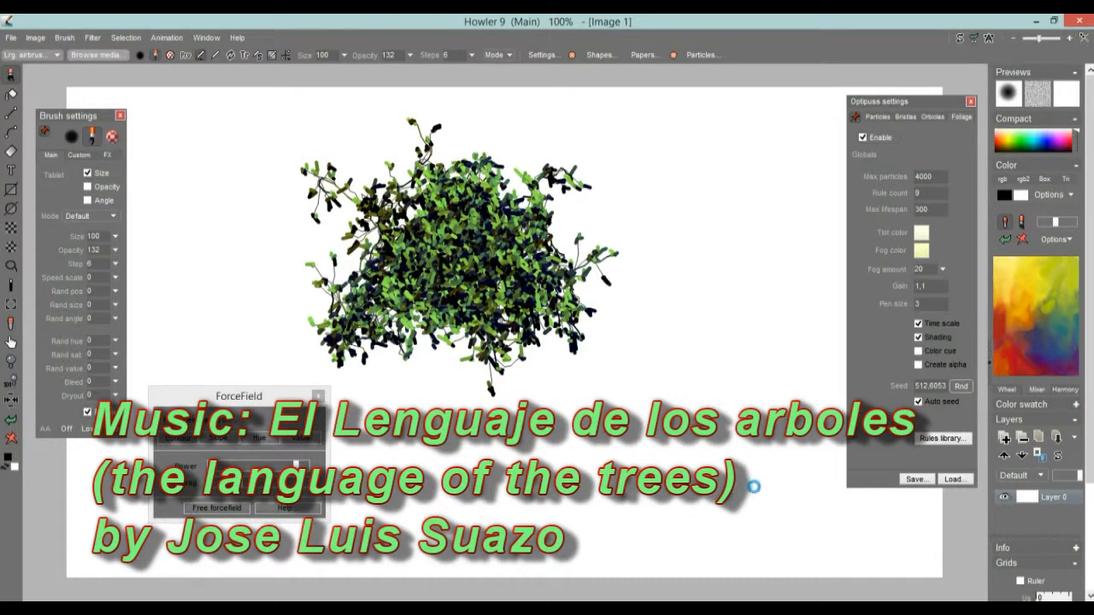
Paint sample foliage trees near the canvas's right and left edges with the Optipuss particle brush, and clear the canvas
drag(709, 443, 716, 470)
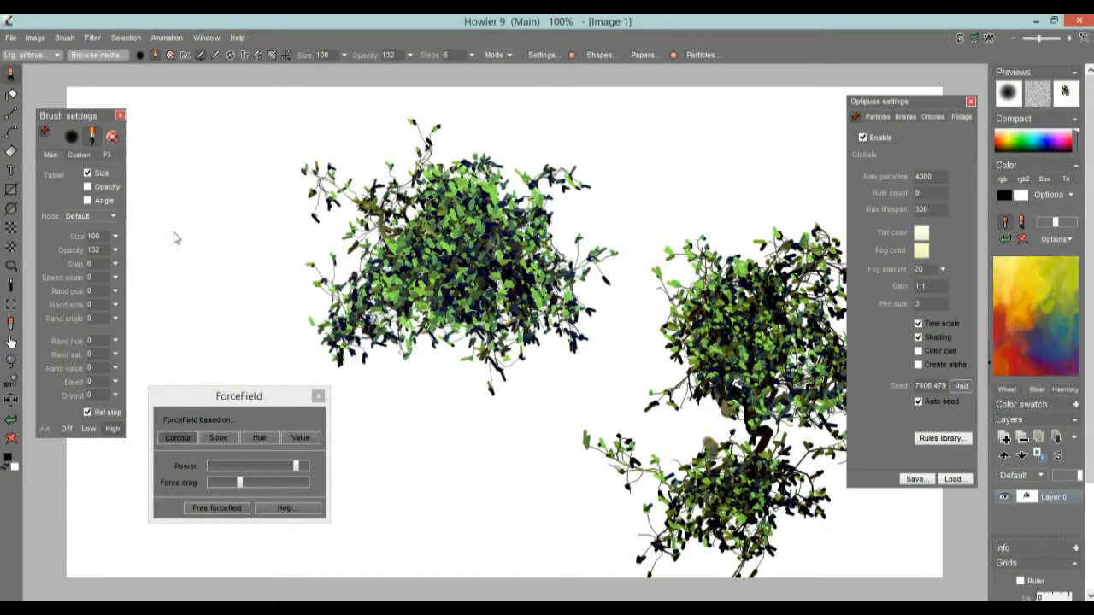
drag(176, 220, 171, 228)
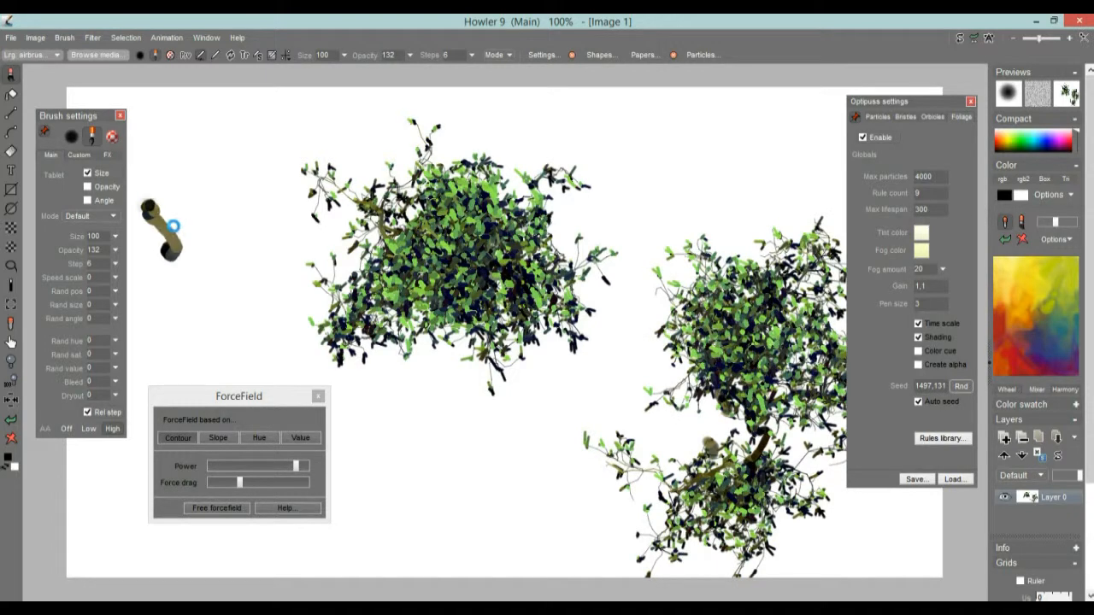
drag(213, 311, 195, 224)
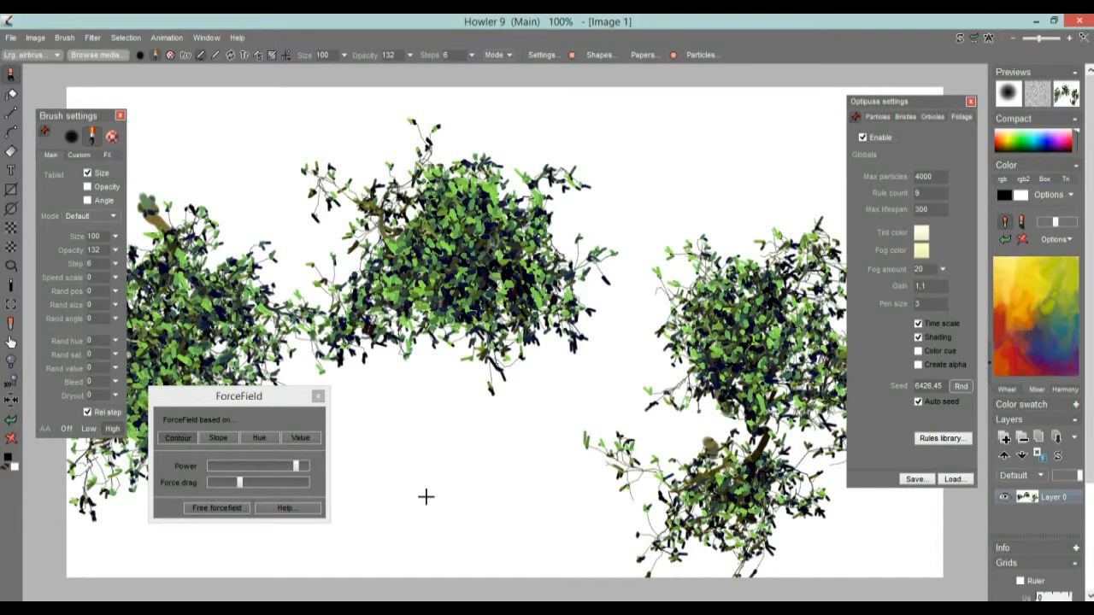
mouse_move(425, 497)
mouse_down()
mouse_move(432, 505)
mouse_move(452, 449)
mouse_up()
key(Delete)
Paint foliage trees in the canvas's upper middle, on its right side and on its left side with the size 100 particle brush
drag(427, 258, 474, 229)
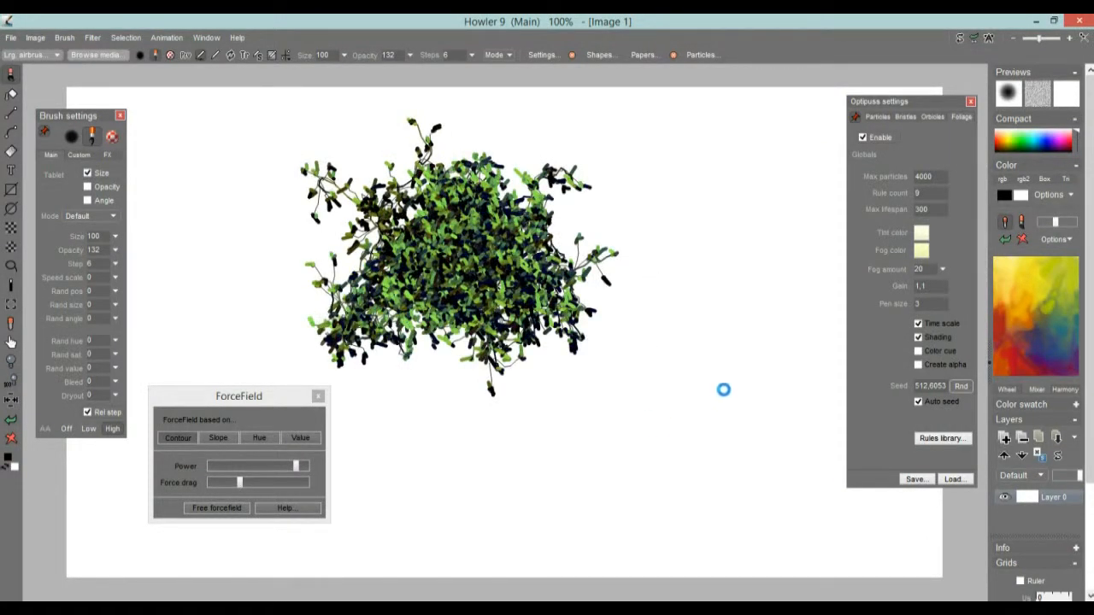
drag(704, 447, 707, 464)
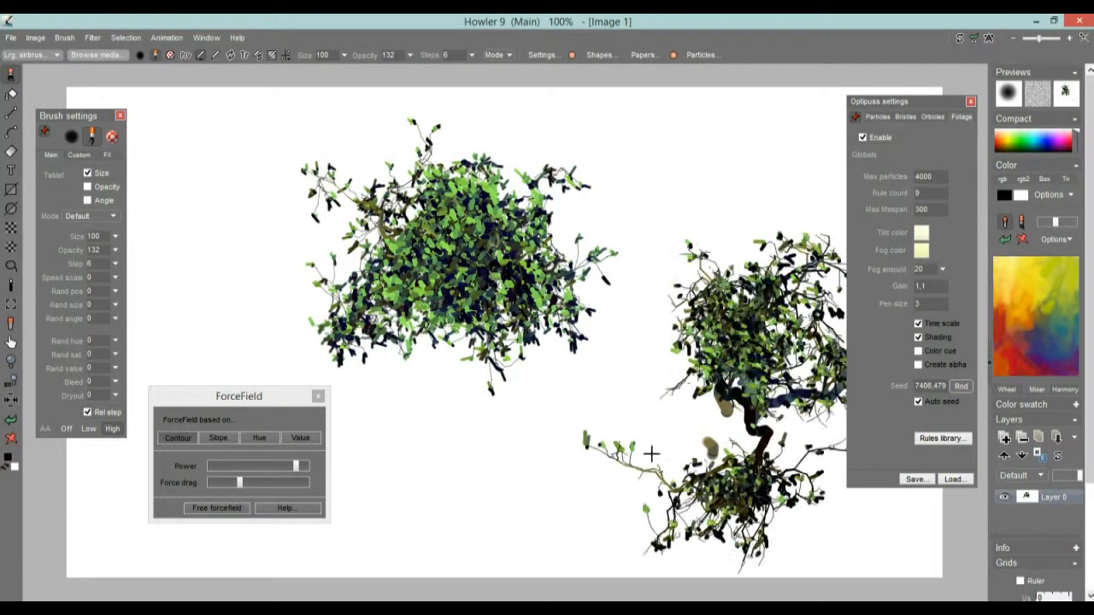
drag(173, 238, 176, 253)
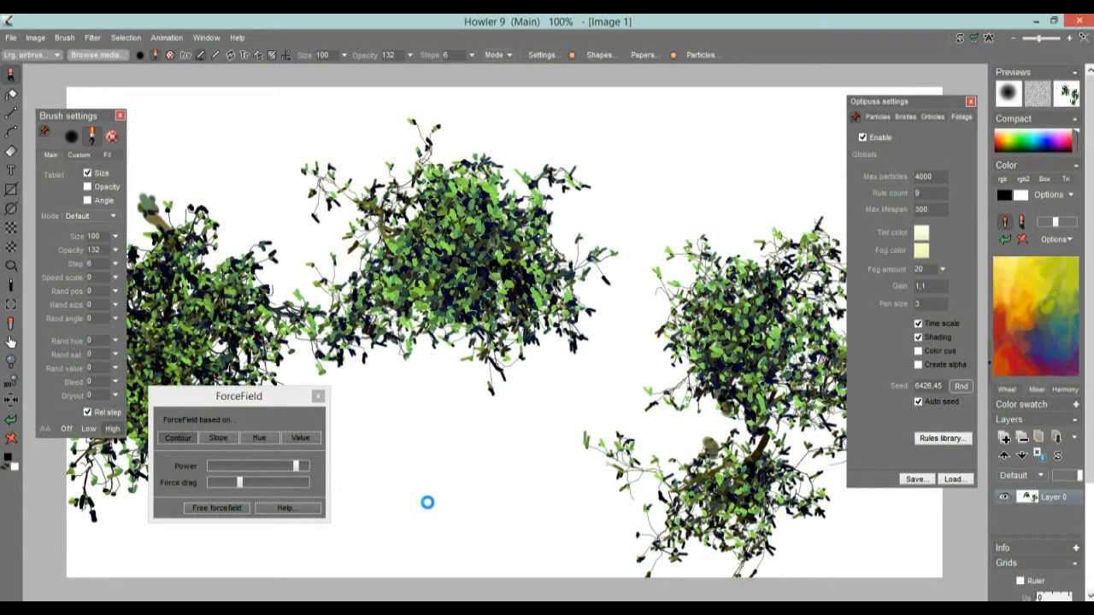
drag(425, 496, 485, 335)
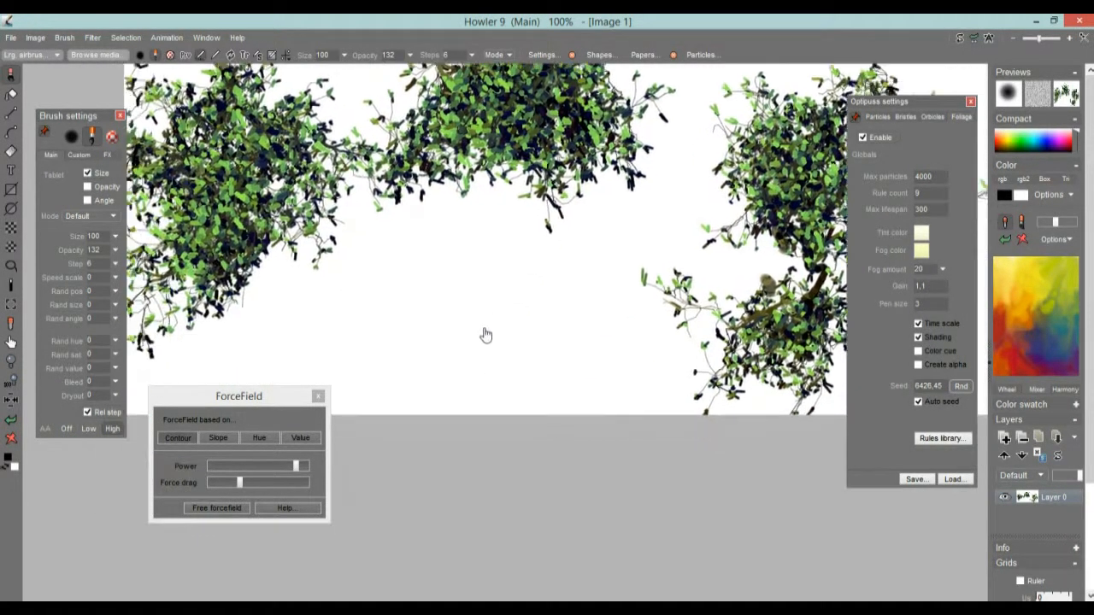
Add more foliage trees and branches along the lower middle and top edge of the canvas
click(446, 314)
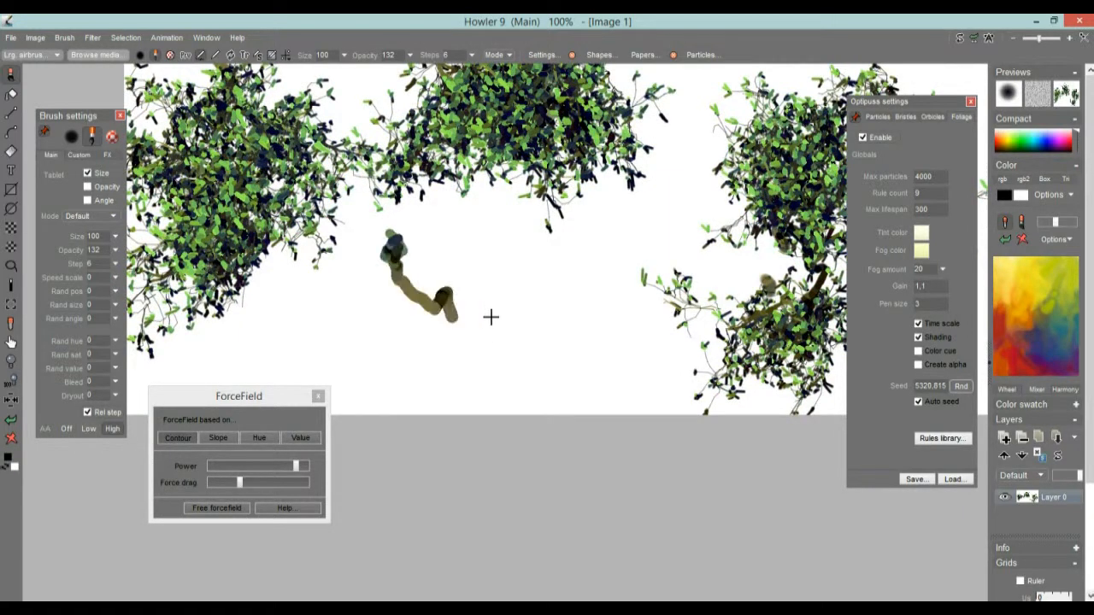
click(490, 366)
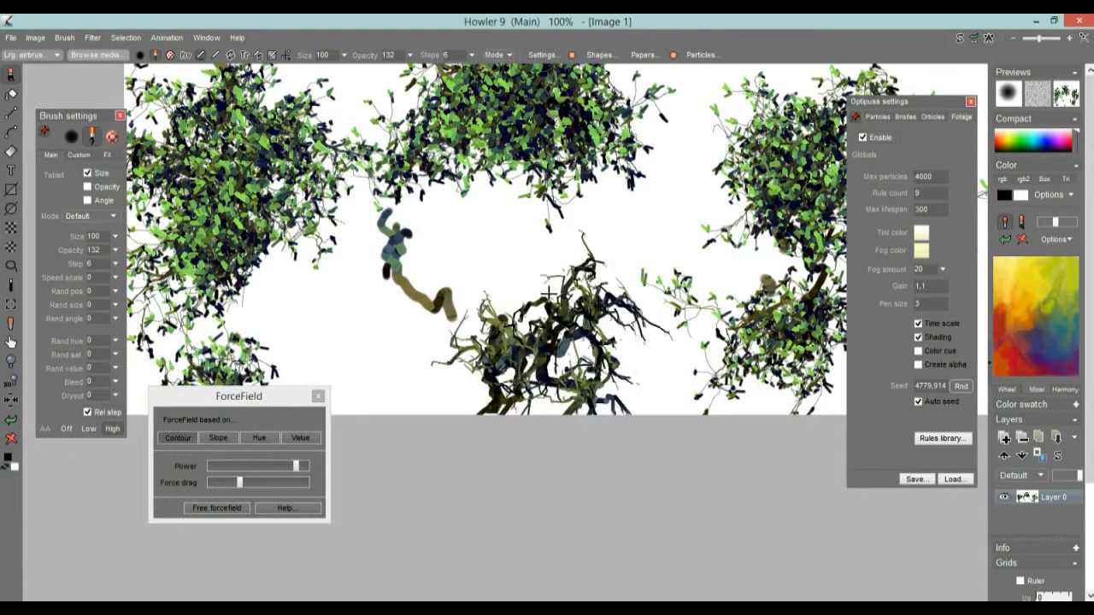
drag(806, 112, 664, 292)
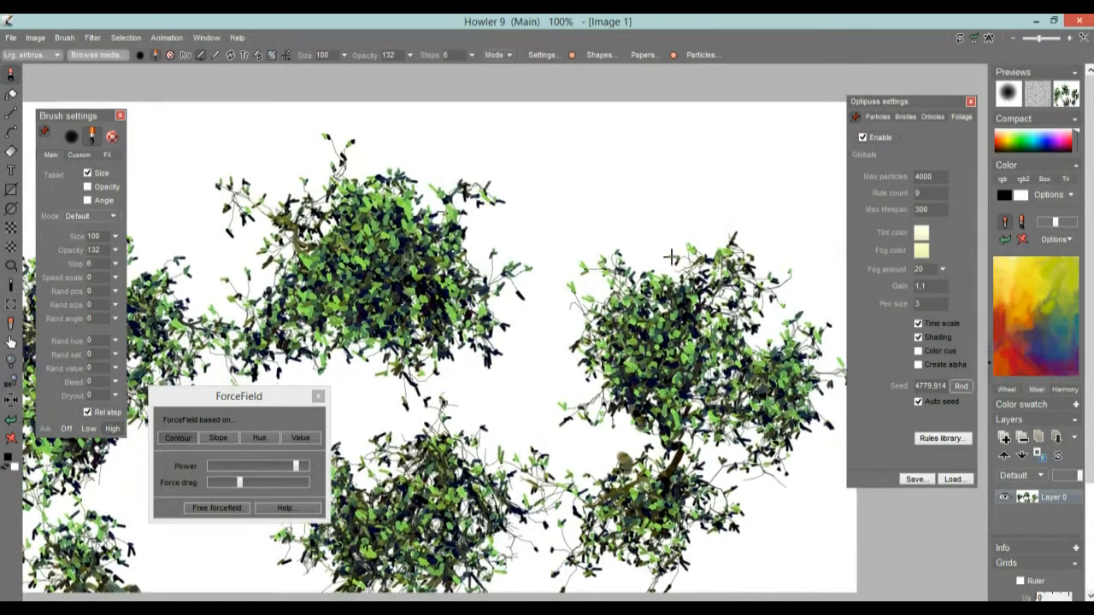
click(458, 235)
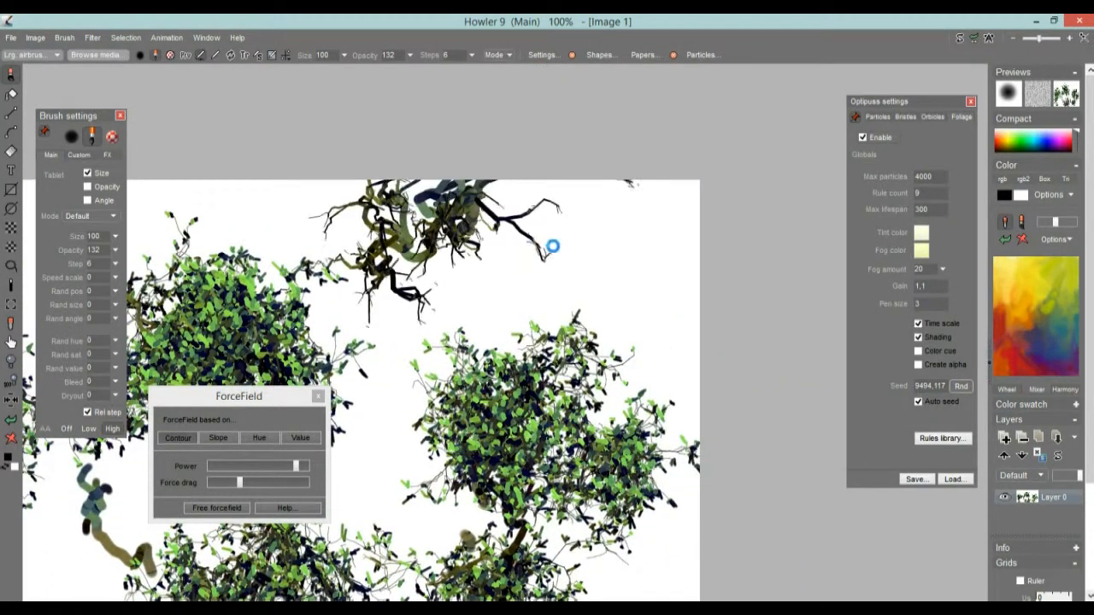
click(609, 228)
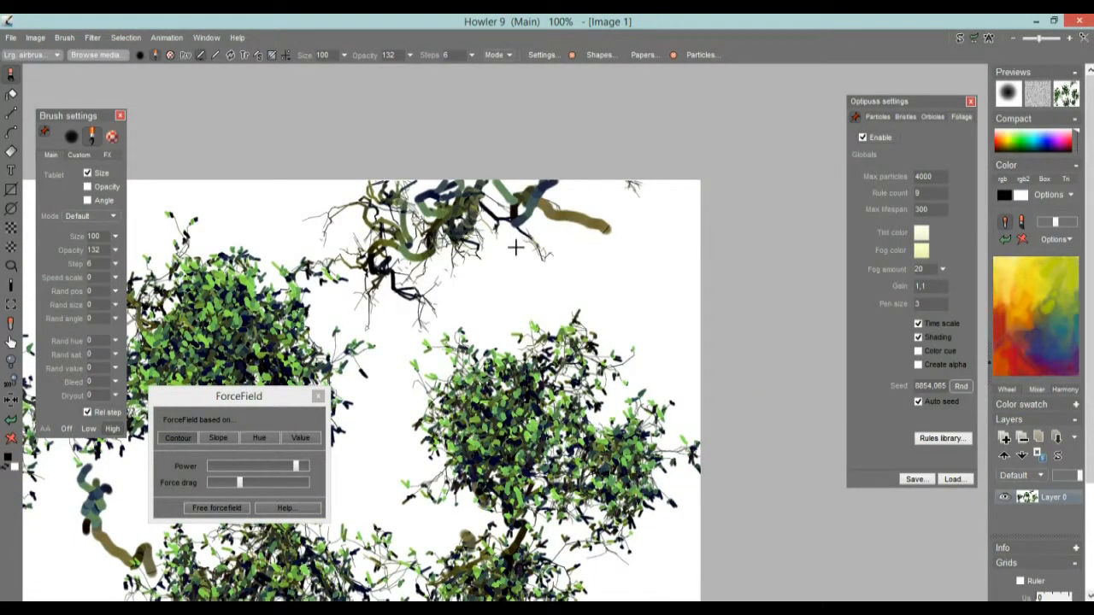
drag(242, 336, 483, 251)
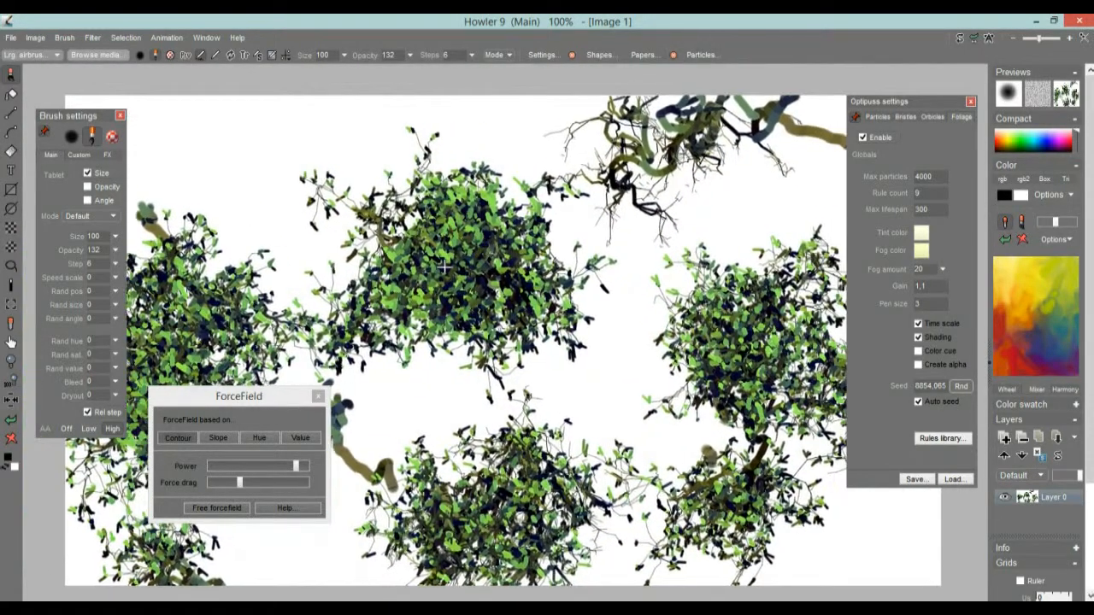
Clear the canvas and move the ForceField window out of the middle of the painting area
click(12, 439)
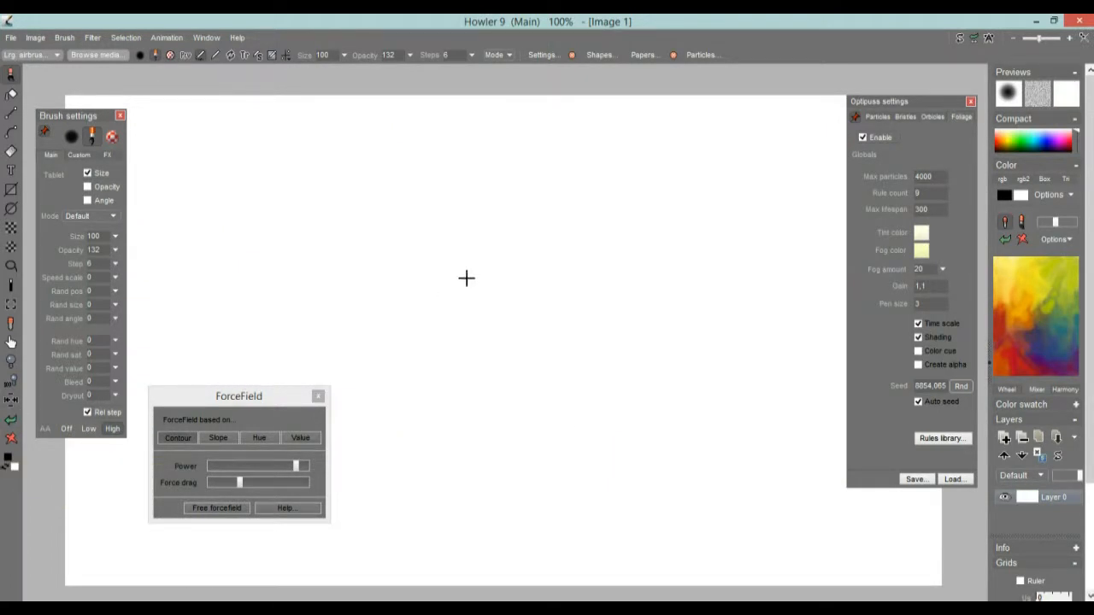
drag(295, 395, 218, 427)
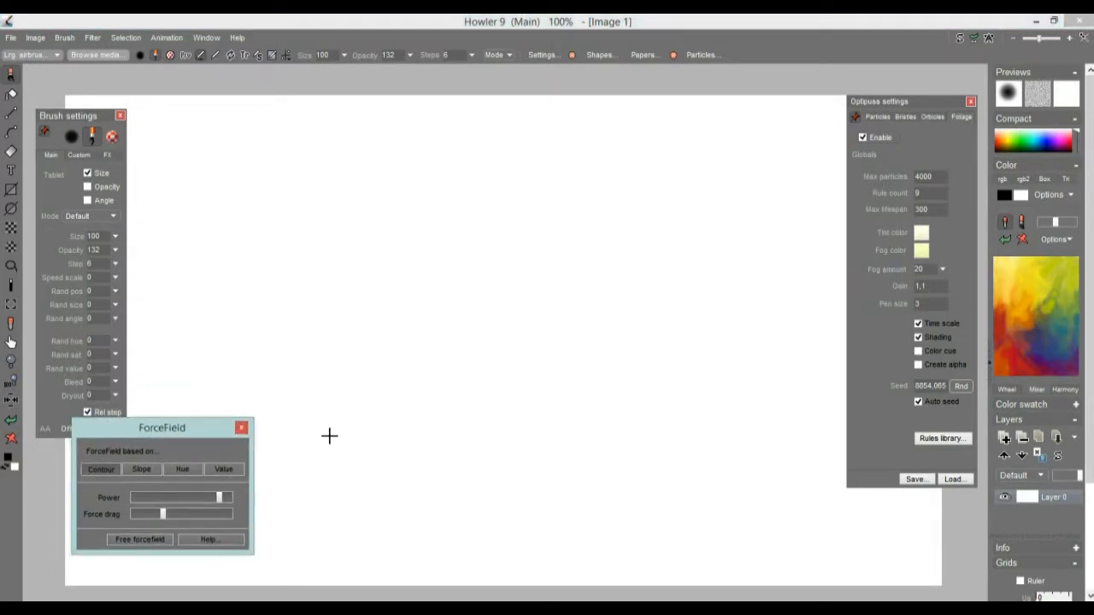
Switch to the Firefox window with the "island troll tribes" Google search and look through its results
click(422, 608)
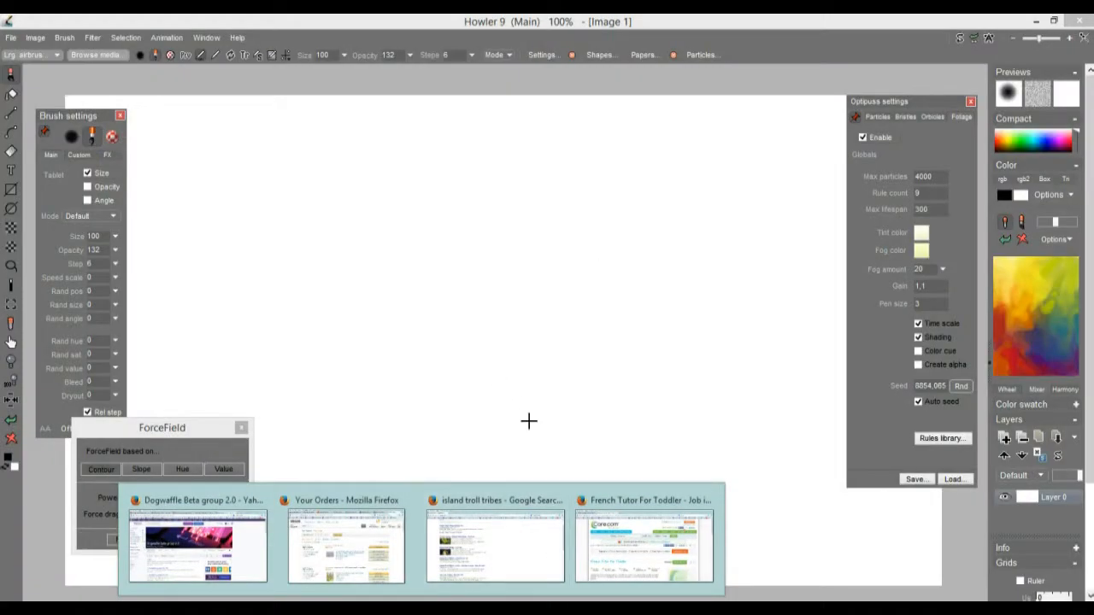
click(513, 541)
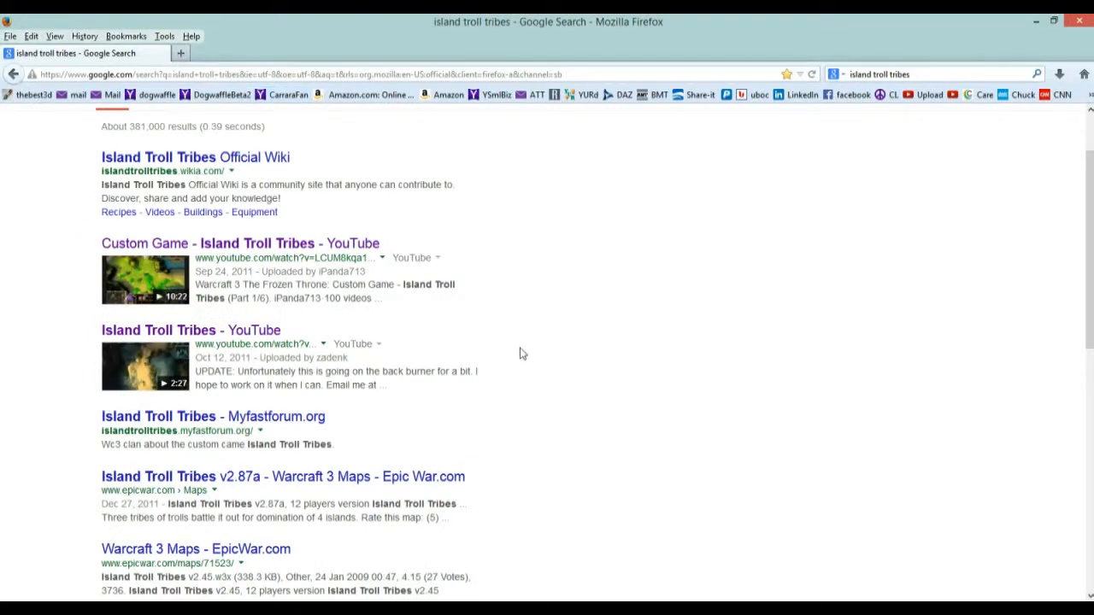
scroll(512, 345, down, 10)
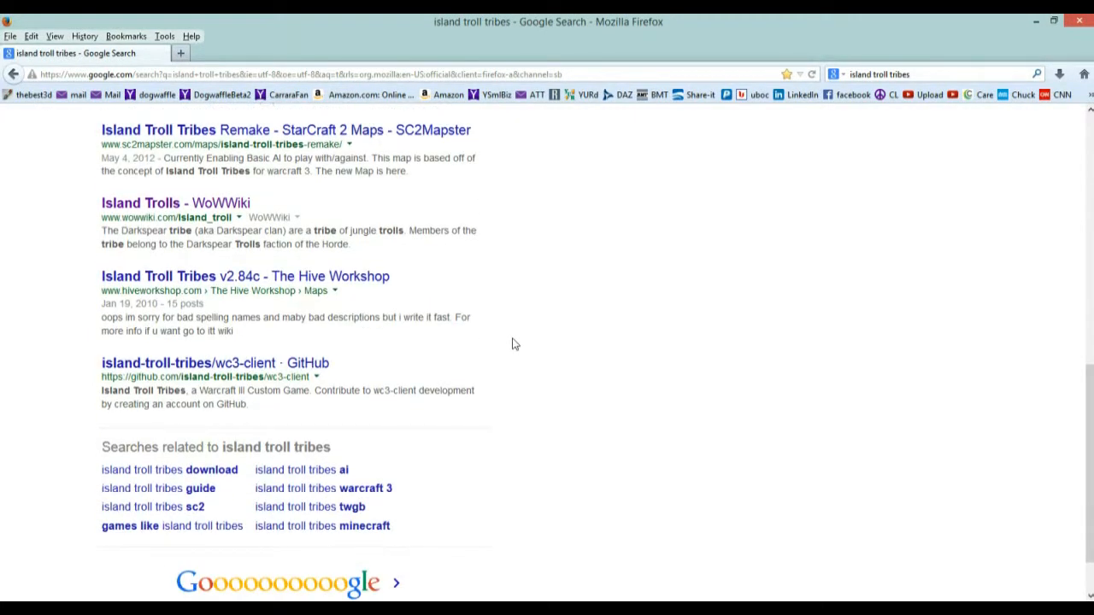
scroll(513, 344, up, 10)
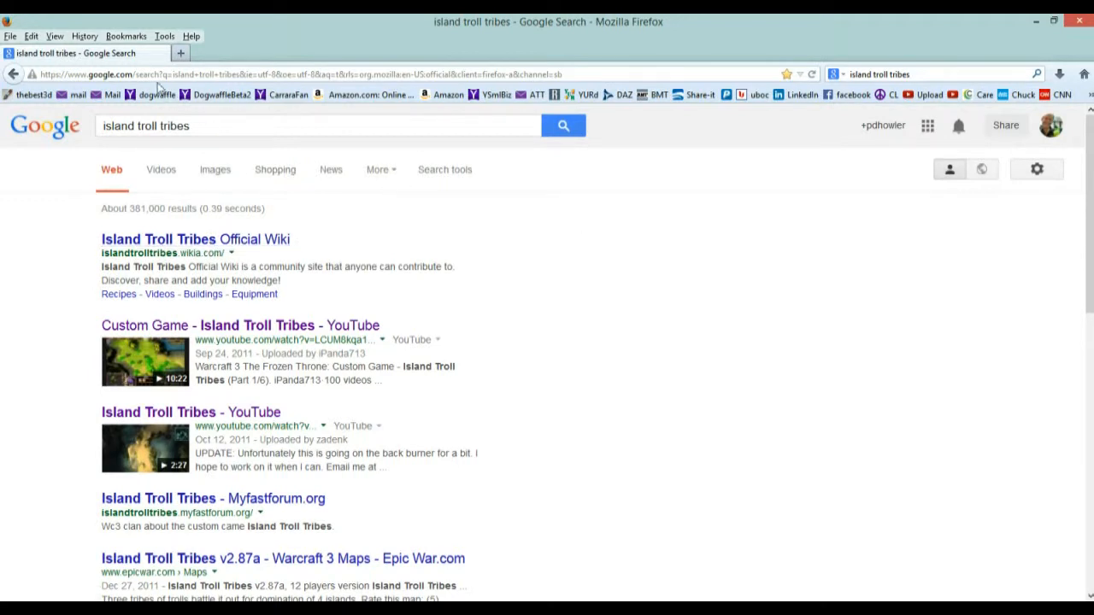
Go to TheBest3D.com, browse the artists on its DOTM page and open the Gamer Printshop entry
click(34, 95)
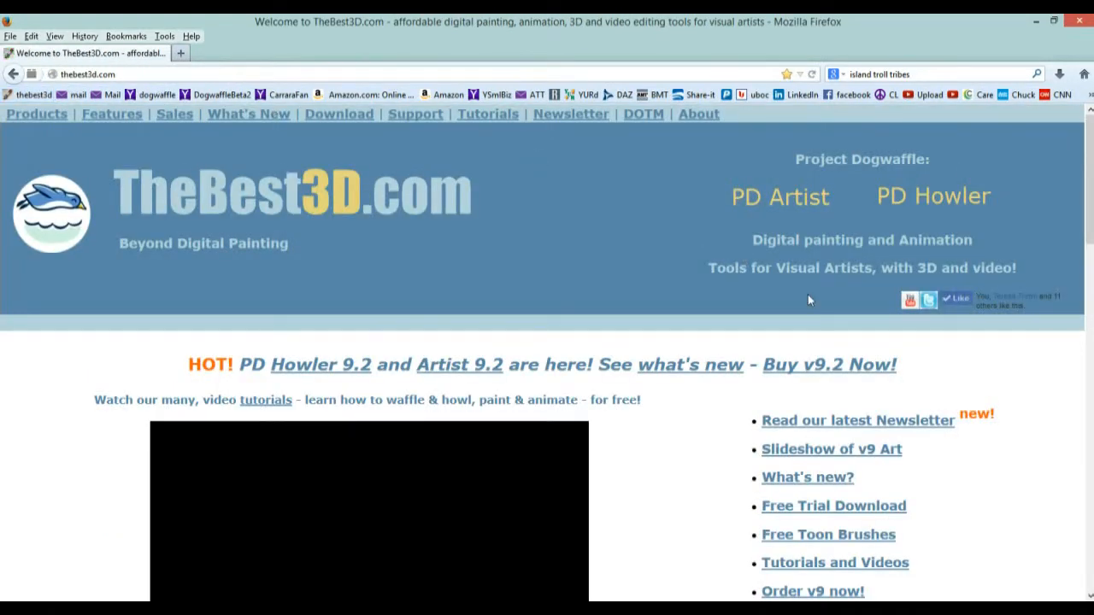
click(647, 114)
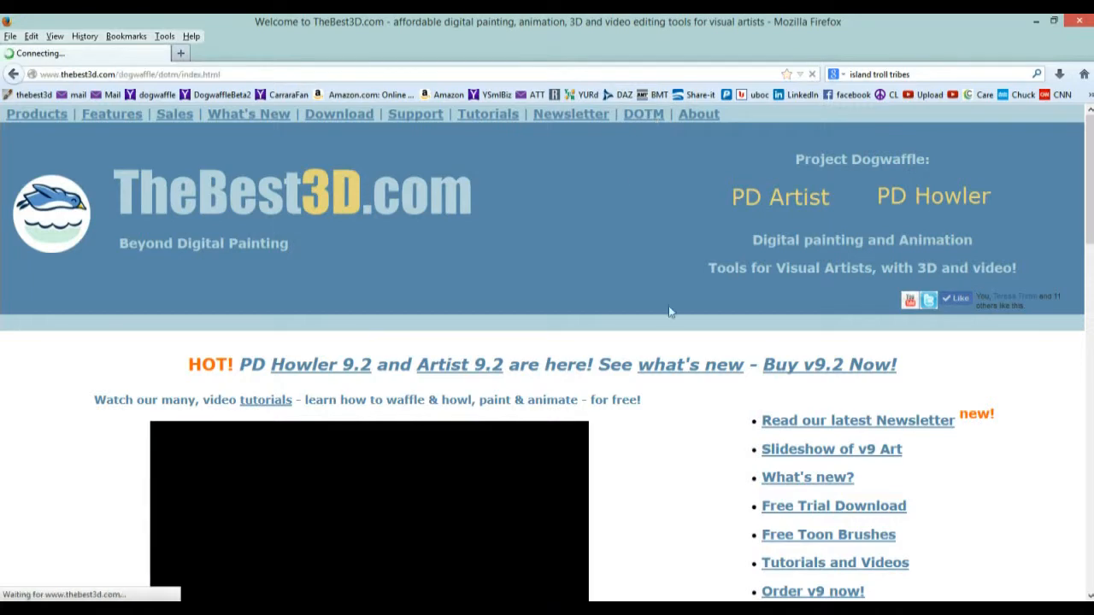
scroll(675, 334, down, 5)
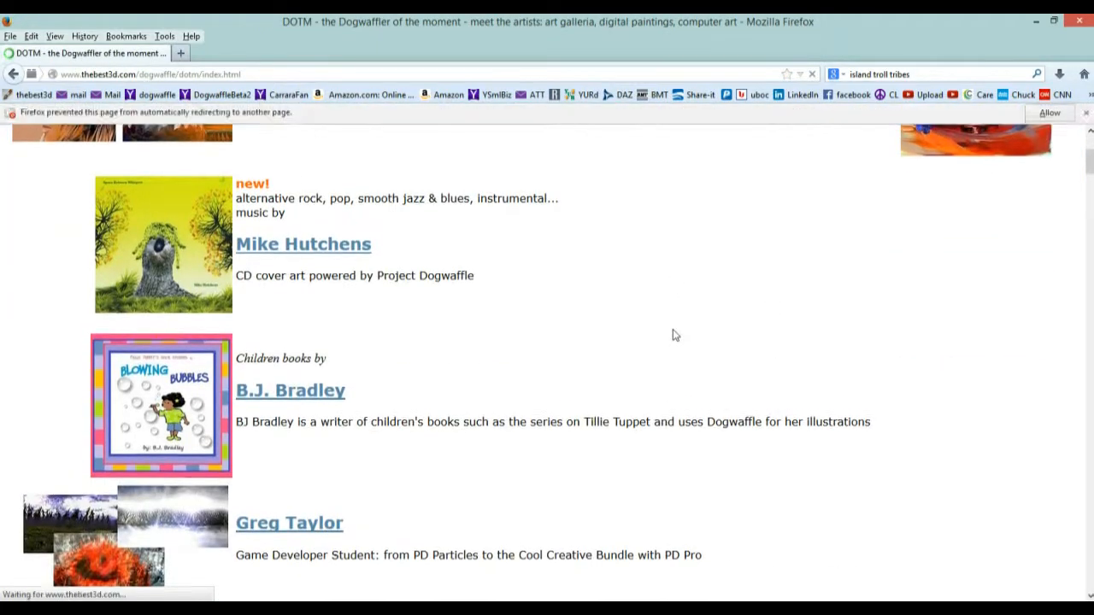
scroll(493, 299, down, 10)
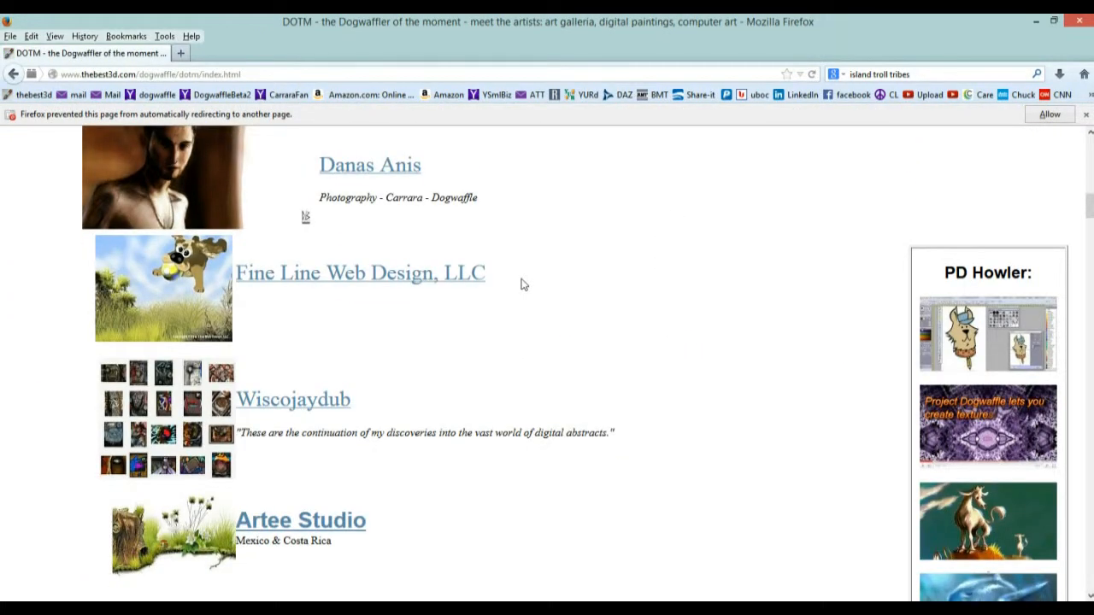
scroll(524, 285, down, 8)
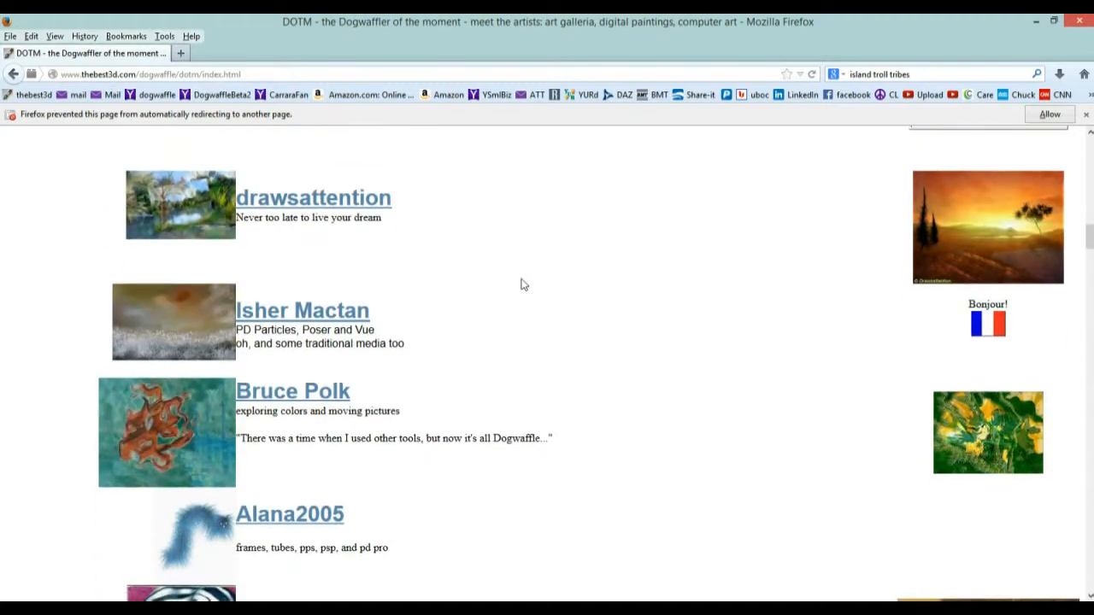
scroll(523, 284, down, 10)
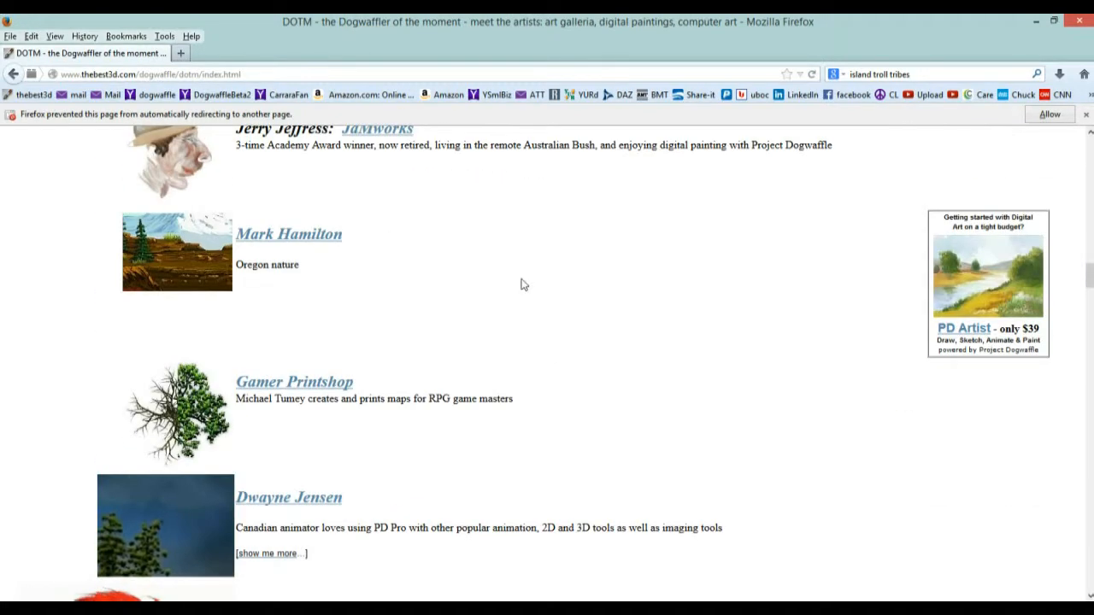
click(318, 384)
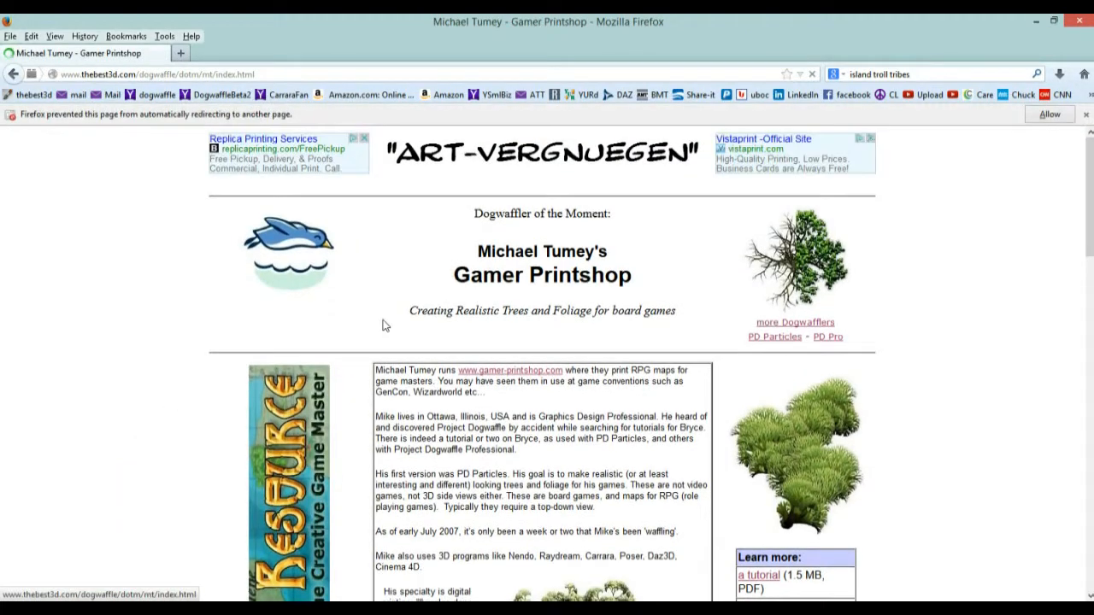
Examine the top-down tree and foliage images on the Gamer Printshop page, including the leafy crowns and the bare branches
scroll(384, 325, down, 5)
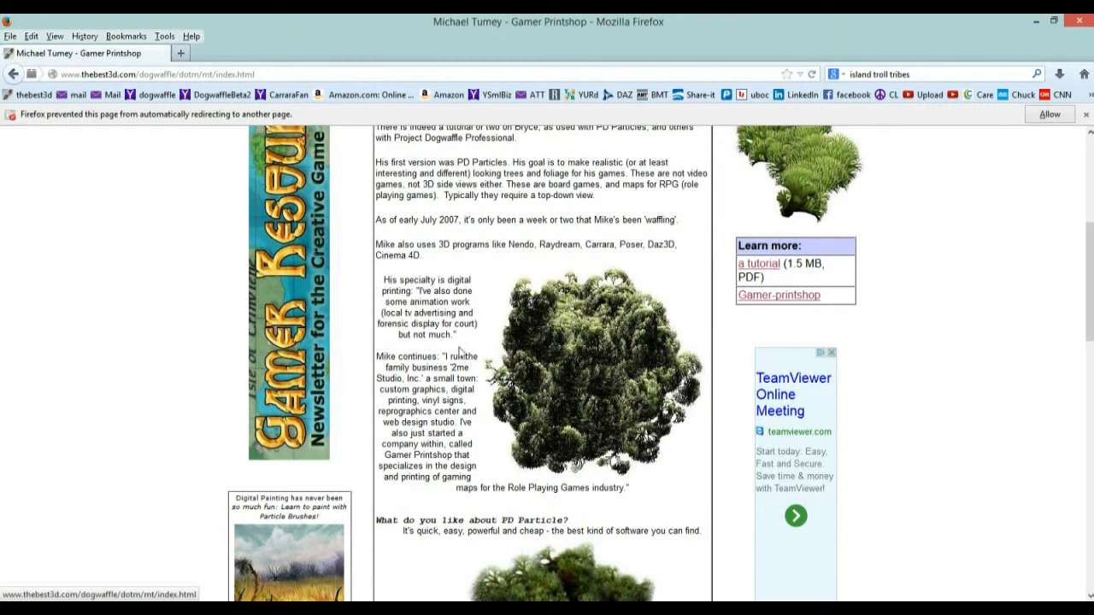
scroll(462, 352, down, 10)
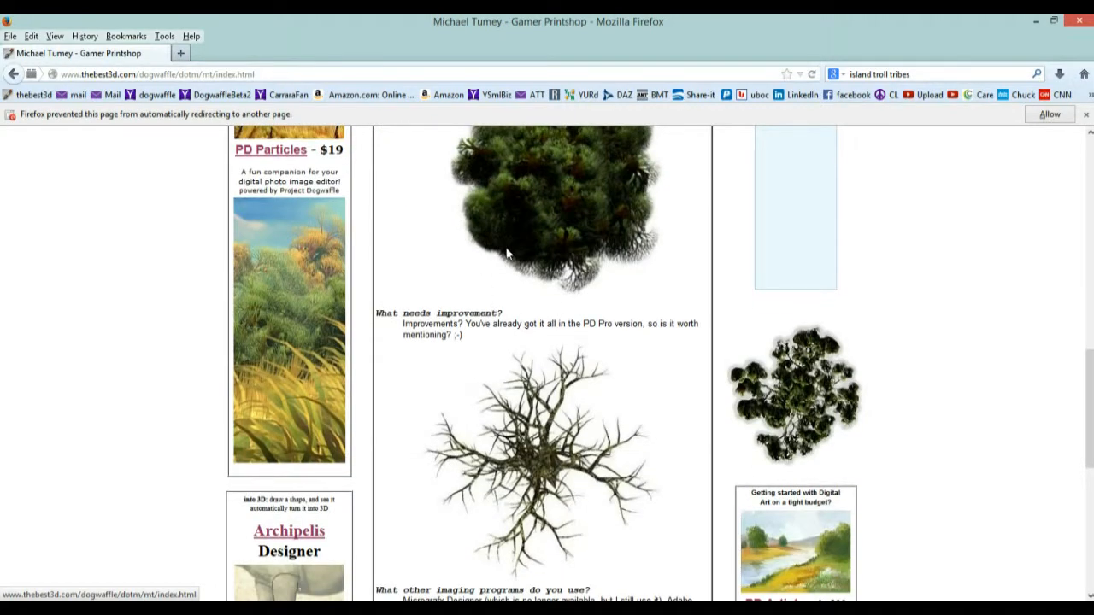
scroll(543, 429, down, 5)
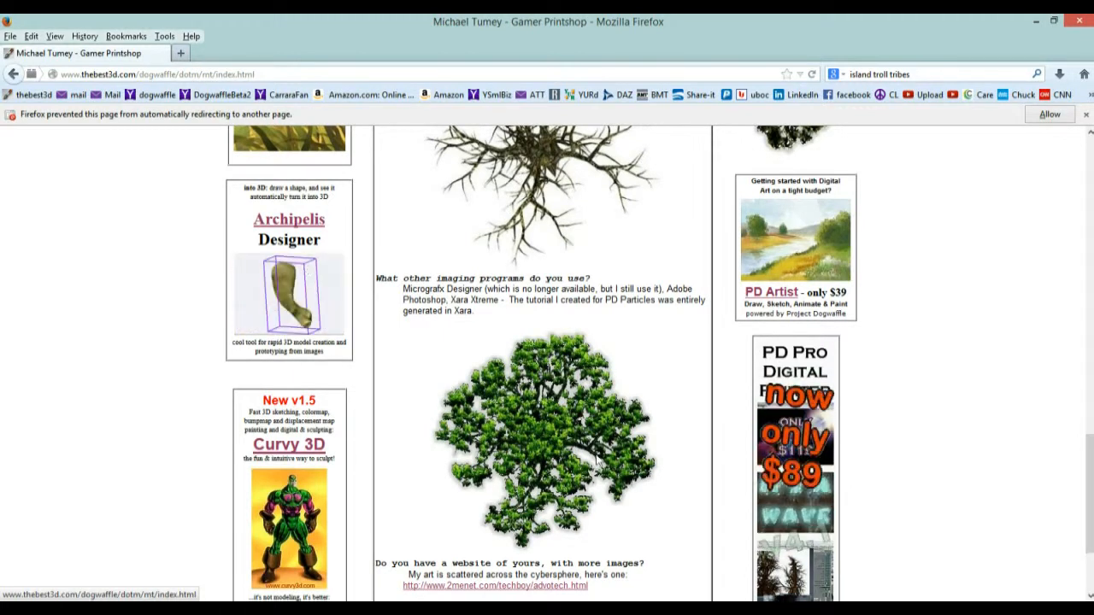
scroll(575, 403, down, 3)
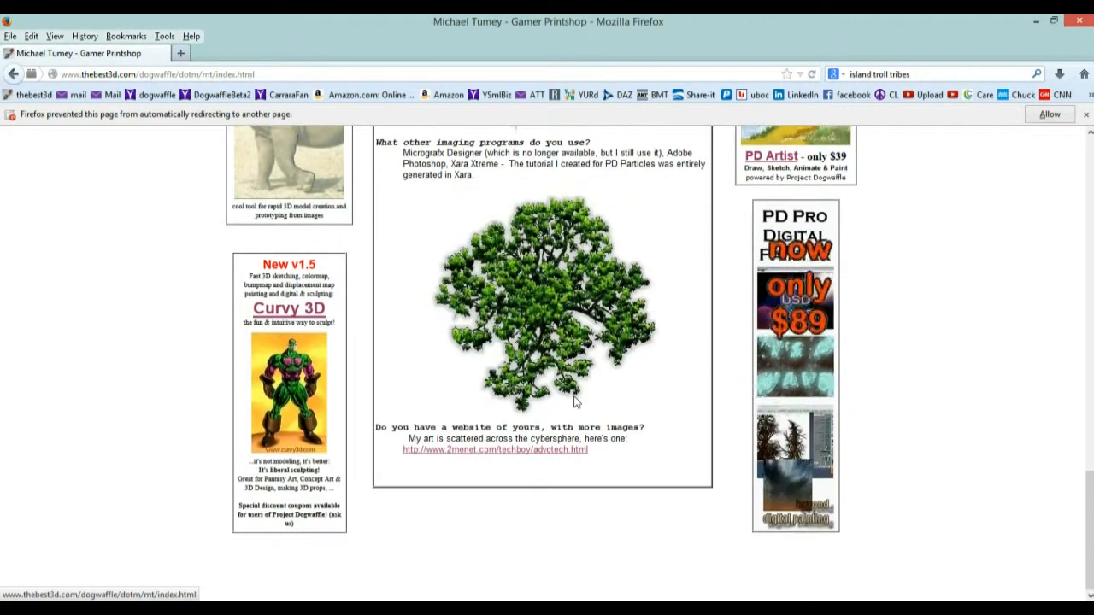
scroll(581, 410, up, 5)
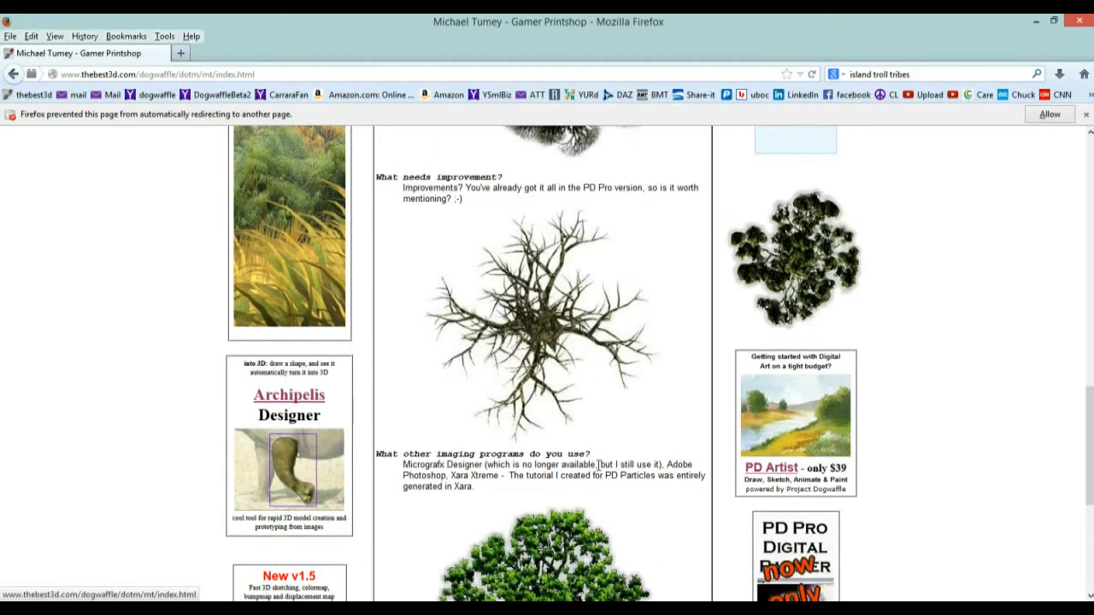
scroll(598, 464, down, 3)
scroll(540, 457, up, 5)
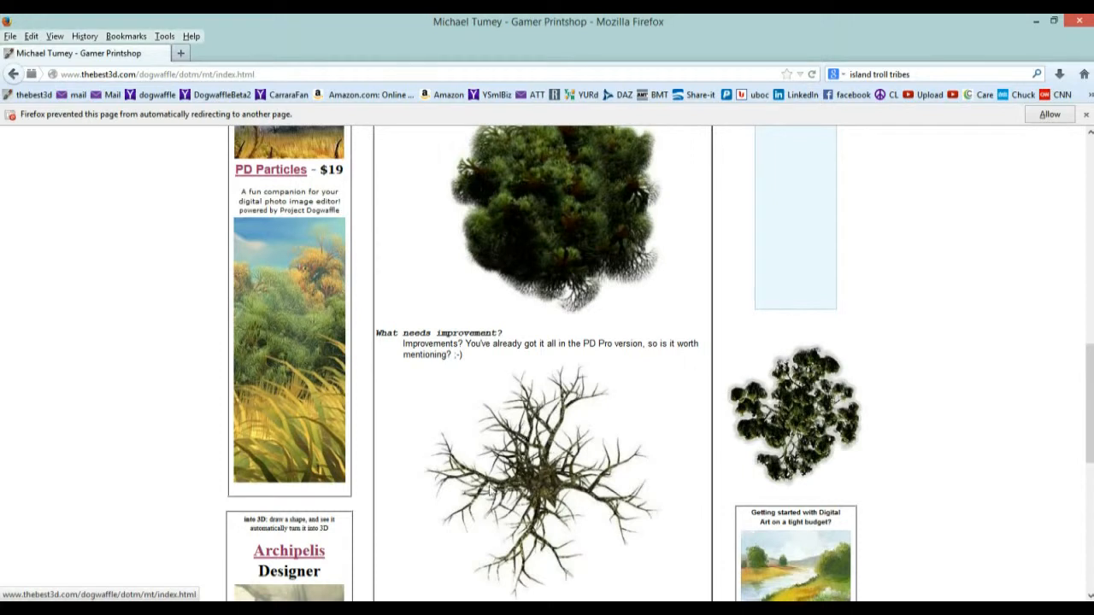
right_click(530, 467)
click(566, 410)
scroll(556, 299, up, 5)
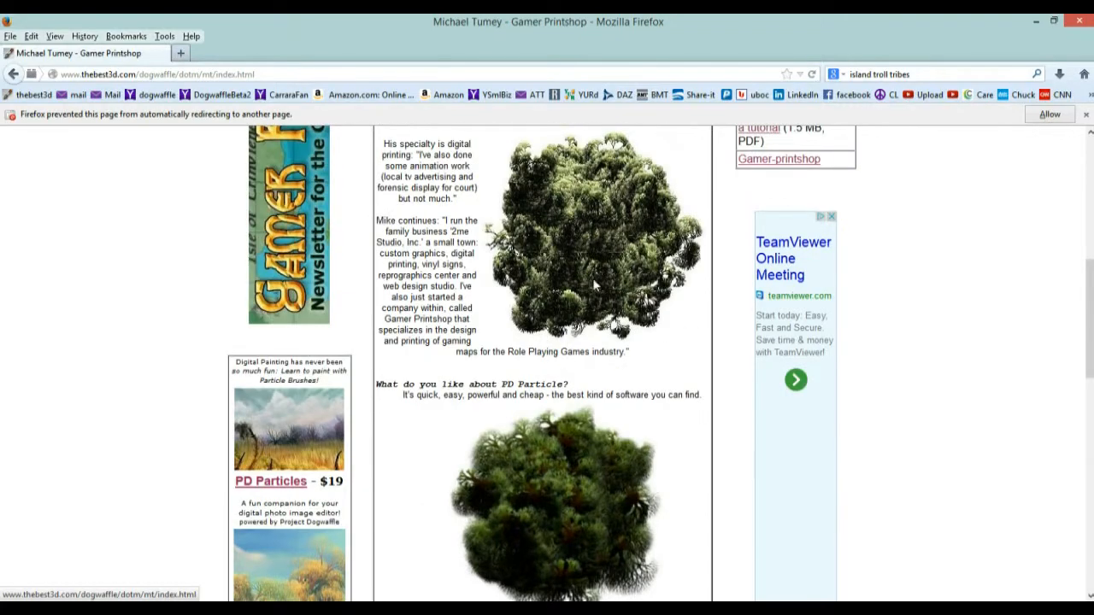
scroll(592, 277, up, 4)
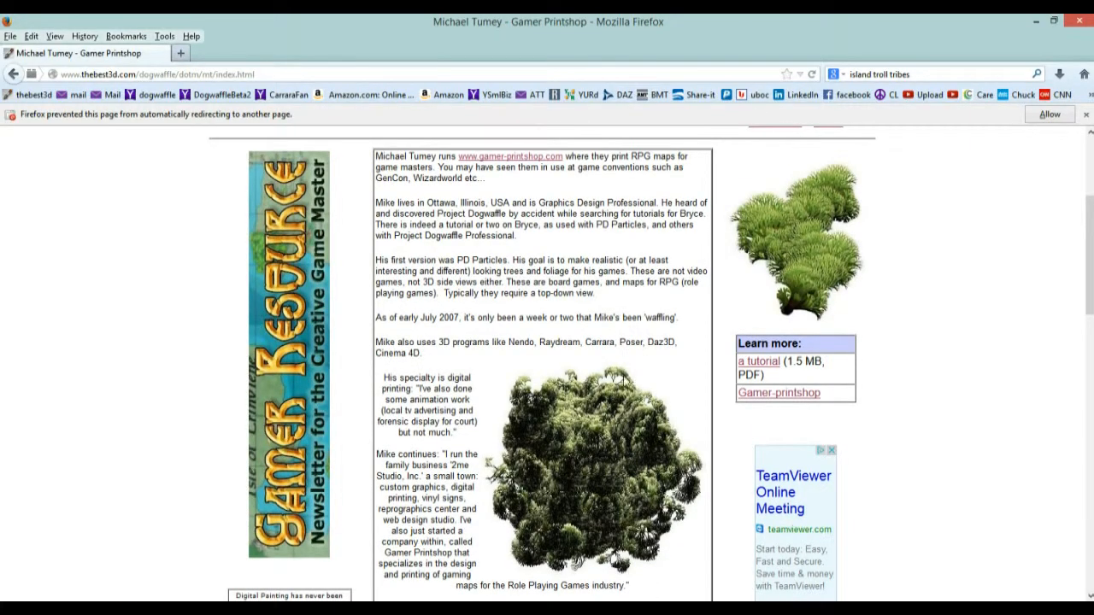
scroll(589, 350, down, 6)
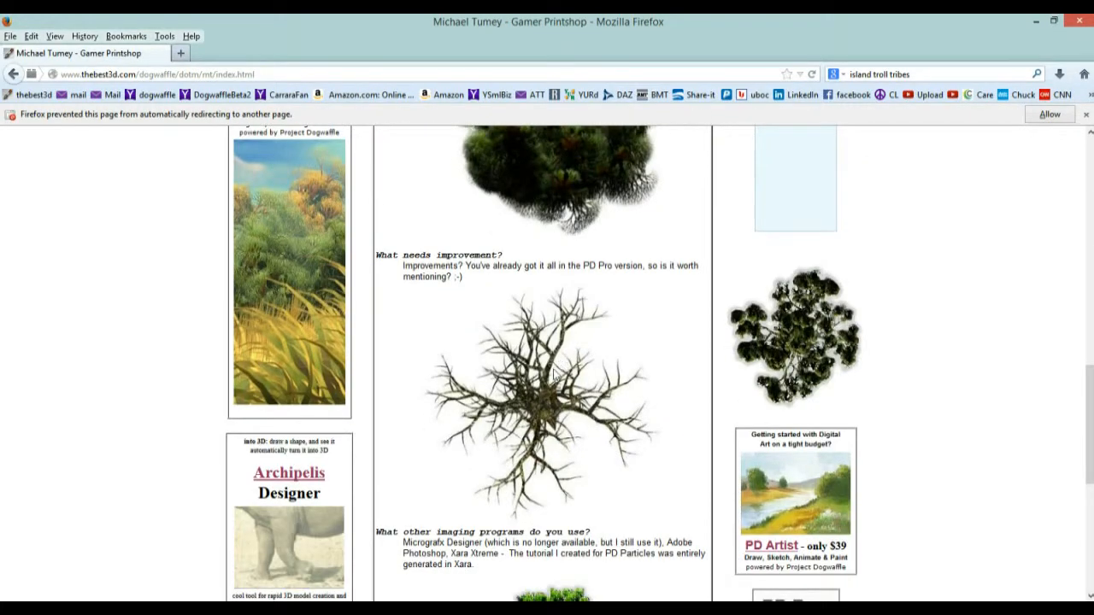
Look over the remaining top-down tree images on the Gamer Printshop page and switch back to Howler
scroll(554, 376, down, 5)
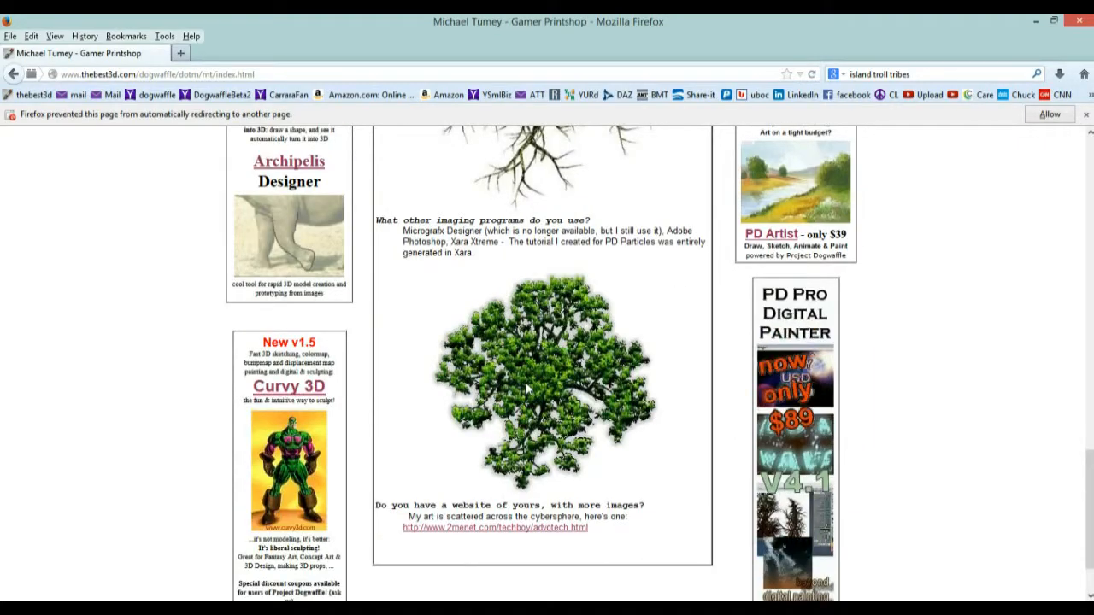
scroll(538, 341, up, 7)
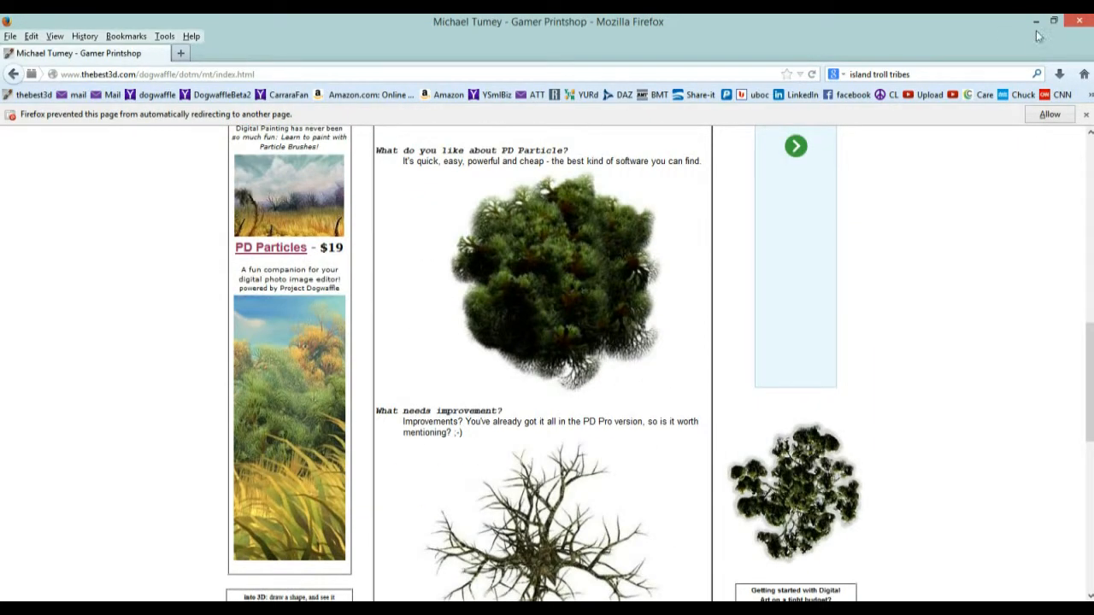
click(1036, 21)
Paint three top-down leafy tree crowns on the blank canvas with the current foliage particle brush
click(368, 344)
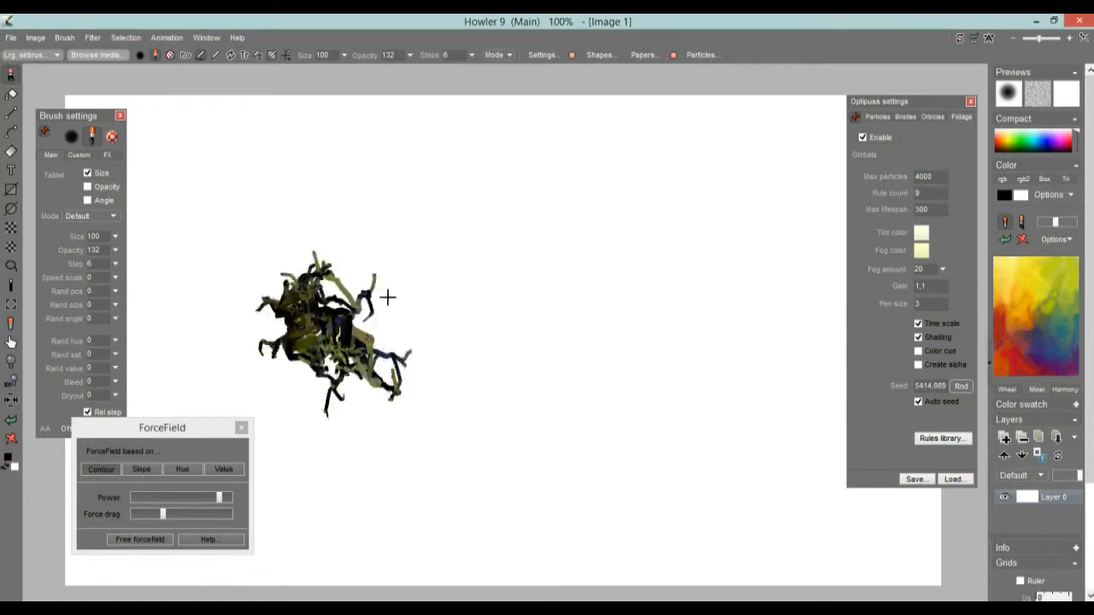
mouse_move(618, 278)
mouse_down()
mouse_move(642, 369)
mouse_move(647, 331)
mouse_move(682, 366)
mouse_up()
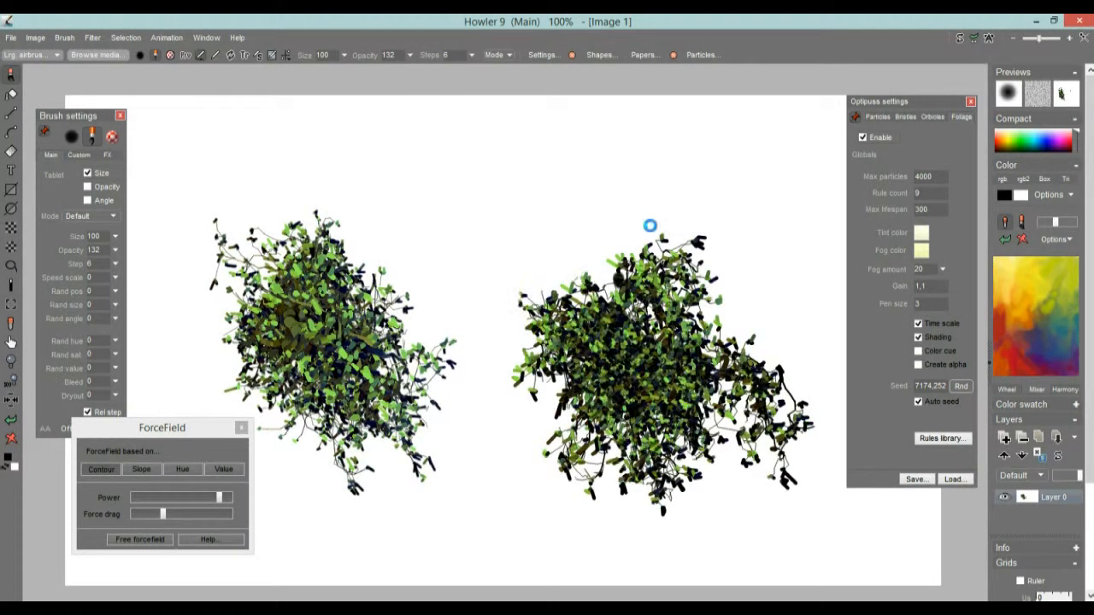
click(501, 248)
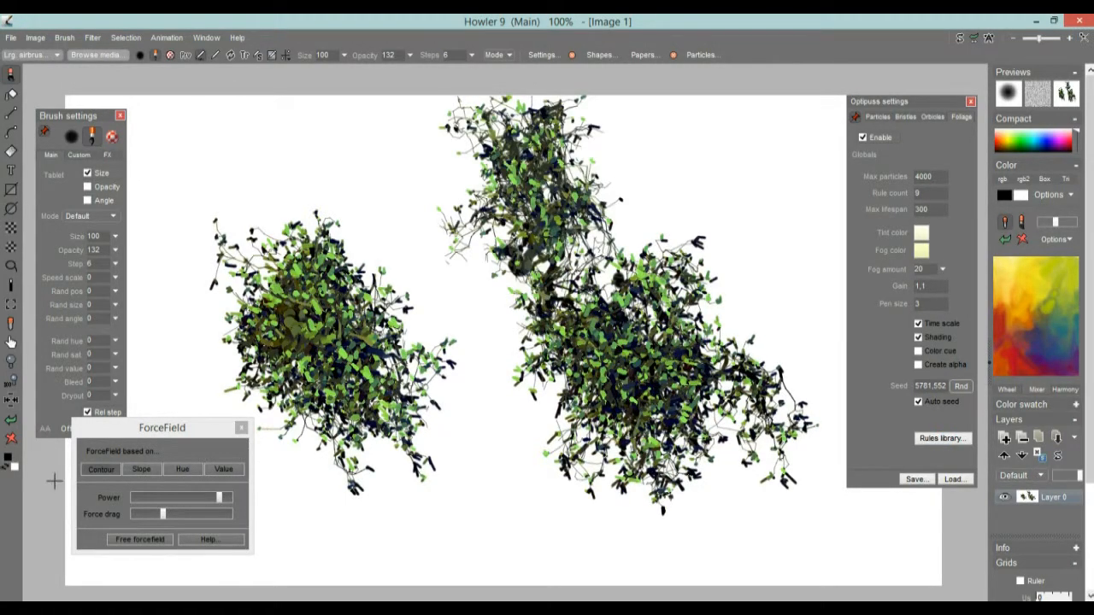
Clear the canvas and paint five partly overlapping top-down tree crowns across it with the foliage brush
click(10, 440)
click(349, 439)
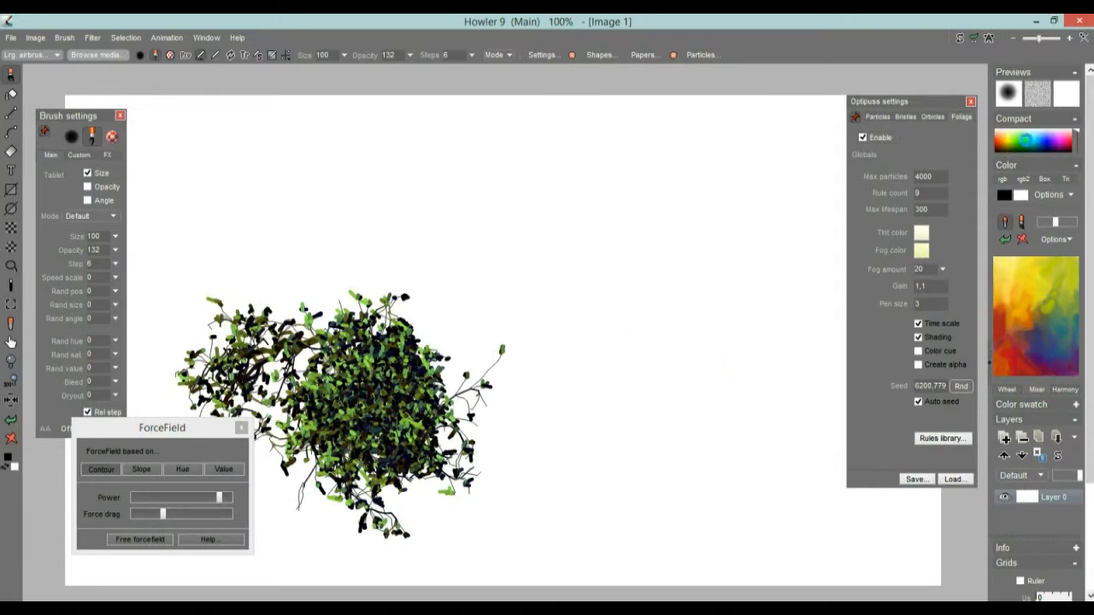
click(598, 270)
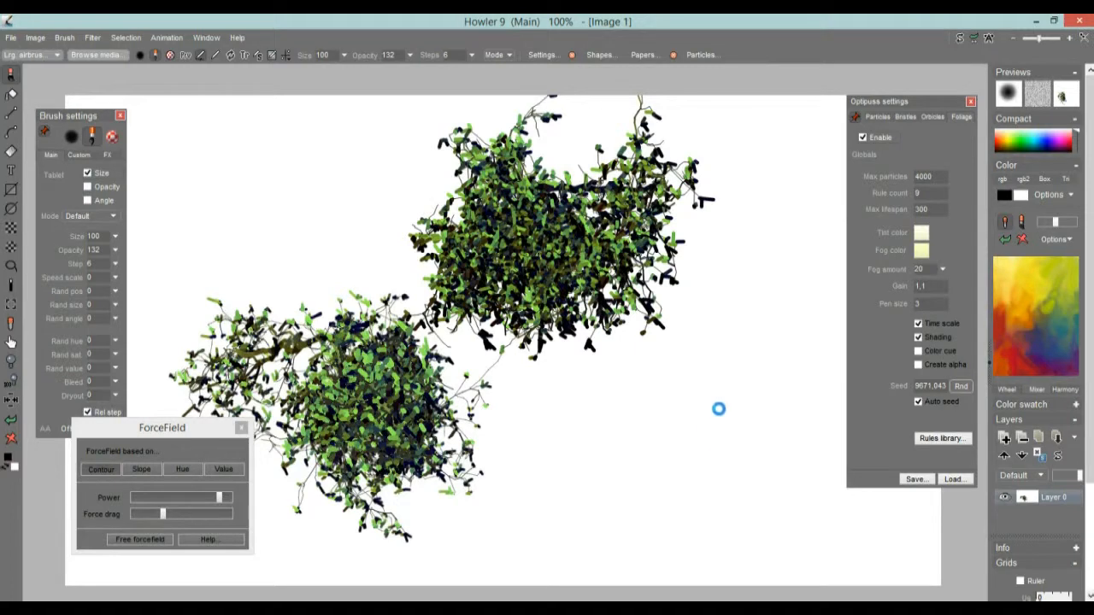
click(649, 457)
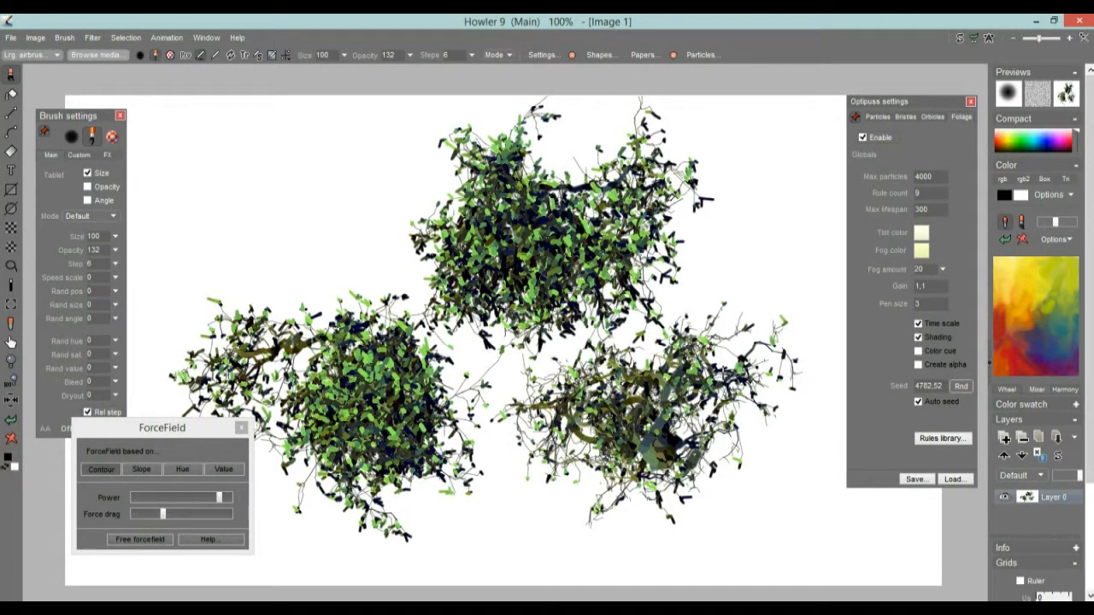
click(296, 245)
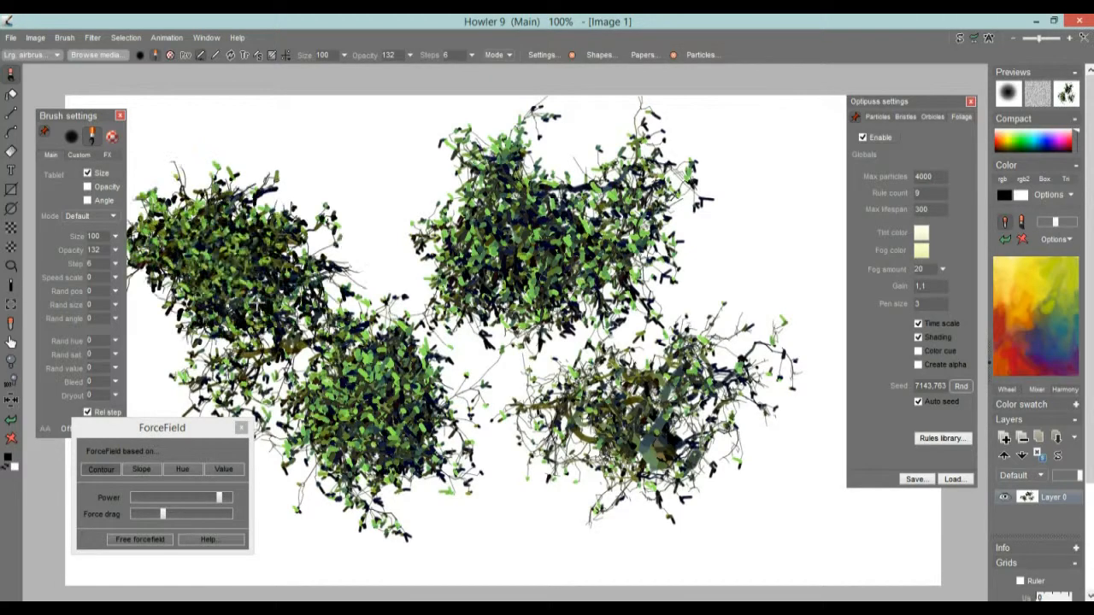
key(n)
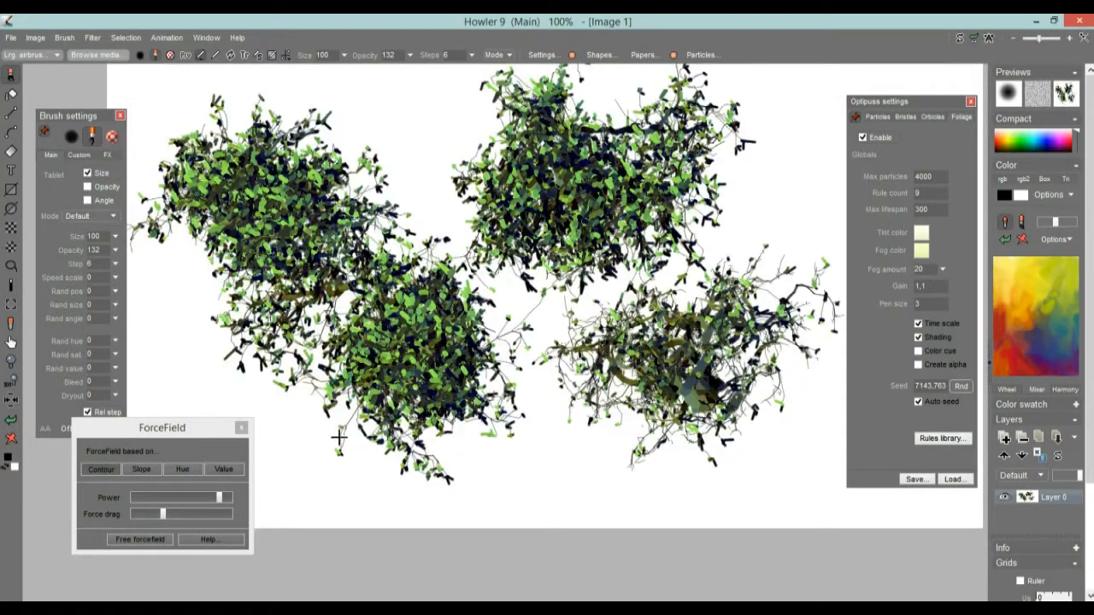
click(432, 448)
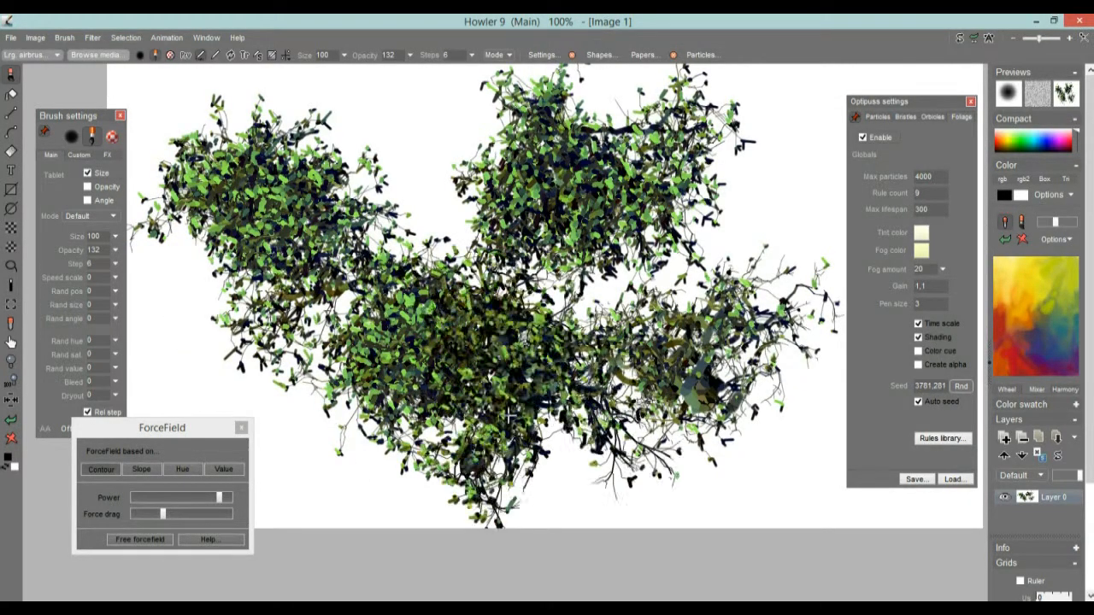
drag(567, 366, 396, 453)
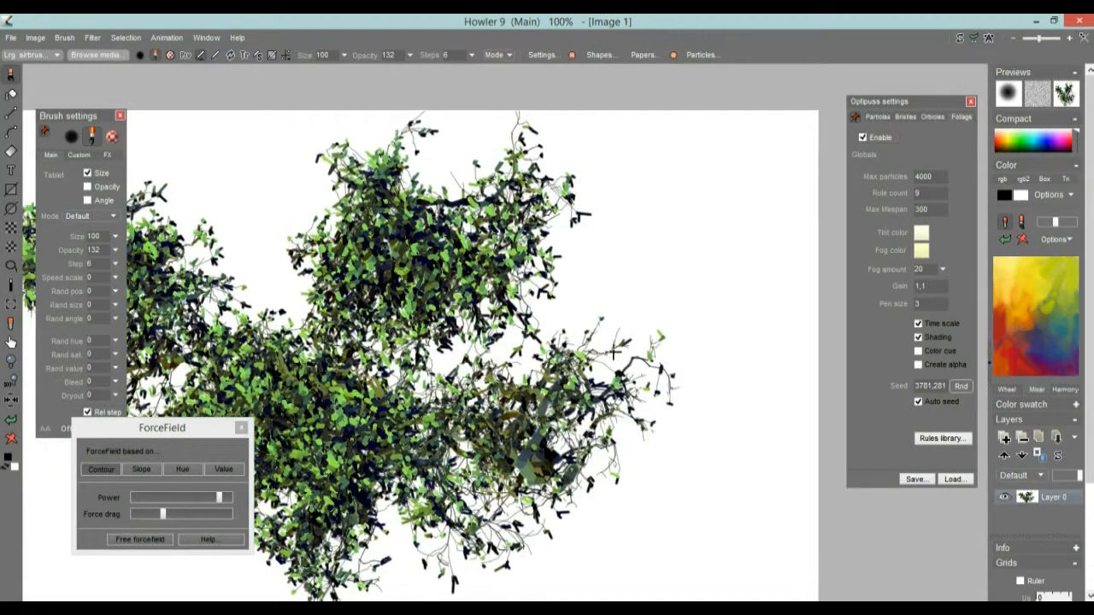
Clear the canvas, lower the ForceField power and force drag to their minimum, and paint upright side-view trees
click(11, 439)
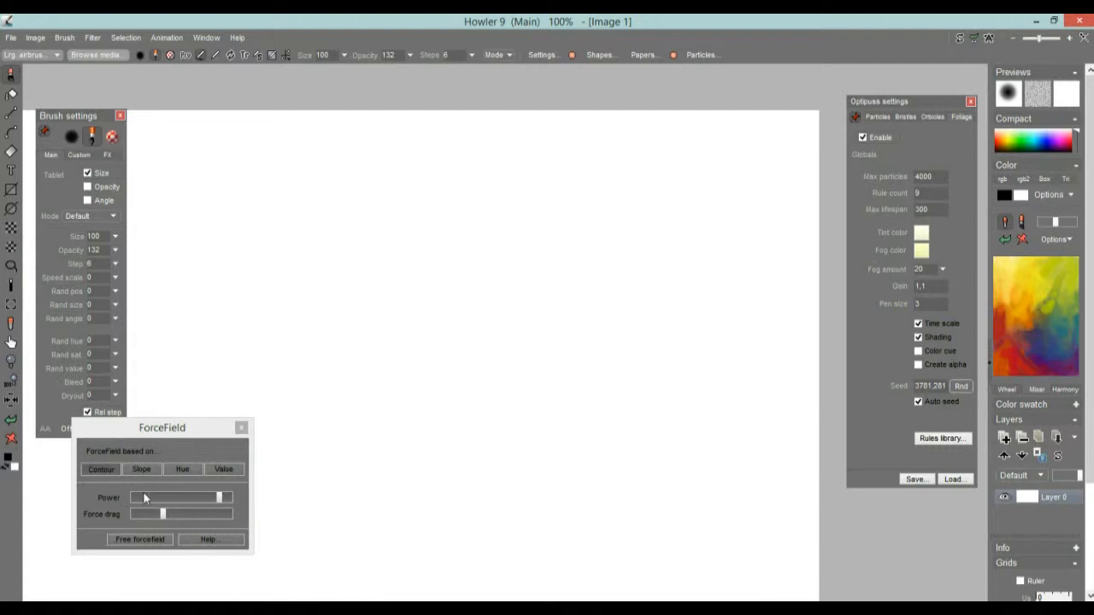
drag(143, 497, 107, 504)
click(498, 460)
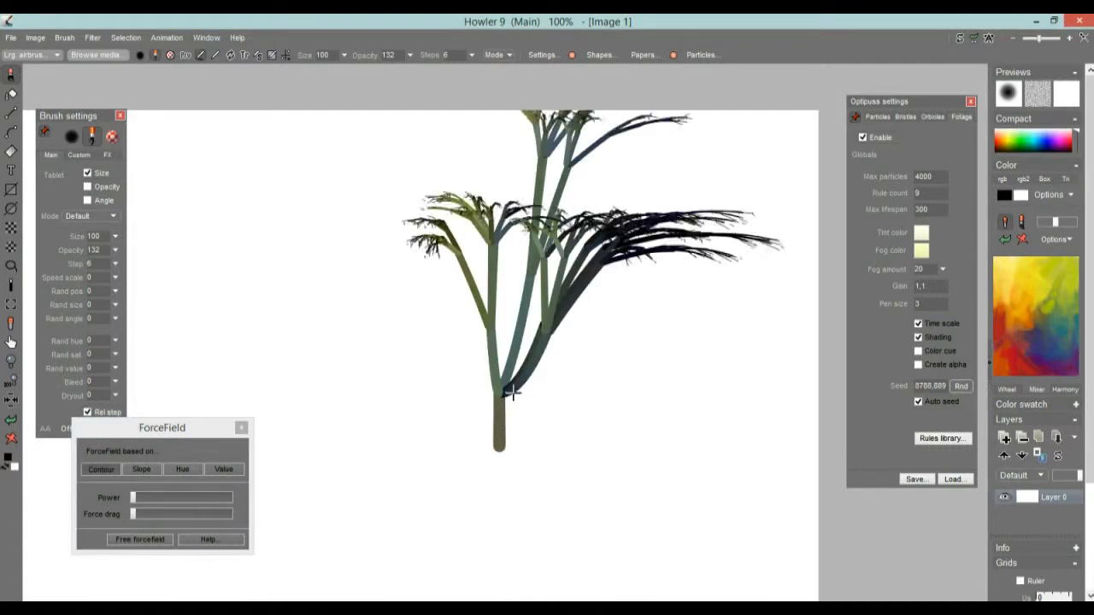
click(381, 527)
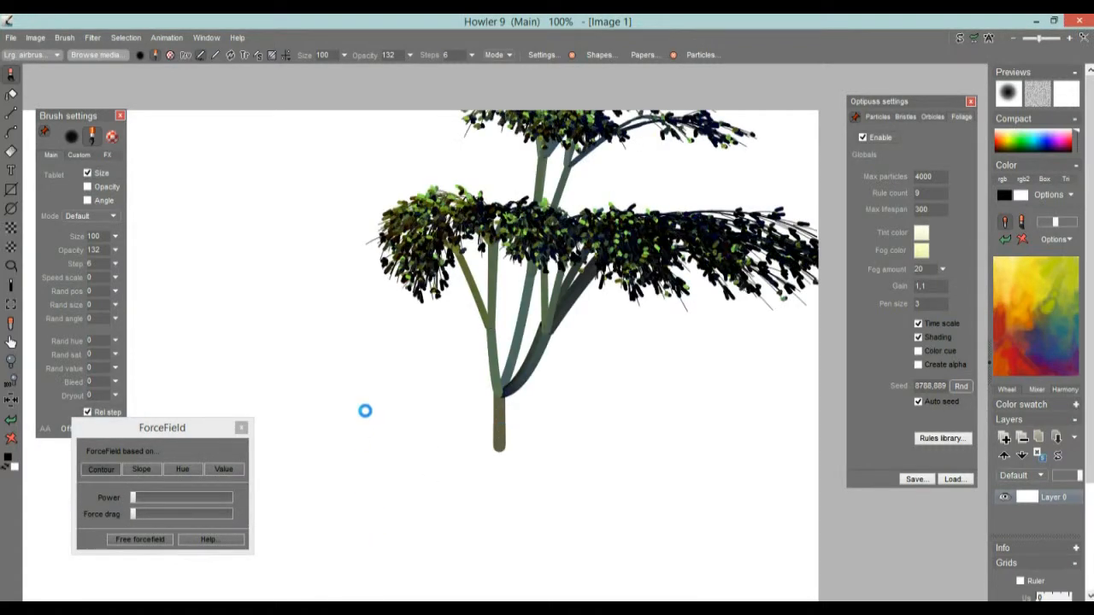
click(354, 510)
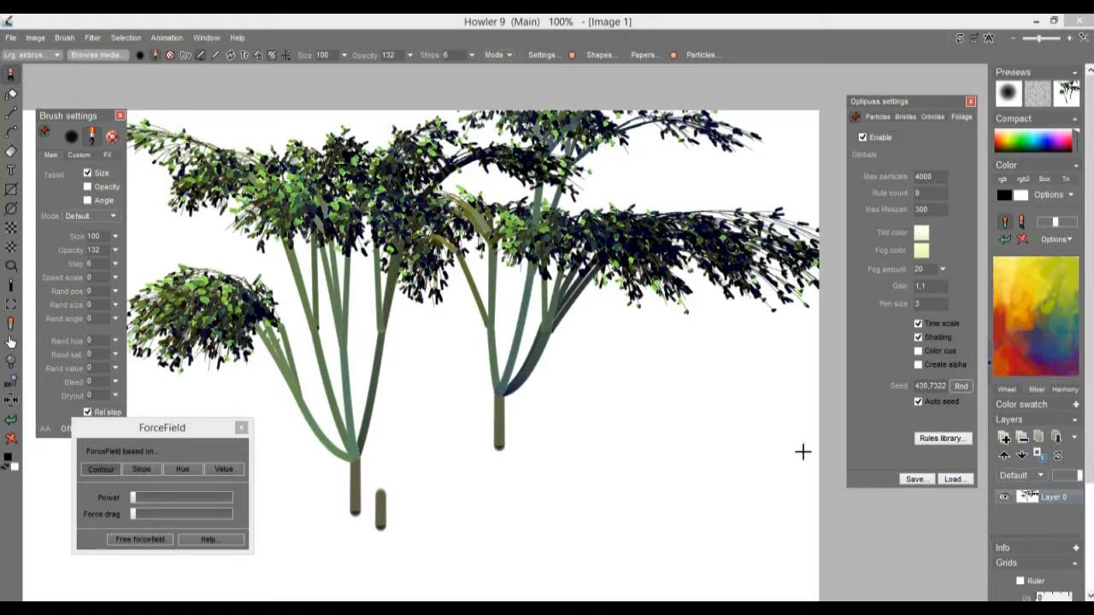
Load the Classic 06.fol foliage preset, clear the canvas and paint three upright trees side by side
click(955, 480)
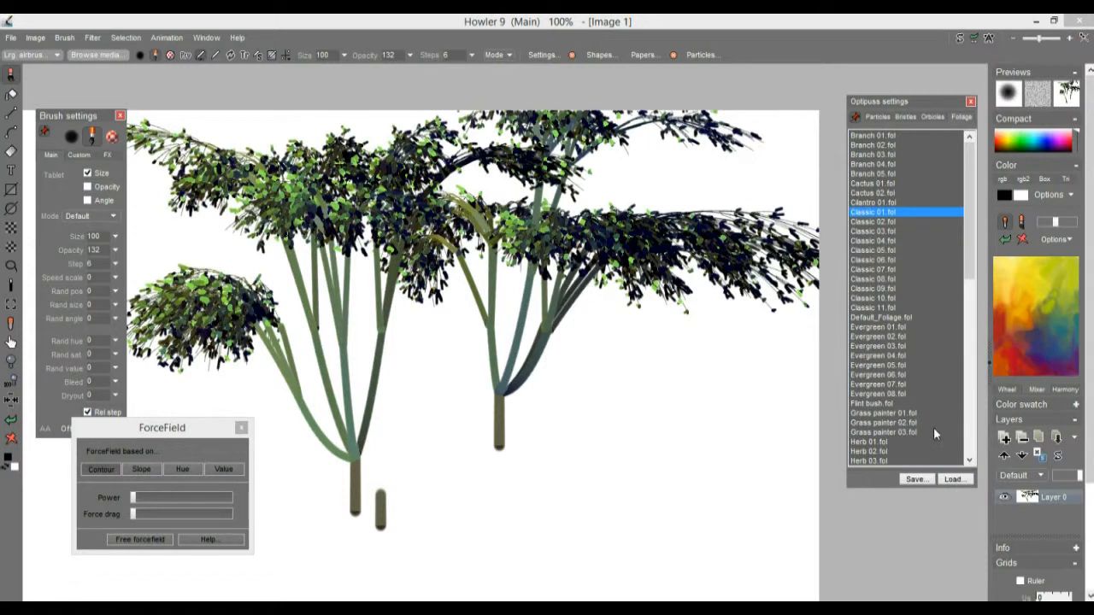
click(871, 260)
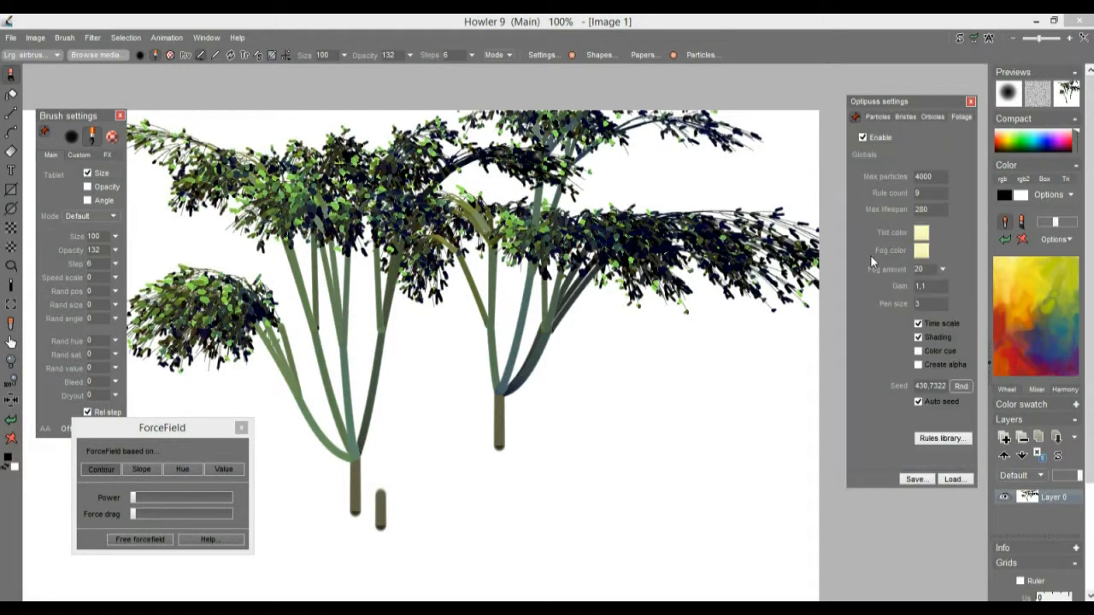
click(16, 440)
click(510, 525)
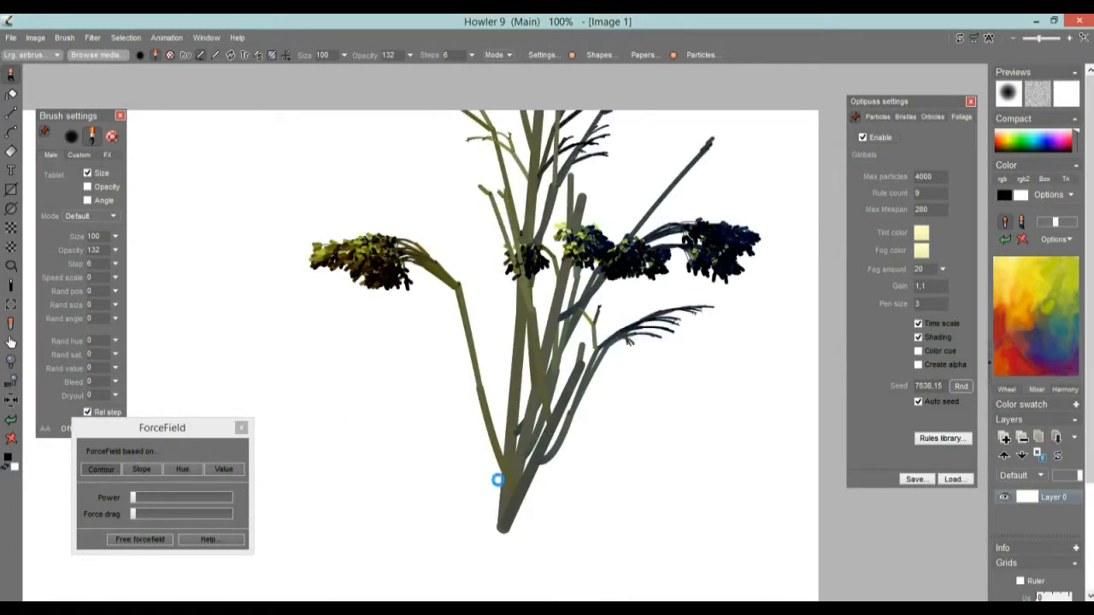
click(379, 555)
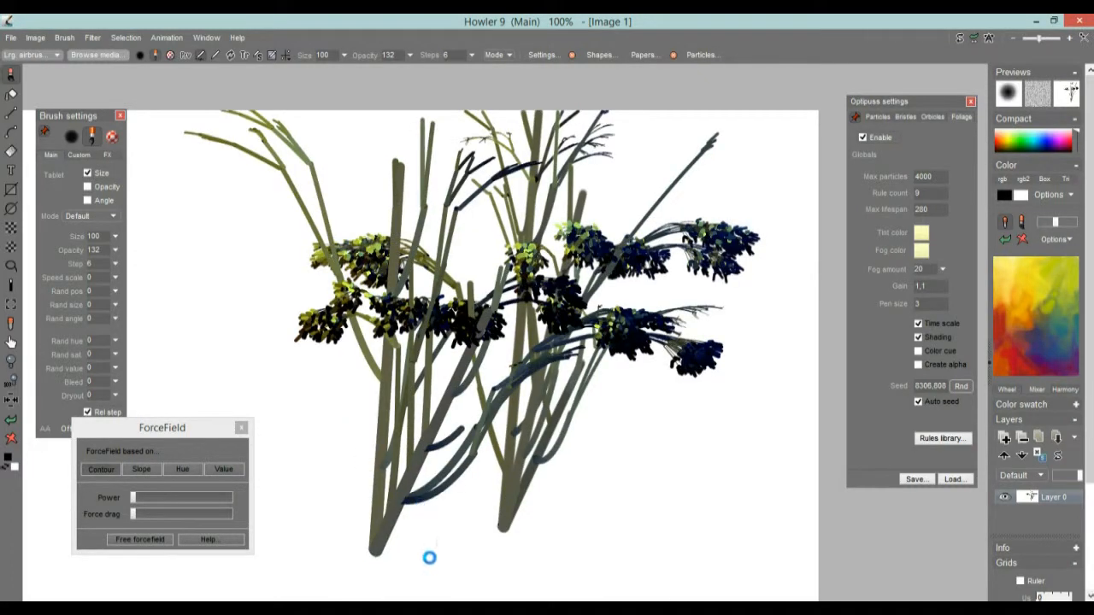
click(299, 516)
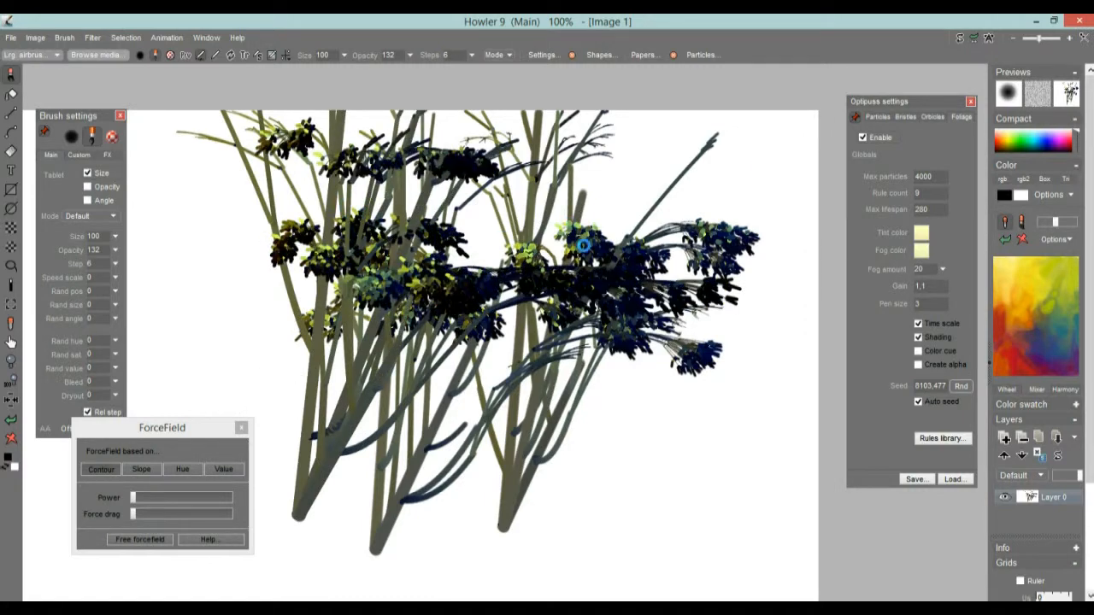
Load the Stylish 02.fol foliage preset and paint one plant beside the trunks of the existing trees
click(951, 480)
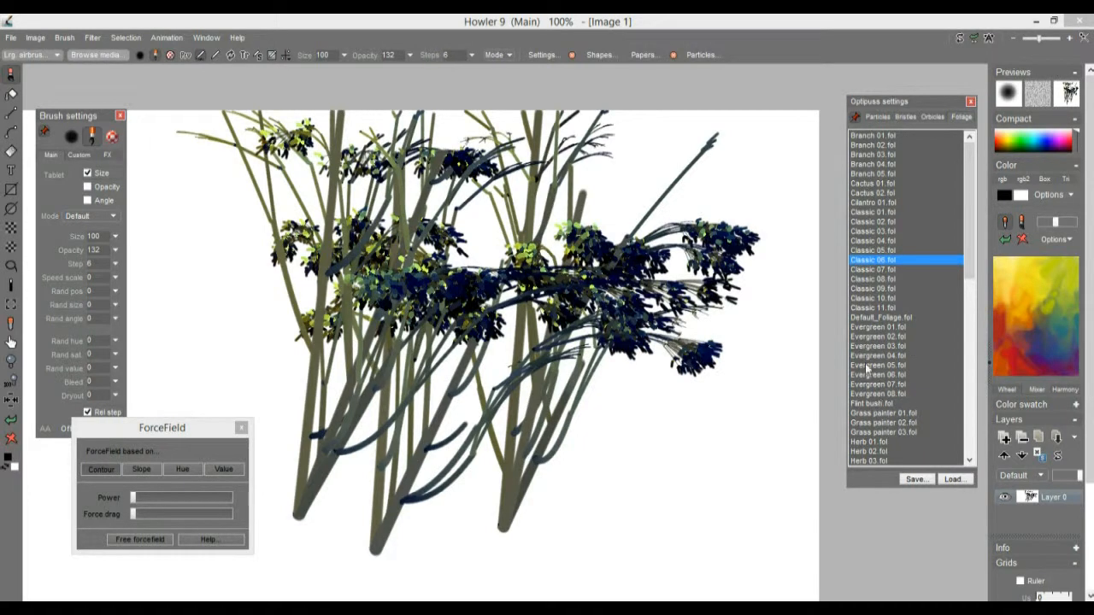
click(973, 423)
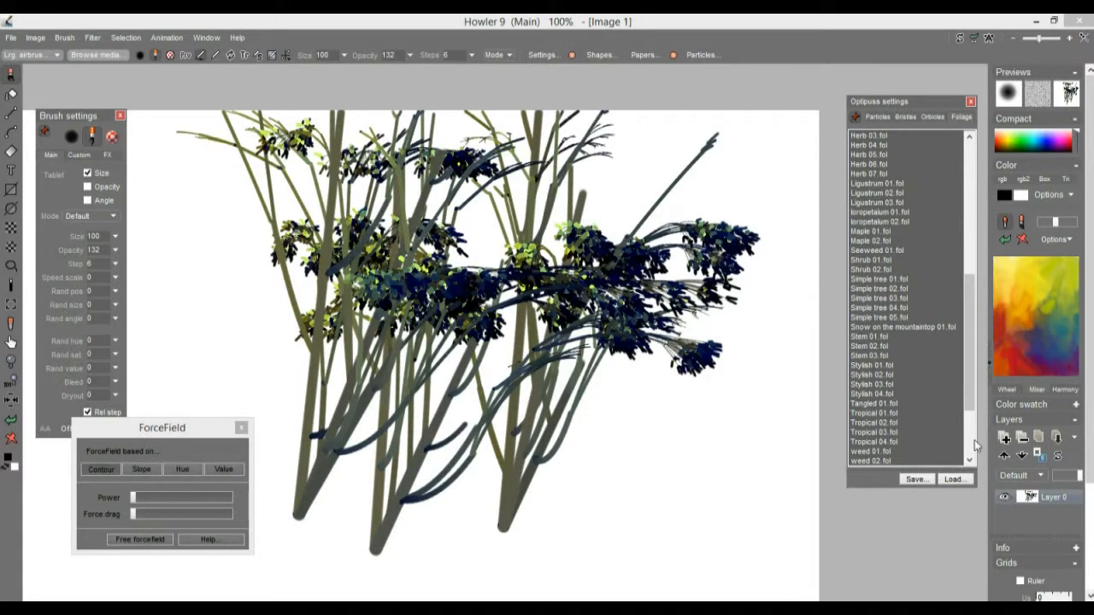
scroll(971, 450, down, 4)
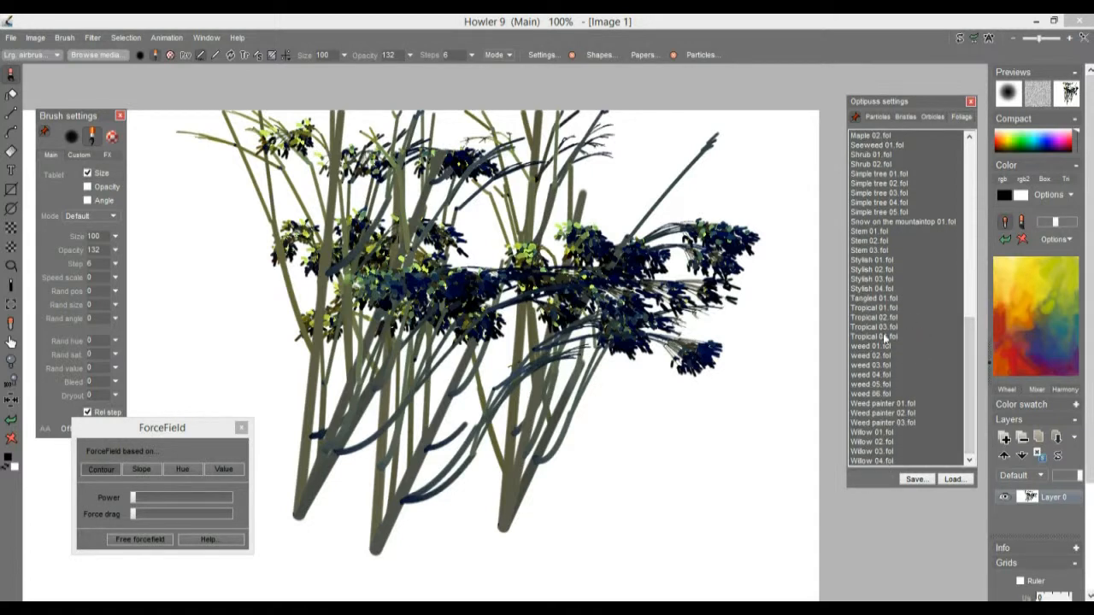
click(864, 271)
click(655, 500)
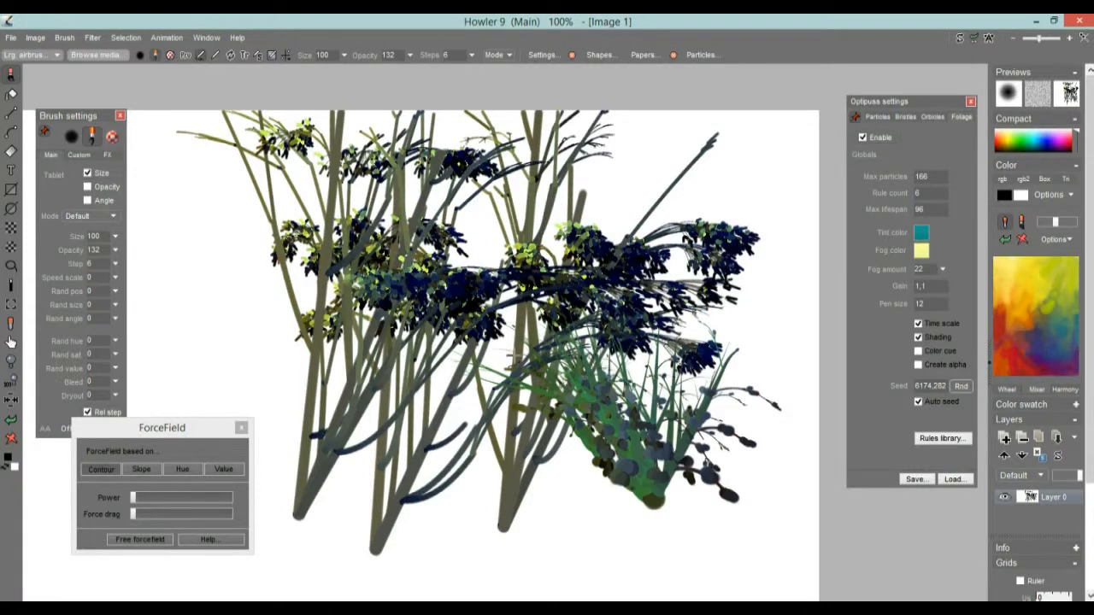
Load the Branch 05.fol foliage preset, try it over the trees, and paint leafy branches again on a cleared canvas
click(958, 480)
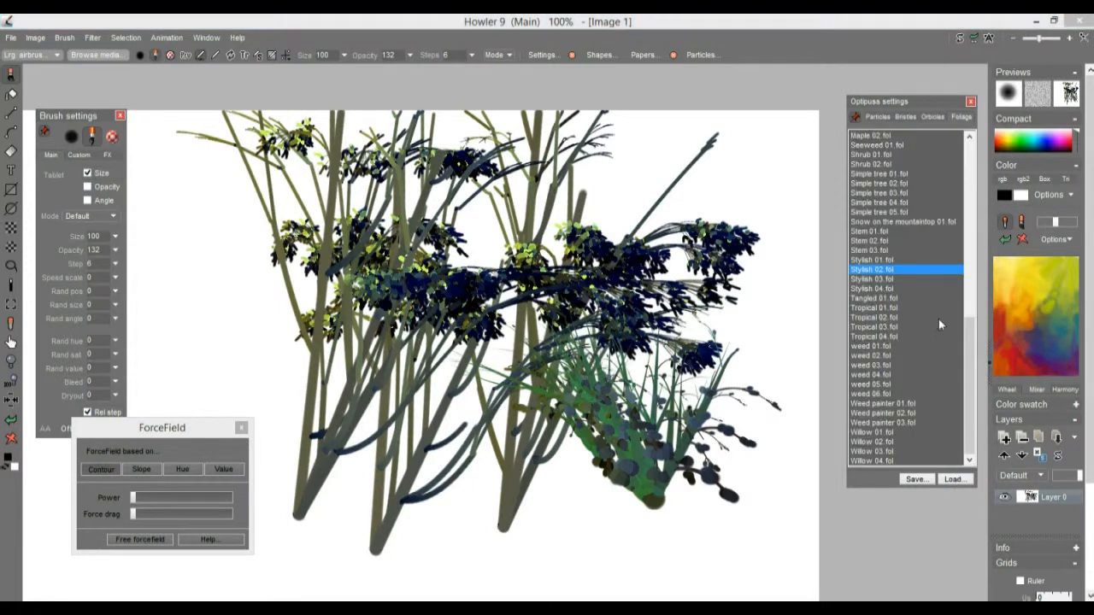
scroll(897, 188, up, 15)
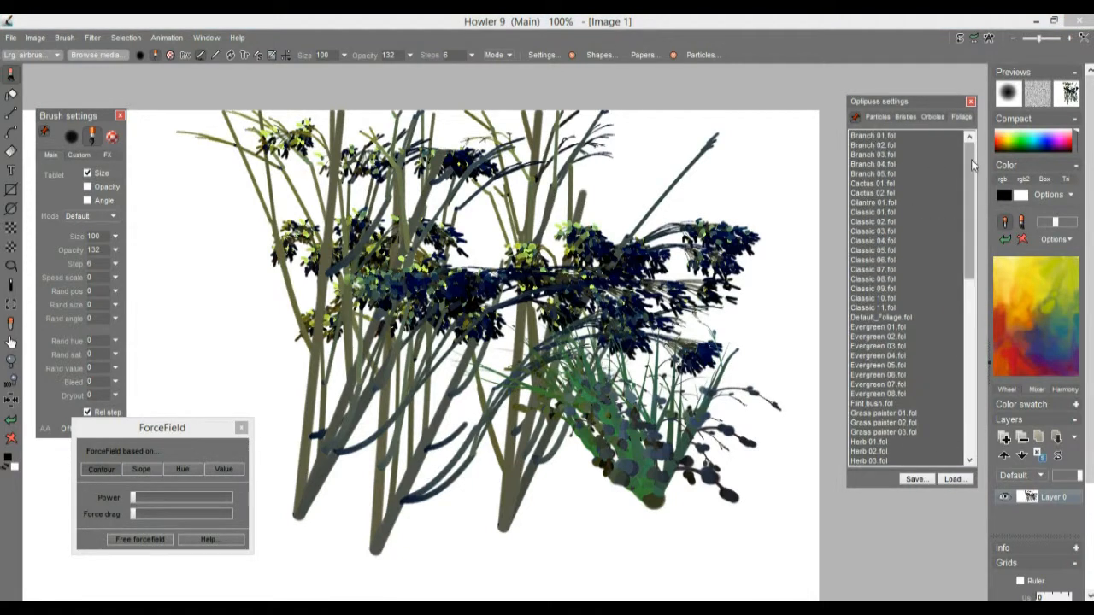
double_click(868, 175)
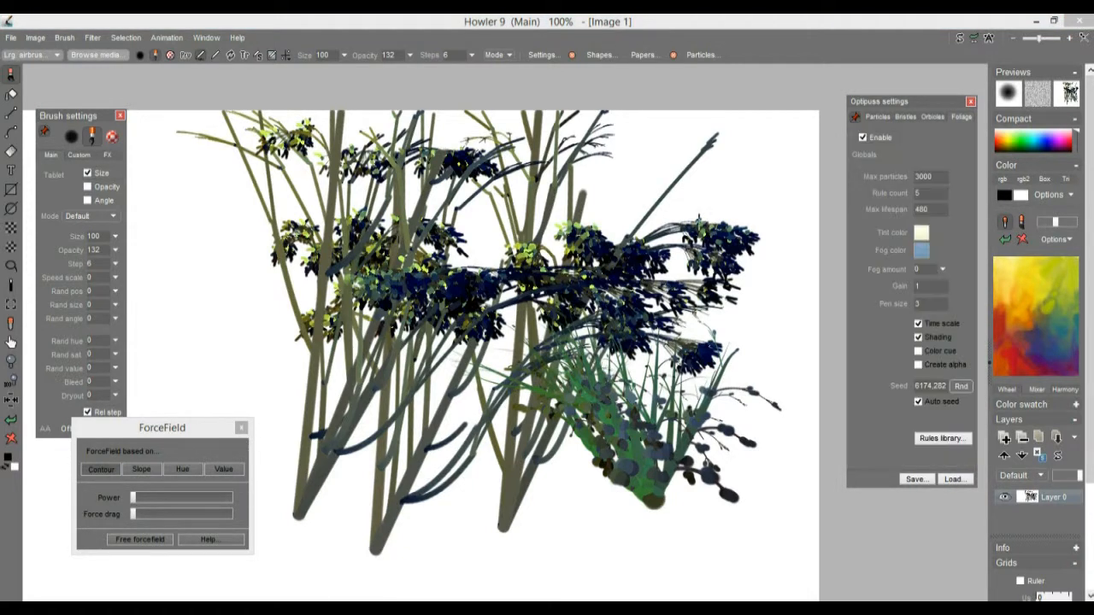
click(222, 384)
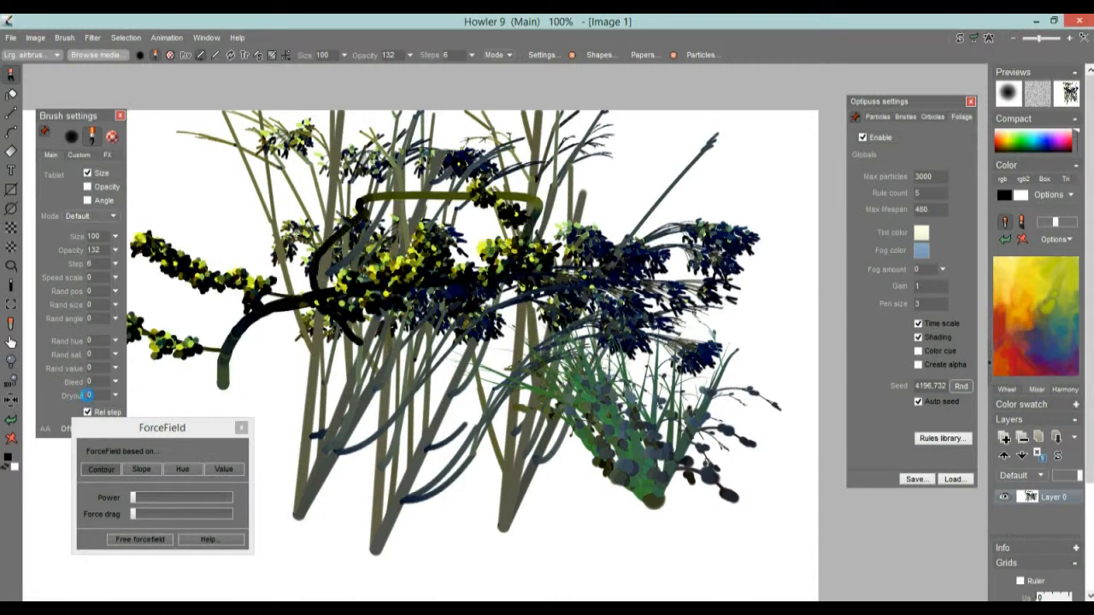
key(Delete)
mouse_move(323, 476)
mouse_down()
mouse_move(413, 391)
mouse_move(407, 230)
mouse_move(391, 231)
mouse_up()
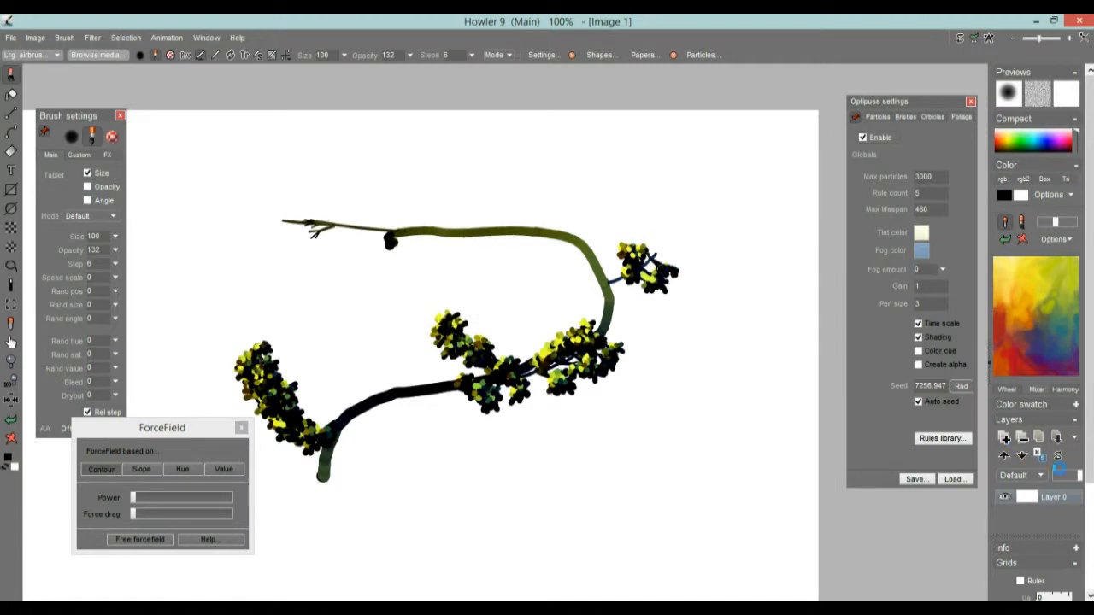
Load the Classic 02.fol foliage preset and paint an upright tree over the branches
click(968, 479)
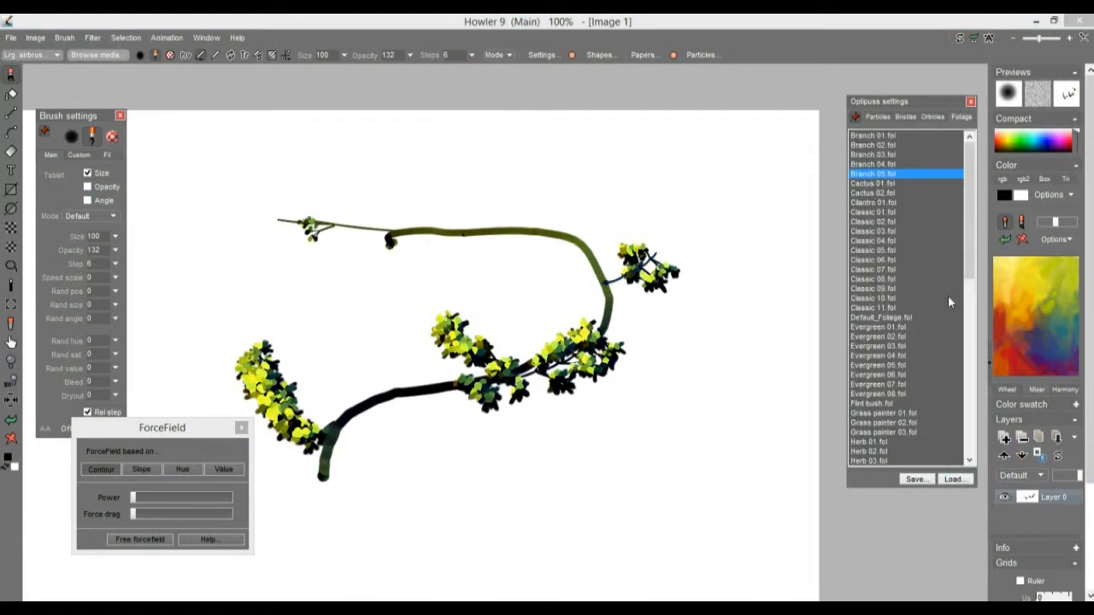
double_click(875, 223)
drag(494, 523, 494, 470)
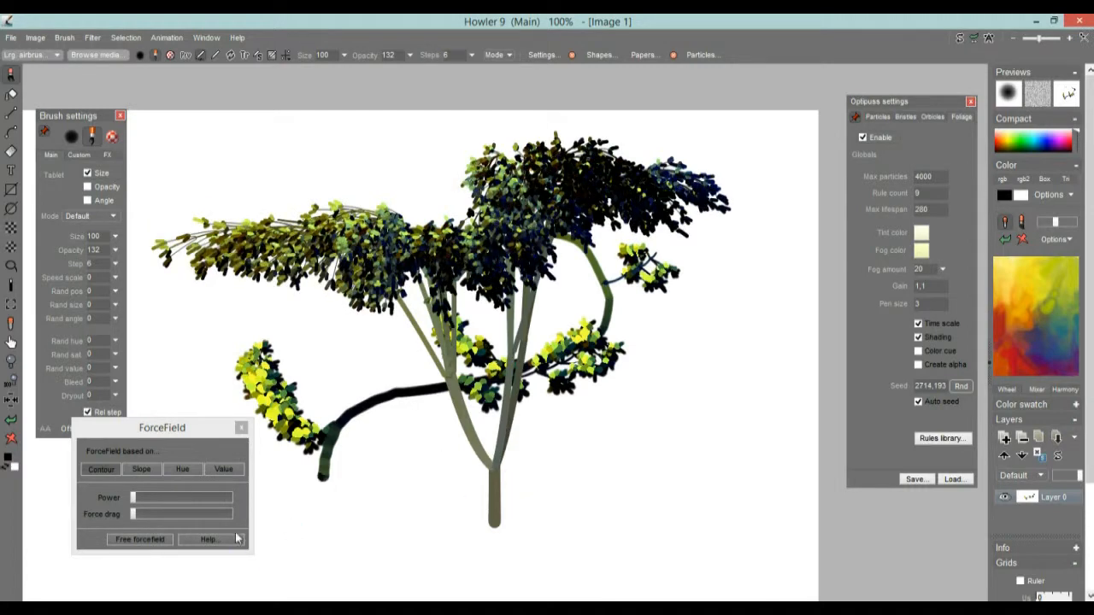
Raise the ForceField power and force drag, clear the canvas and paint a top-down tree crown
drag(133, 497, 207, 496)
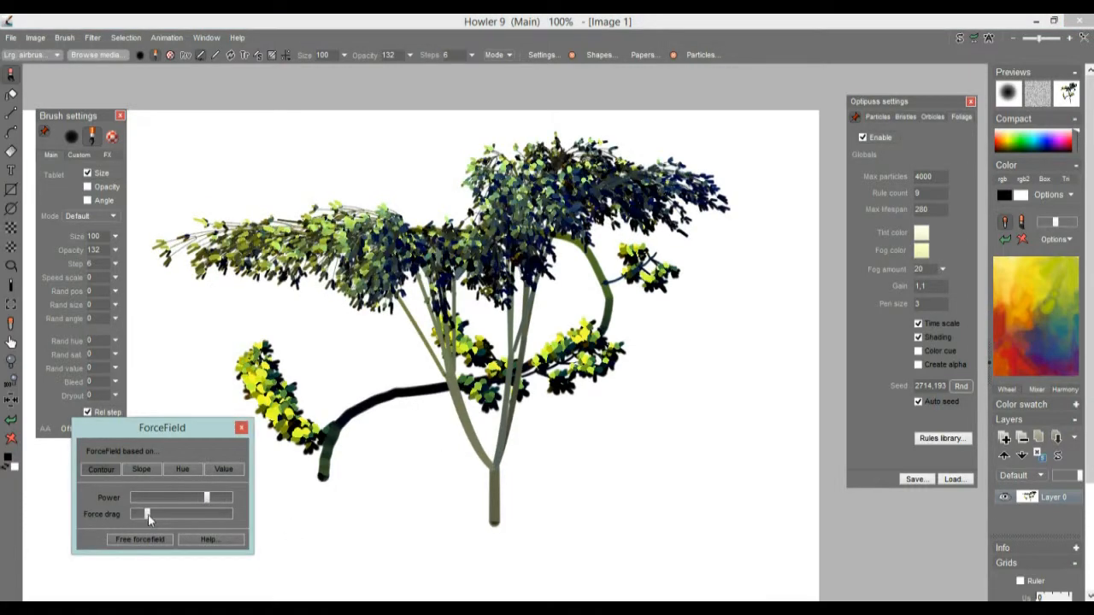
drag(504, 598, 466, 543)
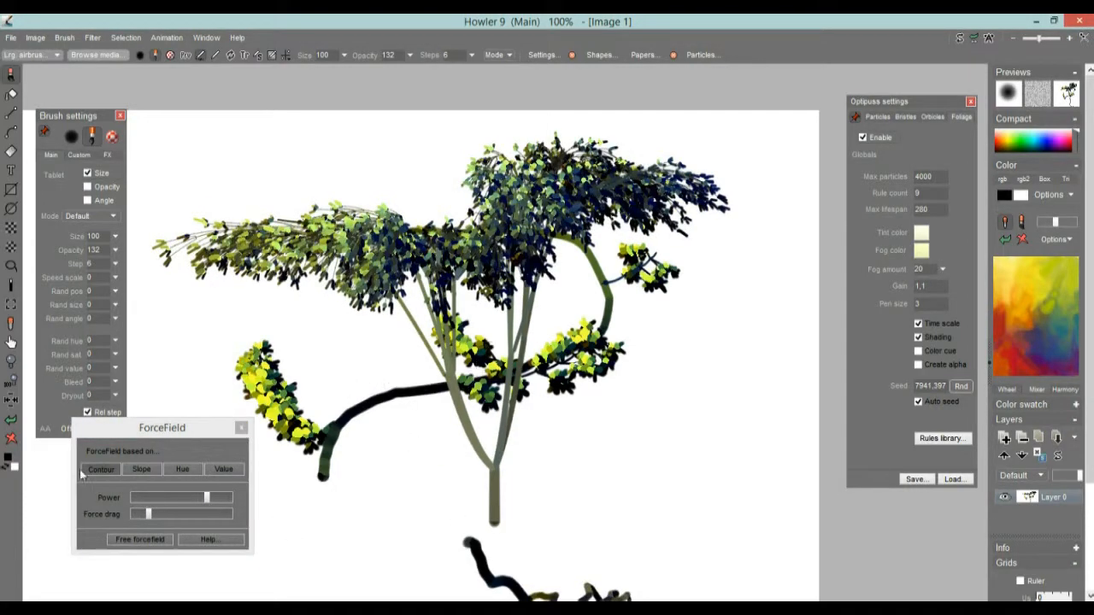
click(12, 441)
click(270, 383)
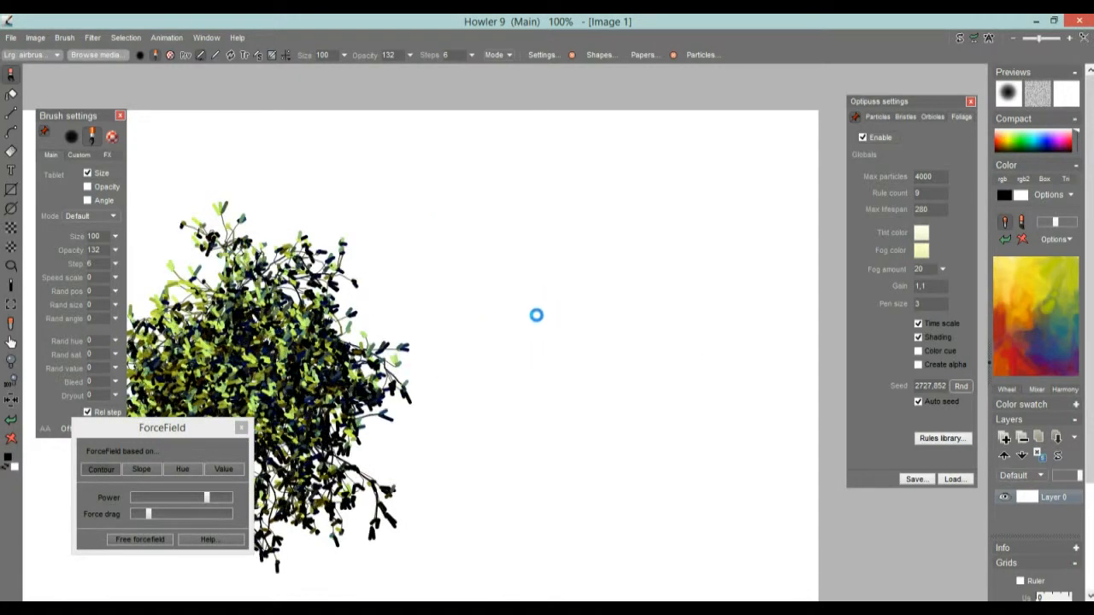
Paint a second leafy tree crown overlapping the first one, and clear the canvas
click(532, 311)
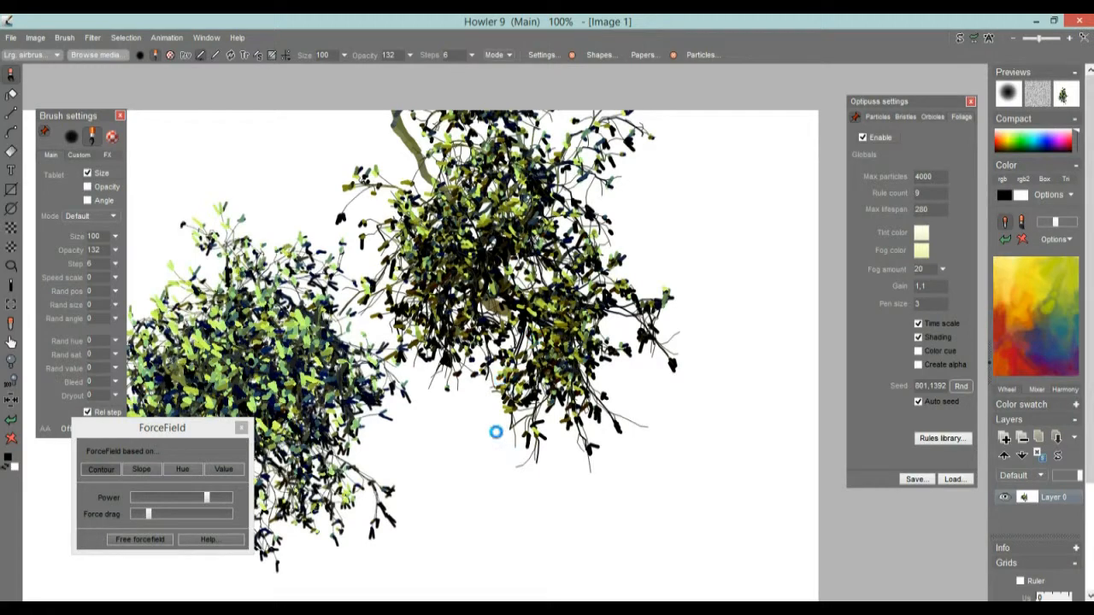
click(11, 438)
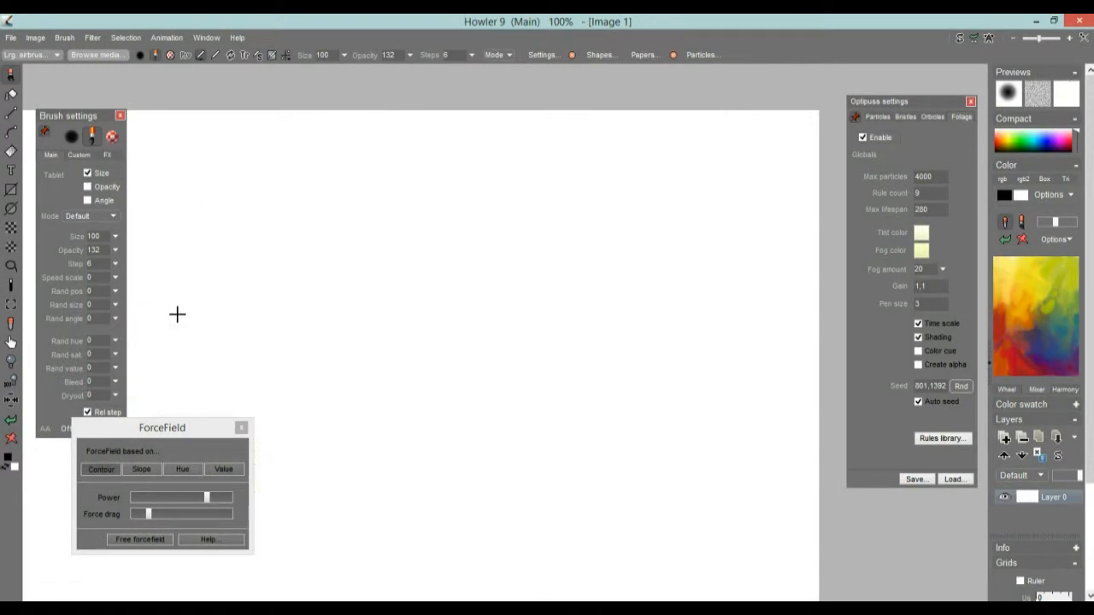
Free the current force field and close the ForceField settings
drag(175, 428, 322, 388)
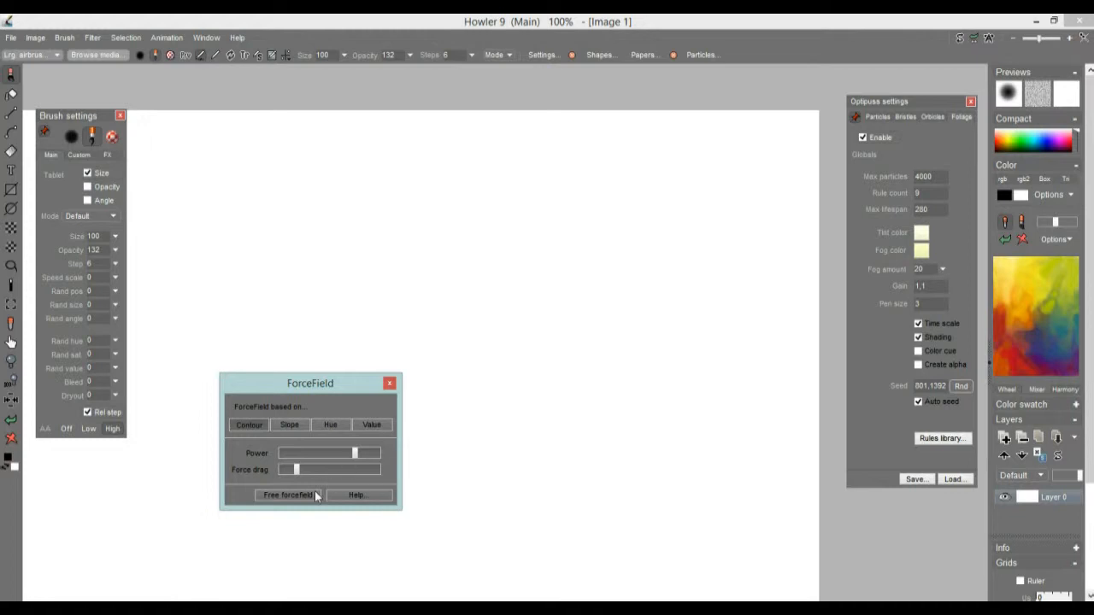
click(293, 496)
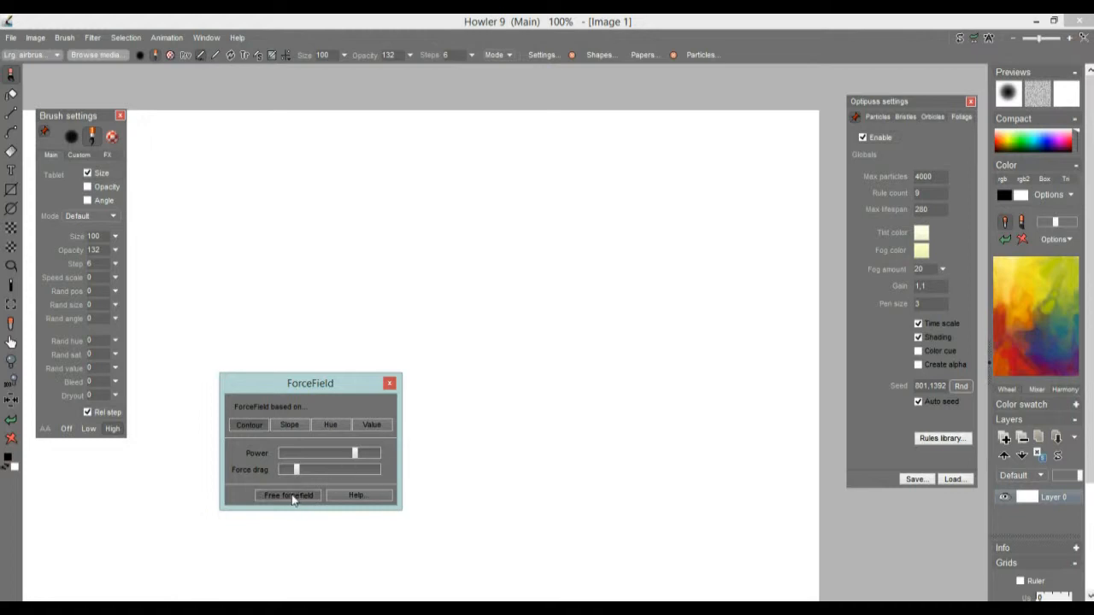
click(388, 385)
Examine the Particles, Bristles, Orbicles and Foliage sections of the Optipuss settings
drag(938, 100, 881, 154)
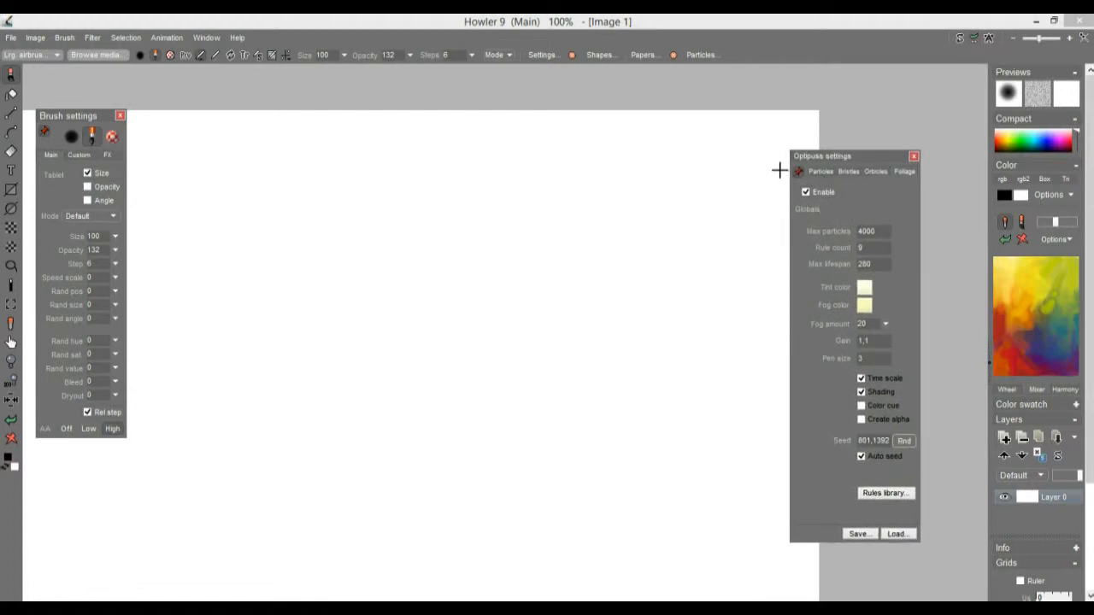
click(823, 172)
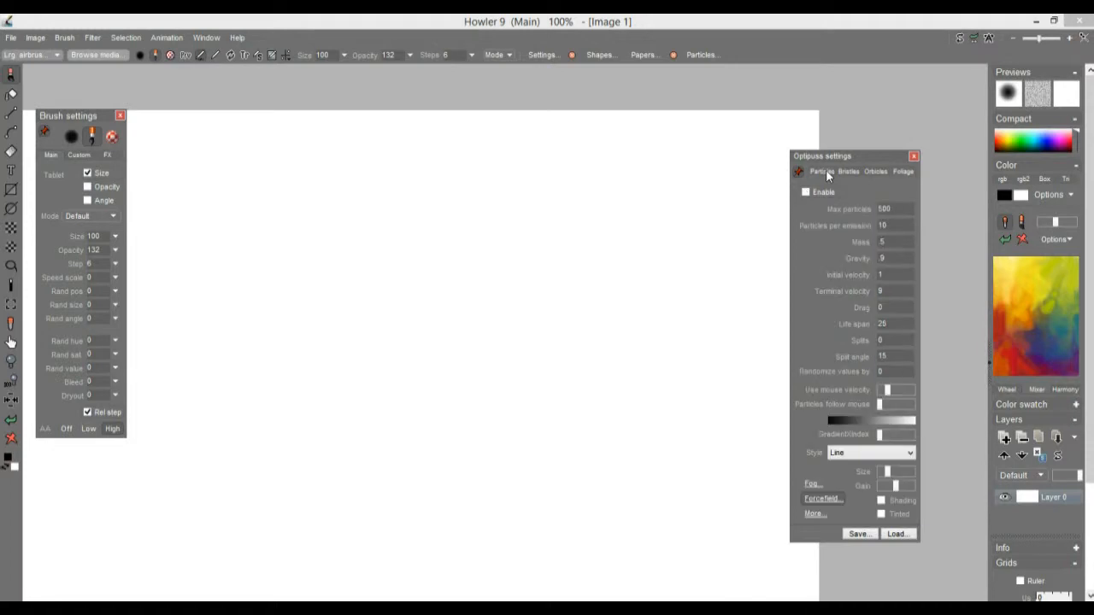
click(904, 172)
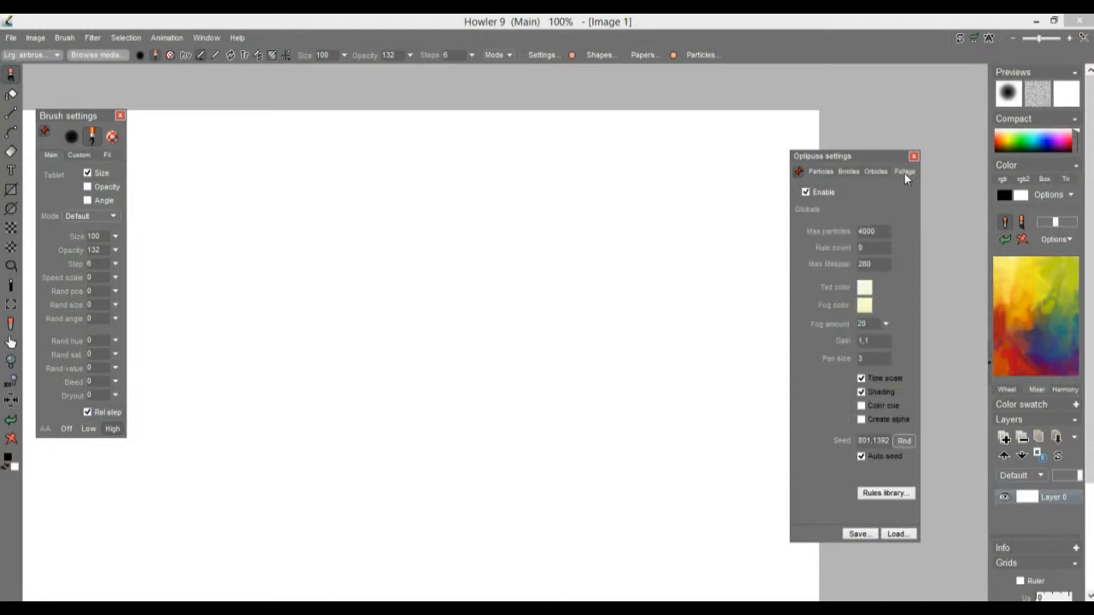
click(825, 171)
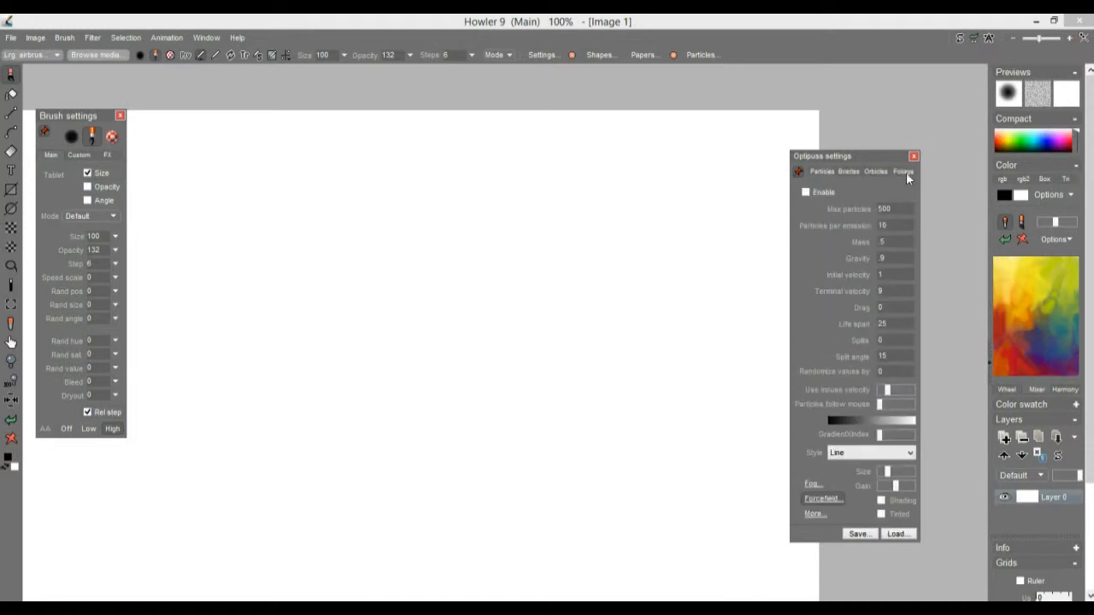
click(906, 172)
click(871, 171)
click(848, 171)
click(825, 171)
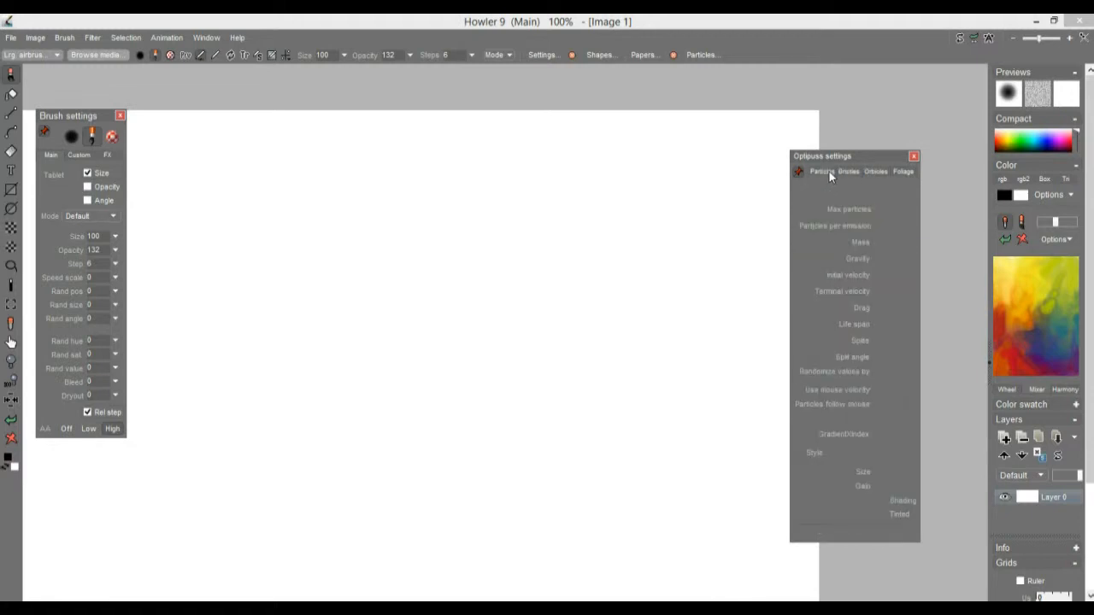
click(844, 171)
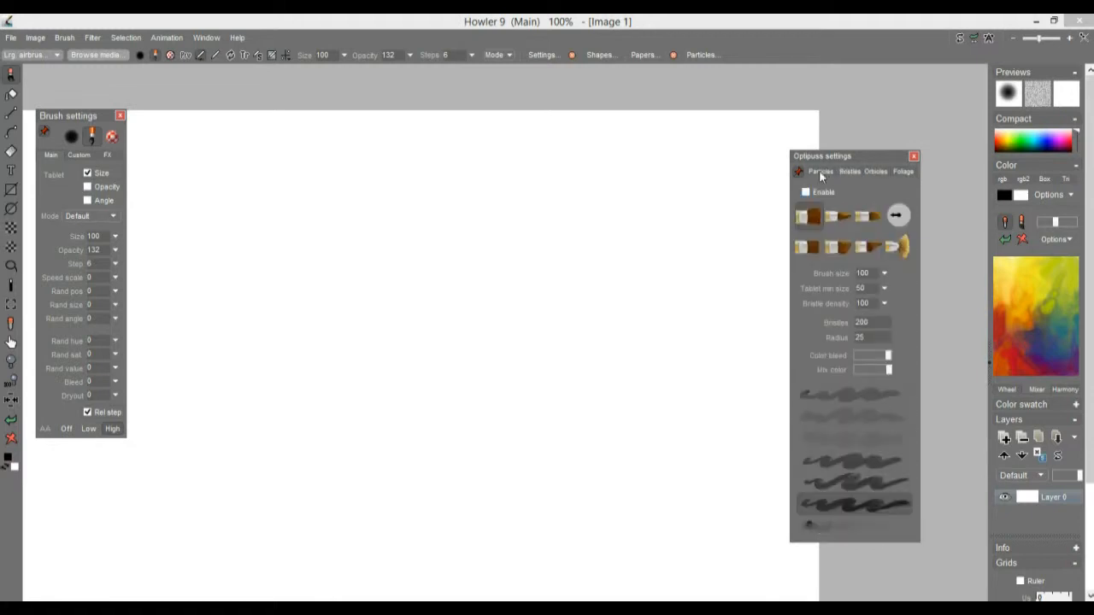
click(819, 171)
drag(837, 153, 801, 85)
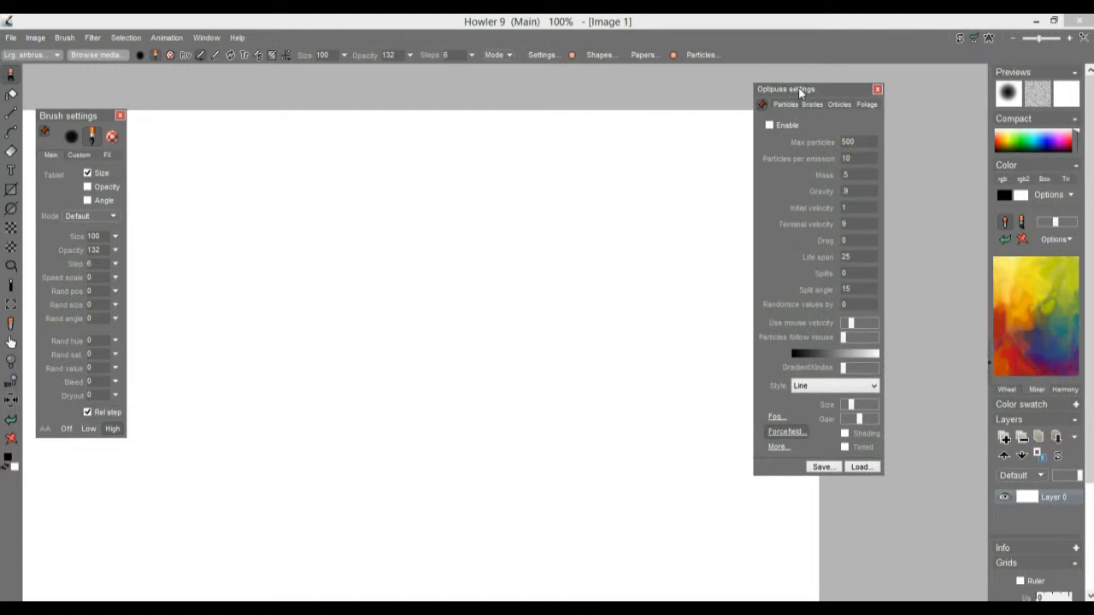
Close the Optipuss settings, reopen them, and place the panel beside the canvas
click(876, 89)
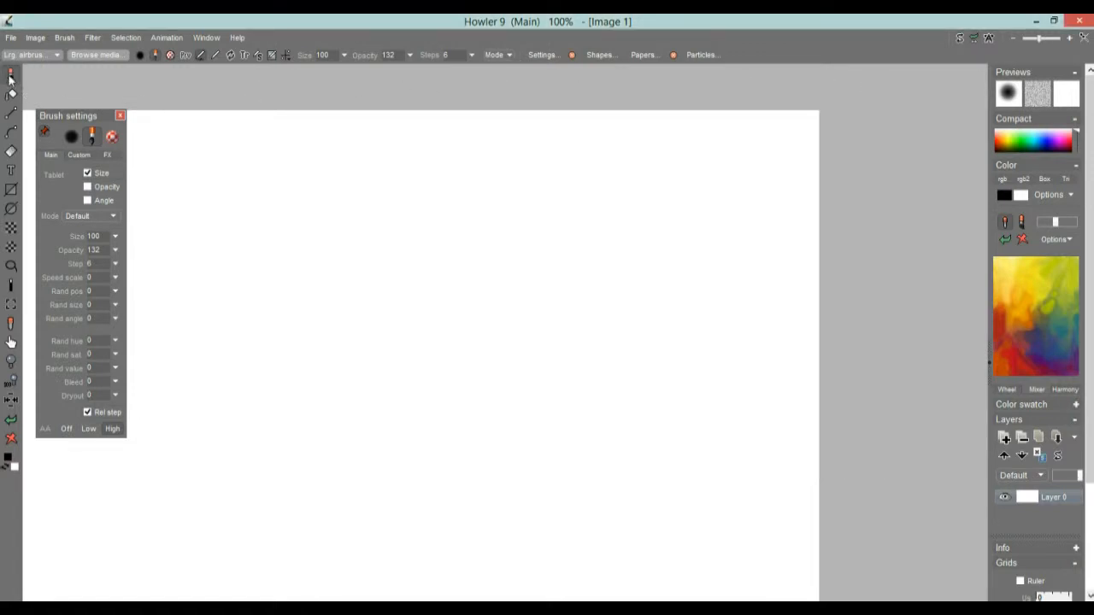
click(712, 56)
click(205, 38)
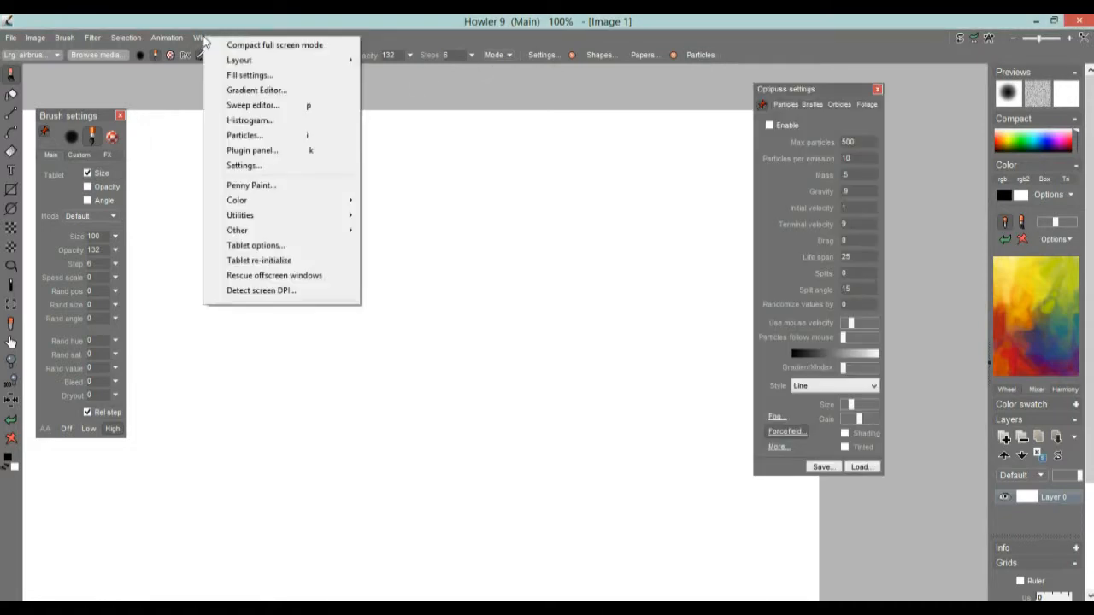
click(302, 136)
drag(793, 89, 880, 80)
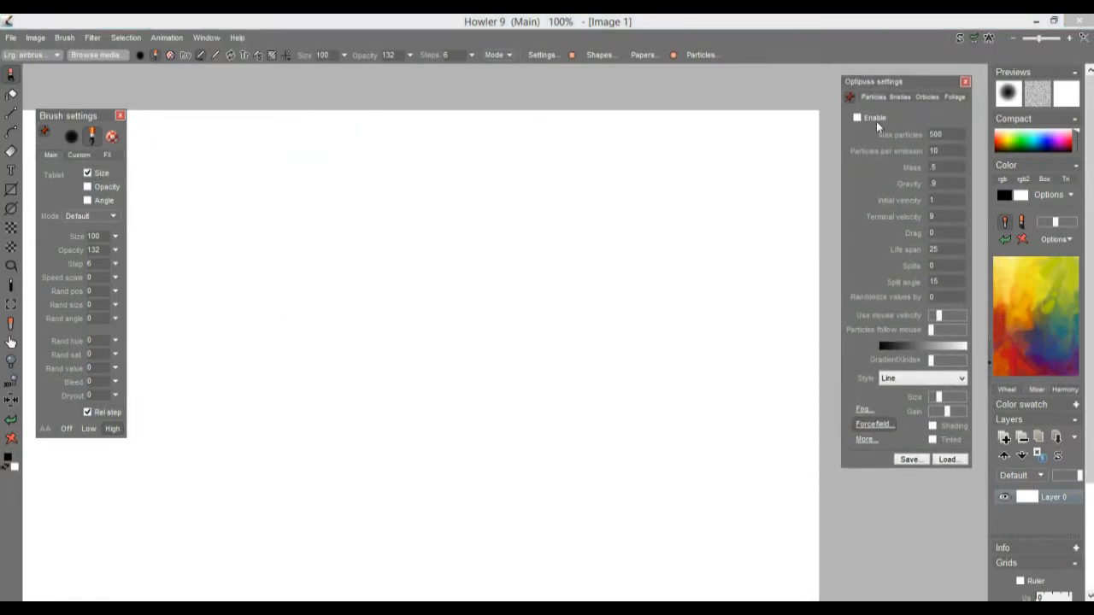
Paint one foliage tree and cover it with black bristle strokes, using the fan brush for the last ones
click(430, 364)
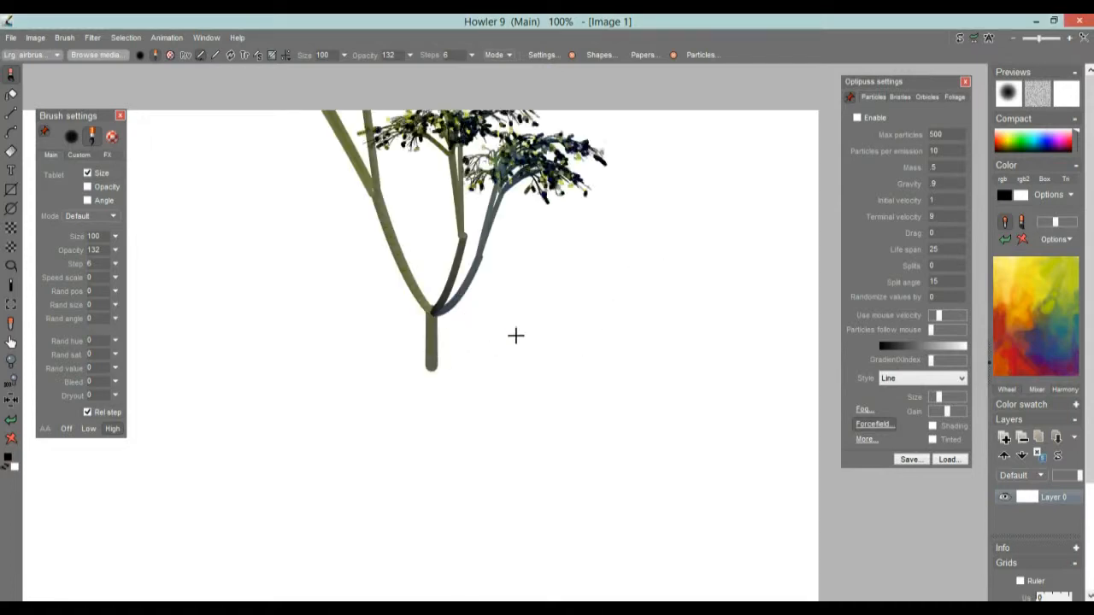
click(901, 96)
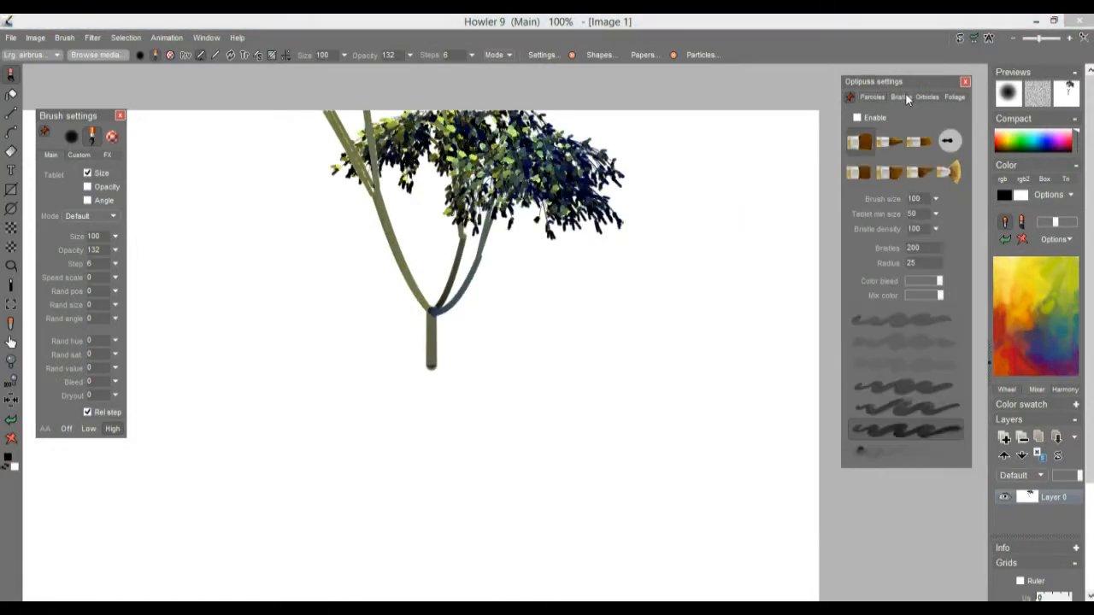
mouse_move(547, 232)
mouse_down()
mouse_move(412, 170)
mouse_move(381, 221)
mouse_up()
drag(317, 308, 648, 389)
click(947, 174)
mouse_move(743, 199)
mouse_down()
mouse_move(576, 364)
mouse_move(293, 242)
mouse_move(410, 393)
mouse_up()
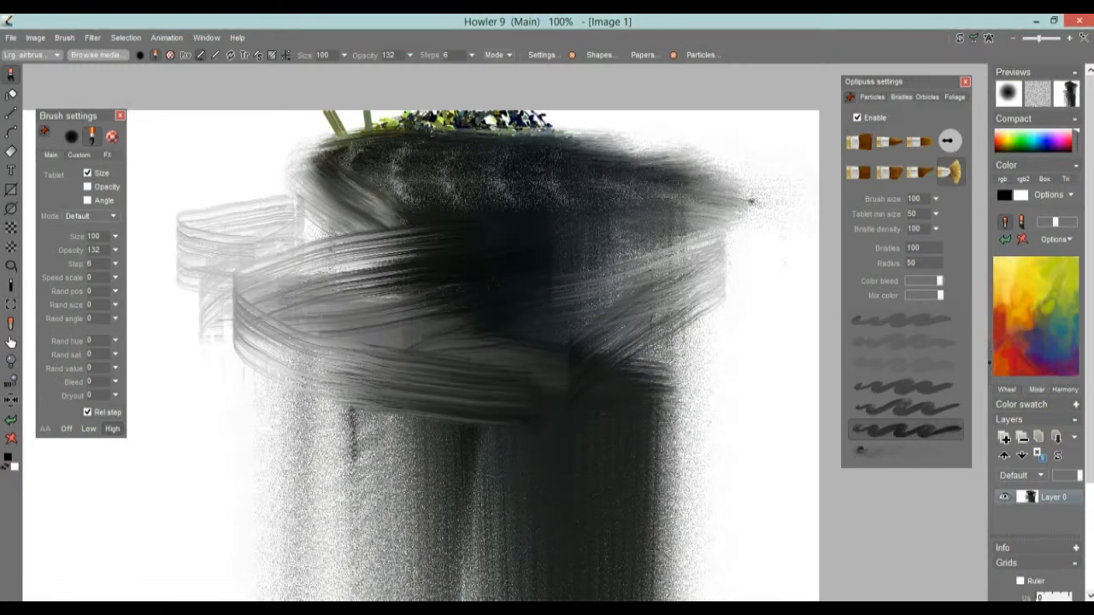
drag(354, 433, 473, 504)
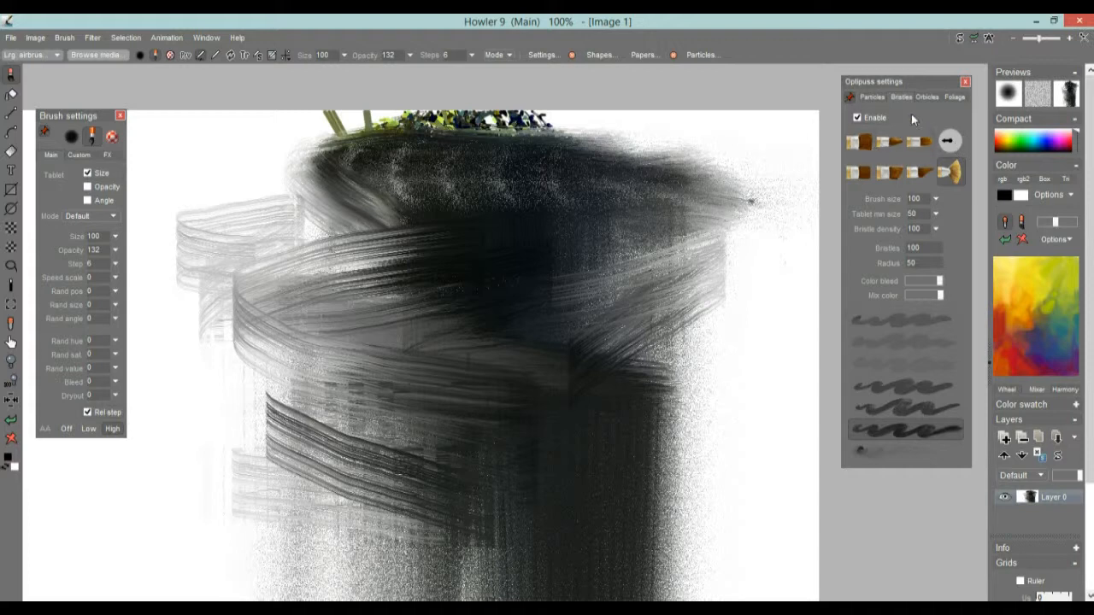
Paint winding strokes with the round Orbicles brush over the bristle strokes, and clear the canvas
click(928, 97)
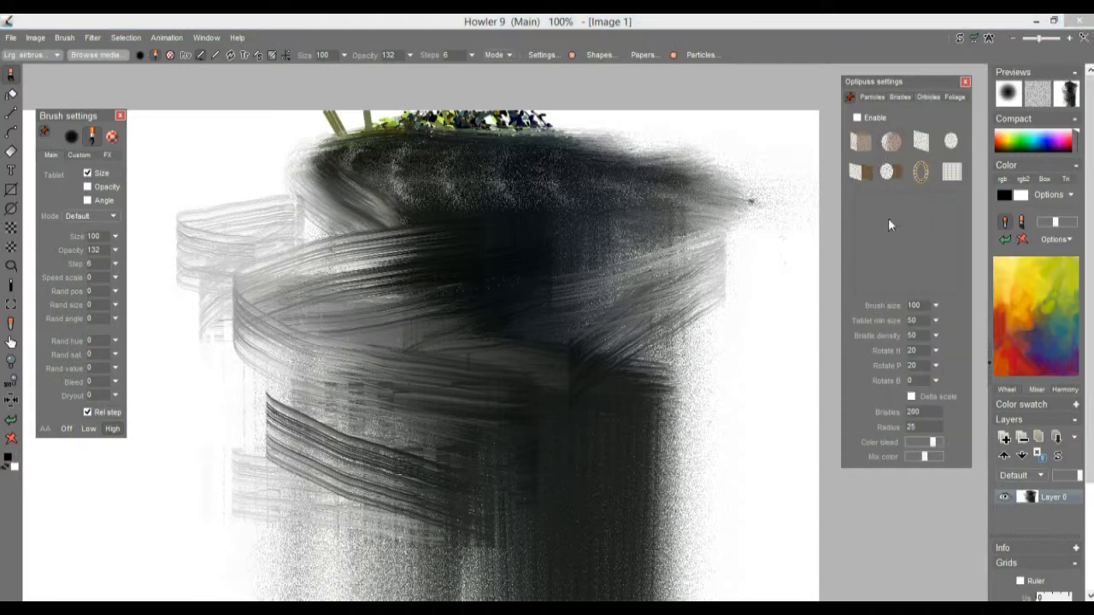
click(889, 144)
mouse_move(680, 281)
mouse_down()
mouse_move(397, 319)
mouse_move(629, 288)
mouse_up()
mouse_move(880, 256)
mouse_down()
mouse_move(930, 205)
mouse_move(923, 194)
mouse_up()
mouse_move(592, 232)
mouse_down()
mouse_move(532, 240)
mouse_move(205, 547)
mouse_move(586, 447)
mouse_move(247, 128)
mouse_move(459, 152)
mouse_up()
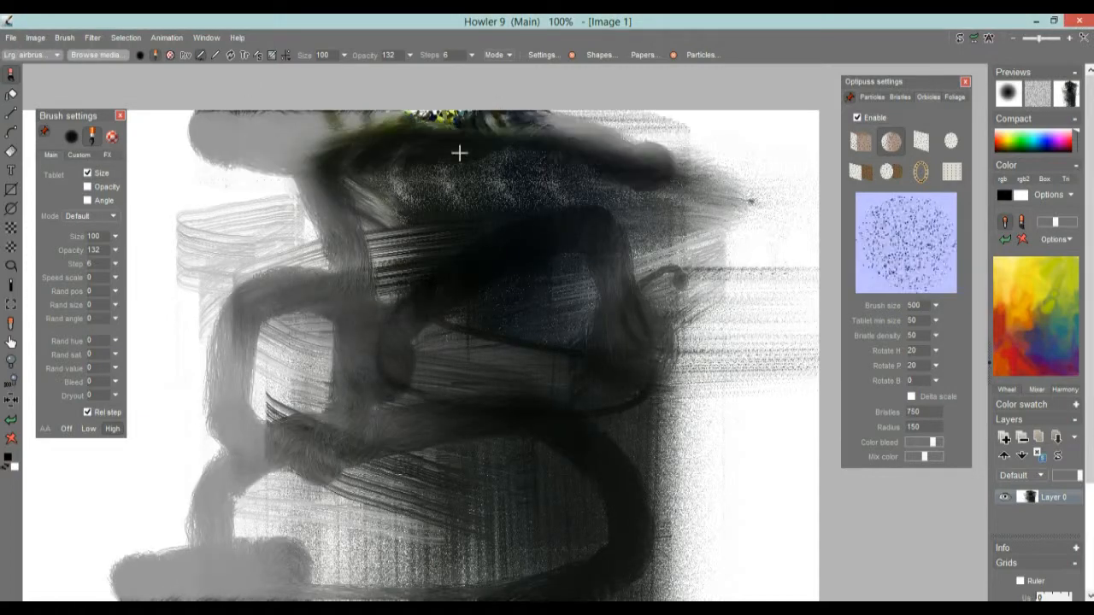
click(13, 439)
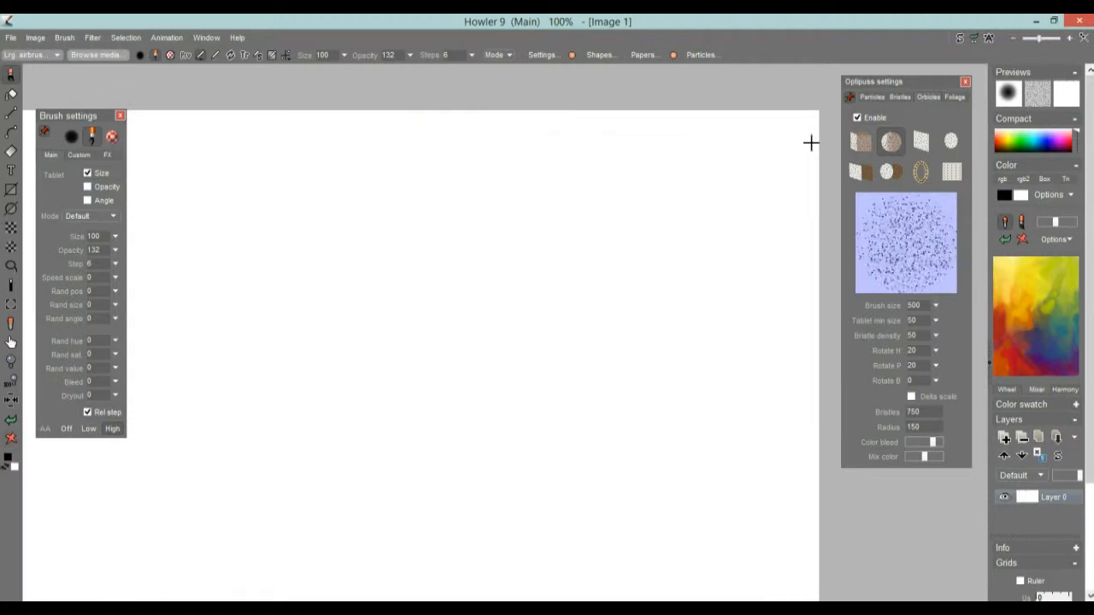
Load the BaddyGrass.opt particle preset and paint a mound of overlapping grass tufts on the canvas
click(872, 96)
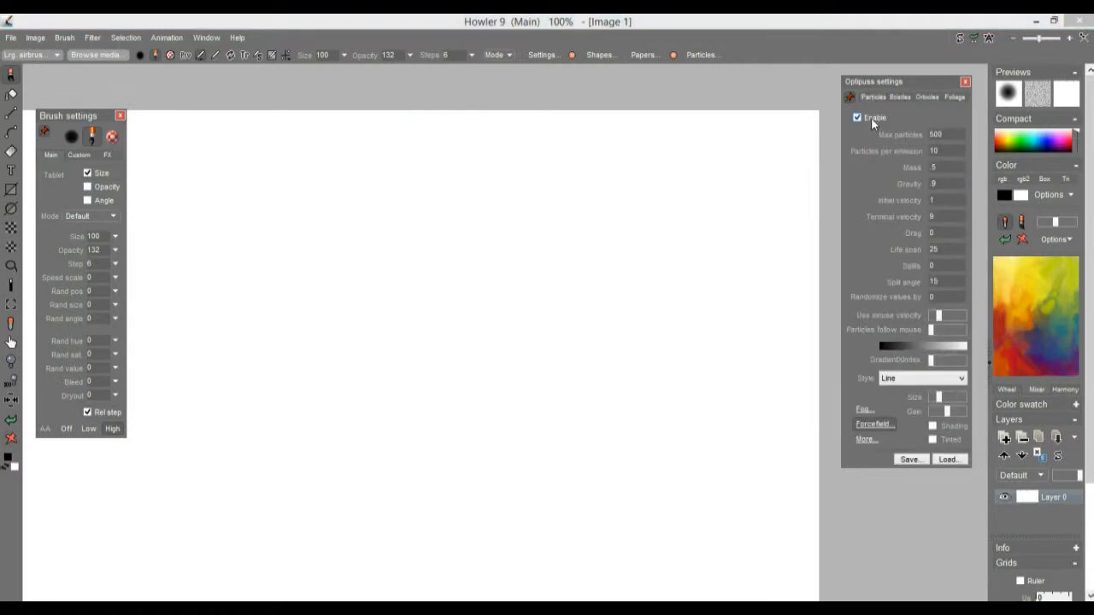
click(951, 460)
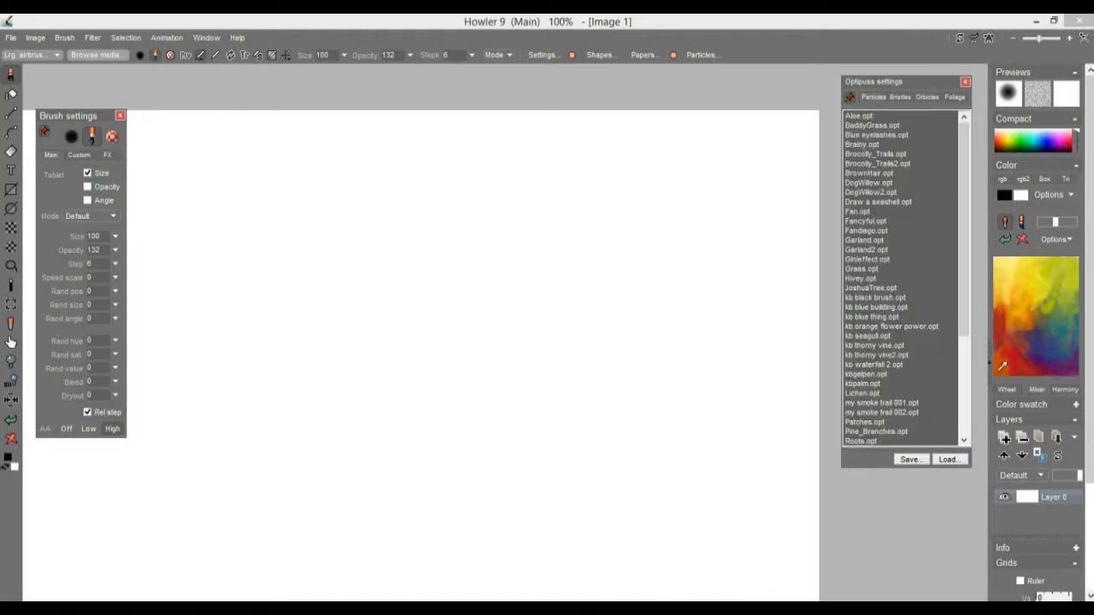
double_click(867, 126)
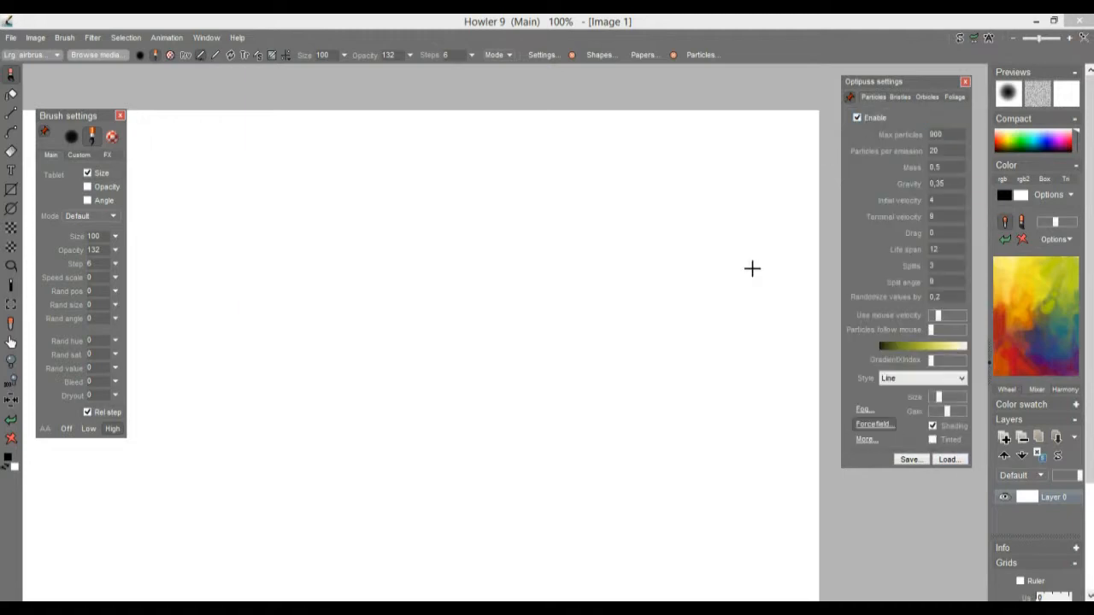
mouse_move(550, 317)
mouse_down()
mouse_move(463, 331)
mouse_move(558, 342)
mouse_move(458, 434)
mouse_move(256, 411)
mouse_move(410, 478)
mouse_move(611, 484)
mouse_move(217, 476)
mouse_move(288, 511)
mouse_move(454, 505)
mouse_move(804, 521)
mouse_up()
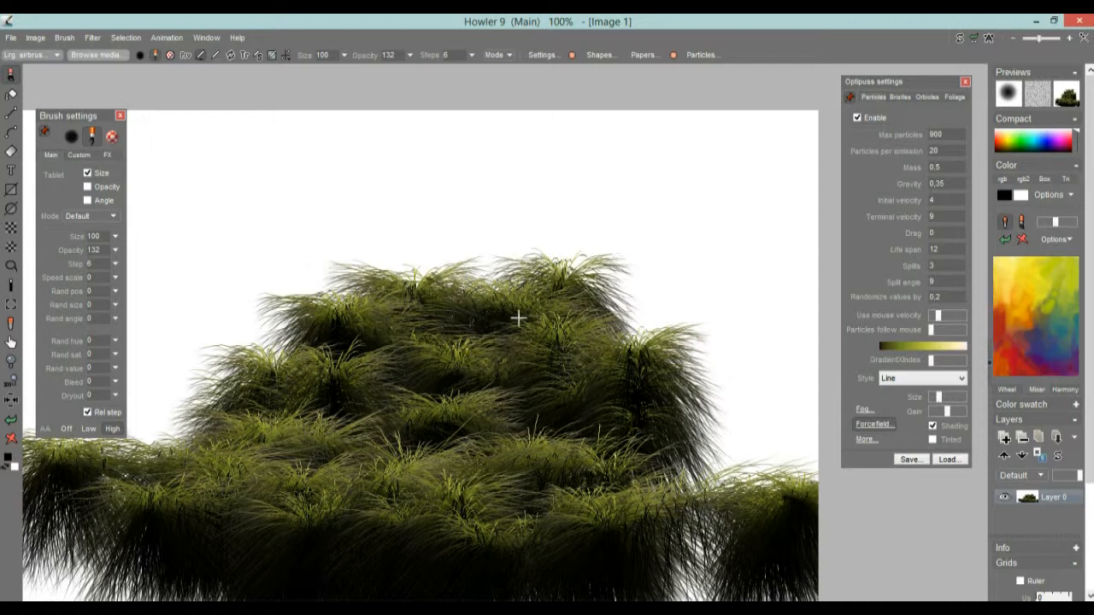
drag(494, 284, 695, 296)
drag(529, 220, 192, 446)
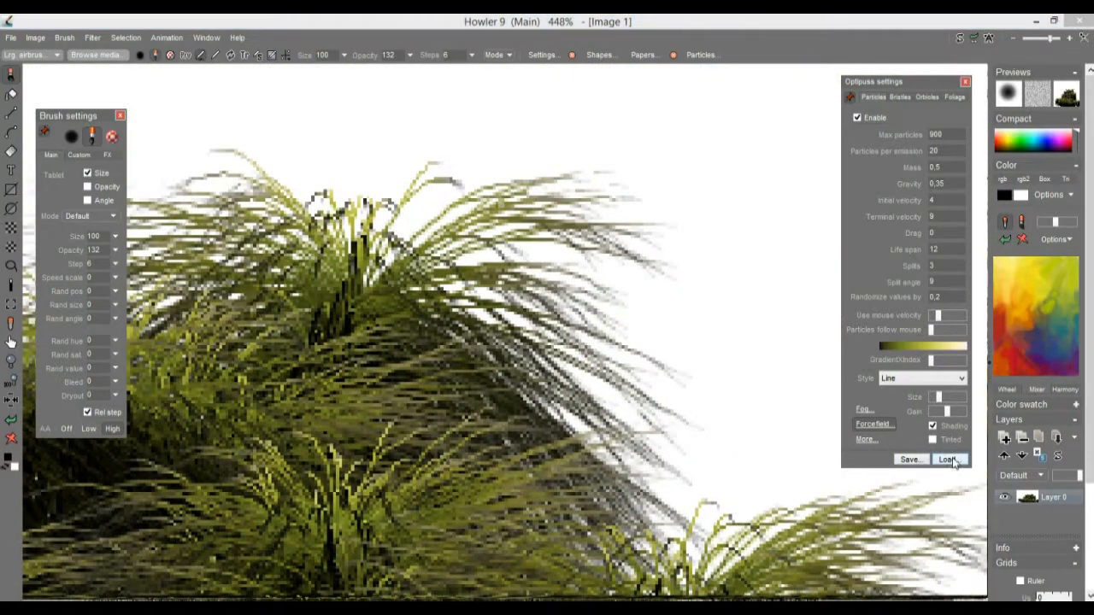
Load the WinterBranches.opt particle preset and paint bare branches beside and above the grass mound
click(947, 460)
scroll(969, 419, down, 5)
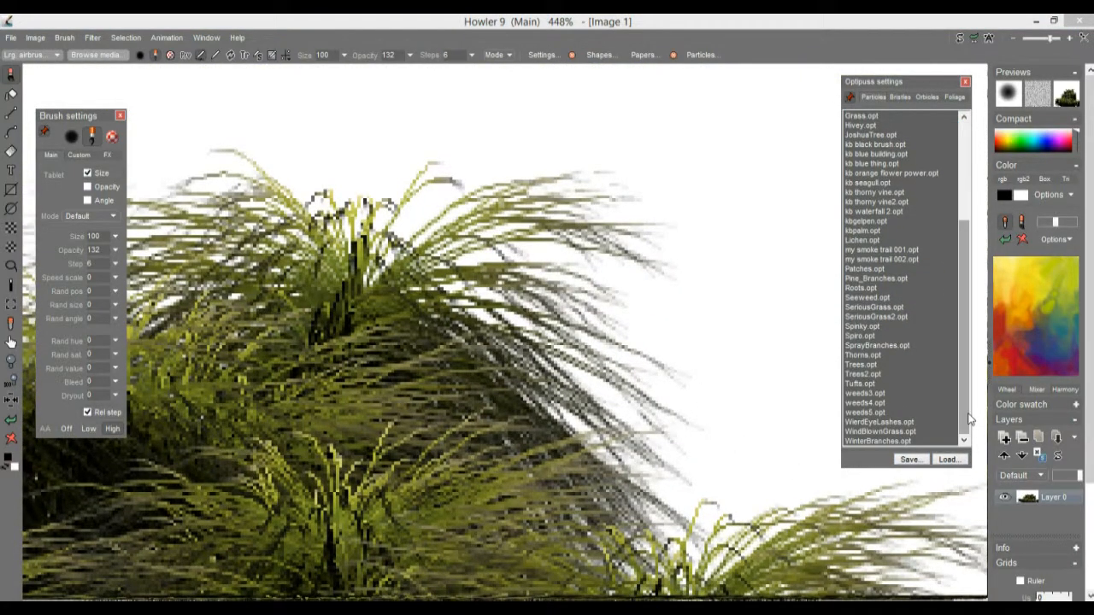
double_click(881, 442)
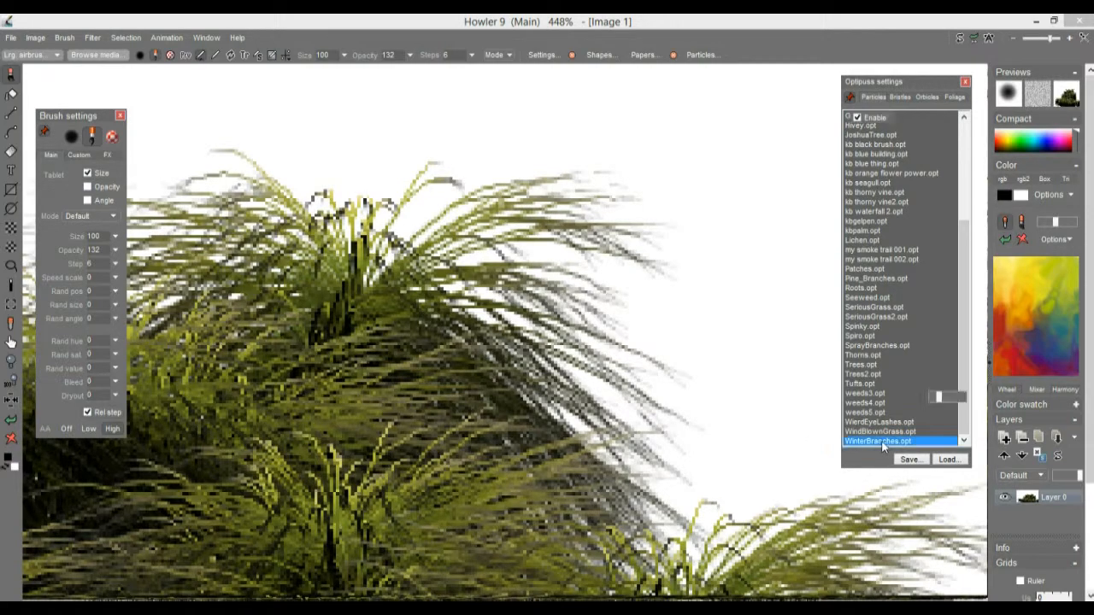
scroll(655, 367, down, 5)
mouse_move(583, 319)
mouse_down()
mouse_move(561, 281)
mouse_move(639, 427)
mouse_move(504, 398)
mouse_up()
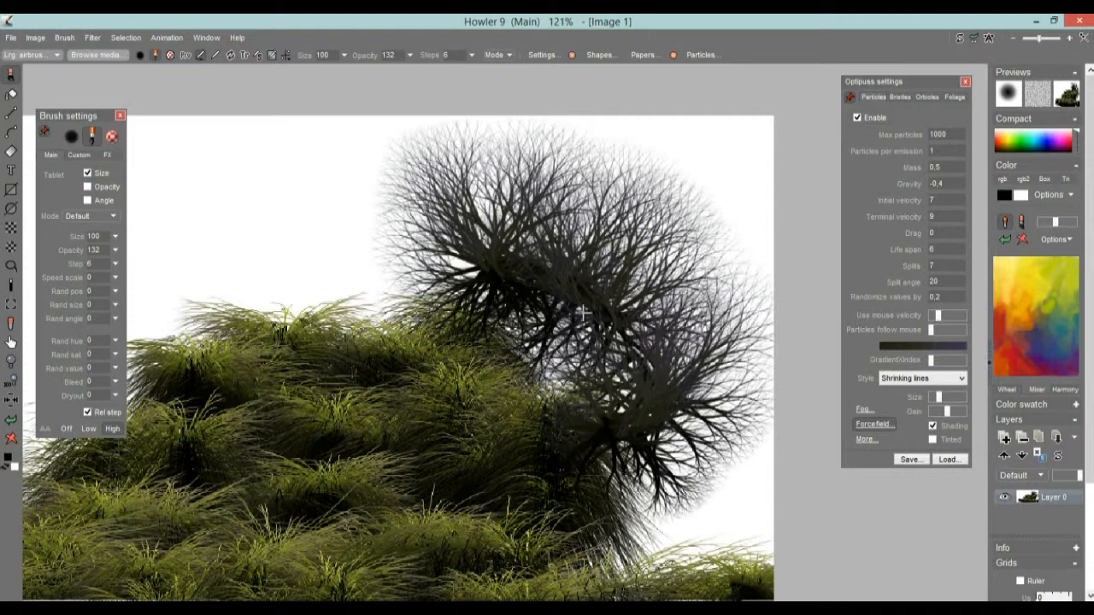
Set the particle splits to 2 and paint short spiky branches above the grass
double_click(951, 265)
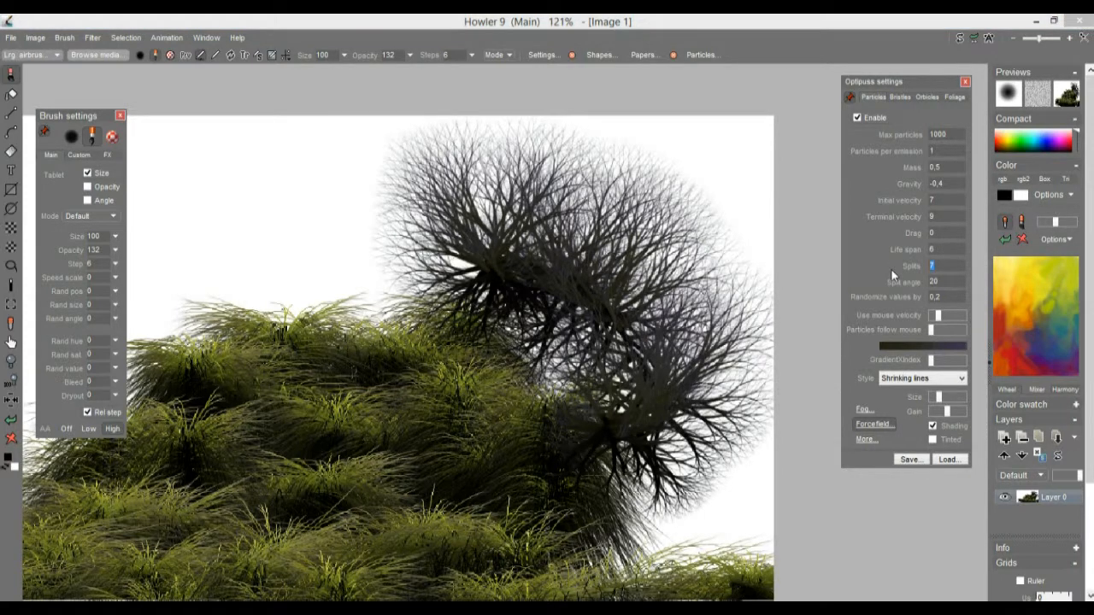
text(2)
drag(290, 347, 232, 362)
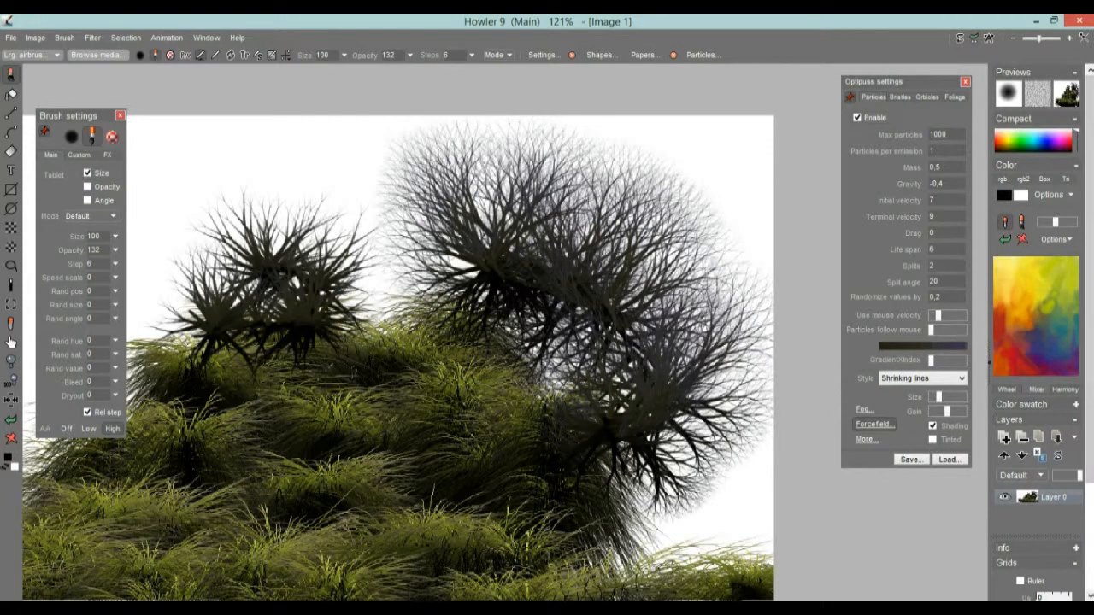
Set the particle splits to 22 and paint curling branches around the side of the grass mound
double_click(941, 264)
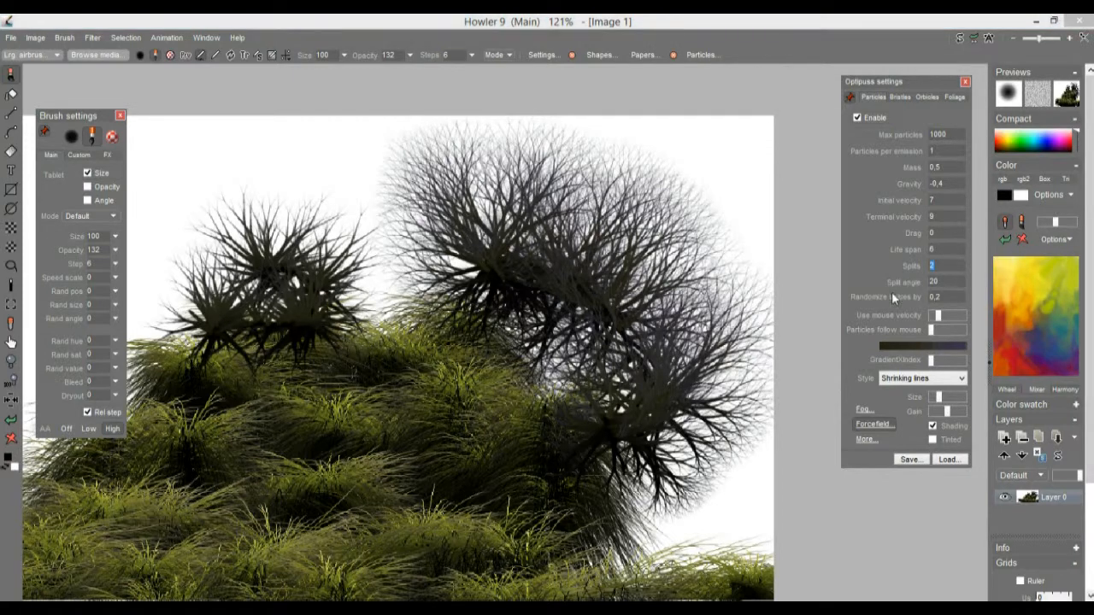
text(22)
scroll(616, 316, down, 9)
mouse_move(269, 390)
mouse_down()
mouse_move(254, 384)
mouse_move(352, 427)
mouse_move(309, 456)
mouse_up()
mouse_move(341, 295)
mouse_down()
mouse_move(350, 332)
mouse_move(297, 408)
mouse_up()
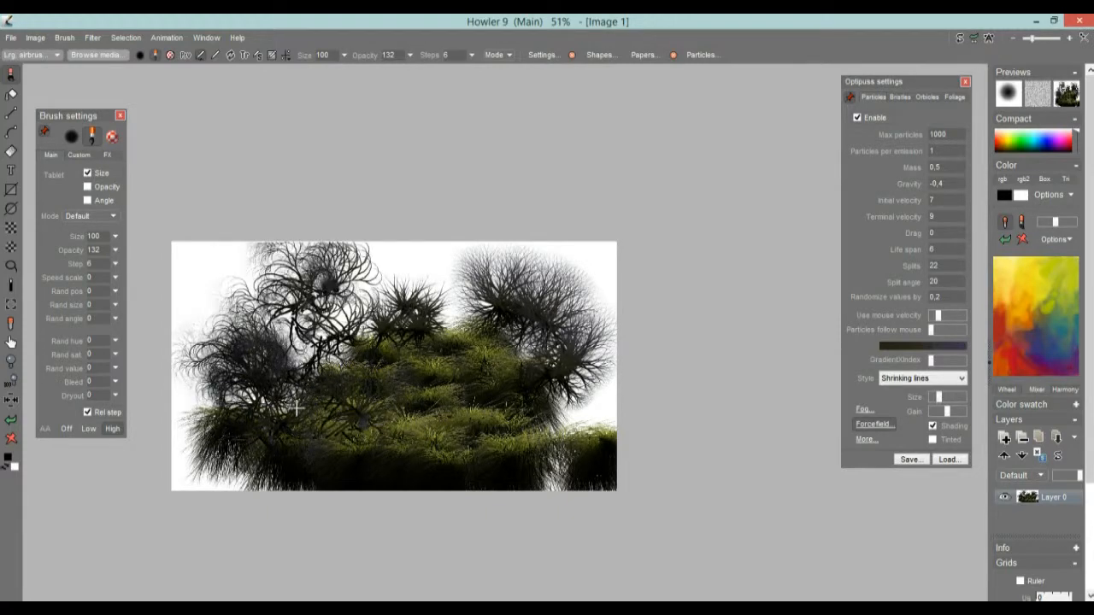
Clear the canvas and paint a dense band of curling winter branches across it
click(12, 438)
mouse_move(430, 376)
mouse_down()
mouse_move(384, 368)
mouse_move(475, 437)
mouse_up()
scroll(314, 405, up, 5)
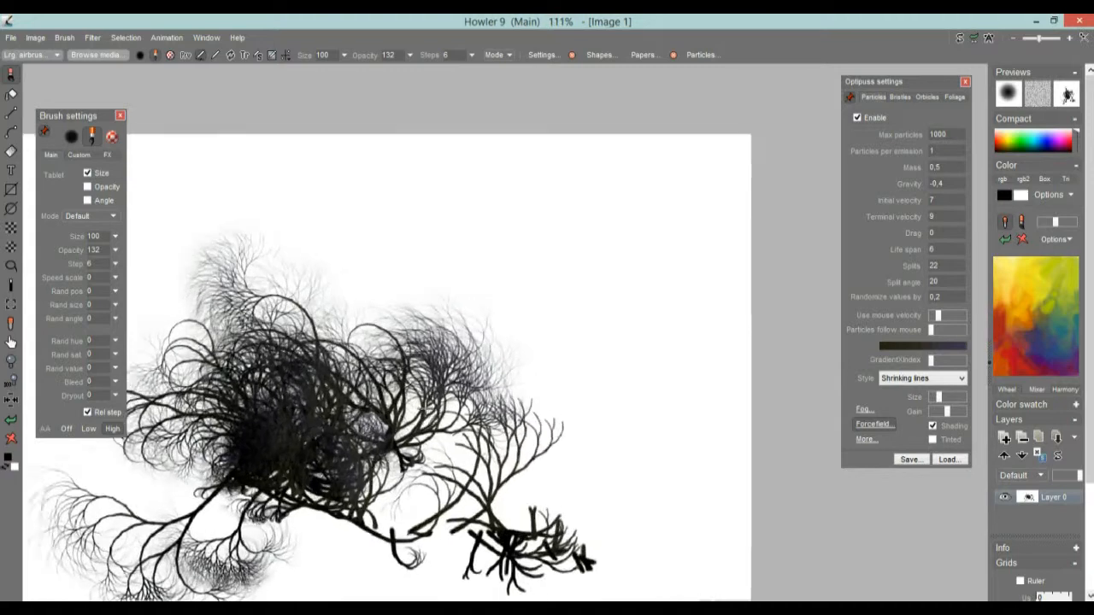
mouse_move(675, 277)
mouse_down()
mouse_move(430, 368)
mouse_move(166, 392)
mouse_move(34, 325)
mouse_move(842, 312)
mouse_up()
Load a grass particle preset and paint dense green grass over the lower part of the winter branches
click(948, 459)
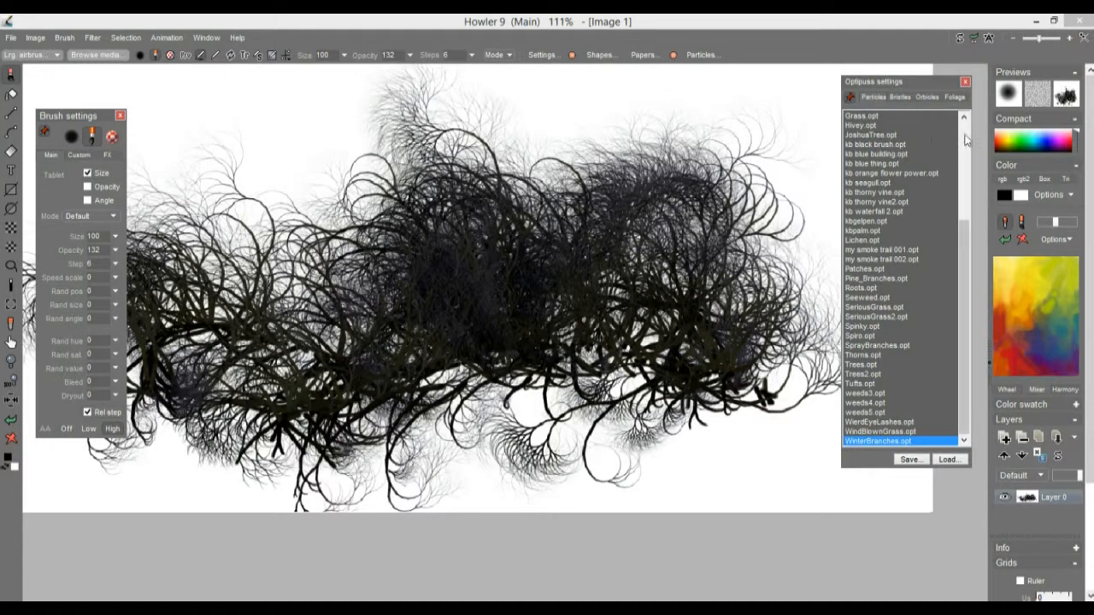
click(967, 132)
click(885, 126)
mouse_move(765, 490)
mouse_down()
mouse_move(649, 385)
mouse_move(513, 402)
mouse_move(385, 367)
mouse_move(120, 382)
mouse_move(488, 342)
mouse_move(741, 346)
mouse_move(829, 474)
mouse_up()
mouse_move(602, 356)
mouse_down()
mouse_move(357, 361)
mouse_move(373, 442)
mouse_move(283, 416)
mouse_move(513, 367)
mouse_move(737, 398)
mouse_move(495, 405)
mouse_move(261, 456)
mouse_move(647, 512)
mouse_move(269, 445)
mouse_move(34, 478)
mouse_up()
Examine the curling branches above the grass up close, from their thin tips to the dense clumps along the image
drag(646, 294, 642, 269)
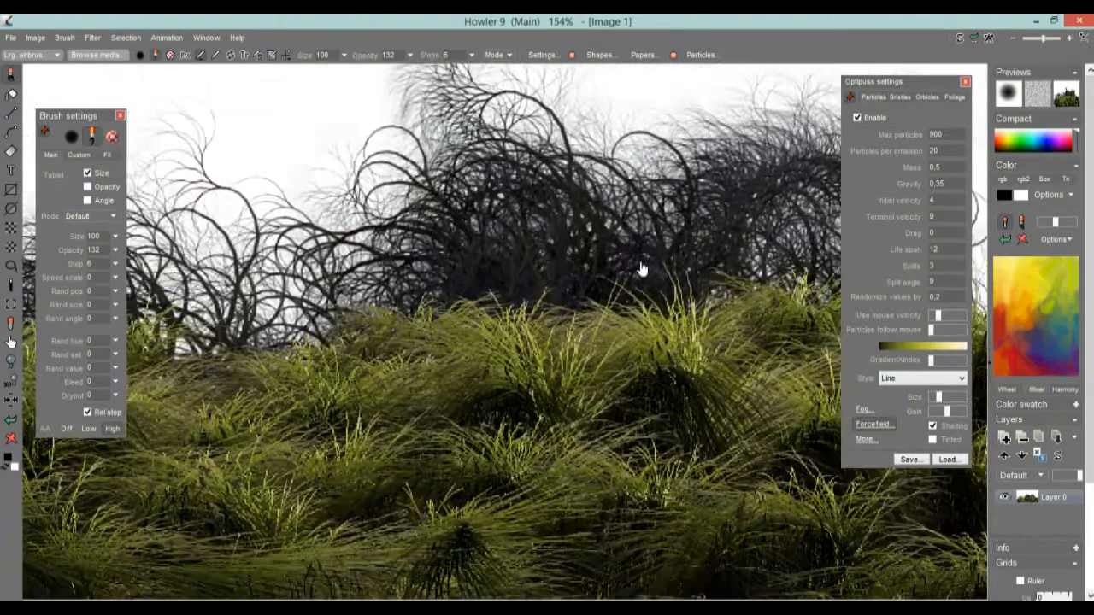
drag(430, 361, 724, 319)
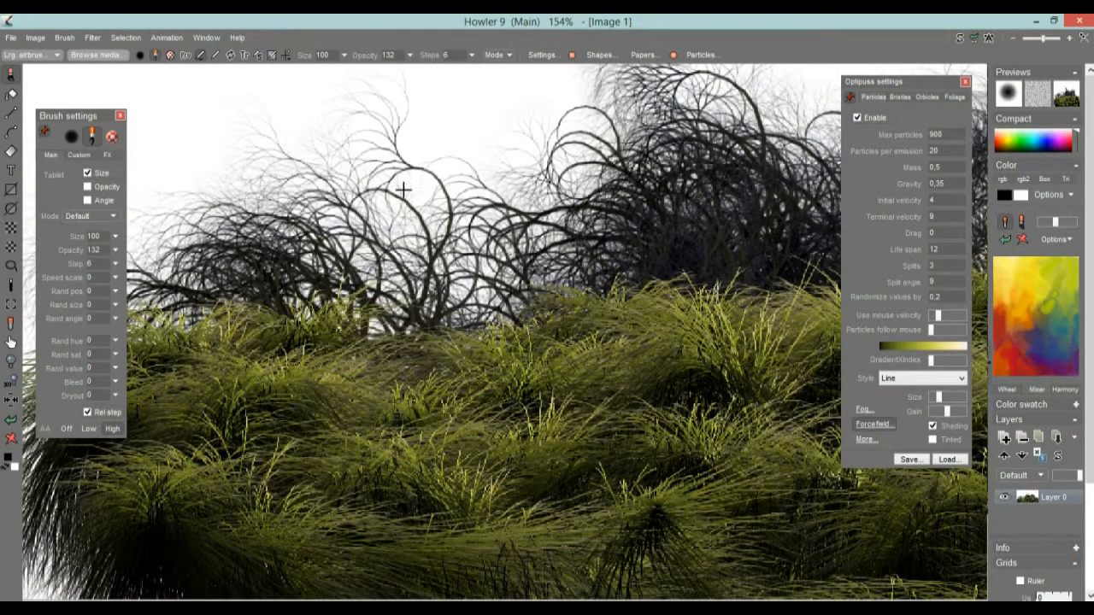
scroll(384, 181, up, 5)
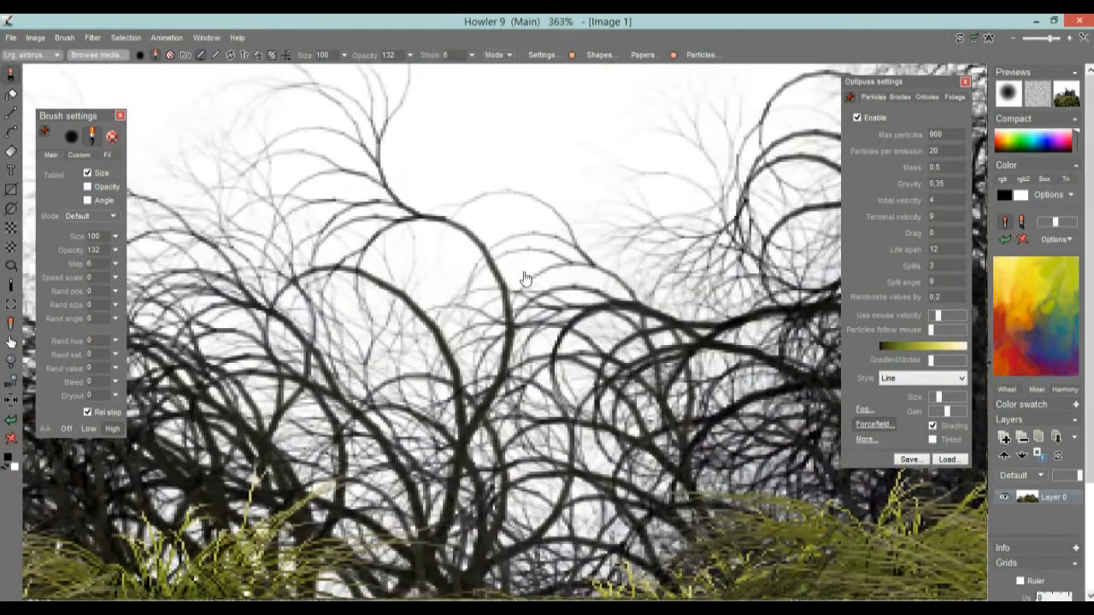
drag(376, 143, 556, 313)
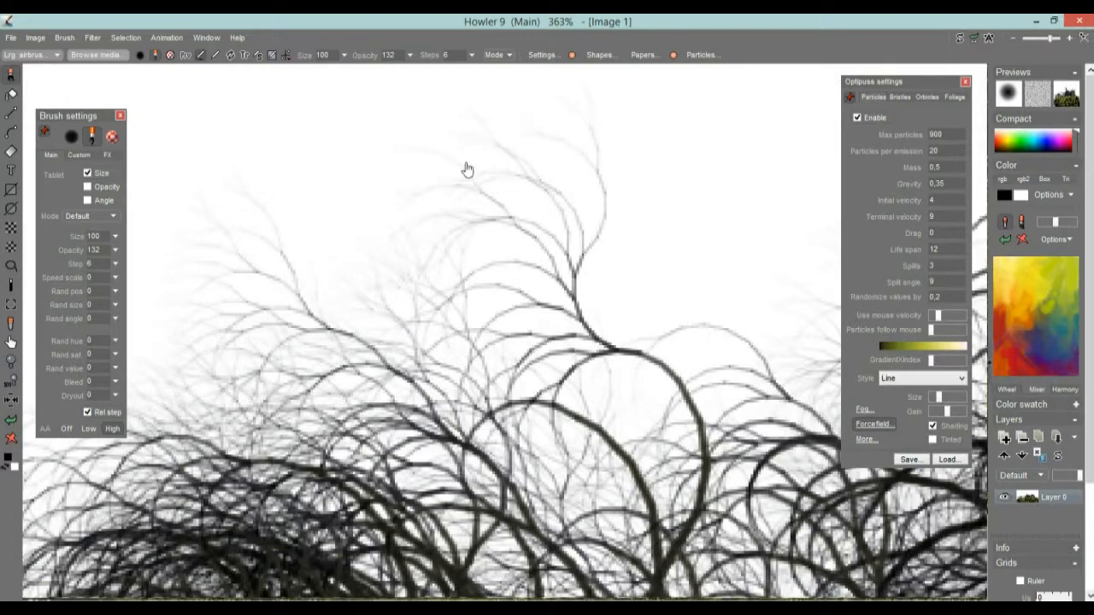
scroll(640, 339, down, 3)
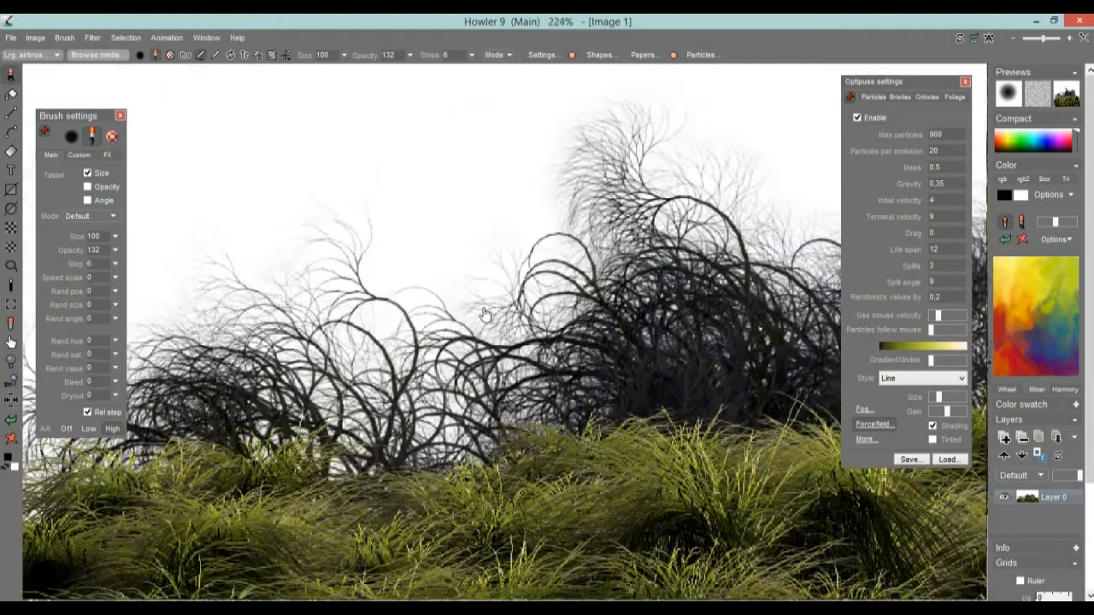
scroll(486, 314, down, 2)
scroll(512, 314, up, 1)
drag(666, 316, 260, 352)
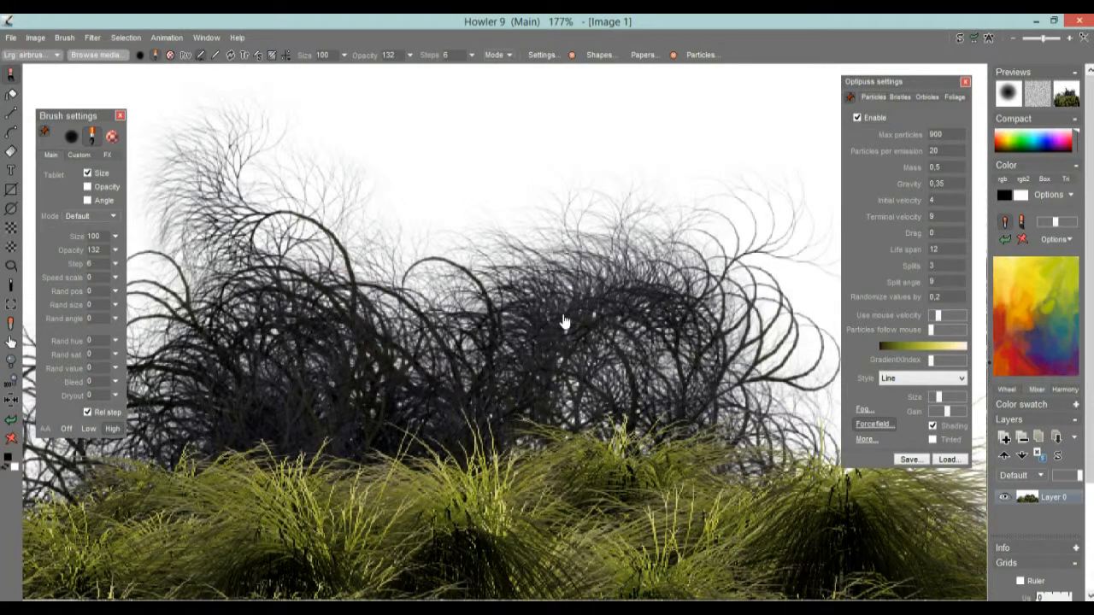
drag(564, 322, 447, 312)
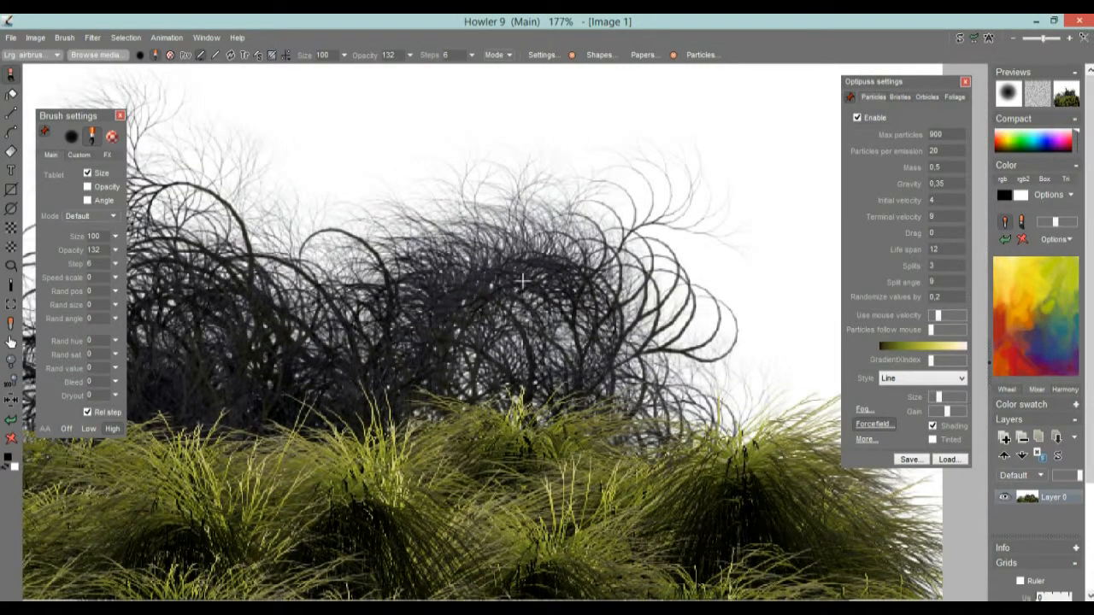
drag(650, 239, 403, 218)
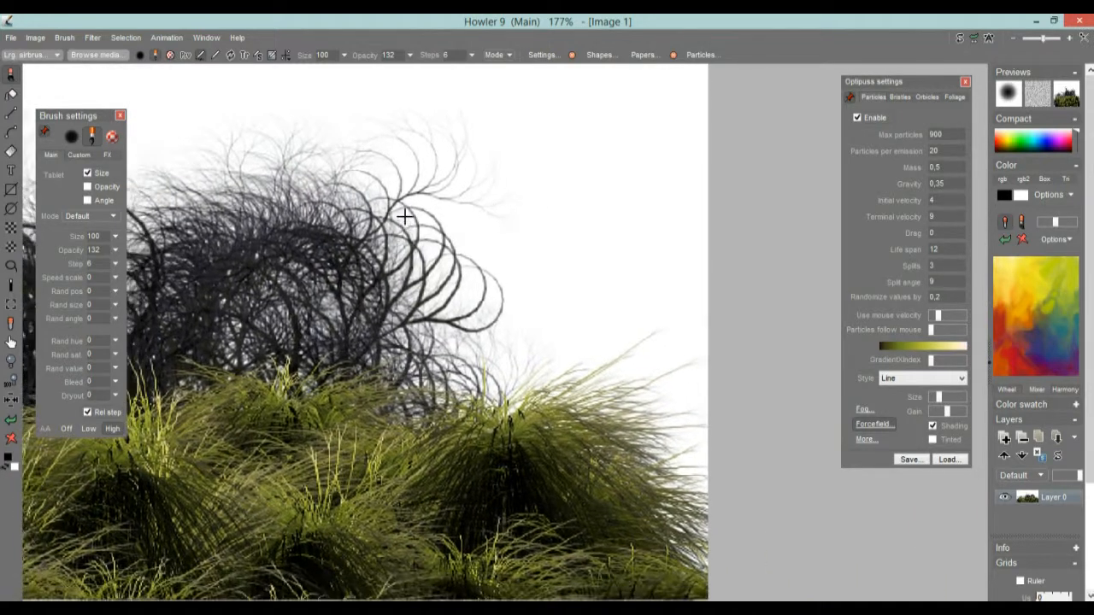
Paint further grass mounds over the base of the branches near the image's right edge
mouse_move(479, 390)
mouse_down()
mouse_move(517, 344)
mouse_move(520, 390)
mouse_up()
mouse_move(667, 555)
mouse_down()
mouse_move(430, 529)
mouse_move(418, 433)
mouse_up()
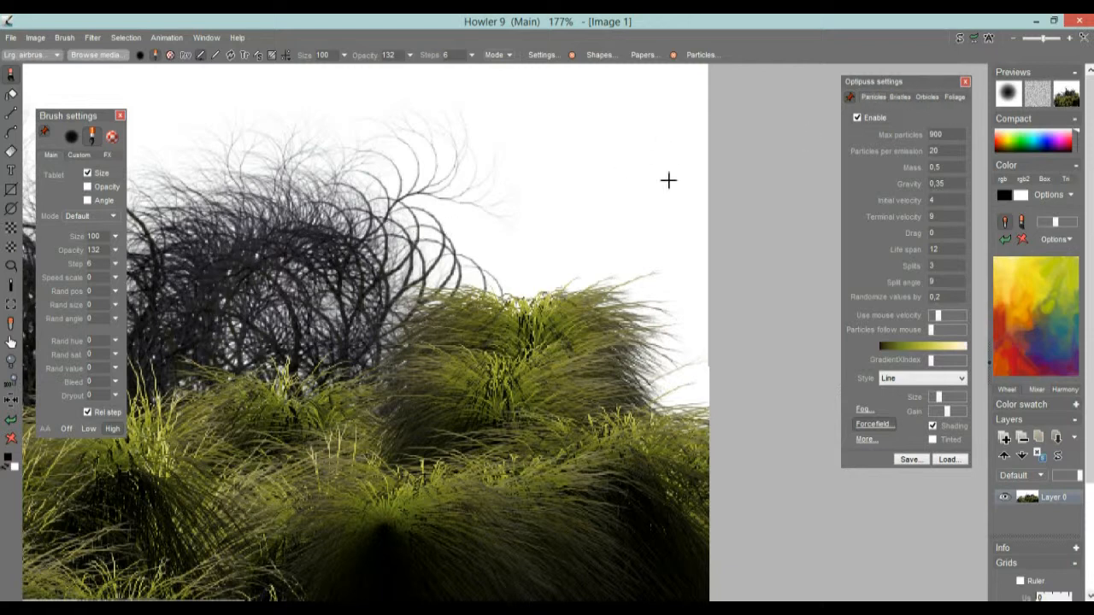
Switch to the foliage brush settings and load the Cactus 02.fol preset
click(956, 96)
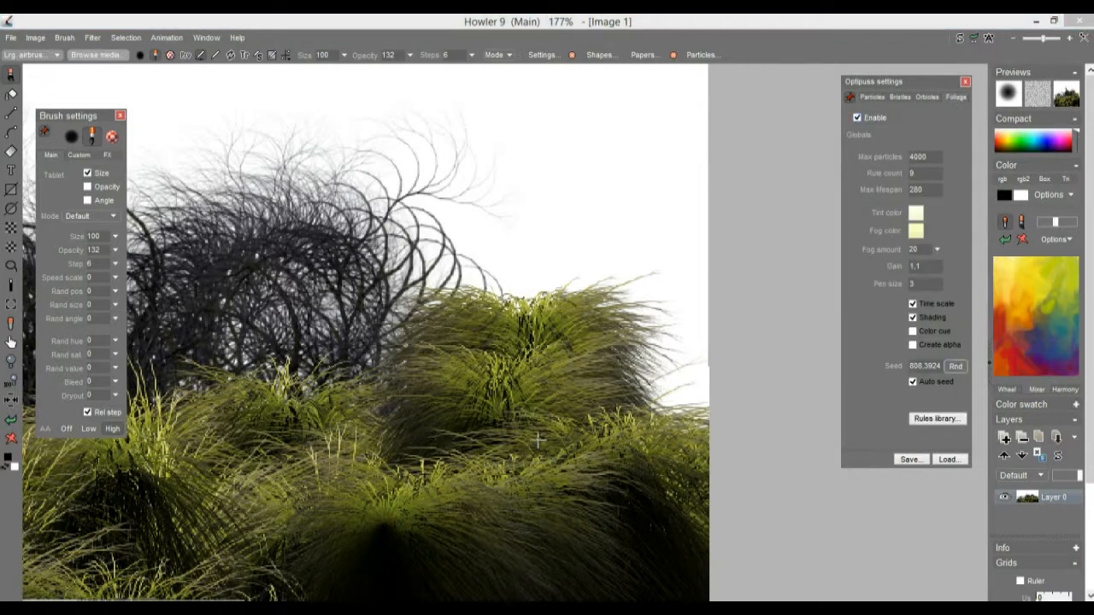
click(949, 460)
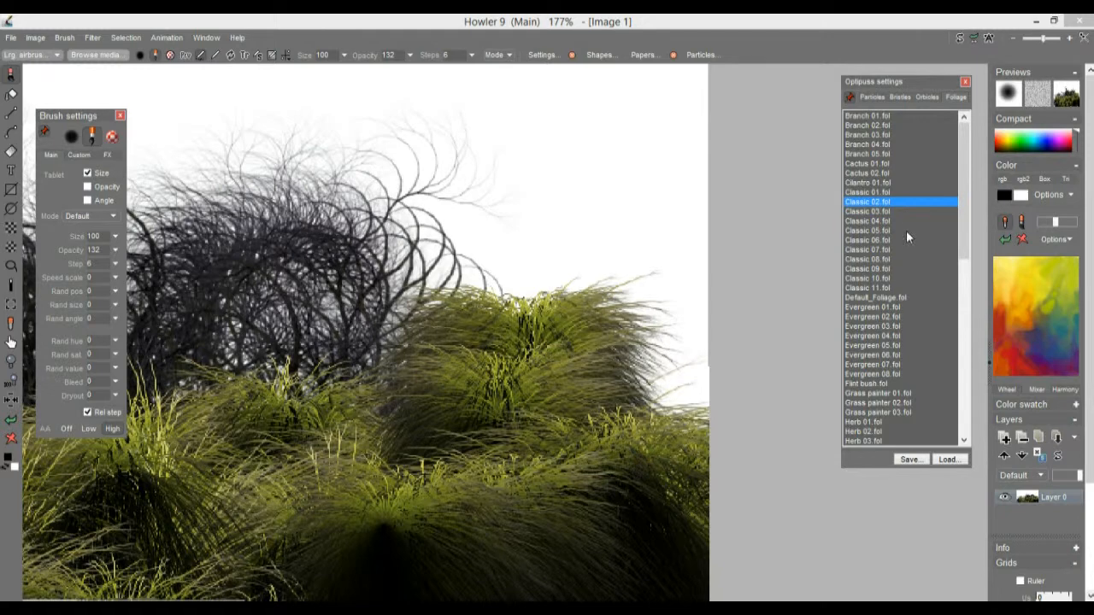
click(873, 175)
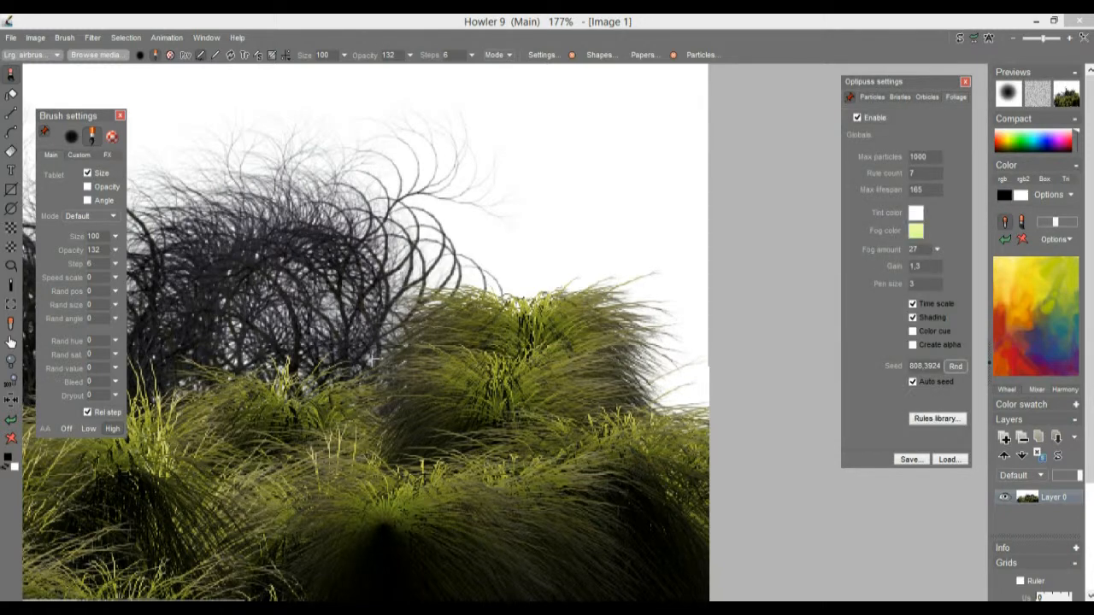
Clear the canvas and paint one cactus plant on its own and two overlapping ones beside it
scroll(604, 363, down, 5)
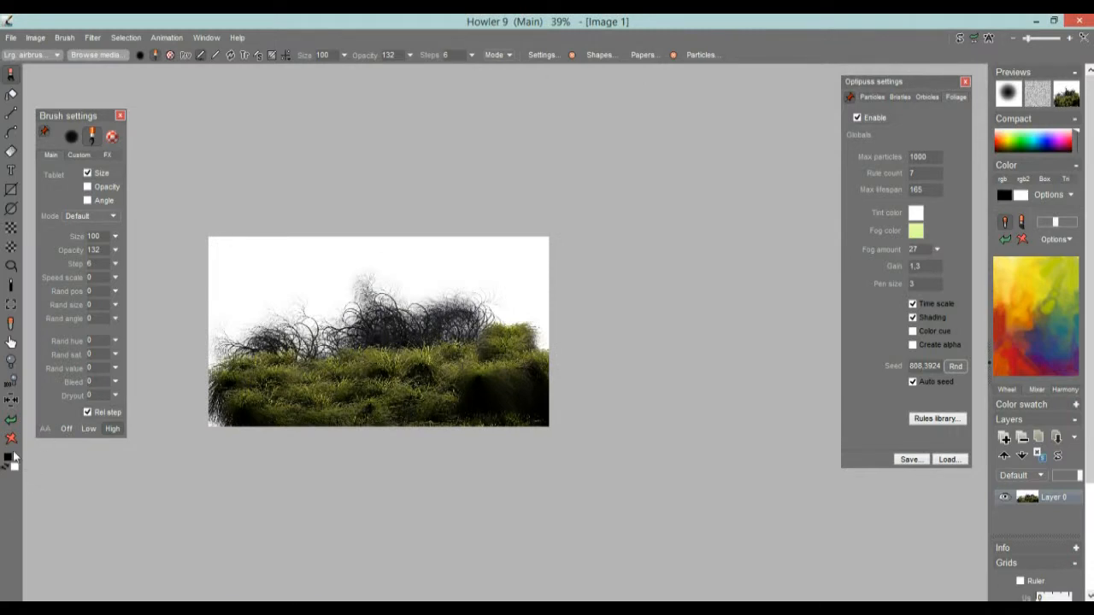
click(11, 439)
drag(357, 354, 468, 376)
scroll(551, 381, up, 2)
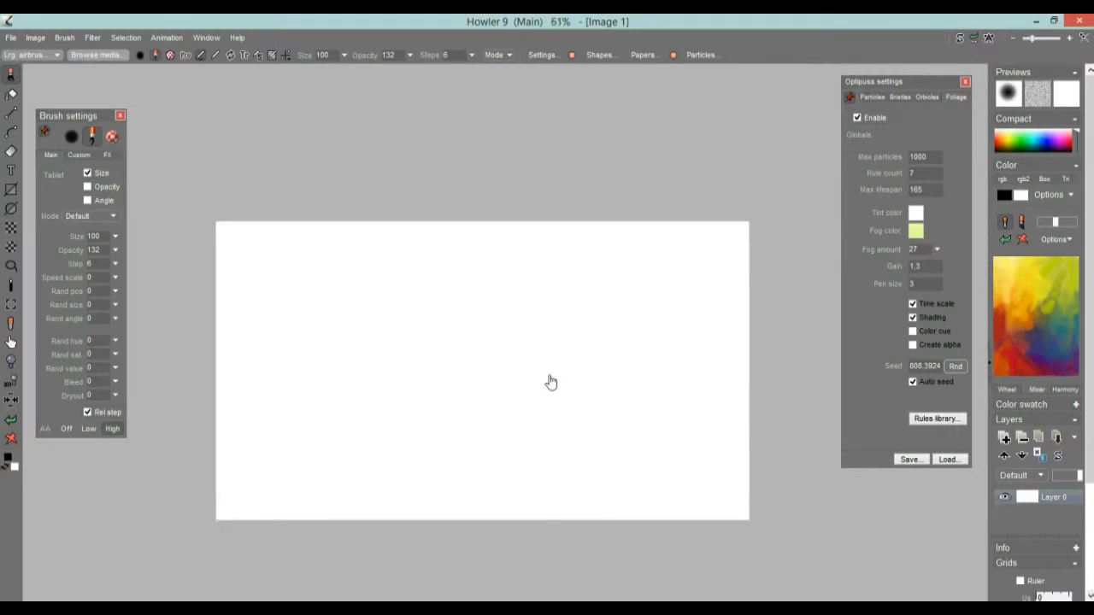
scroll(551, 381, up, 2)
click(335, 503)
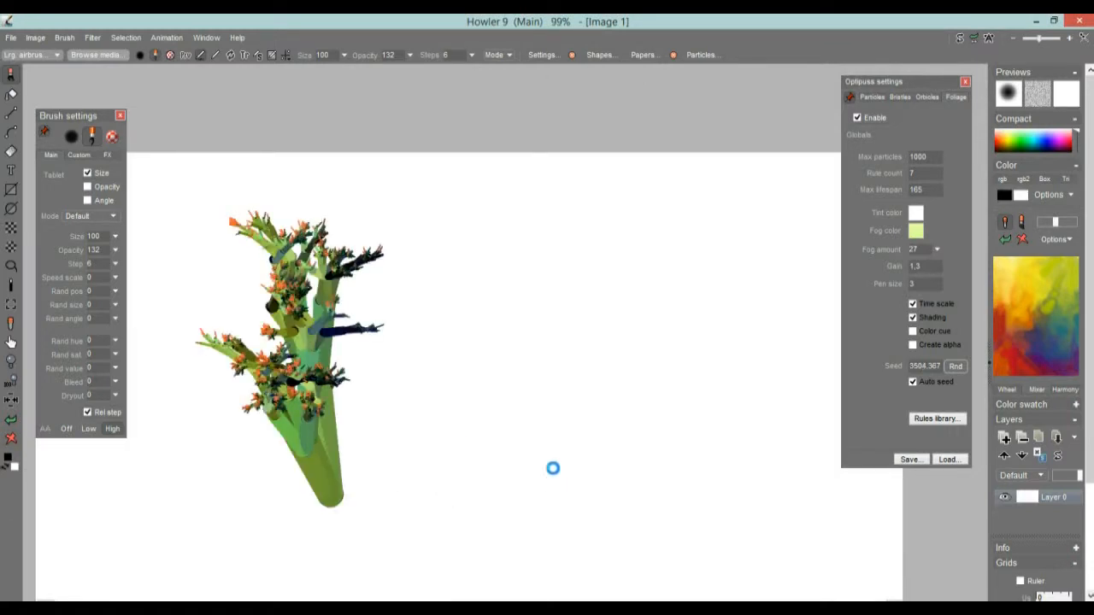
click(553, 499)
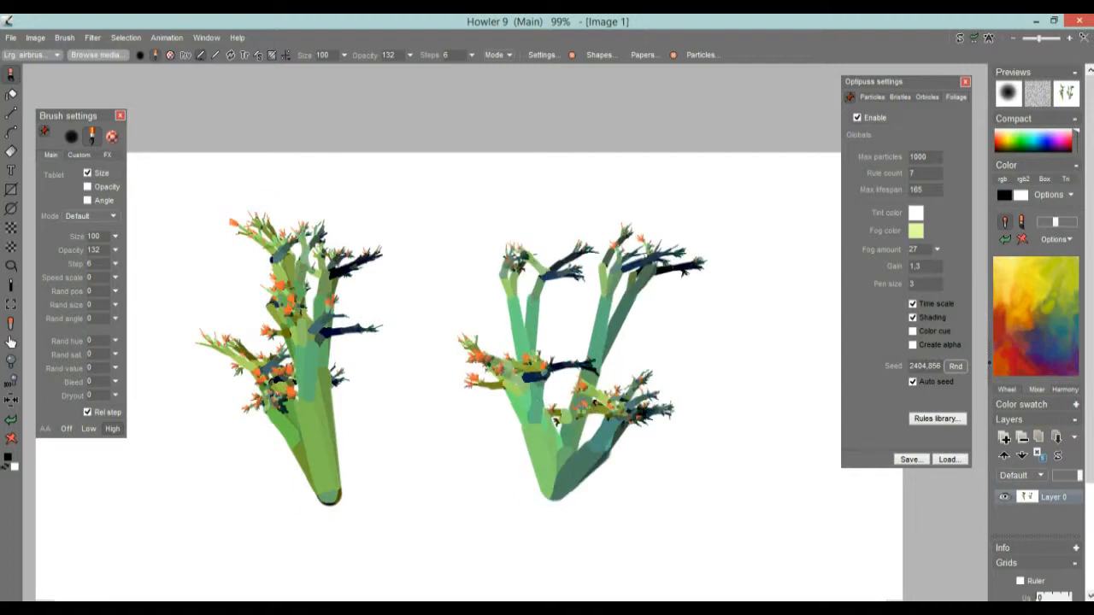
click(602, 387)
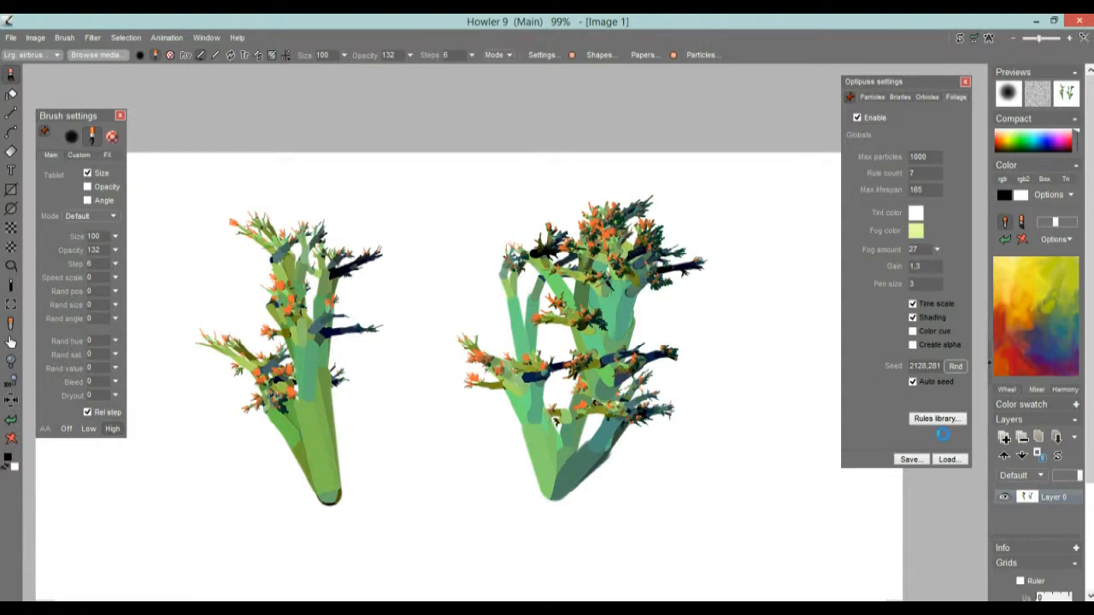
Load the Branch 04.fol foliage preset and paint a long leafy branch across the base of the cacti
click(955, 462)
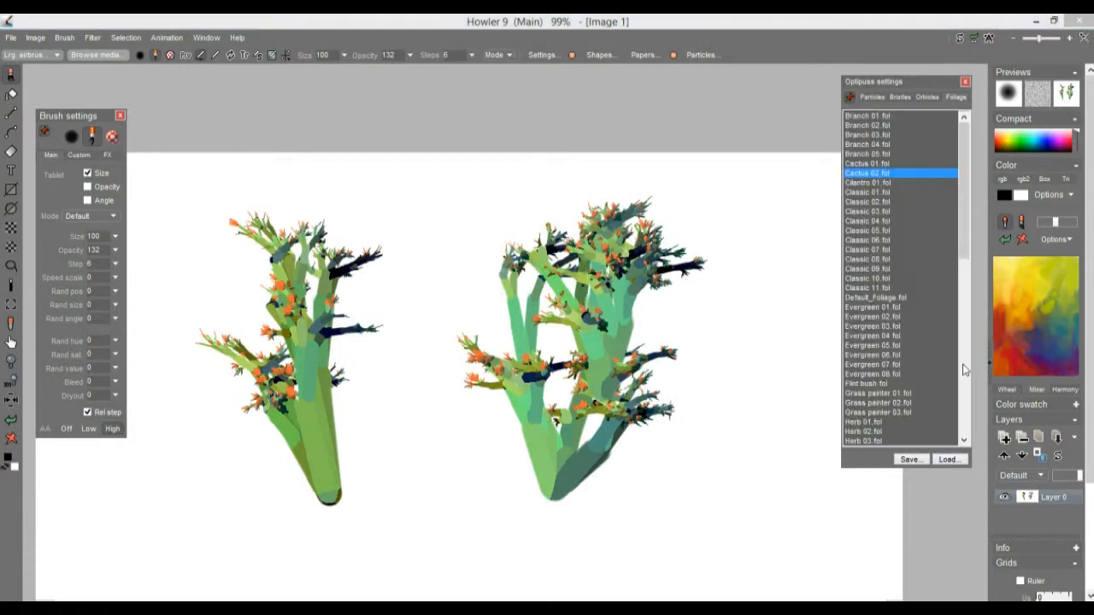
click(876, 146)
click(876, 145)
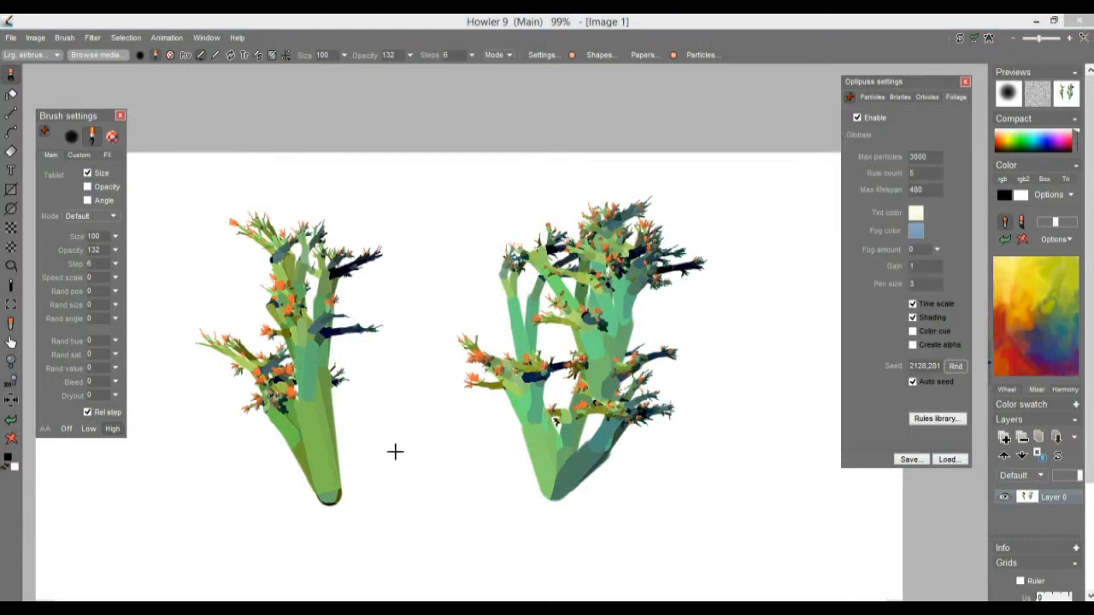
click(385, 477)
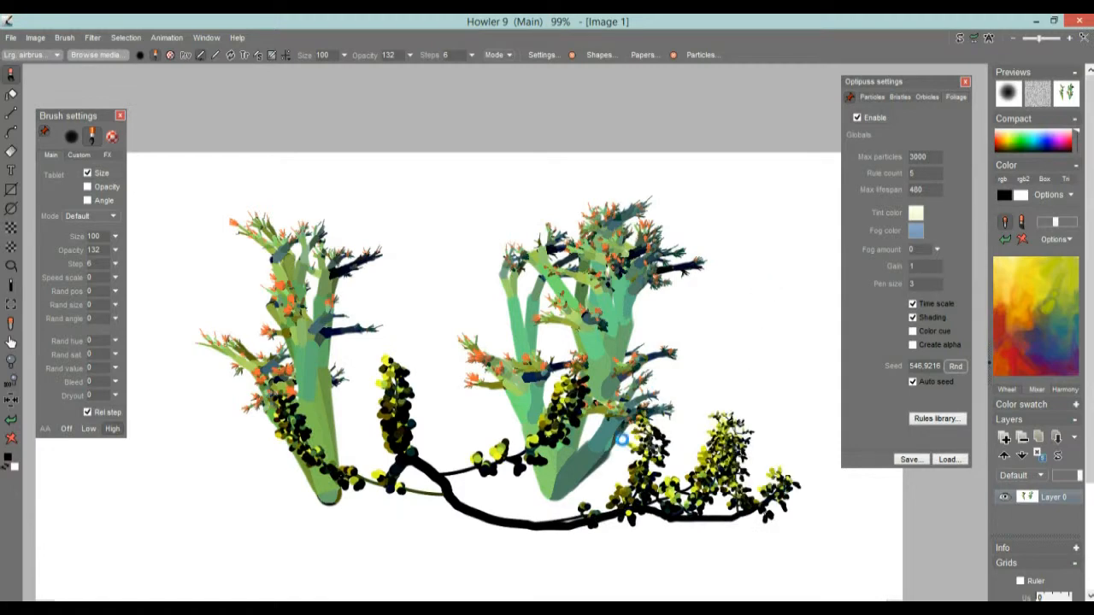
scroll(447, 517, up, 5)
drag(513, 490, 493, 209)
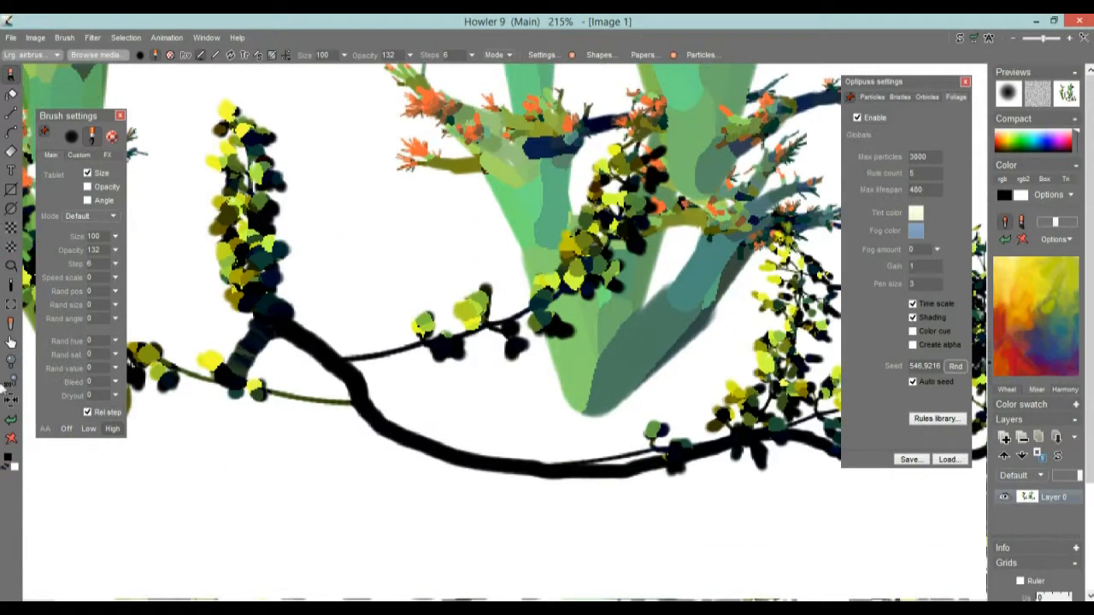
Clear the canvas, paint a single leafy branch rising diagonally across it and inspect its leaves
click(11, 437)
drag(162, 496, 581, 260)
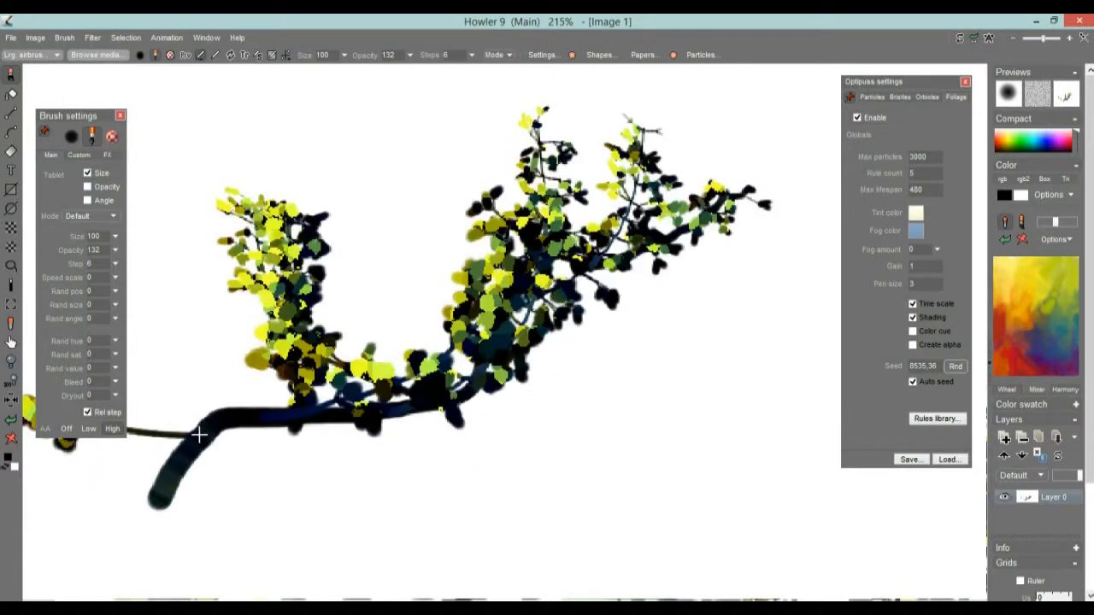
scroll(363, 384, up, 6)
scroll(398, 398, down, 4)
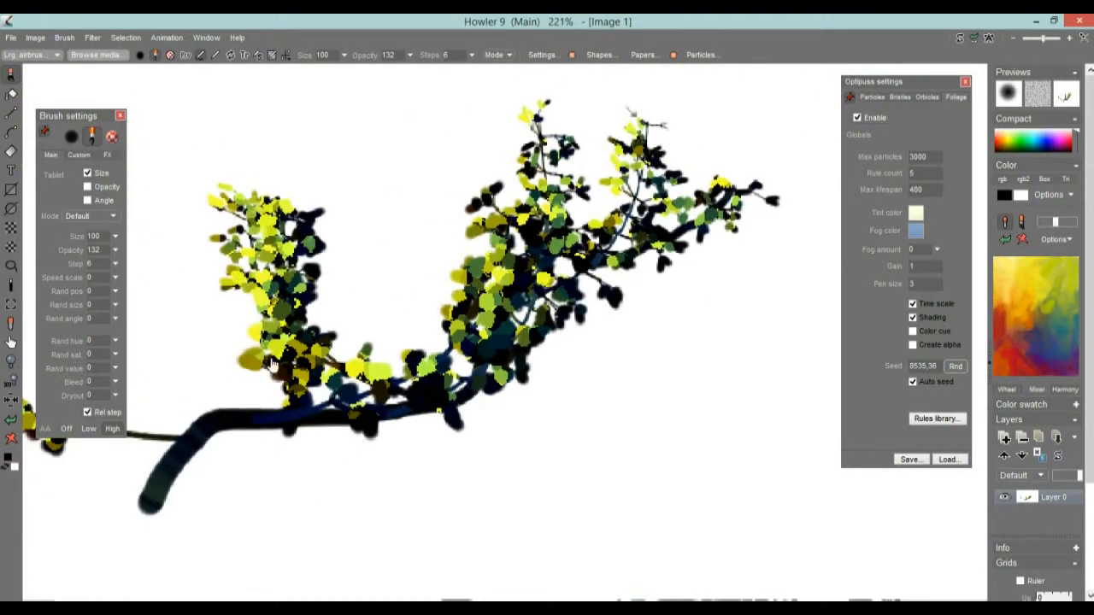
drag(273, 367, 497, 322)
scroll(513, 366, down, 3)
scroll(512, 366, up, 4)
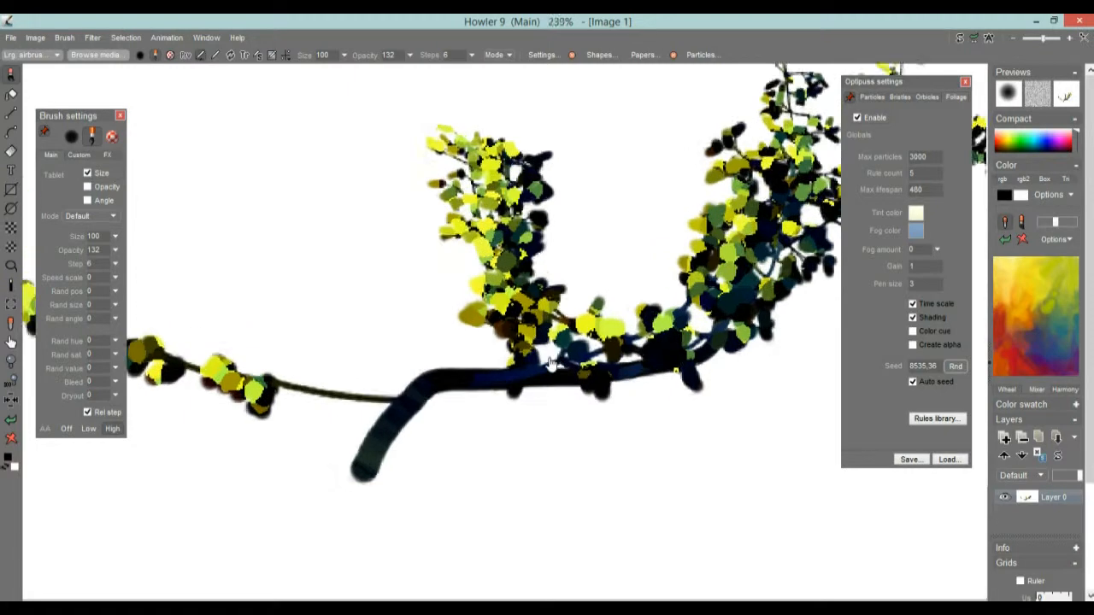
Load the Evergreen 05.fol foliage preset, clear the canvas and paint two large evergreen branches
click(950, 460)
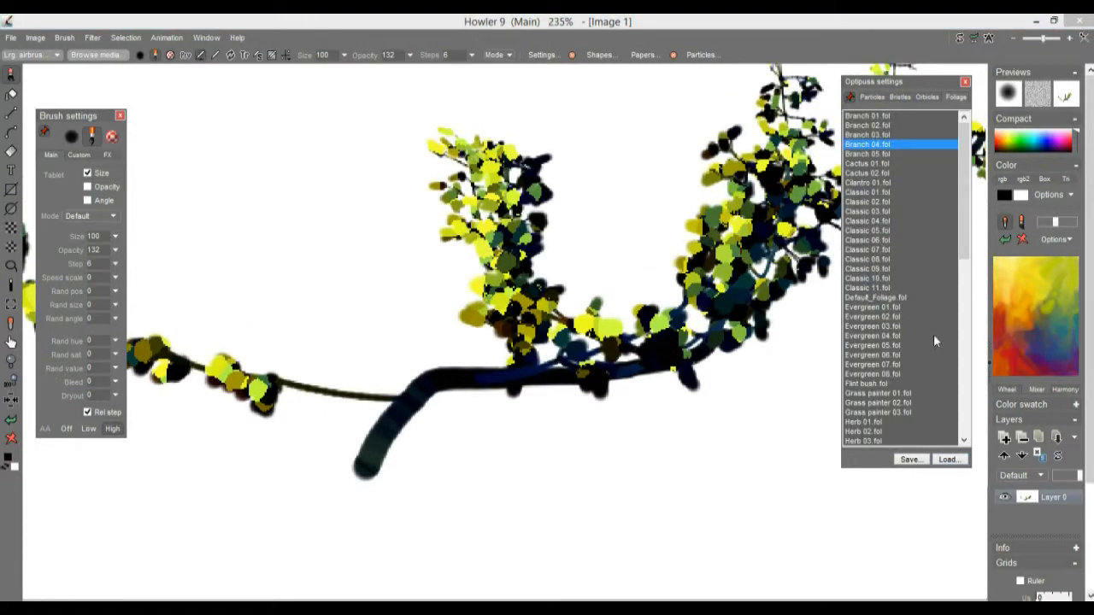
click(871, 347)
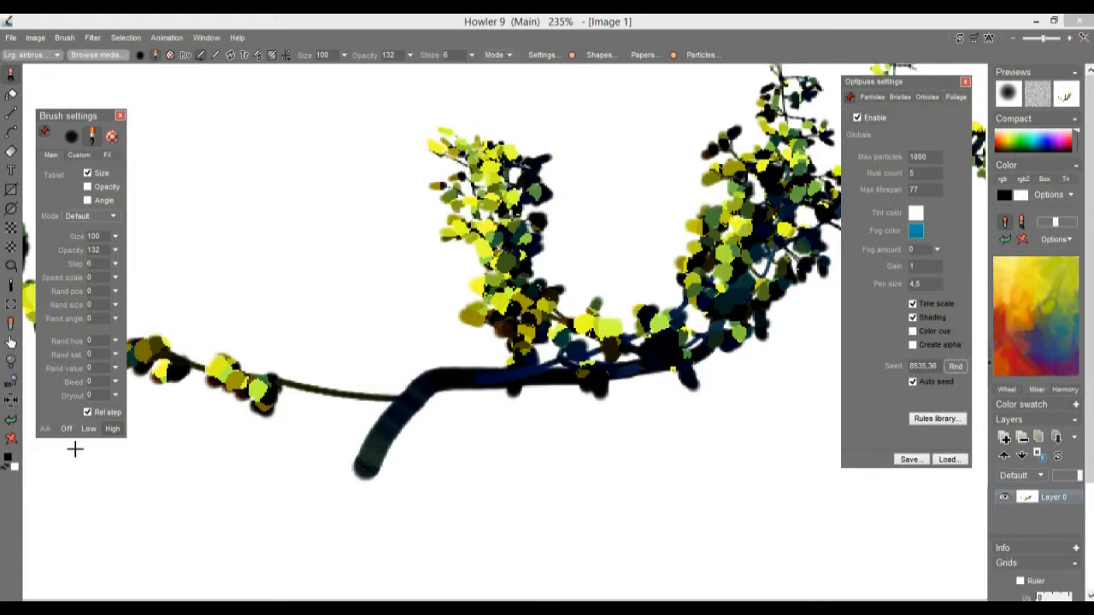
click(11, 438)
drag(308, 473, 630, 500)
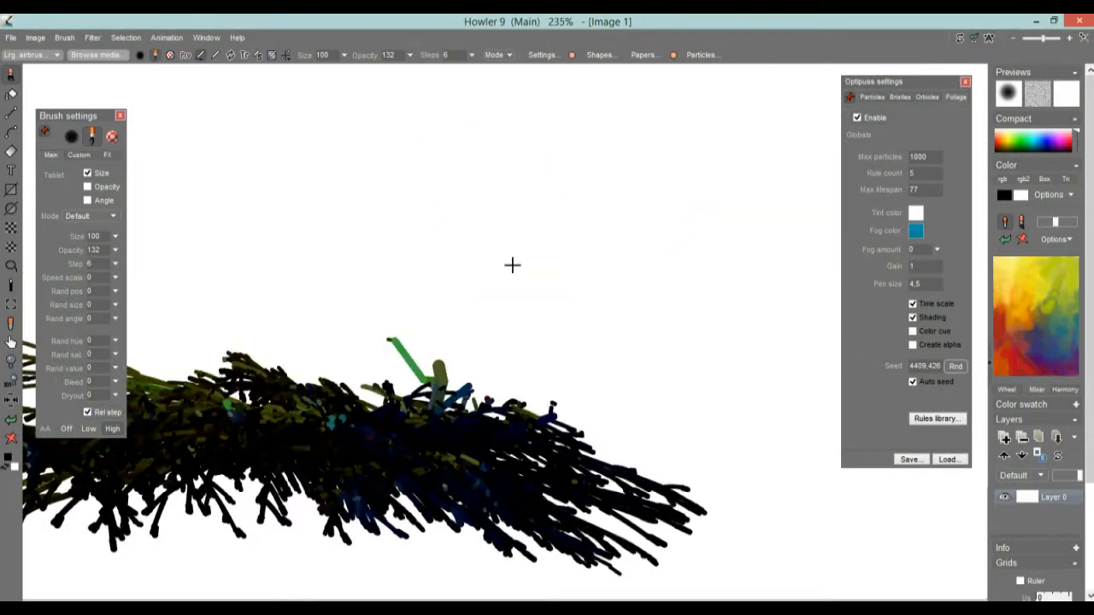
click(688, 428)
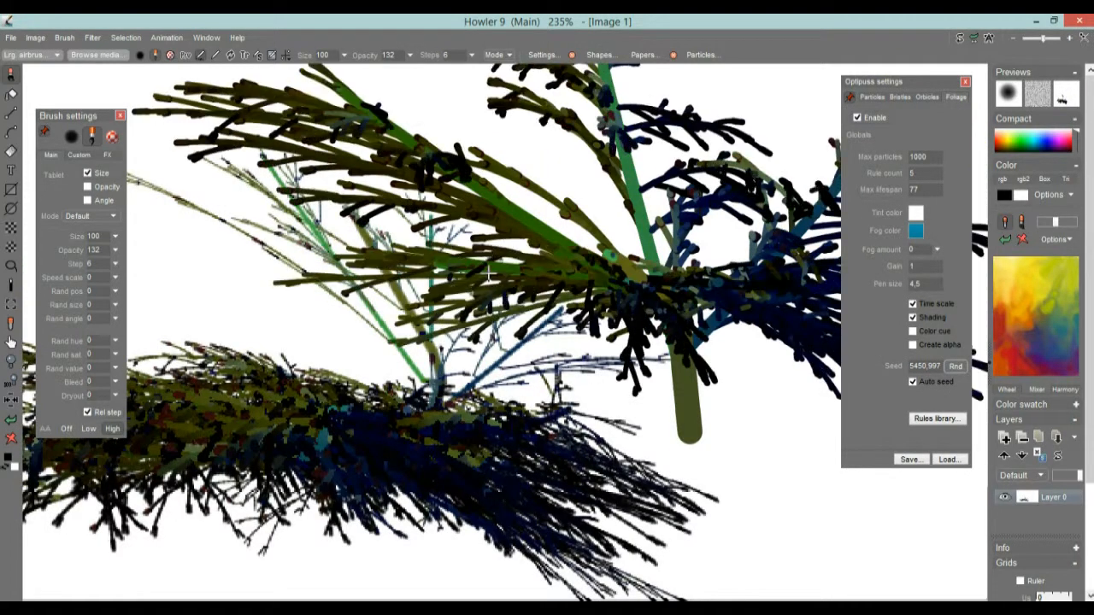
Clear the canvas and paint an evergreen branch sweeping diagonally upward across the whole image
click(11, 438)
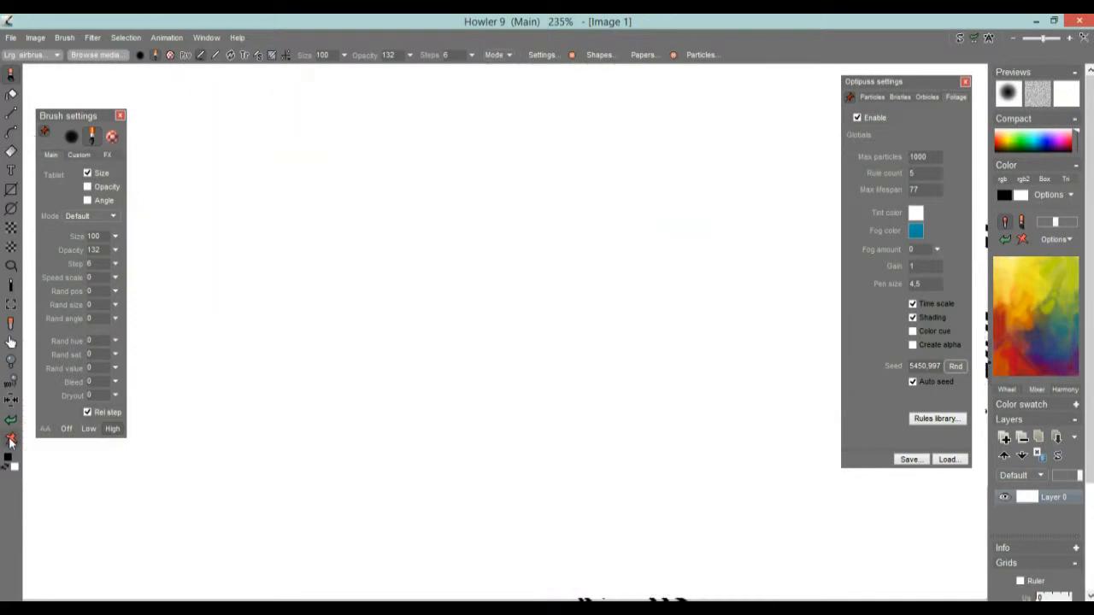
drag(588, 430, 497, 434)
drag(515, 267, 460, 318)
click(306, 401)
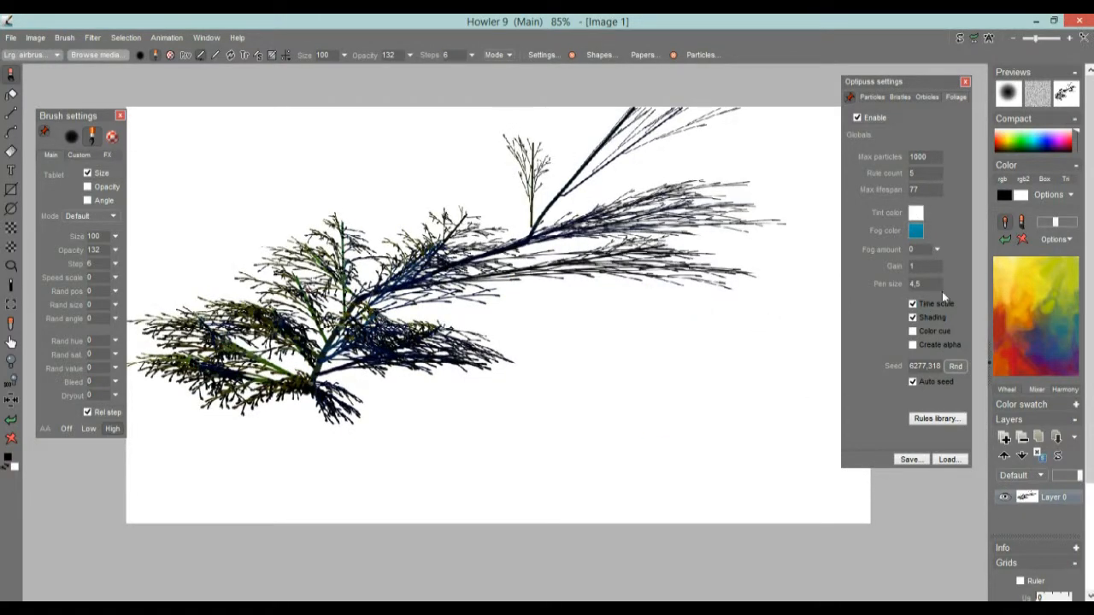
Set the foliage pen size to 2 and paint a thinner evergreen branch below the first one
drag(918, 270, 850, 280)
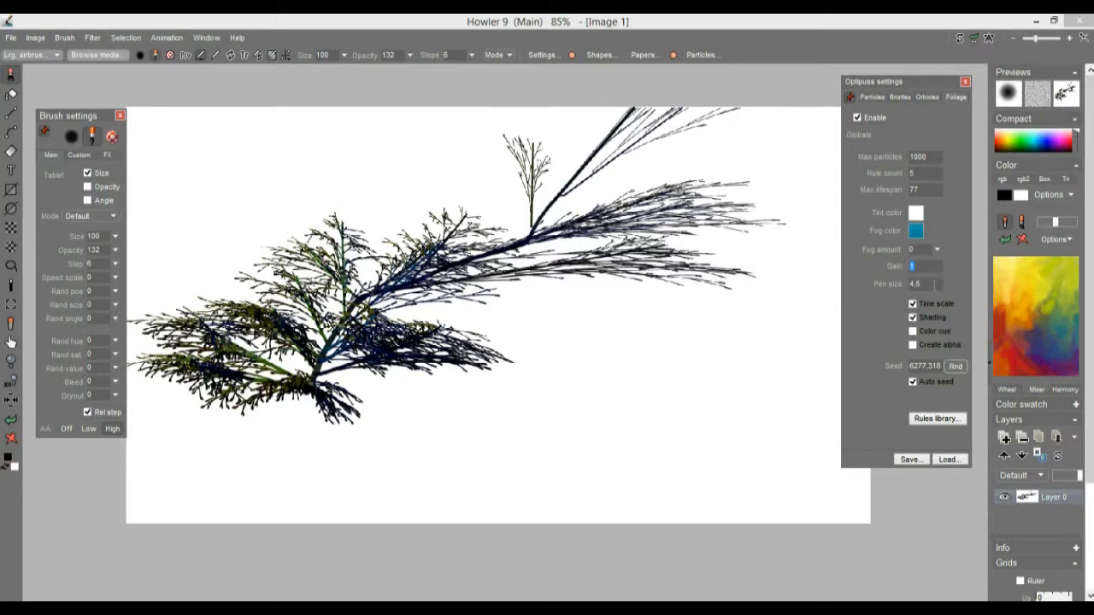
click(916, 284)
drag(937, 285, 916, 284)
text(2)
mouse_move(710, 391)
mouse_down()
mouse_move(679, 447)
mouse_move(652, 415)
mouse_up()
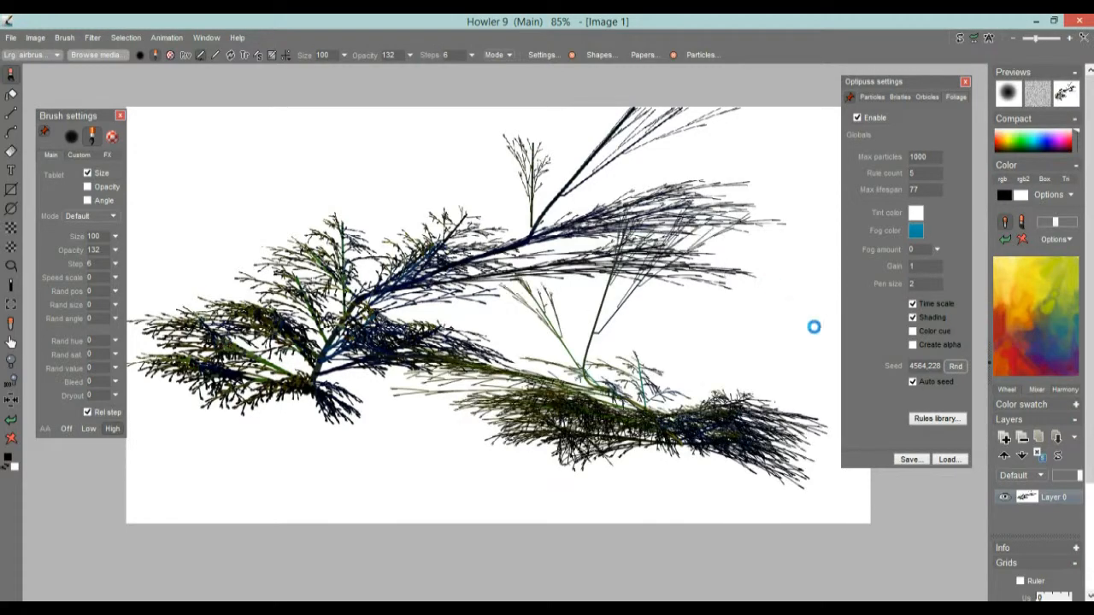
Set the foliage pen size to 1, clear the canvas and paint a fine, wispy evergreen branch
drag(935, 283, 816, 284)
text(1)
click(10, 438)
mouse_move(256, 425)
mouse_down()
mouse_move(354, 370)
mouse_move(735, 234)
mouse_up()
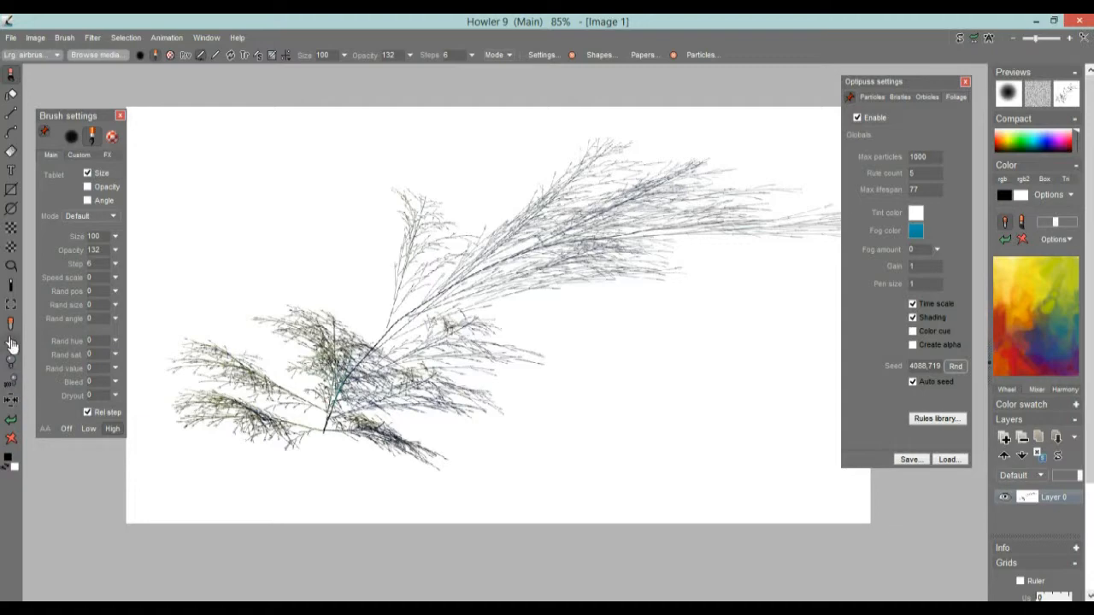
click(12, 387)
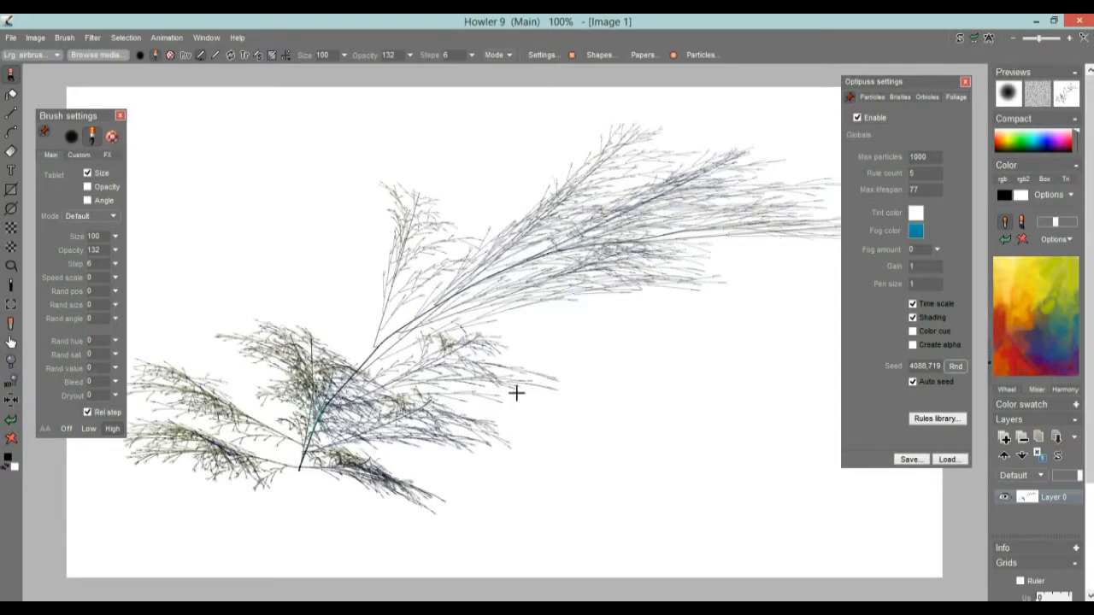
Paint several more fine evergreen branches fanning out from the base of the existing branch
mouse_move(297, 476)
mouse_down()
mouse_move(280, 245)
mouse_move(151, 156)
mouse_up()
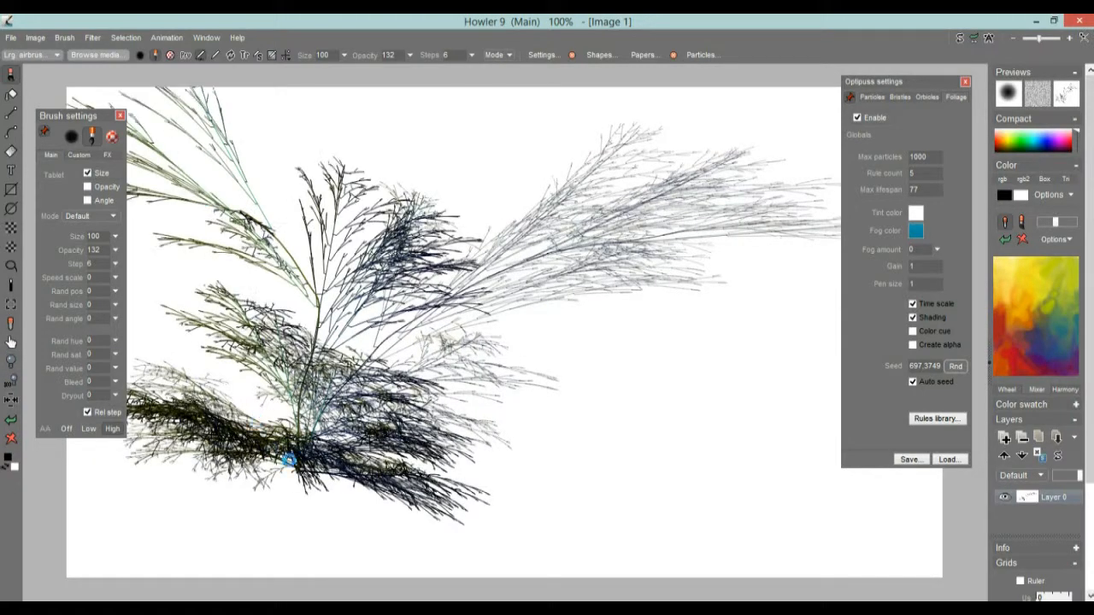
mouse_move(308, 473)
mouse_down()
mouse_move(351, 270)
mouse_move(471, 171)
mouse_move(416, 374)
mouse_up()
mouse_move(312, 465)
mouse_down()
mouse_move(530, 317)
mouse_move(681, 251)
mouse_move(662, 401)
mouse_up()
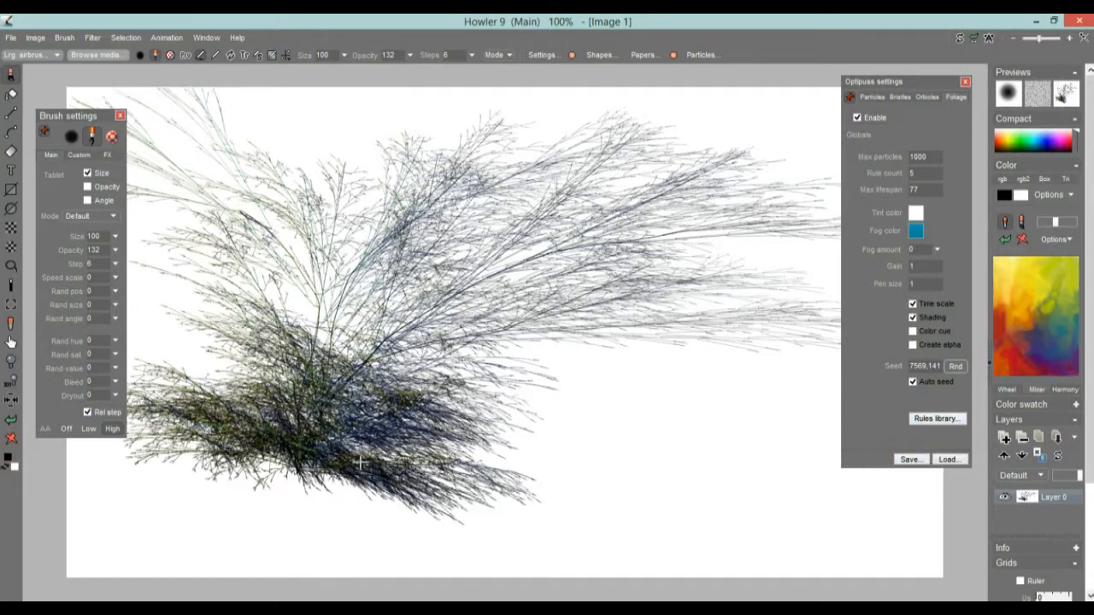
Clear the canvas, display the particle brush settings and render a Cold lava texture with the scale at about 70% of its range
click(11, 440)
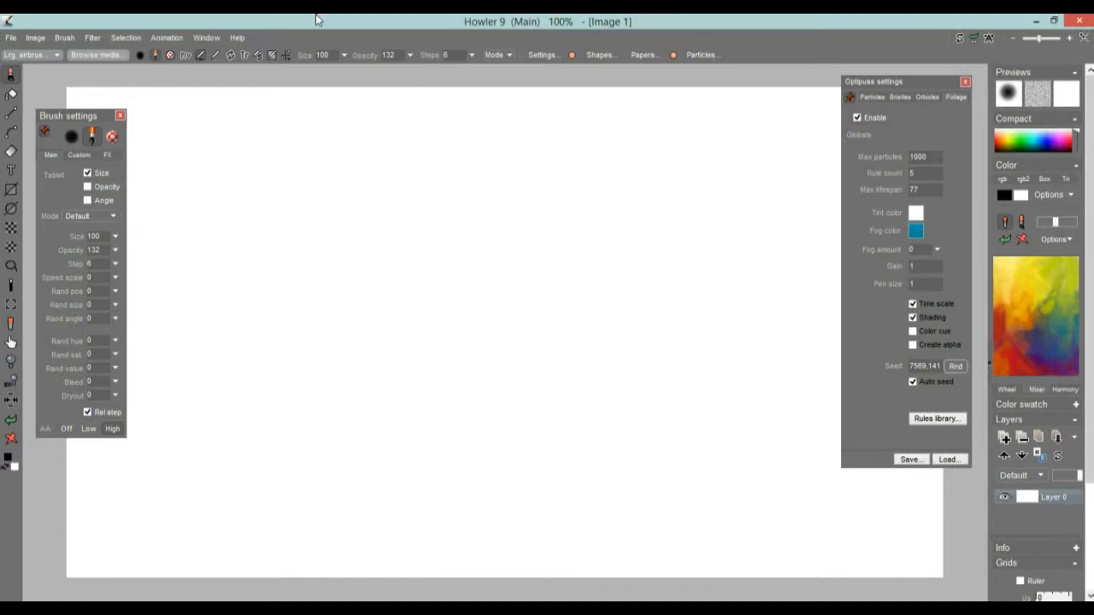
click(873, 97)
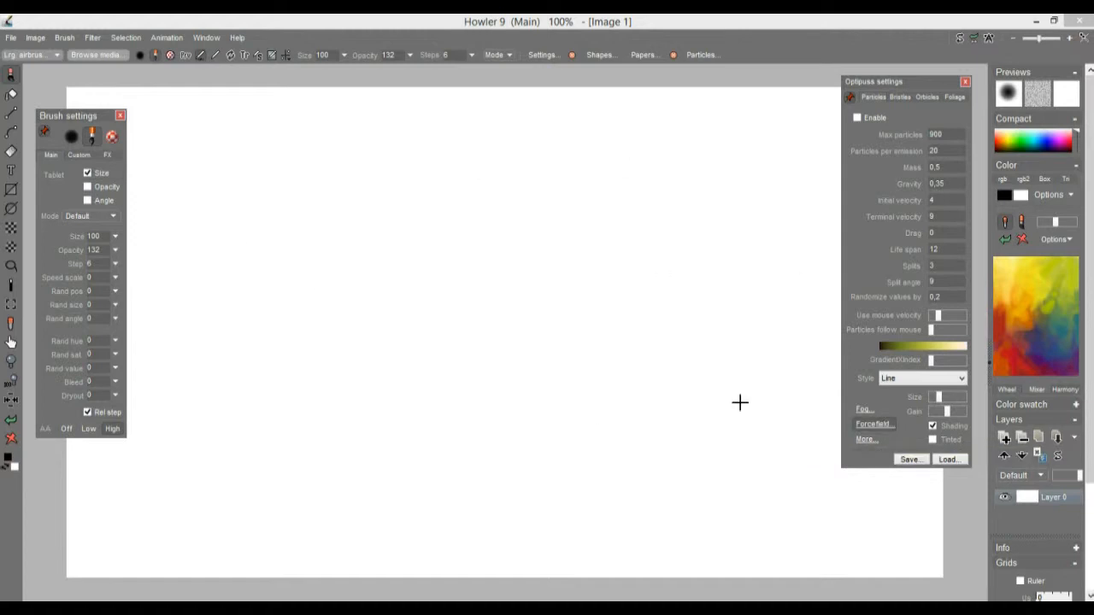
click(91, 37)
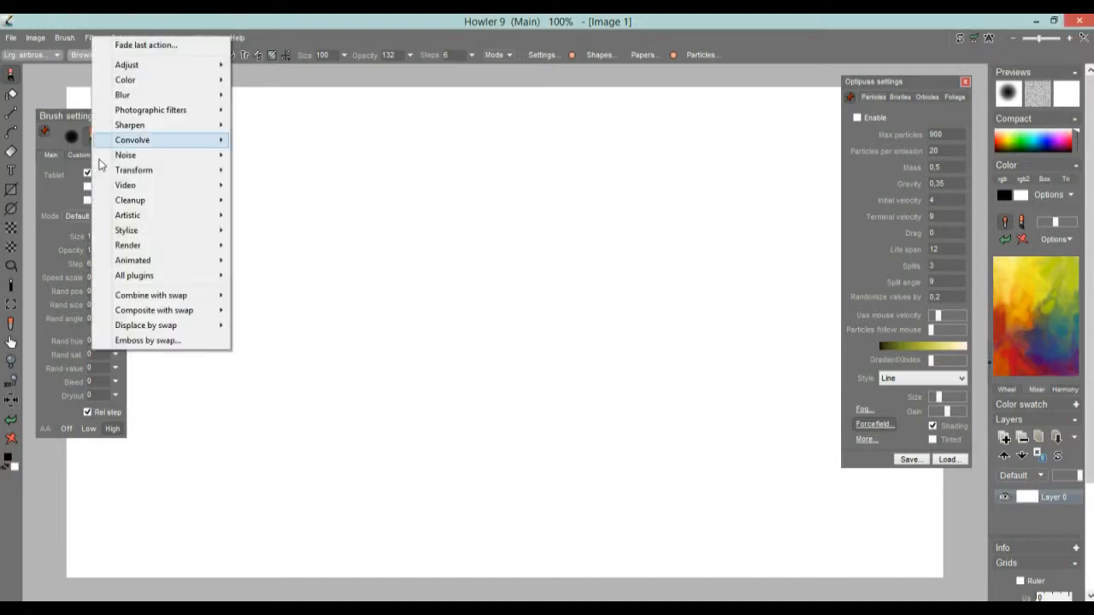
mouse_move(159, 238)
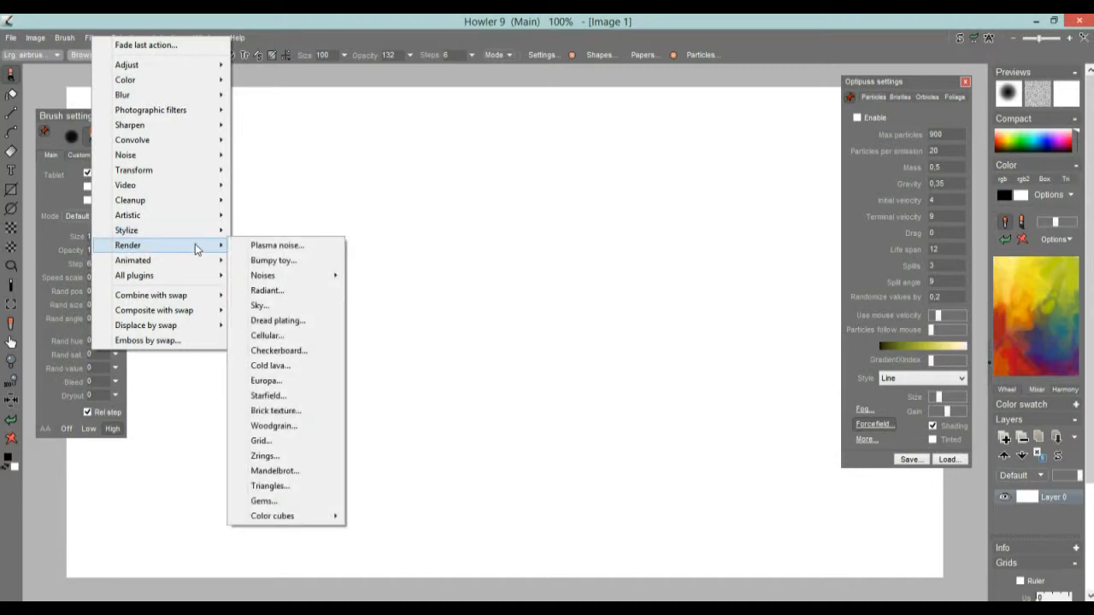
click(292, 366)
click(576, 306)
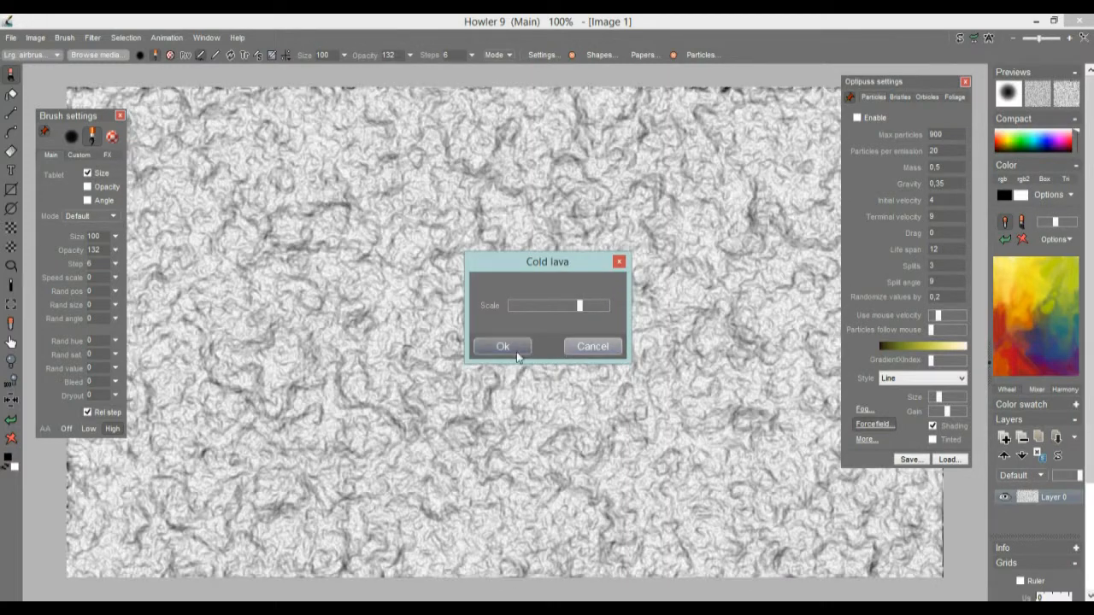
click(516, 351)
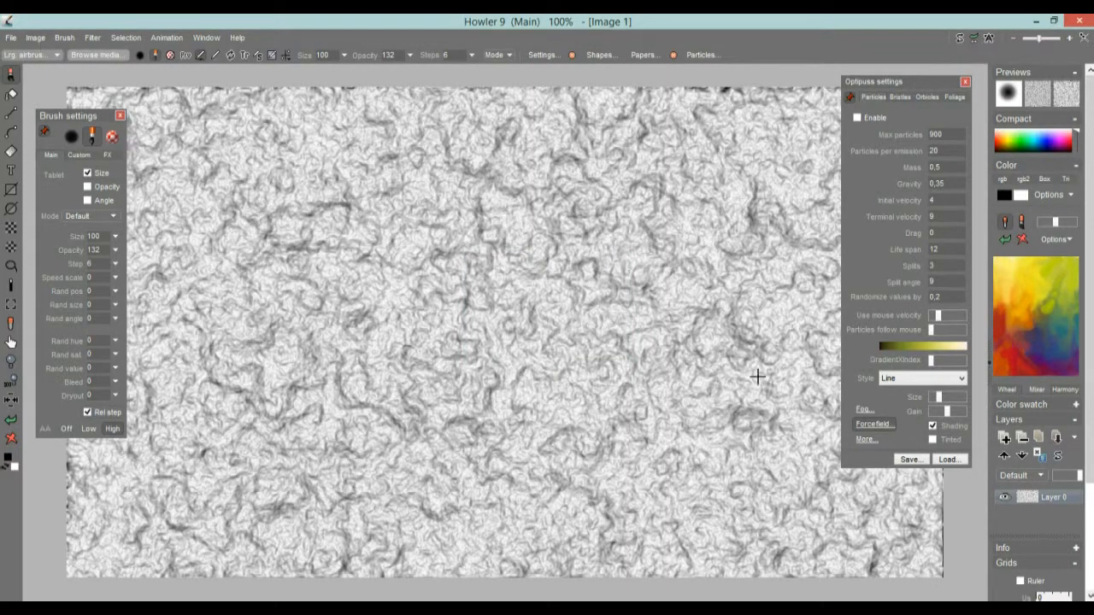
Open the particle brush's ForceField settings and move the dialog to the canvas's lower-left area
click(880, 425)
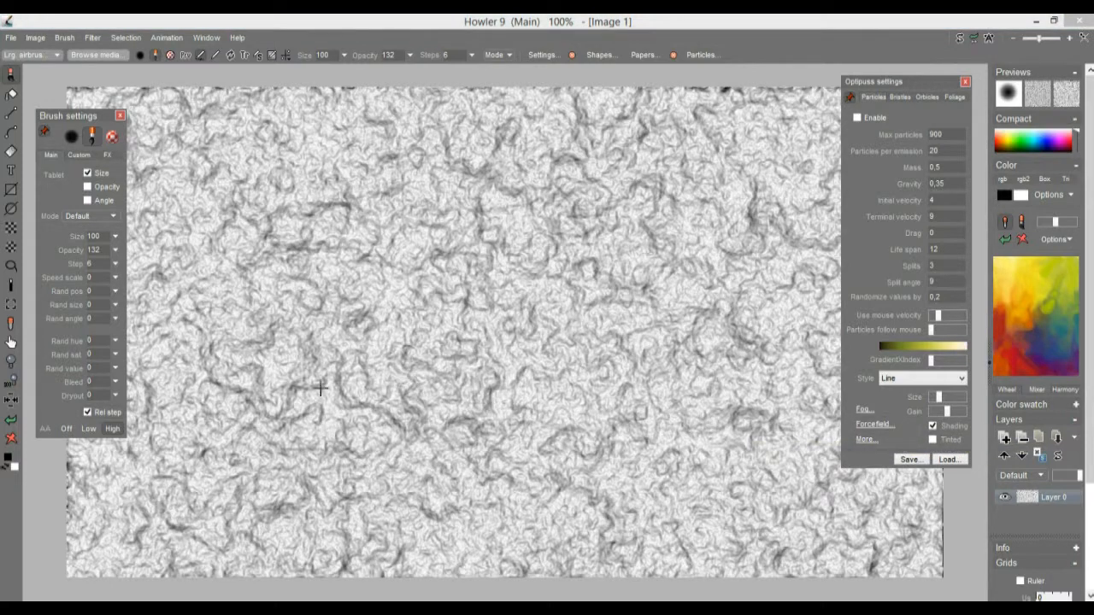
click(864, 423)
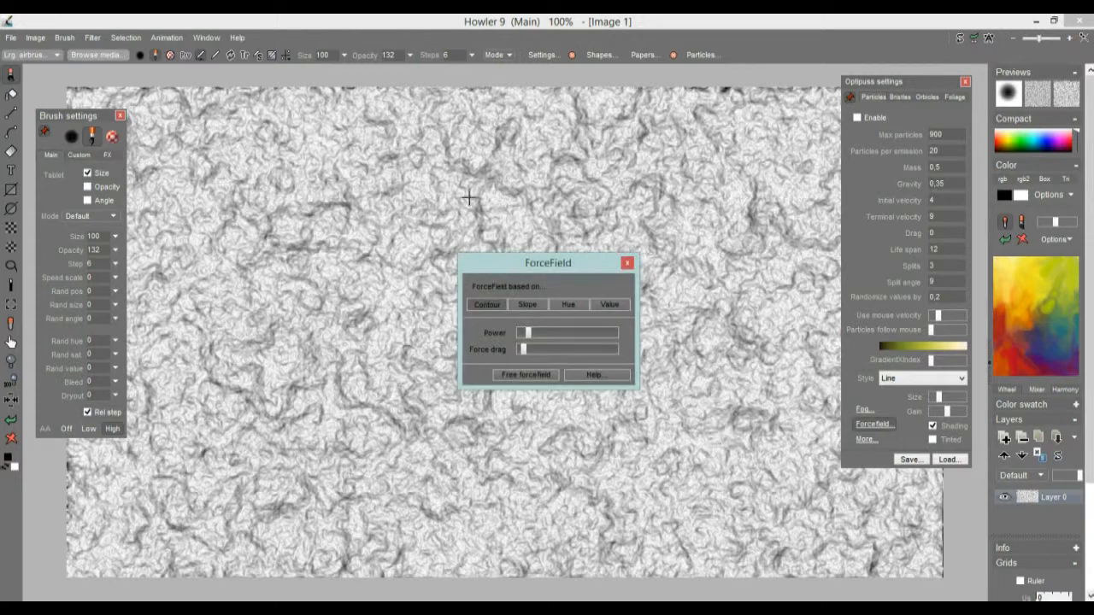
mouse_move(589, 268)
mouse_down()
mouse_move(228, 440)
mouse_move(279, 410)
mouse_move(263, 402)
mouse_up()
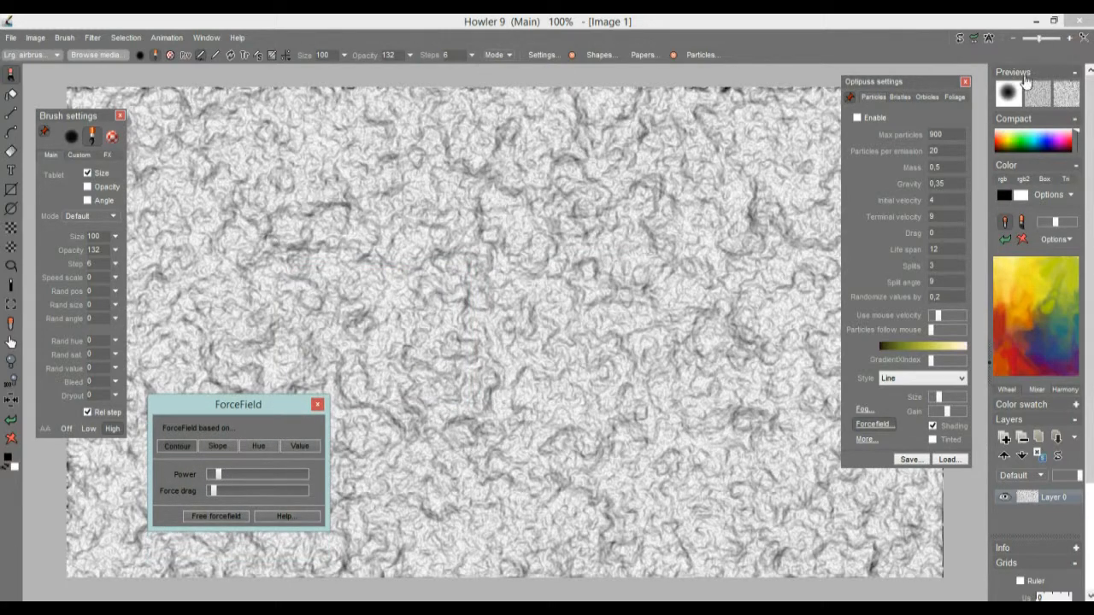
Enable the particle brush, raise the forcefield Power to about 60% and paint a grass clump on the lava texture
click(858, 117)
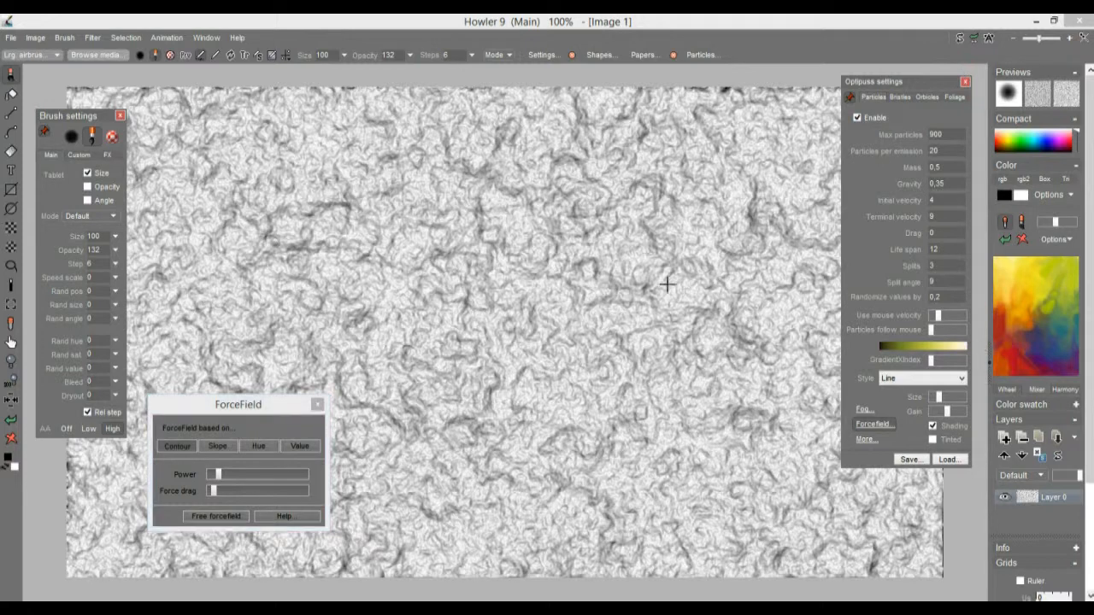
click(252, 475)
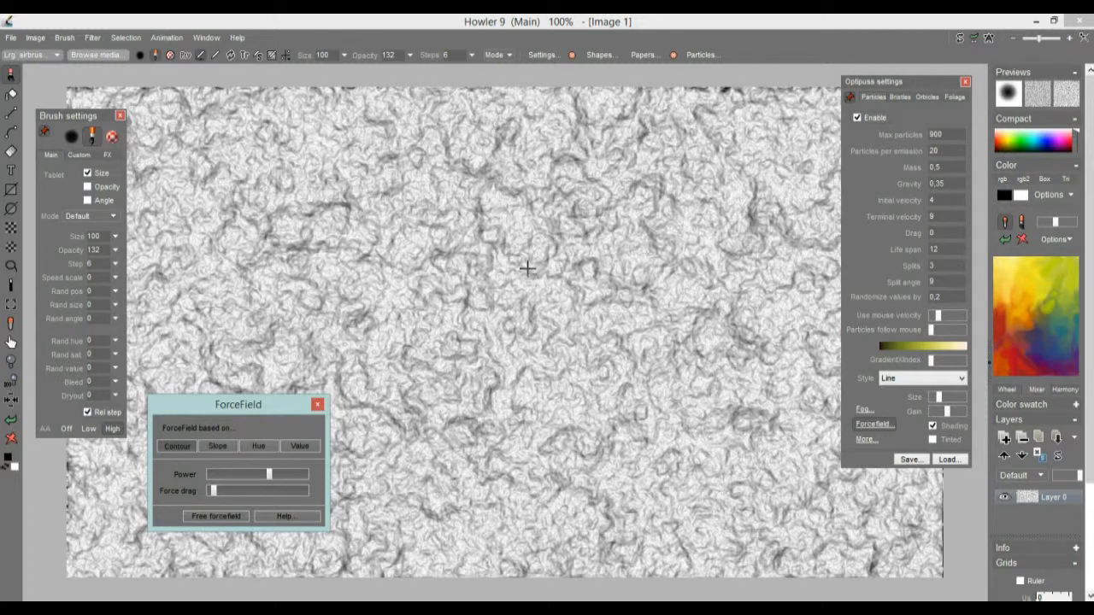
click(492, 267)
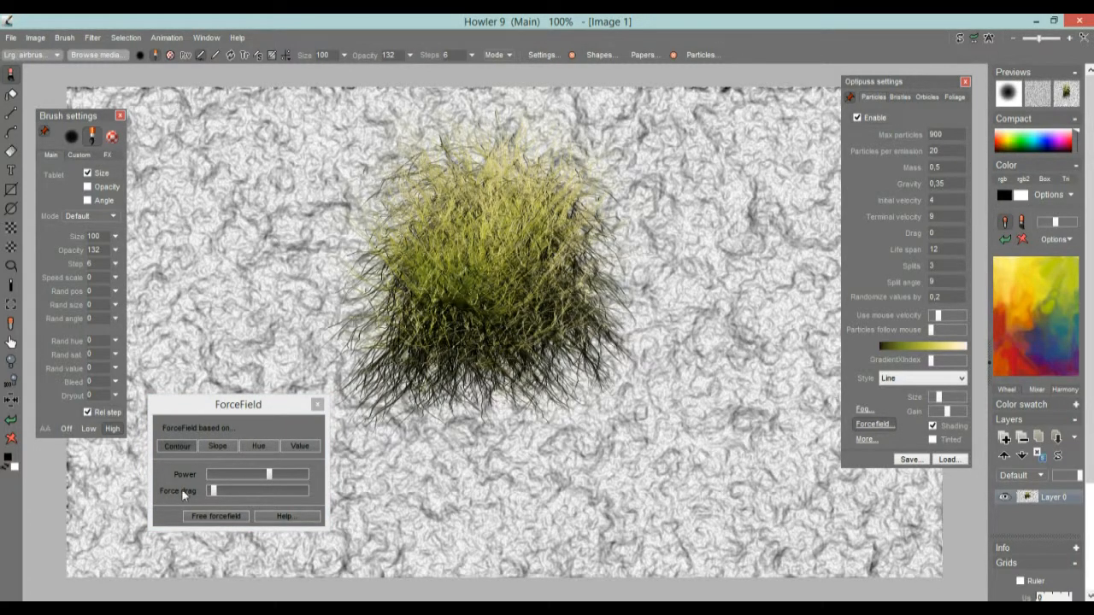
Reduce the forcefield Power and Force drag to their minimum and paint drooping dark grass on a cleared canvas
drag(245, 479, 189, 492)
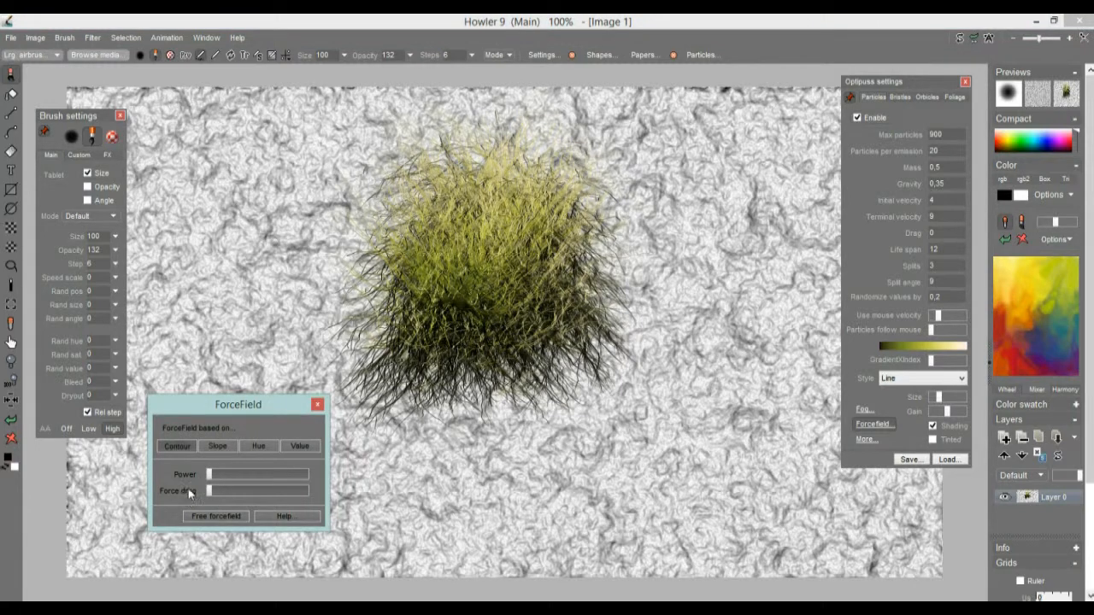
click(12, 439)
mouse_move(462, 354)
mouse_down()
mouse_move(476, 285)
mouse_move(633, 341)
mouse_move(367, 429)
mouse_move(775, 494)
mouse_move(371, 355)
mouse_up()
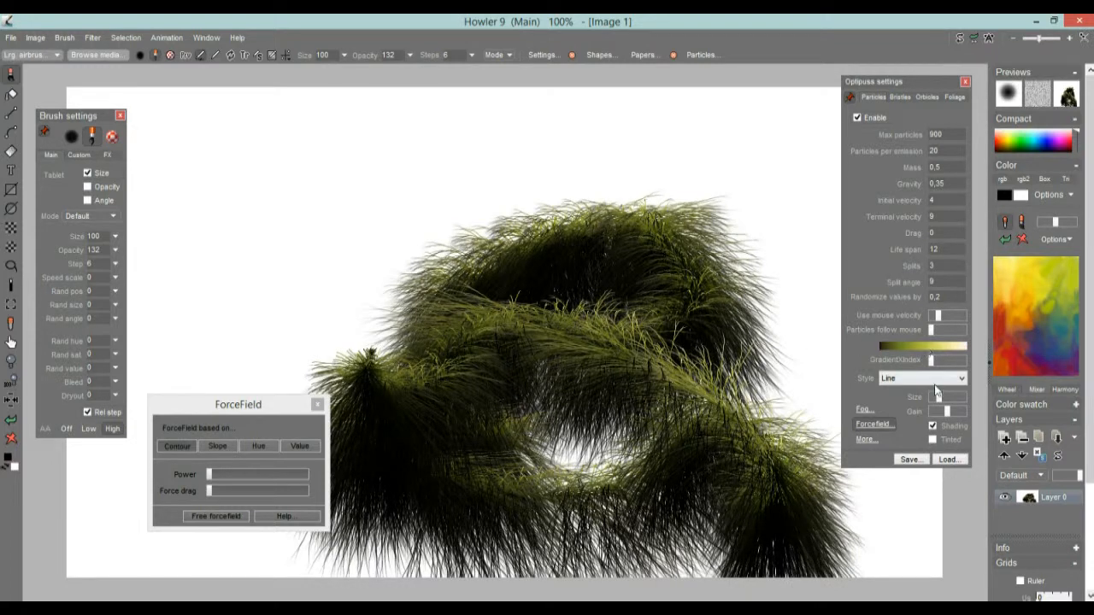
Set the particle life span to 33 and paint long drooping grass over the upper-left part of the canvas
double_click(945, 250)
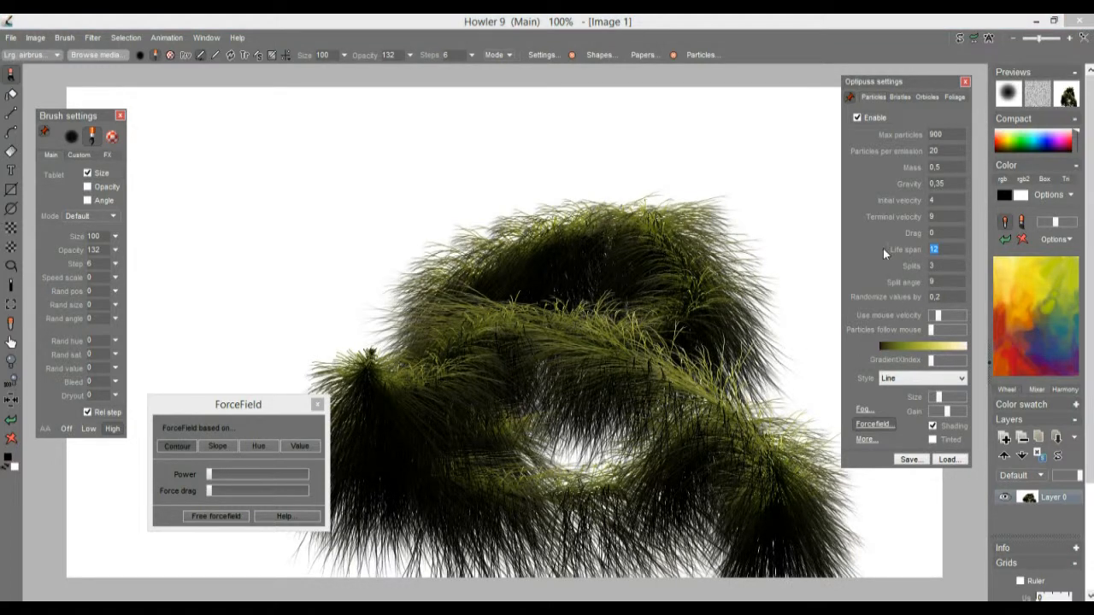
text(33)
mouse_move(367, 309)
mouse_down()
mouse_move(440, 310)
mouse_move(496, 384)
mouse_move(568, 249)
mouse_move(487, 200)
mouse_move(257, 196)
mouse_move(368, 122)
mouse_up()
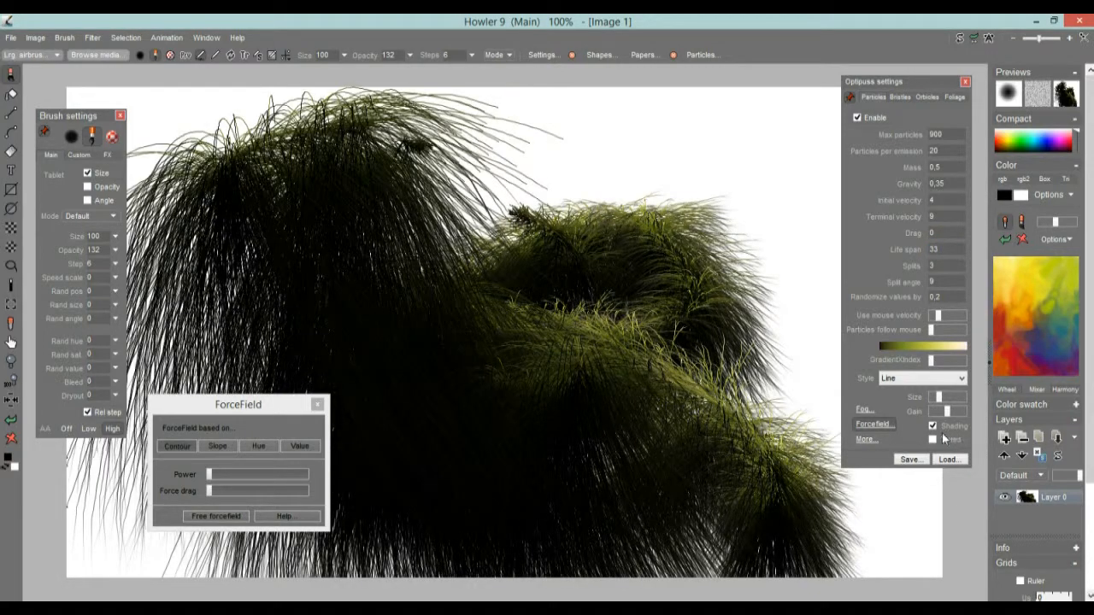
Raise the particle gain slightly, turn off shading and set the style to Shrinking lines
drag(946, 418, 954, 417)
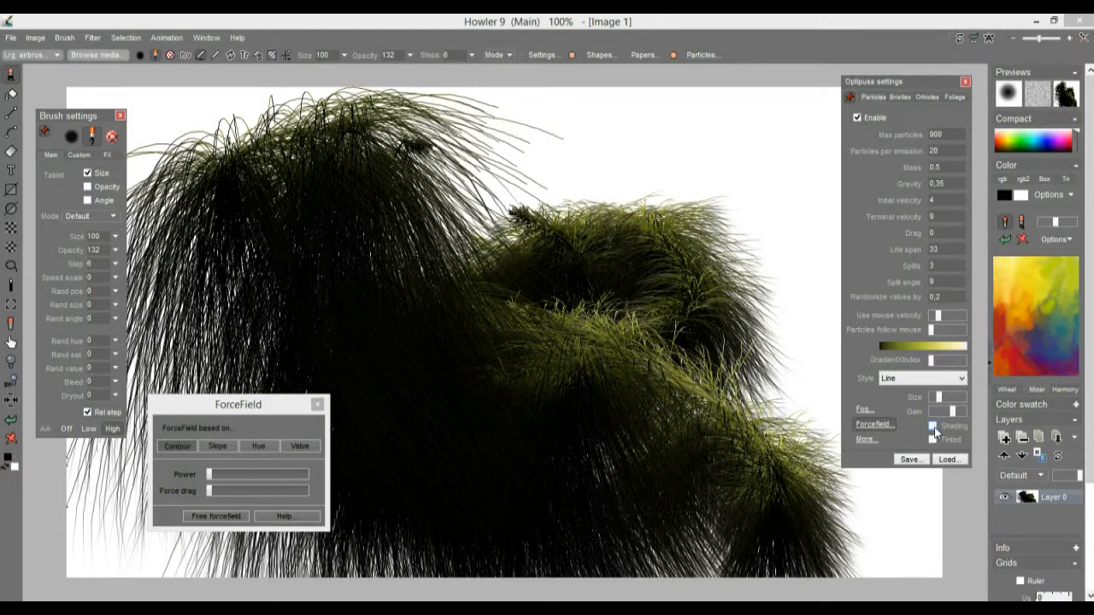
click(917, 379)
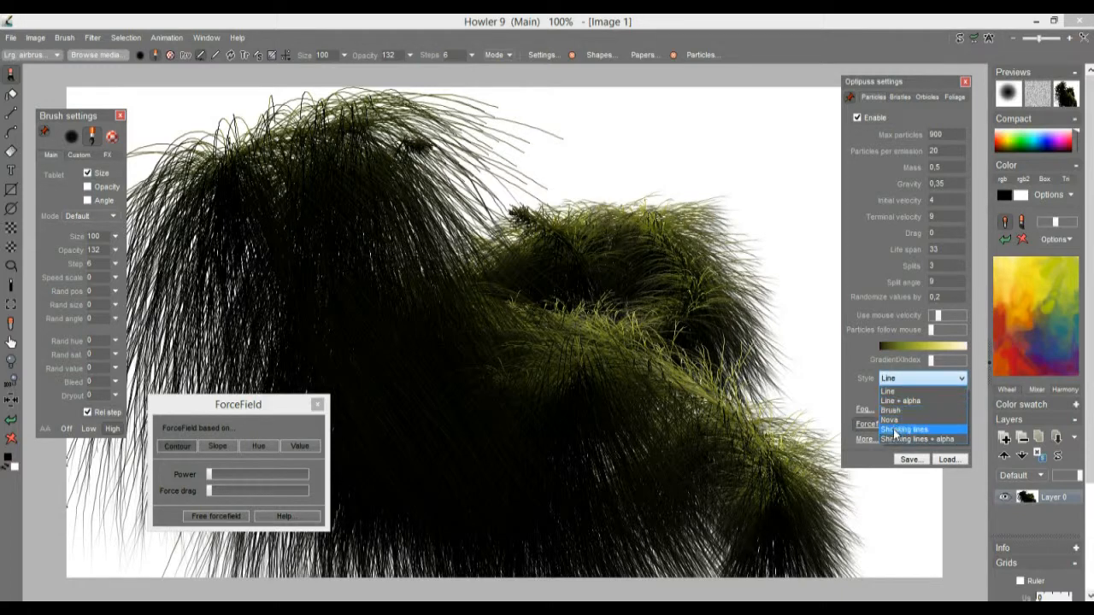
click(894, 434)
Test the shrinking lines, clear the canvas and paint drooping yellow-green tufts across it
mouse_move(781, 274)
mouse_down()
mouse_move(736, 170)
mouse_move(511, 153)
mouse_move(479, 258)
mouse_move(508, 305)
mouse_move(445, 397)
mouse_up()
click(11, 438)
mouse_move(325, 257)
mouse_down()
mouse_move(374, 236)
mouse_move(568, 253)
mouse_move(699, 198)
mouse_move(553, 197)
mouse_move(554, 316)
mouse_move(535, 426)
mouse_move(481, 485)
mouse_move(455, 514)
mouse_up()
Clear the canvas and paint tangled yellow-green growth with forcefield Power at about half and Force drag raised to about a quarter
drag(220, 480, 255, 477)
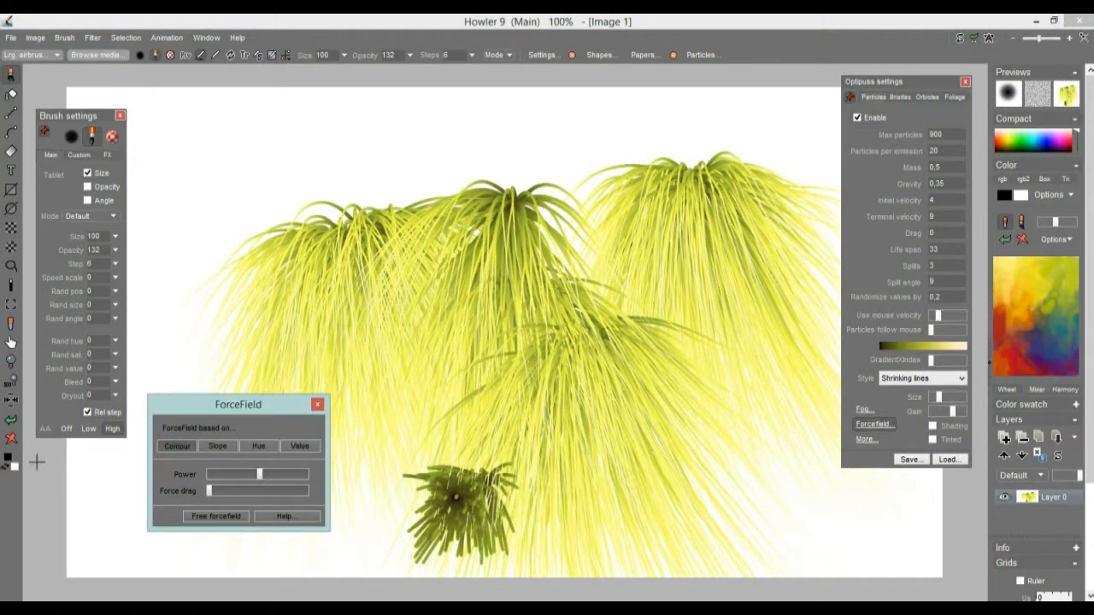
click(11, 439)
mouse_move(480, 220)
mouse_down()
mouse_move(500, 262)
mouse_move(492, 315)
mouse_move(542, 305)
mouse_up()
mouse_move(681, 393)
mouse_down()
mouse_move(609, 400)
mouse_move(573, 341)
mouse_up()
drag(397, 298, 153, 259)
mouse_move(500, 400)
mouse_down()
mouse_move(480, 415)
mouse_move(525, 359)
mouse_move(511, 362)
mouse_move(506, 349)
mouse_move(566, 339)
mouse_up()
click(235, 493)
mouse_move(504, 366)
mouse_down()
mouse_move(570, 298)
mouse_move(540, 272)
mouse_up()
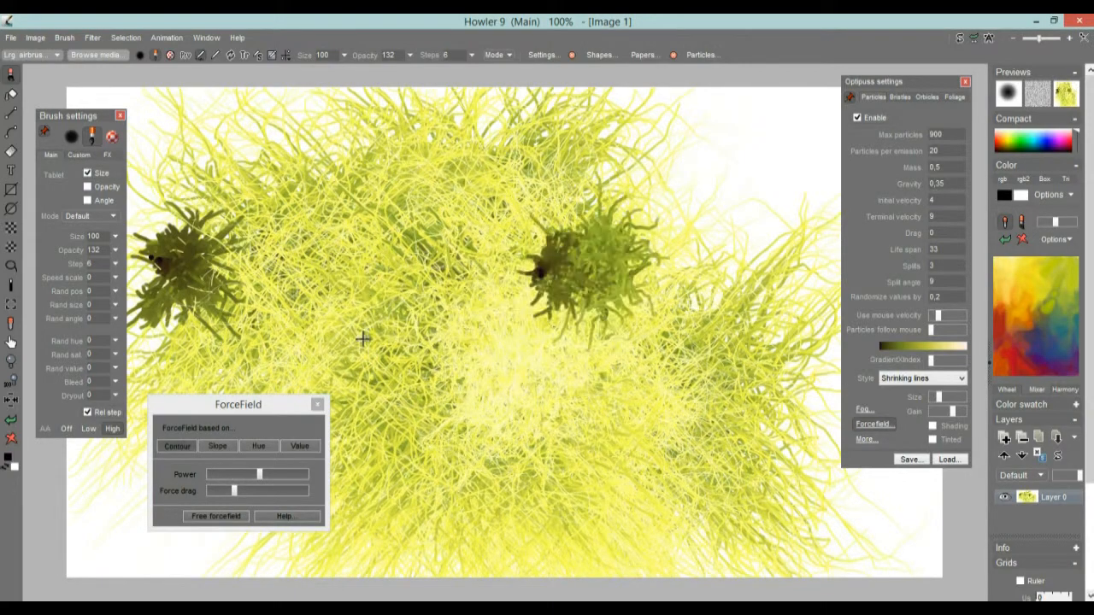
Clear the canvas and paint tangled bushes using a dark-to-light-green particle gradient and a brown-to-cream one
click(12, 440)
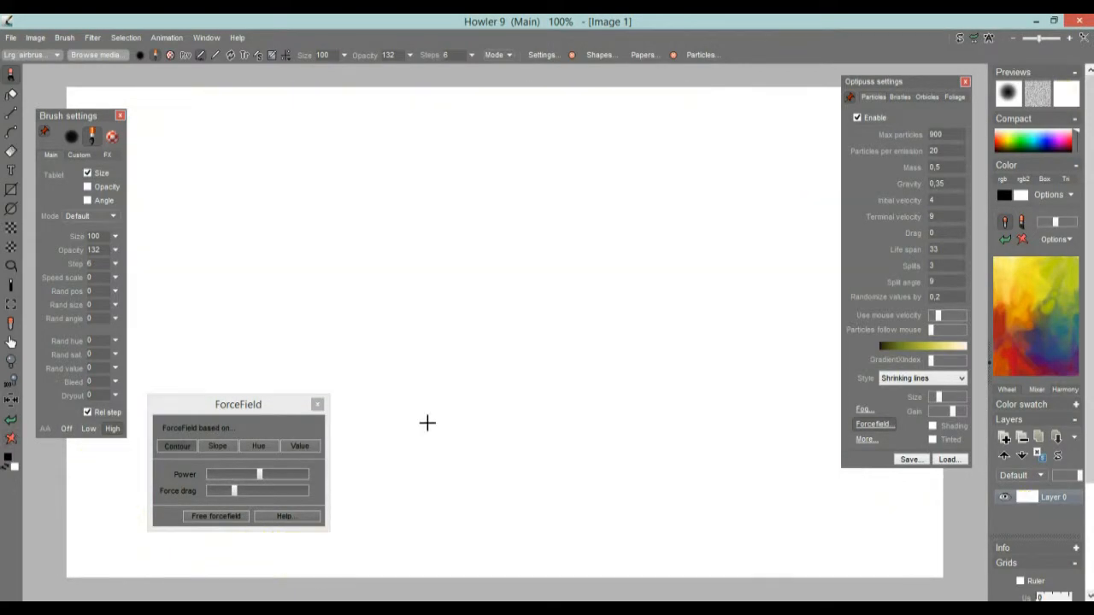
click(944, 362)
mouse_move(544, 323)
mouse_down()
mouse_move(296, 325)
mouse_move(233, 272)
mouse_move(178, 287)
mouse_up()
mouse_move(700, 231)
mouse_down()
mouse_move(736, 266)
mouse_move(723, 366)
mouse_up()
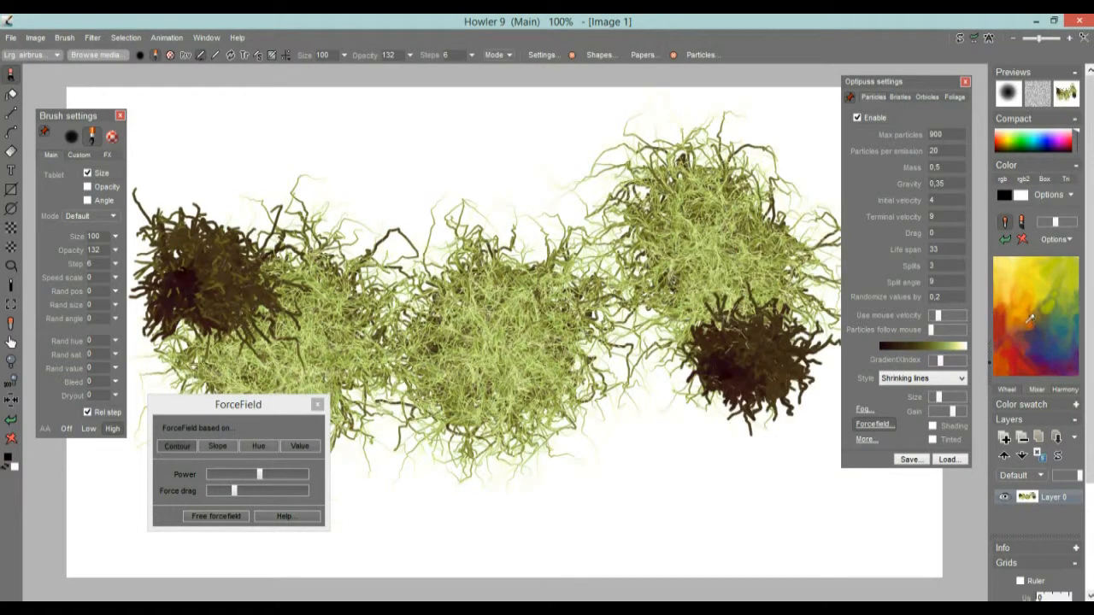
click(955, 362)
mouse_move(722, 488)
mouse_down()
mouse_move(602, 418)
mouse_move(430, 447)
mouse_up()
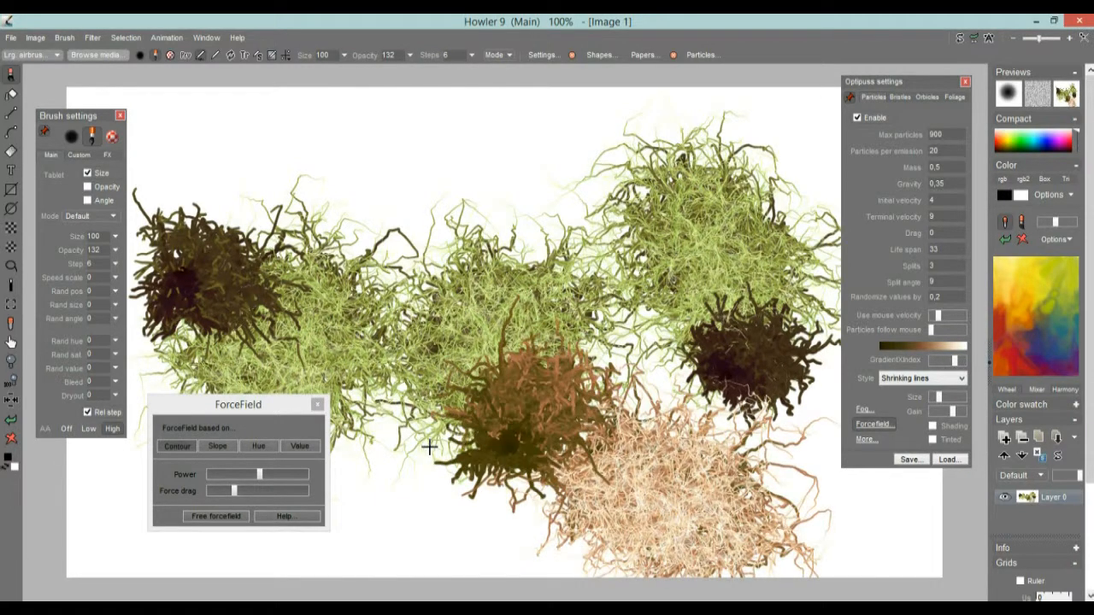
Turn on the Tinted option and paint one tangled bush in dark blue and another in red
click(932, 440)
click(1064, 337)
mouse_move(601, 211)
mouse_down()
mouse_move(359, 198)
mouse_move(380, 257)
mouse_move(283, 252)
mouse_move(274, 263)
mouse_move(256, 239)
mouse_up()
click(1033, 361)
mouse_move(752, 205)
mouse_down()
mouse_move(683, 376)
mouse_move(654, 284)
mouse_up()
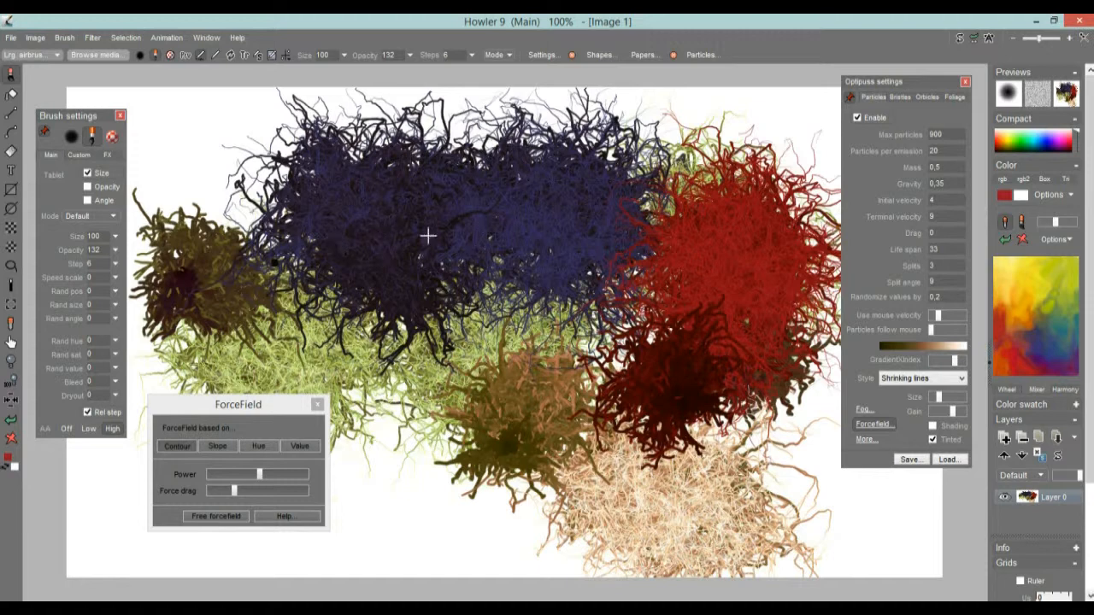
Clear the canvas, raise the forcefield Power to about 85% and paint three separate red tangled bushes
click(10, 440)
click(293, 478)
mouse_move(512, 371)
mouse_down()
mouse_move(510, 325)
mouse_move(486, 354)
mouse_up()
drag(696, 223, 692, 254)
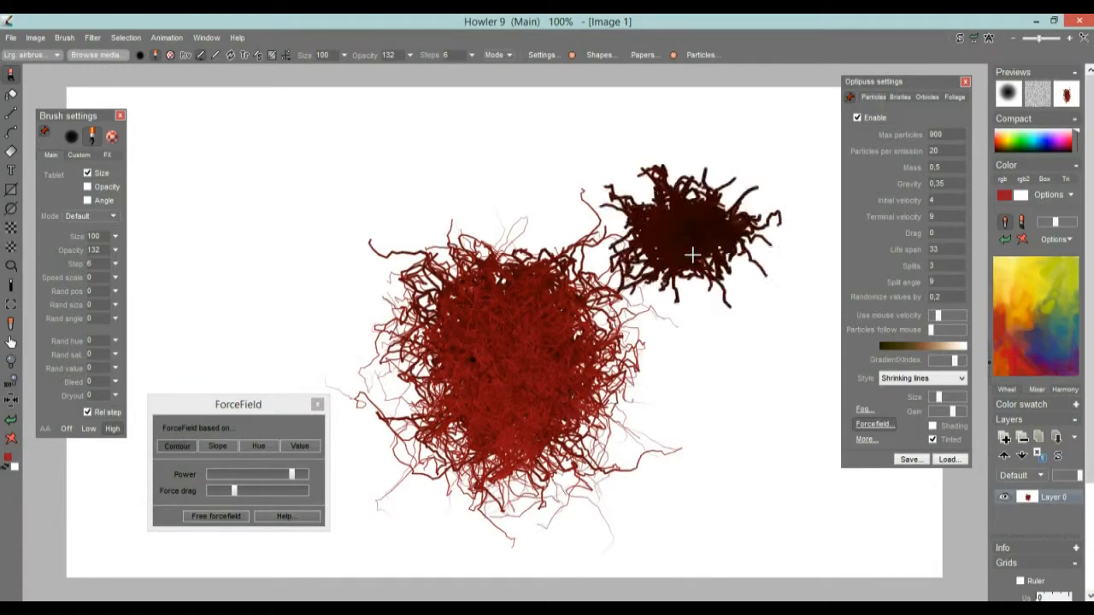
drag(244, 203, 225, 236)
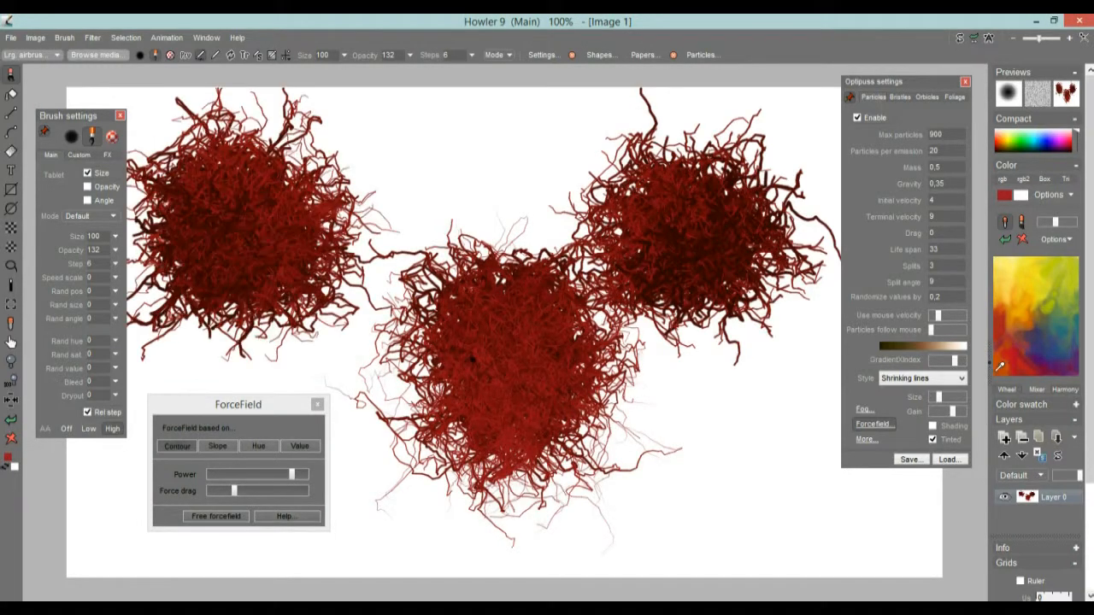
Pick a yellow-green paint color and paint tangled bushes overlapping the red ones
drag(1050, 293, 1065, 282)
mouse_move(631, 127)
mouse_down()
mouse_move(551, 178)
mouse_move(540, 141)
mouse_up()
mouse_move(691, 410)
mouse_down()
mouse_move(624, 439)
mouse_move(625, 456)
mouse_move(607, 447)
mouse_move(700, 432)
mouse_up()
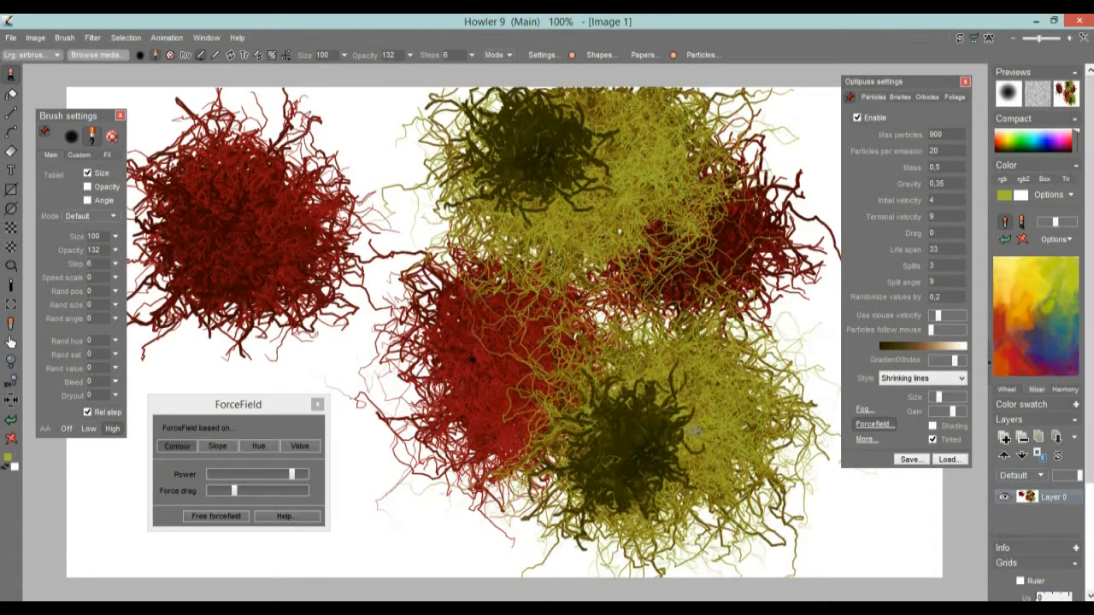
mouse_move(473, 395)
mouse_down()
mouse_move(385, 363)
mouse_move(432, 427)
mouse_up()
mouse_move(384, 283)
mouse_down()
mouse_move(361, 237)
mouse_move(336, 274)
mouse_up()
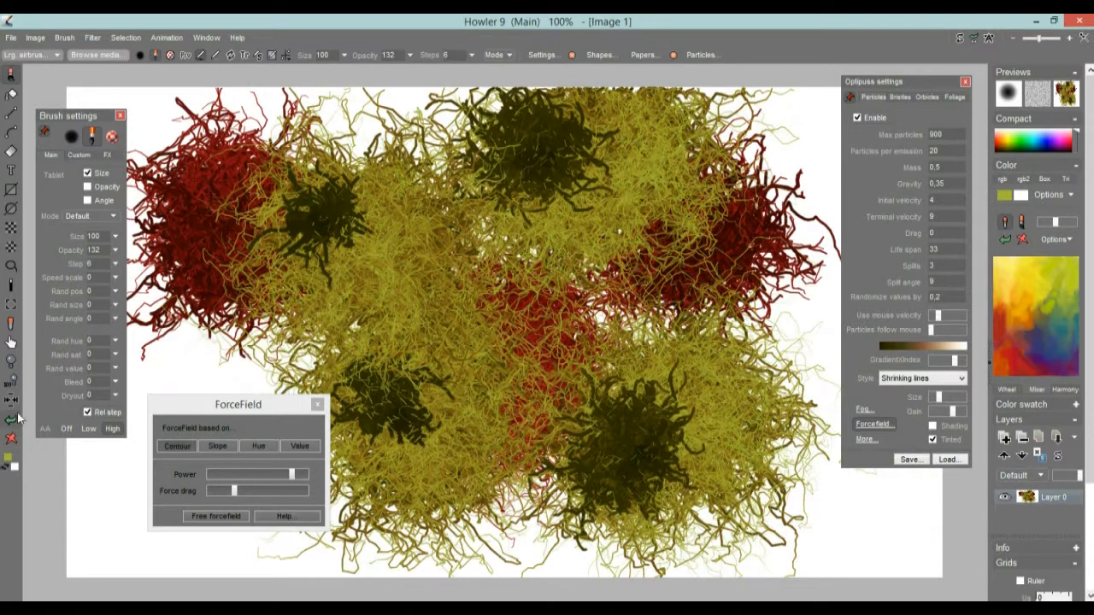
Clear the canvas and paint two yellow-green tangled bushes side by side
click(12, 438)
mouse_move(437, 327)
mouse_down()
mouse_move(471, 313)
mouse_move(463, 295)
mouse_move(464, 322)
mouse_up()
drag(376, 330, 381, 343)
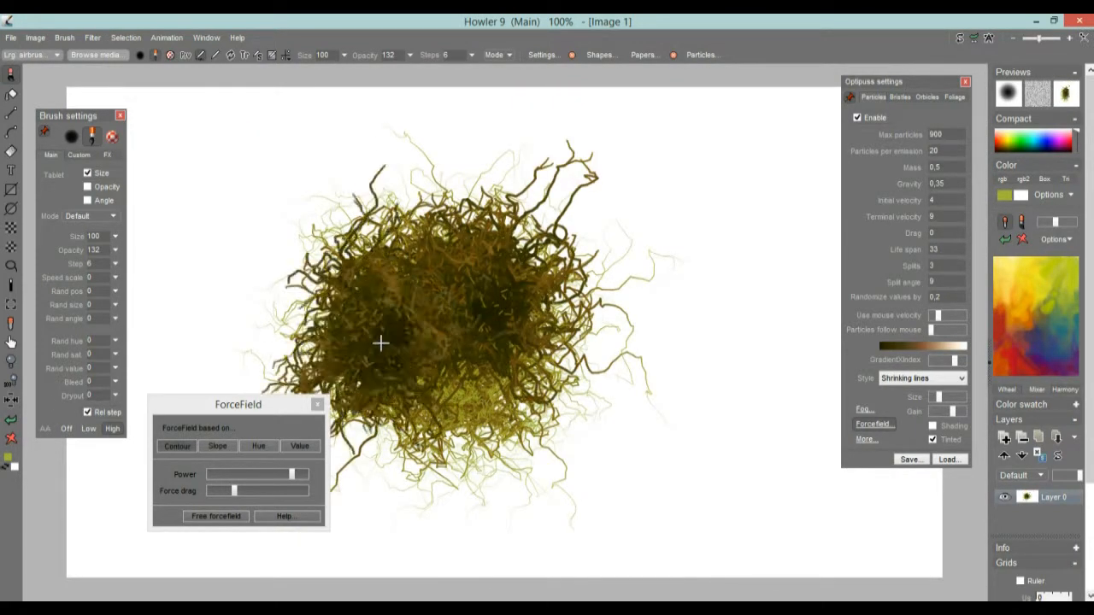
mouse_move(736, 272)
mouse_down()
mouse_move(706, 317)
mouse_move(720, 333)
mouse_up()
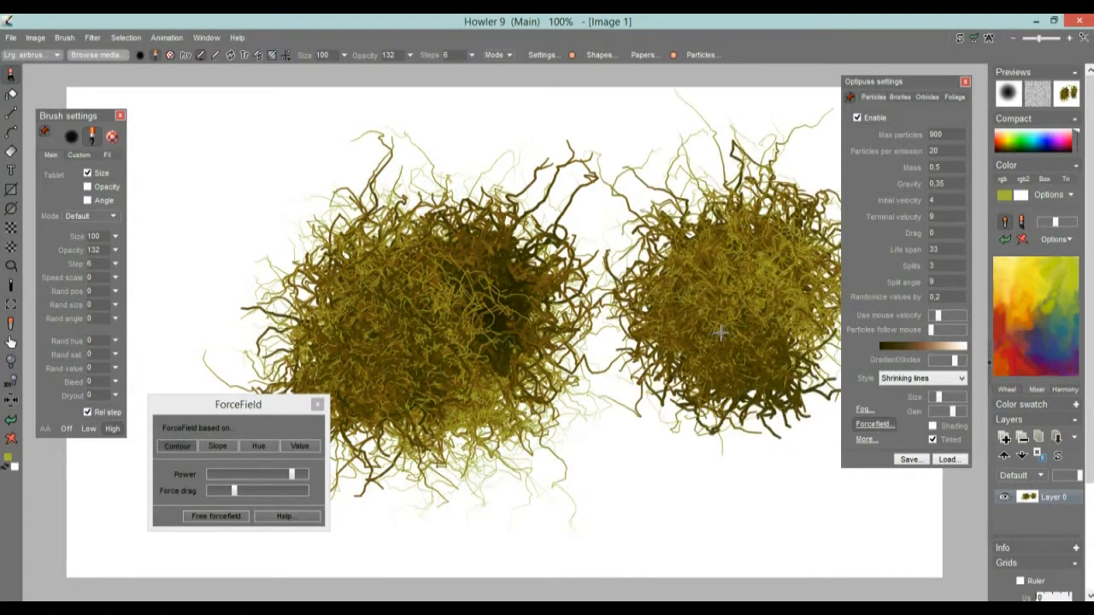
Clear the canvas and paint a large yellow-green tangled bush with a smaller one overlapping its lower-right edge
click(11, 441)
mouse_move(373, 285)
mouse_down()
mouse_move(506, 244)
mouse_move(447, 275)
mouse_move(521, 267)
mouse_move(479, 261)
mouse_move(541, 301)
mouse_up()
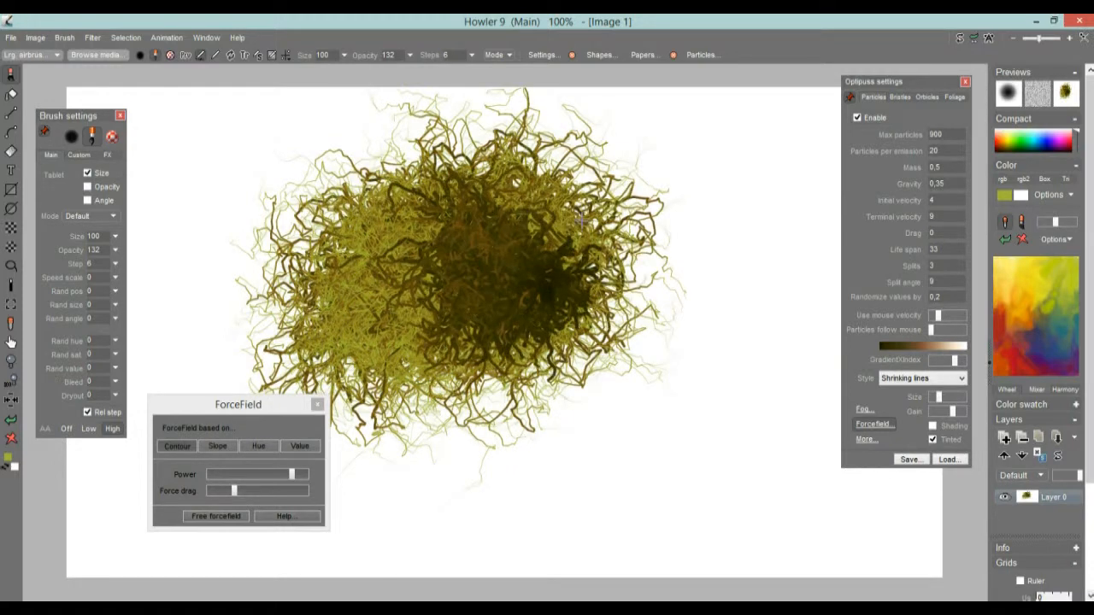
drag(629, 450, 647, 425)
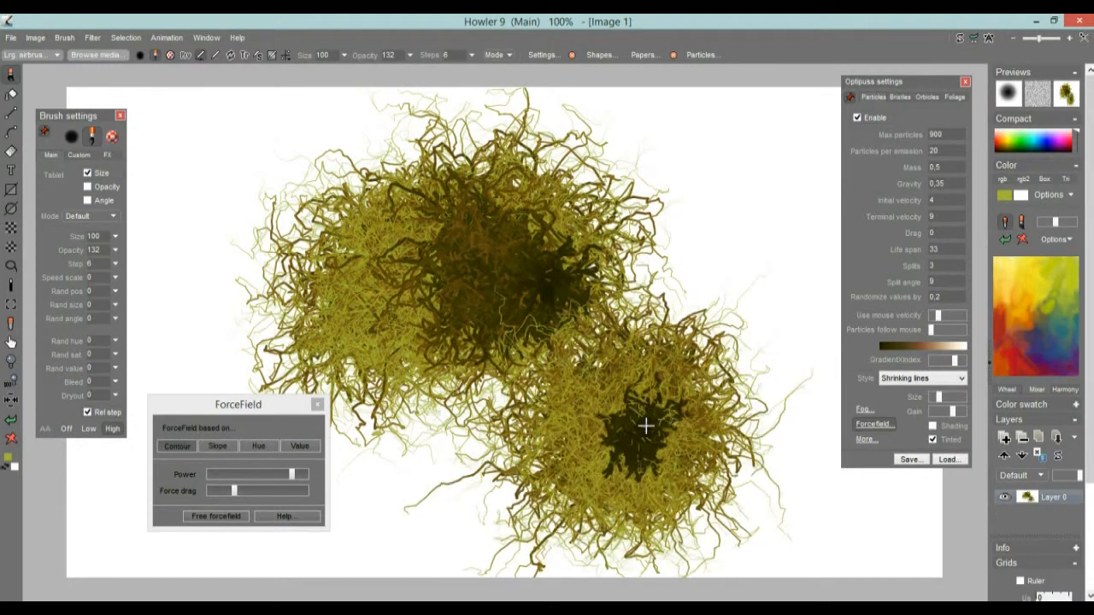
scroll(640, 430, up, 5)
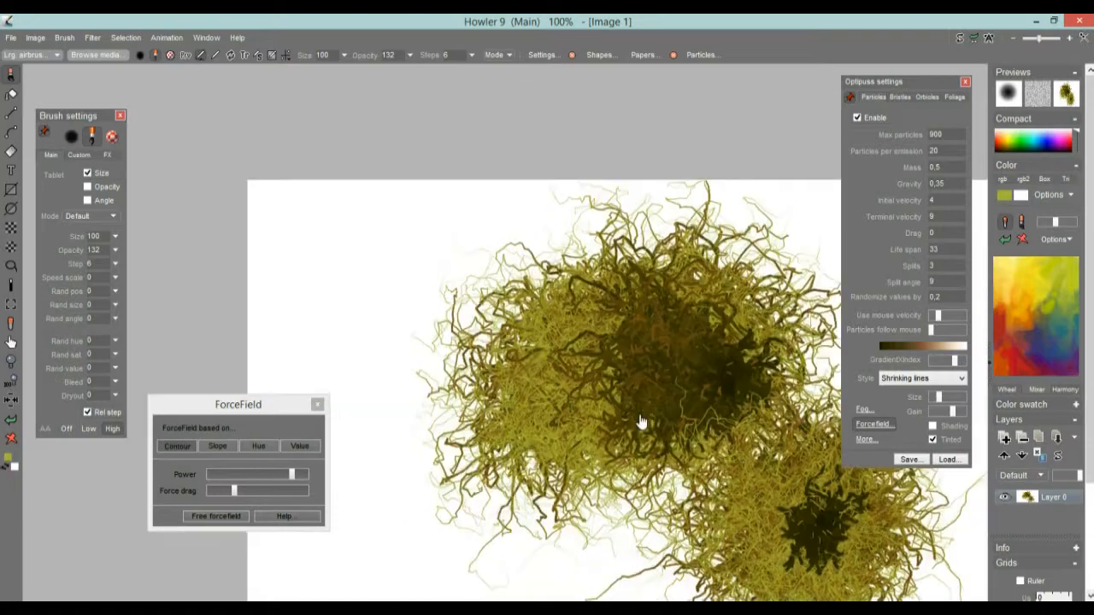
Switch the particle gradient to the light-to-dark green one and paint overlapping green bushes across a cleared canvas
scroll(671, 291, down, 3)
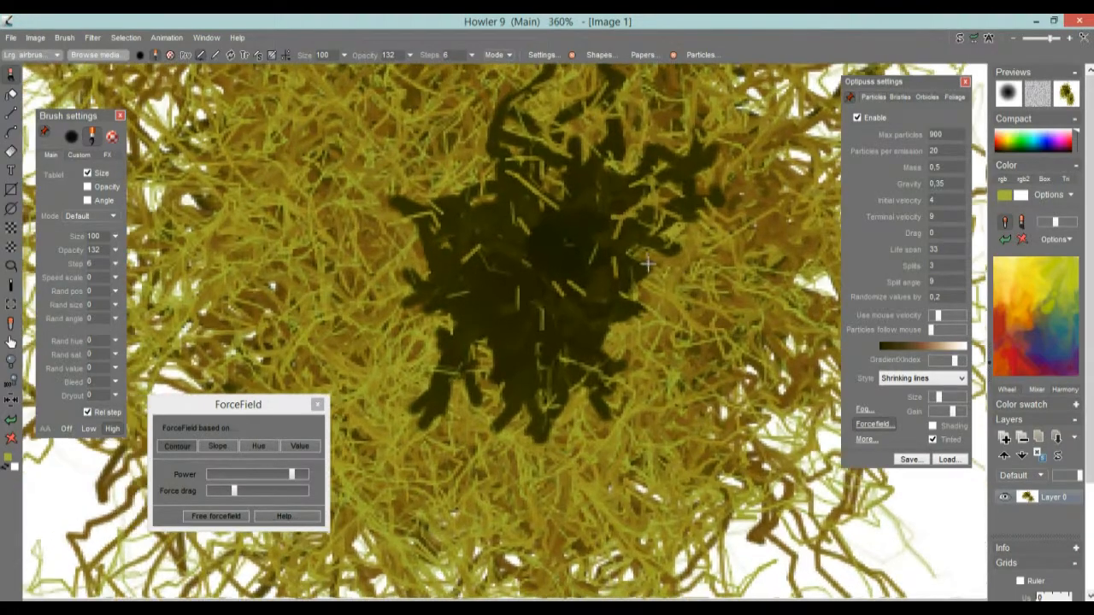
scroll(563, 311, down, 4)
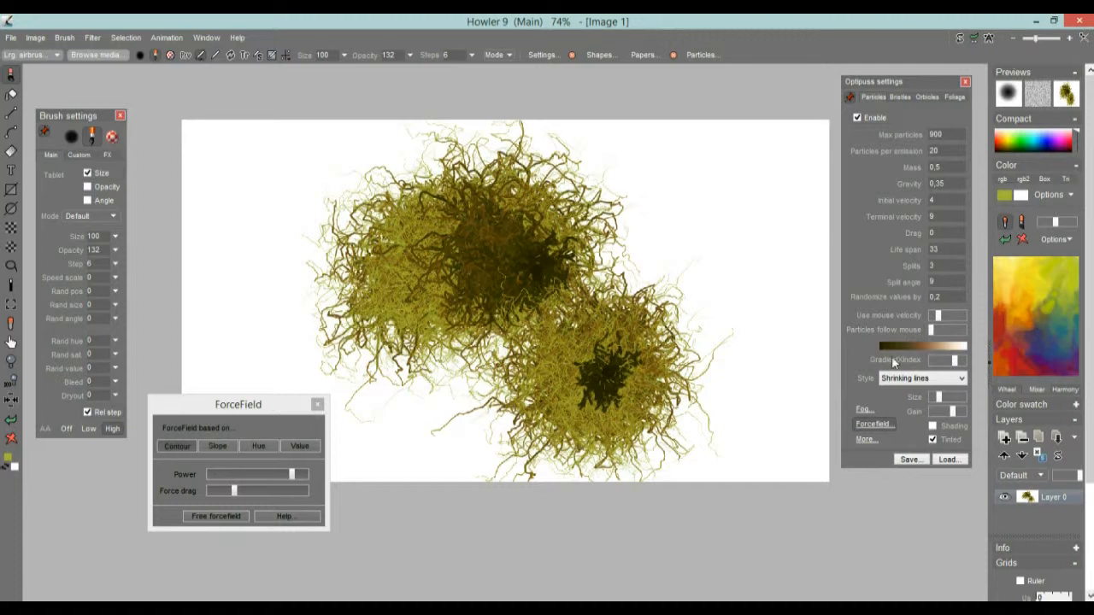
mouse_move(954, 363)
mouse_down()
mouse_move(945, 362)
mouse_move(964, 365)
mouse_up()
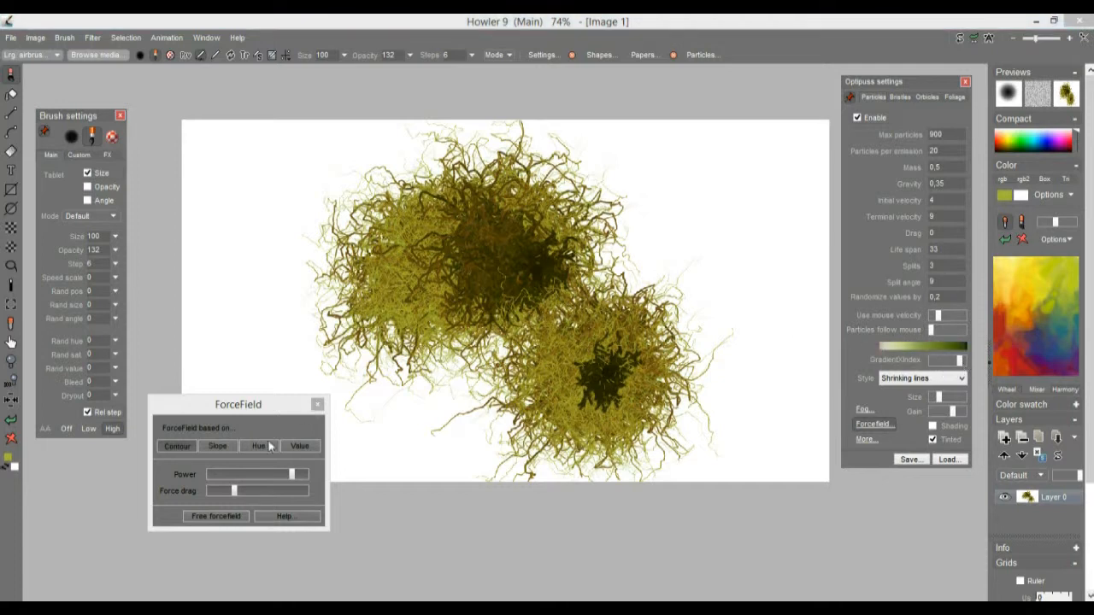
click(12, 441)
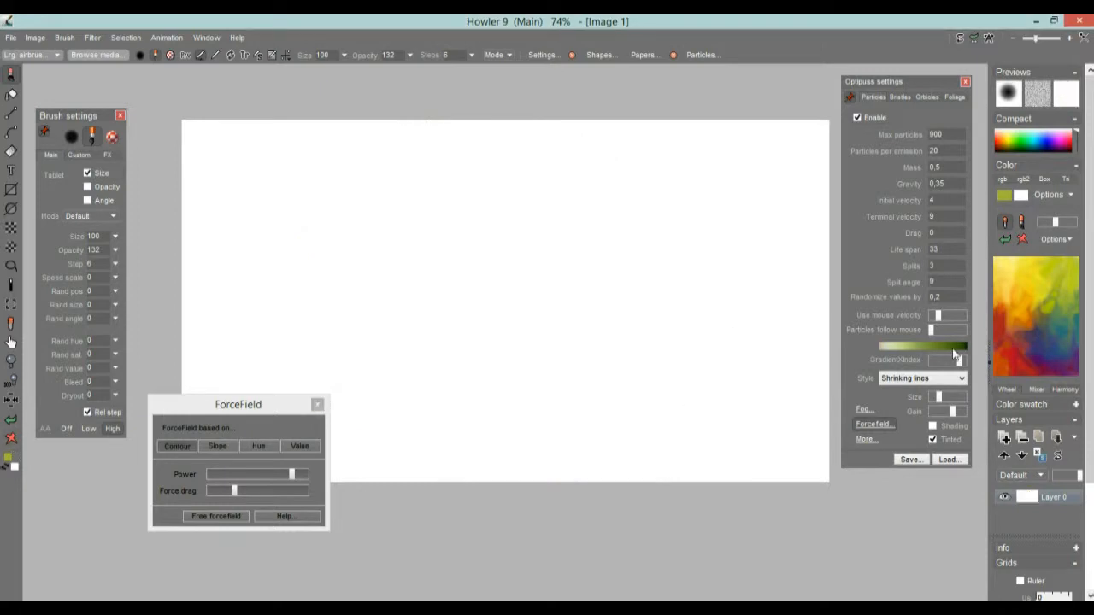
mouse_move(427, 323)
mouse_down()
mouse_move(574, 317)
mouse_move(666, 341)
mouse_move(647, 367)
mouse_move(542, 296)
mouse_move(551, 299)
mouse_up()
mouse_move(444, 346)
mouse_down()
mouse_move(429, 306)
mouse_move(462, 327)
mouse_move(457, 352)
mouse_move(677, 331)
mouse_move(698, 359)
mouse_up()
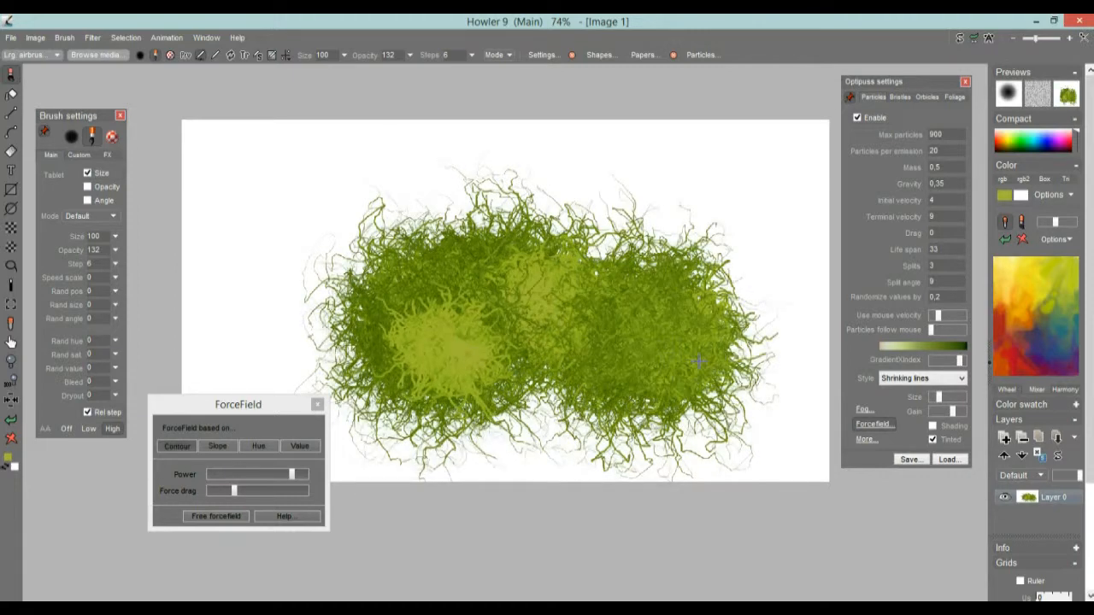
mouse_move(635, 332)
mouse_down()
mouse_move(635, 306)
mouse_move(671, 333)
mouse_move(652, 364)
mouse_up()
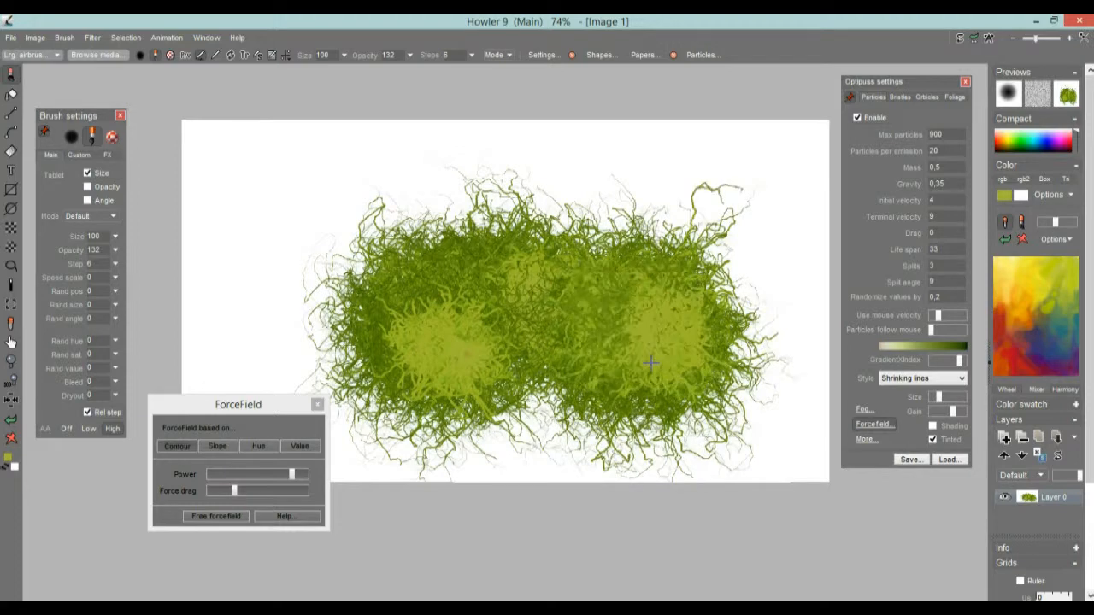
mouse_move(470, 328)
mouse_down()
mouse_move(346, 229)
mouse_move(325, 333)
mouse_move(264, 271)
mouse_move(214, 325)
mouse_up()
mouse_move(671, 223)
mouse_down()
mouse_move(634, 232)
mouse_move(737, 294)
mouse_up()
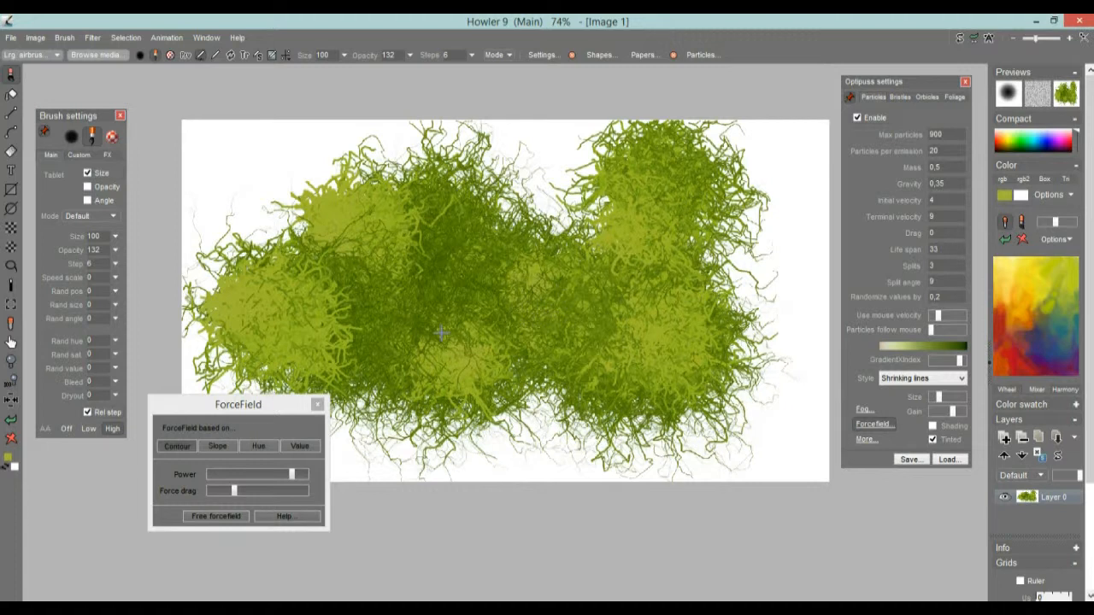
Clear the canvas and cover most of it with one dense mass of tangled green foliage
click(12, 439)
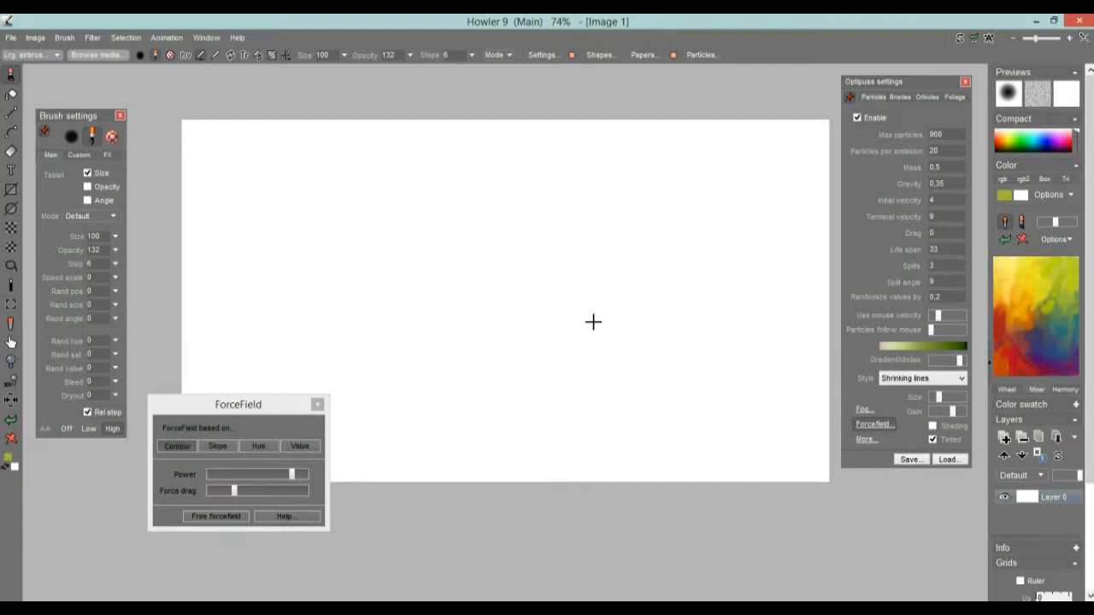
mouse_move(552, 254)
mouse_down()
mouse_move(606, 295)
mouse_move(557, 266)
mouse_move(565, 292)
mouse_move(528, 307)
mouse_move(445, 286)
mouse_move(378, 247)
mouse_move(328, 262)
mouse_move(254, 219)
mouse_move(192, 241)
mouse_move(282, 272)
mouse_move(309, 227)
mouse_move(369, 311)
mouse_move(503, 366)
mouse_move(601, 372)
mouse_move(653, 363)
mouse_move(721, 300)
mouse_move(732, 225)
mouse_move(716, 203)
mouse_move(666, 182)
mouse_move(523, 177)
mouse_move(482, 192)
mouse_move(456, 219)
mouse_move(449, 285)
mouse_move(477, 331)
mouse_move(636, 363)
mouse_up()
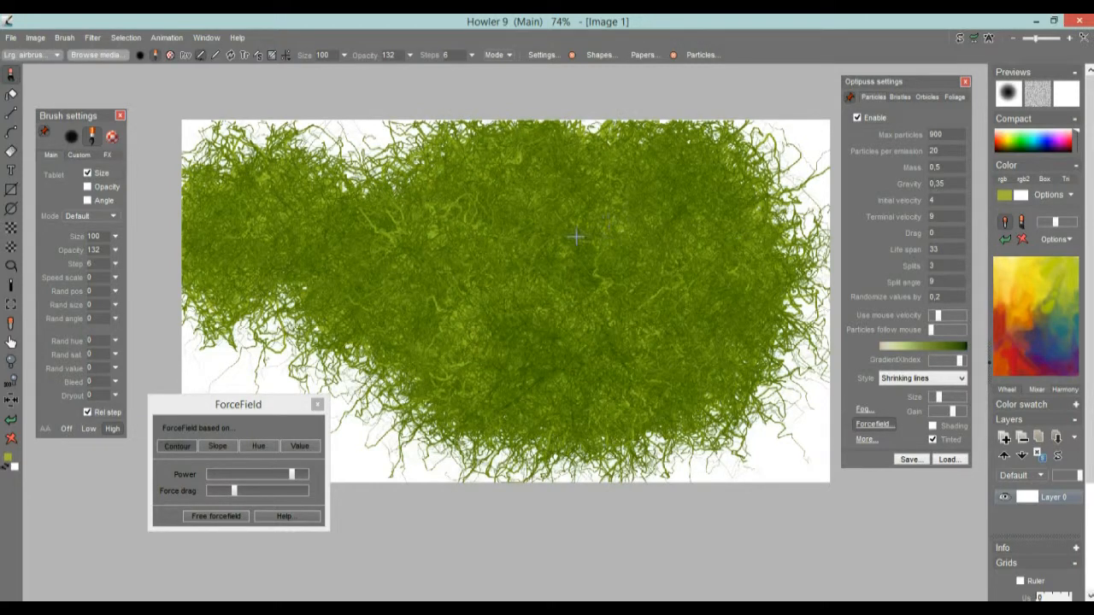
mouse_move(459, 242)
mouse_down()
mouse_move(383, 313)
mouse_move(290, 256)
mouse_move(371, 195)
mouse_move(547, 257)
mouse_move(671, 190)
mouse_move(568, 215)
mouse_up()
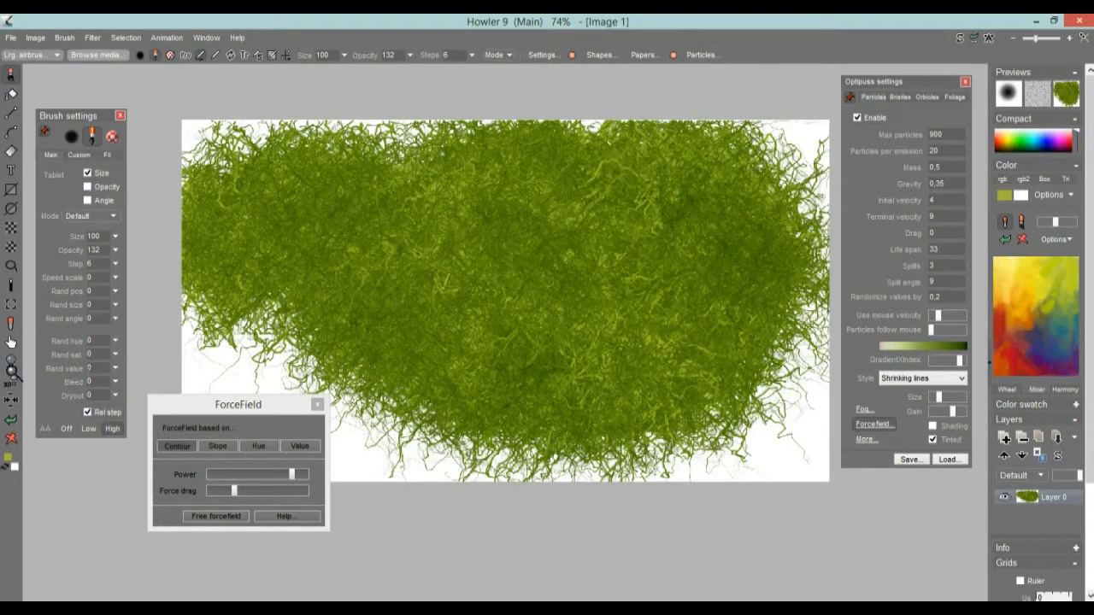
On a cleared canvas, paint an arched green bush and, with the brown-to-cream gradient, an overlapping brownish bush beside it
click(11, 438)
mouse_move(293, 291)
mouse_down()
mouse_move(367, 226)
mouse_move(454, 213)
mouse_move(522, 220)
mouse_move(586, 253)
mouse_move(633, 293)
mouse_up()
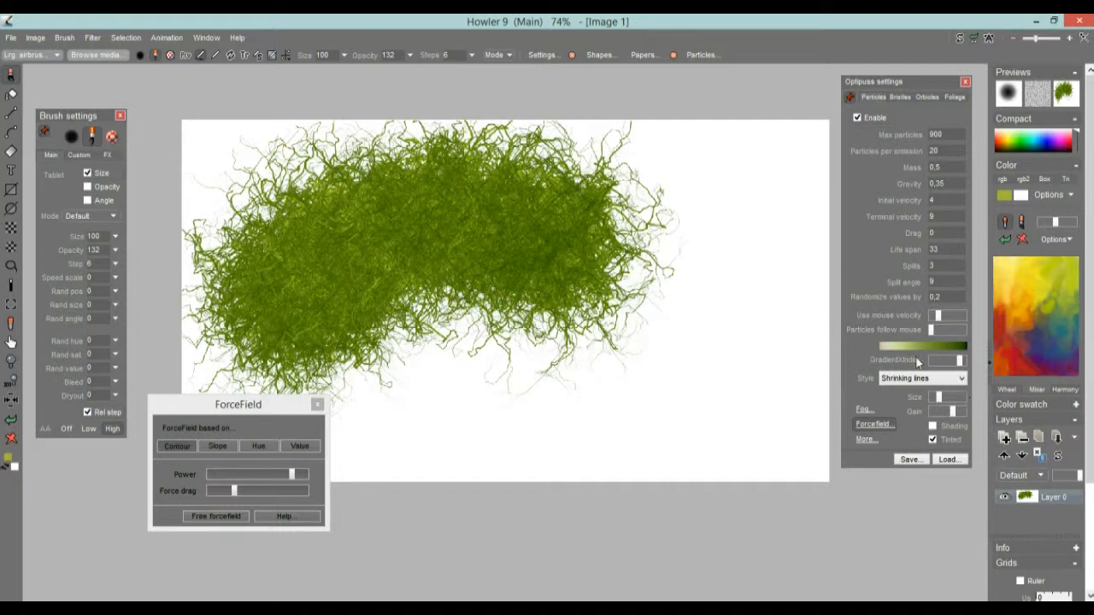
drag(959, 364, 956, 364)
mouse_move(618, 342)
mouse_down()
mouse_move(663, 260)
mouse_move(712, 244)
mouse_move(733, 274)
mouse_move(709, 315)
mouse_move(568, 314)
mouse_move(582, 349)
mouse_move(629, 350)
mouse_up()
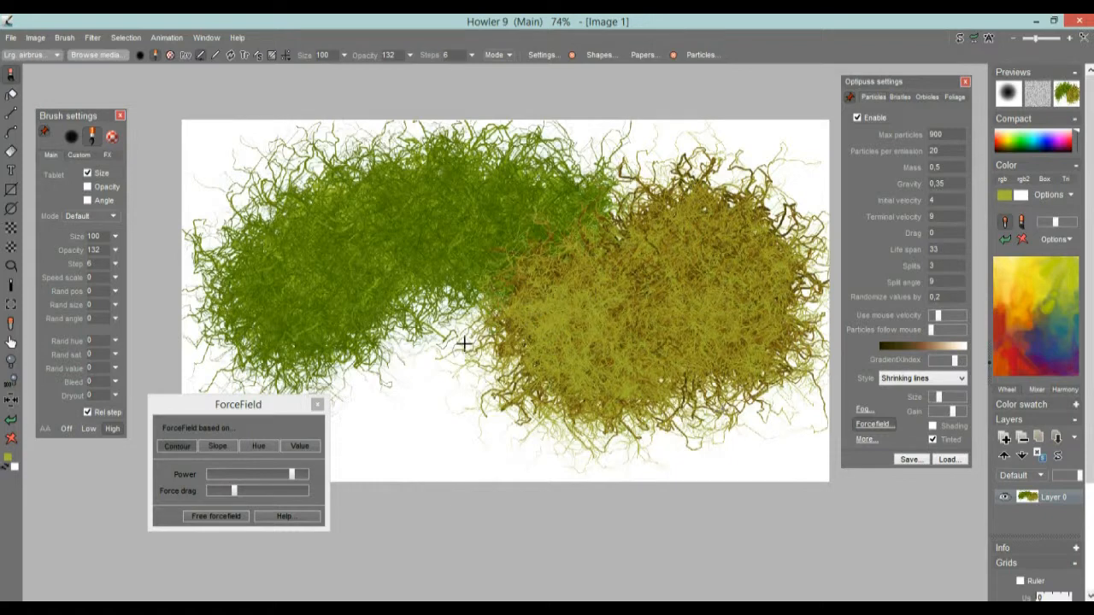
Clear the canvas and paint brownish bushes before and after lowering the forcefield Power to about 34%
click(12, 441)
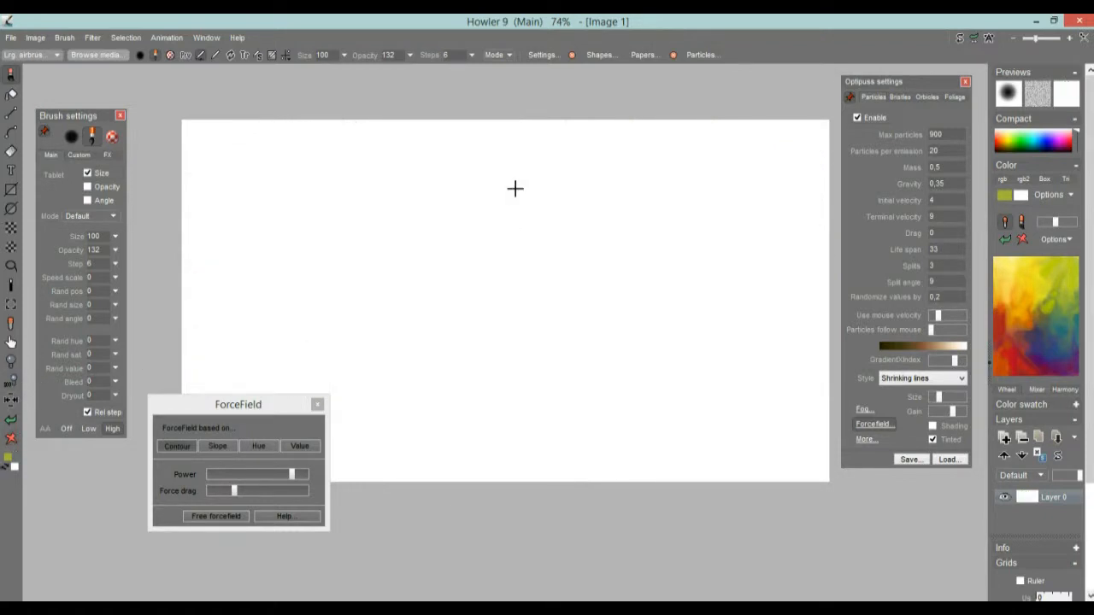
mouse_move(342, 300)
mouse_down()
mouse_move(358, 260)
mouse_move(374, 303)
mouse_move(516, 303)
mouse_up()
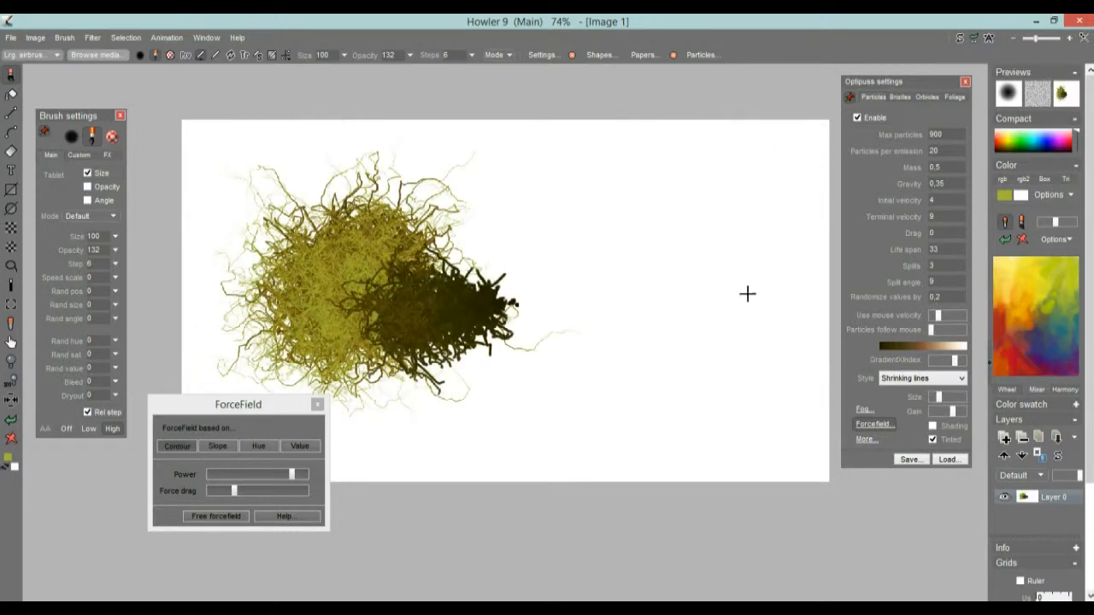
drag(291, 474, 241, 474)
mouse_move(606, 282)
mouse_down()
mouse_move(649, 230)
mouse_move(733, 230)
mouse_move(772, 313)
mouse_move(736, 364)
mouse_move(561, 393)
mouse_up()
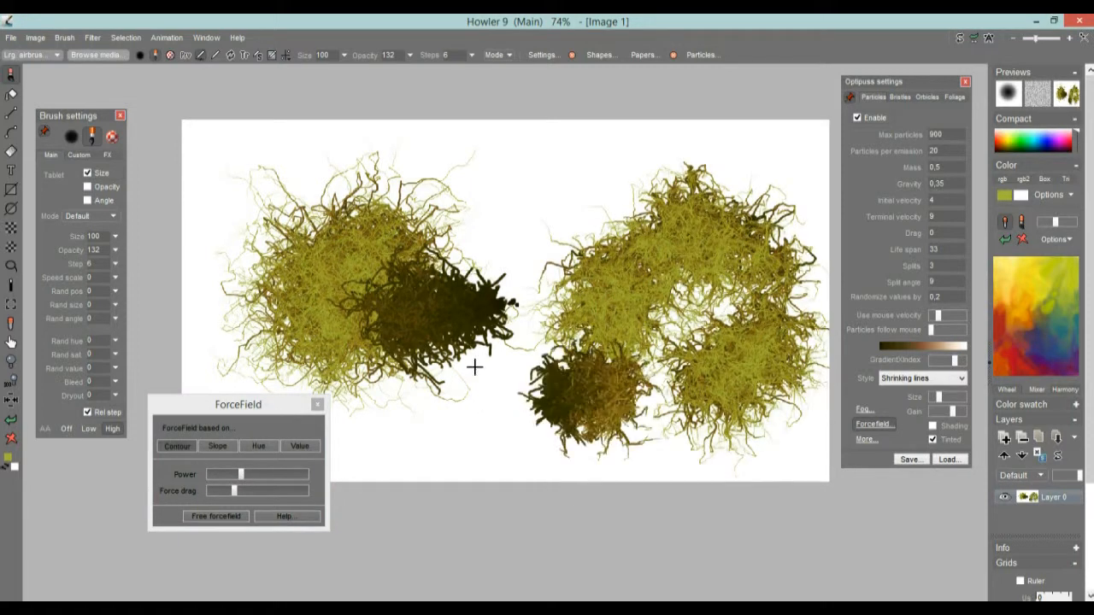
Clear the canvas and enable the Foliage brush to paint a small clump of dark twigs
click(12, 440)
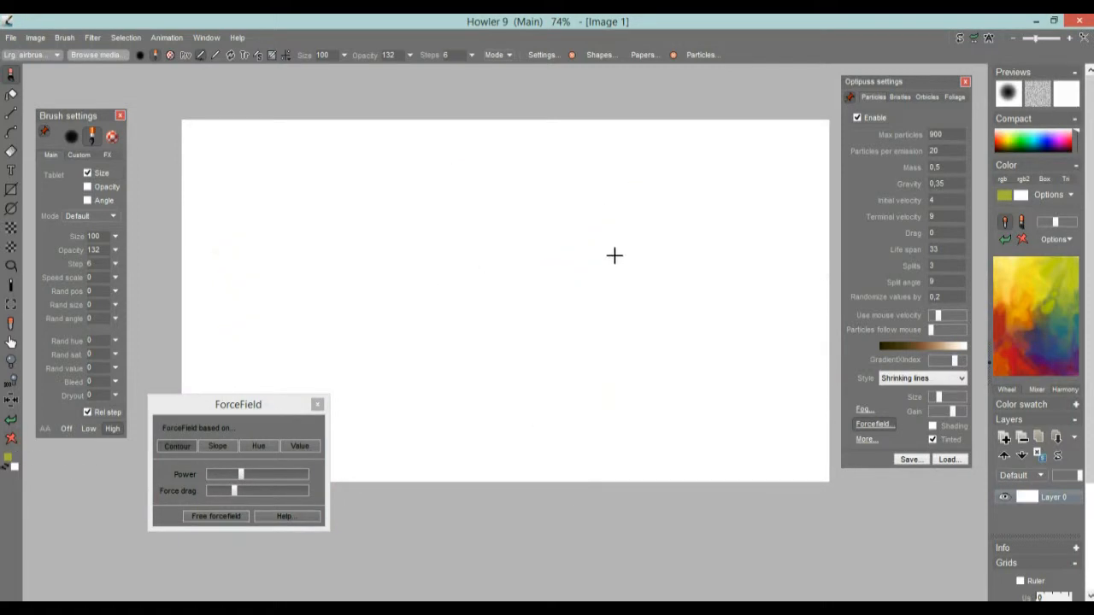
click(869, 97)
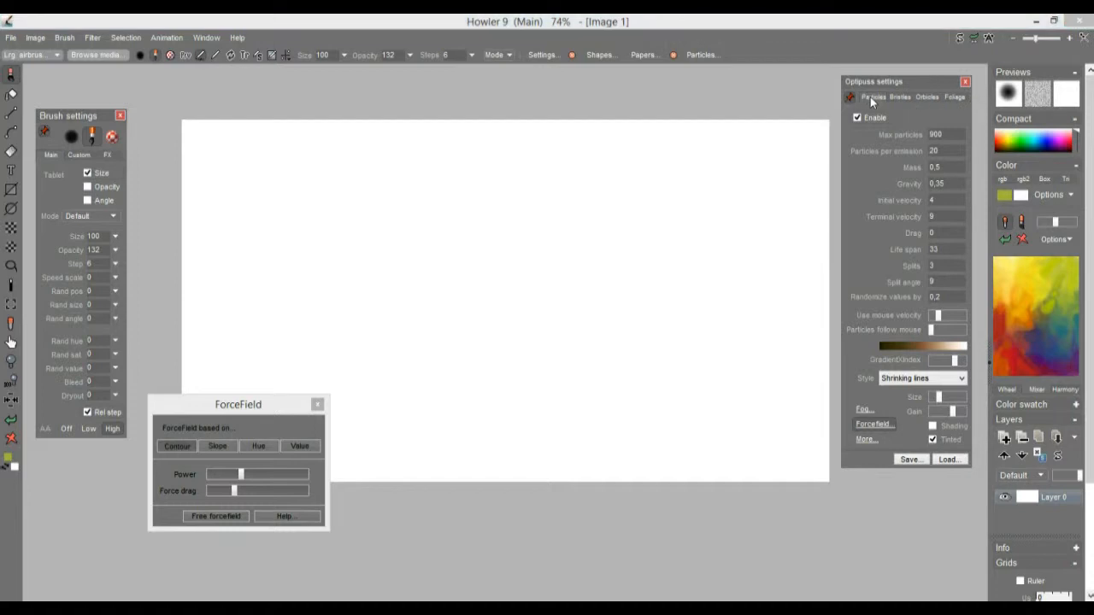
click(953, 97)
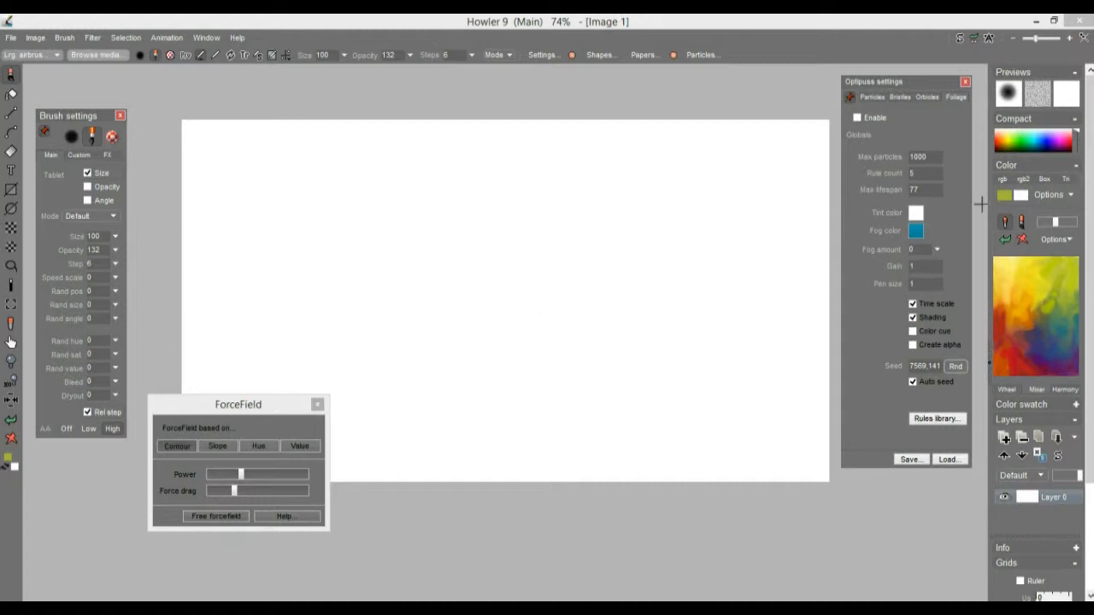
mouse_move(576, 287)
mouse_down()
mouse_move(600, 280)
mouse_move(613, 295)
mouse_up()
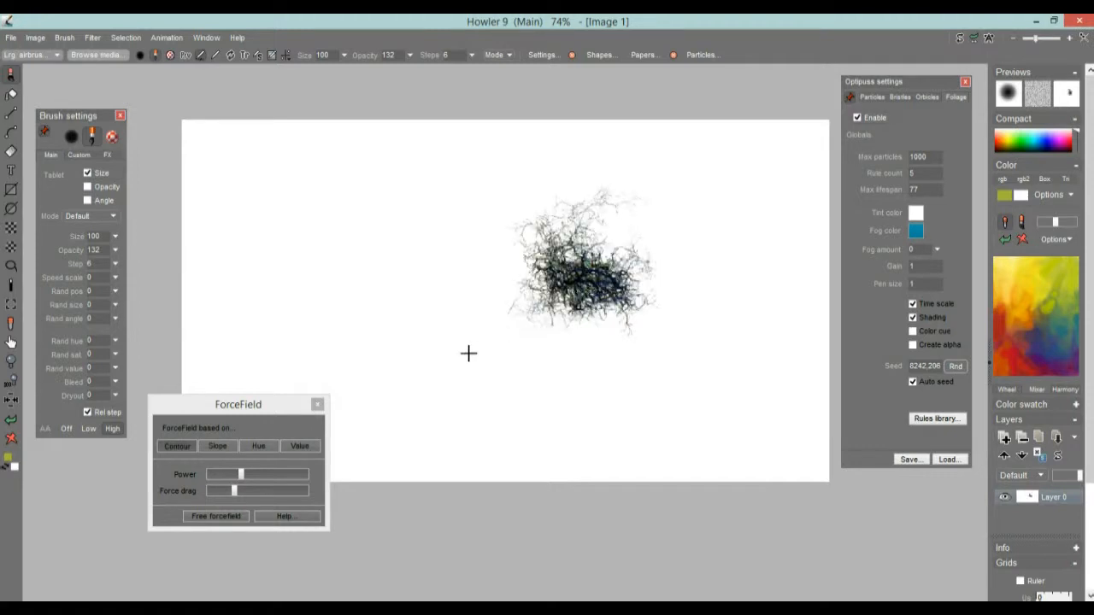
Set the forcefield Power and Force drag to zero and clear the test foliage from the canvas
drag(234, 477, 189, 481)
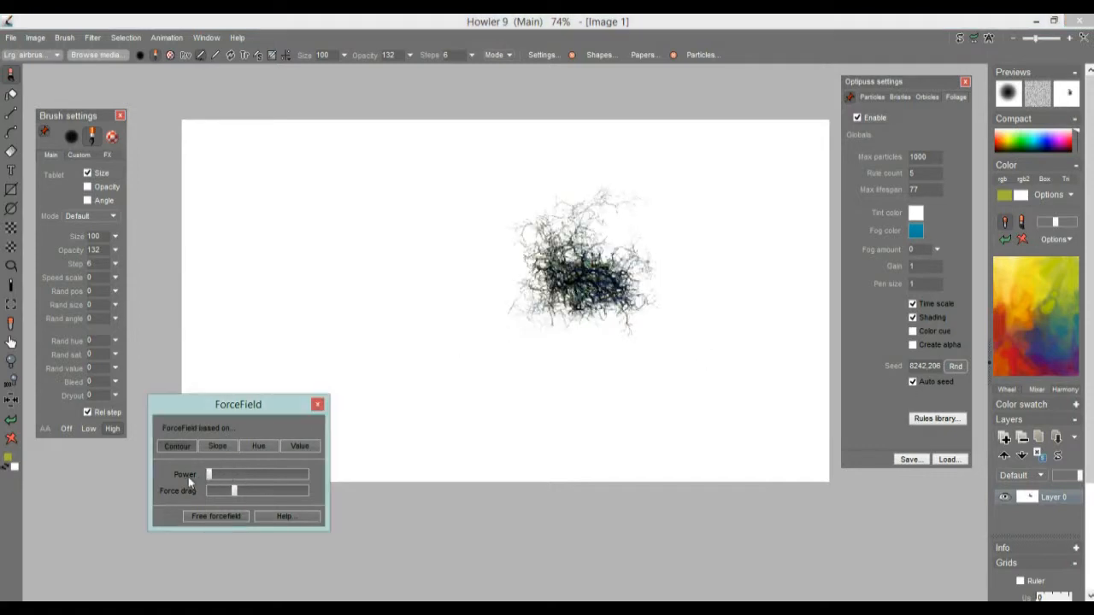
mouse_move(352, 415)
mouse_down()
mouse_move(370, 345)
mouse_move(464, 250)
mouse_move(595, 202)
mouse_move(622, 236)
mouse_up()
click(17, 438)
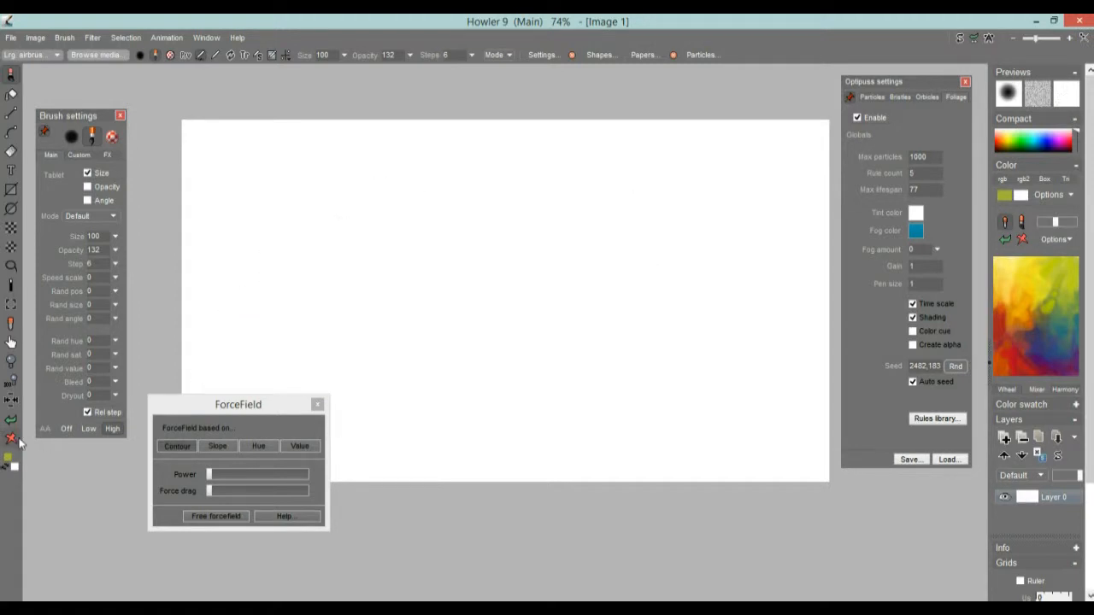
Paint a large plant of fine branches fanning out to both sides from one base, viewing the image at 100%
click(10, 381)
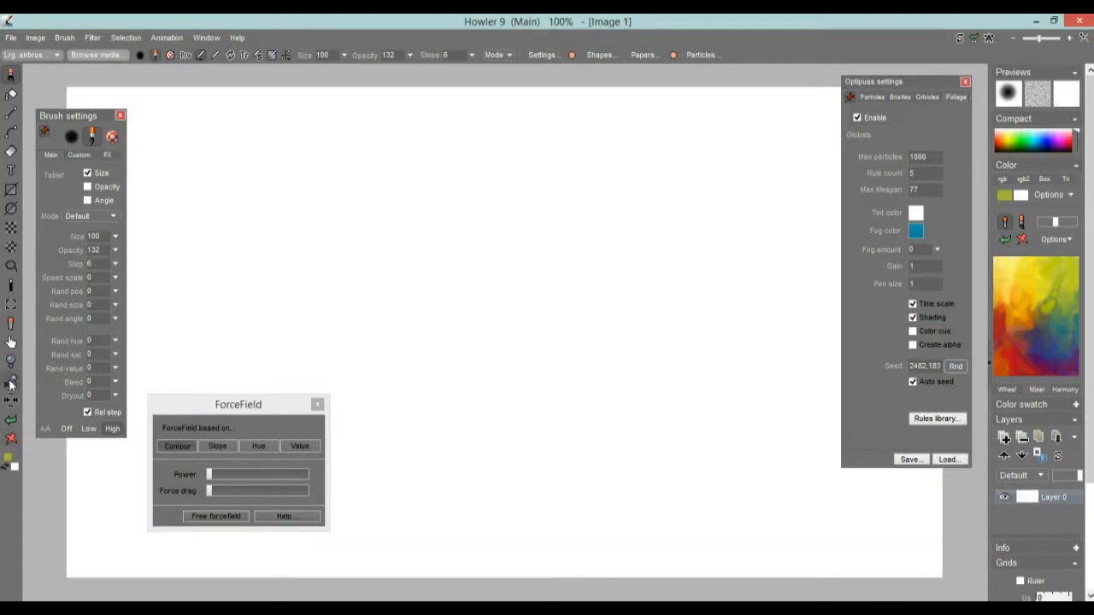
mouse_move(429, 520)
mouse_down()
mouse_move(505, 283)
mouse_move(703, 213)
mouse_move(768, 137)
mouse_up()
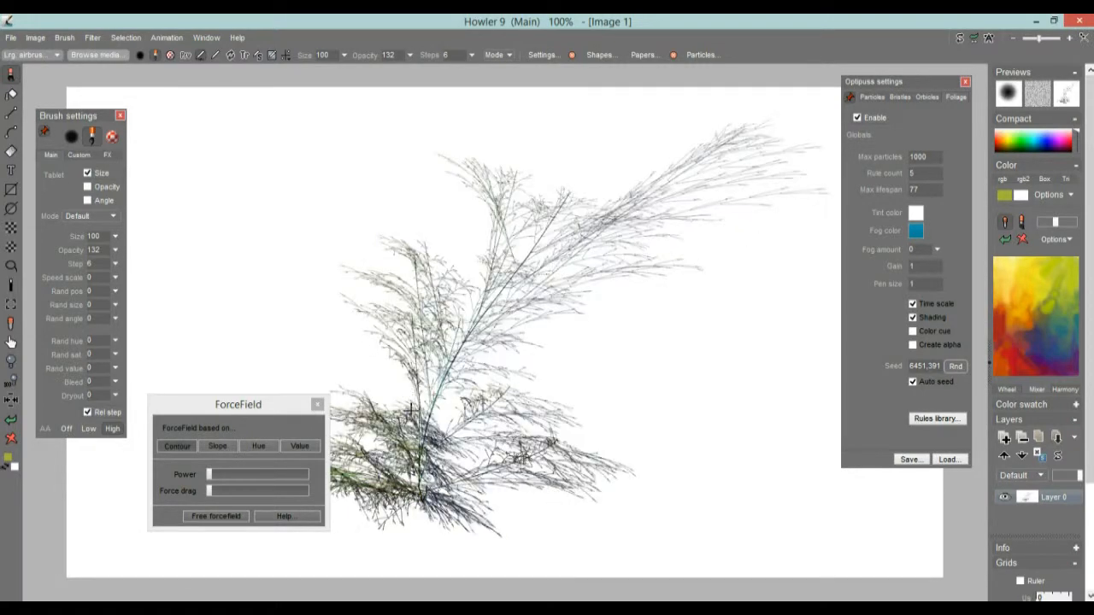
mouse_move(419, 427)
mouse_down()
mouse_move(300, 237)
mouse_move(205, 162)
mouse_up()
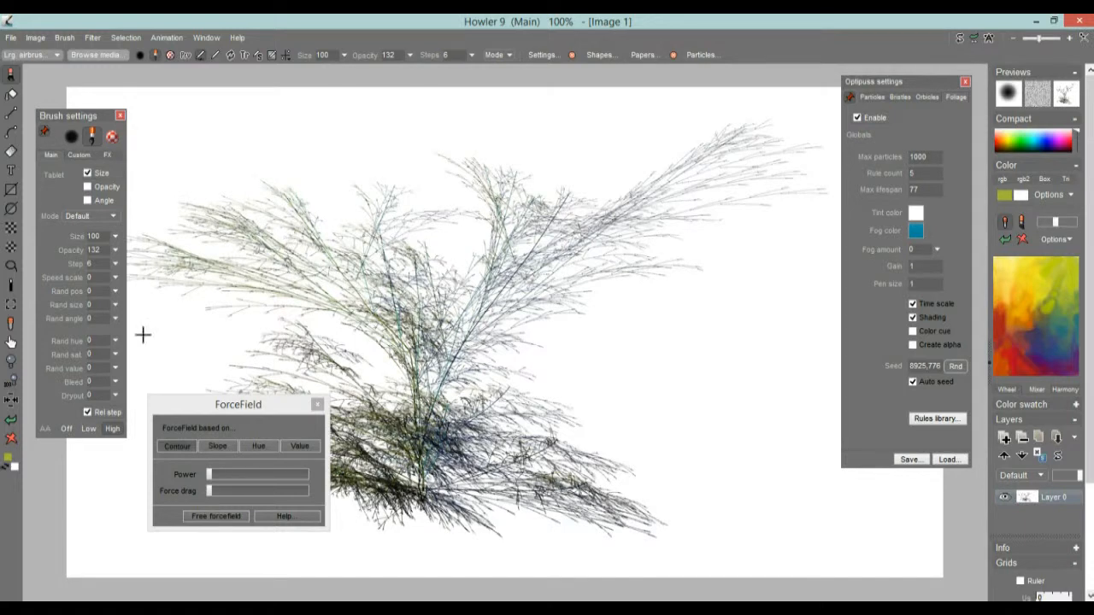
Clear the canvas and paint a tall branching plant with the Foliage brush's Create alpha option enabled
click(11, 438)
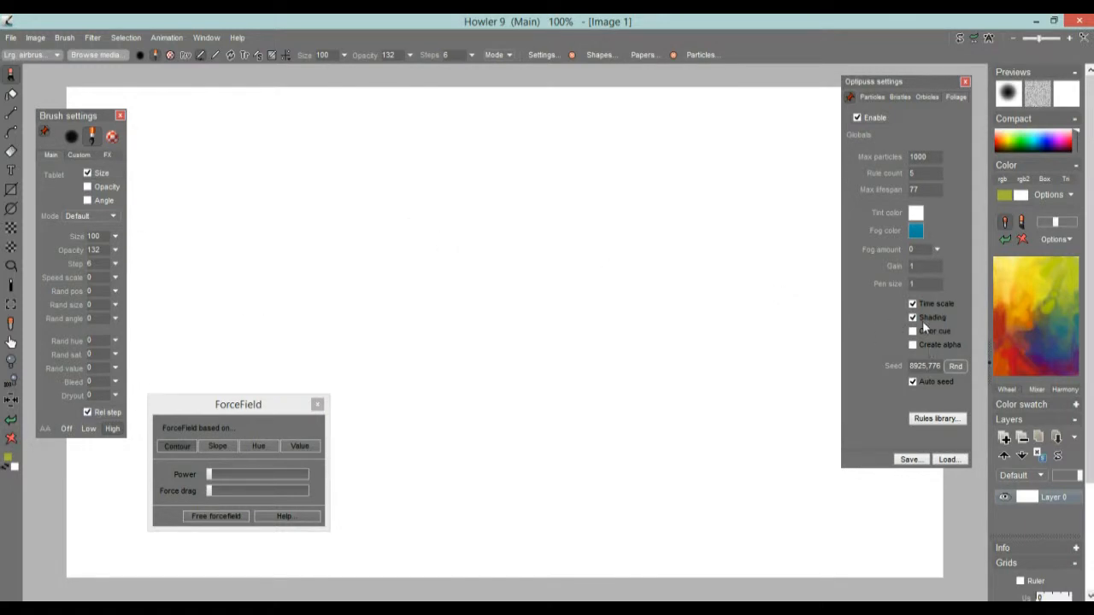
click(912, 345)
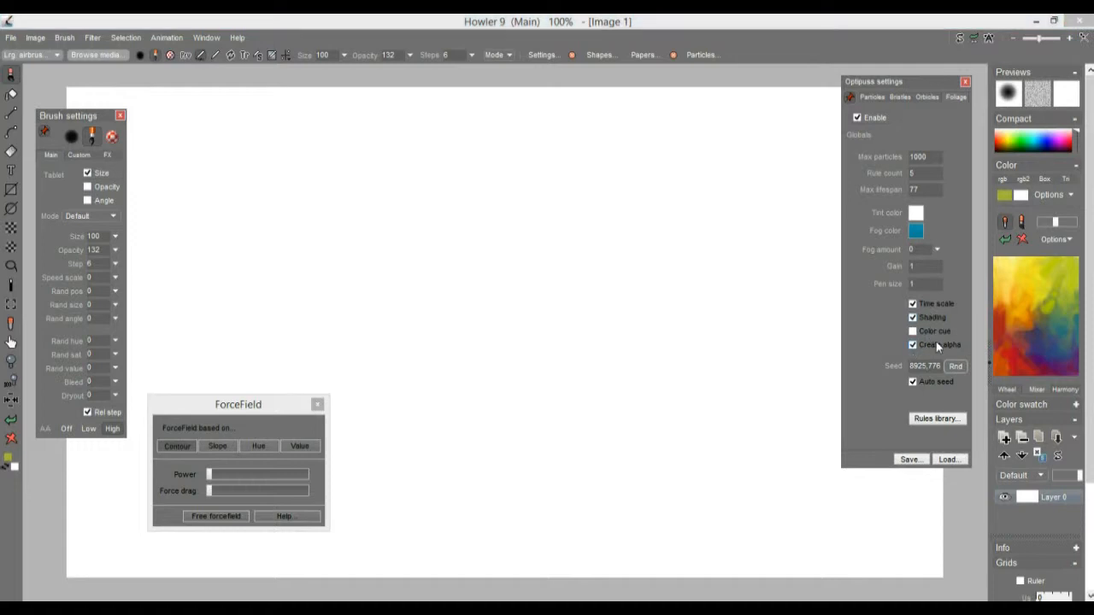
click(465, 473)
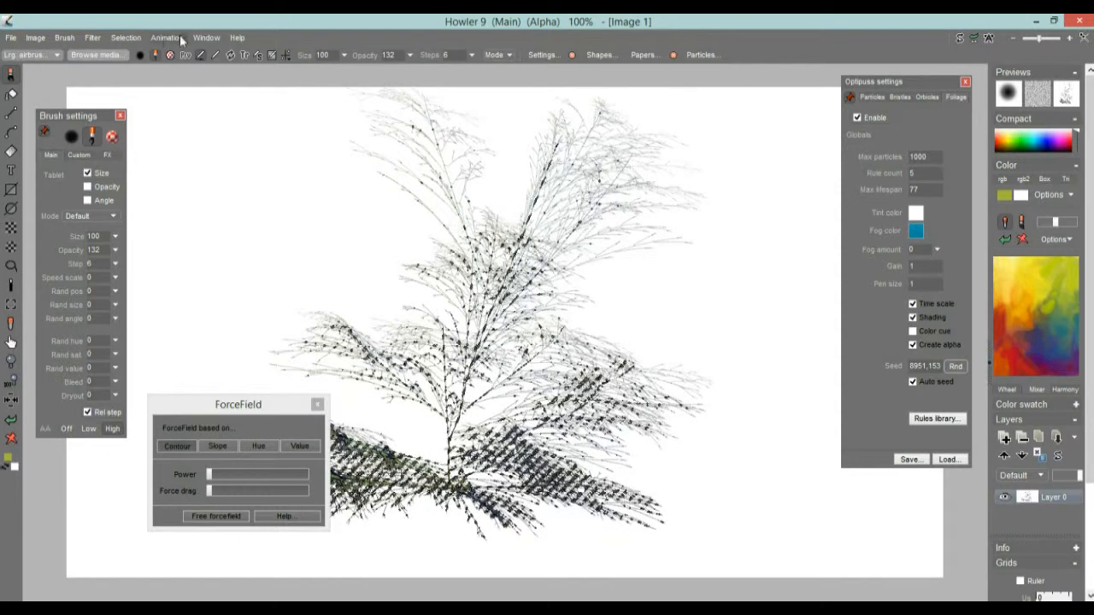
Overlay the alpha on the image and hide the marching ants to inspect the plant's mask up close
click(128, 38)
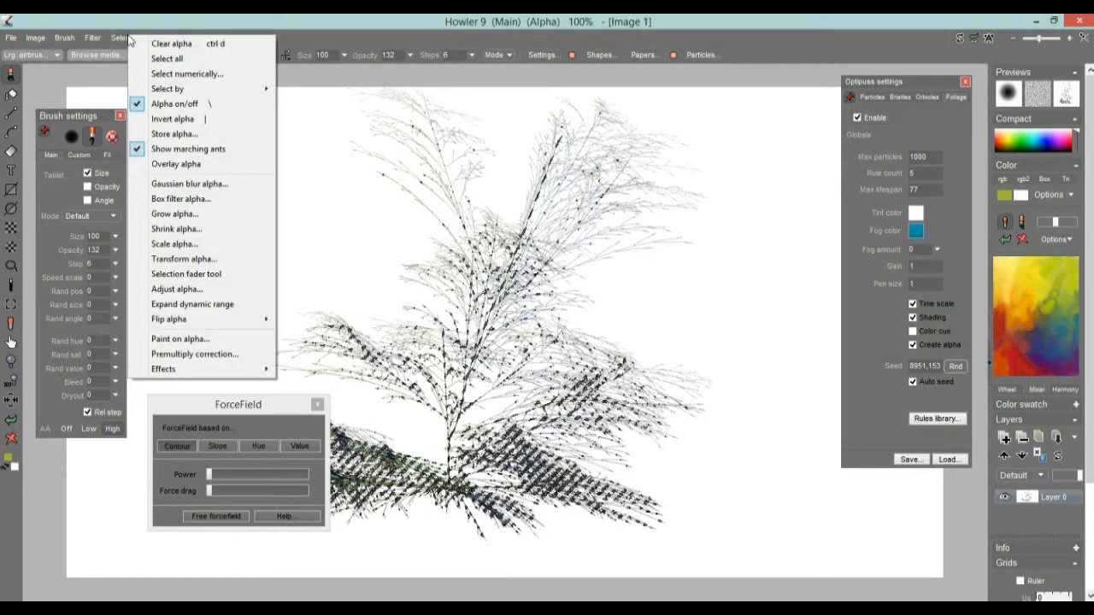
click(175, 164)
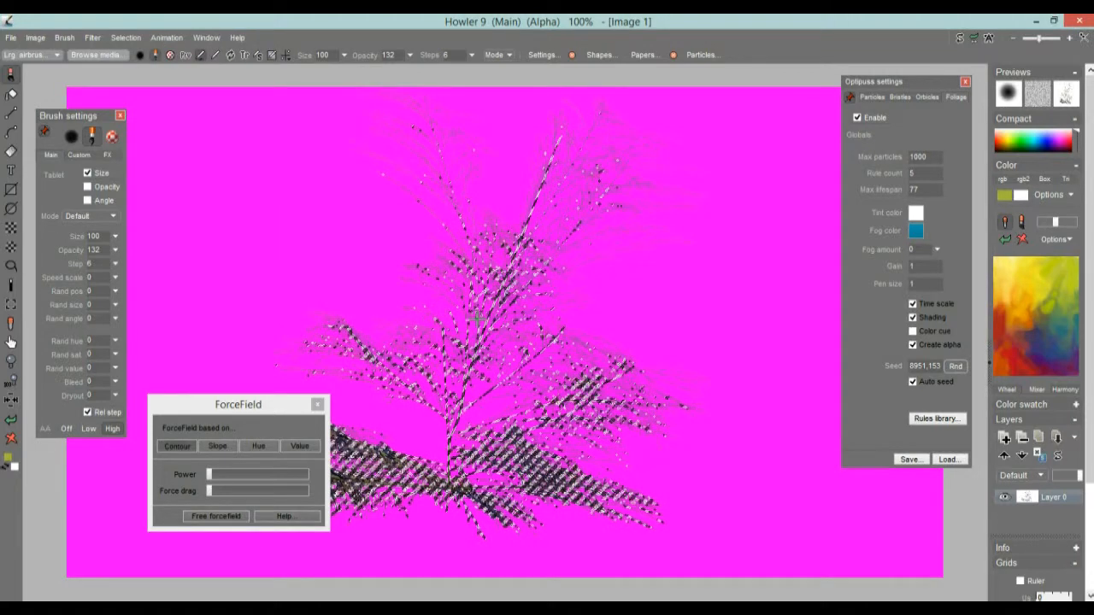
click(128, 40)
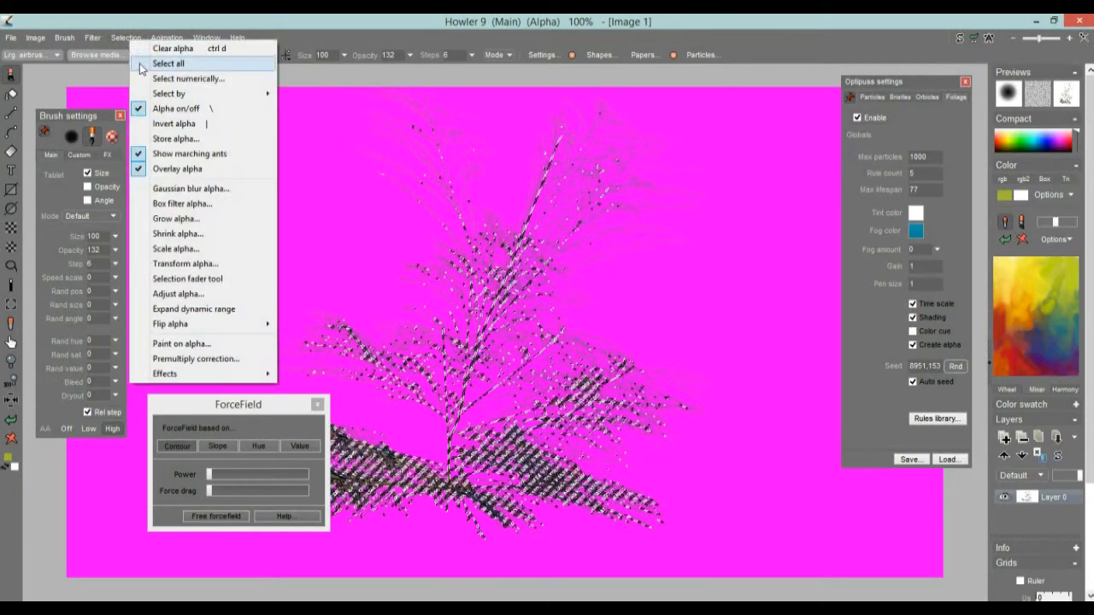
click(180, 153)
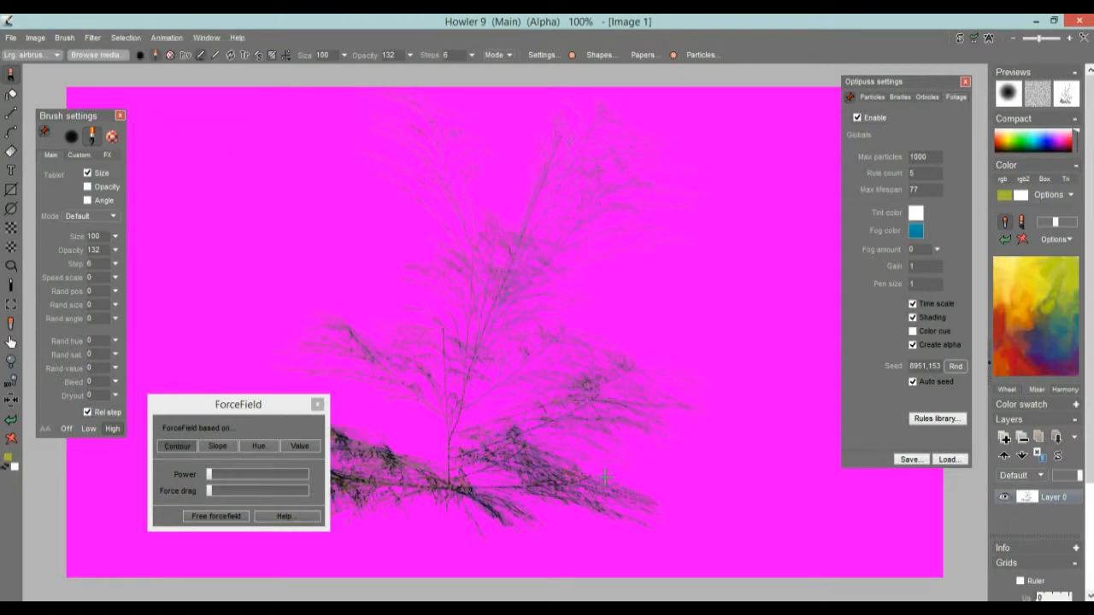
drag(489, 360, 562, 335)
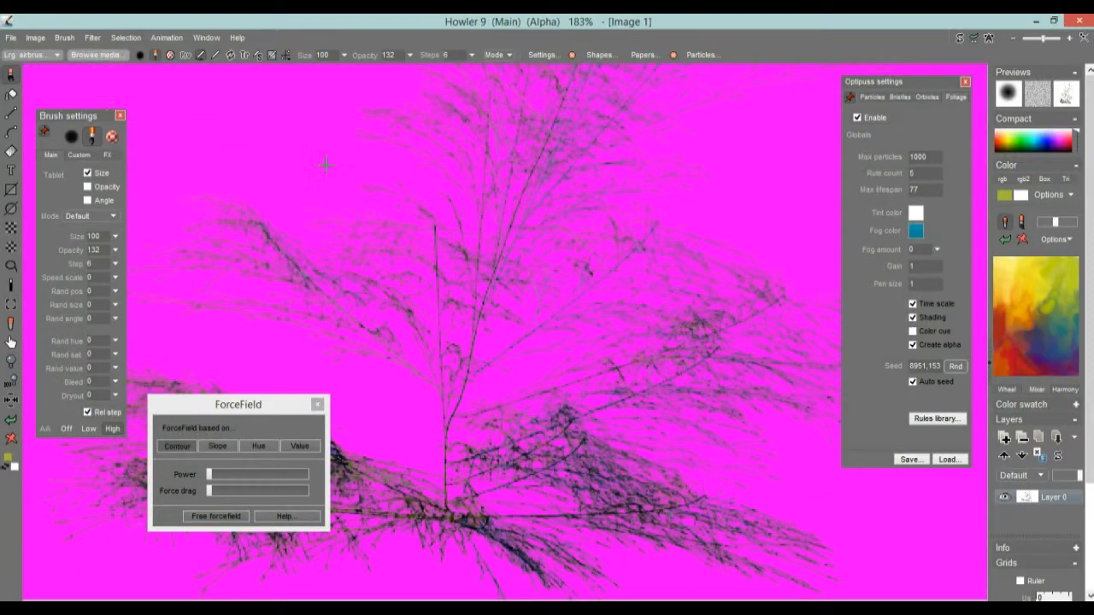
Turn off the alpha overlay and view the whole branching plant
click(125, 37)
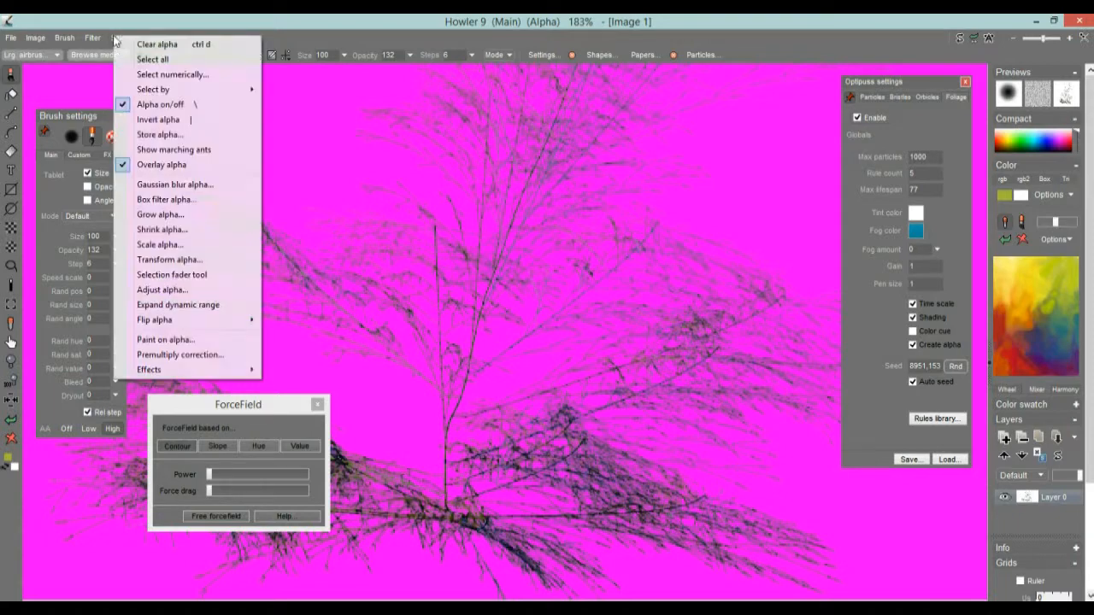
click(161, 164)
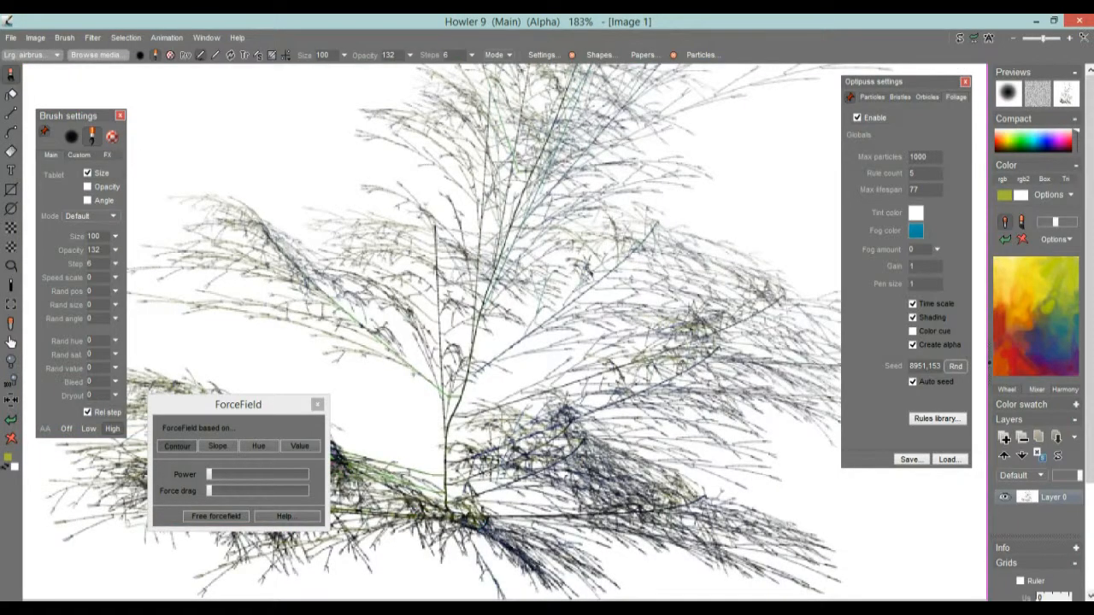
scroll(649, 430, down, 4)
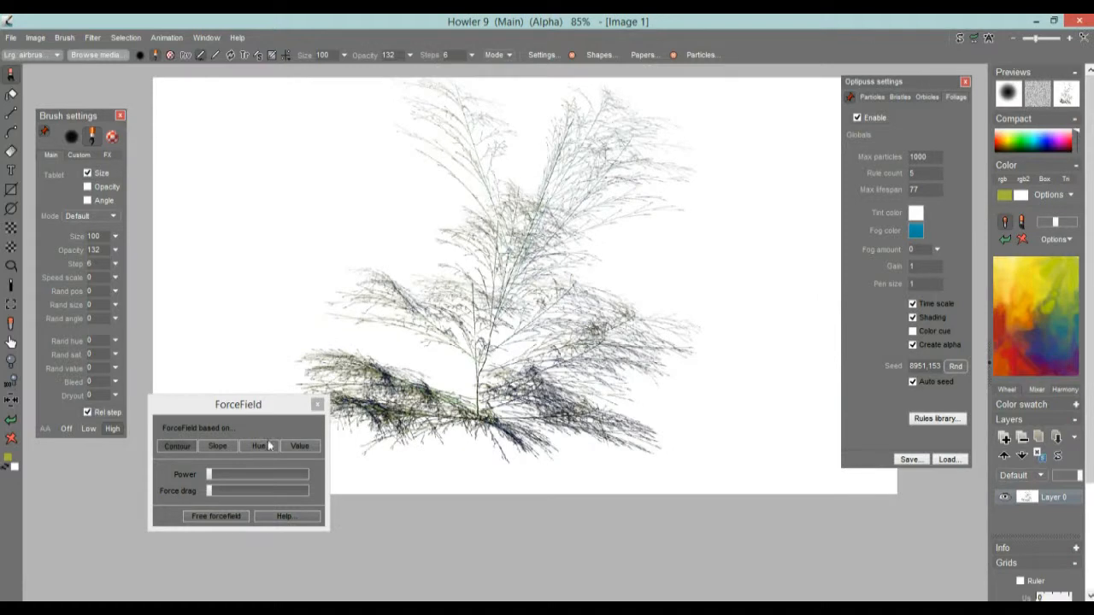
Clear the canvas, try the different forcefield bases, and set the ForceField to be based on Contour
click(11, 439)
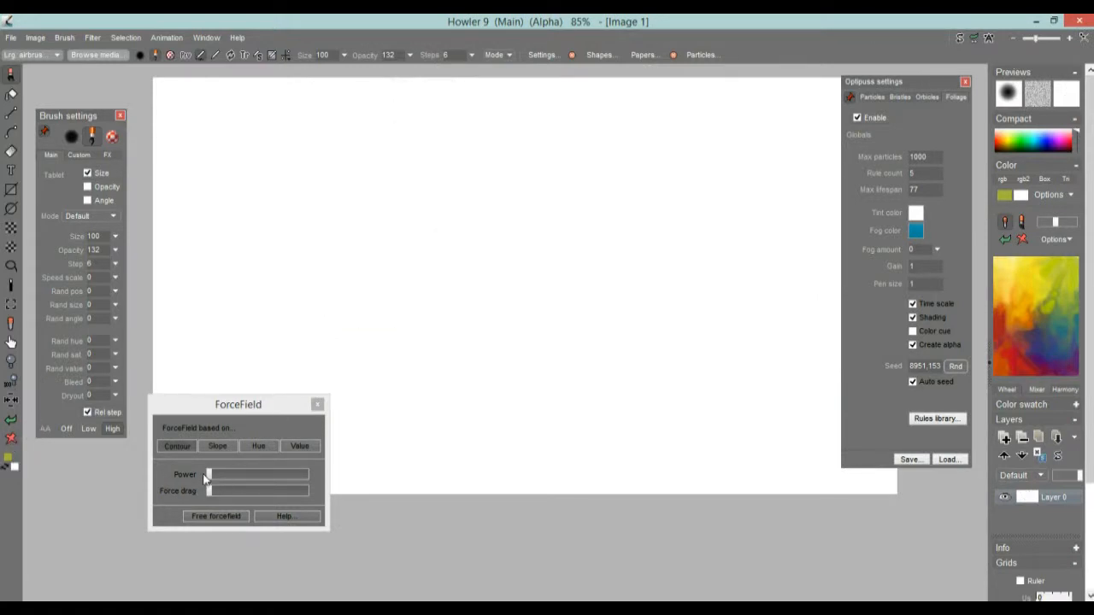
click(180, 446)
click(213, 447)
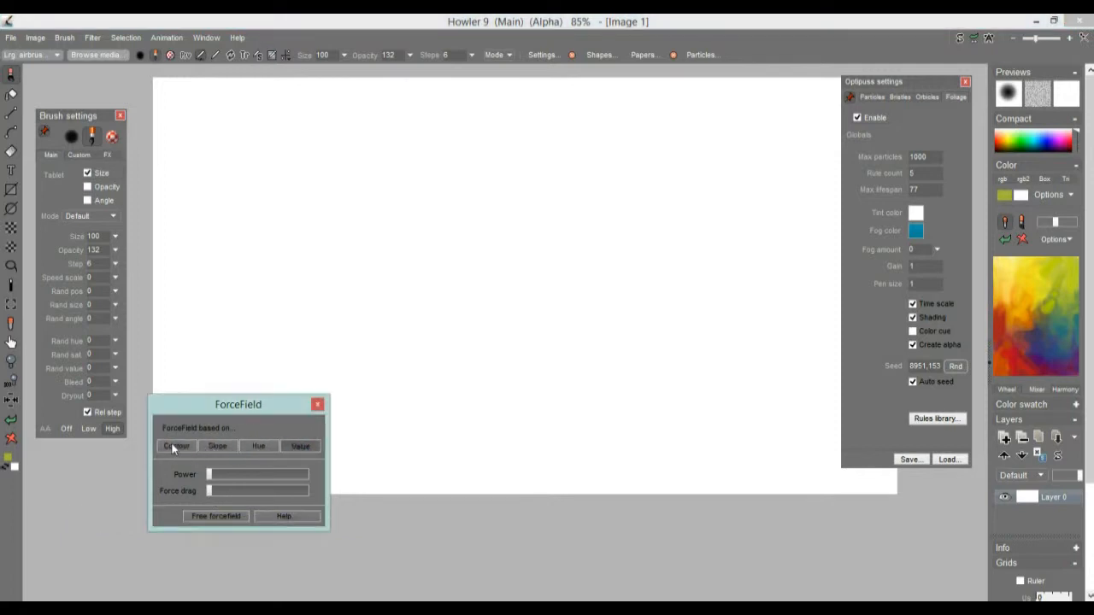
click(305, 446)
click(302, 446)
click(176, 446)
Turn off the Foliage brush's Create alpha option and remove the existing alpha from the image
drag(227, 299, 237, 260)
key(ctrl+z)
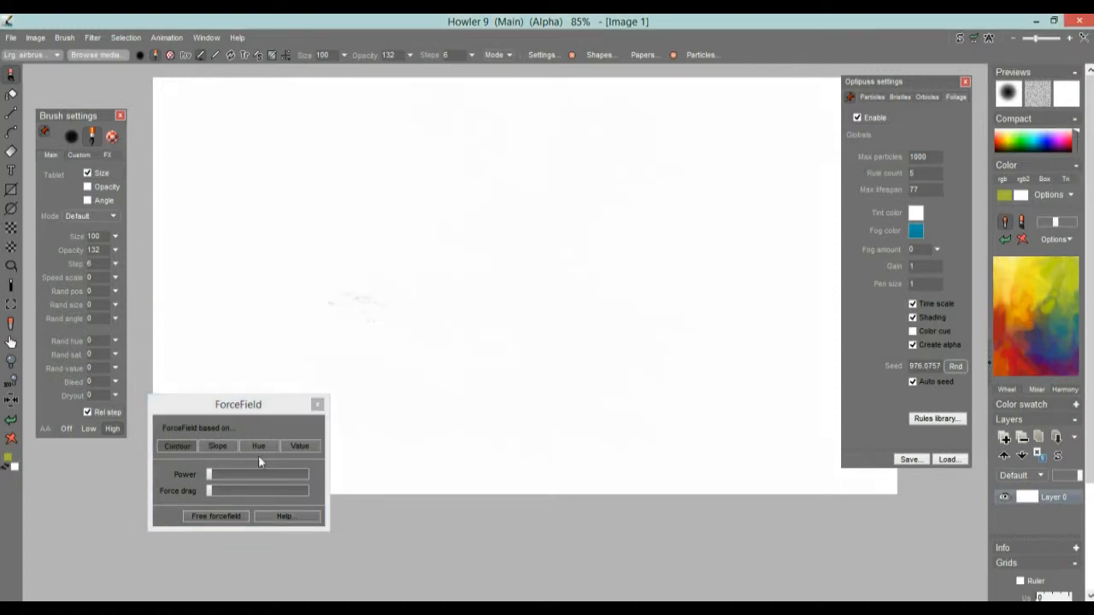
click(912, 345)
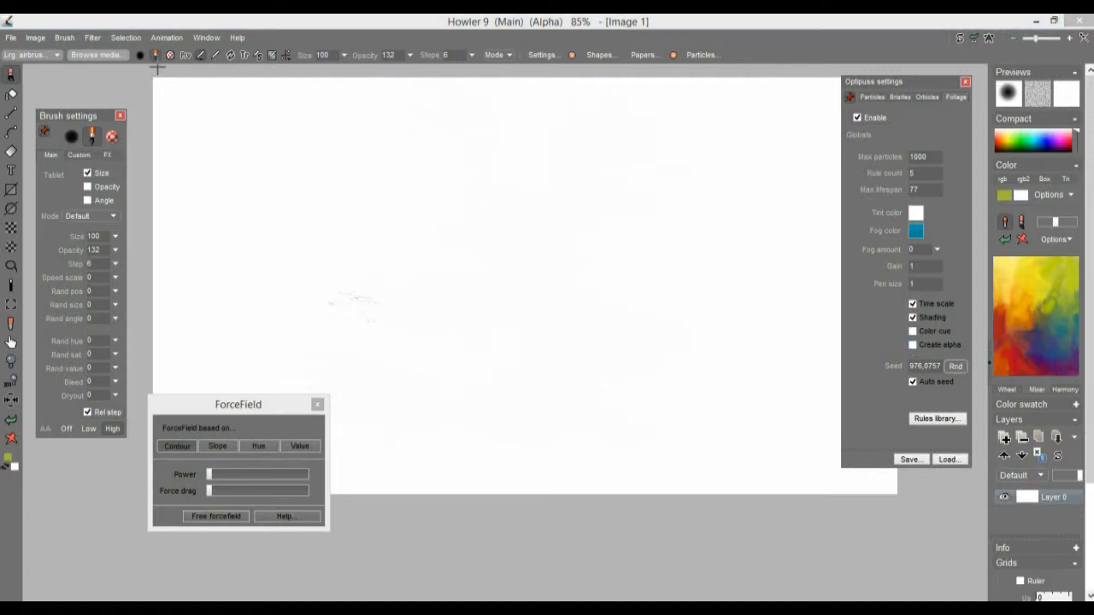
click(126, 37)
click(156, 44)
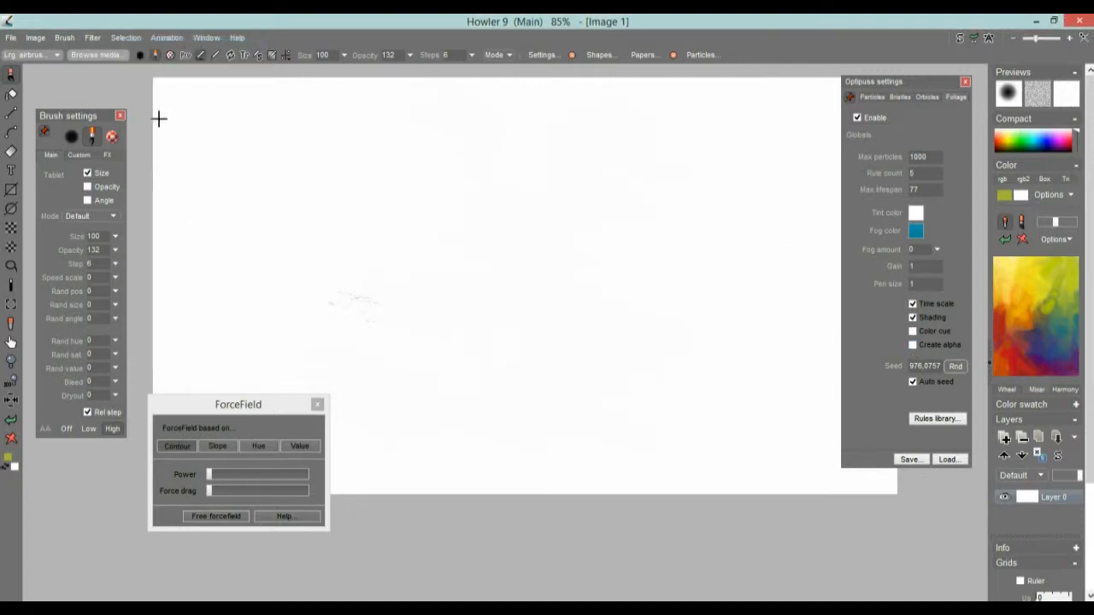
Paint three branching plants side by side across the canvas, raising the forcefield Power before the second and third
drag(225, 322, 251, 166)
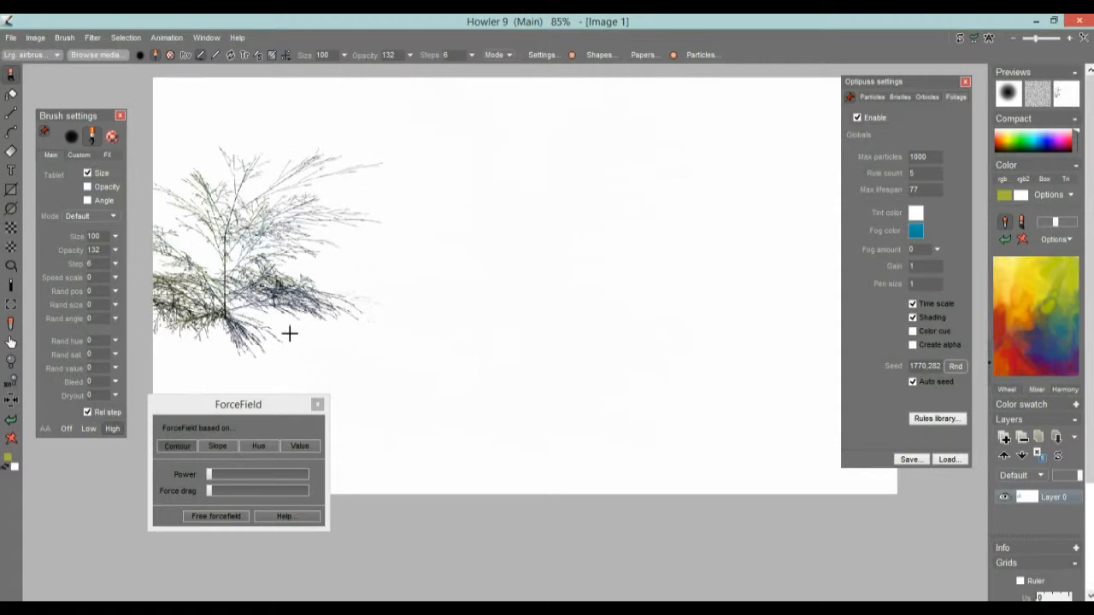
click(223, 475)
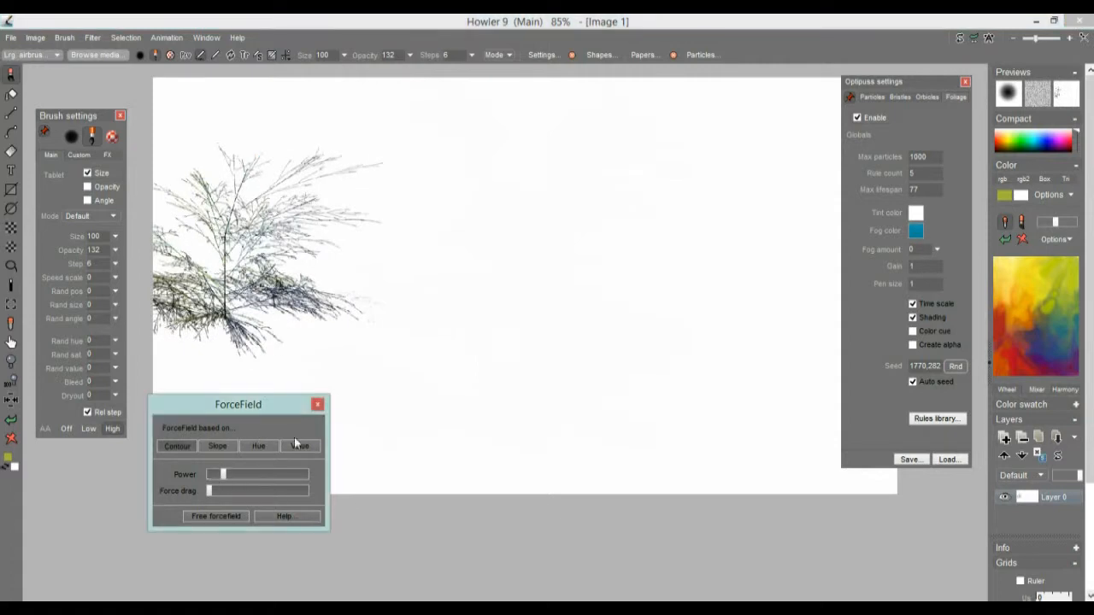
mouse_move(438, 324)
mouse_down()
mouse_move(449, 179)
mouse_move(502, 312)
mouse_up()
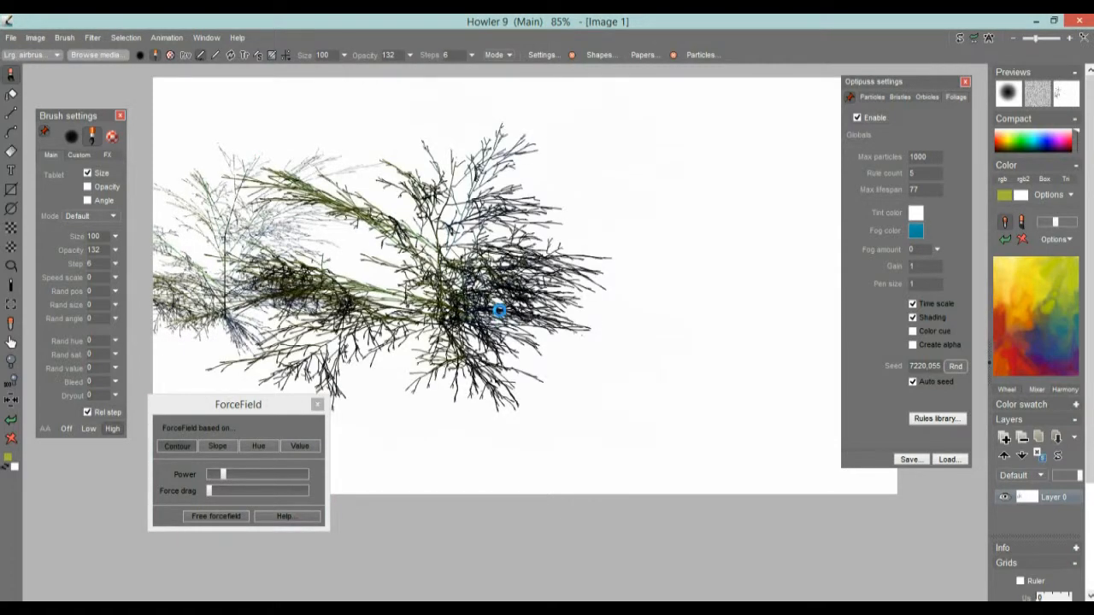
click(243, 473)
drag(688, 311, 700, 178)
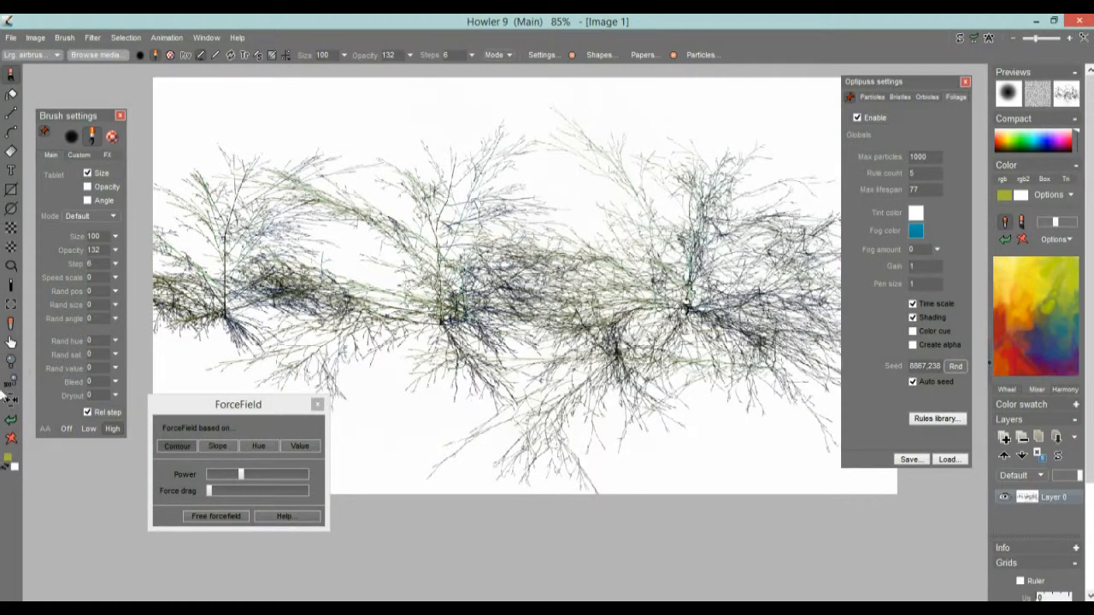
Clear the canvas and paint one plant near its lower-left part and another above its middle
click(11, 439)
drag(283, 363, 290, 269)
drag(550, 224, 549, 225)
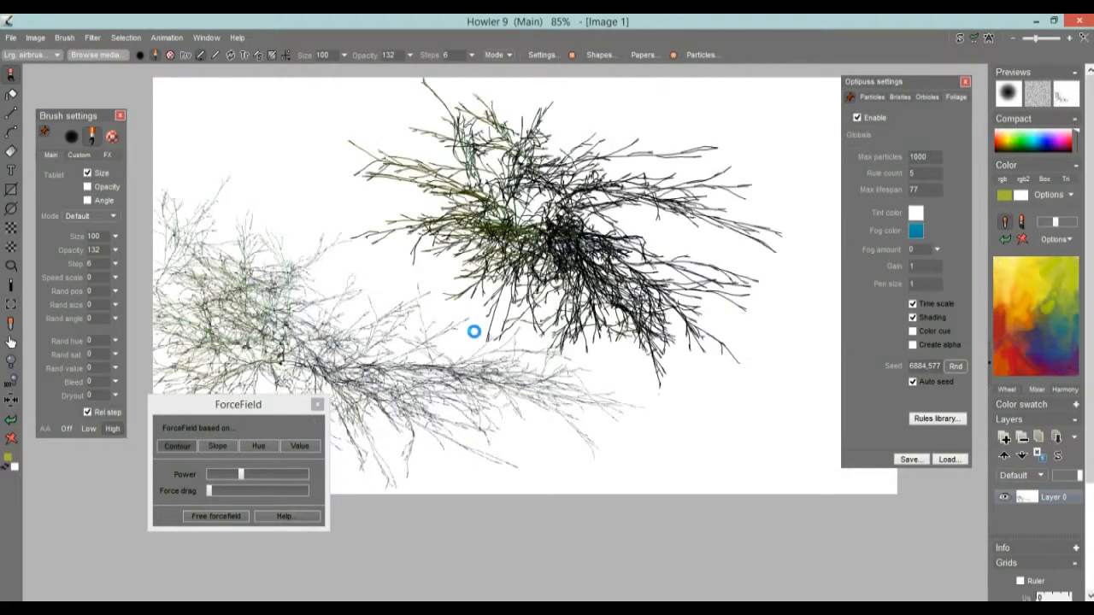
Clear the canvas and paint two large spreading plants, raising the forcefield Power further before each
click(11, 438)
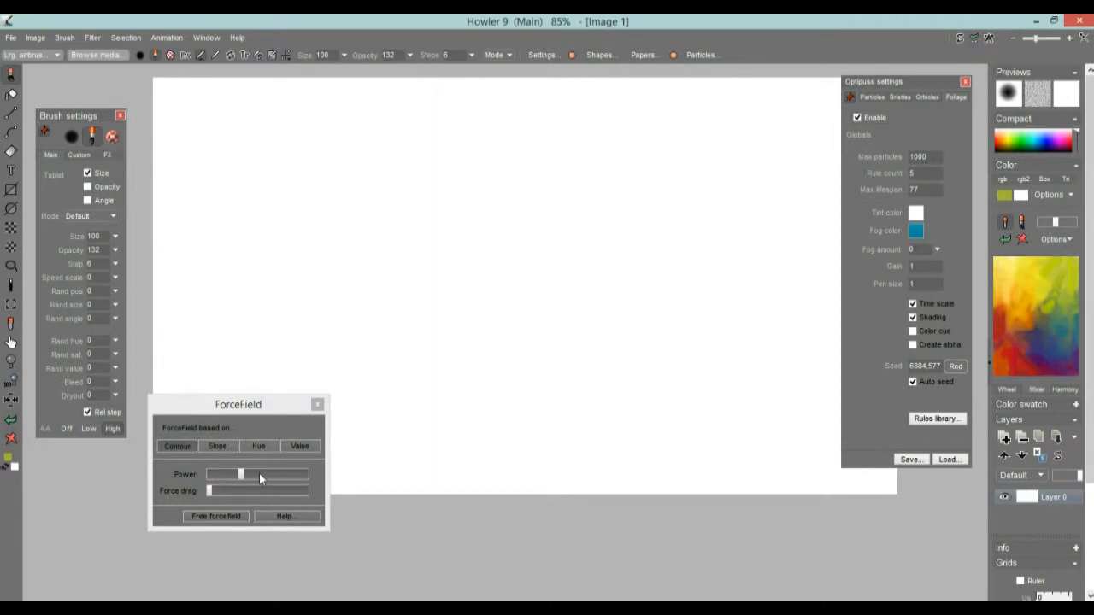
drag(260, 475, 266, 474)
mouse_move(284, 225)
mouse_down()
mouse_move(258, 224)
mouse_move(311, 262)
mouse_up()
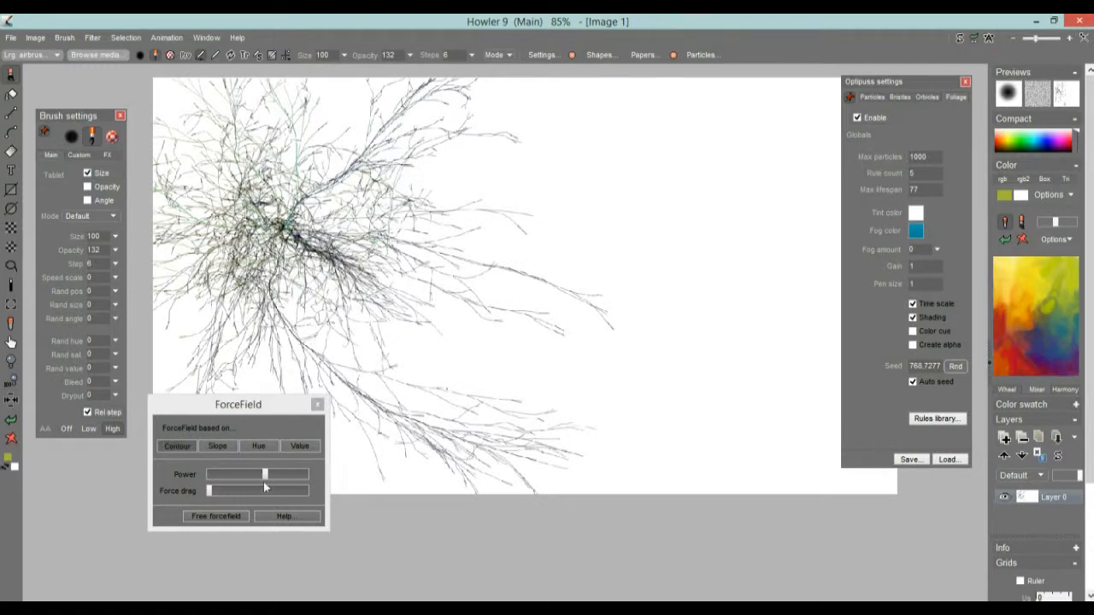
click(286, 475)
drag(672, 252, 589, 362)
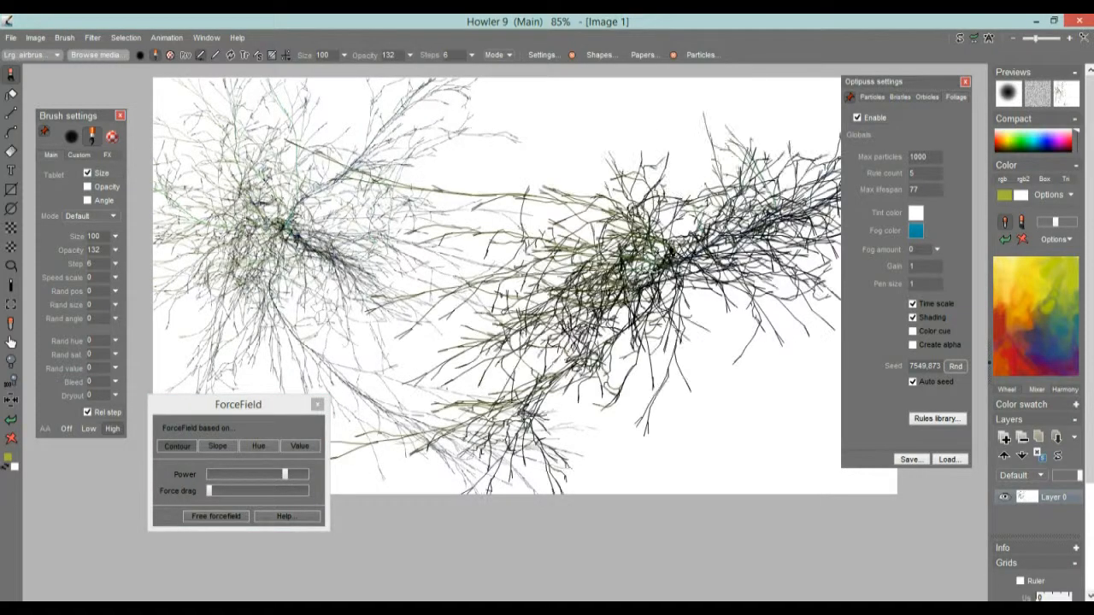
Clear the canvas and paint four overlapping plants whose branches spread out from the canvas's upper-left corner
click(11, 437)
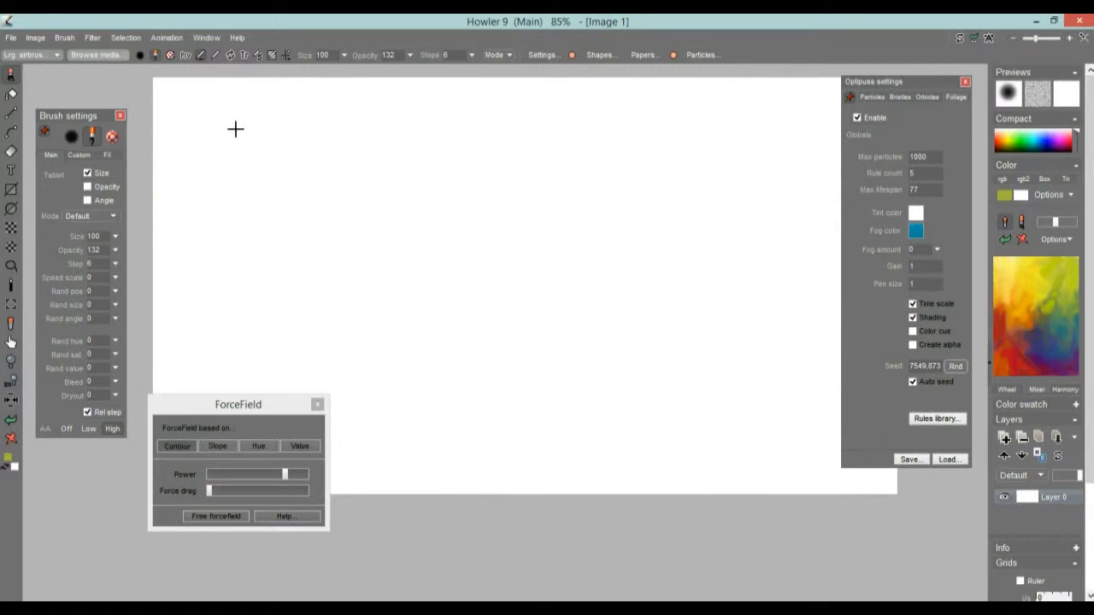
click(179, 92)
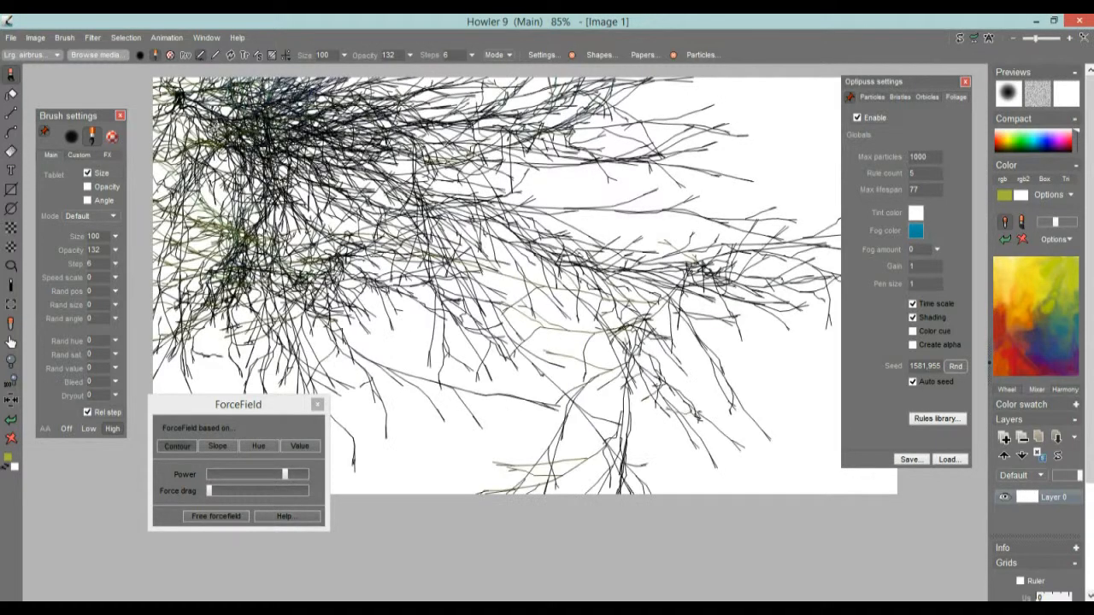
click(208, 175)
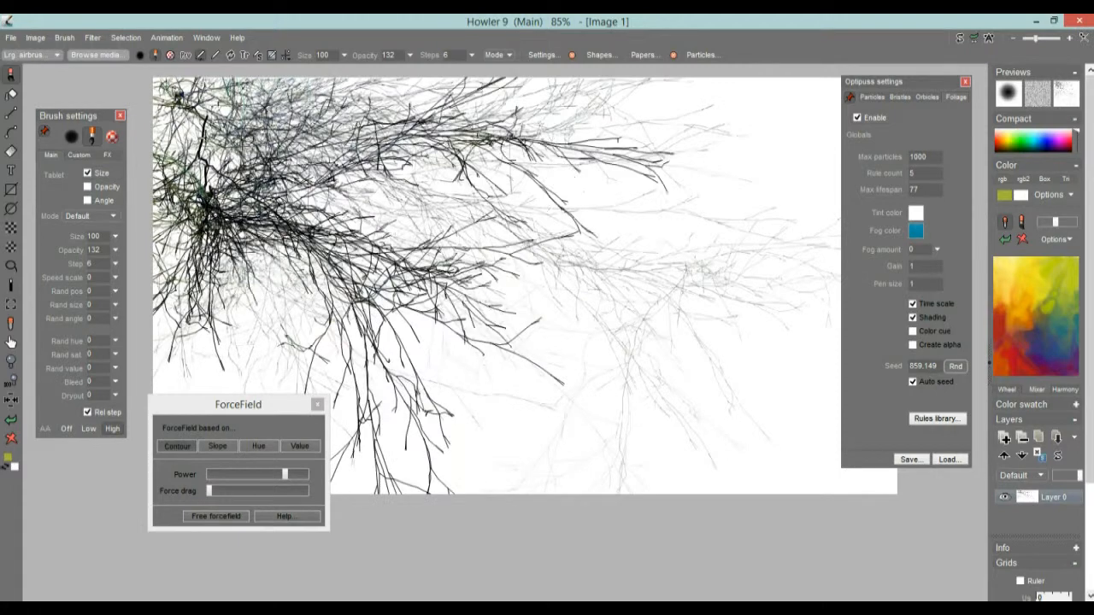
click(185, 125)
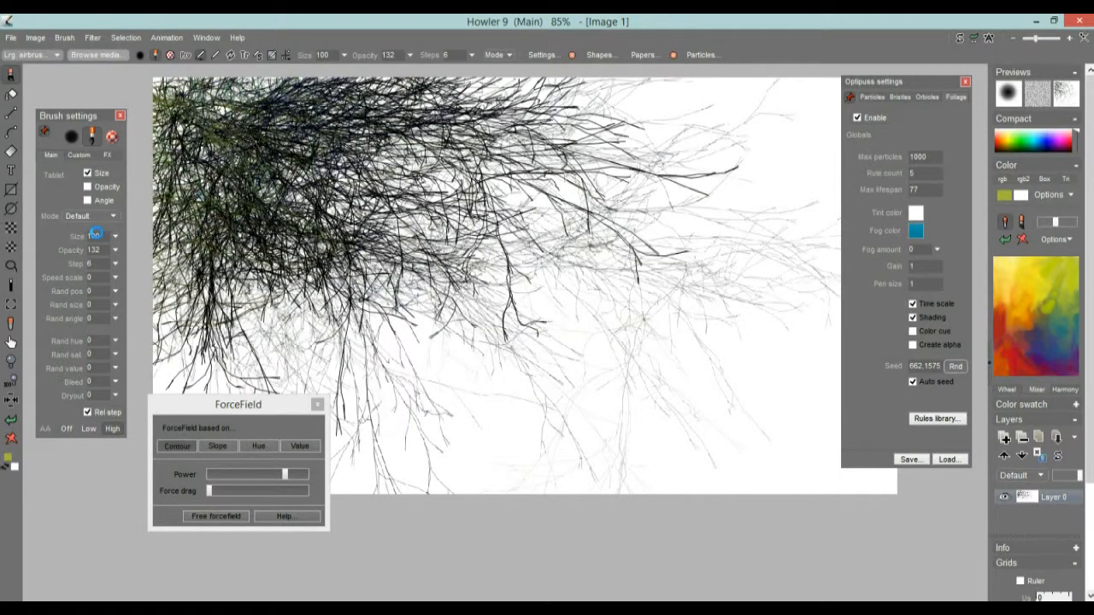
click(146, 94)
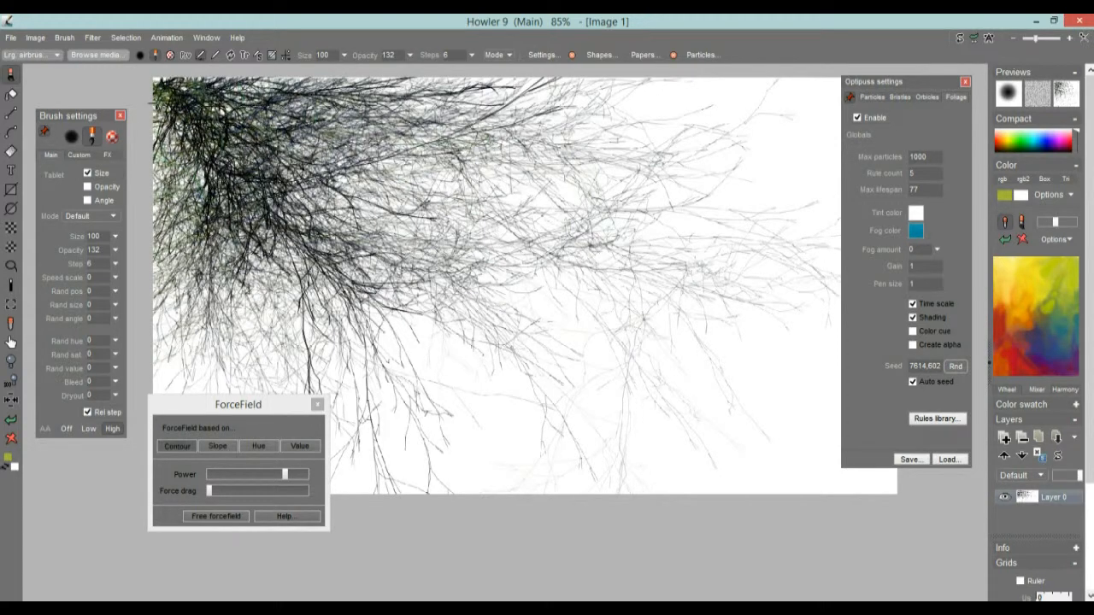
Render the branches as 3D terrain with Puppy Ray, keeping its dialog off the image centre and moving the camera to a closer view
click(92, 40)
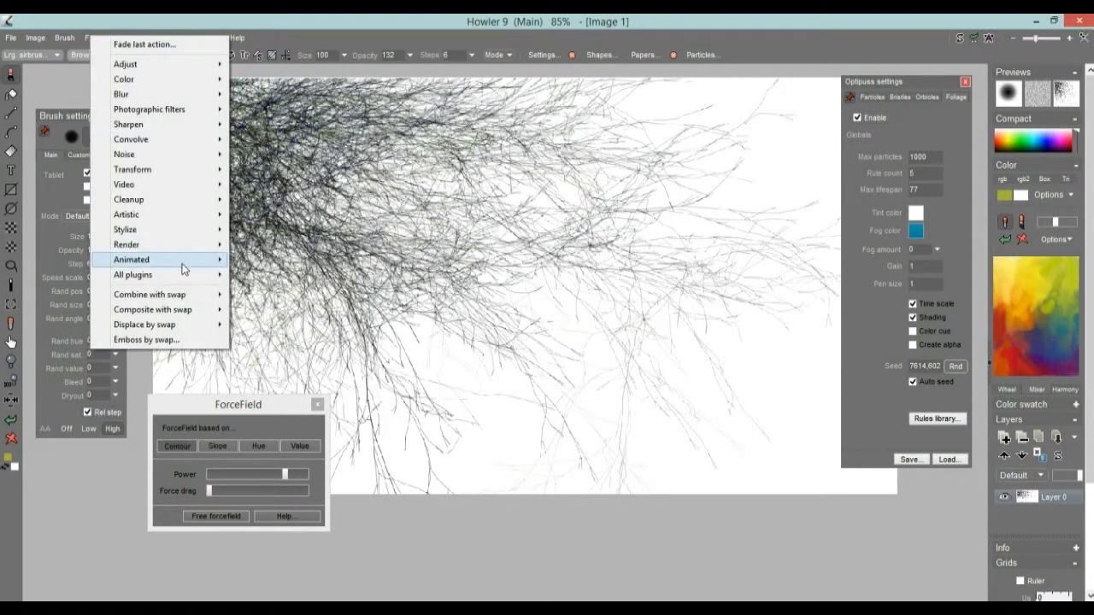
mouse_move(193, 170)
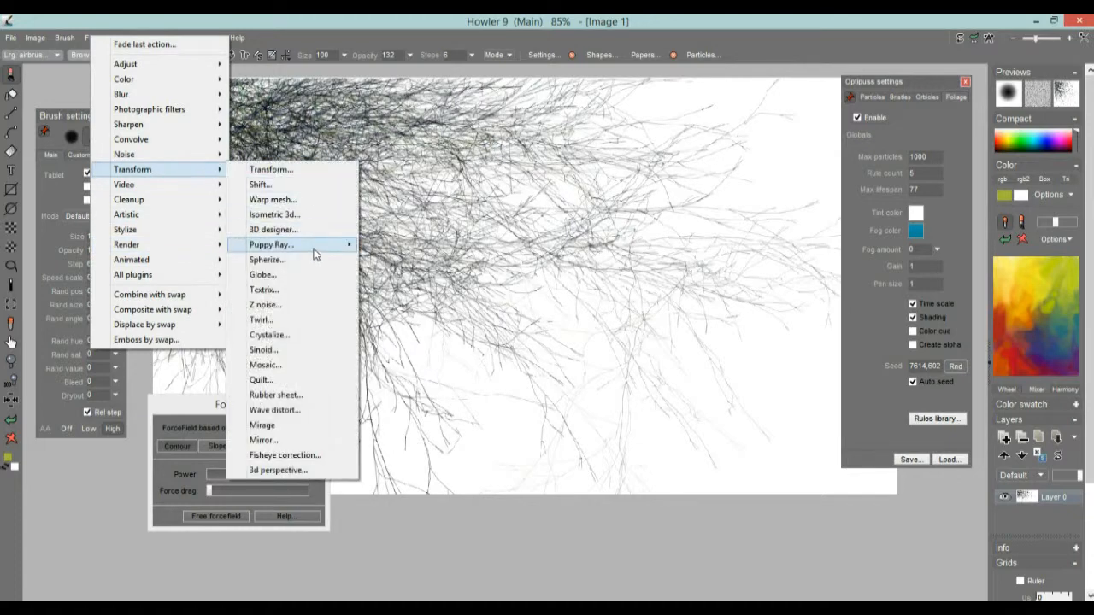
mouse_move(313, 246)
click(421, 262)
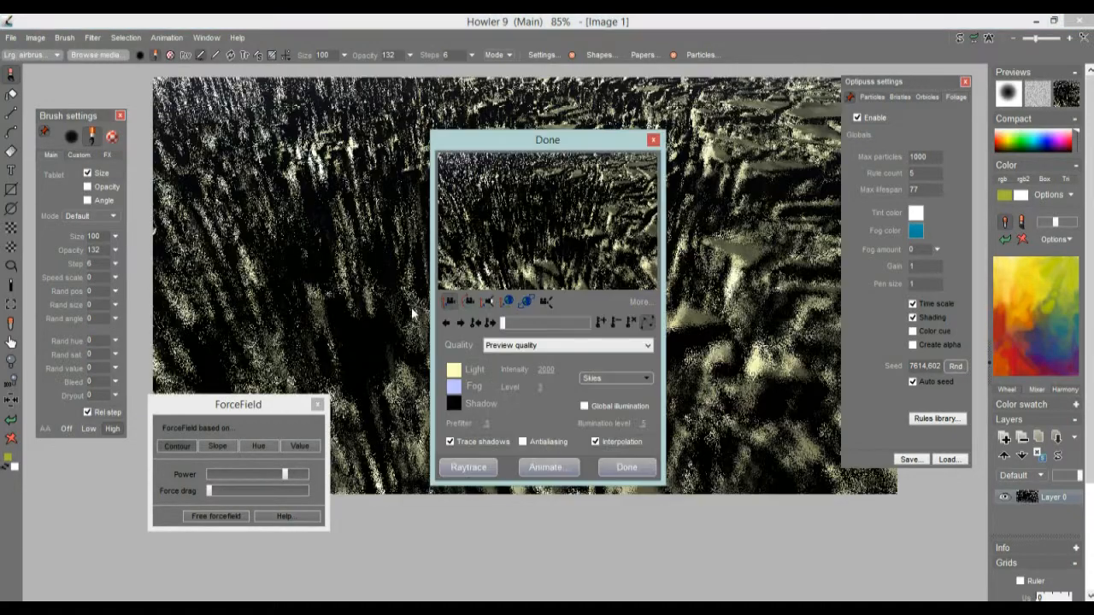
drag(527, 146, 187, 201)
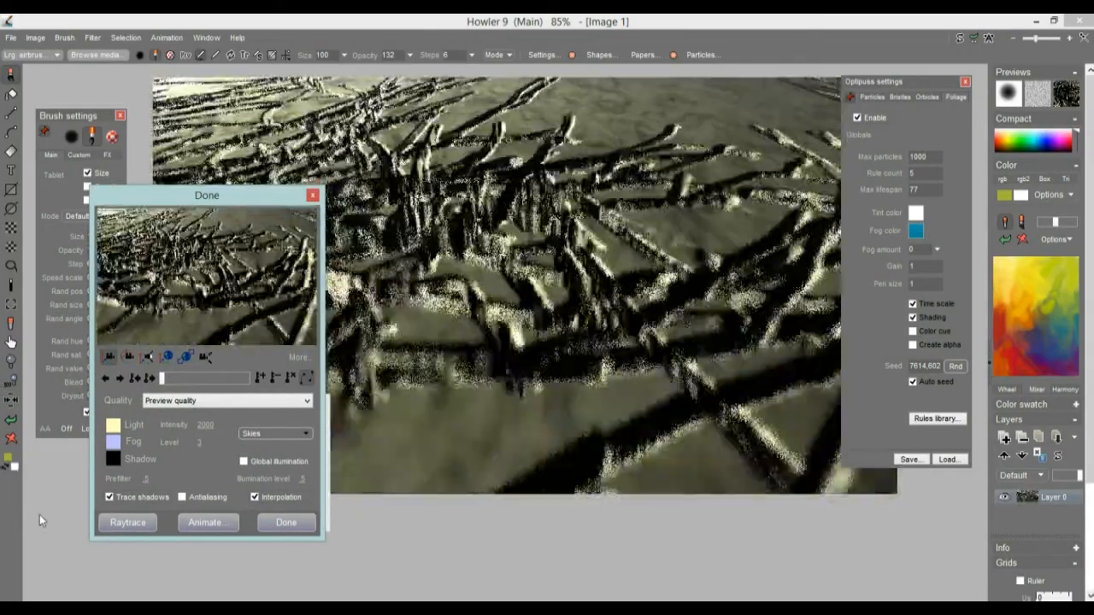
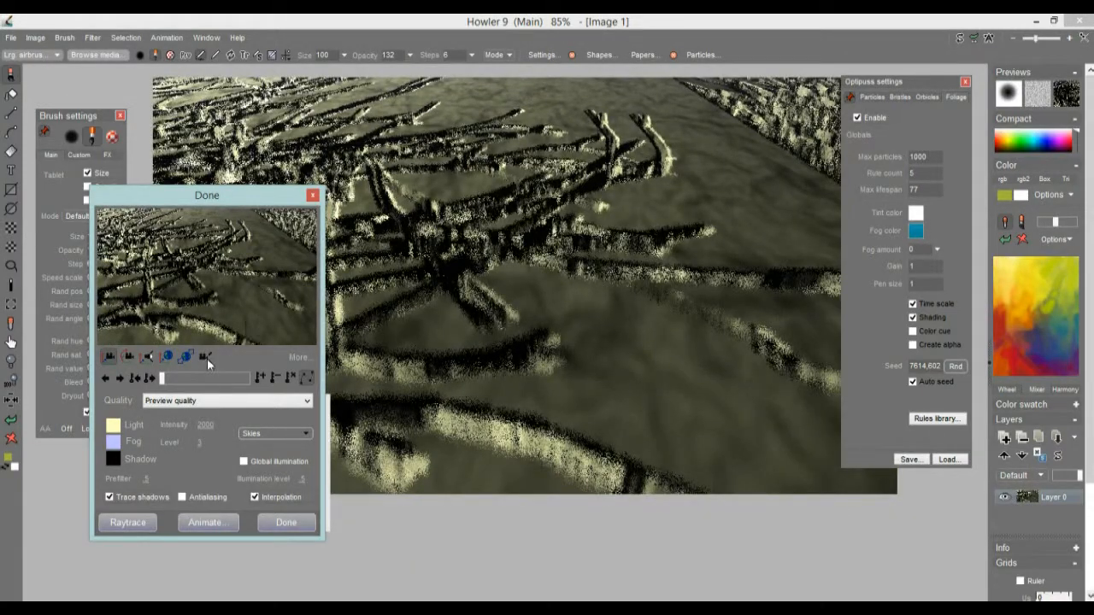
Try the Final render quality for the terrain and settle on Medium quality
click(240, 401)
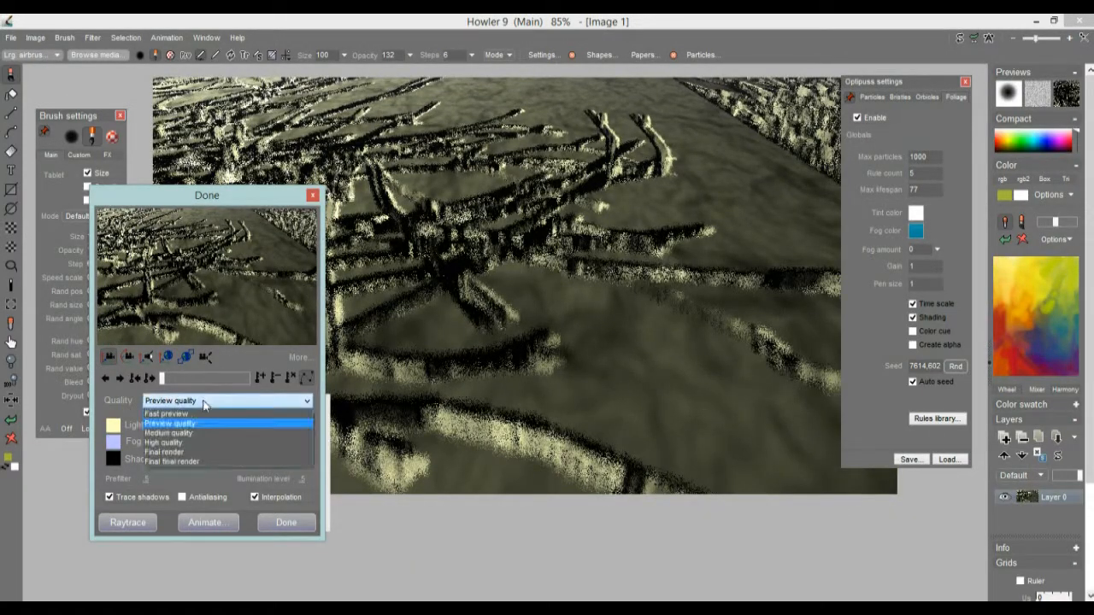
click(190, 449)
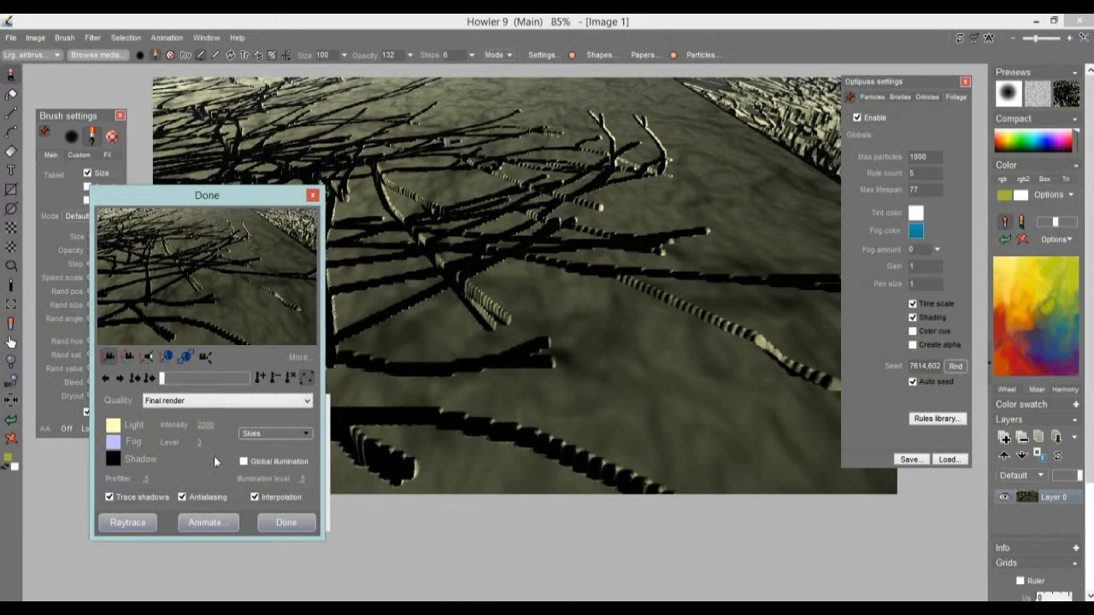
click(180, 401)
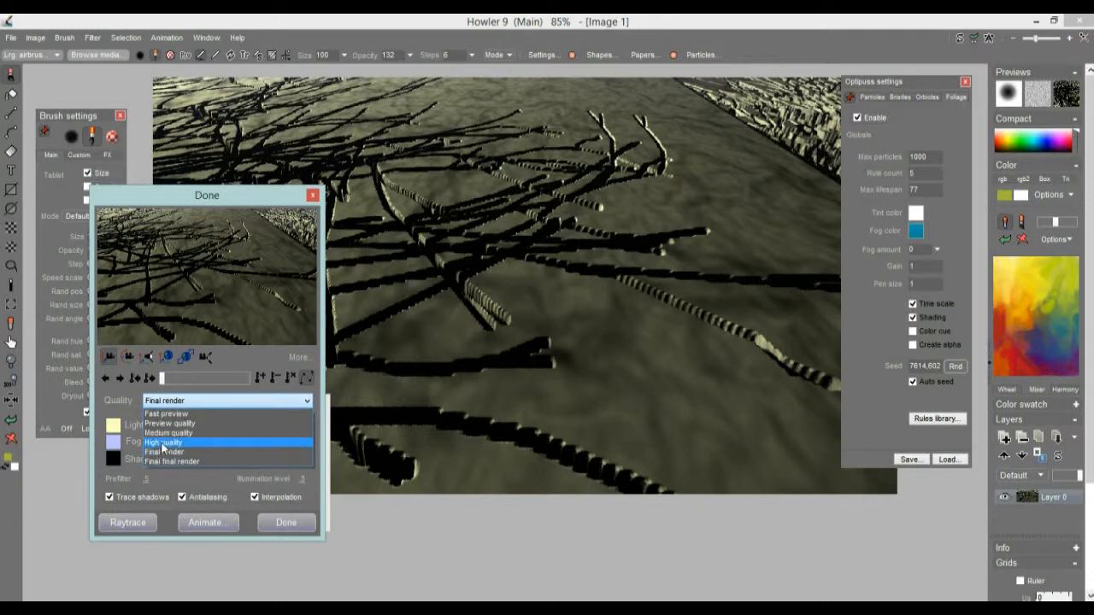
click(167, 434)
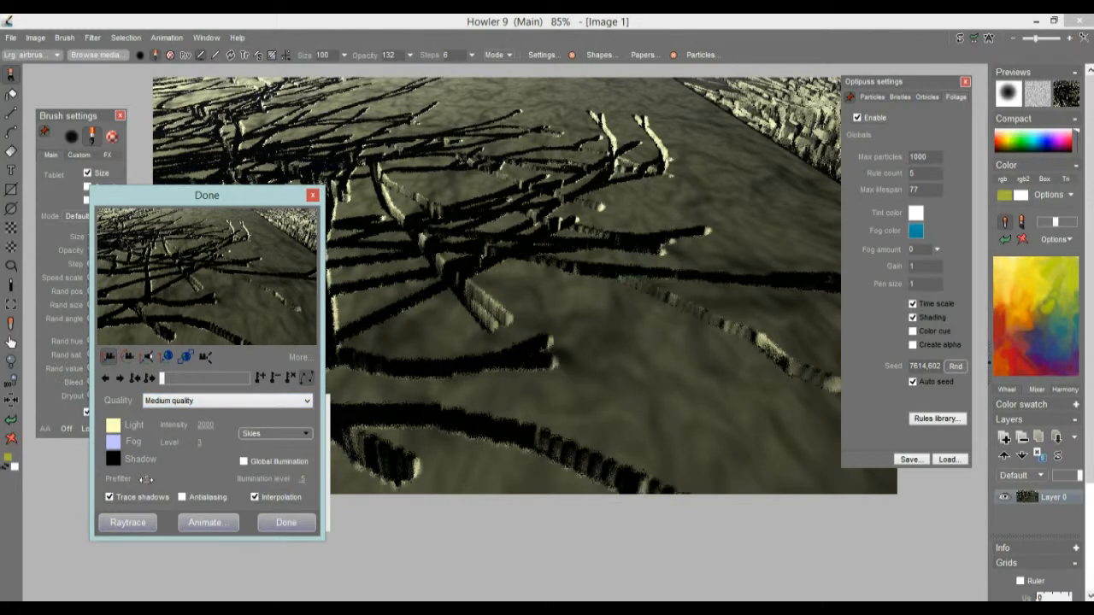
Set the terrain's Prefilter to 1, choose a Skies preset, and enable Global illumination
drag(148, 478, 353, 467)
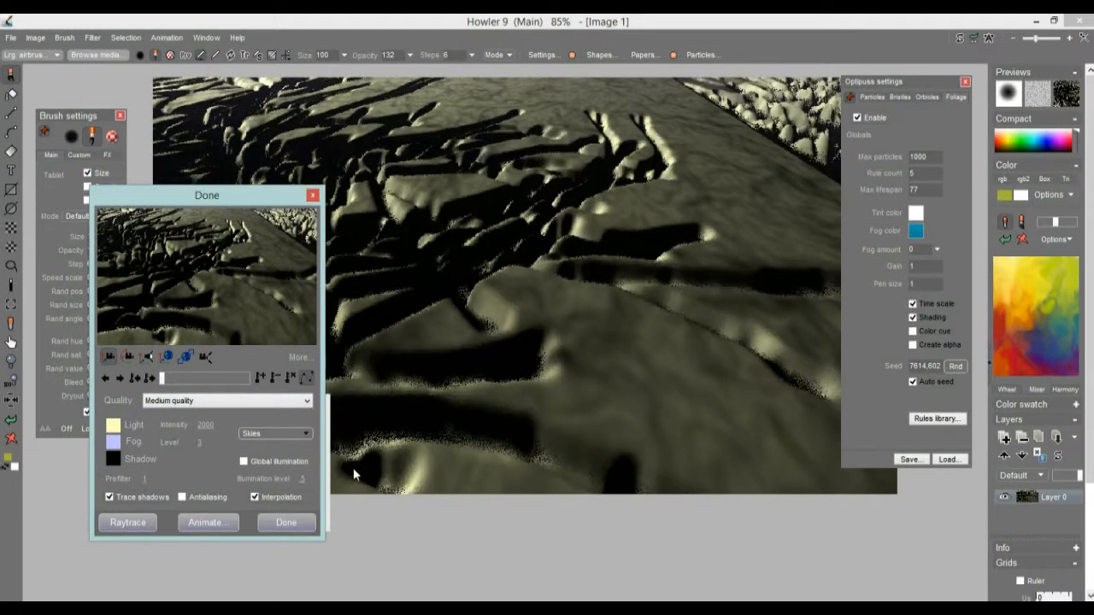
click(277, 433)
click(304, 492)
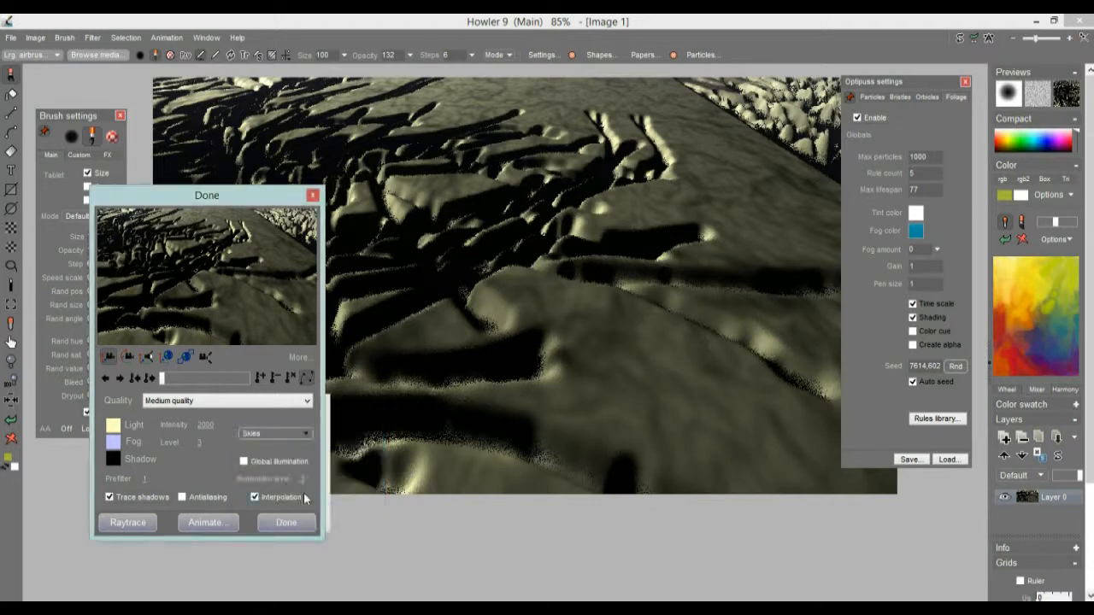
click(243, 462)
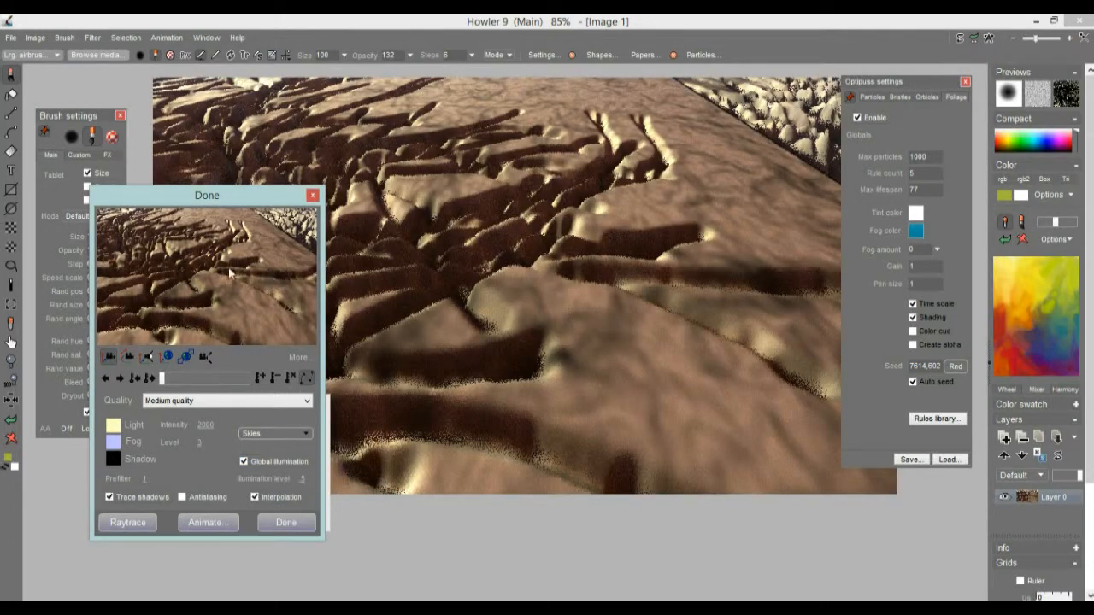
Move the camera across the terrain and rotate it to look over the spiky relief toward the horizon
drag(226, 224, 837, 248)
click(127, 357)
drag(121, 275, 423, 243)
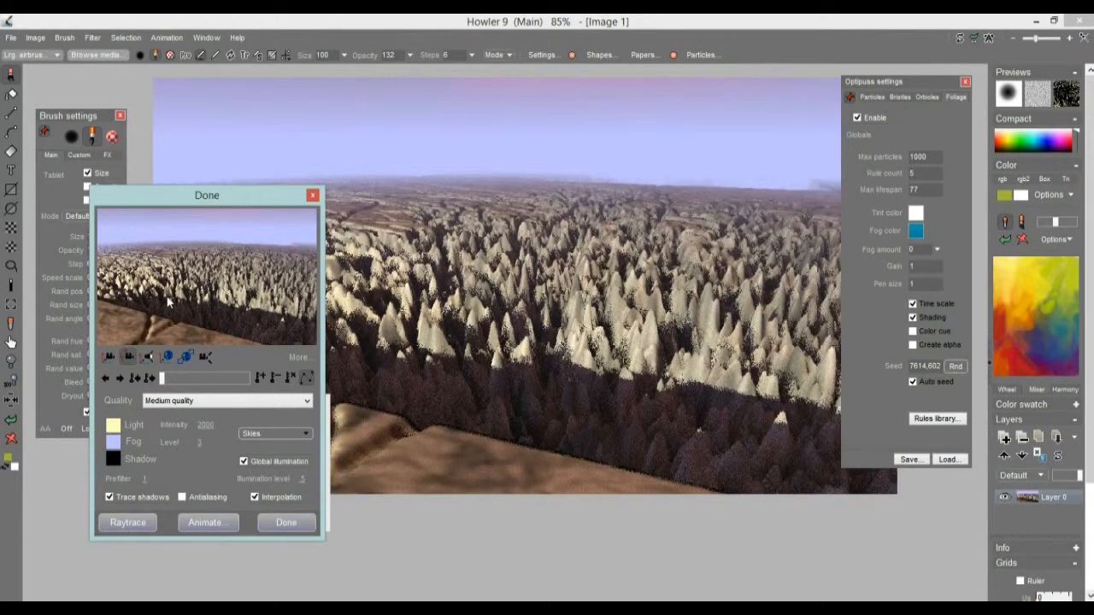
Reposition the light to change how the branch-shaped ridges are lit and shadowed
click(149, 357)
drag(546, 286, 512, 278)
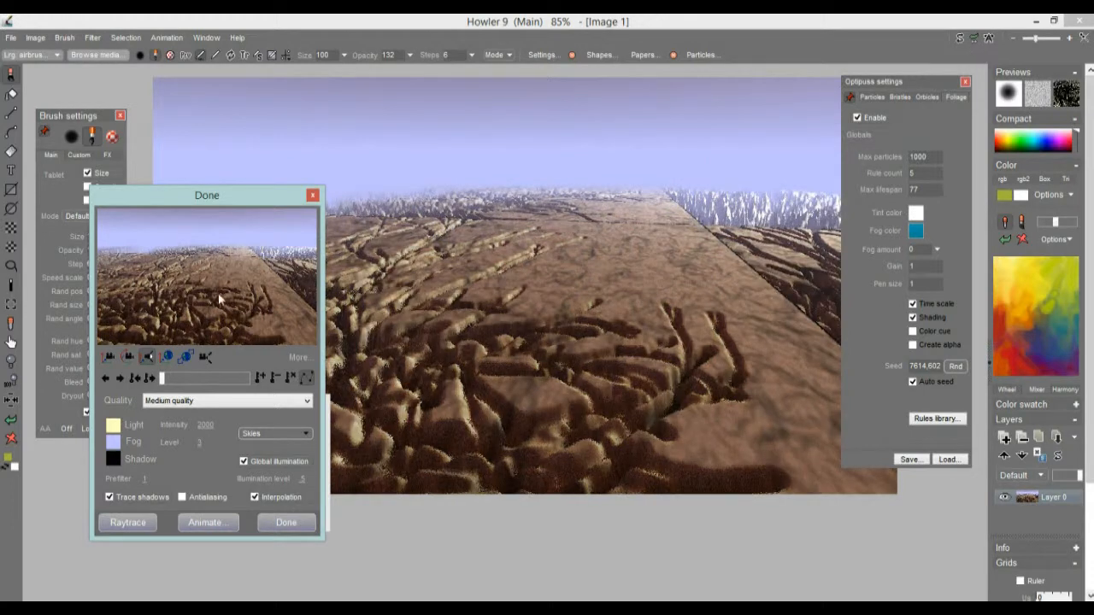
drag(171, 290, 168, 290)
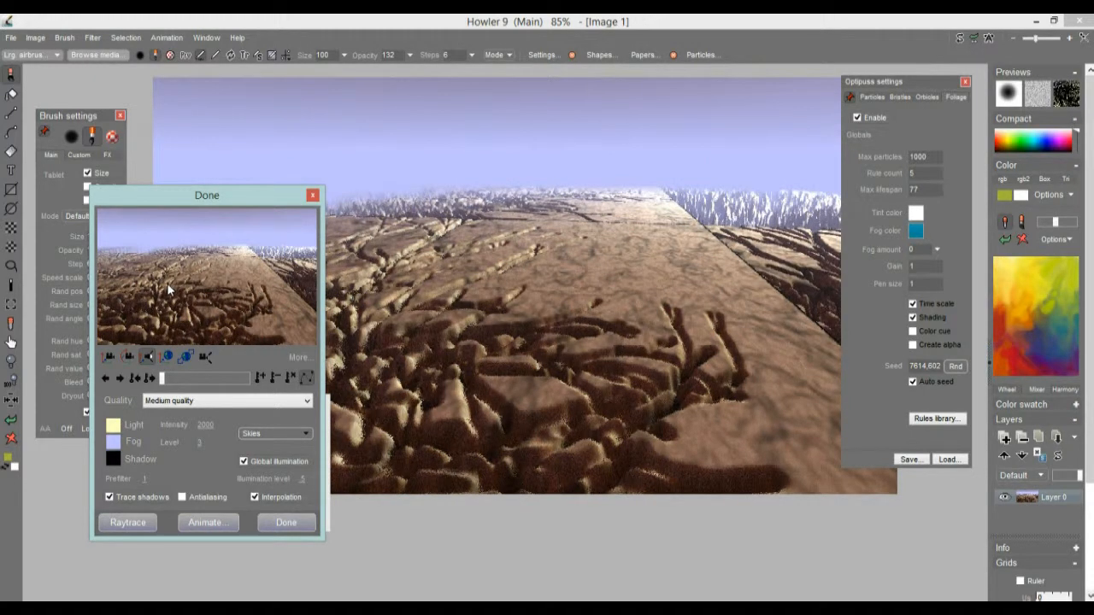
Rotate the camera to look across the rocky ridges and expand the additional camera, light, world and render settings
click(125, 358)
mouse_move(163, 286)
mouse_down()
mouse_move(97, 280)
mouse_move(423, 237)
mouse_move(430, 246)
mouse_move(387, 245)
mouse_up()
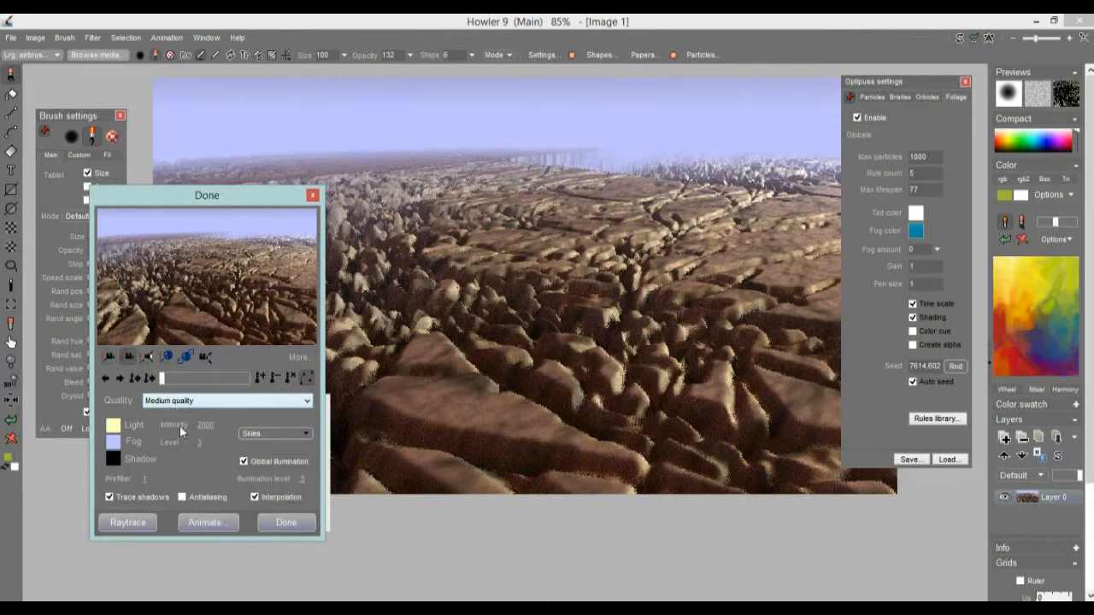
click(301, 358)
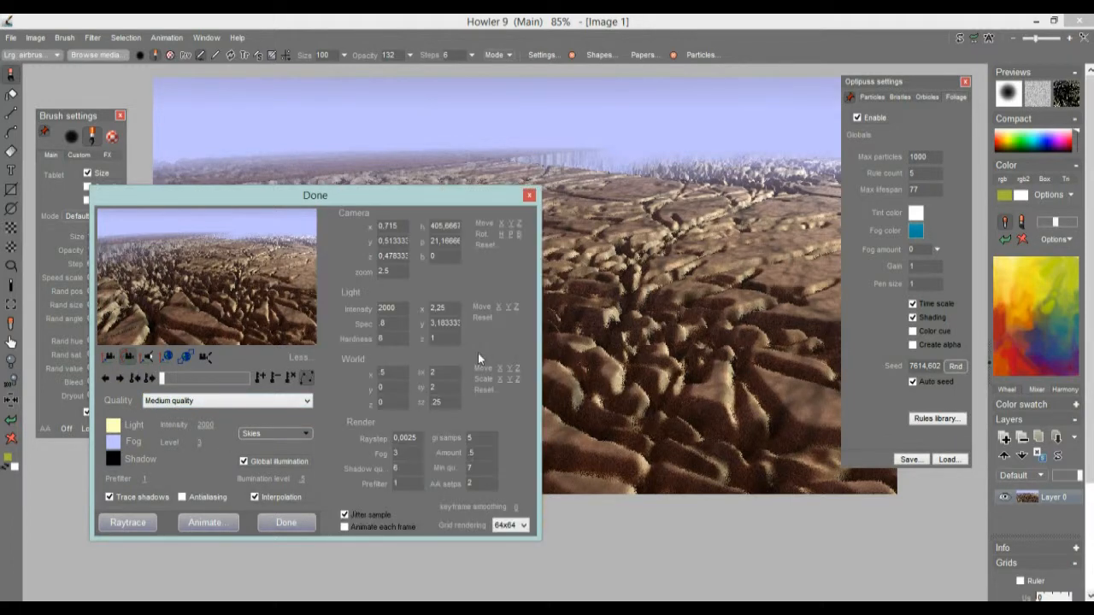
Flatten the terrain by scaling the world's height to 0.05, set Prefilter to 0.6, and collapse the additional render settings
drag(418, 202, 379, 228)
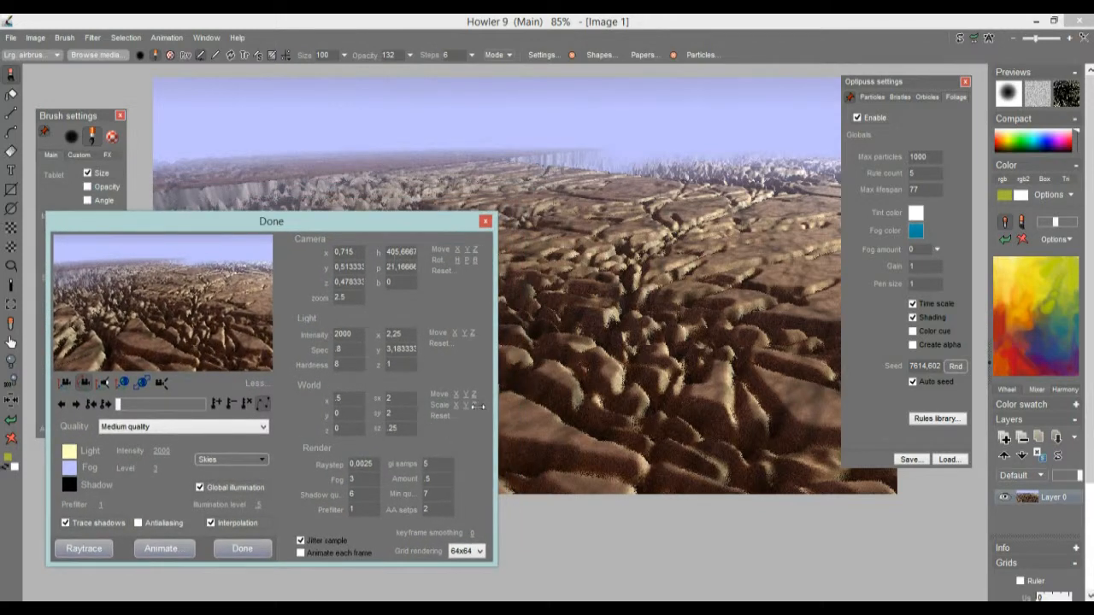
mouse_move(475, 407)
mouse_down()
mouse_move(462, 408)
mouse_move(487, 410)
mouse_move(465, 426)
mouse_up()
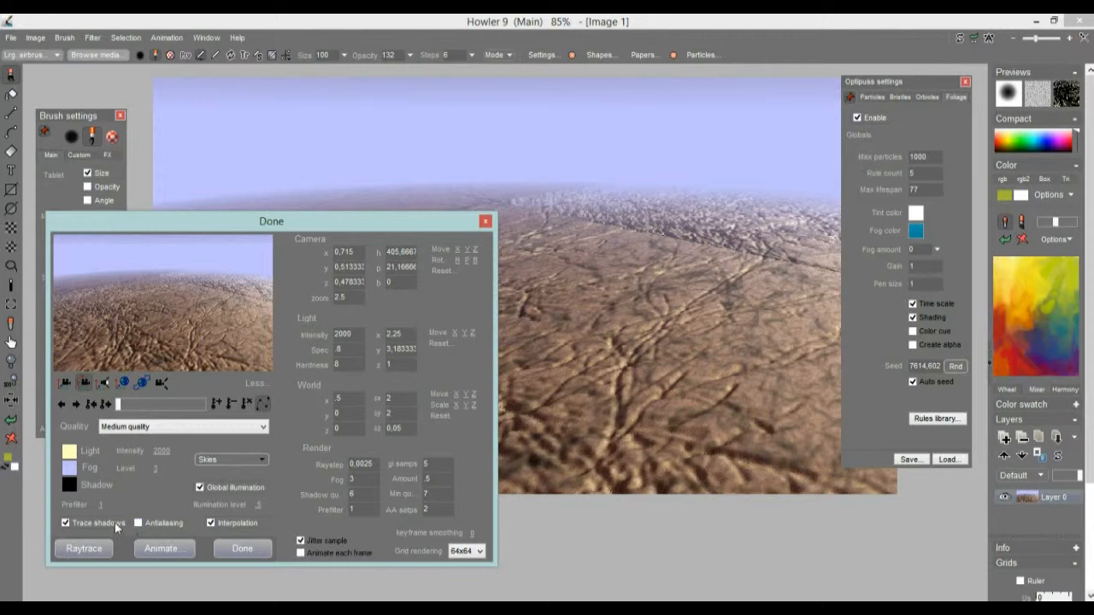
drag(101, 508, 17, 505)
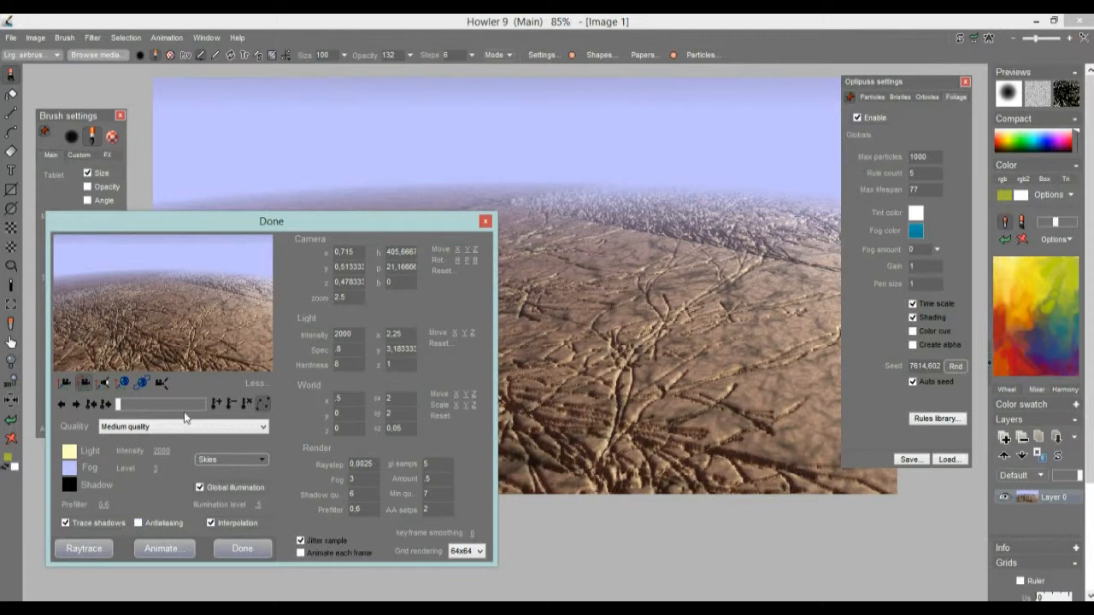
click(255, 383)
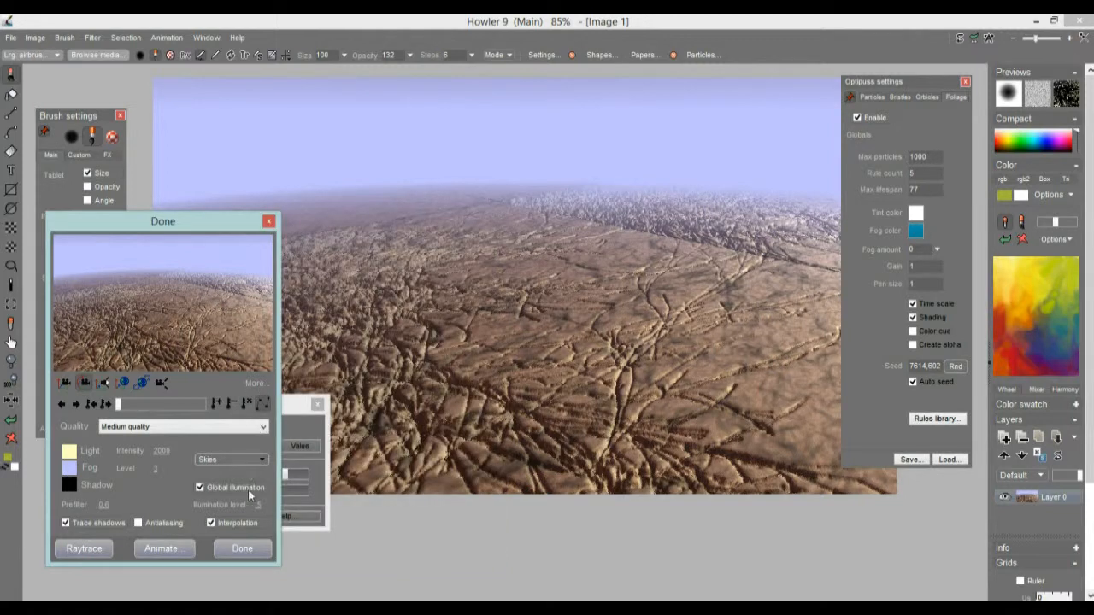
Set the terrain render quality to Final render and accept the render onto the image
click(149, 427)
click(146, 480)
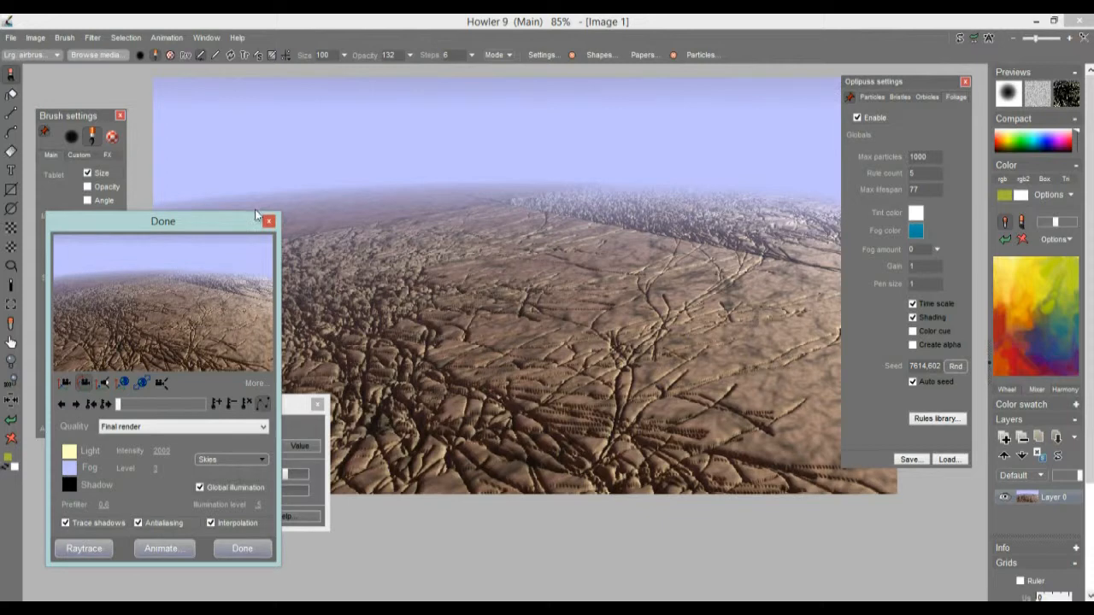
click(242, 548)
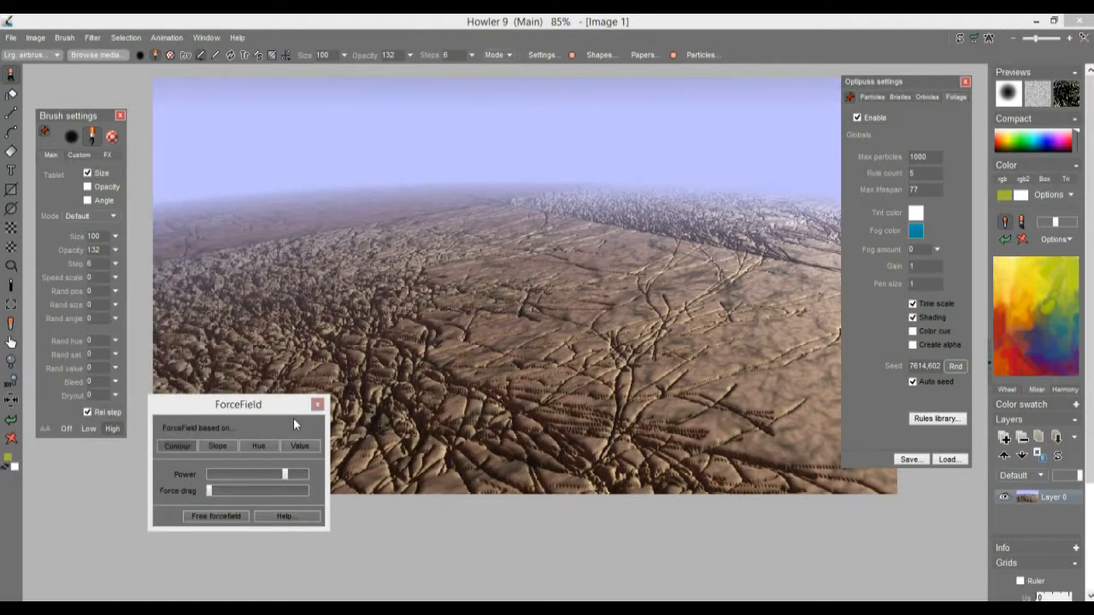
Move the ForceField settings away from the rendered terrain and clear the image to white
drag(275, 404, 183, 446)
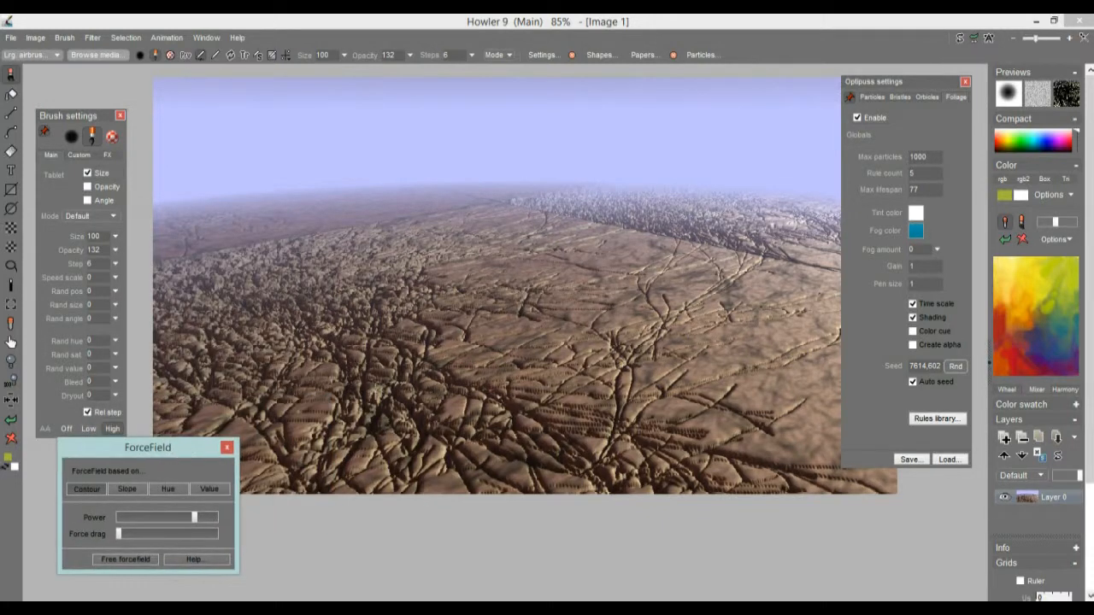
scroll(528, 300, up, 3)
scroll(646, 315, down, 3)
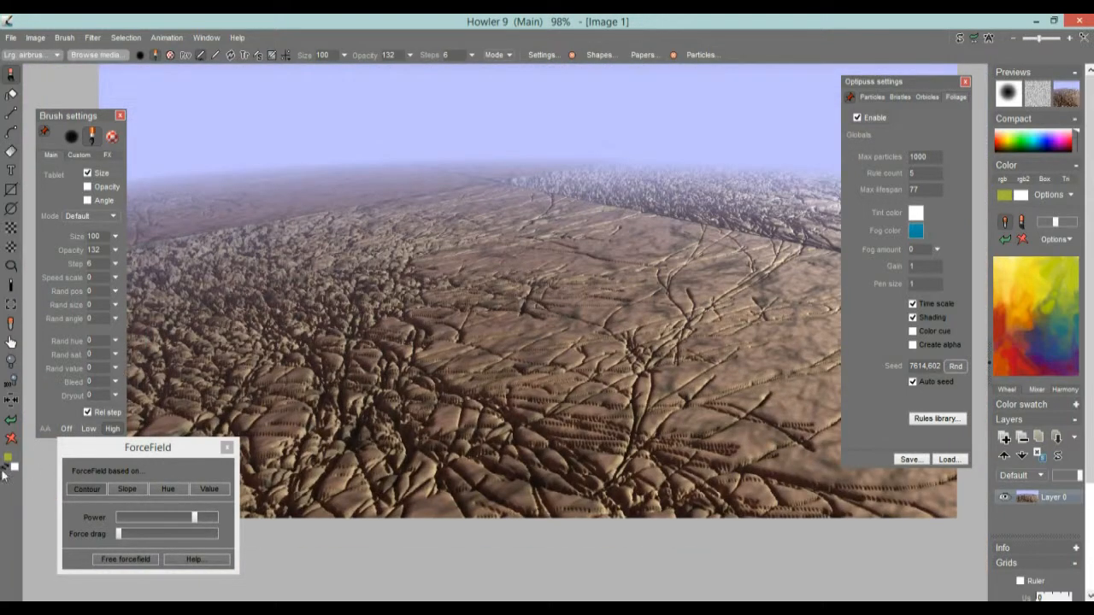
click(10, 439)
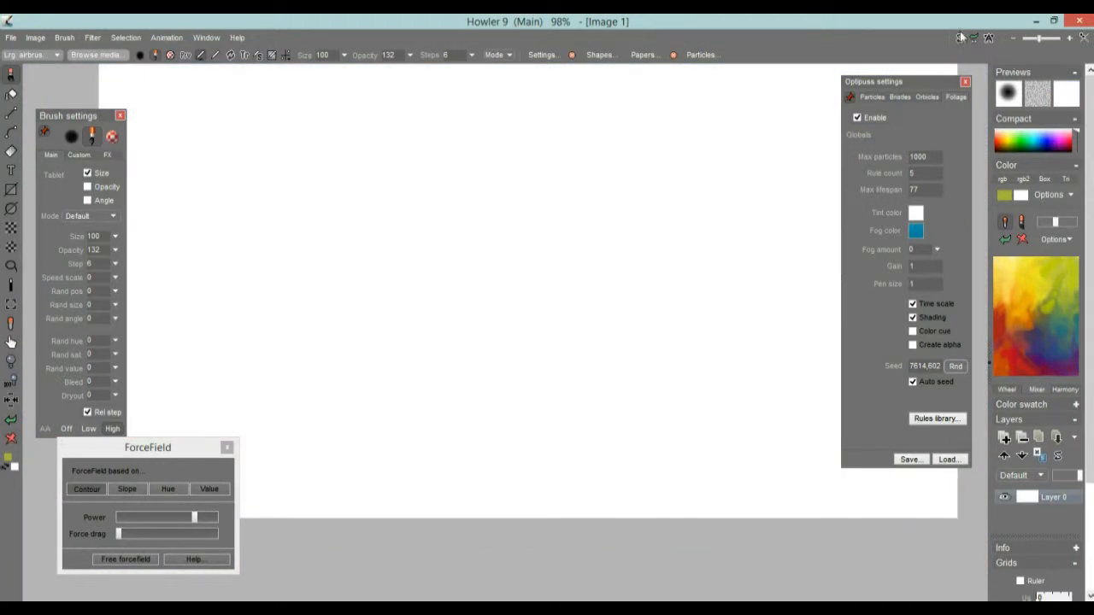
Raise the forcefield Power to its maximum, painting one branch spray before the final increase and another after it
drag(202, 521, 209, 514)
drag(316, 423, 329, 345)
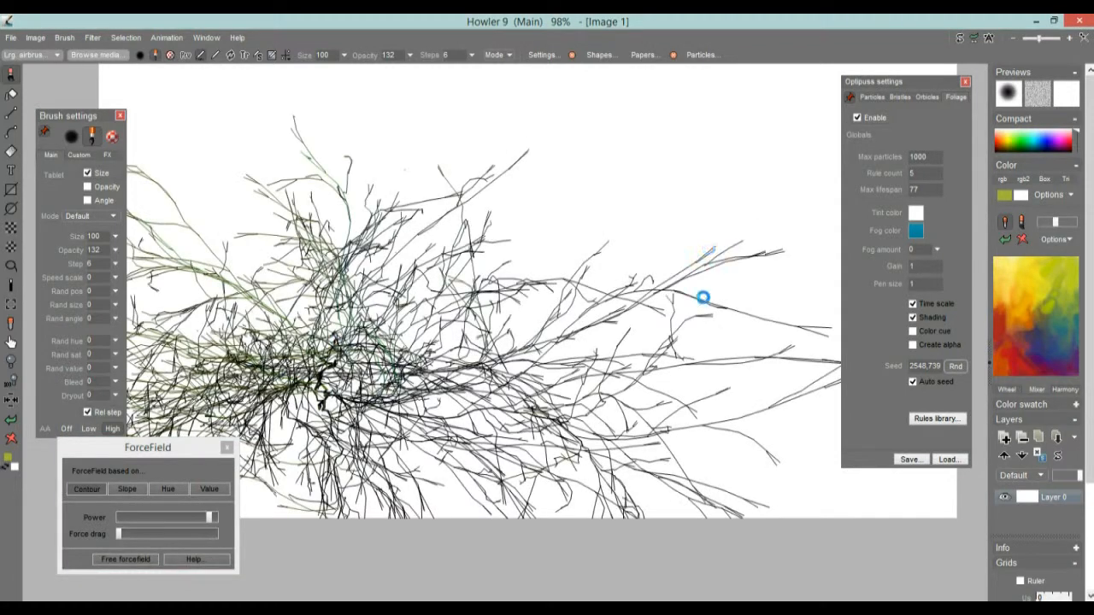
click(219, 518)
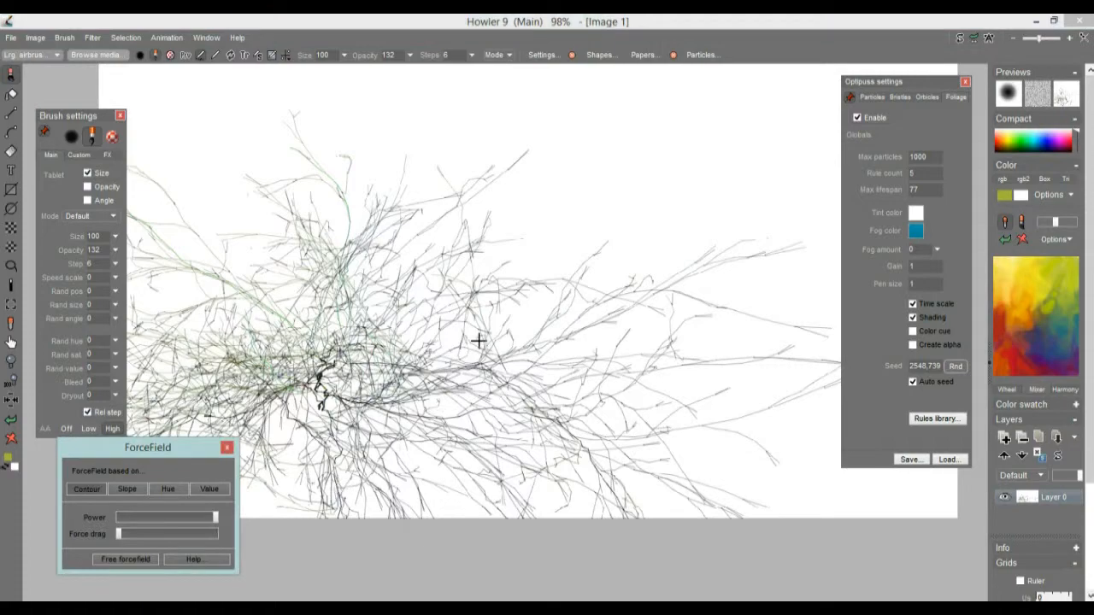
drag(481, 341, 483, 317)
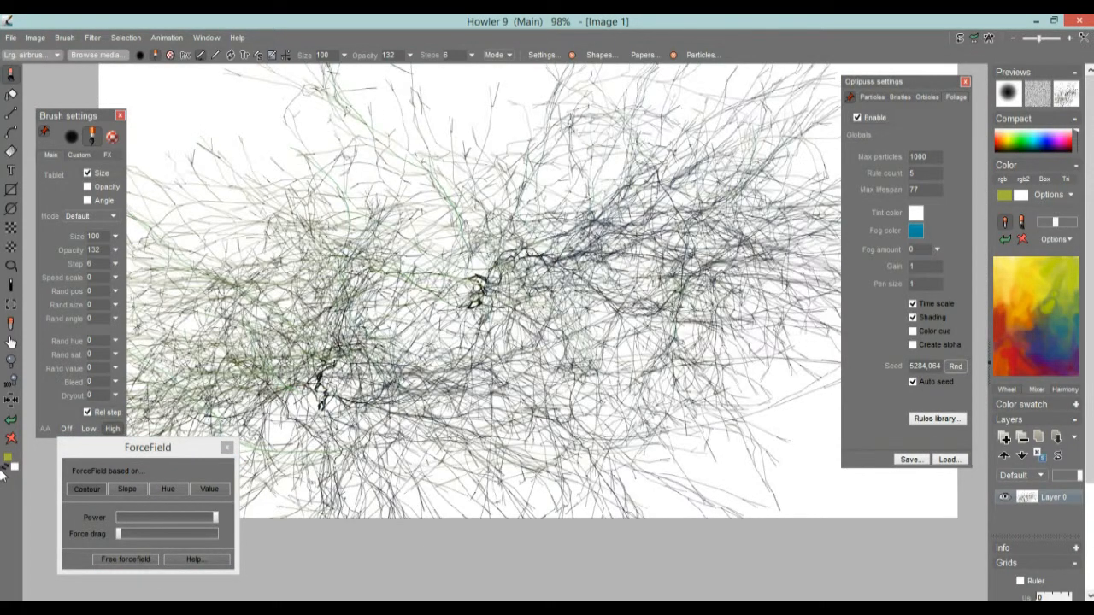
Clear the canvas, paint one branch spray near its centre, and briefly overlay the swap image to compare with the forcefield's texture
click(11, 438)
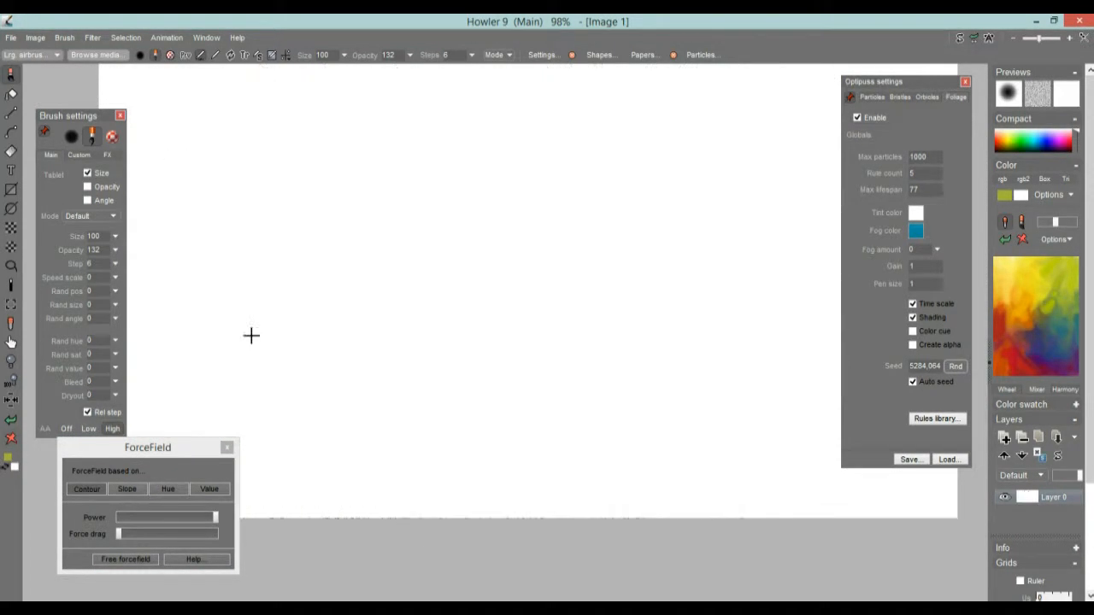
click(446, 314)
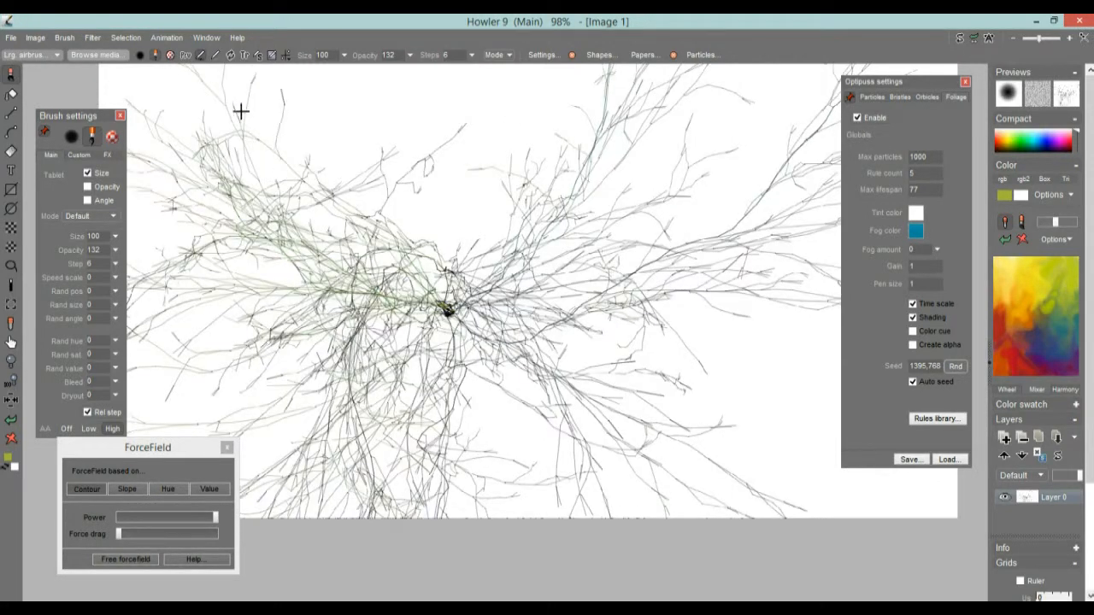
click(1071, 94)
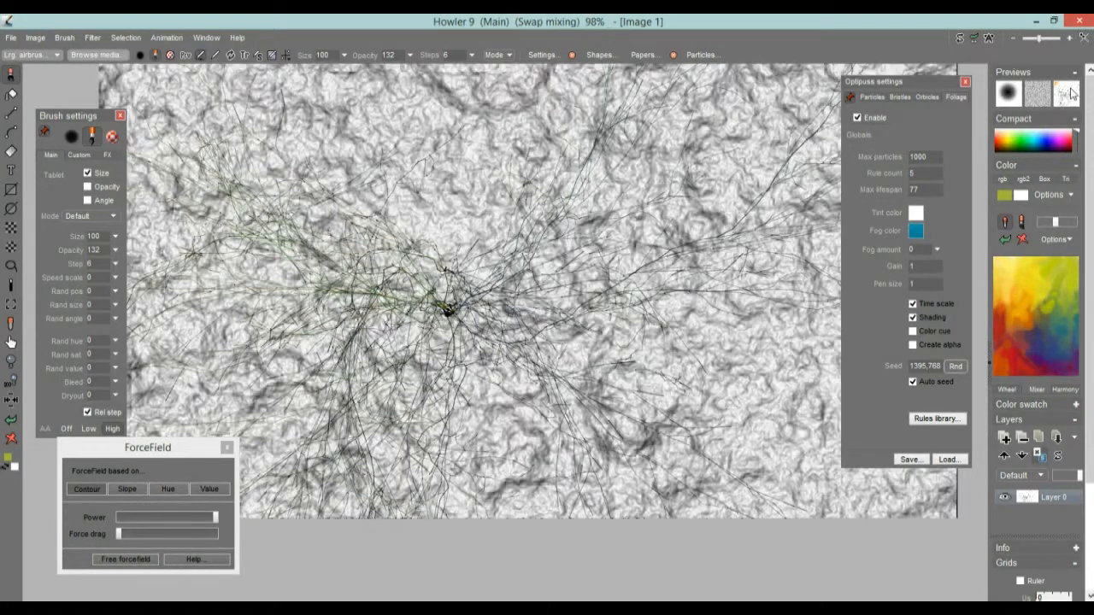
click(1071, 94)
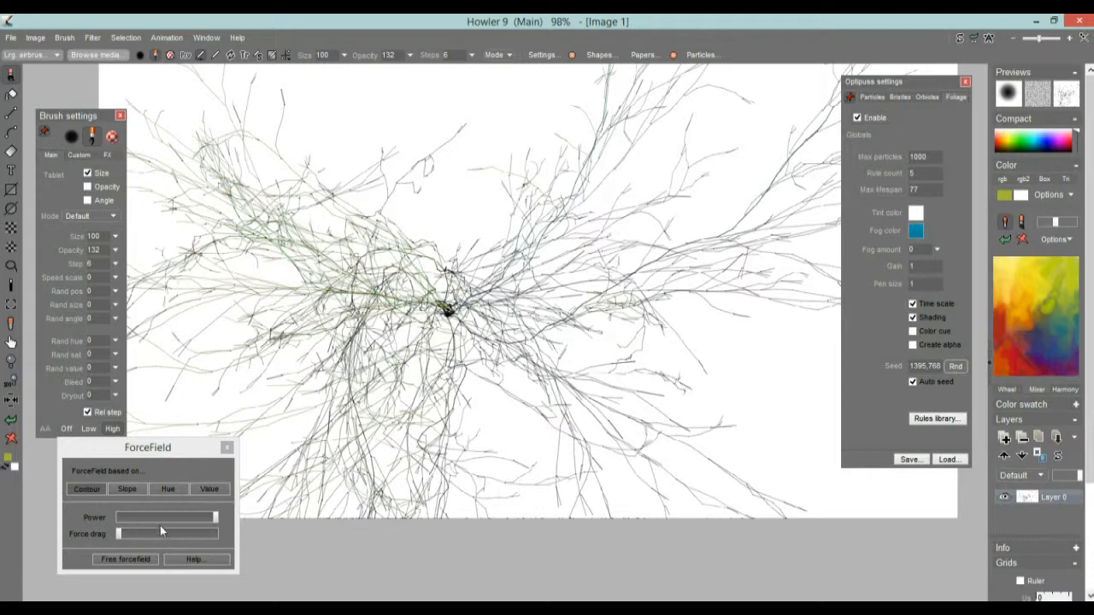
Lower the forcefield Power to its minimum and paint a branch, then clear the canvas and paint another
drag(129, 517, 85, 521)
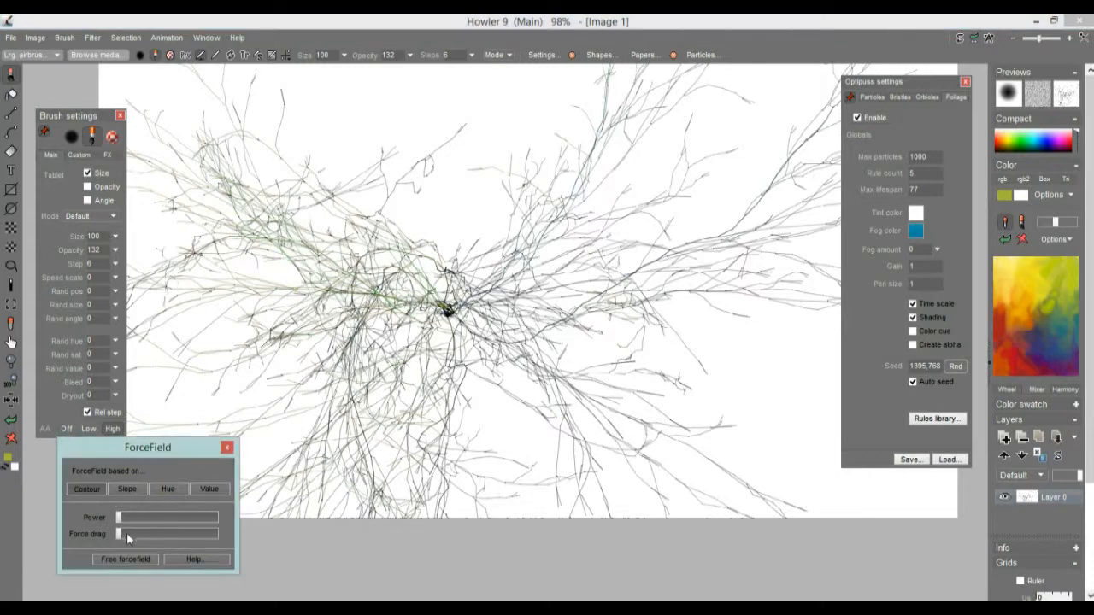
click(353, 299)
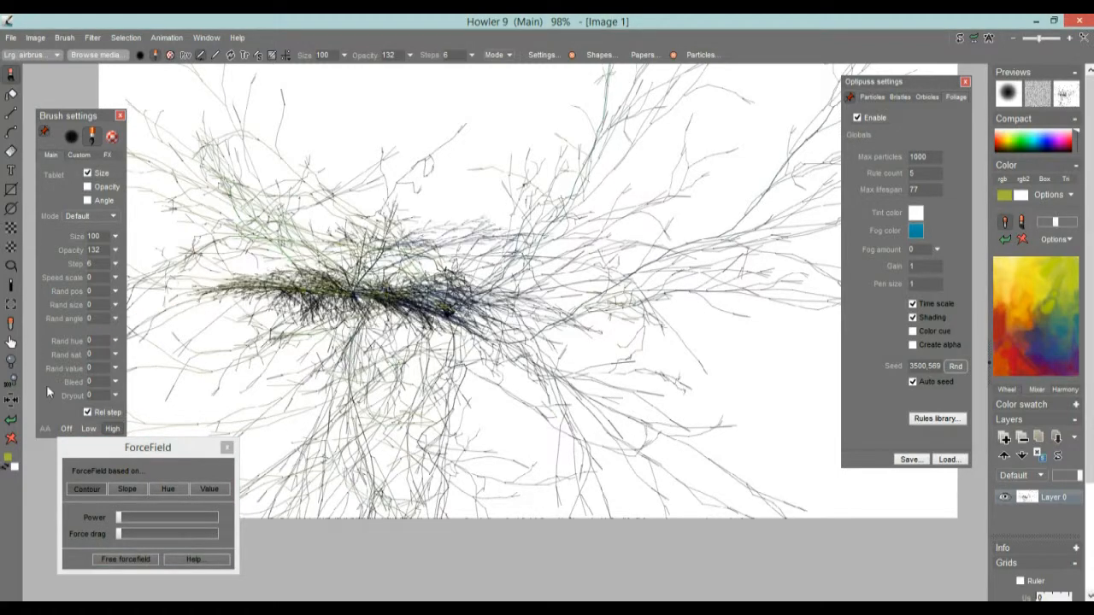
click(11, 439)
click(272, 366)
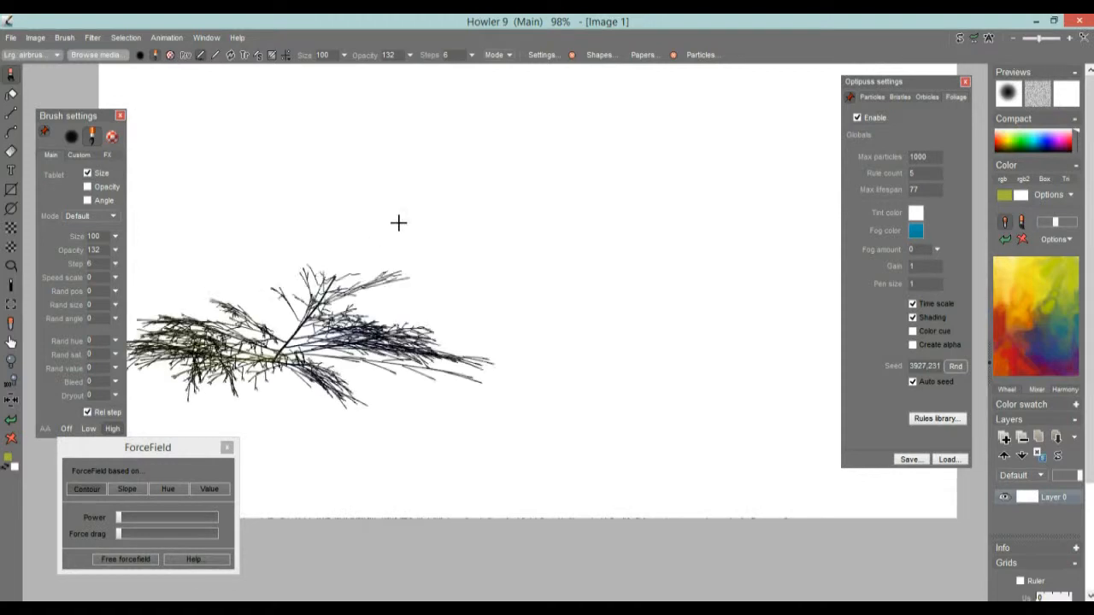
Raise Force drag in two stages up to about a third, painting a new branch plant at each stage
click(131, 533)
click(518, 408)
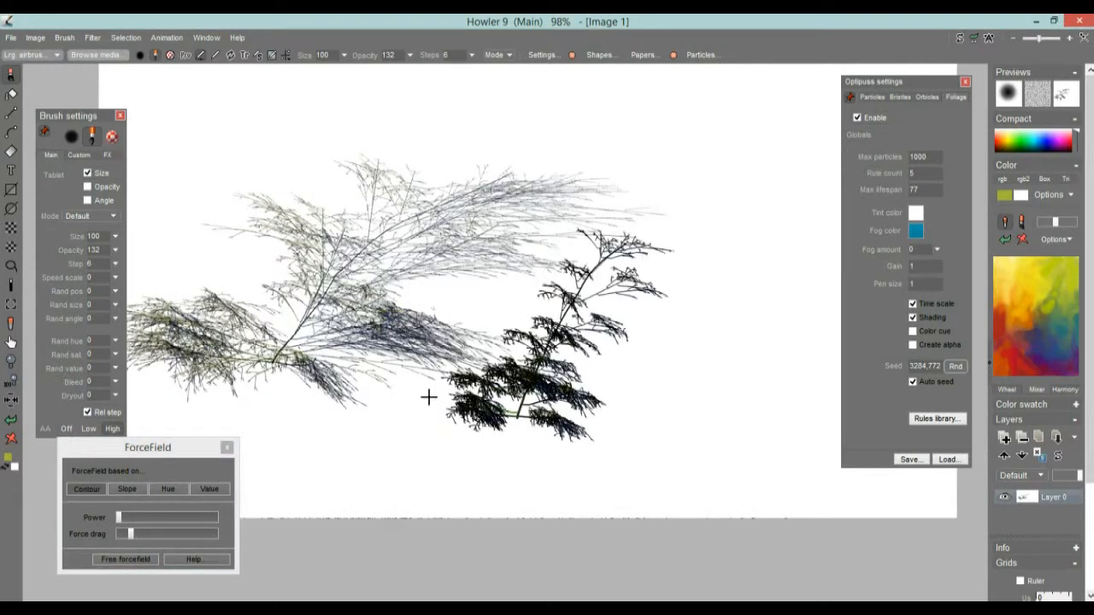
drag(131, 533, 148, 533)
click(714, 395)
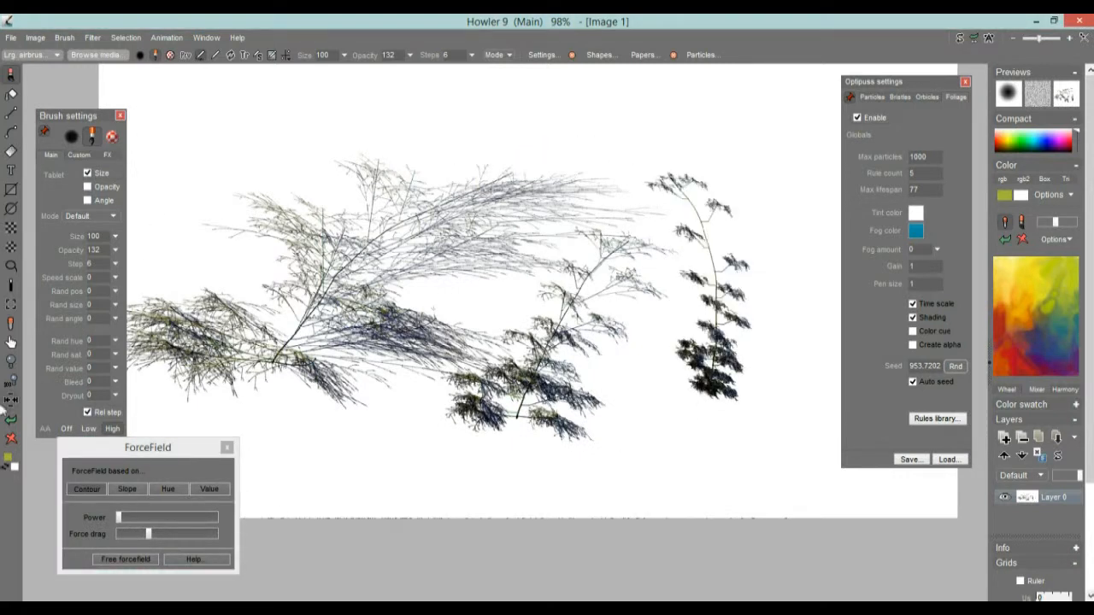
Clear the canvas and paint two tall curved plants side by side
click(11, 437)
click(247, 398)
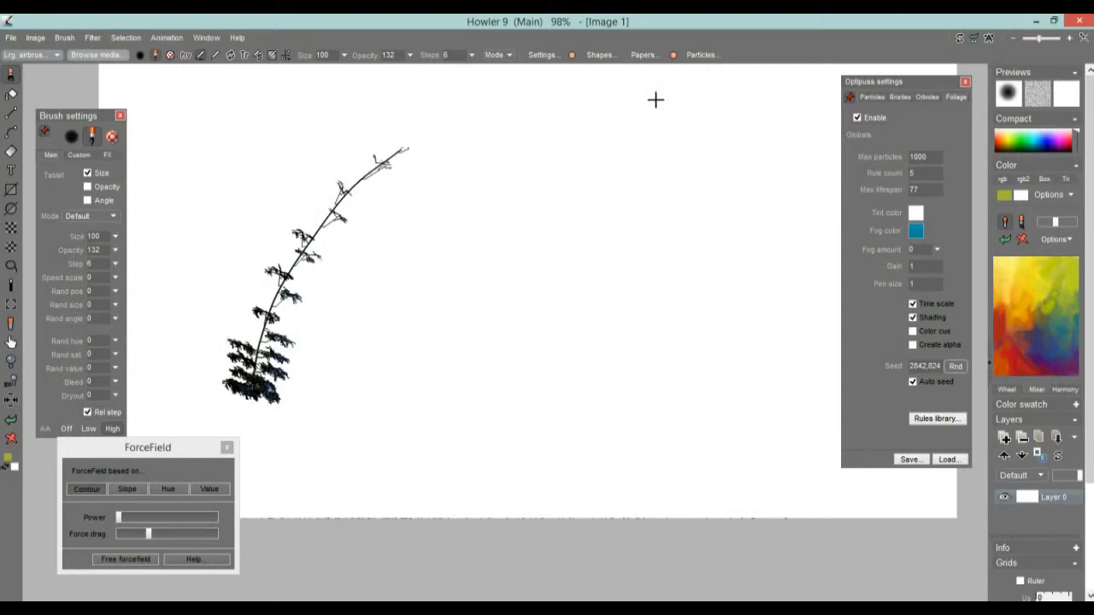
click(311, 406)
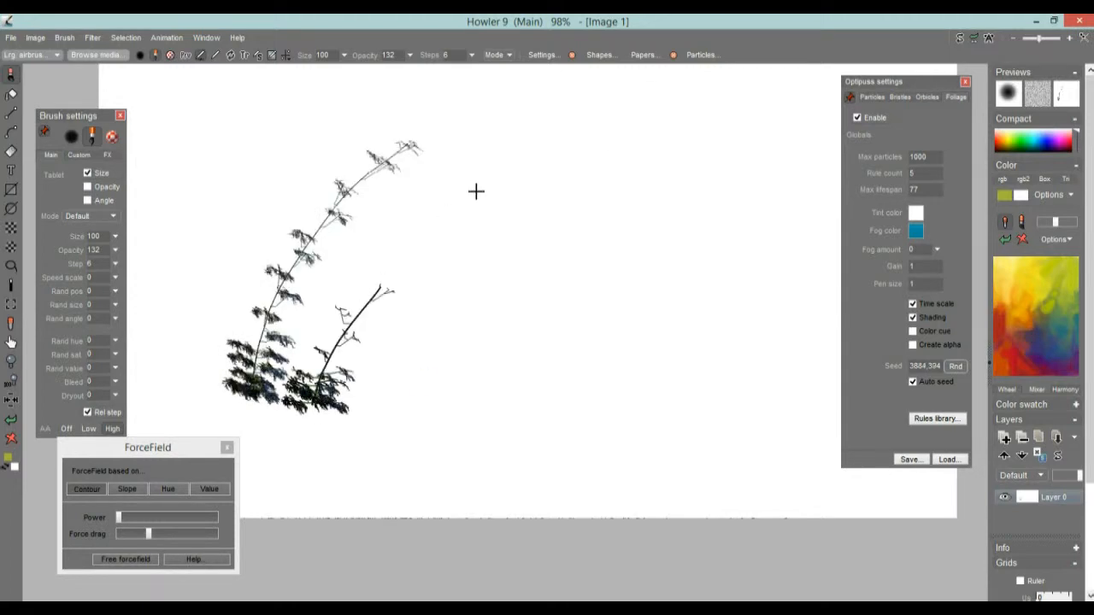
Raise the forcefield Power in two stages to about 40 percent, painting one plant at the first stage and two at the second
drag(121, 519, 135, 517)
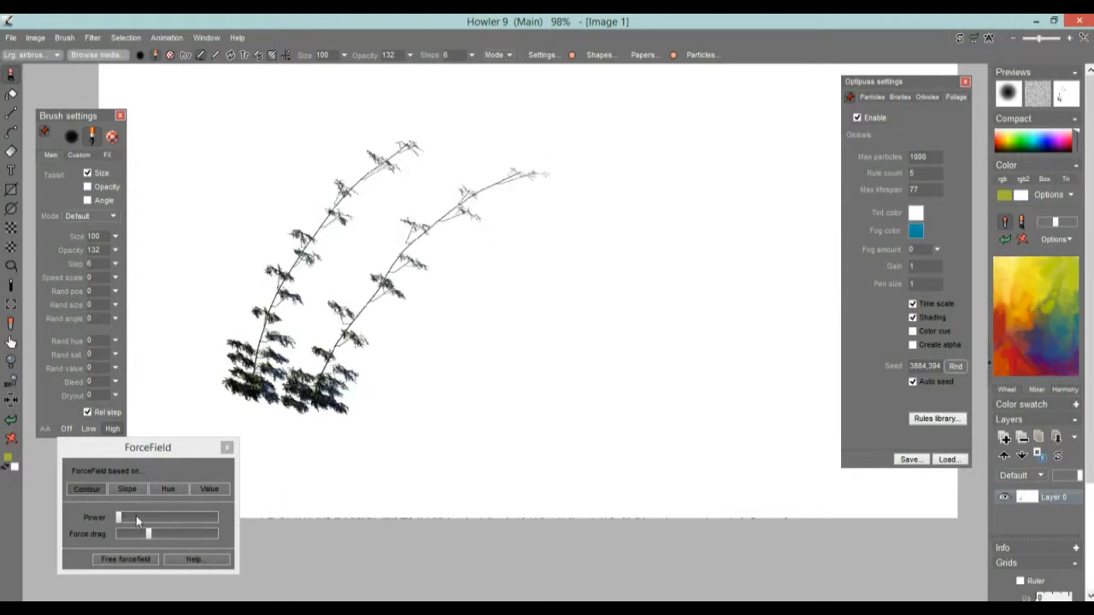
click(401, 395)
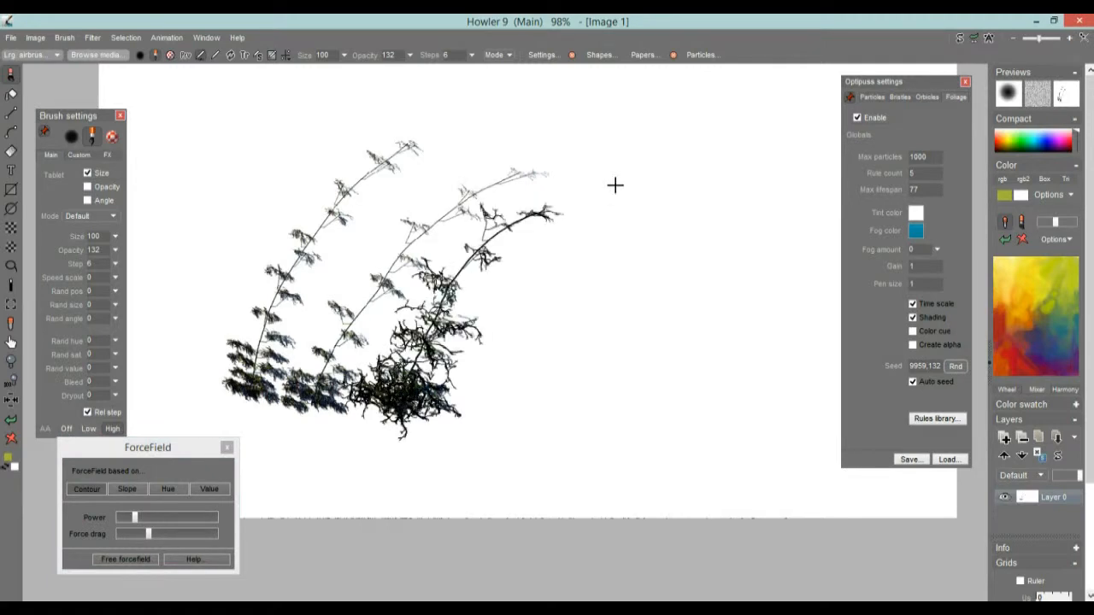
click(156, 515)
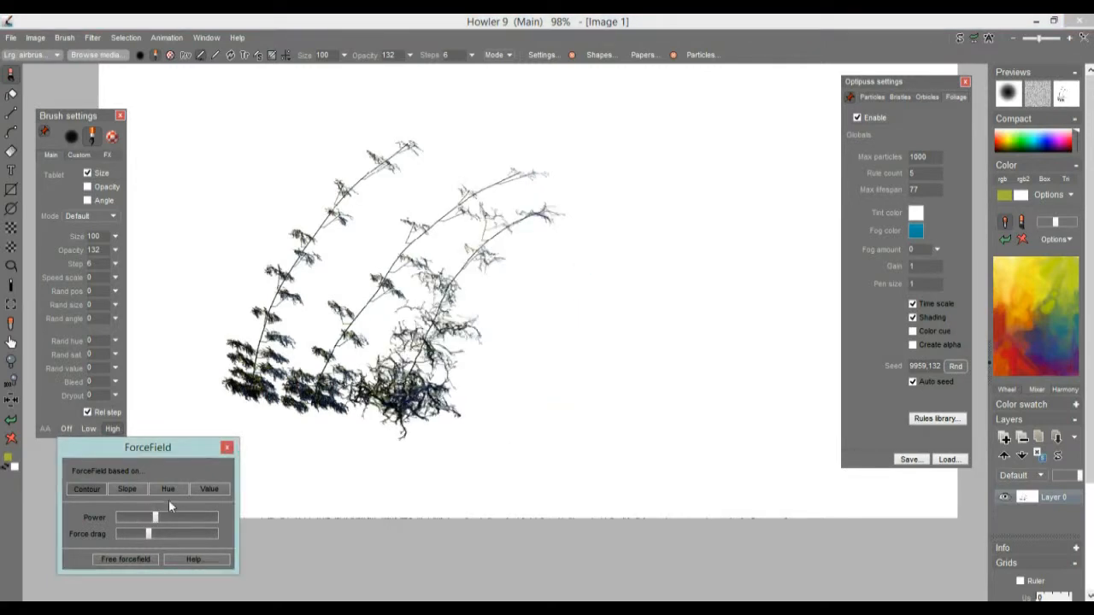
click(564, 417)
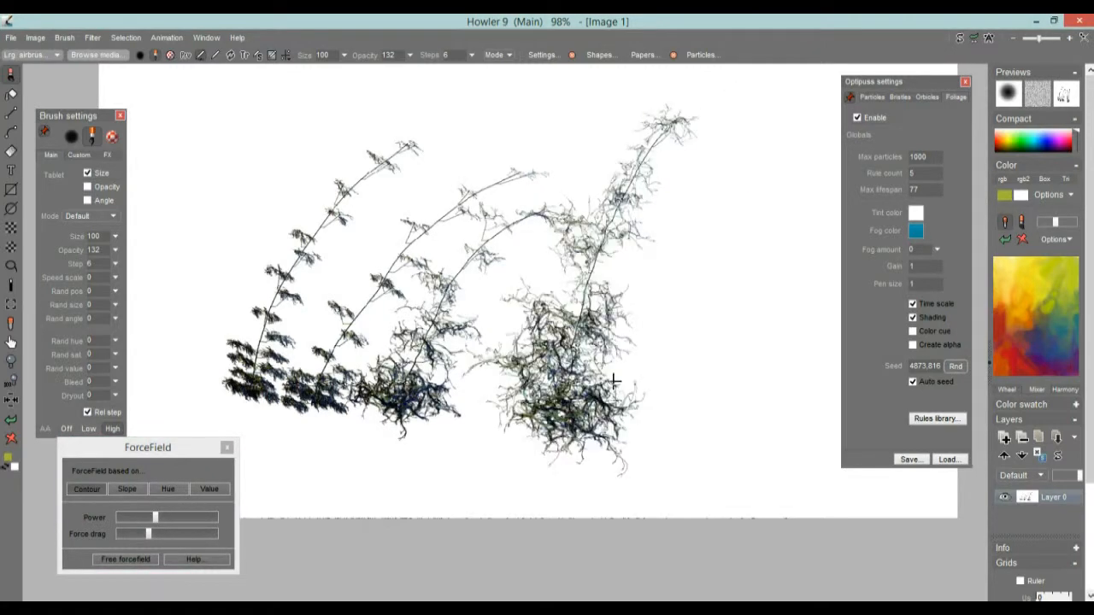
click(735, 462)
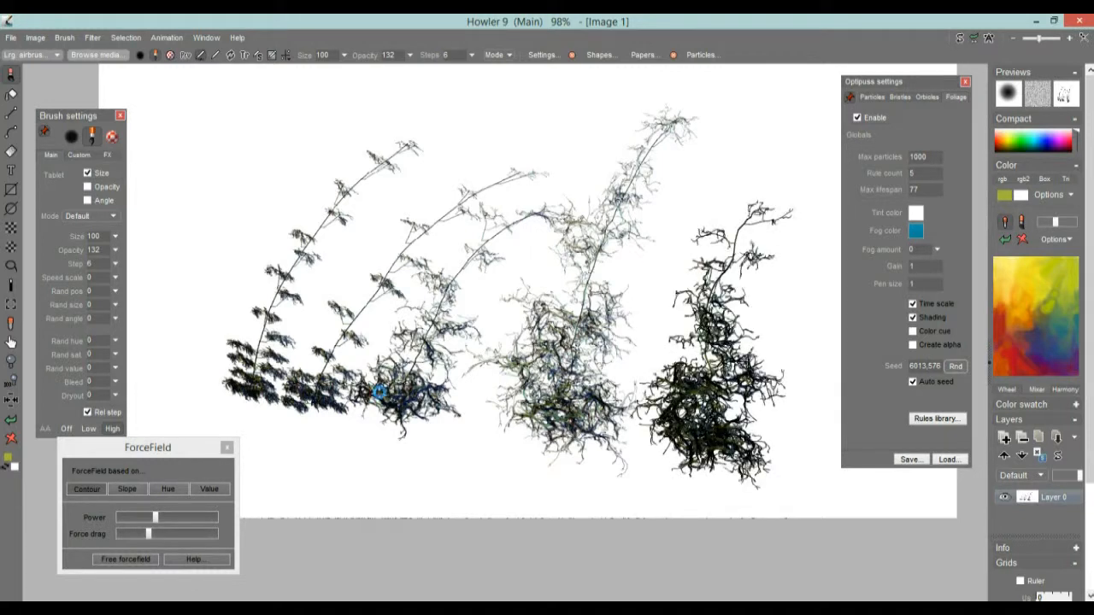
Raise Power and Force drag to about 60 percent, paint a plant, then clear the canvas and paint another
click(178, 517)
click(178, 533)
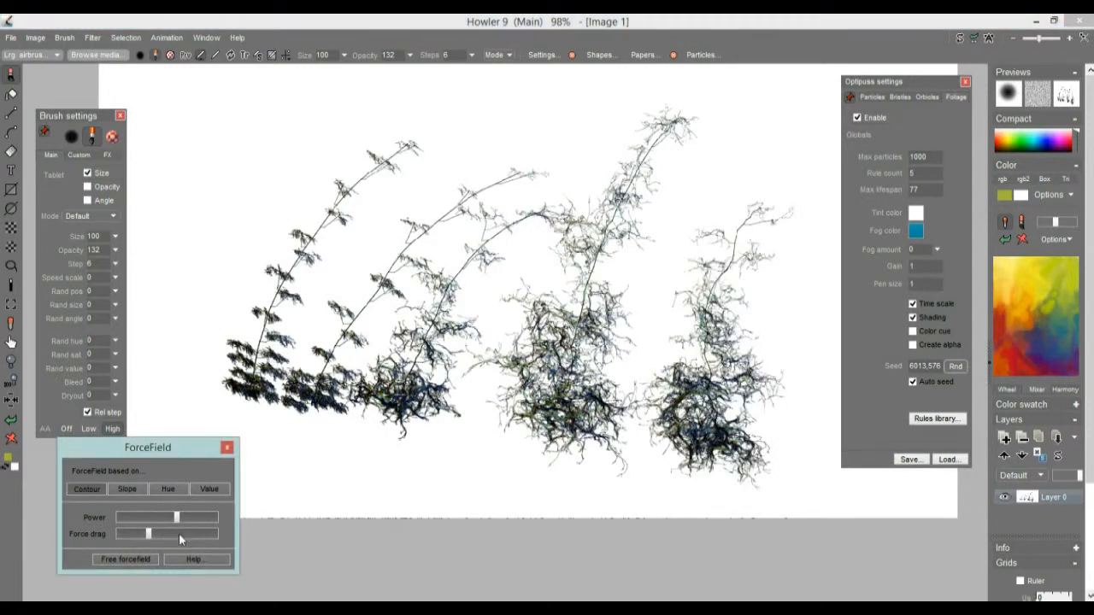
click(201, 415)
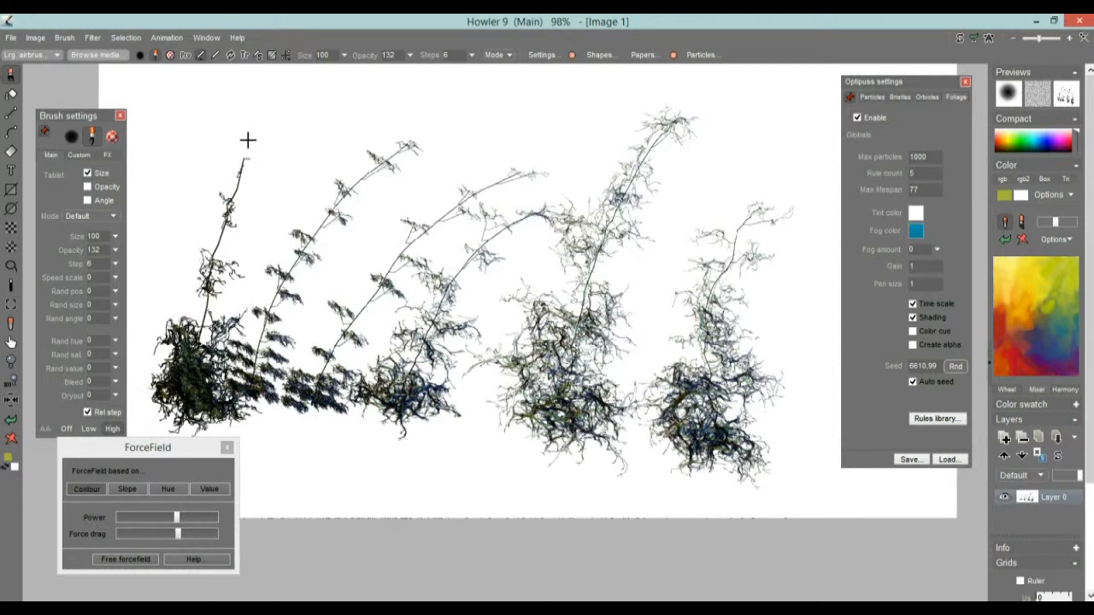
click(11, 440)
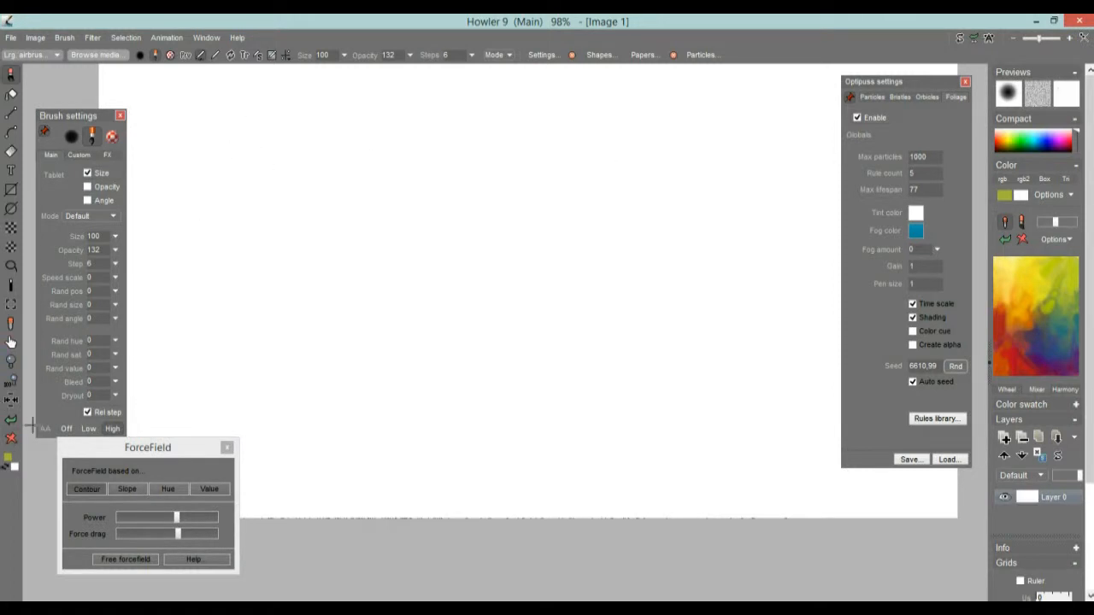
click(380, 410)
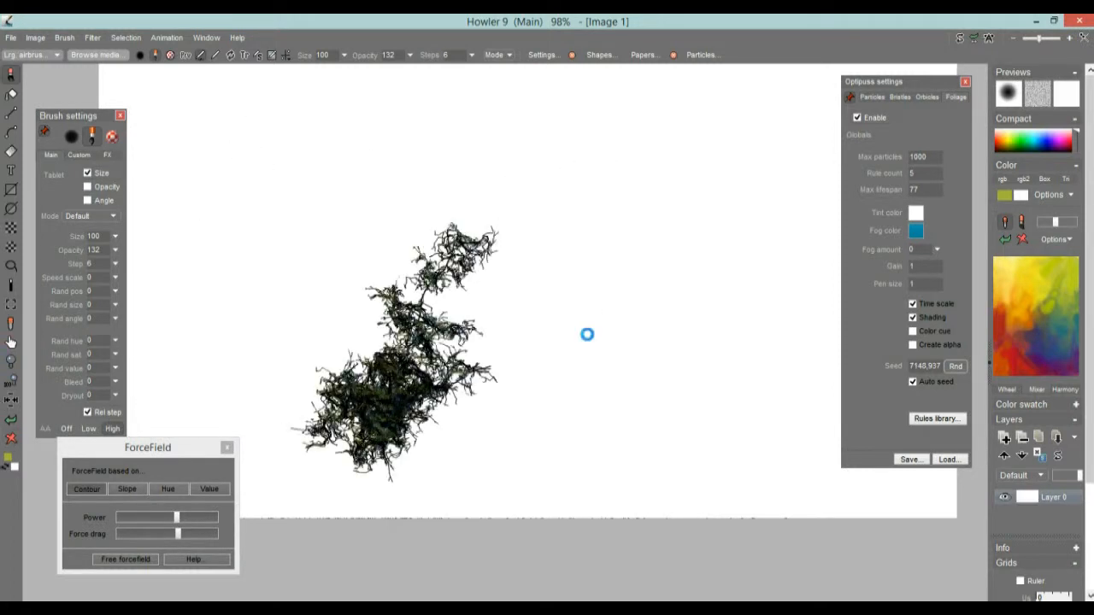
Load the Classic 05.fol foliage preset and paint a leafy plant beside the bare branch plant
click(948, 460)
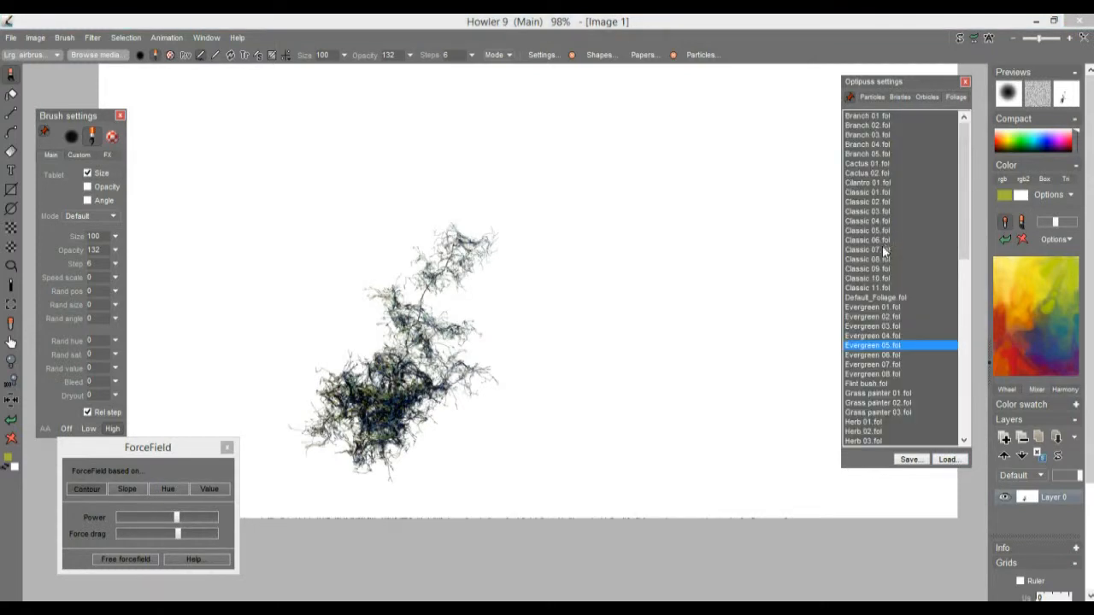
double_click(860, 231)
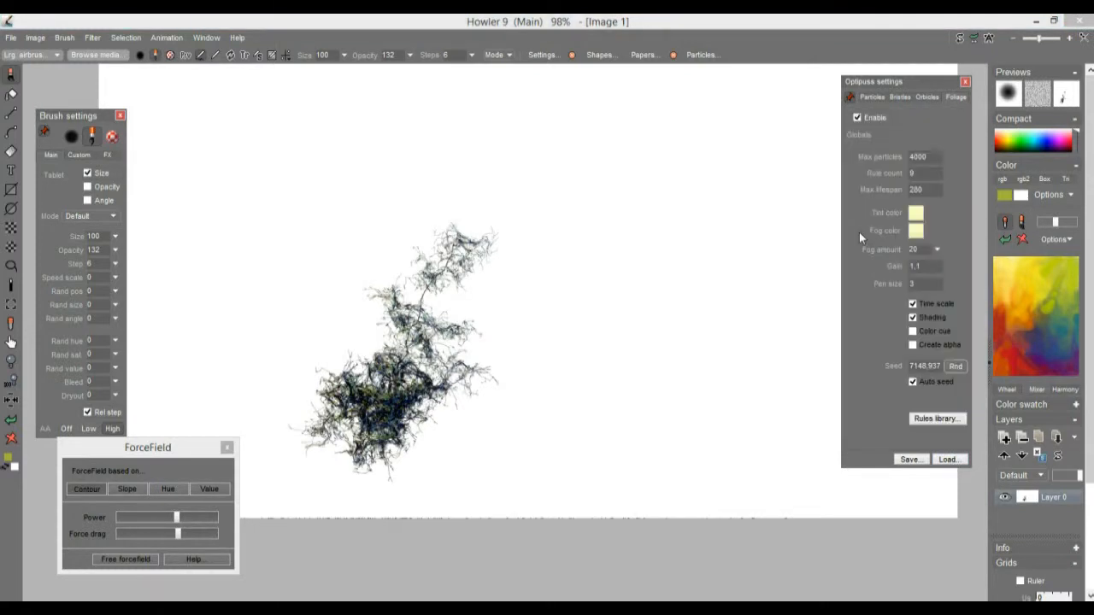
click(602, 411)
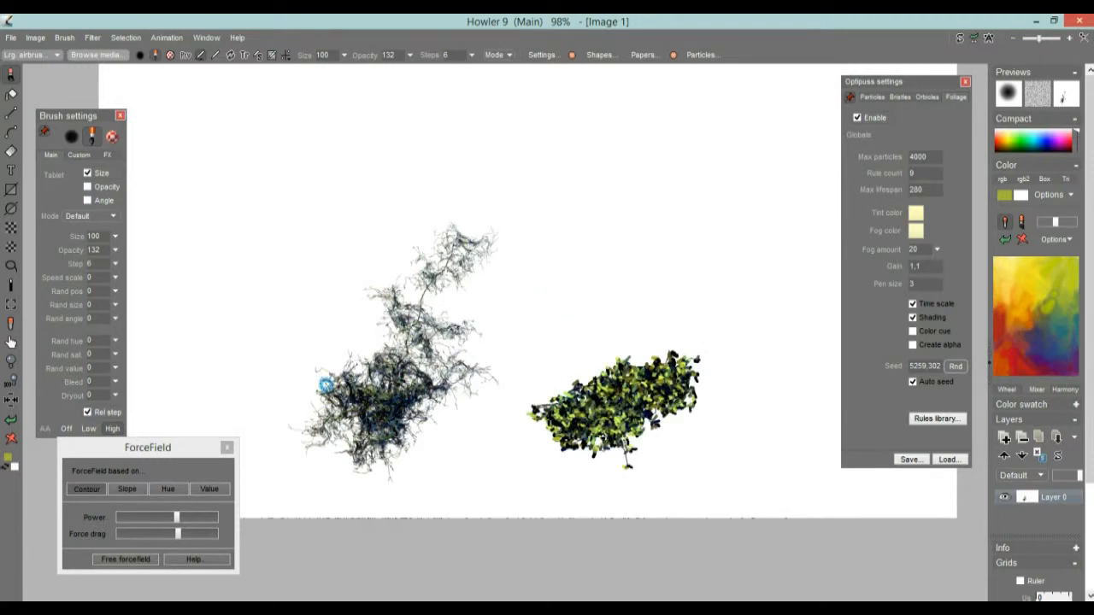
Lower the forcefield Power and Force drag to zero and paint two tall leafy trees side by side
mouse_move(135, 519)
mouse_down()
mouse_move(98, 518)
mouse_move(100, 534)
mouse_up()
drag(265, 452, 276, 382)
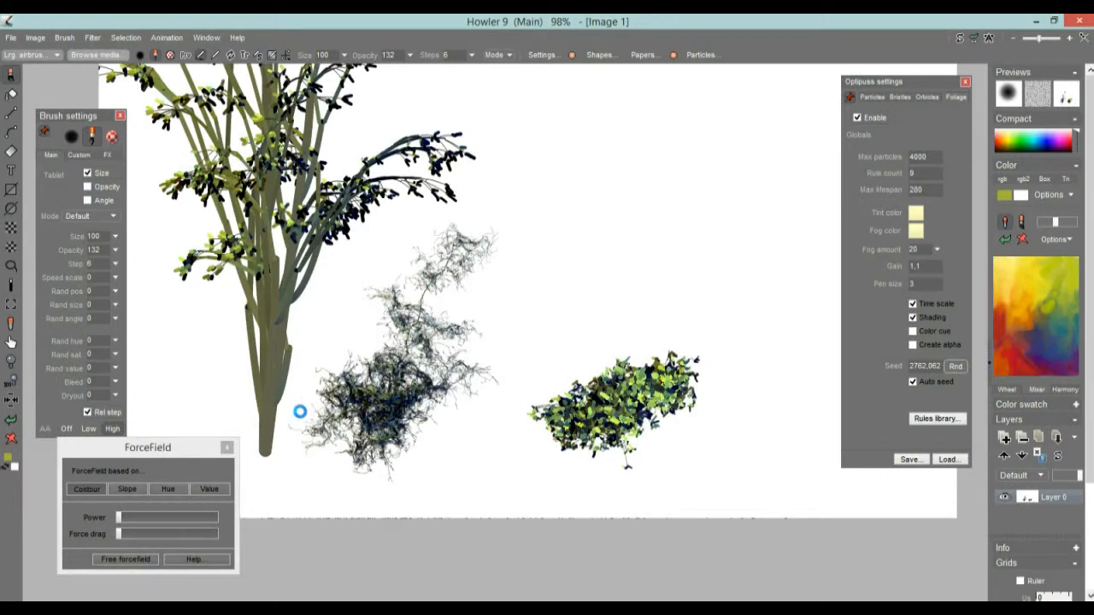
click(523, 497)
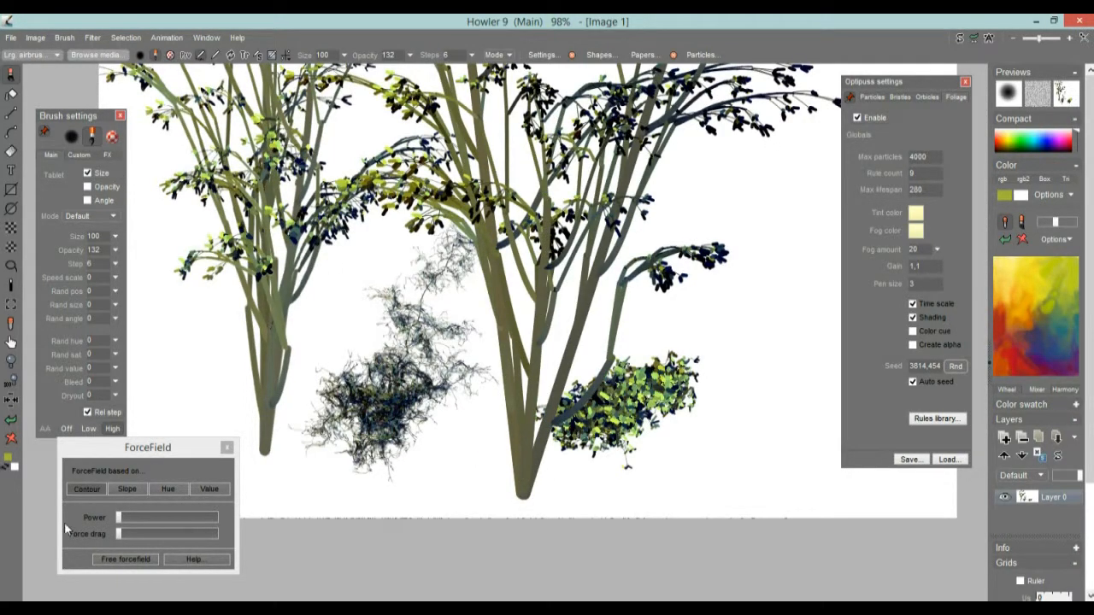
Clear the canvas, set the forcefield Power to about 20 percent and paint two leafy trees side by side
click(11, 438)
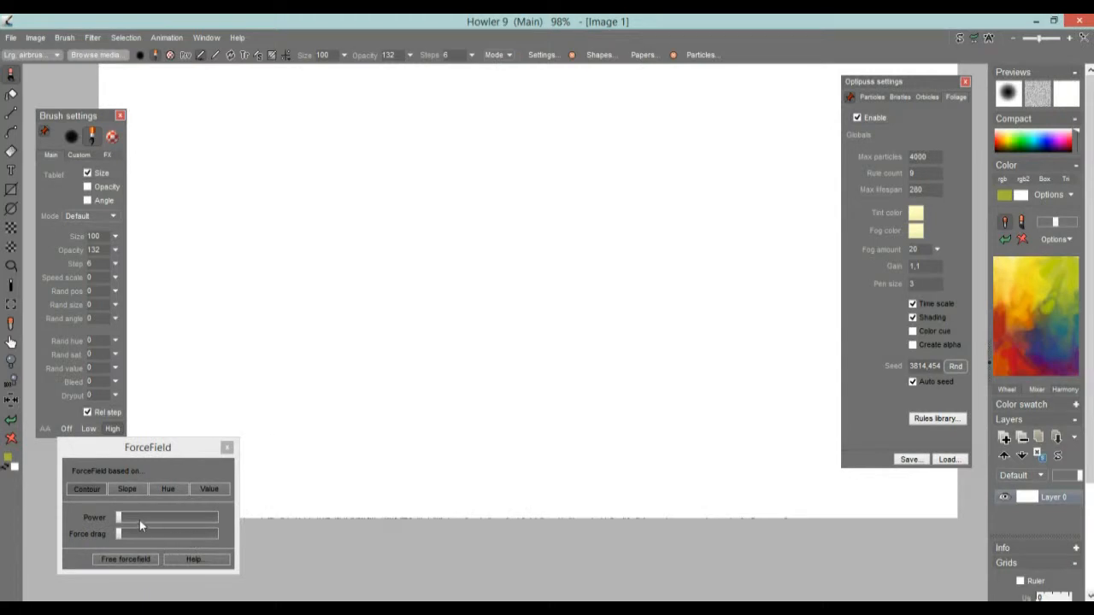
click(140, 518)
click(312, 459)
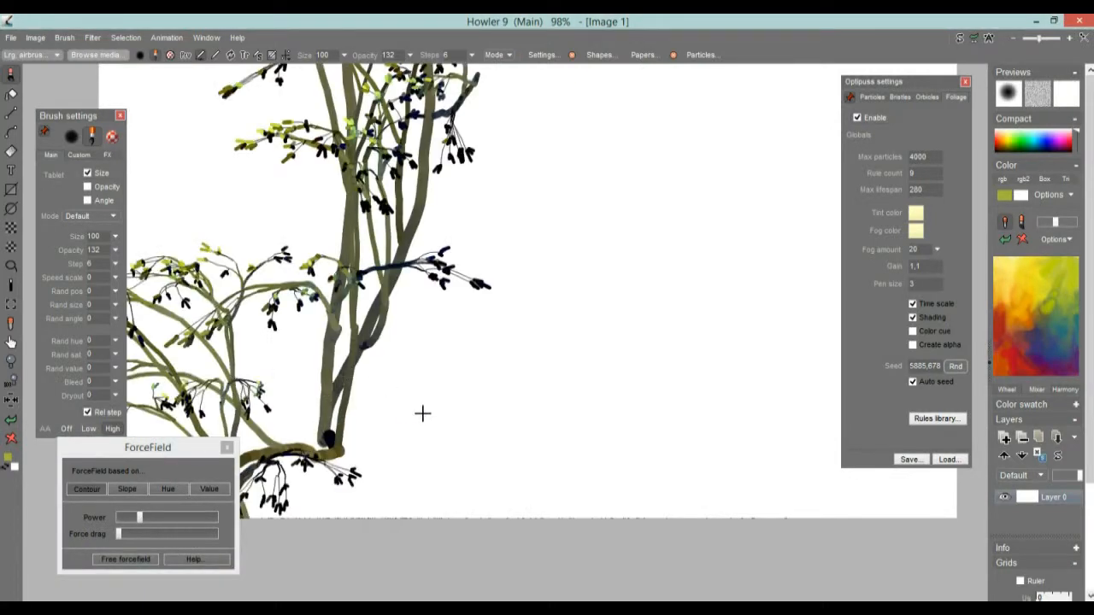
click(530, 432)
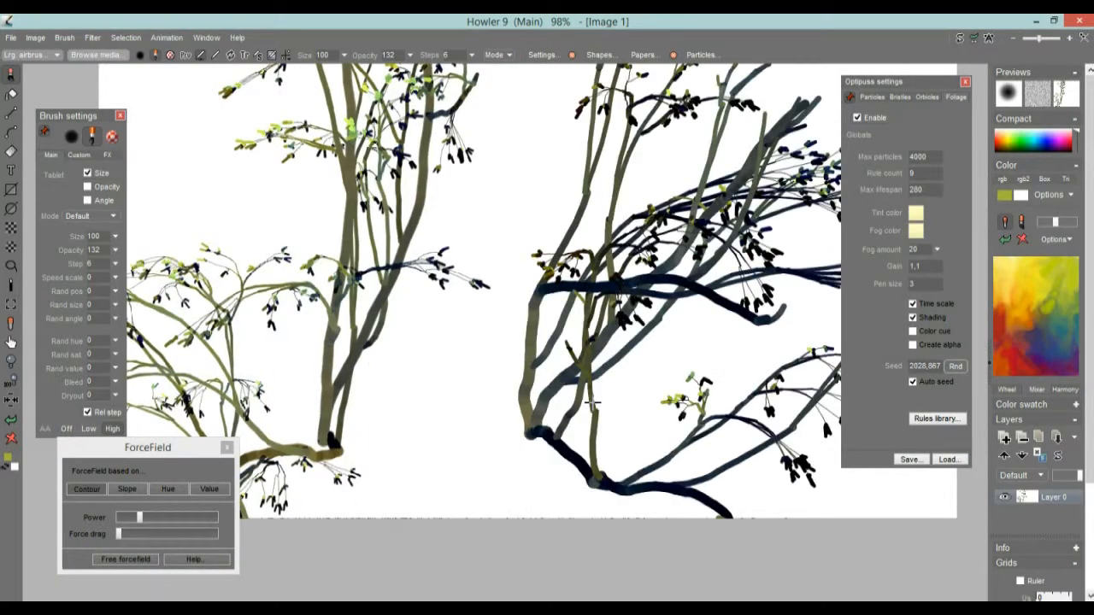
Raise the forcefield Power to about 50 percent and paint a leafy tree on a cleared canvas
click(168, 518)
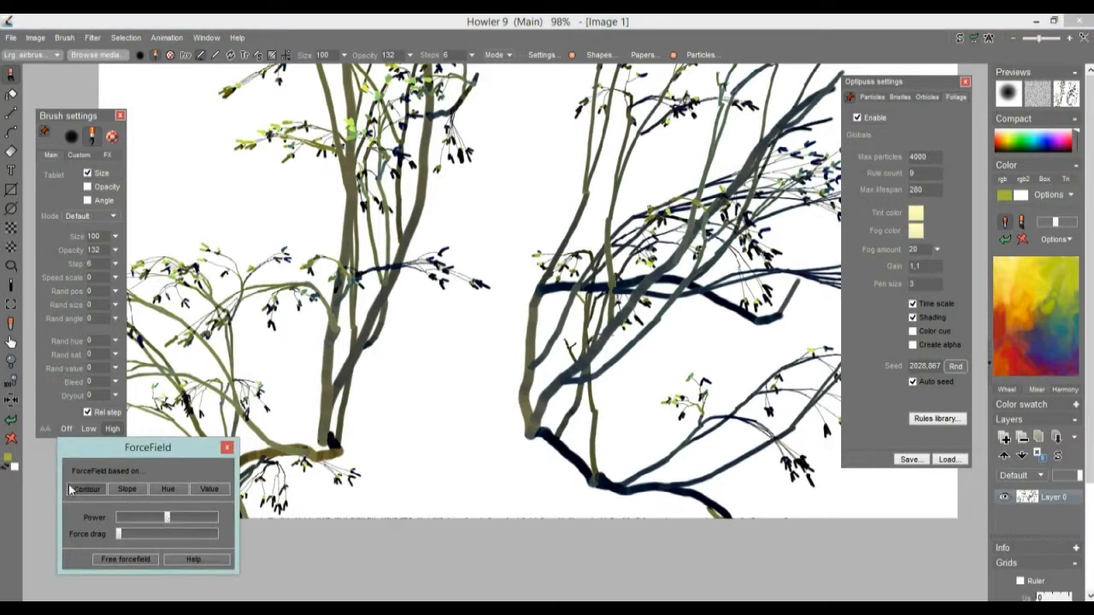
click(11, 440)
click(388, 448)
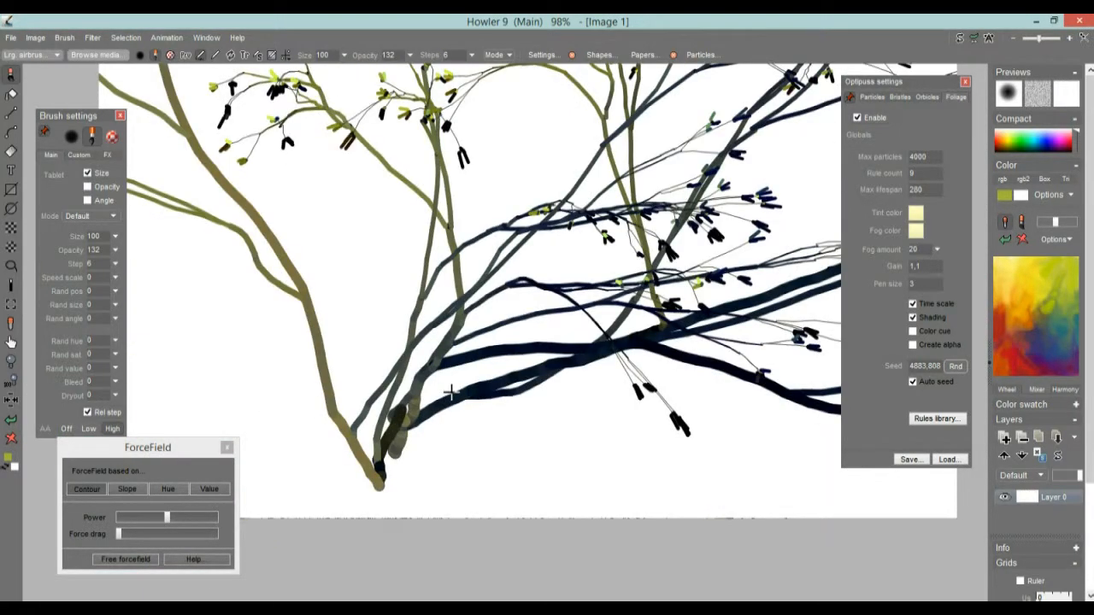
Clear the canvas, set Force drag to about 20 percent and paint a compact leafy plant
click(12, 440)
click(139, 534)
drag(304, 409, 326, 341)
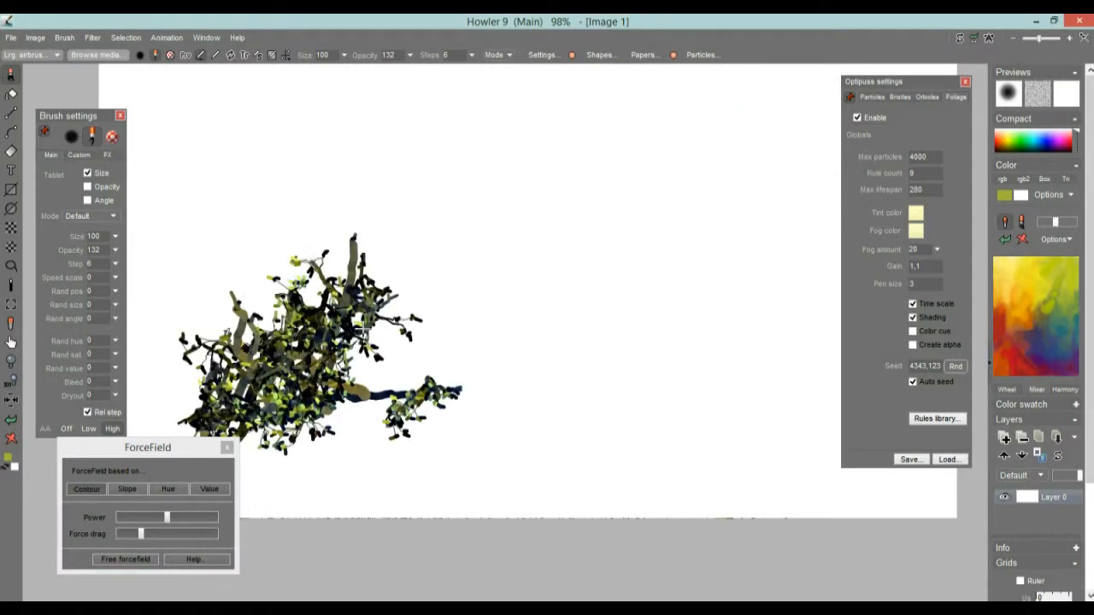
Paint two plants with Force drag lowered to about 5 percent and one more with it at about 10 percent
click(125, 534)
drag(547, 325, 555, 318)
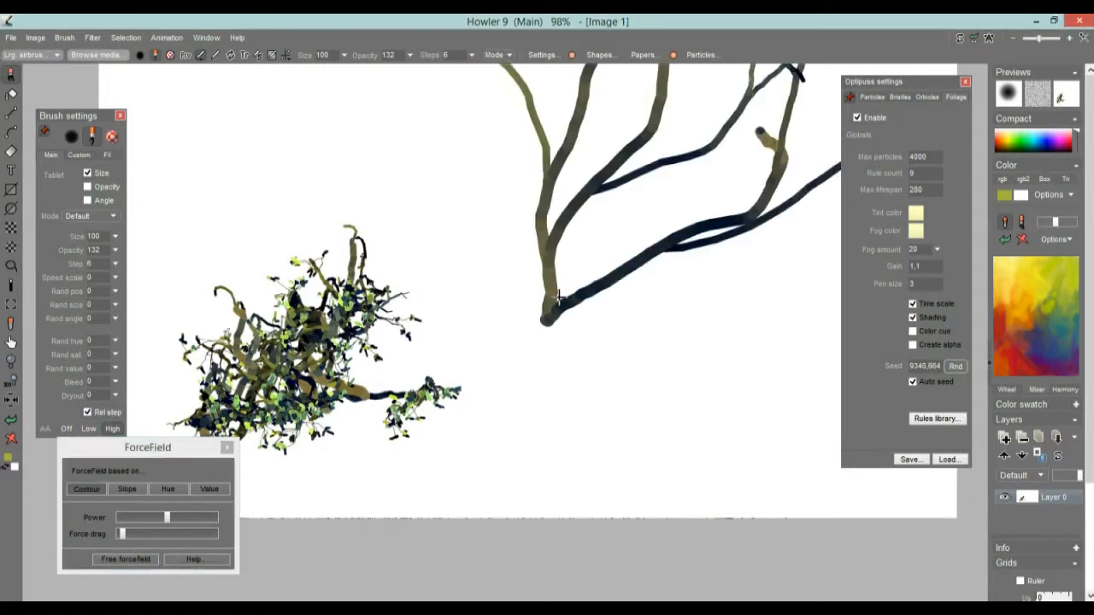
click(553, 429)
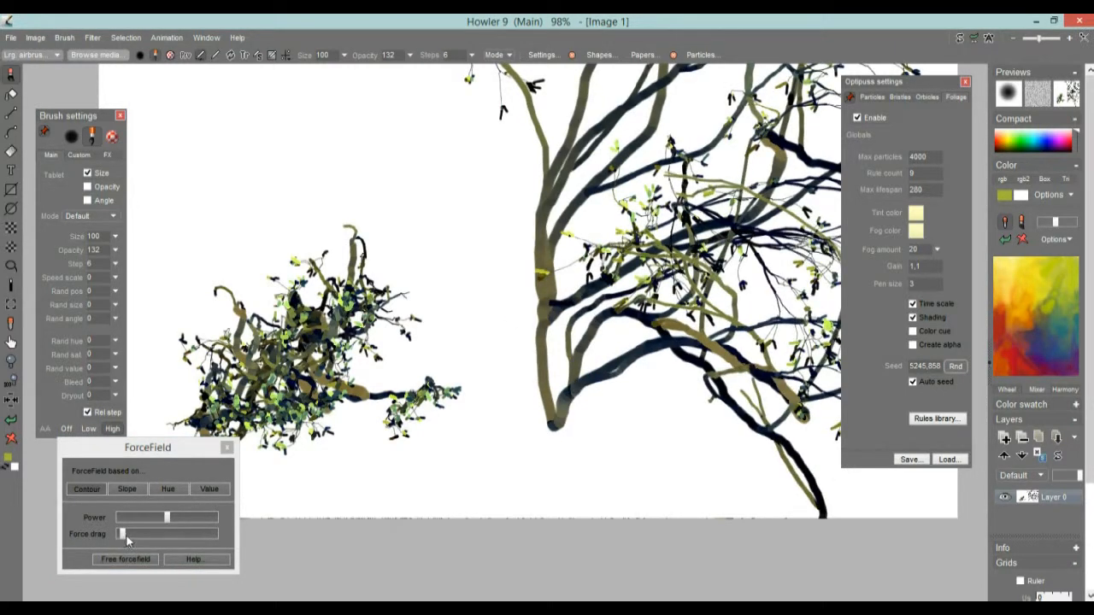
drag(126, 534, 129, 534)
click(376, 365)
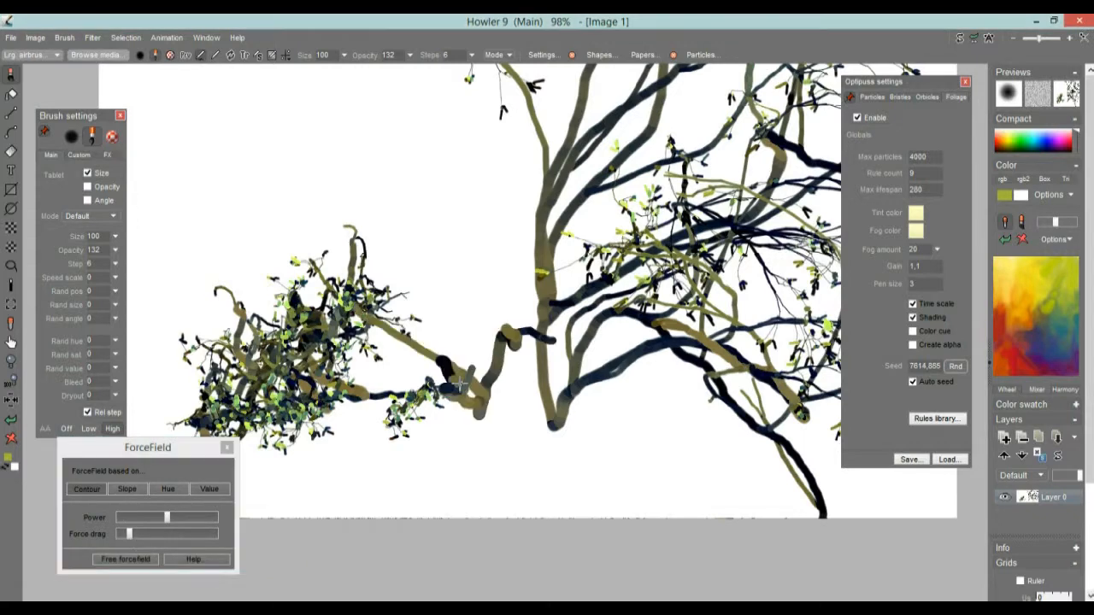
Paint a twisted leafy plant on a cleared canvas, clear it again and paint another in the middle
click(11, 439)
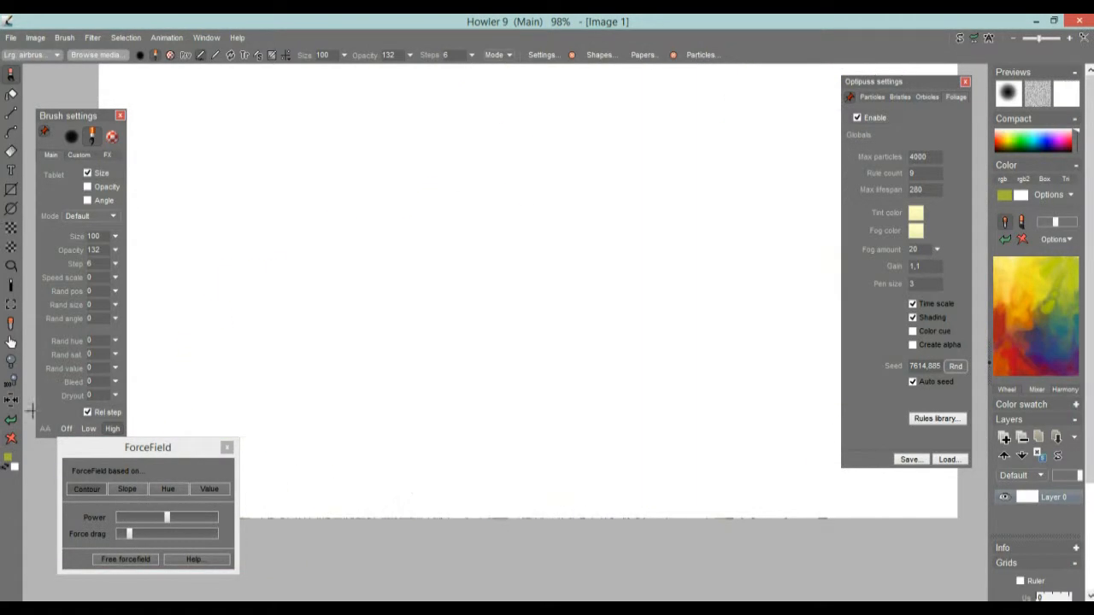
click(430, 333)
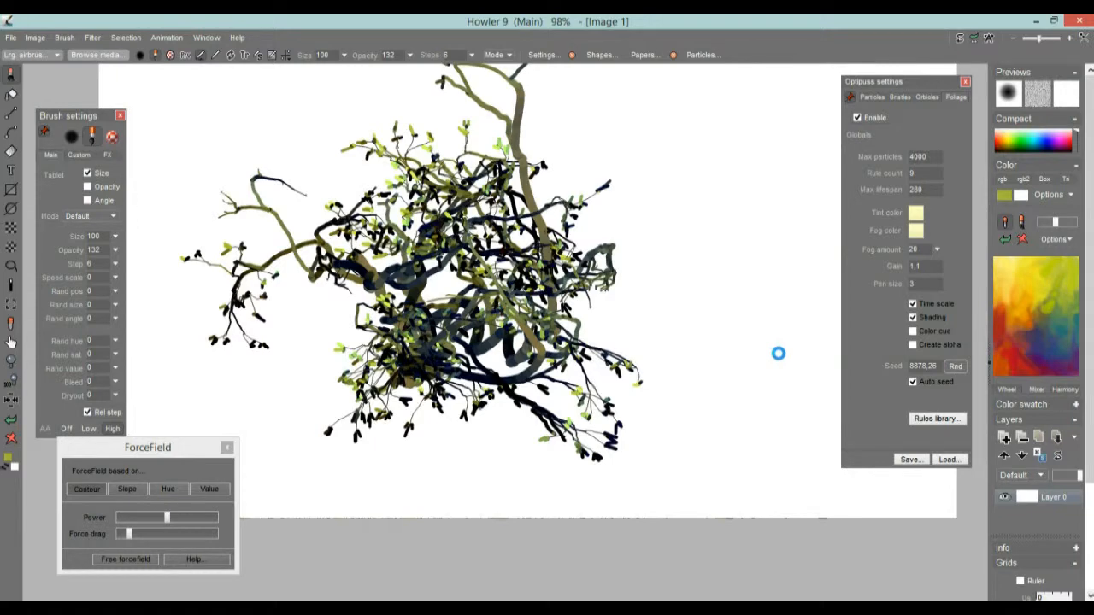
click(11, 439)
click(458, 335)
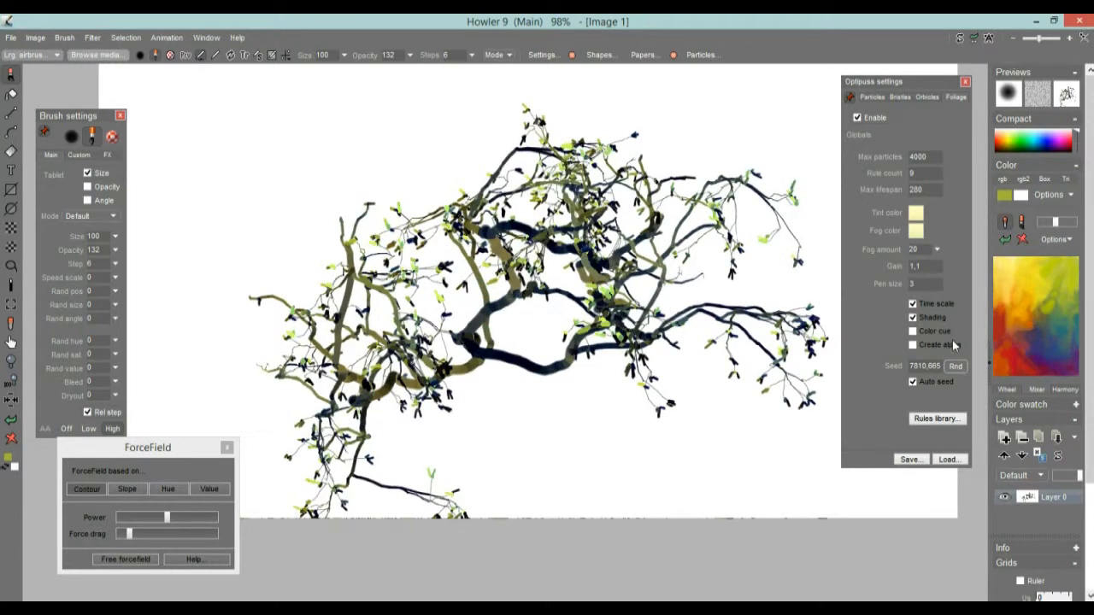
Enable Color cue for the foliage brush, sample the yellow-green mixer area and paint over the existing tree
click(913, 331)
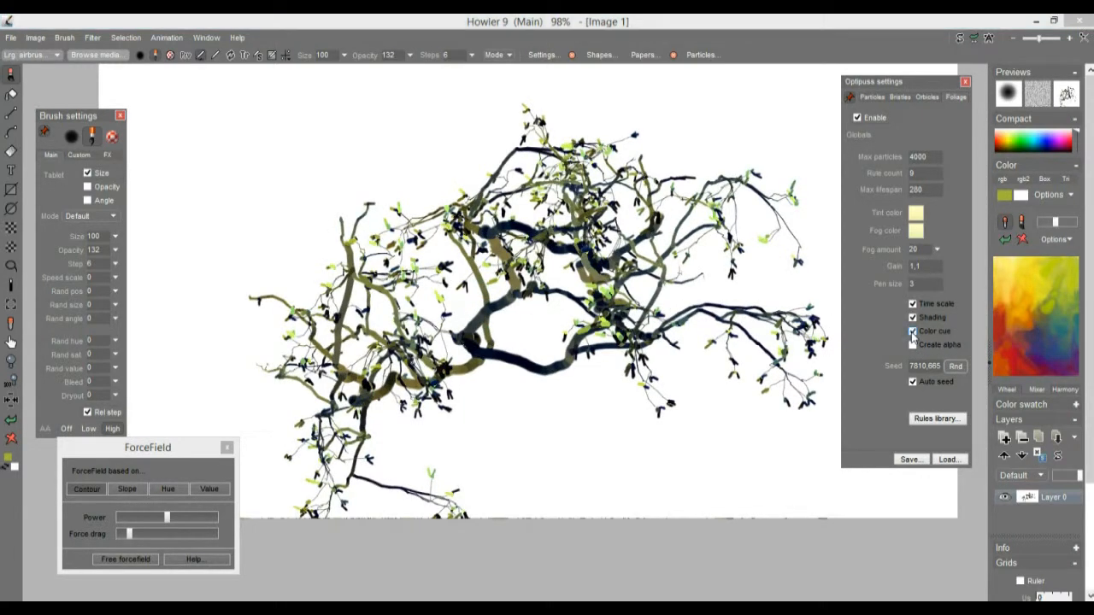
drag(1065, 343, 1068, 287)
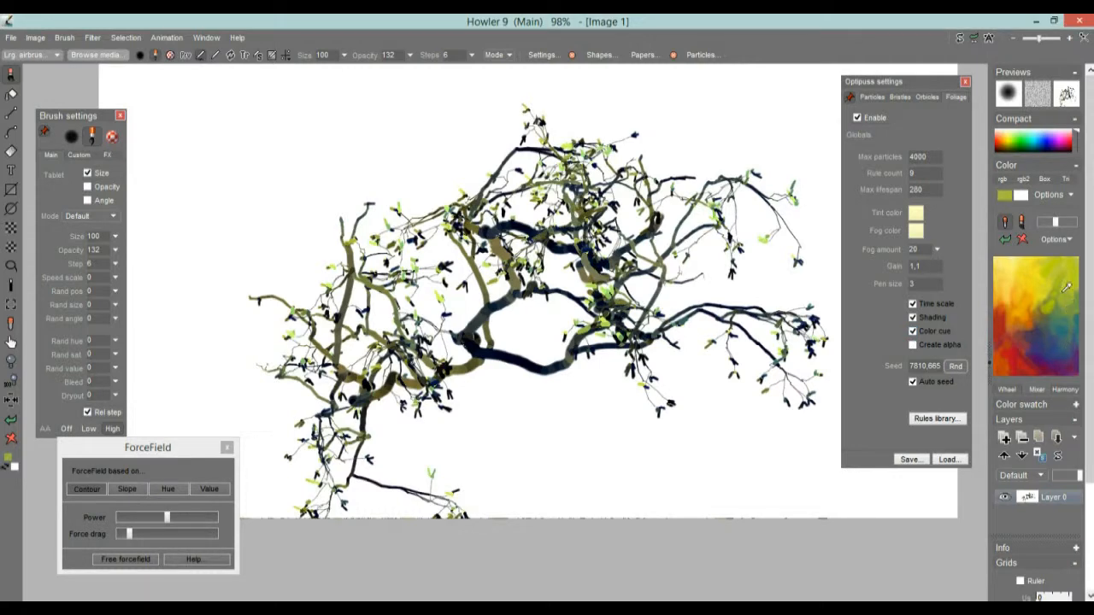
click(556, 355)
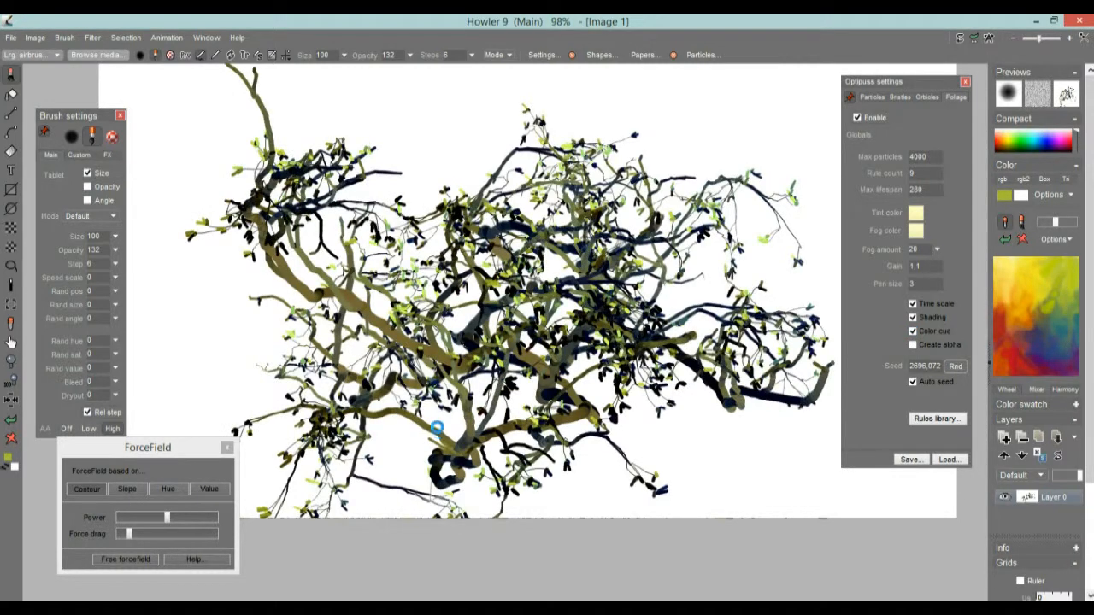
Clear the canvas, choose red as the paint color and paint two foliage plants side by side
click(17, 439)
click(1022, 359)
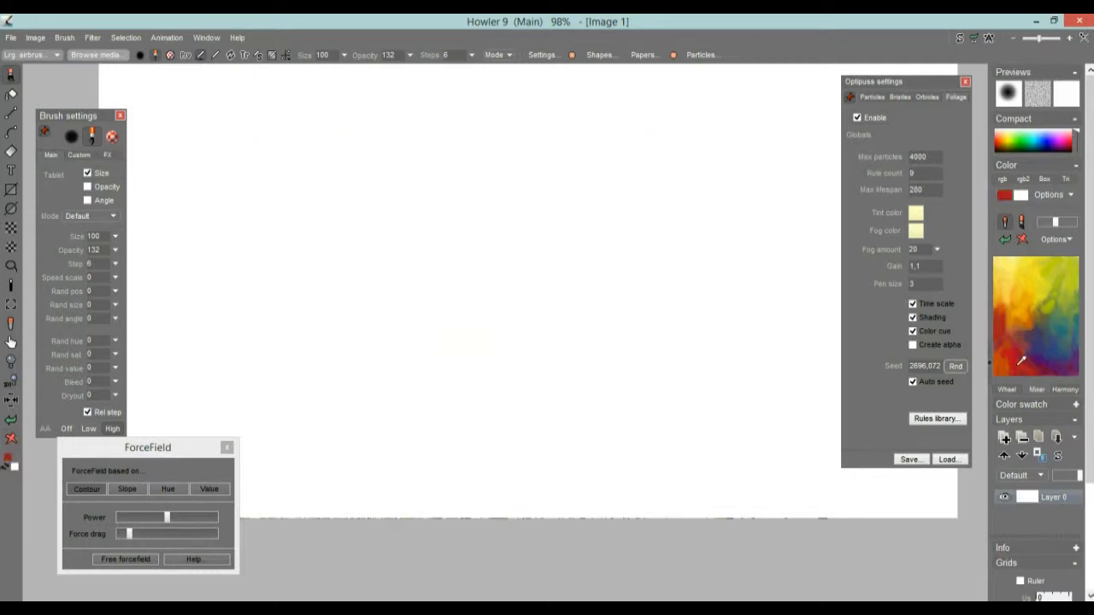
drag(433, 414, 483, 286)
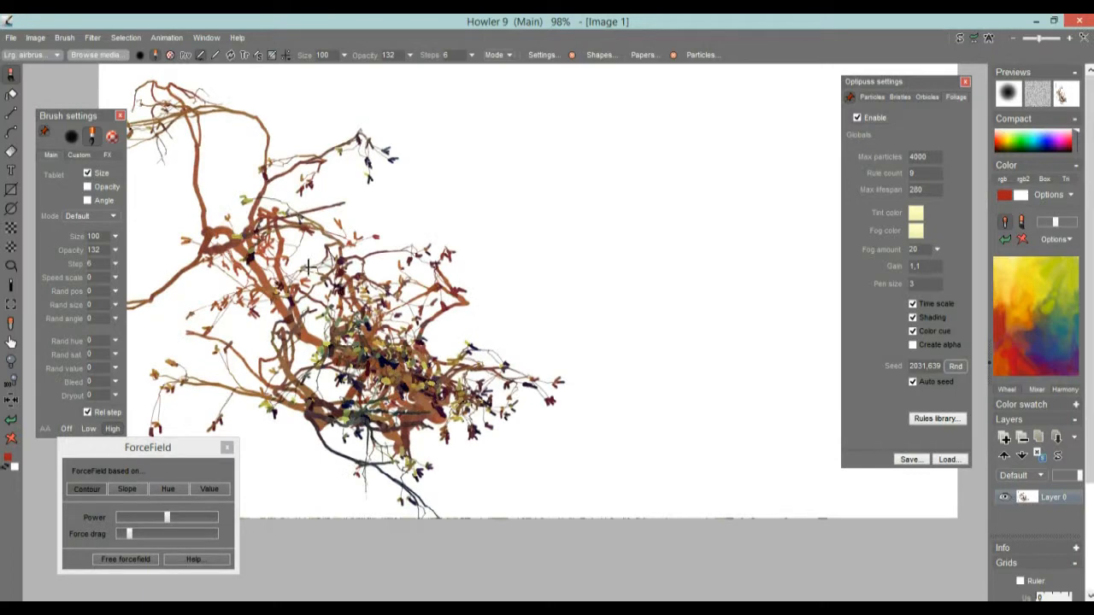
mouse_move(684, 405)
mouse_down()
mouse_move(659, 289)
mouse_move(605, 216)
mouse_move(614, 278)
mouse_up()
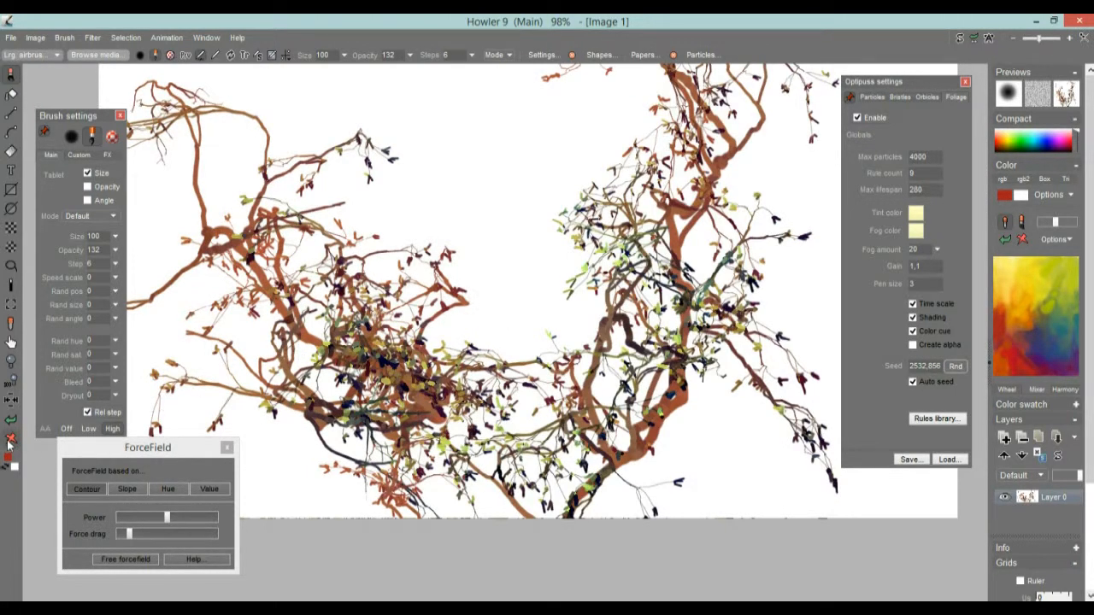
Clear the canvas, enable Create alpha for the foliage brush and paint two plants
click(10, 439)
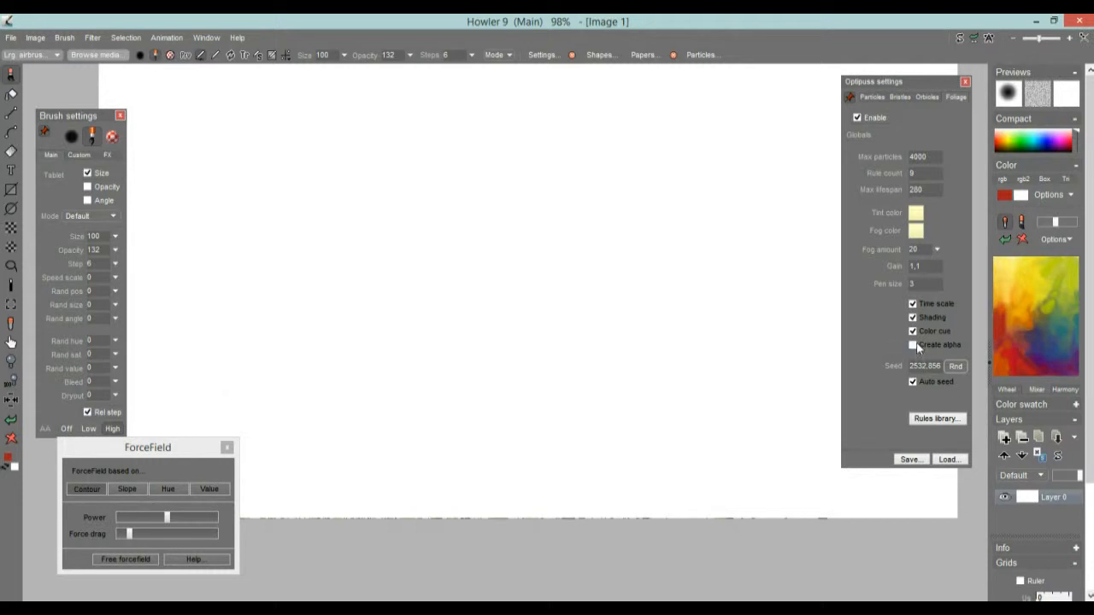
click(913, 345)
drag(641, 310, 610, 313)
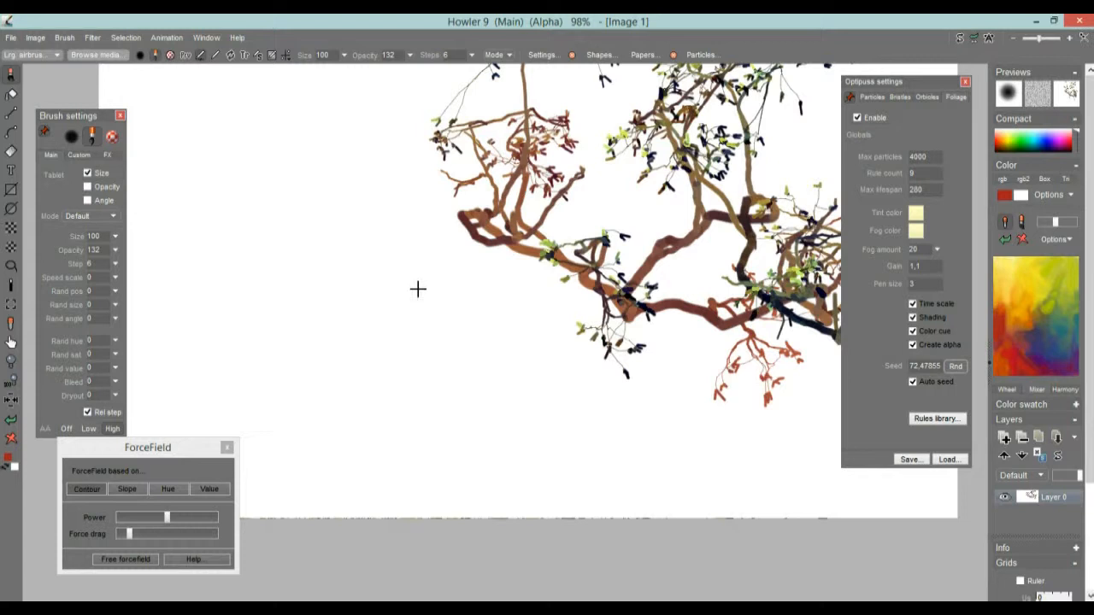
drag(369, 337, 395, 317)
Undo the last two plants and paint a new one near the middle of the canvas
key(ctrl+z)
key(ctrl+z)
drag(422, 375, 444, 373)
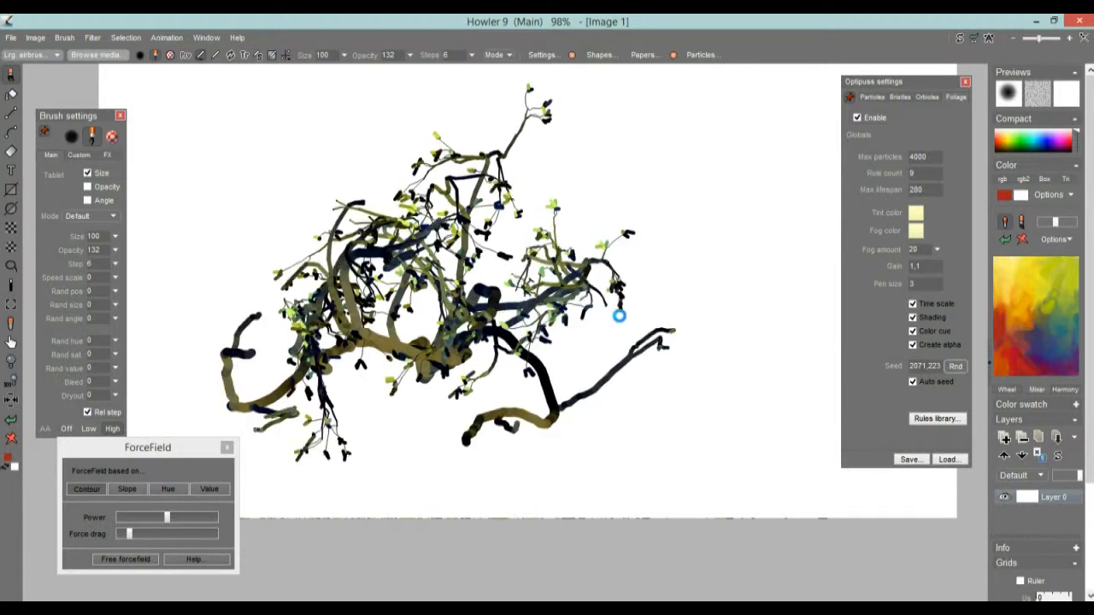
Try painting a foliage tree on the cleared canvas with Create alpha turned off, and undo it
key(ctrl+z)
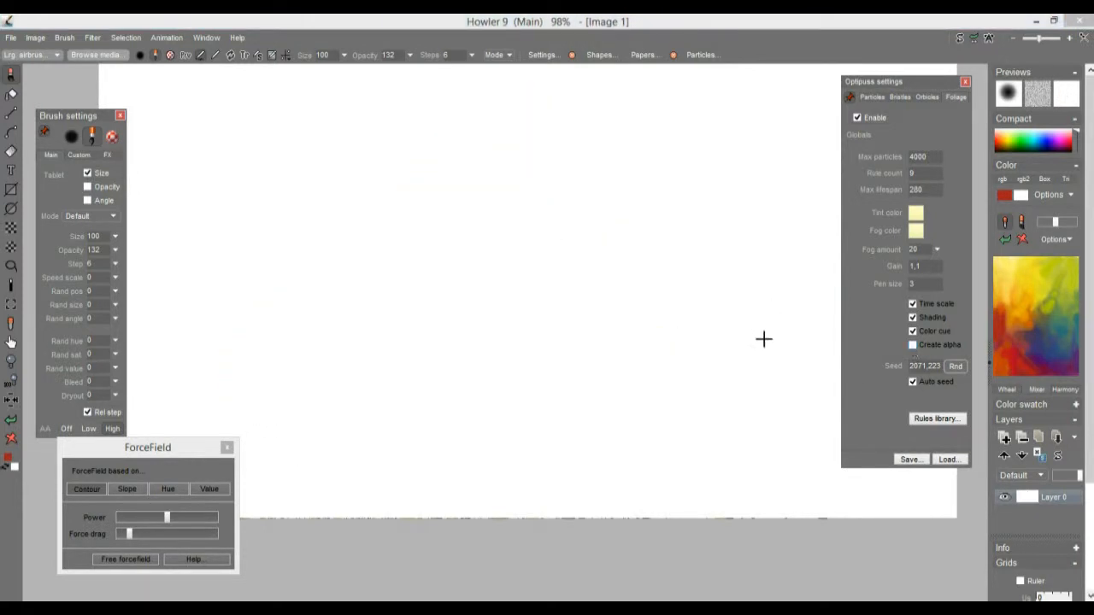
click(405, 371)
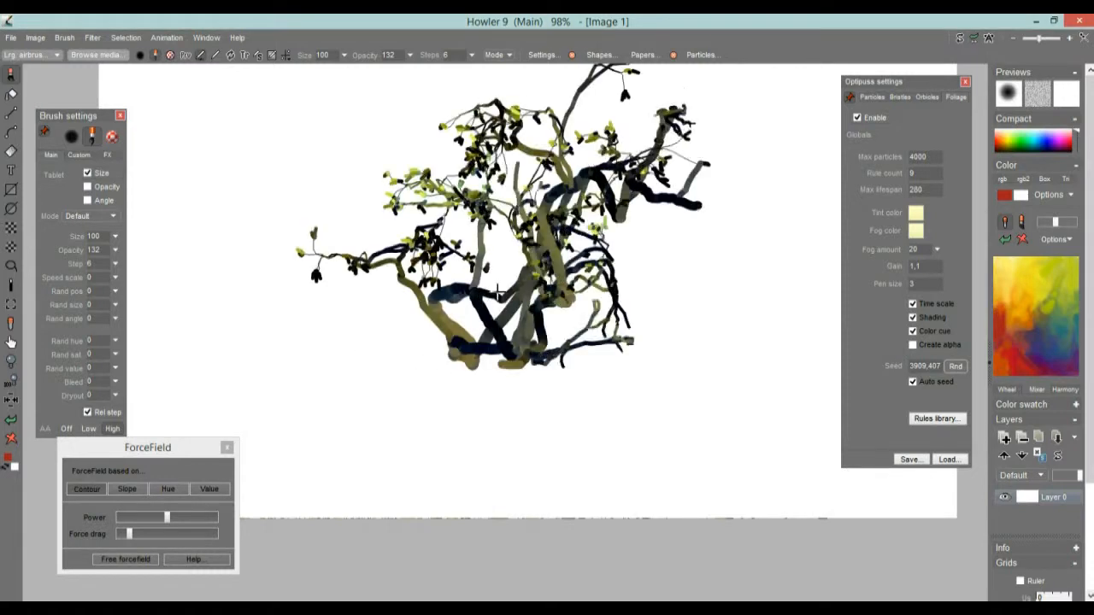
scroll(506, 263, down, 2)
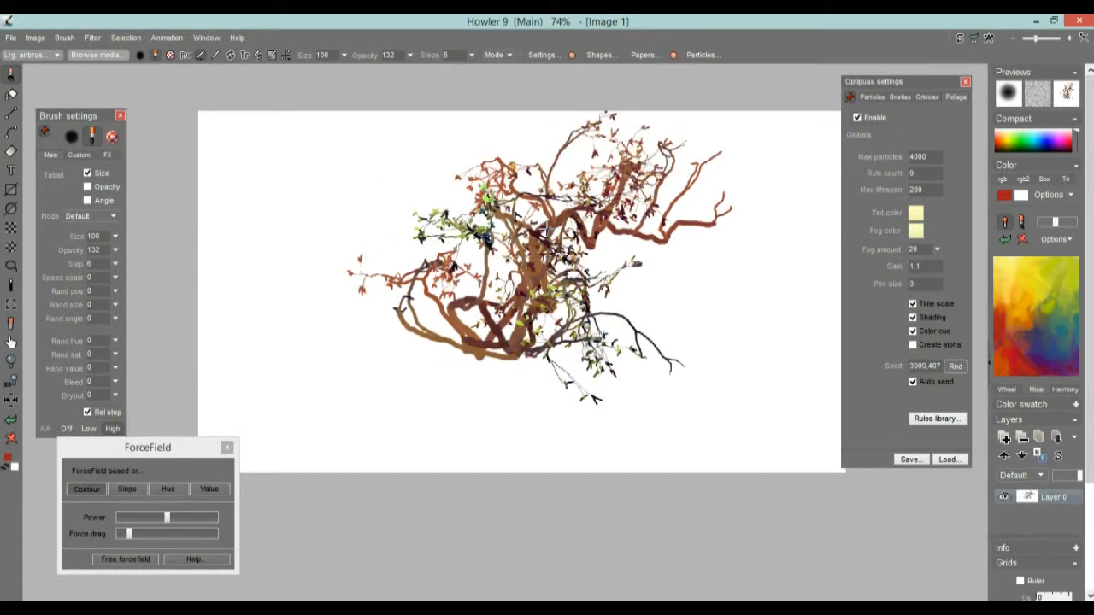
key(ctrl+z)
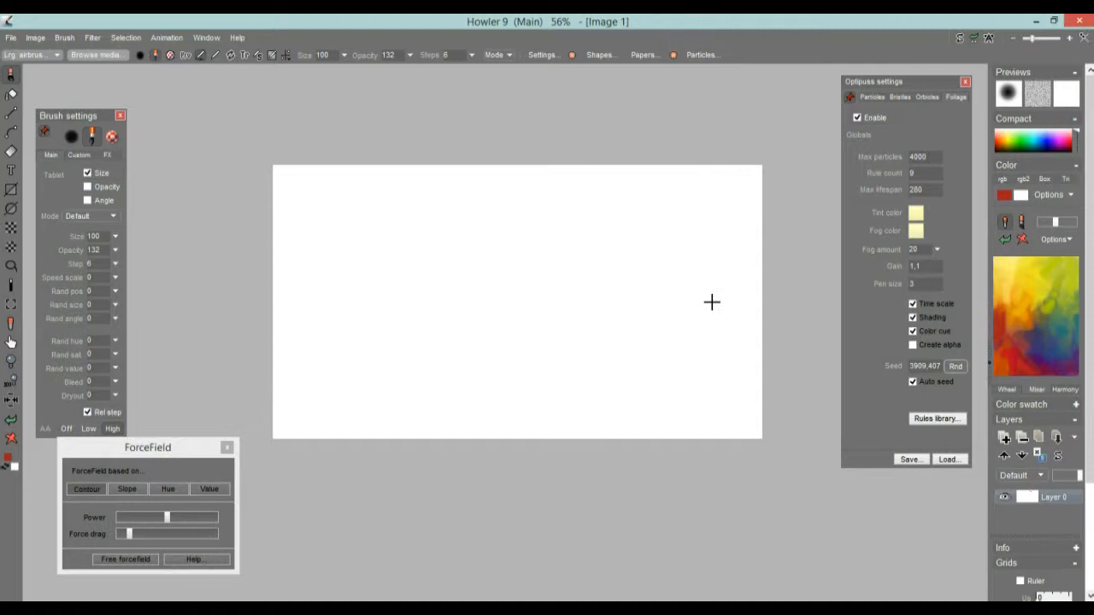
Paint a foliage tree with Create alpha turned on and show its selection as marching ants
click(912, 345)
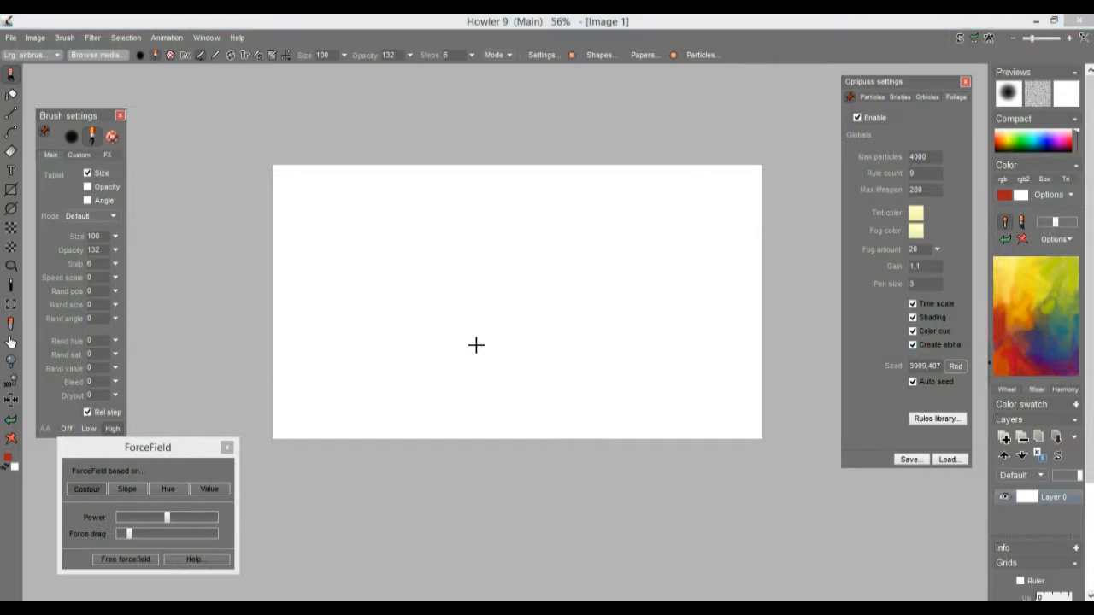
click(507, 331)
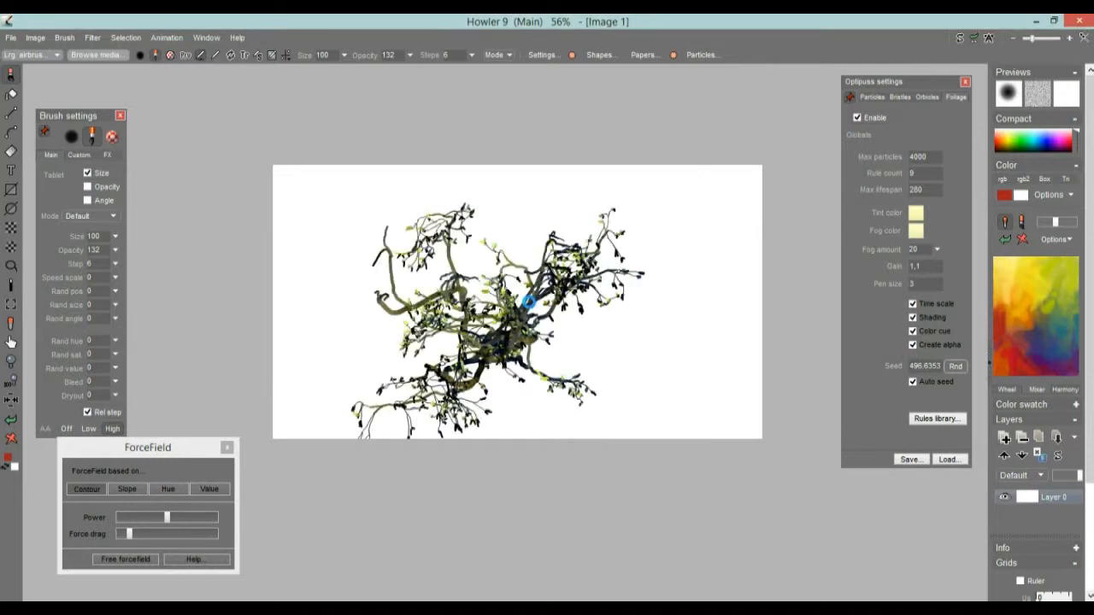
click(126, 38)
click(195, 152)
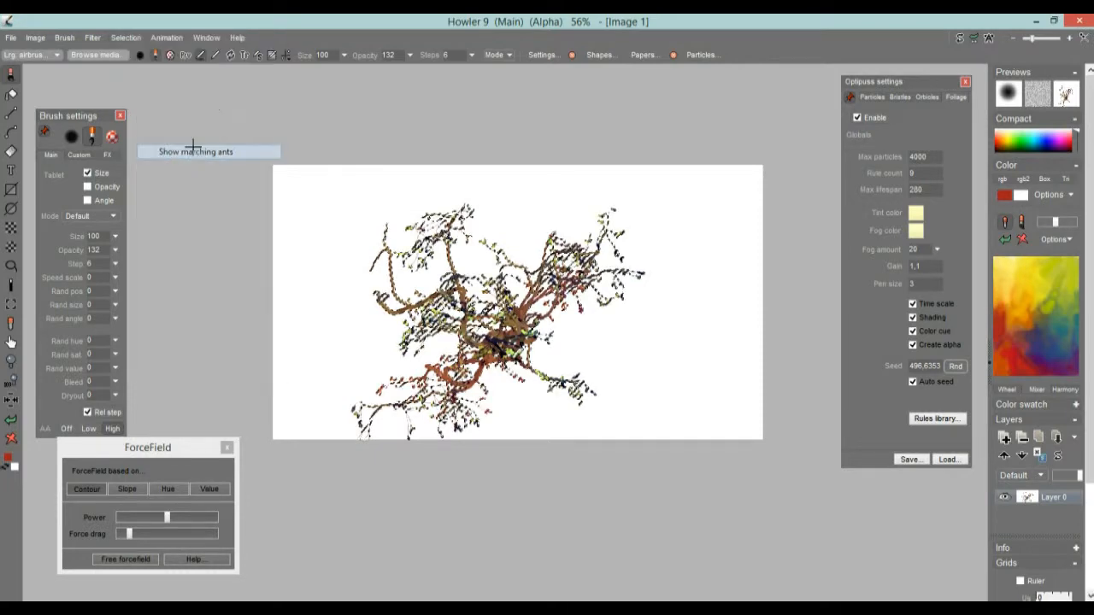
Use the selected tree as a custom brush and paint a dense stroke with Optipuss disabled
click(65, 38)
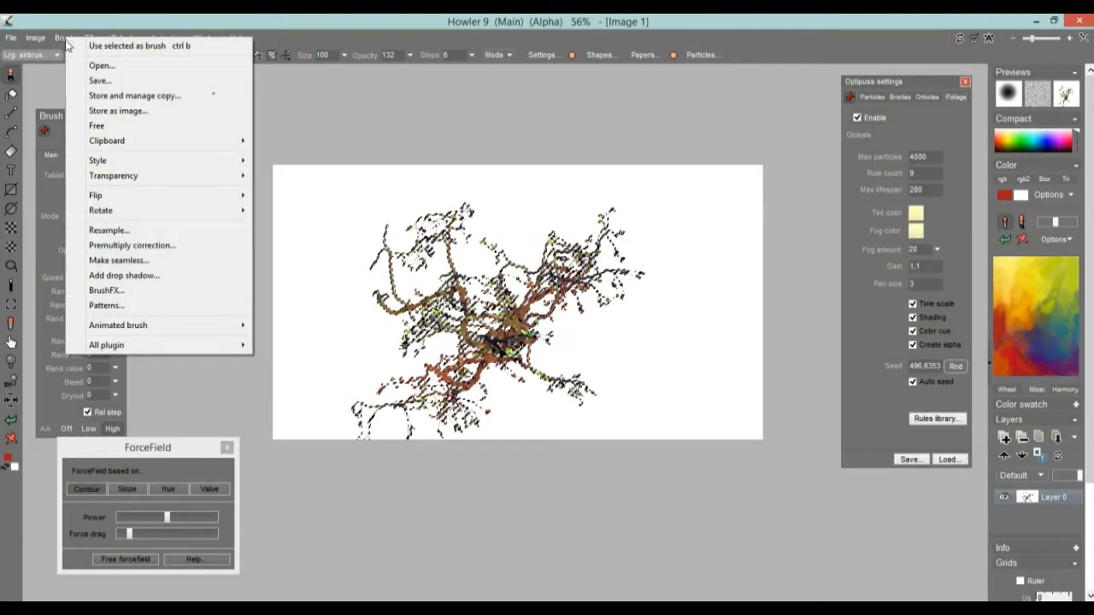
click(113, 47)
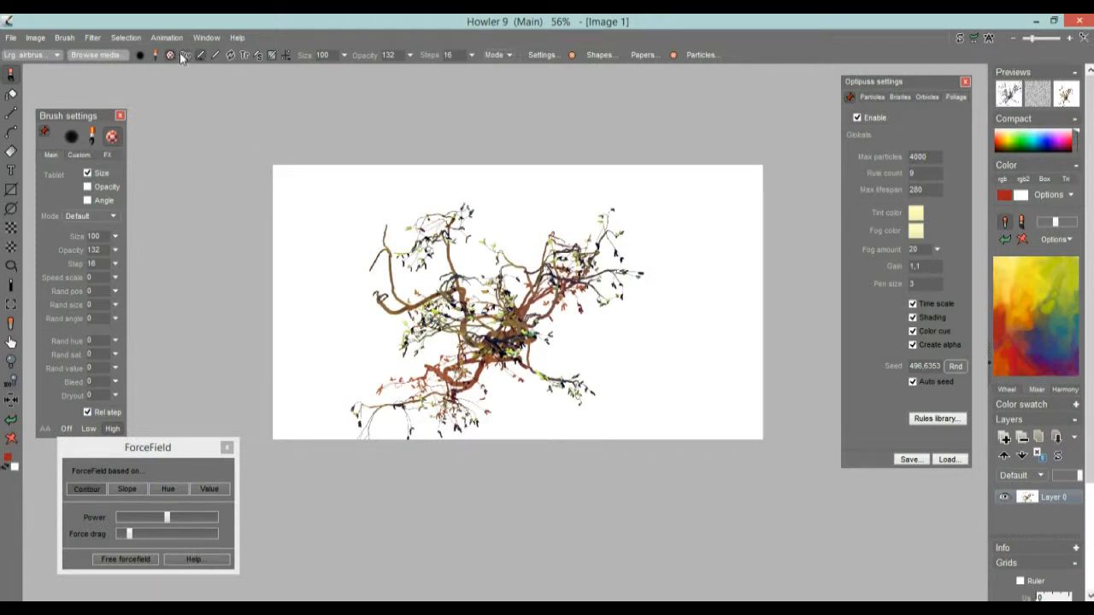
click(857, 117)
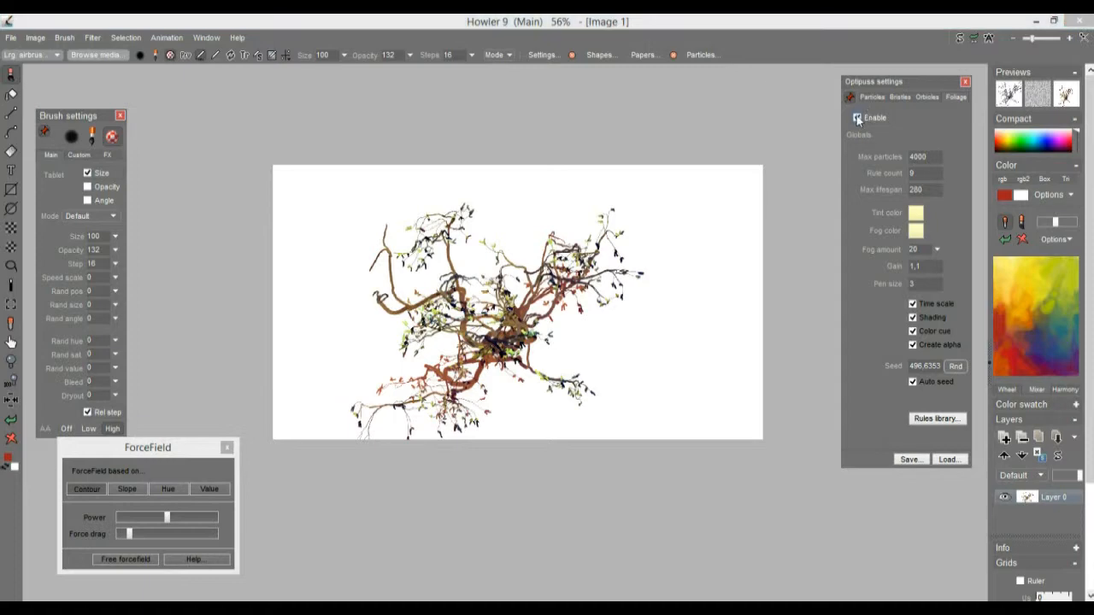
click(187, 55)
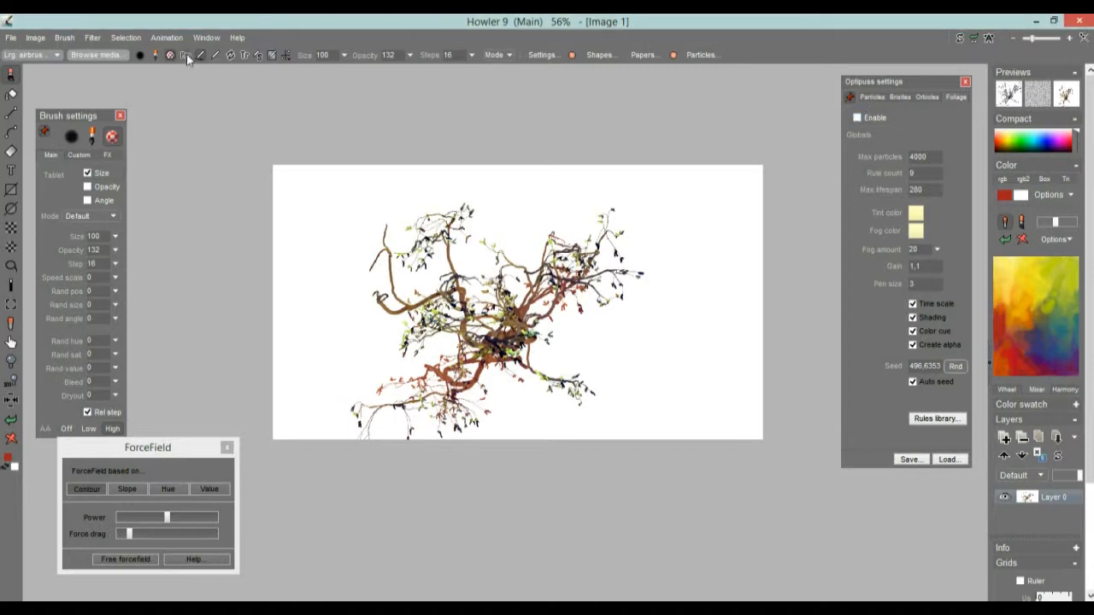
mouse_move(473, 305)
mouse_down()
mouse_move(525, 248)
mouse_move(532, 291)
mouse_move(457, 329)
mouse_move(488, 324)
mouse_up()
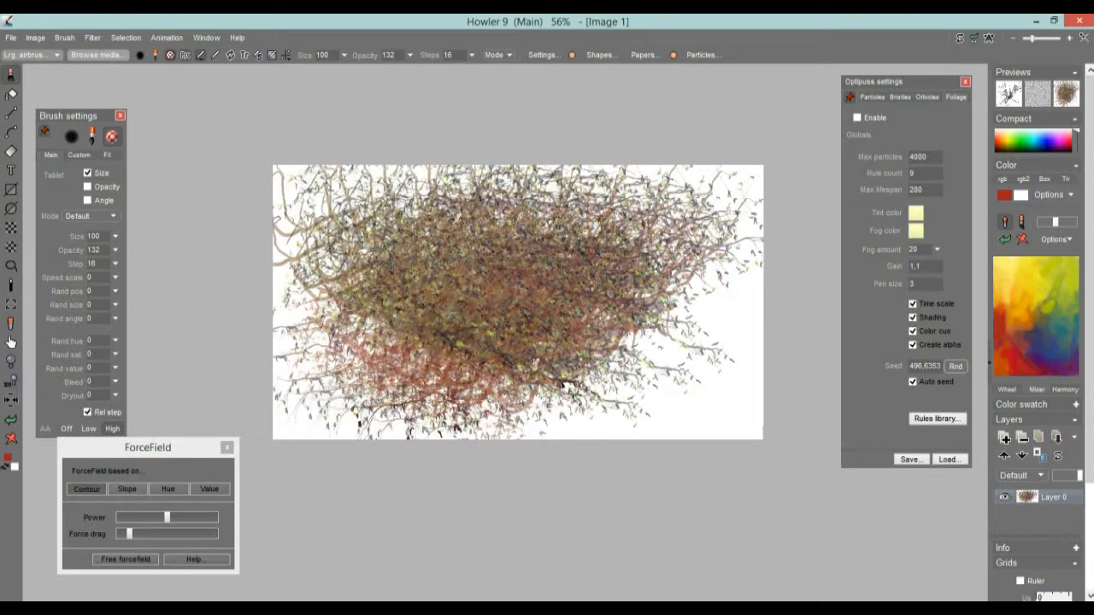
Set the brush opacity to 255 and paint over the existing foliage with the tree brush
scroll(503, 333, up, 2)
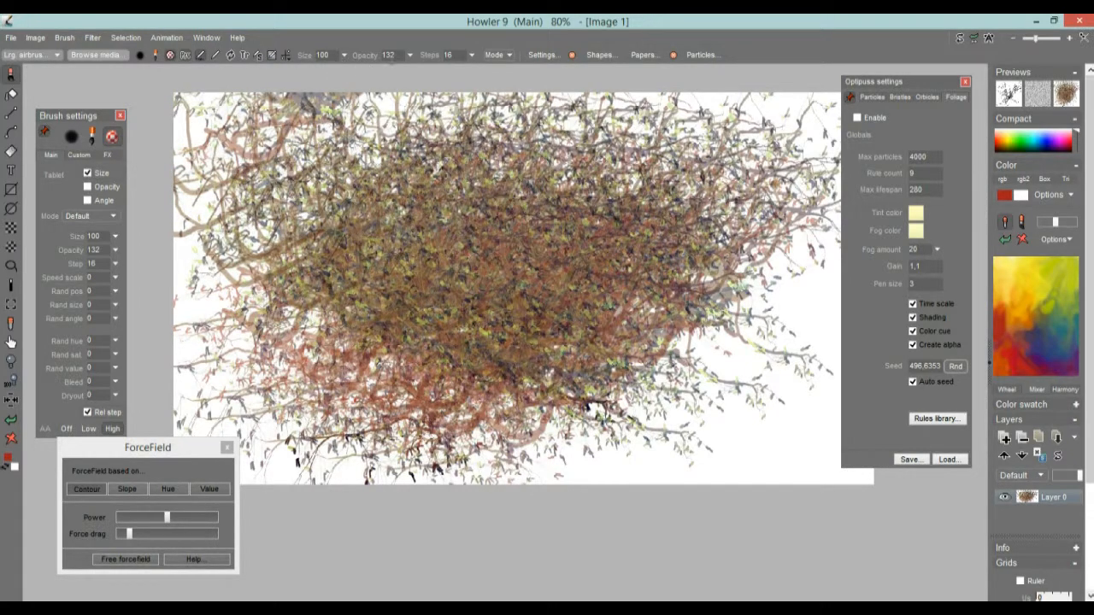
click(410, 56)
drag(373, 73, 453, 81)
mouse_move(581, 341)
mouse_down()
mouse_move(551, 341)
mouse_move(443, 292)
mouse_up()
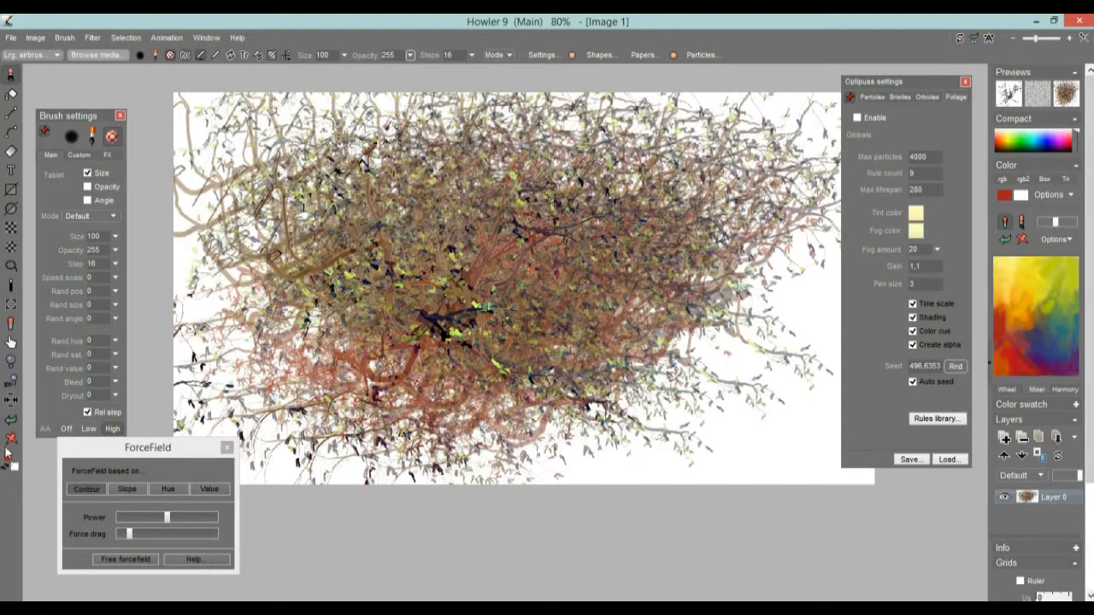
Clear the canvas and stamp several separate copies of the tree brush across it
click(10, 439)
click(361, 276)
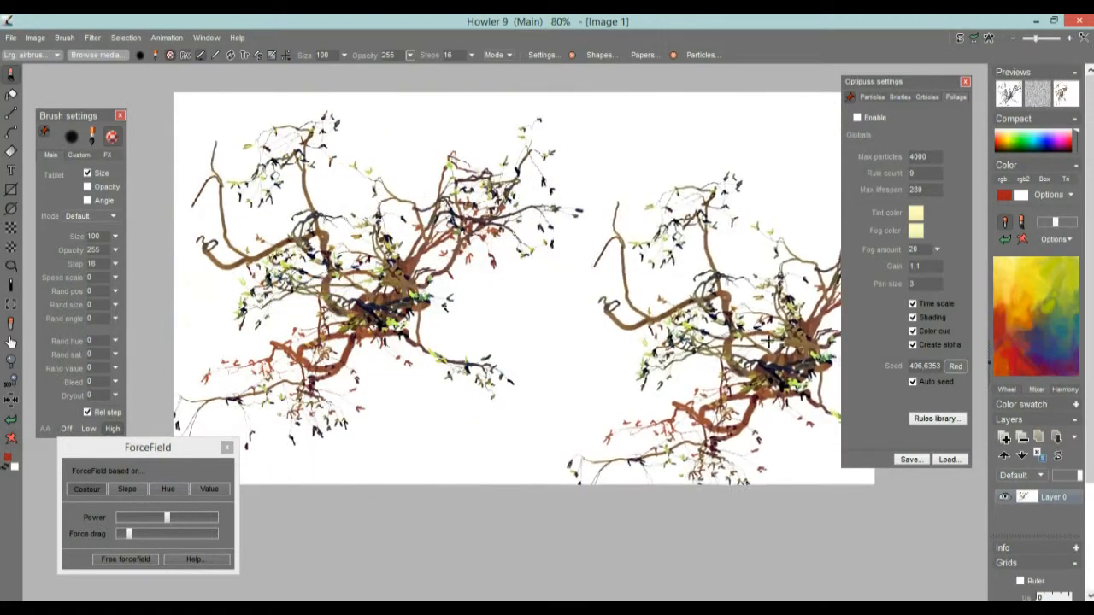
click(689, 272)
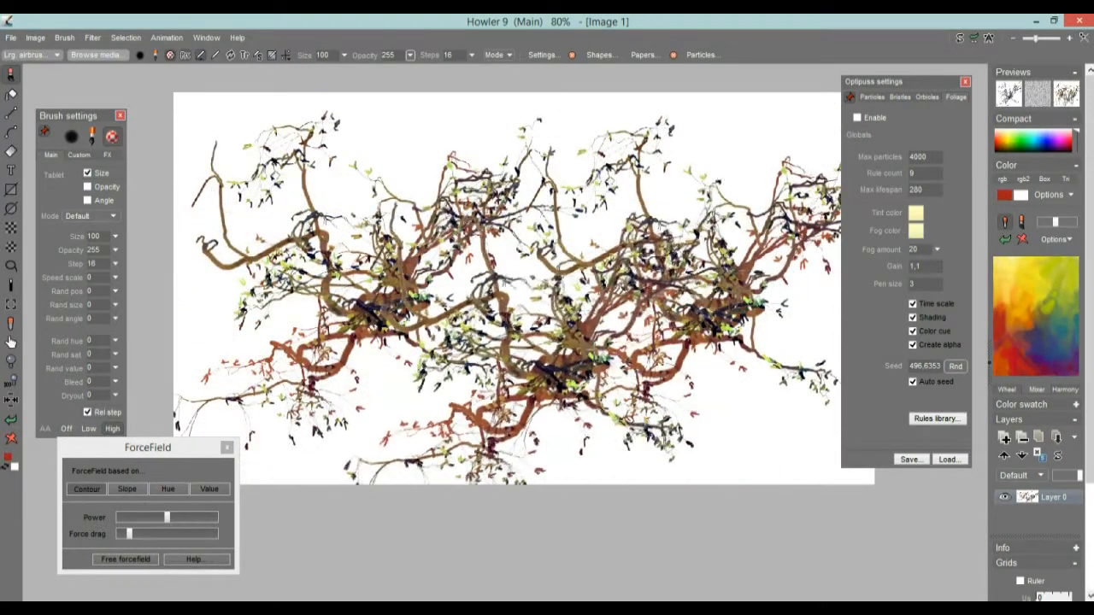
With Optipuss re-enabled on a cleared canvas, paint one foliage tree in red and another in purple
click(10, 438)
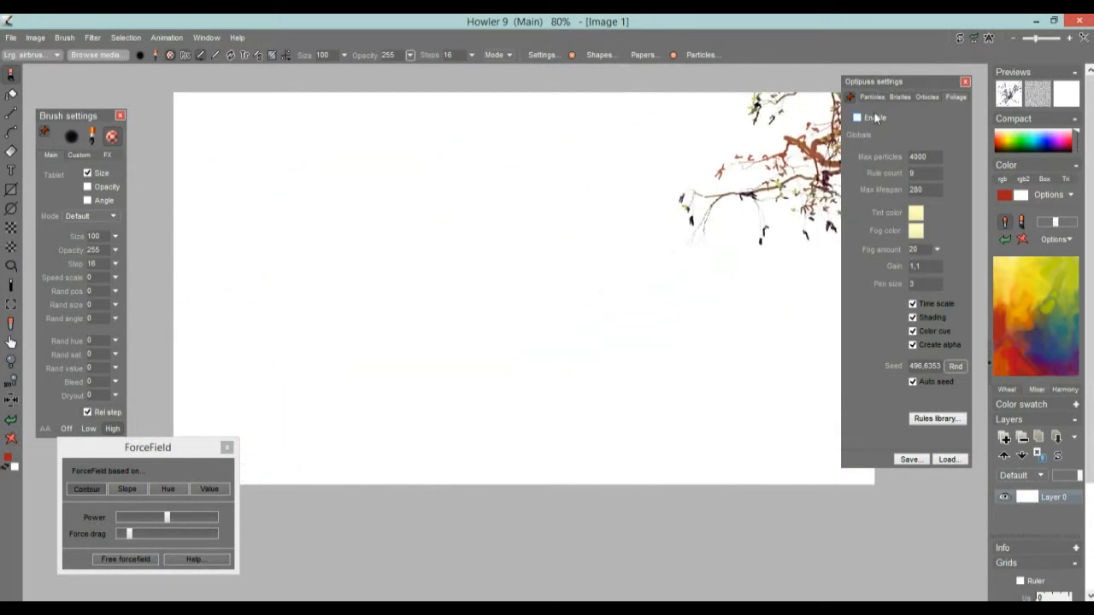
click(857, 119)
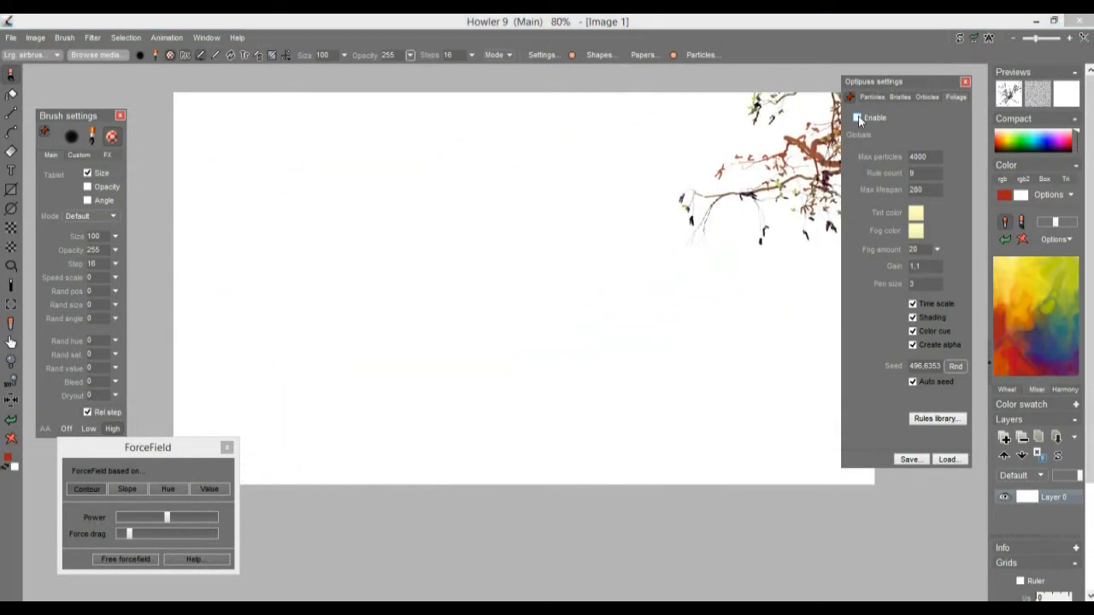
click(443, 345)
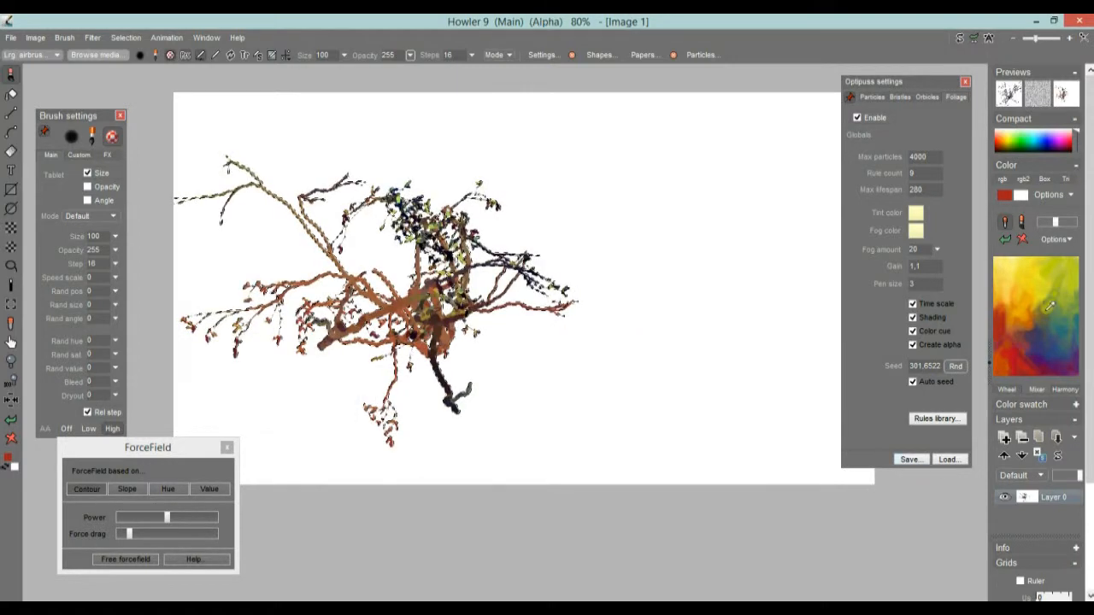
click(1043, 349)
click(672, 405)
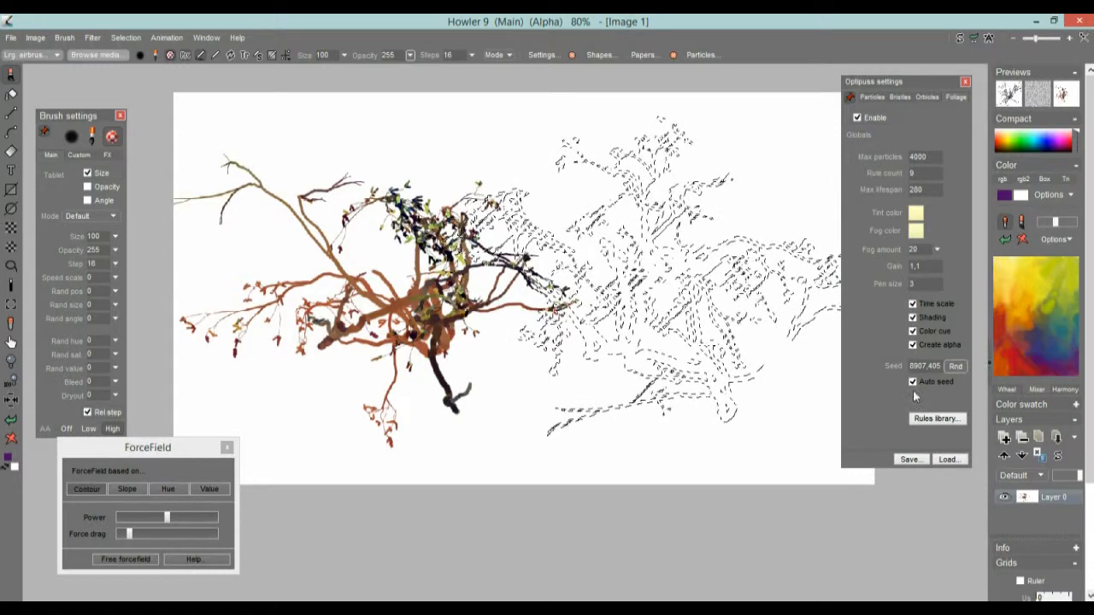
Turn off Create alpha, remove the current selection and paint more purple foliage across the middle of the canvas
click(912, 345)
click(128, 38)
click(145, 47)
click(513, 353)
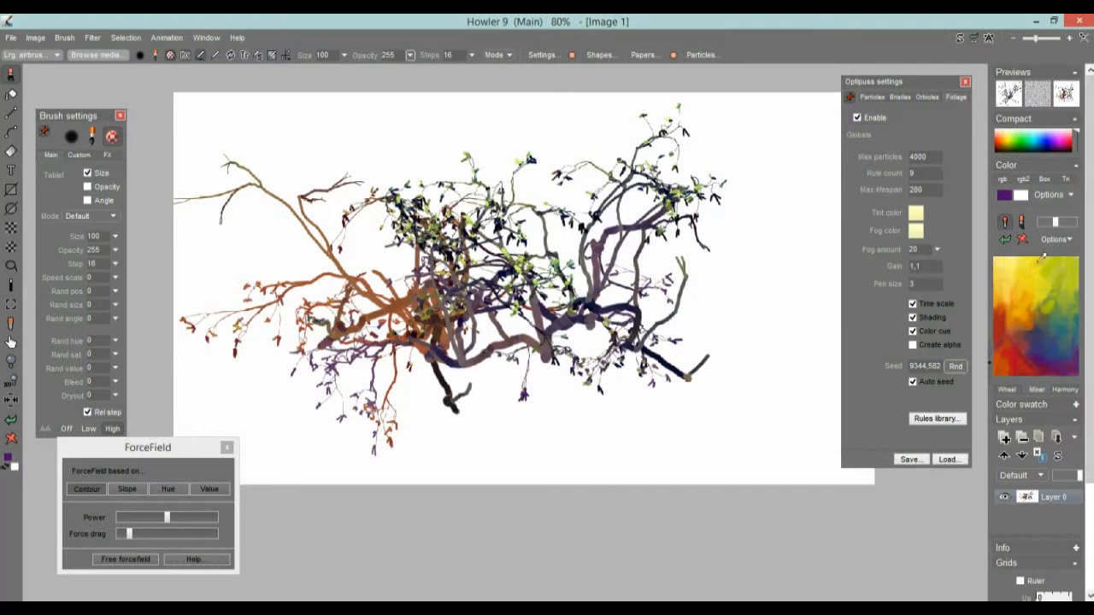
On a cleared canvas, paint branching foliage in dark blue and add more in a near-black blue
click(1046, 148)
click(12, 440)
drag(429, 396, 614, 351)
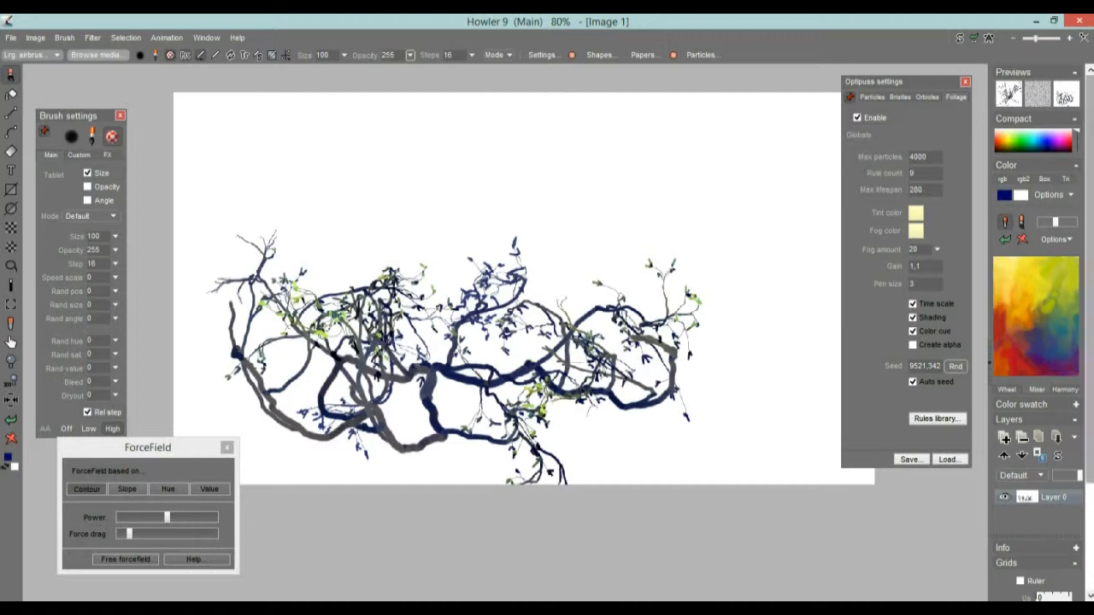
click(1053, 152)
mouse_move(709, 346)
mouse_down()
mouse_move(681, 270)
mouse_move(713, 299)
mouse_up()
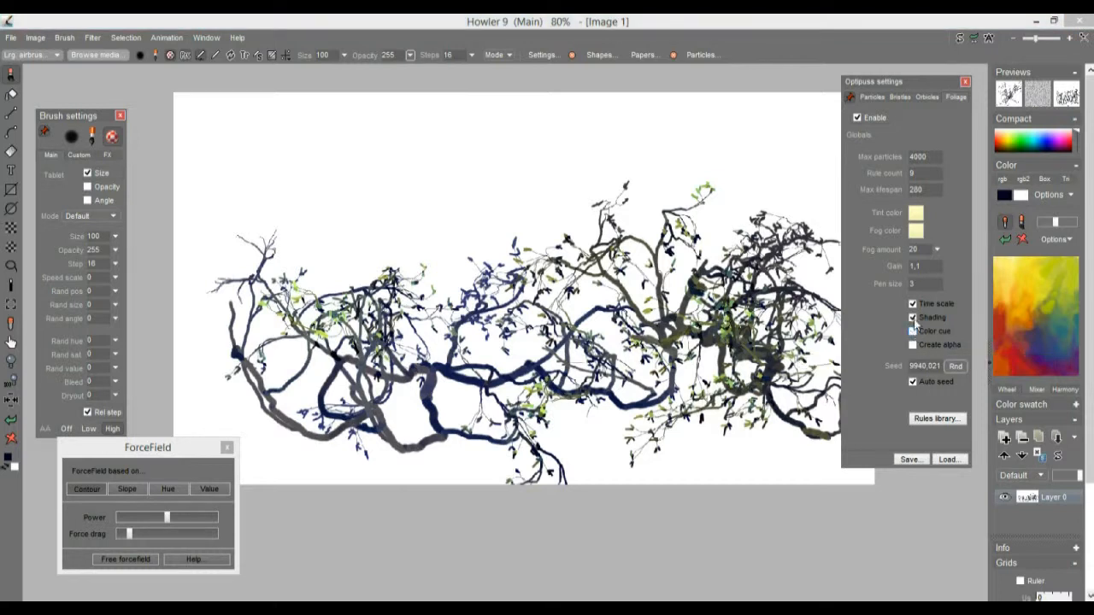
Clear the canvas and paint two foliage trees with Shading and Color cue turned off
click(13, 439)
mouse_move(461, 358)
mouse_down()
mouse_move(484, 304)
mouse_move(528, 290)
mouse_move(570, 299)
mouse_up()
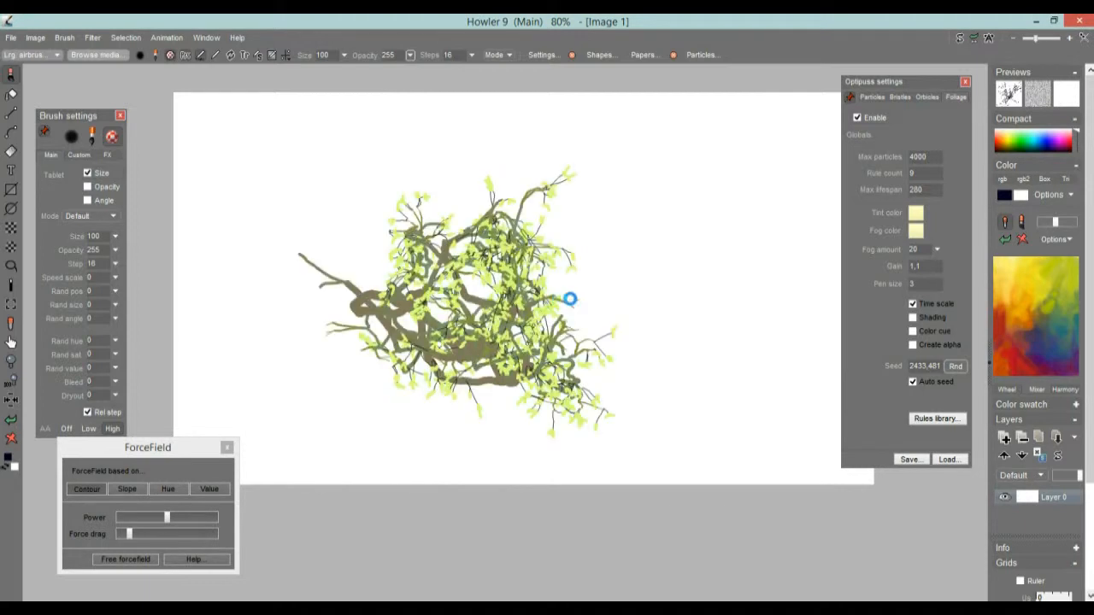
drag(653, 338, 645, 279)
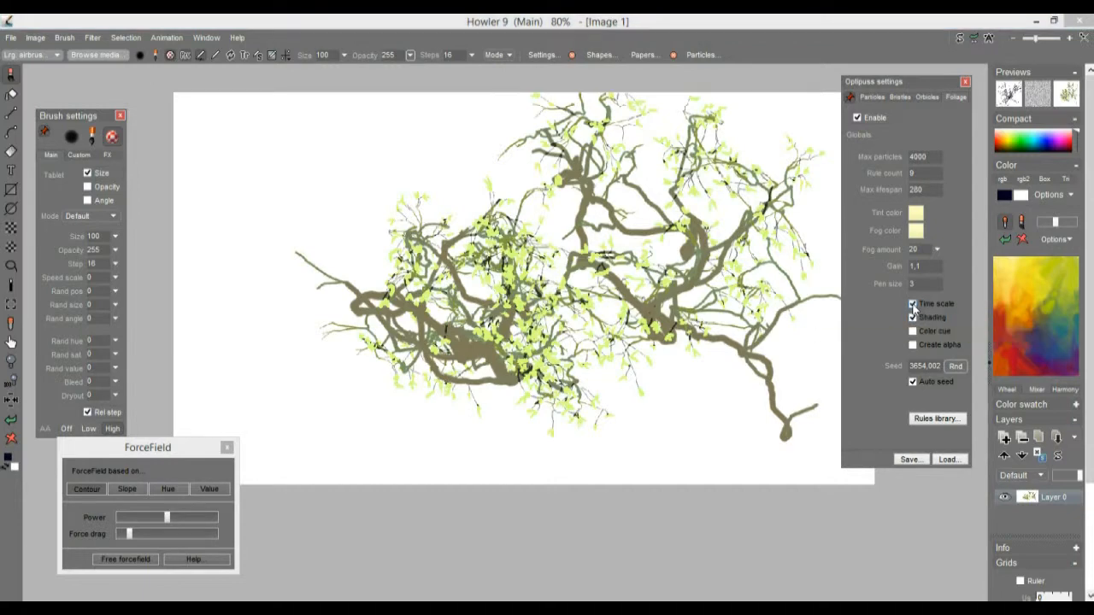
Paint foliage with Time scale off and Shading on, first over the existing trees and again on a cleared canvas
drag(419, 365, 435, 331)
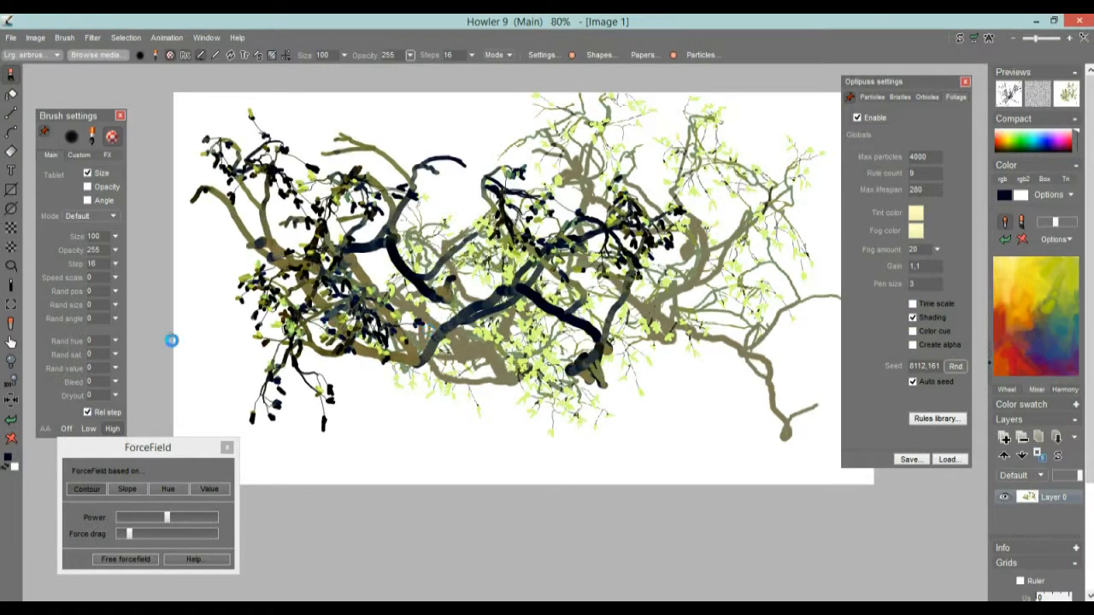
click(11, 440)
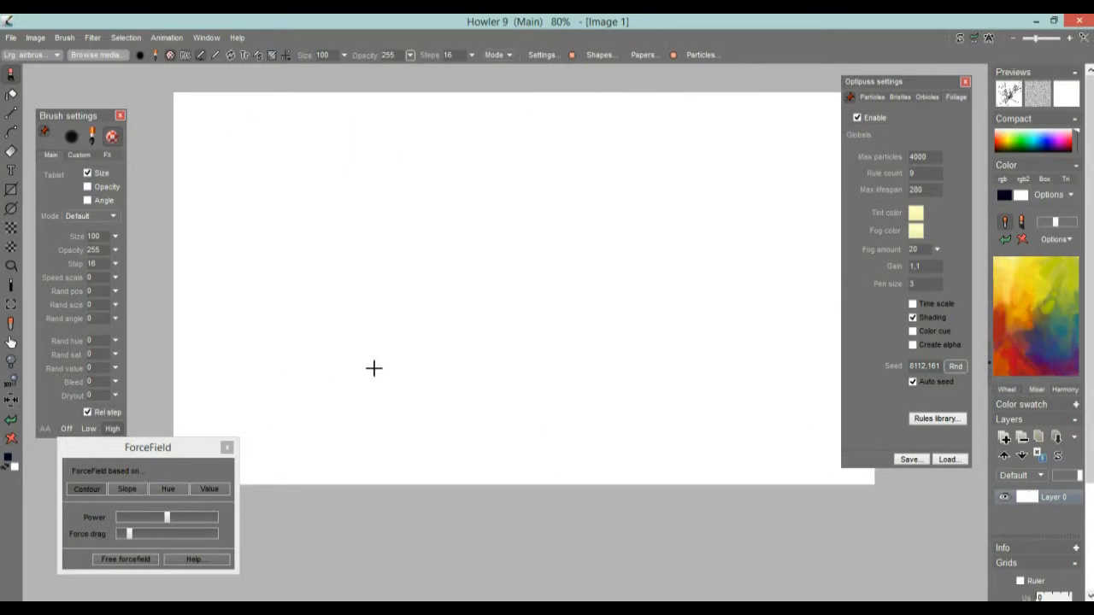
drag(337, 403, 427, 342)
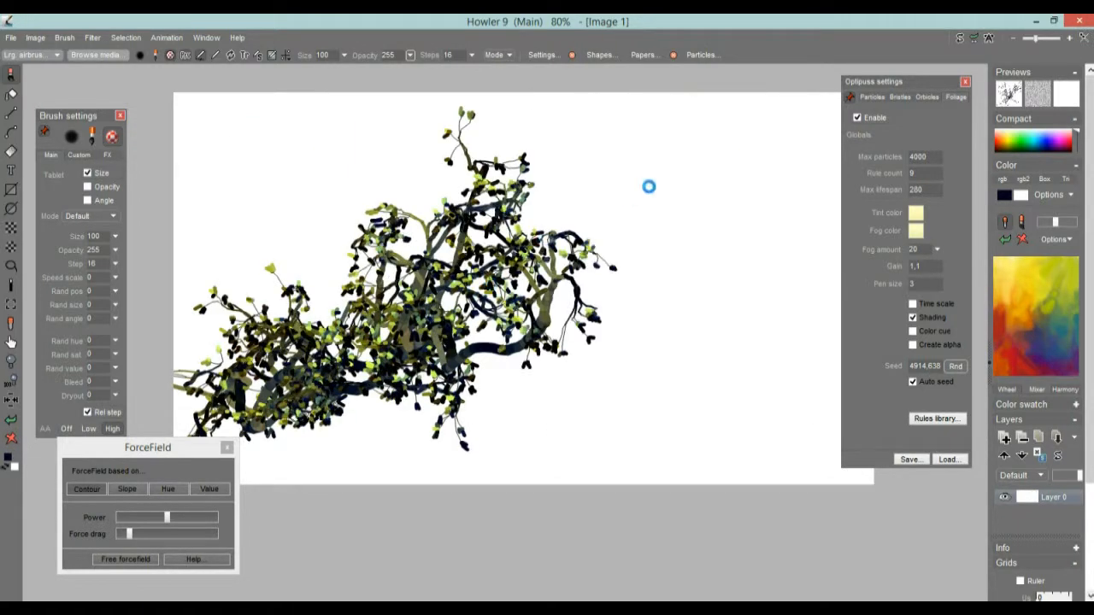
Open the extra options of the Optipuss Particles settings and paint a particle burst beside the foliage
click(873, 98)
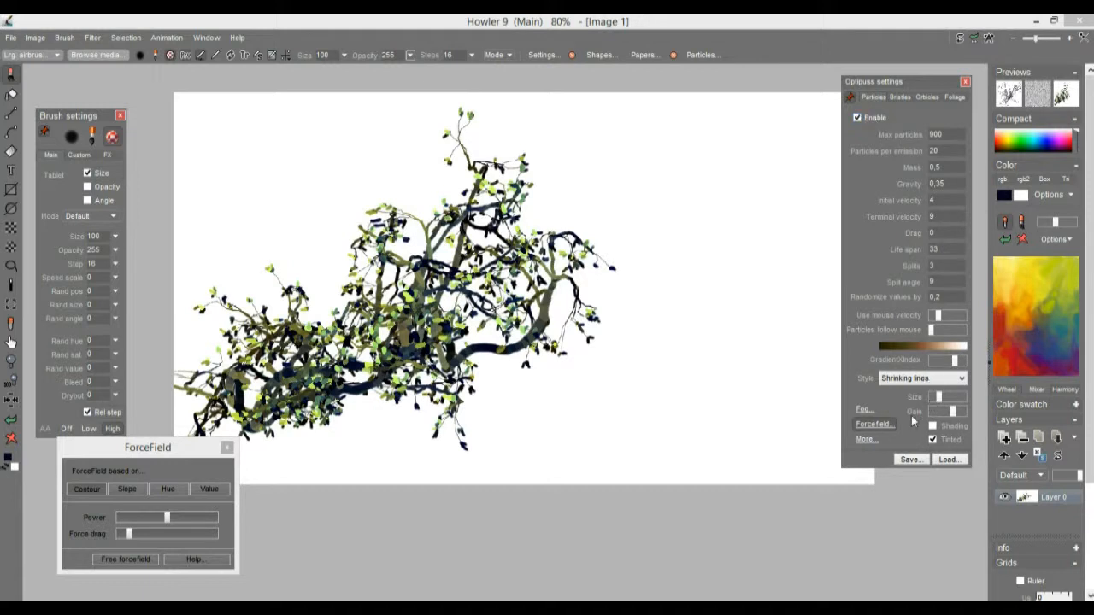
click(866, 439)
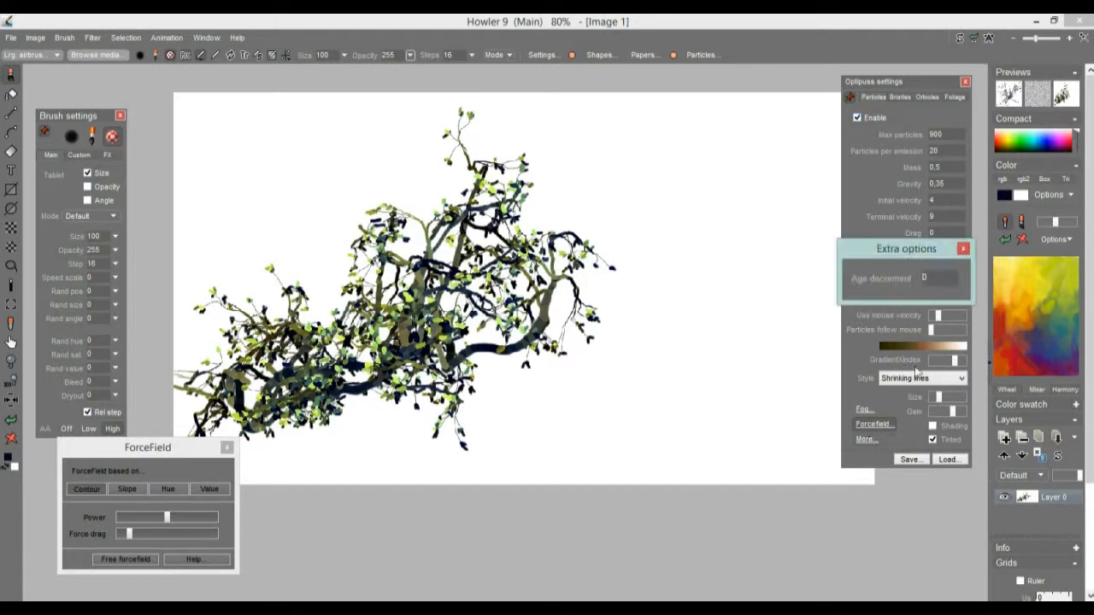
drag(899, 246, 766, 237)
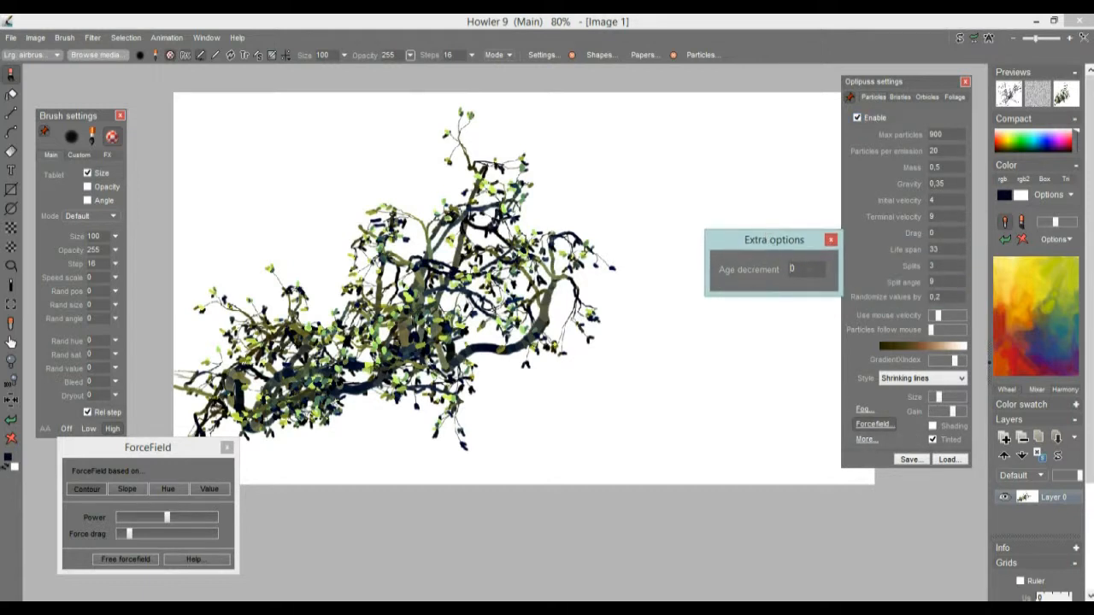
click(618, 317)
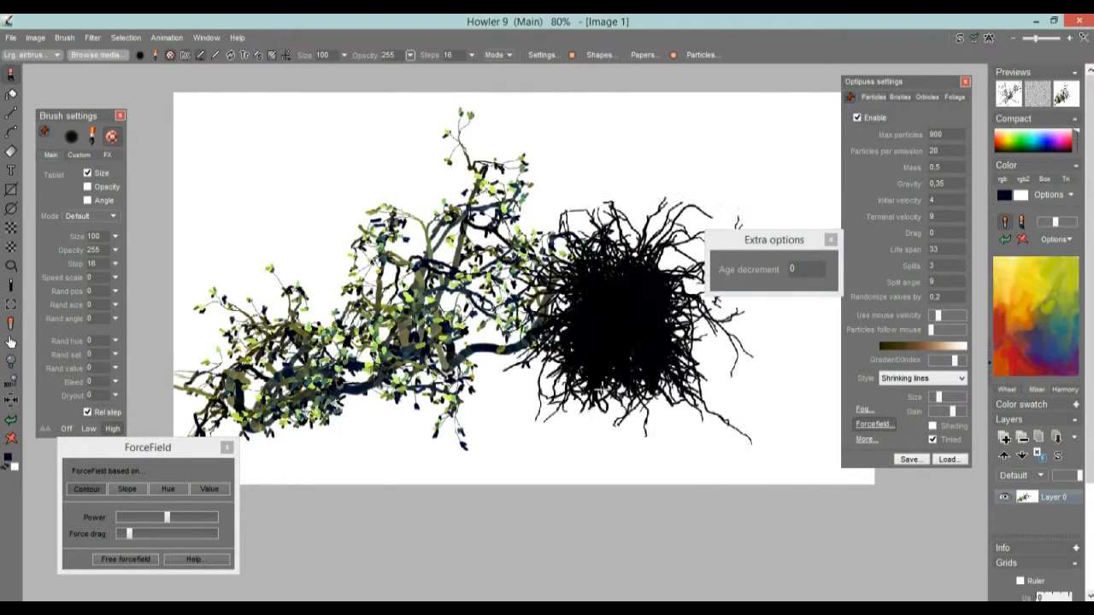
Set the particle age decrement to 4 and paint particle bursts on a cleared canvas
click(810, 268)
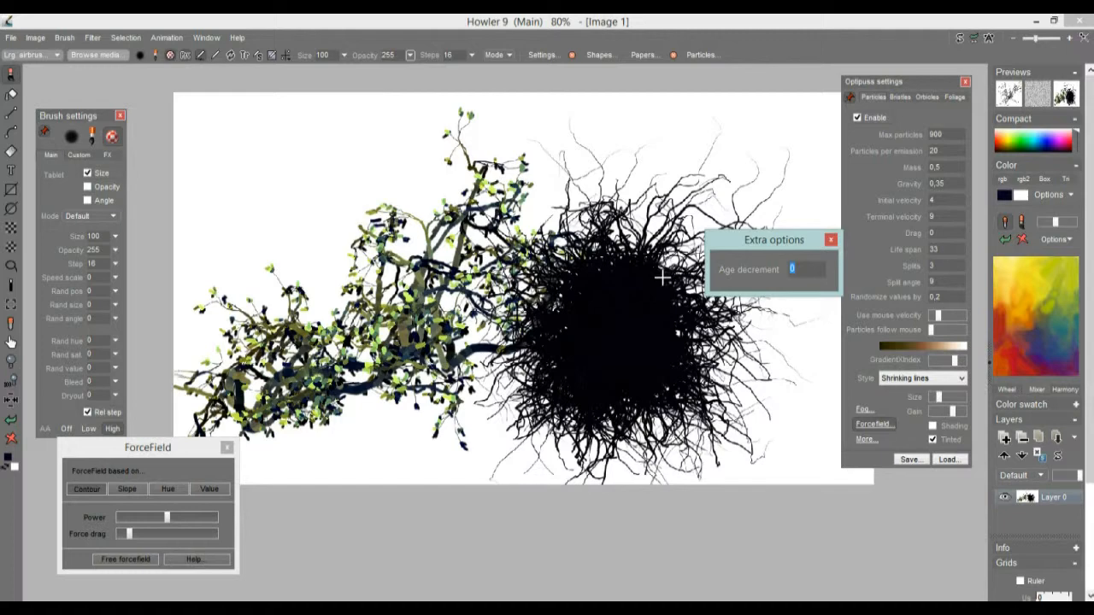
click(11, 437)
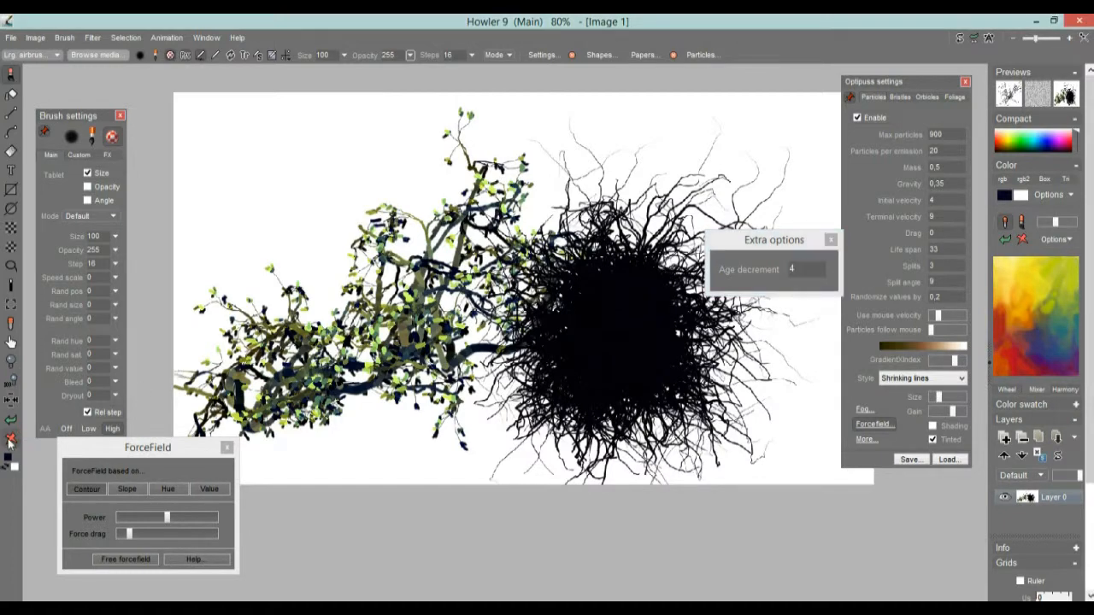
mouse_move(327, 276)
mouse_down()
mouse_move(370, 259)
mouse_move(346, 285)
mouse_move(487, 299)
mouse_up()
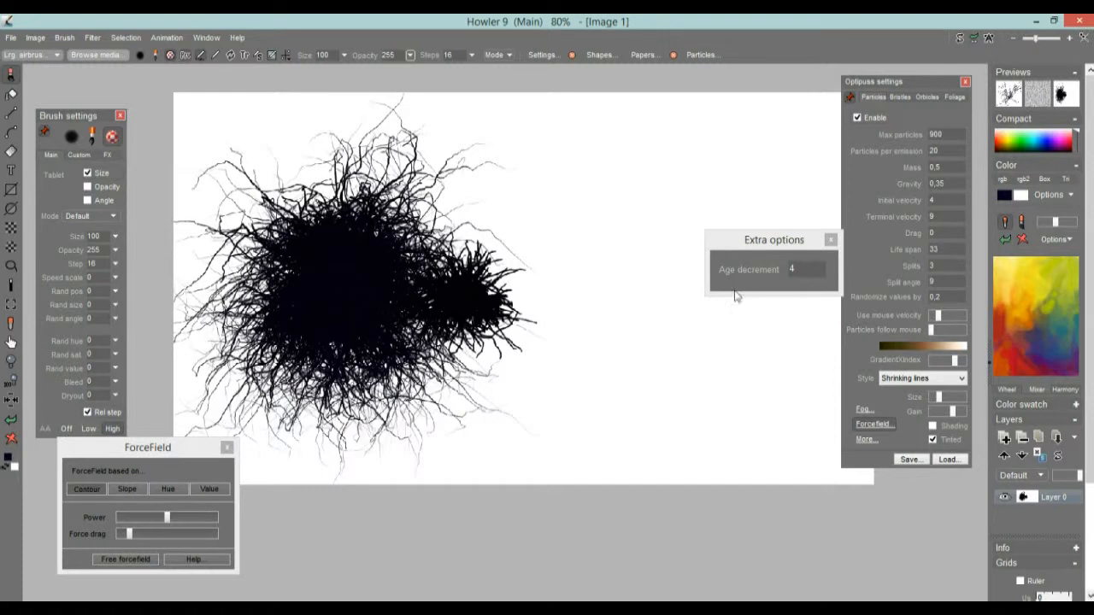
Turn off Tinted for the particles and paint gradient-coloured bursts, first beside the black ones and again on a cleared canvas
click(932, 439)
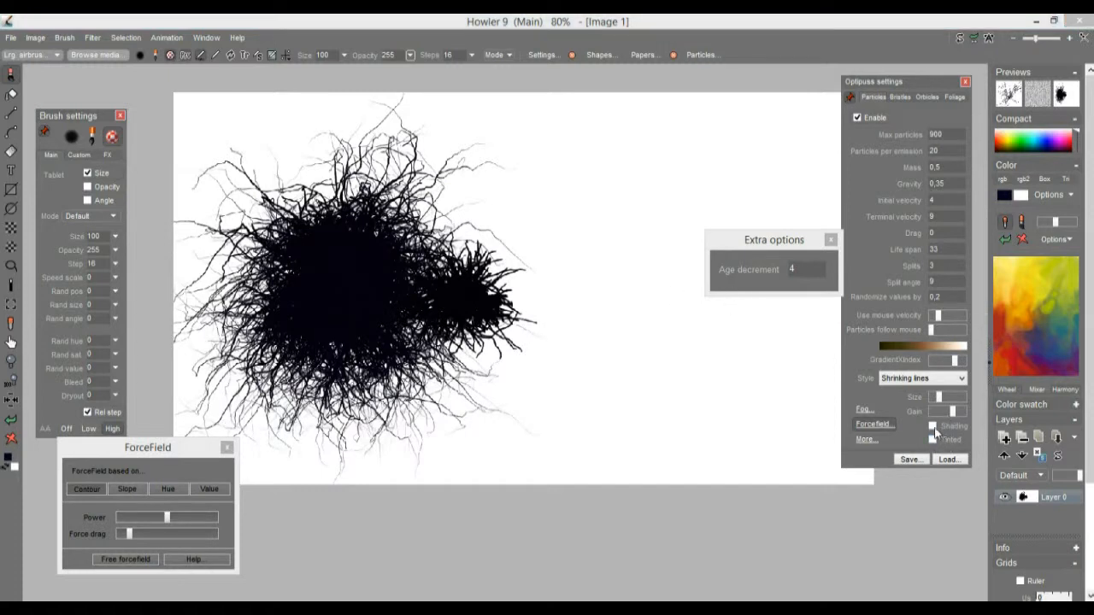
mouse_move(615, 379)
mouse_down()
mouse_move(601, 254)
mouse_move(590, 251)
mouse_up()
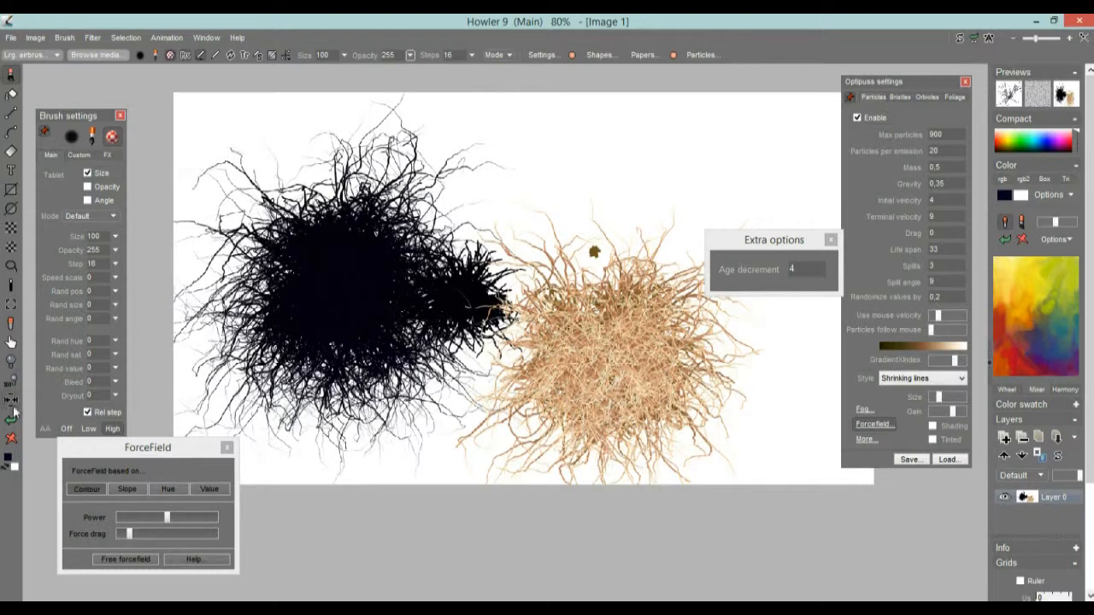
click(11, 439)
mouse_move(343, 347)
mouse_down()
mouse_move(395, 248)
mouse_move(525, 178)
mouse_move(663, 177)
mouse_move(673, 258)
mouse_move(588, 363)
mouse_move(704, 319)
mouse_up()
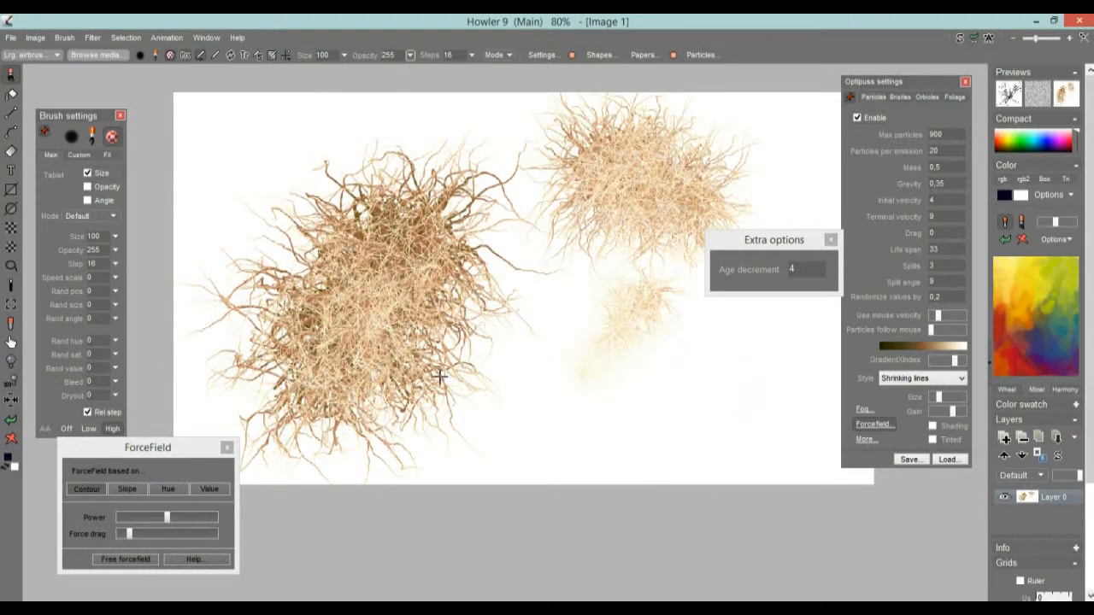
Swap the primary and secondary colors, clear the canvas to dark blue, and paint an arched particle stroke
click(8, 468)
click(11, 439)
mouse_move(298, 394)
mouse_down()
mouse_move(352, 287)
mouse_move(435, 231)
mouse_move(508, 218)
mouse_move(561, 239)
mouse_move(661, 345)
mouse_up()
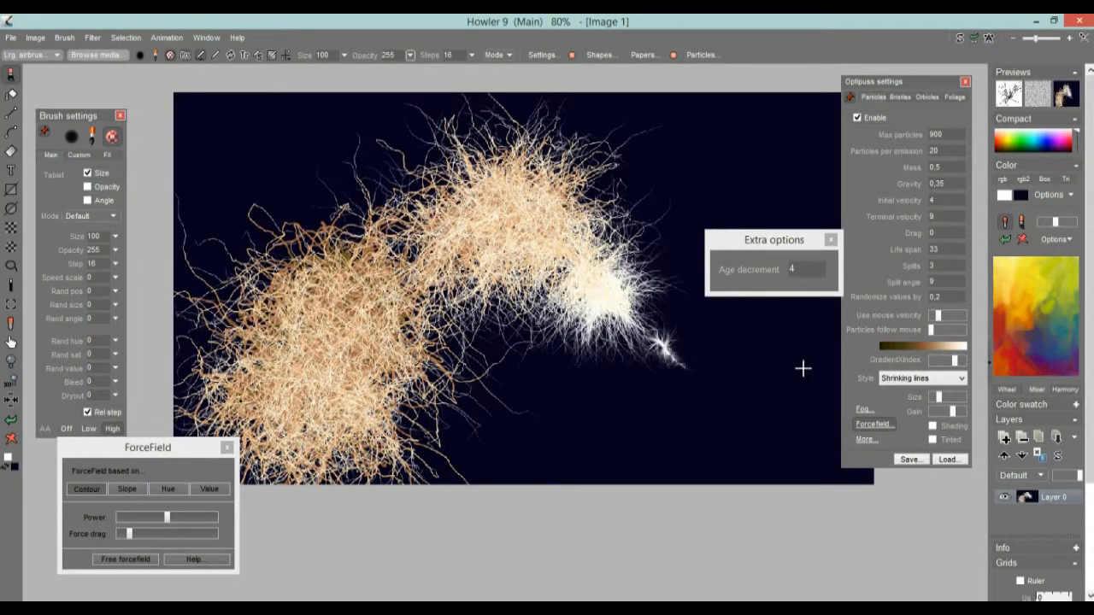
Examine the strands and the tapering end of the arched particle stroke up close
scroll(692, 343, up, 4)
scroll(649, 231, up, 6)
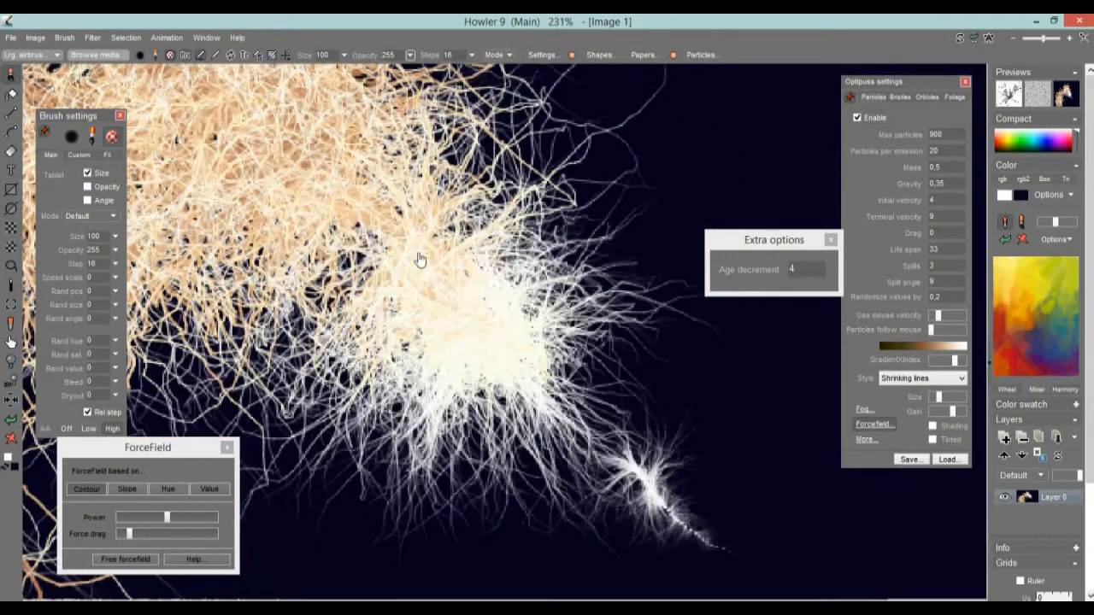
drag(420, 259, 454, 342)
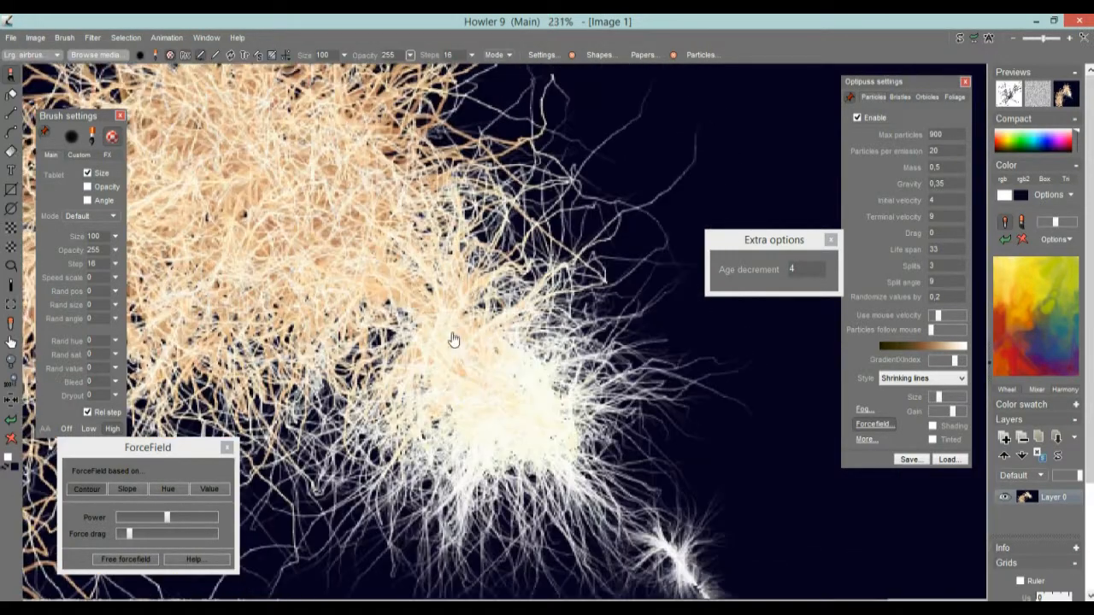
drag(562, 423, 450, 202)
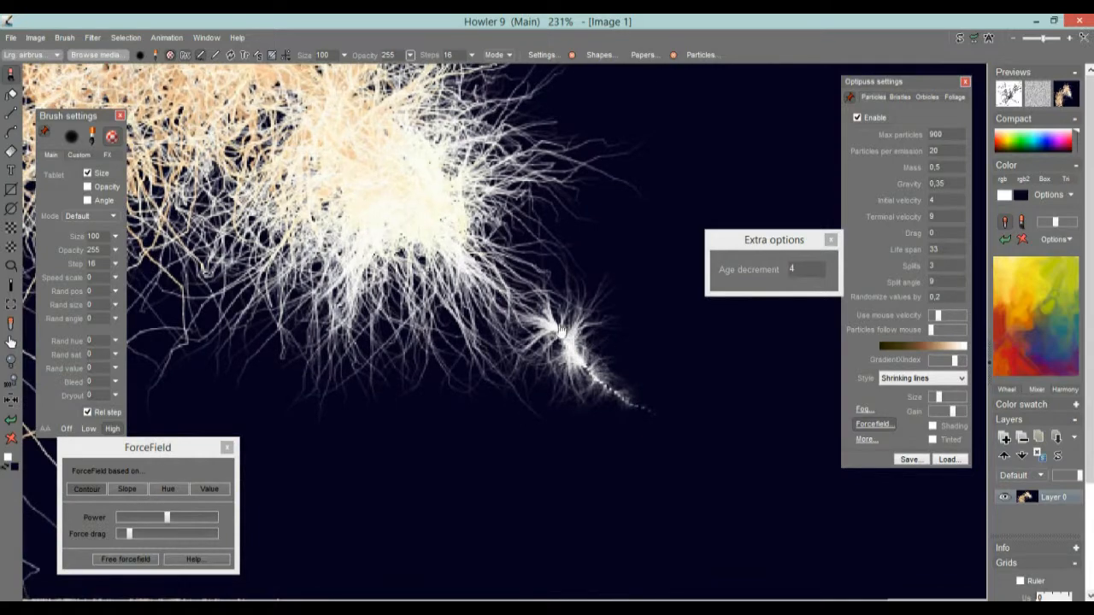
scroll(658, 410, up, 6)
drag(659, 401, 450, 270)
scroll(453, 274, down, 10)
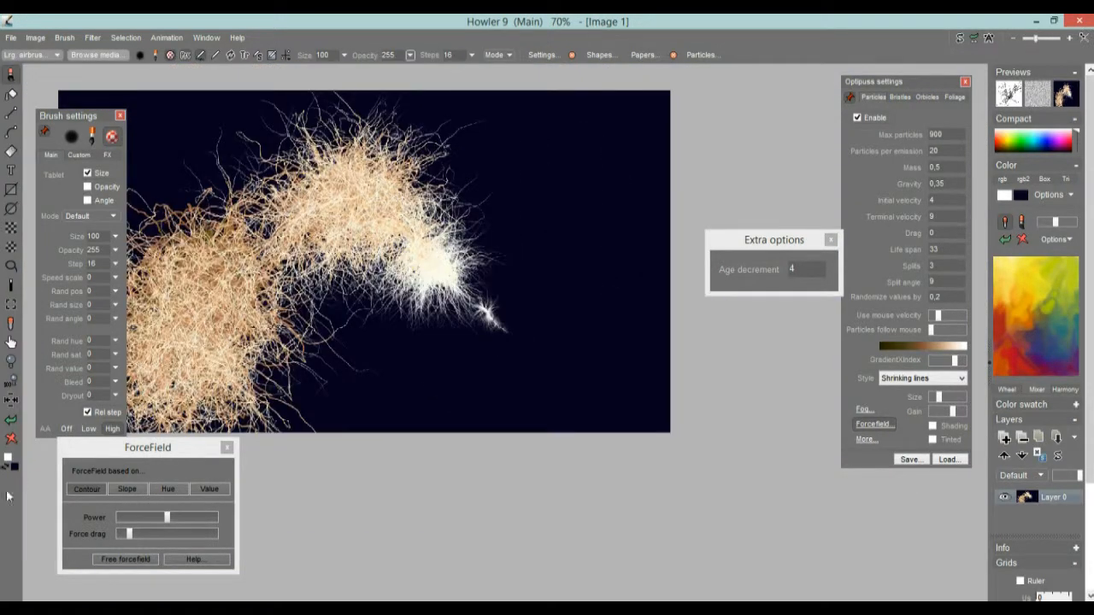
Paint horizontal tapering particle strokes across the dark canvas, clearing it before each new attempt
click(11, 438)
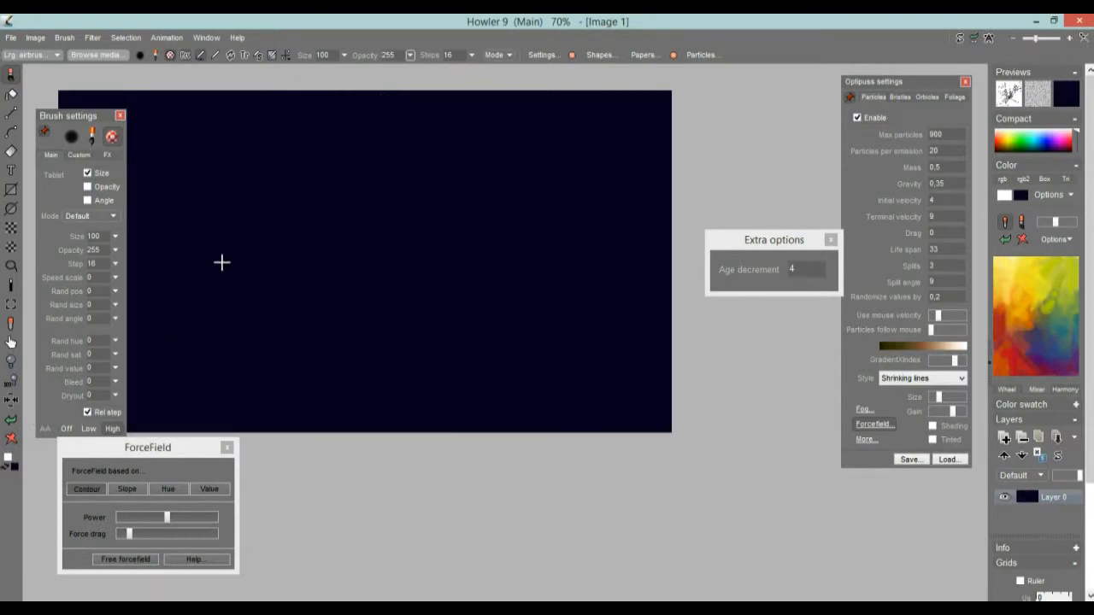
drag(205, 272, 275, 287)
drag(140, 271, 305, 276)
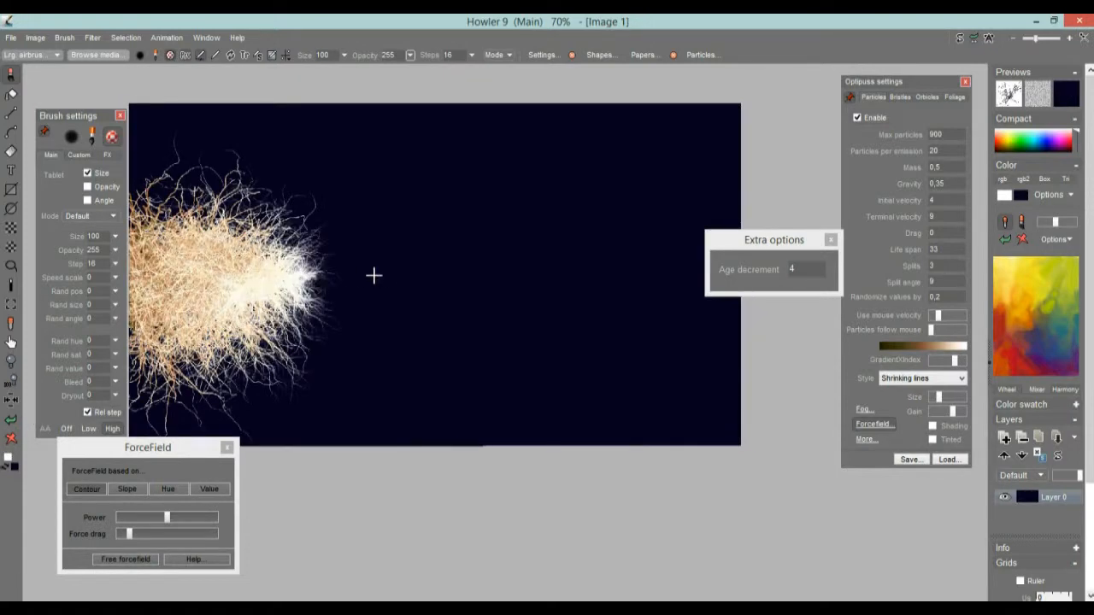
click(12, 437)
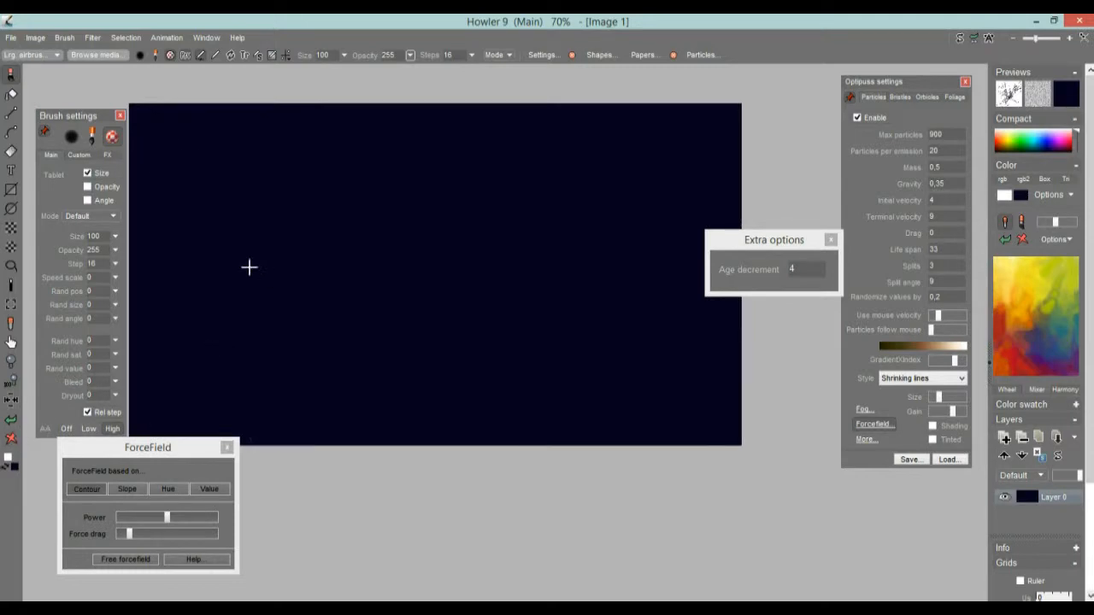
mouse_move(145, 276)
mouse_down()
mouse_move(598, 266)
mouse_move(759, 293)
mouse_up()
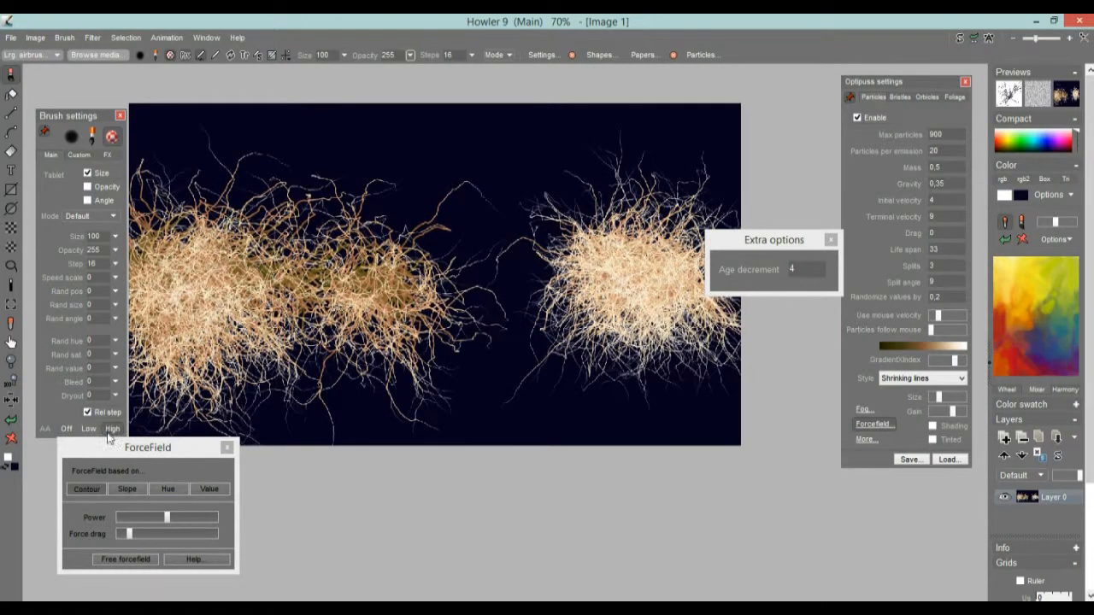
click(12, 437)
mouse_move(165, 278)
mouse_down()
mouse_move(518, 274)
mouse_move(763, 305)
mouse_up()
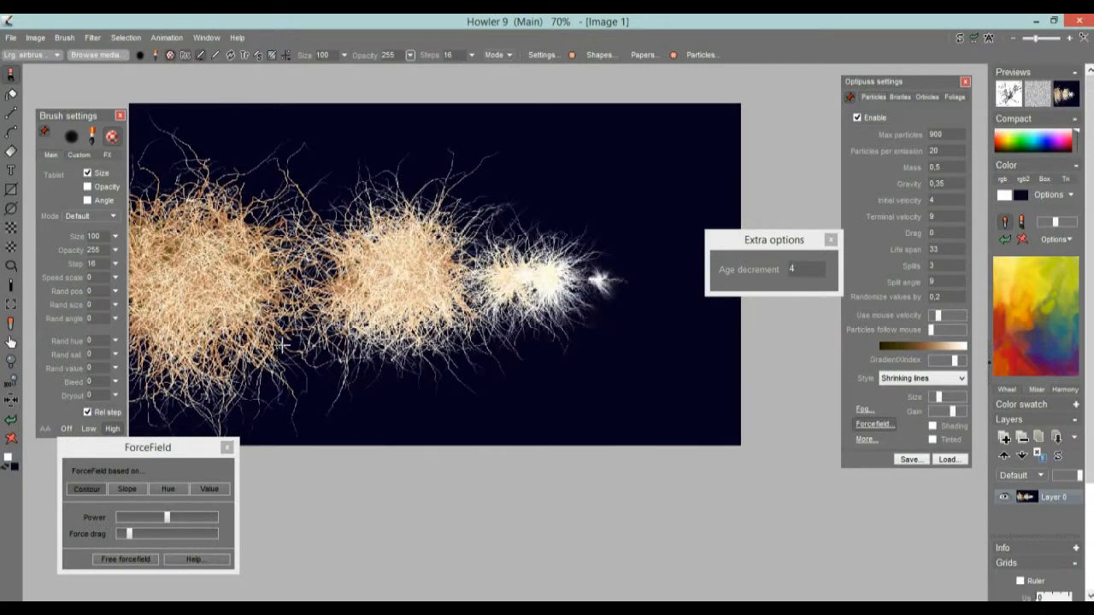
drag(198, 285, 310, 271)
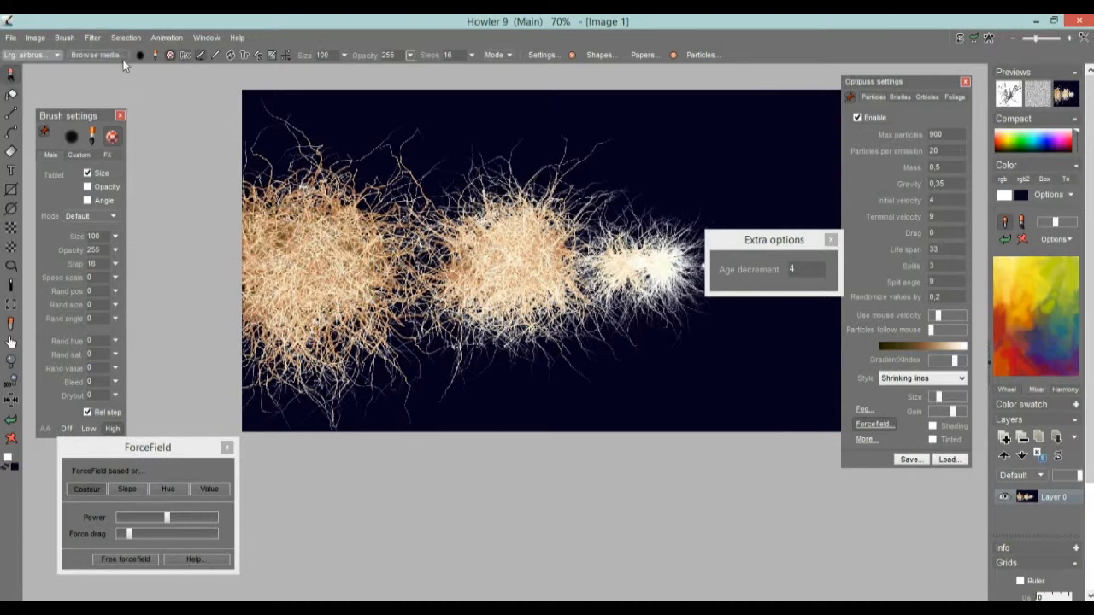
Switch to the simple Med brush and choose orange as the painting color
click(49, 56)
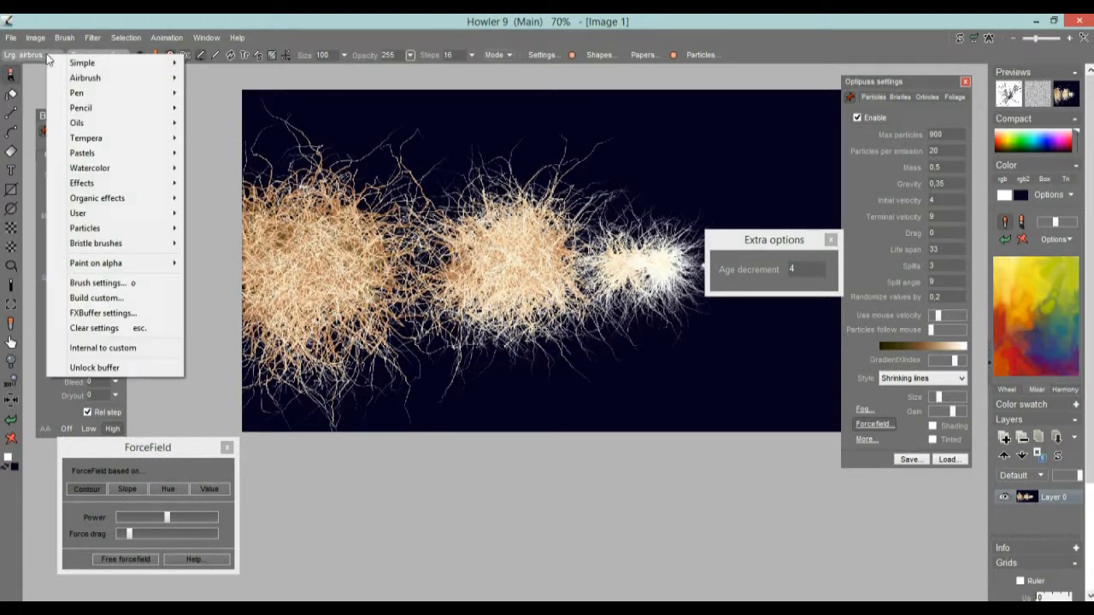
mouse_move(128, 63)
click(213, 92)
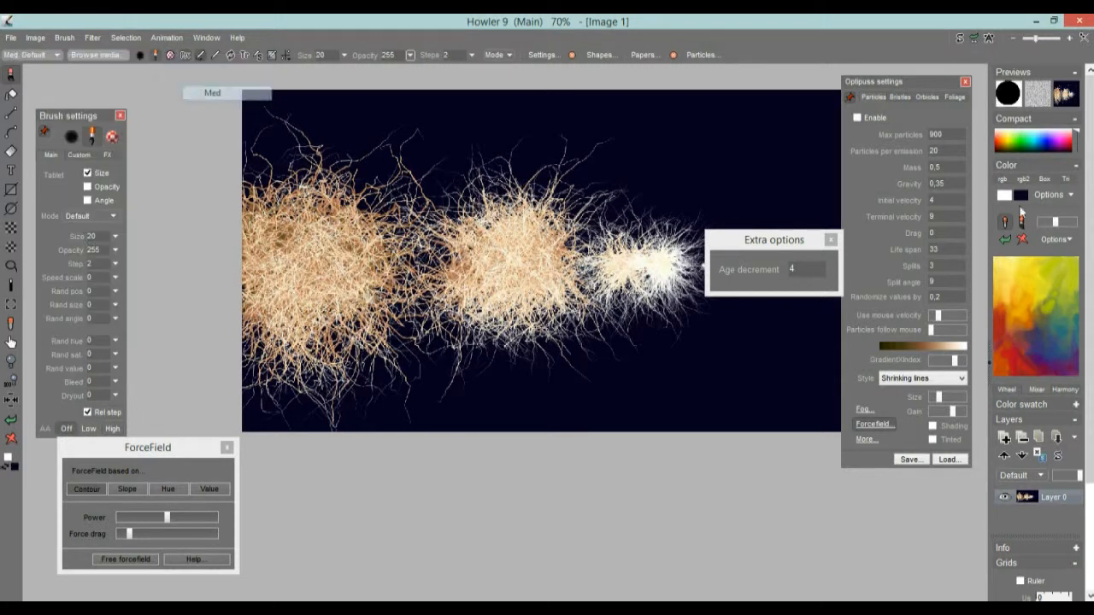
click(1025, 317)
click(1025, 318)
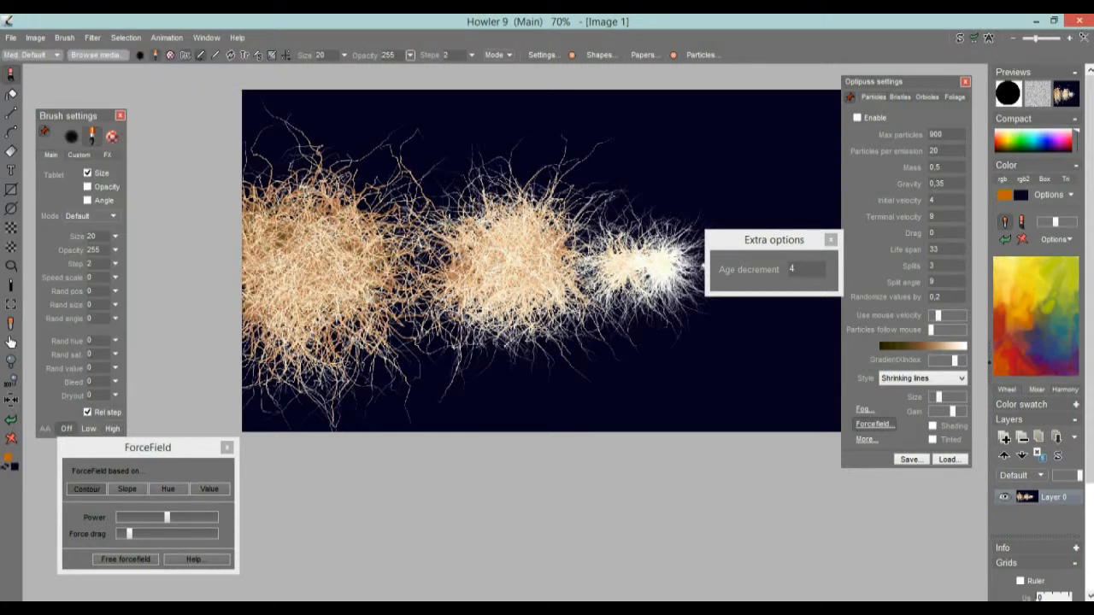
Circle each successive section of the horizontal particle stroke with freehand orange outlines, down to its tapered tip
mouse_move(351, 166)
mouse_down()
mouse_move(237, 200)
mouse_move(350, 391)
mouse_move(369, 161)
mouse_move(202, 244)
mouse_up()
mouse_move(521, 195)
mouse_down()
mouse_move(451, 207)
mouse_move(434, 256)
mouse_move(498, 333)
mouse_move(574, 299)
mouse_move(566, 218)
mouse_move(468, 197)
mouse_up()
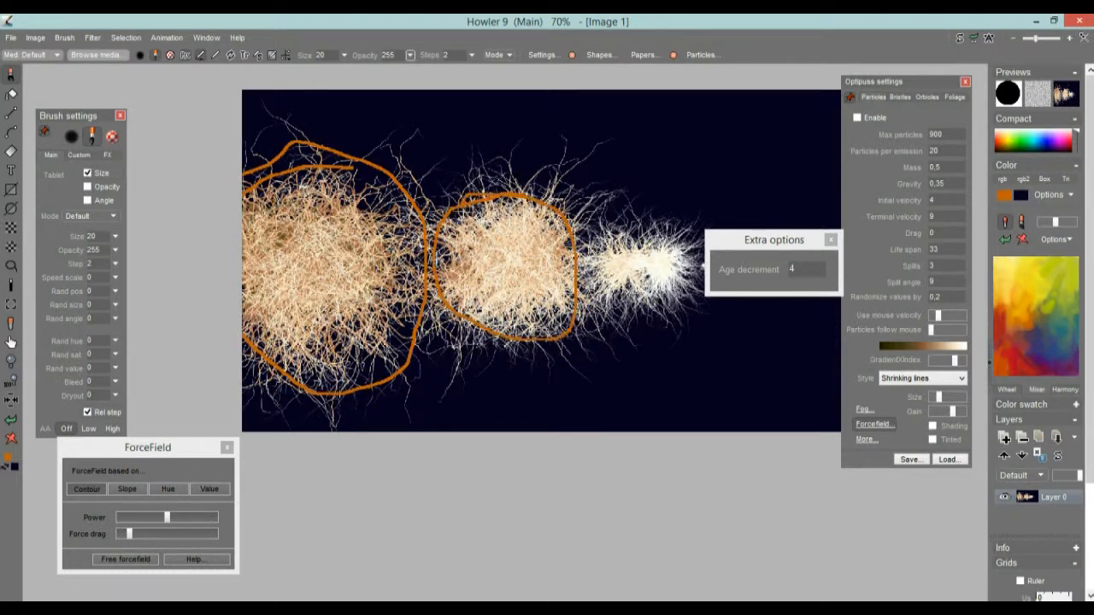
drag(468, 248, 321, 247)
mouse_move(478, 228)
mouse_down()
mouse_move(437, 235)
mouse_move(455, 299)
mouse_move(526, 254)
mouse_move(464, 257)
mouse_move(502, 252)
mouse_move(558, 293)
mouse_move(512, 252)
mouse_move(577, 278)
mouse_move(564, 254)
mouse_move(581, 275)
mouse_up()
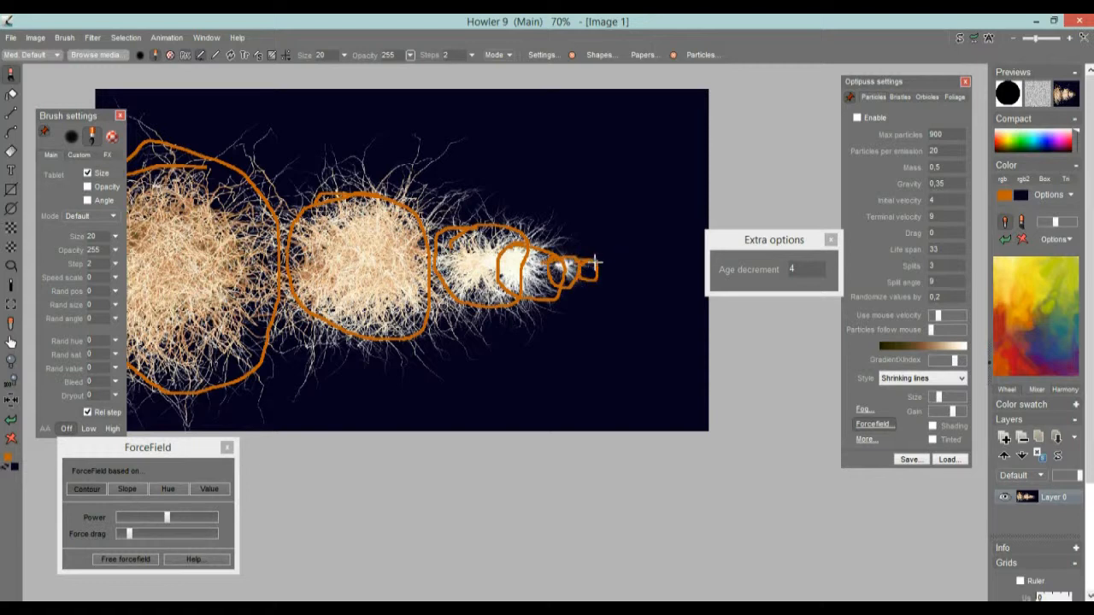
drag(540, 234, 394, 274)
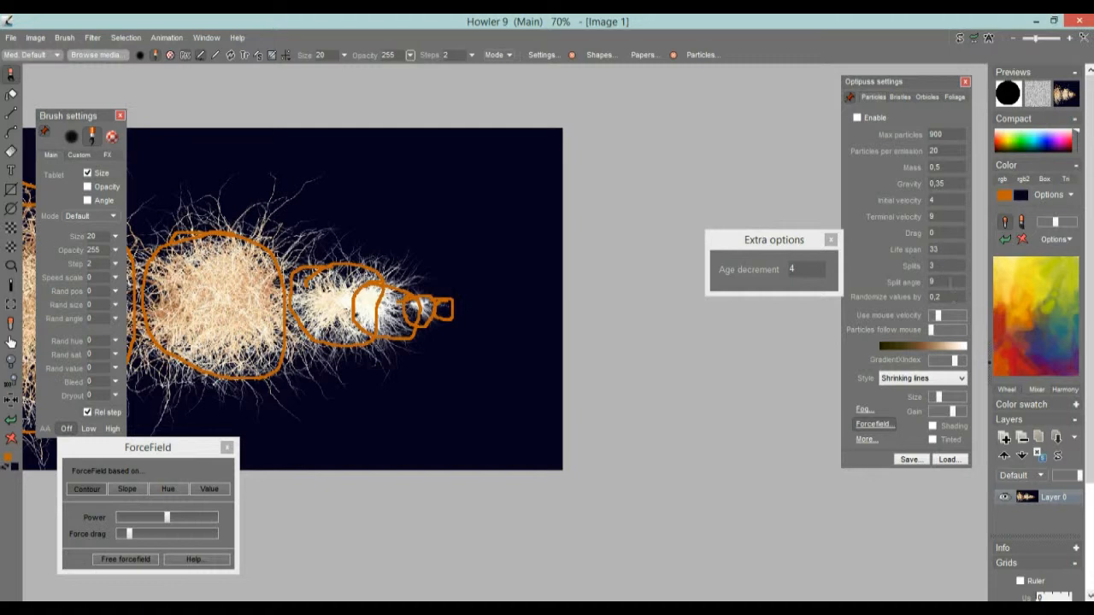
Set the particle age decrement to 1, enable particles, and paint a broad stroke over the circled bursts
drag(949, 282, 846, 304)
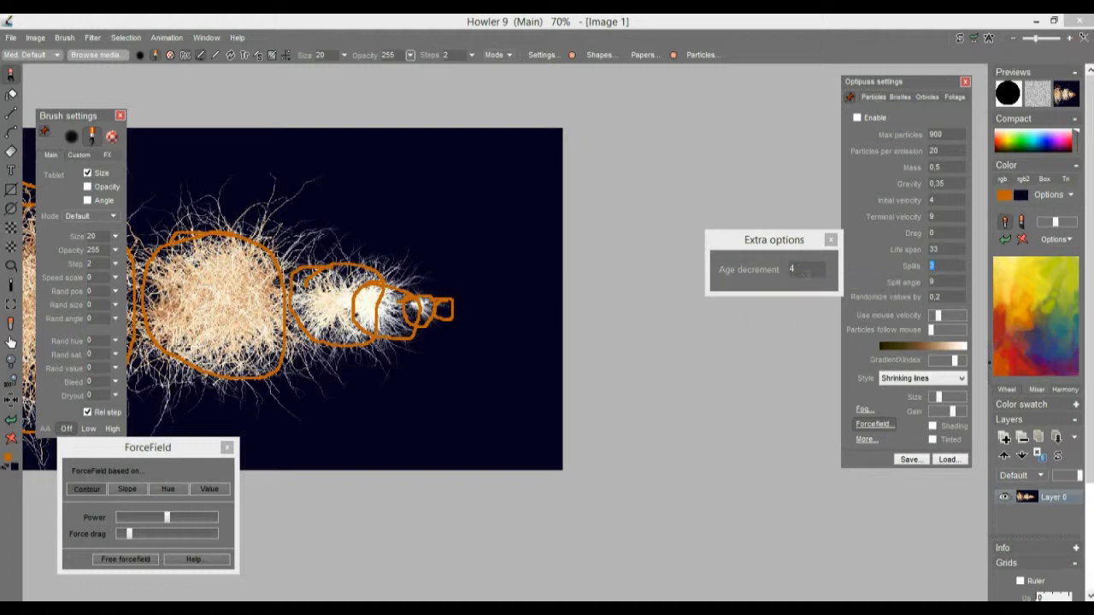
double_click(800, 269)
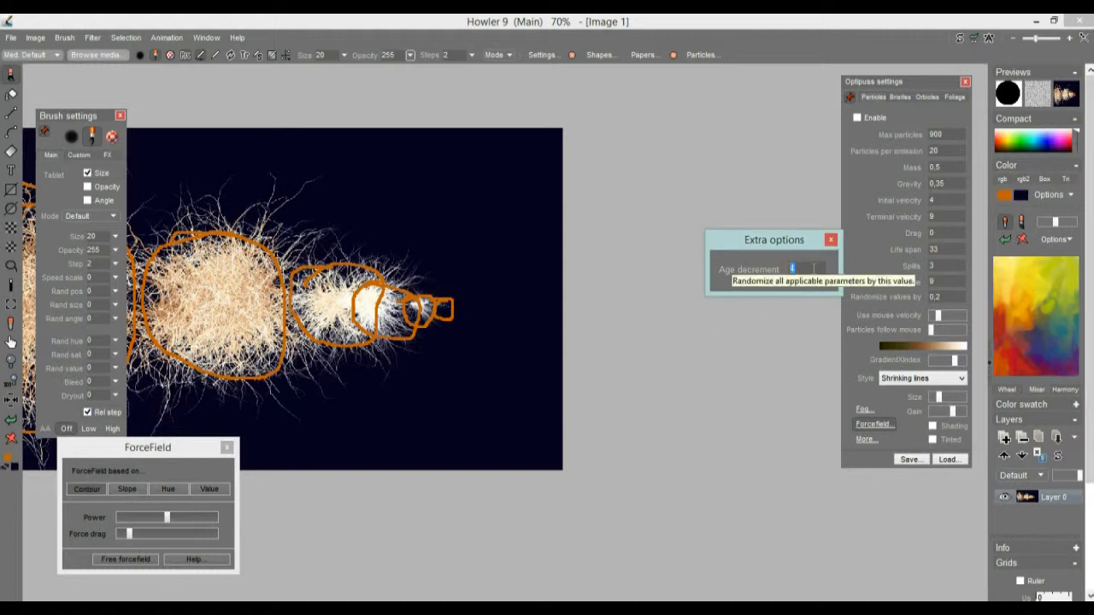
text(1)
mouse_move(365, 220)
mouse_down()
mouse_move(405, 225)
mouse_move(487, 297)
mouse_up()
click(856, 117)
mouse_move(523, 163)
mouse_down()
mouse_move(499, 183)
mouse_move(427, 315)
mouse_move(400, 297)
mouse_move(269, 358)
mouse_up()
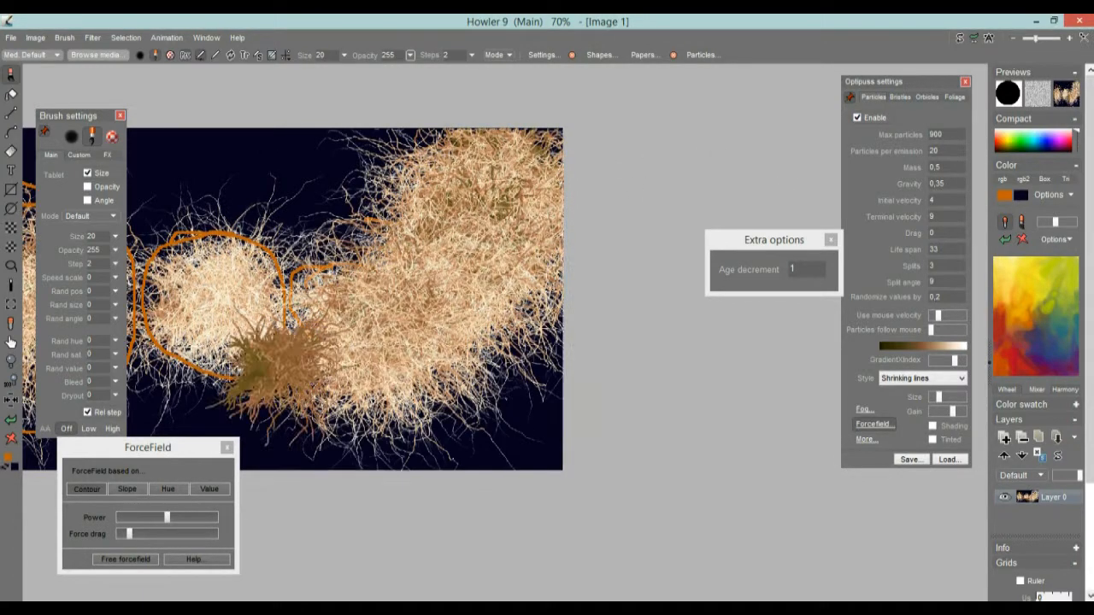
Clear the canvas, paint a long C-shaped tapering particle stroke, and close the extra options
click(10, 439)
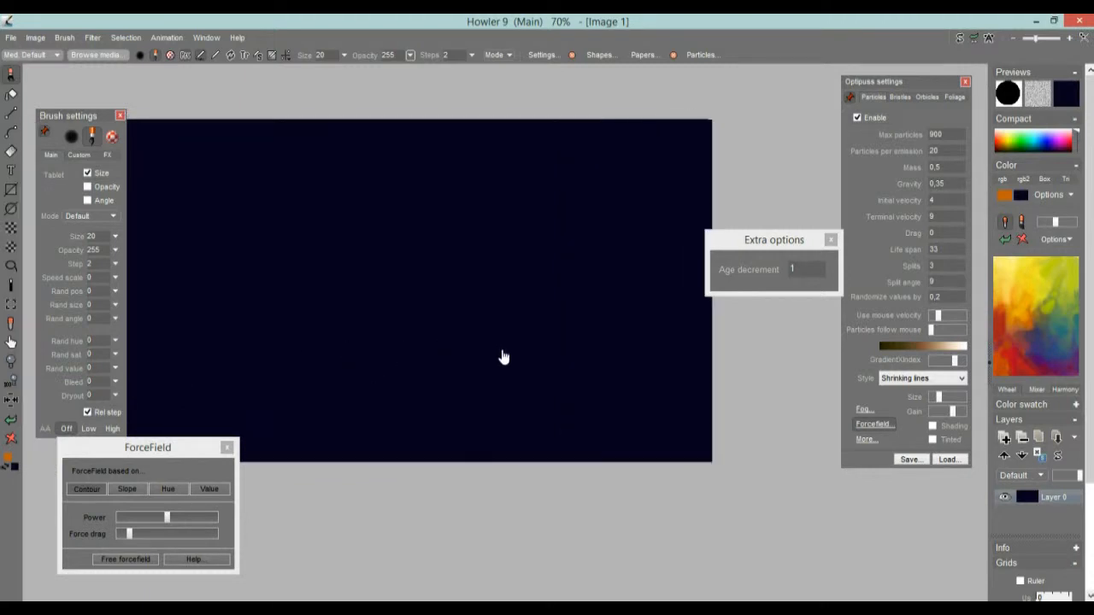
mouse_move(750, 131)
mouse_down()
mouse_move(536, 163)
mouse_move(525, 152)
mouse_move(299, 207)
mouse_move(237, 228)
mouse_move(228, 256)
mouse_move(226, 293)
mouse_move(285, 350)
mouse_move(531, 381)
mouse_move(706, 386)
mouse_up()
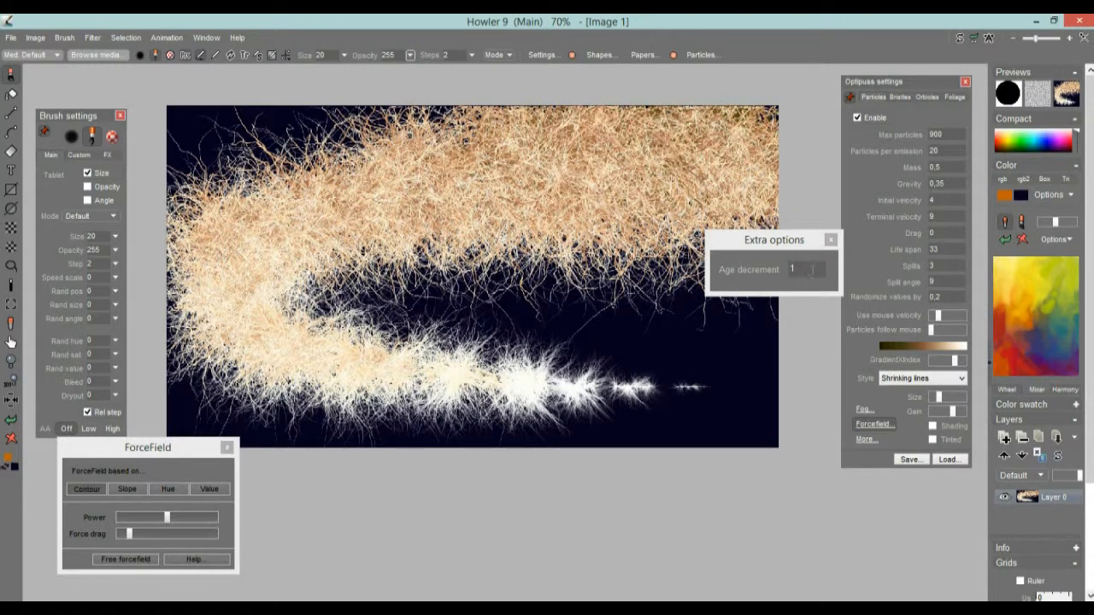
click(811, 269)
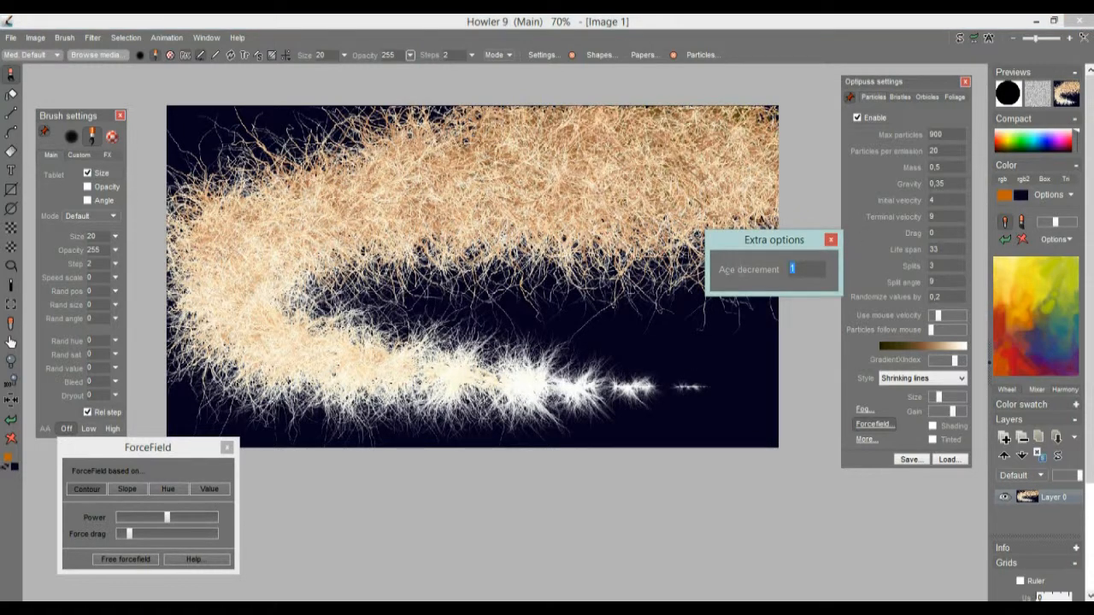
click(830, 242)
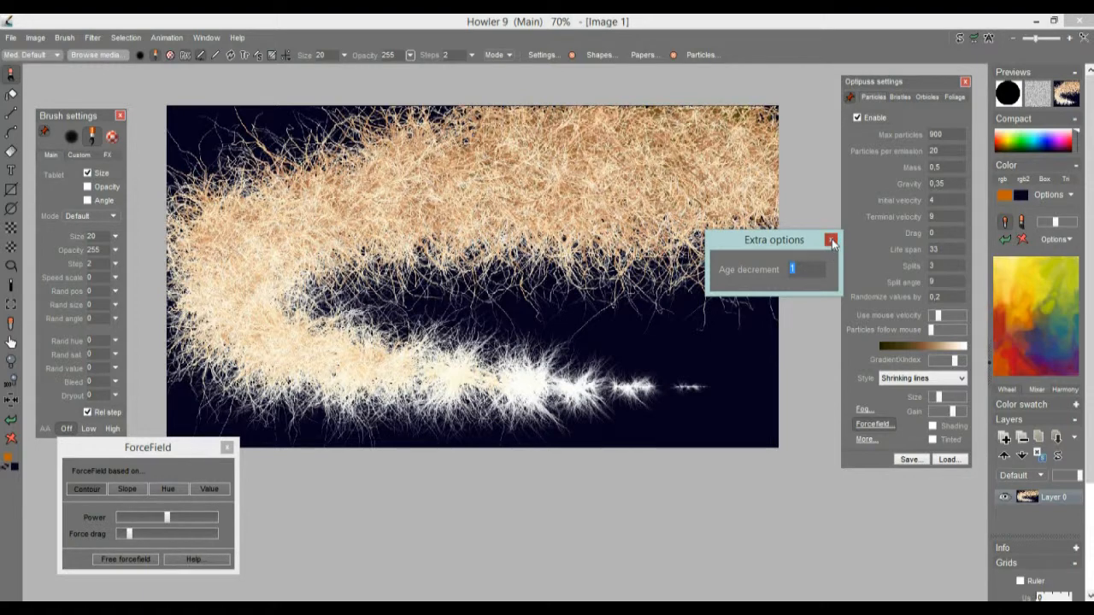
Load the Roots.opt particle preset and paint root strokes, first over the existing artwork and again on a cleared canvas
click(949, 459)
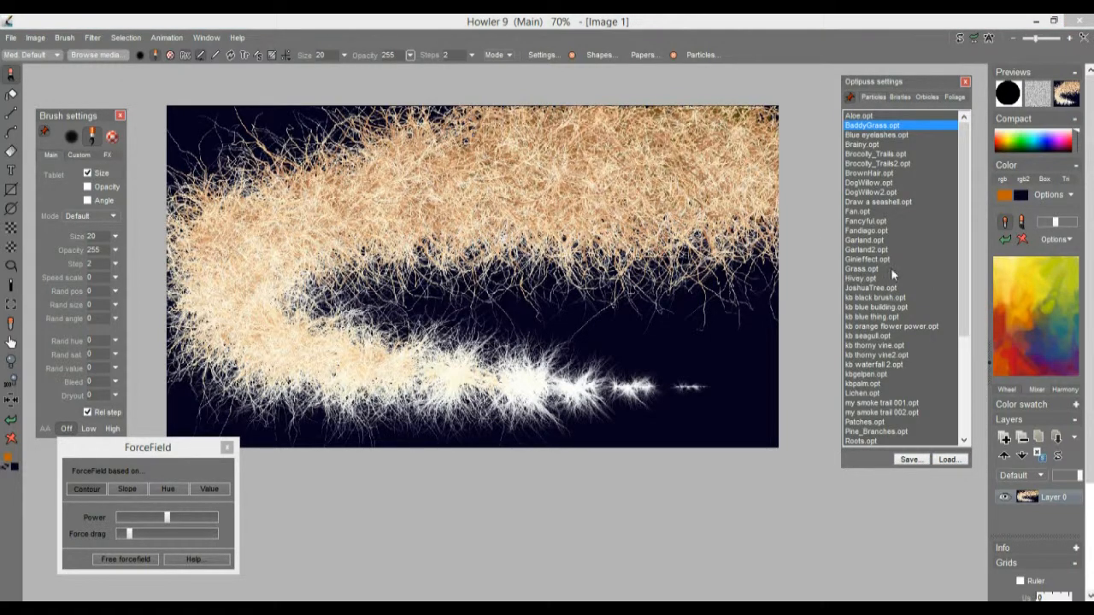
double_click(863, 441)
mouse_move(758, 335)
mouse_down()
mouse_move(644, 340)
mouse_move(520, 293)
mouse_move(373, 207)
mouse_move(284, 207)
mouse_move(225, 332)
mouse_move(203, 318)
mouse_up()
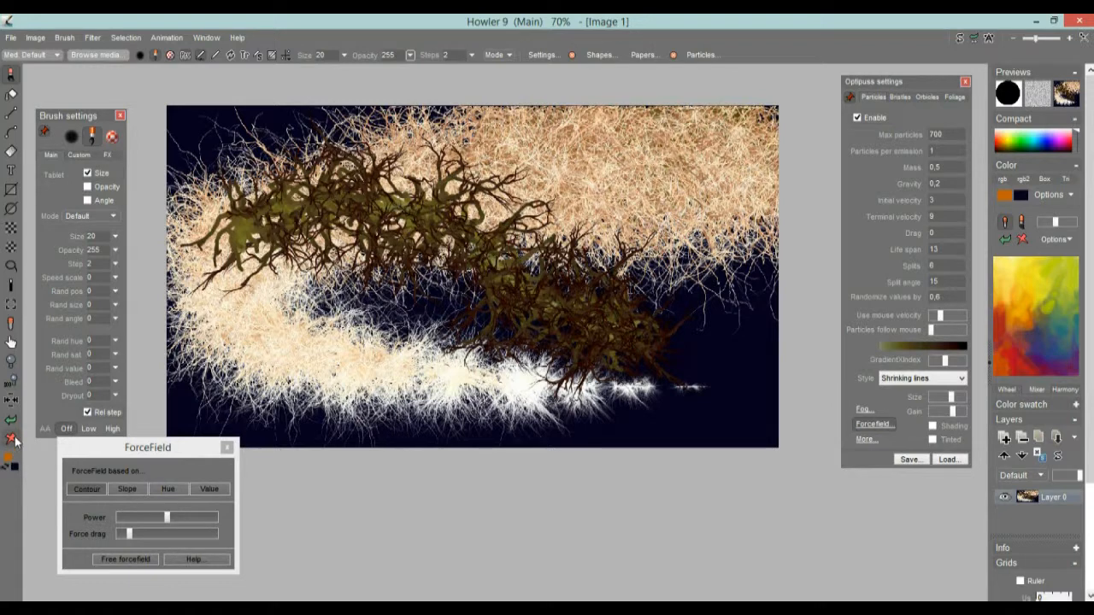
click(11, 437)
mouse_move(219, 190)
mouse_down()
mouse_move(265, 196)
mouse_move(386, 217)
mouse_move(435, 264)
mouse_move(541, 330)
mouse_move(674, 374)
mouse_move(750, 439)
mouse_up()
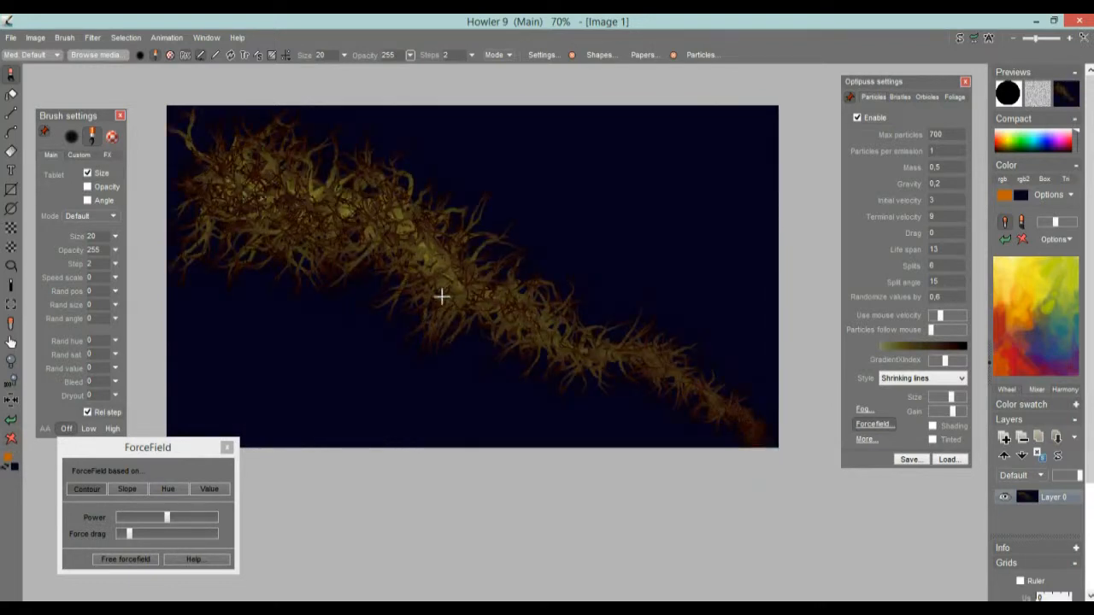
Swap the primary and secondary colors, clear the canvas to orange, and paint a long curling root stroke
click(11, 464)
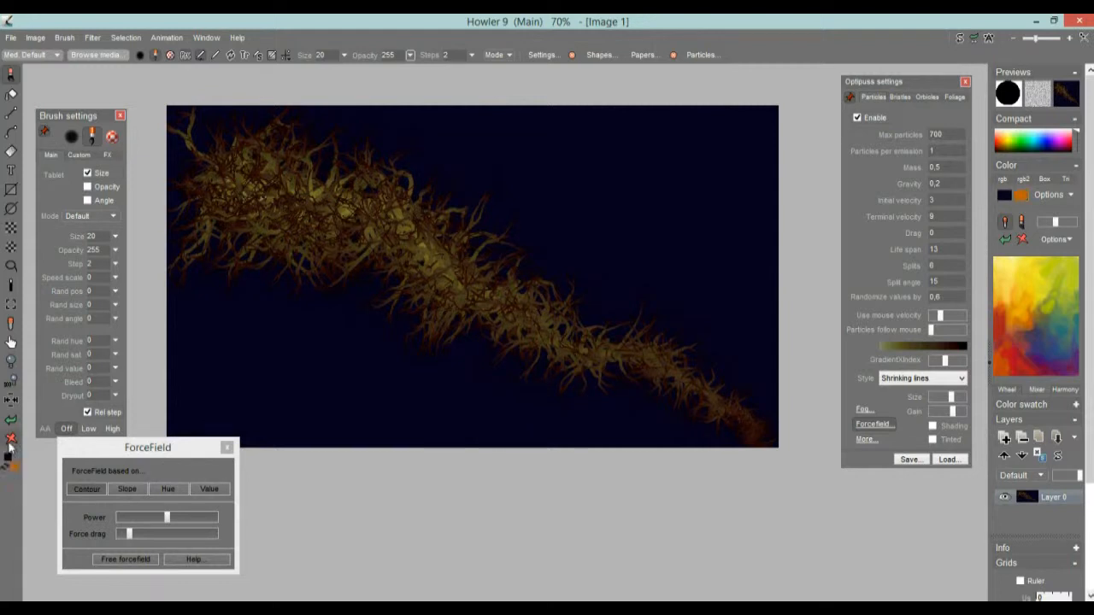
click(11, 438)
mouse_move(239, 367)
mouse_down()
mouse_move(288, 305)
mouse_move(366, 240)
mouse_move(443, 196)
mouse_move(540, 182)
mouse_move(604, 213)
mouse_move(631, 282)
mouse_move(625, 319)
mouse_move(479, 365)
mouse_move(465, 402)
mouse_move(483, 419)
mouse_move(525, 425)
mouse_up()
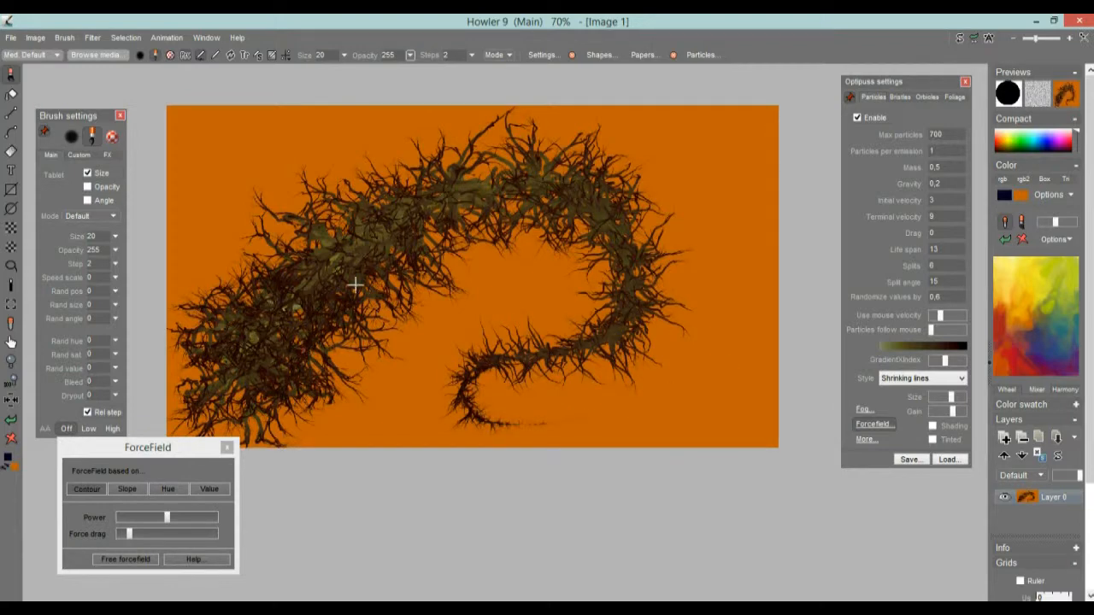
scroll(448, 274, up, 5)
drag(628, 193, 342, 243)
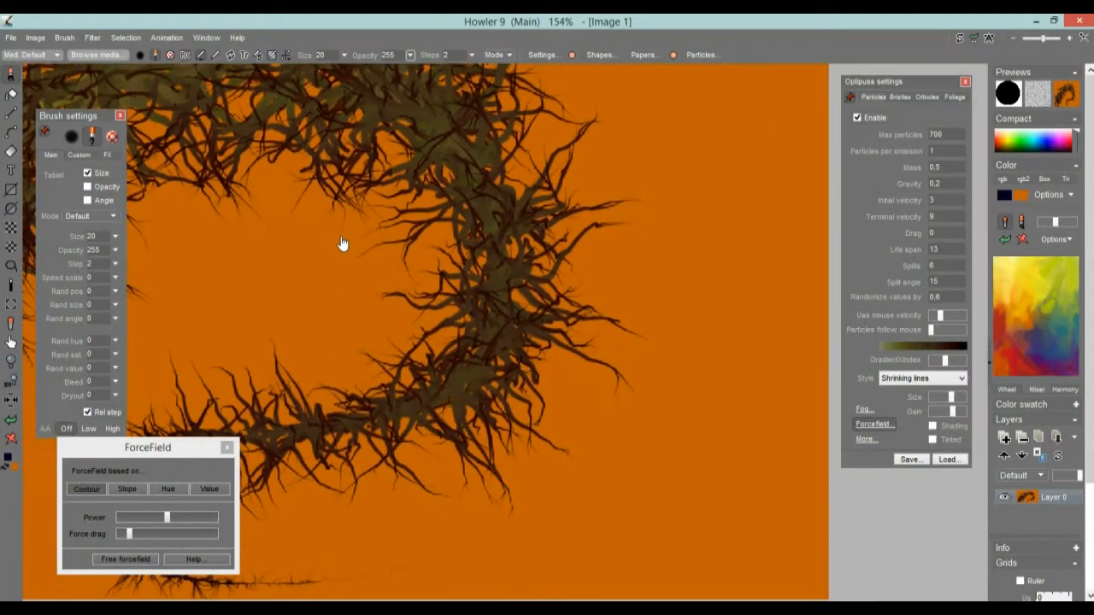
scroll(405, 267, up, 2)
scroll(362, 282, down, 5)
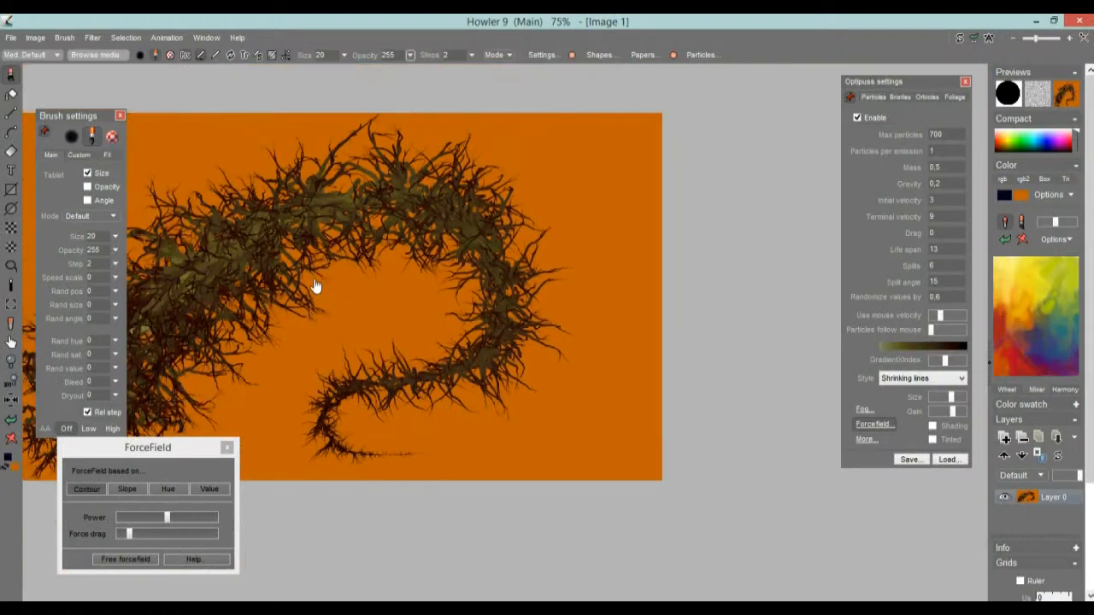
scroll(313, 285, up, 2)
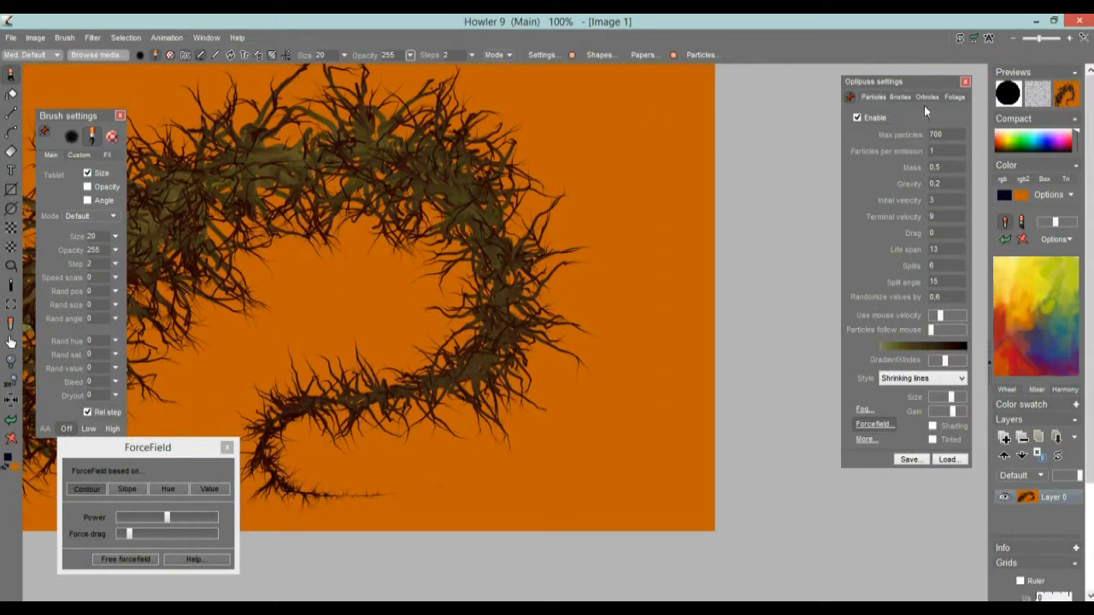
Turn on Time scale in the foliage settings, clear the canvas, and paint a broad arching test stroke
click(949, 98)
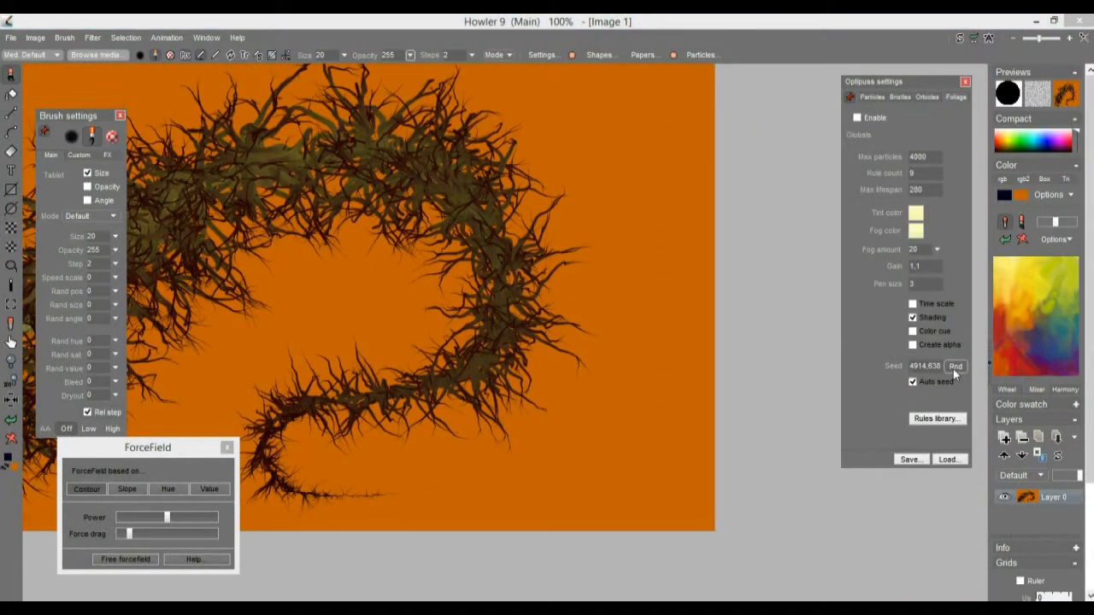
click(913, 306)
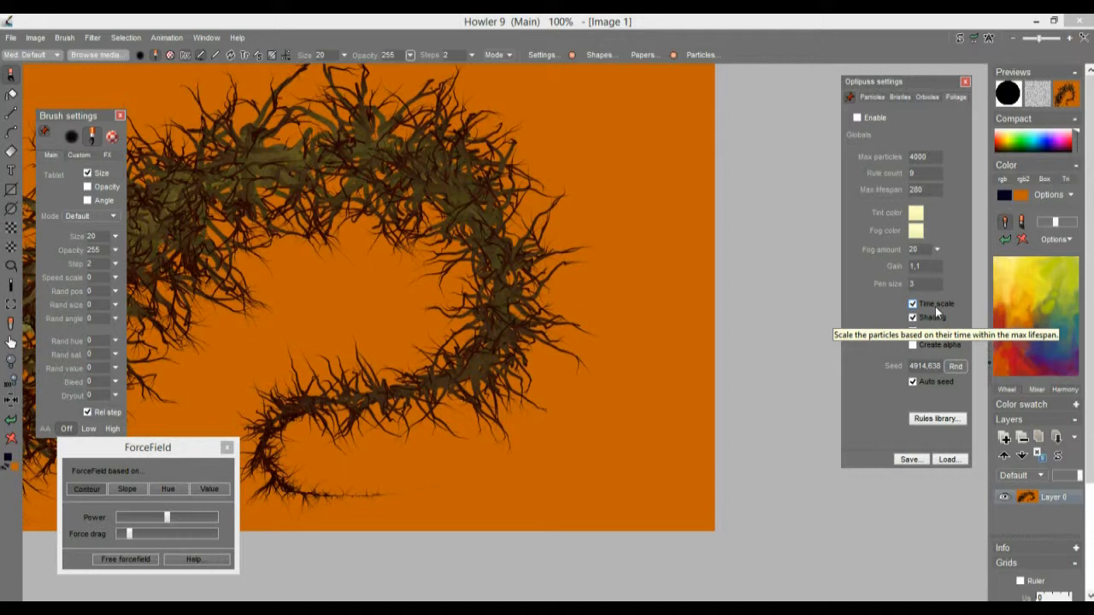
click(12, 438)
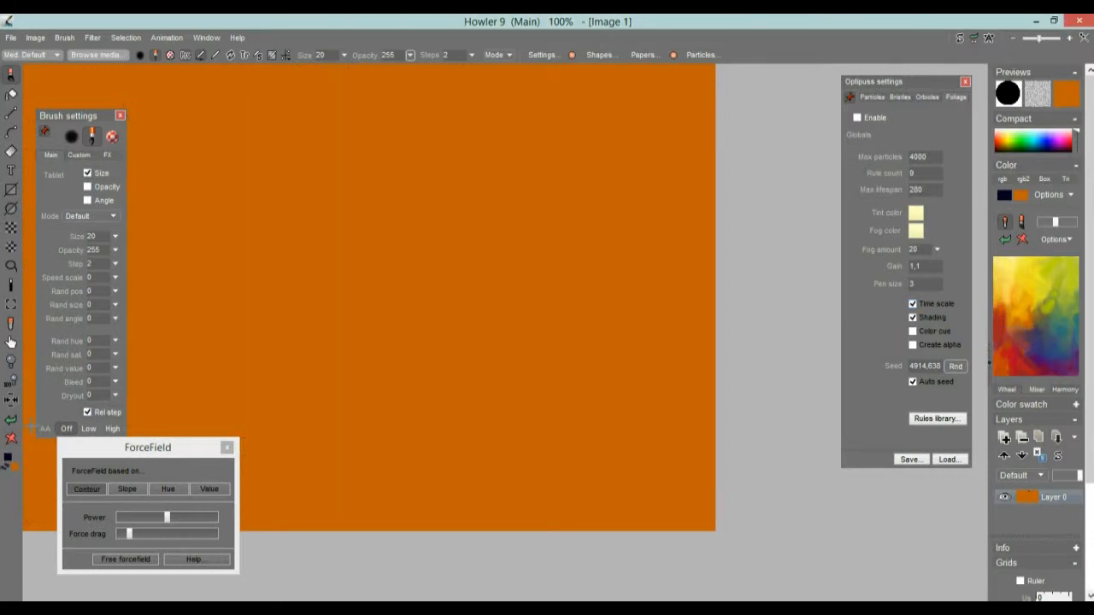
mouse_move(331, 461)
mouse_down()
mouse_move(366, 434)
mouse_move(393, 257)
mouse_move(438, 304)
mouse_move(648, 391)
mouse_up()
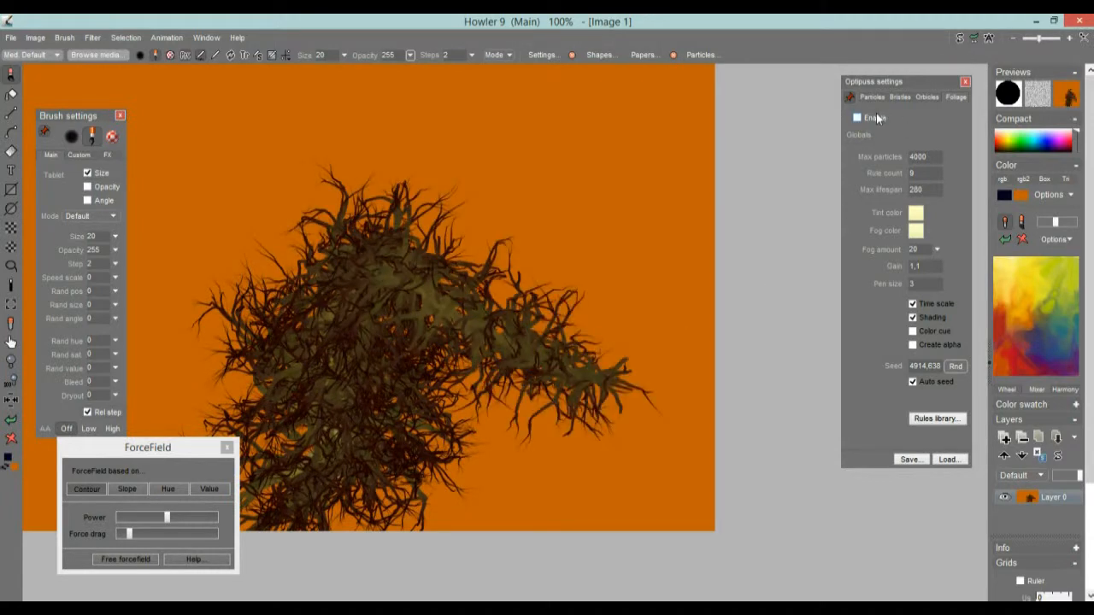
Enable foliage, clear the canvas, and paint leafy branches in two areas with Time scale on
click(876, 117)
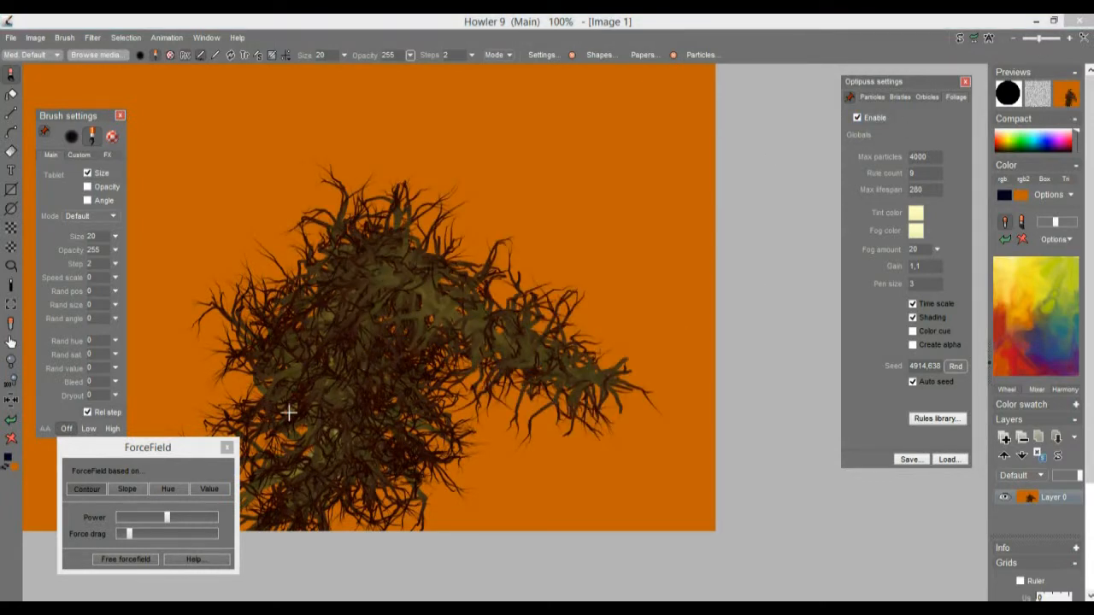
click(11, 438)
drag(591, 447, 634, 450)
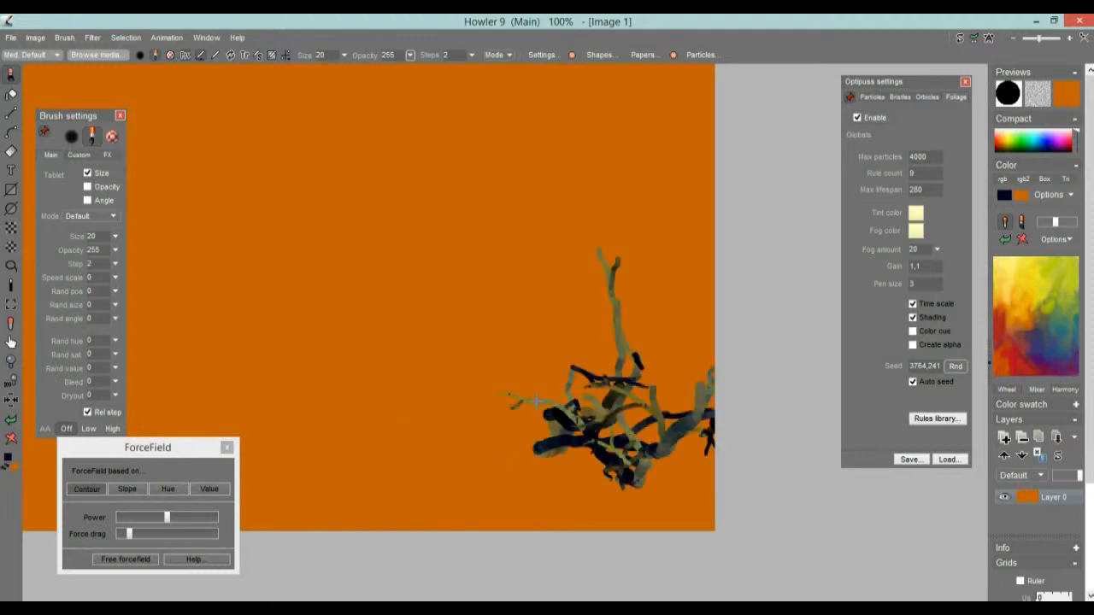
drag(366, 382, 295, 316)
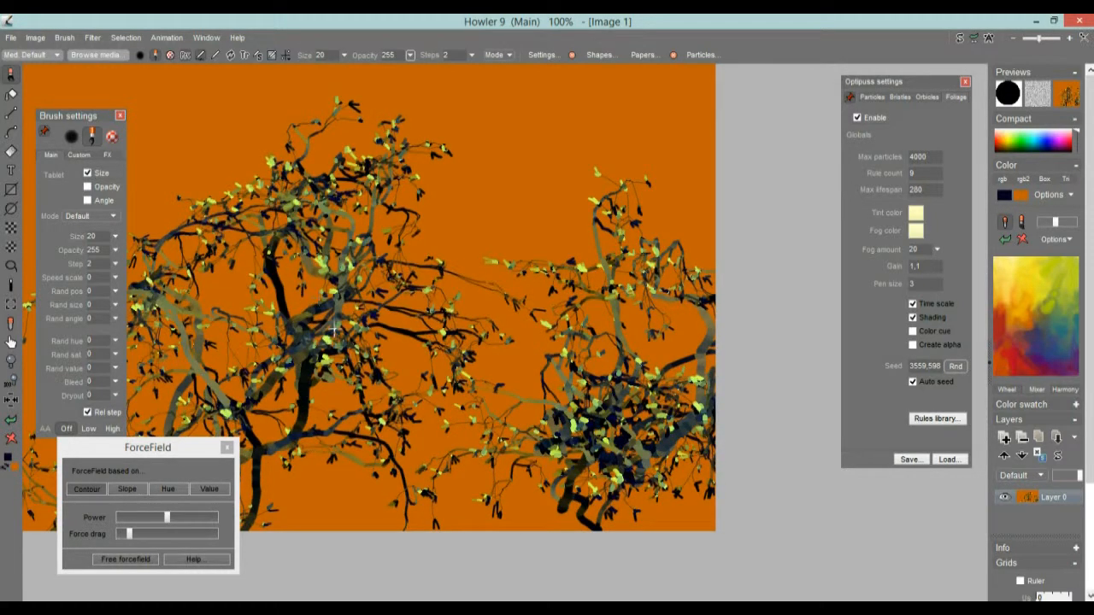
Clear the canvas, turn off foliage Time scale, and paint a cluster of leafy branches
click(11, 438)
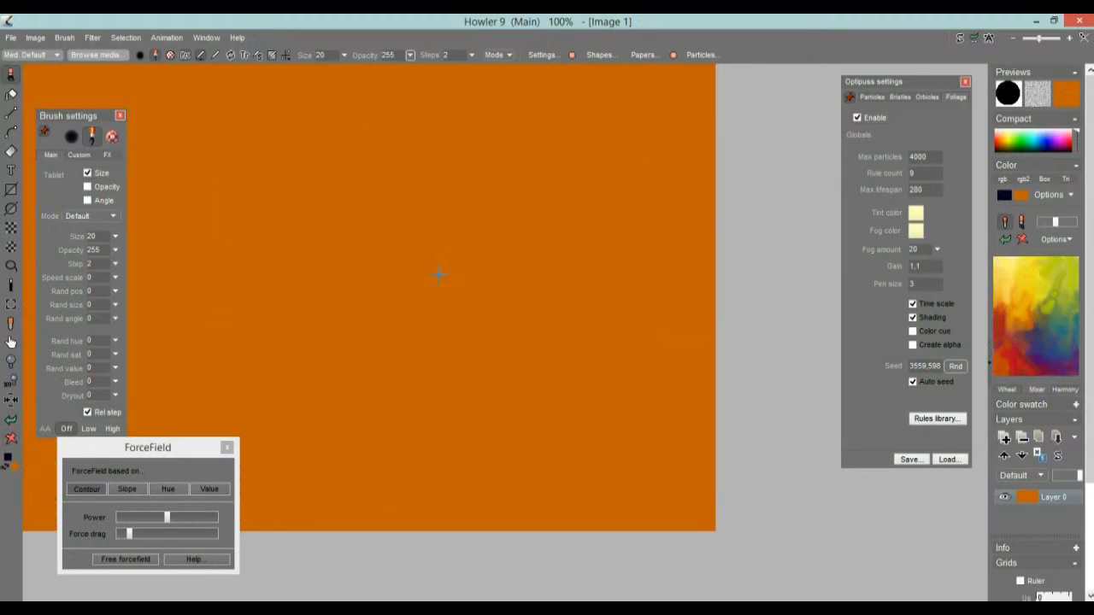
click(912, 304)
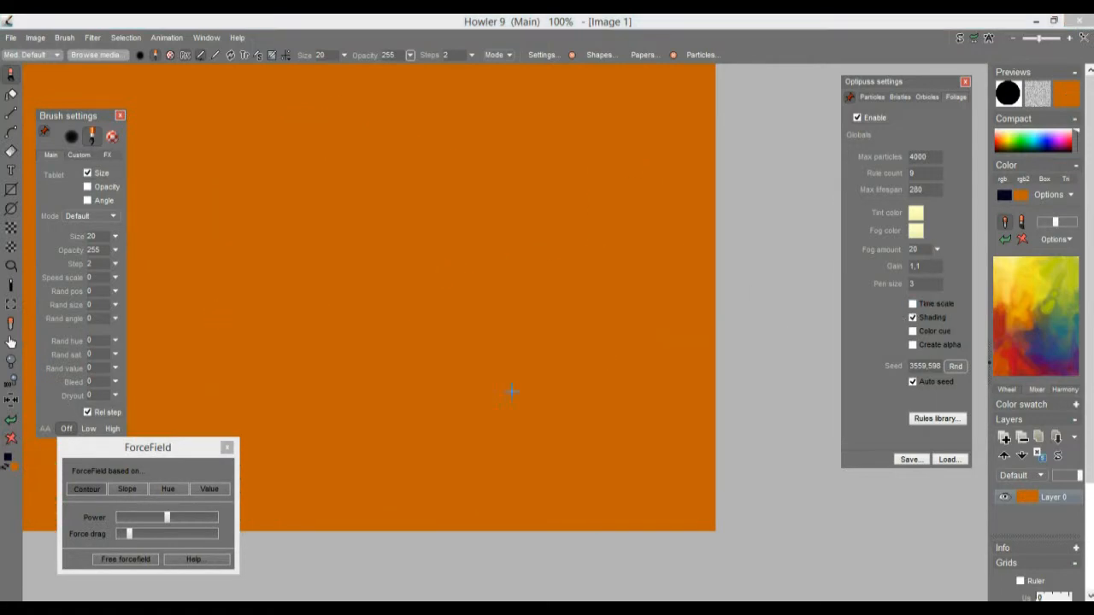
click(353, 377)
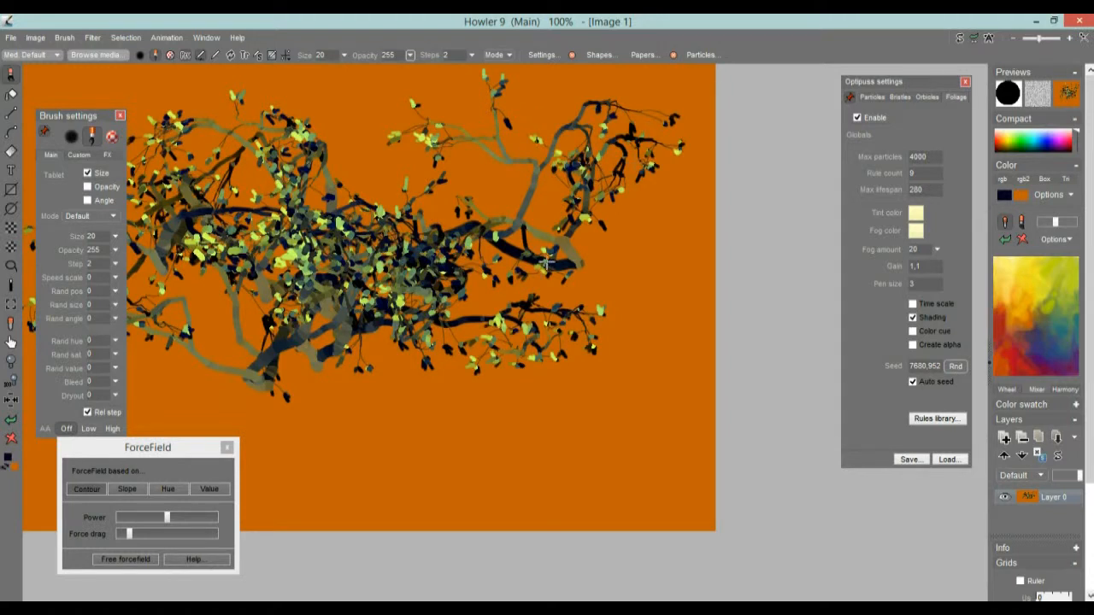
Turn Time scale back on, set the foliage pen size to 9, and paint thick branches on a cleared canvas
click(912, 305)
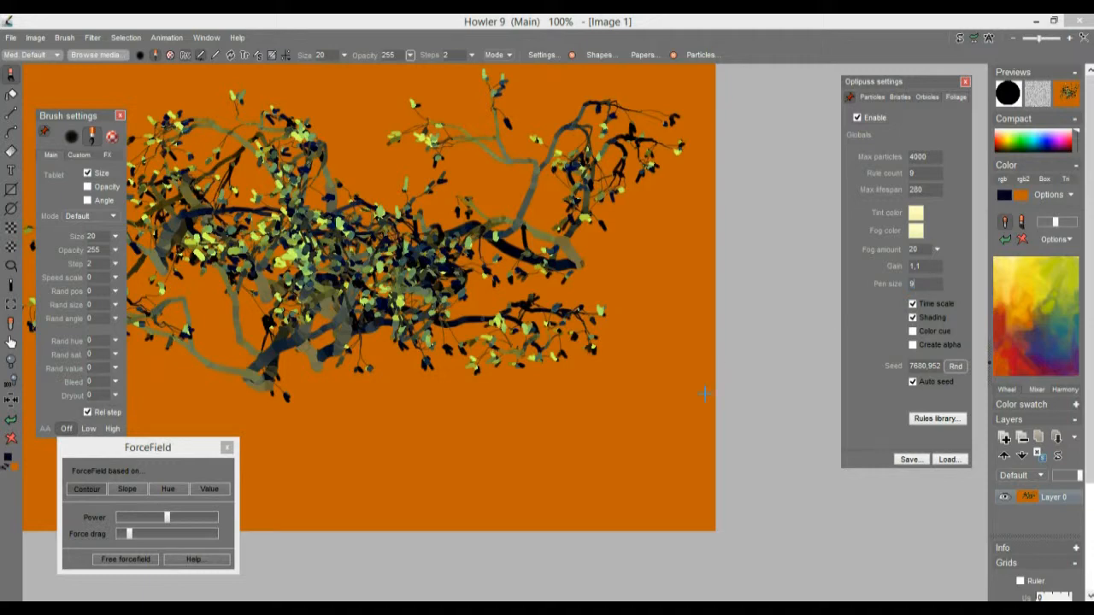
click(12, 440)
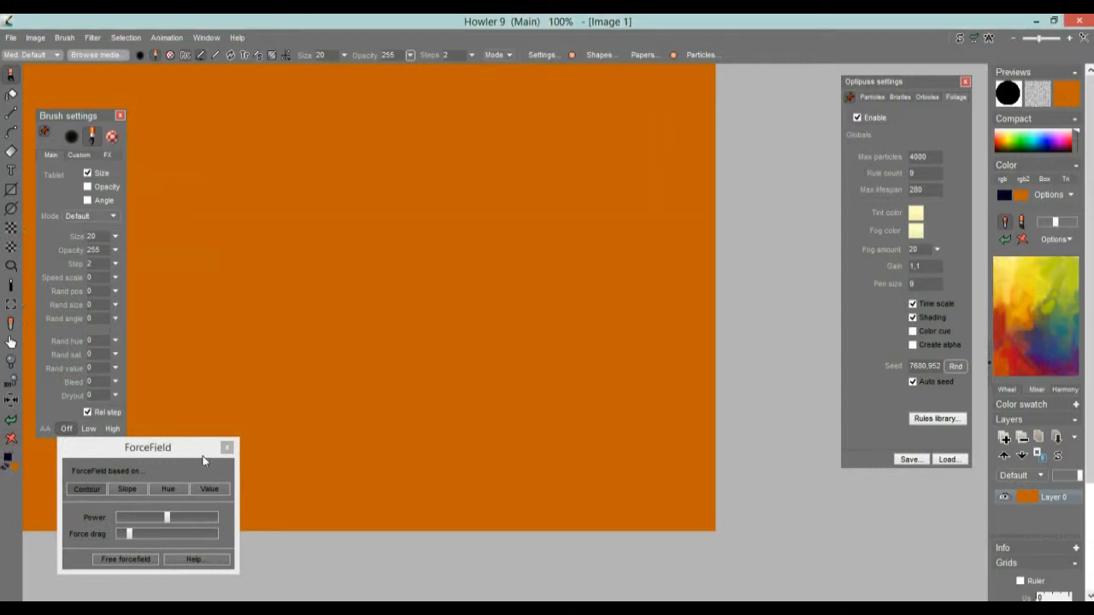
drag(388, 420, 384, 364)
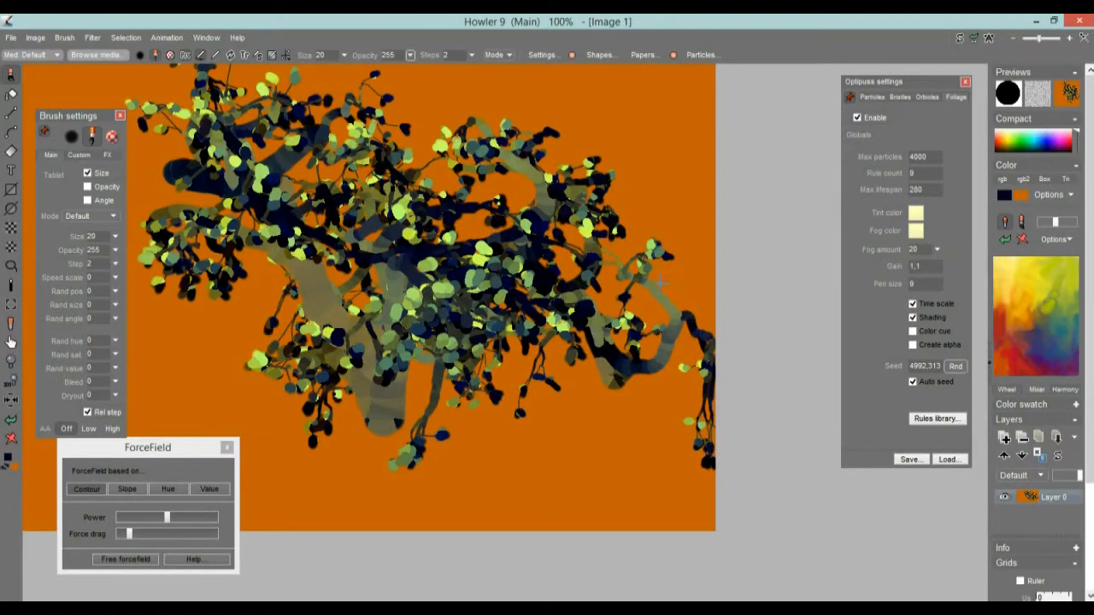
Set the foliage pen size to 4 and paint a dense cluster of branches on a cleared canvas
click(913, 284)
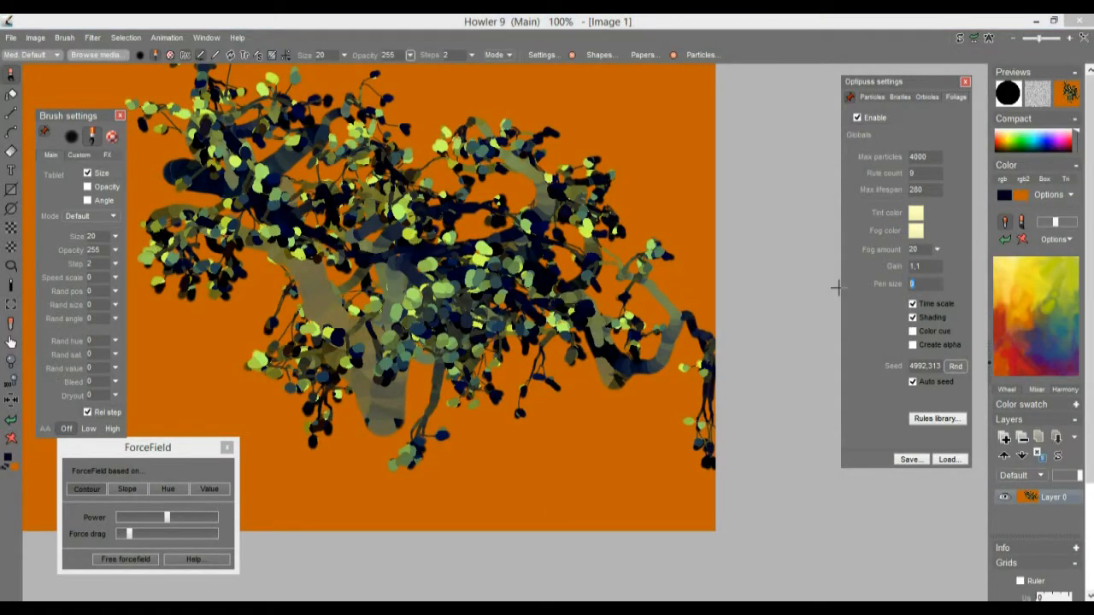
text(4)
click(12, 440)
drag(344, 419, 338, 286)
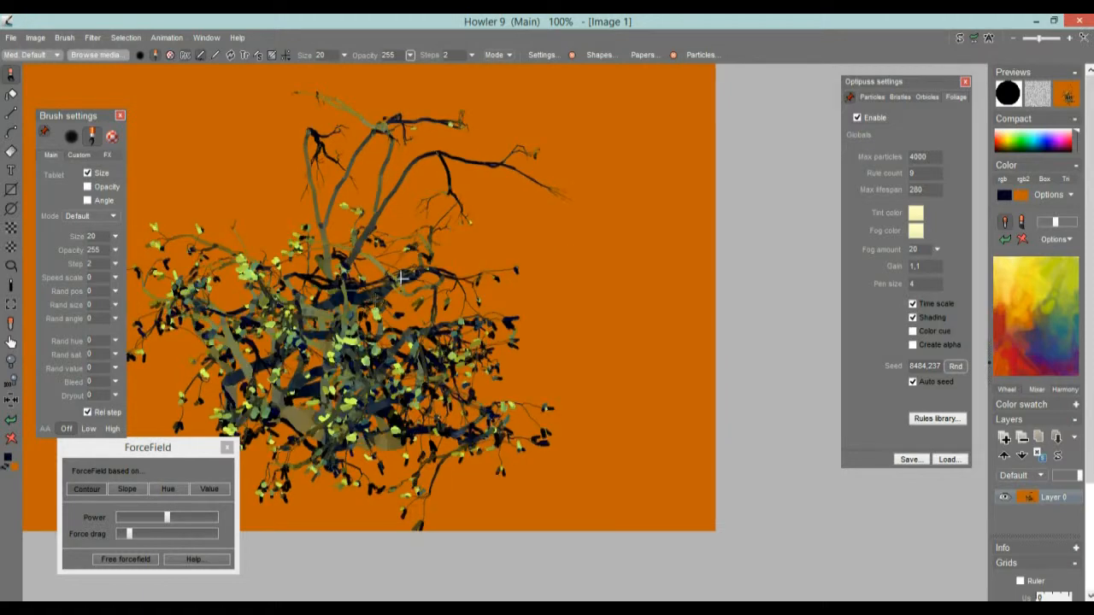
Change the foliage fog color to a medium blue
click(916, 232)
drag(957, 224, 957, 295)
click(930, 316)
click(1017, 220)
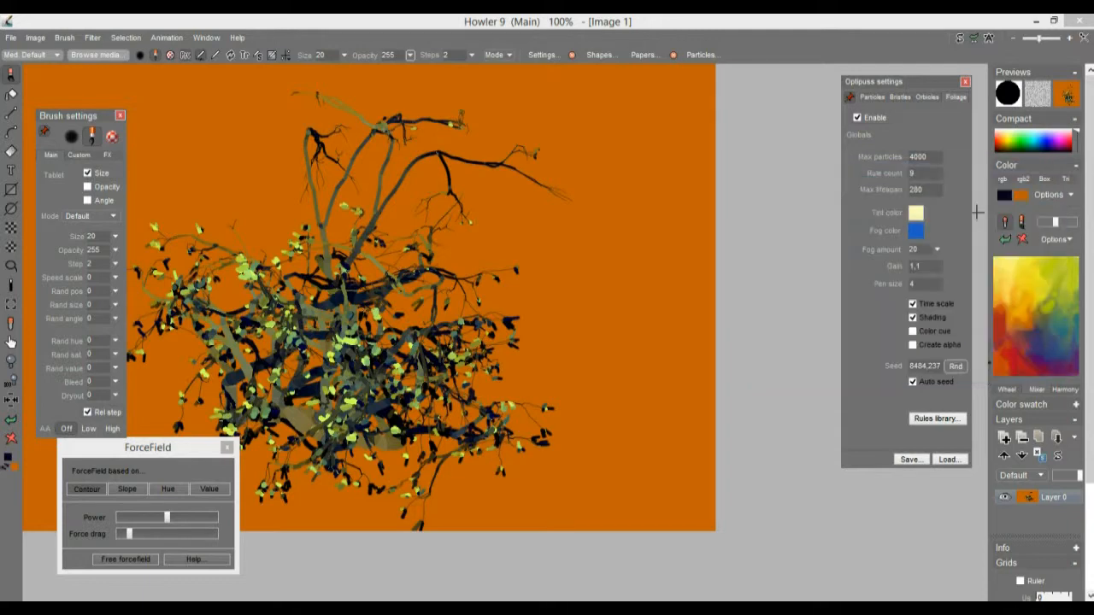
Clear the canvas and paint two groups of leafy branches with the blue fog color
click(12, 438)
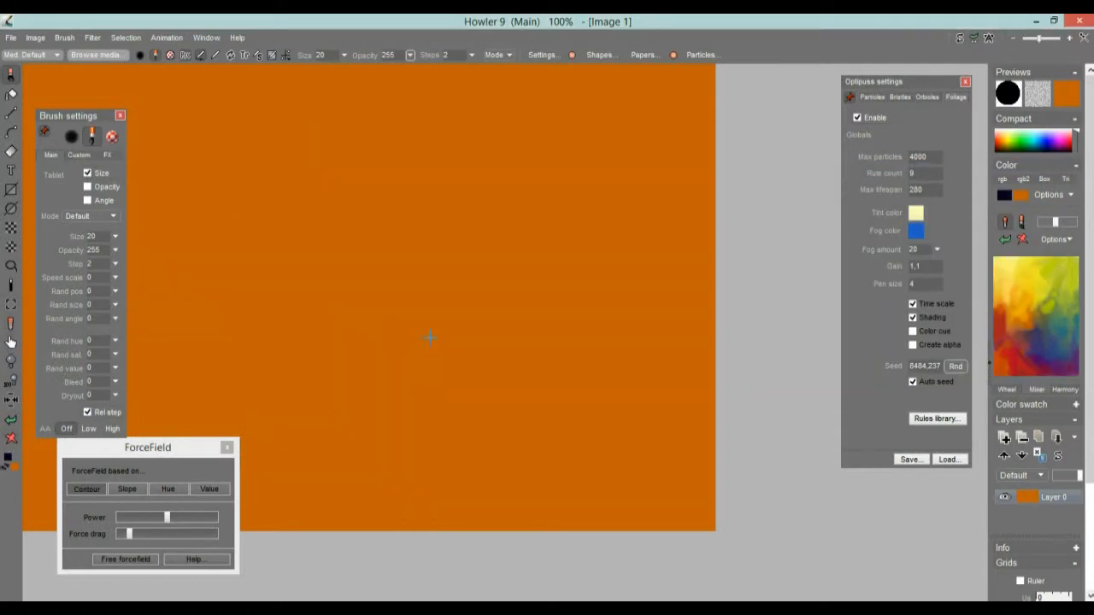
click(397, 437)
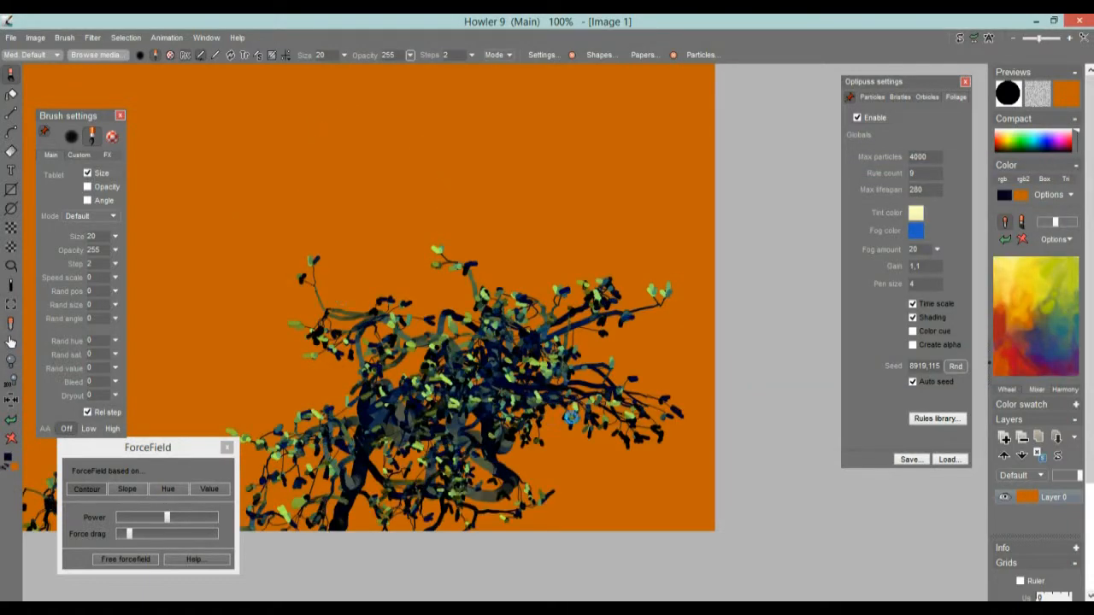
click(203, 334)
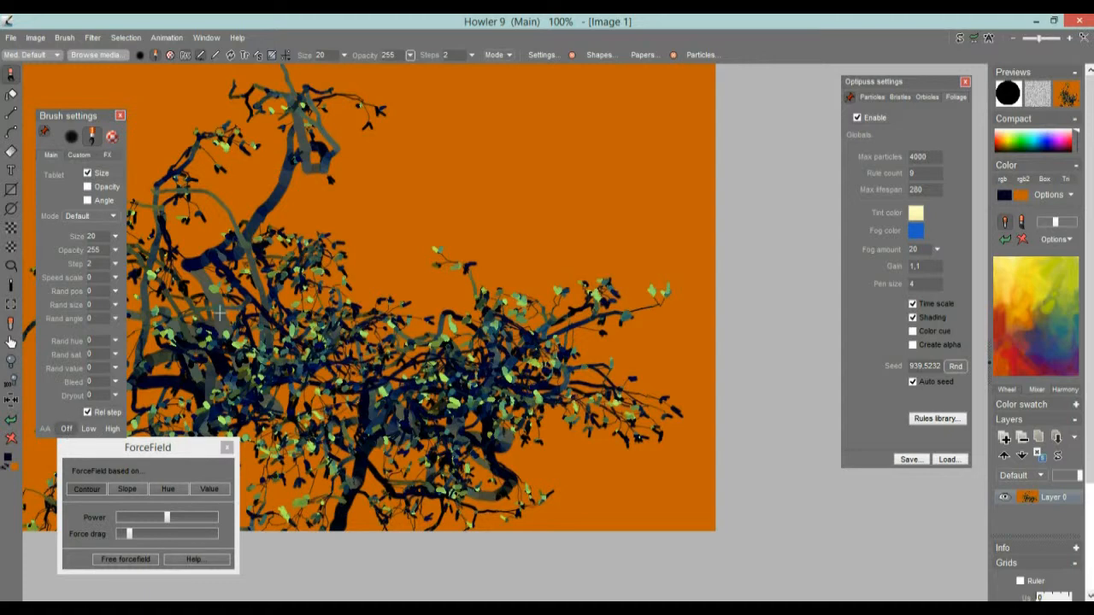
Clear the canvas and change the foliage fog color to a brownish orange close to the background
click(11, 438)
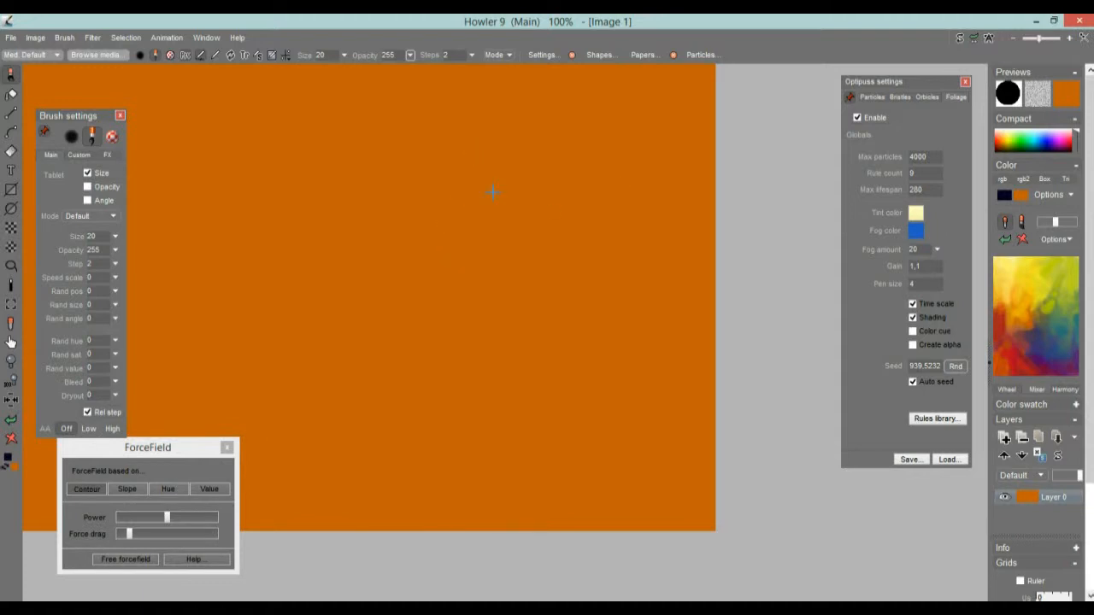
click(916, 230)
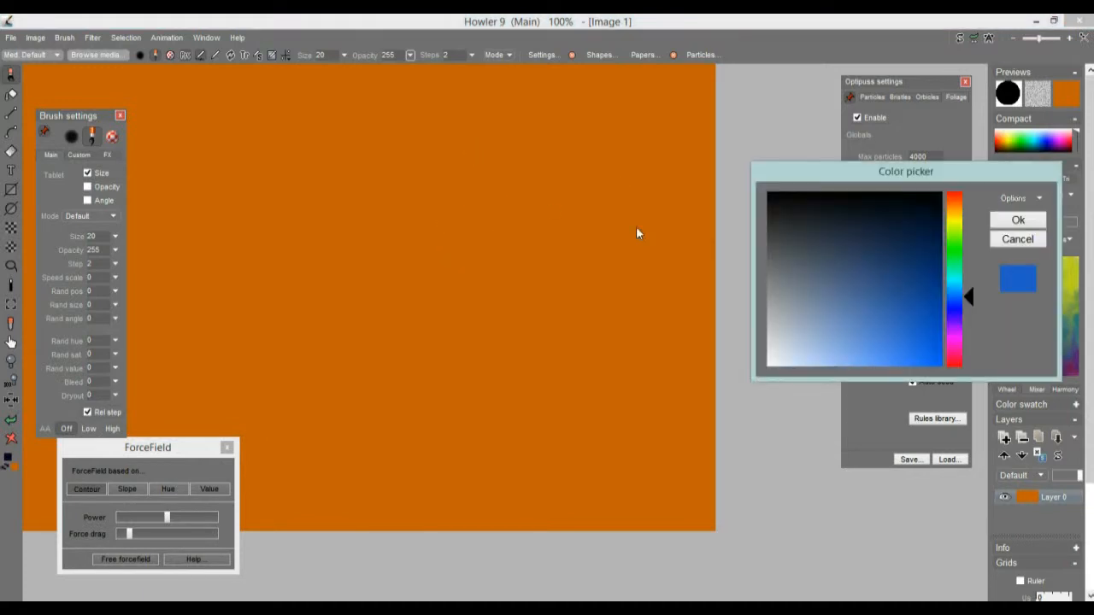
click(957, 198)
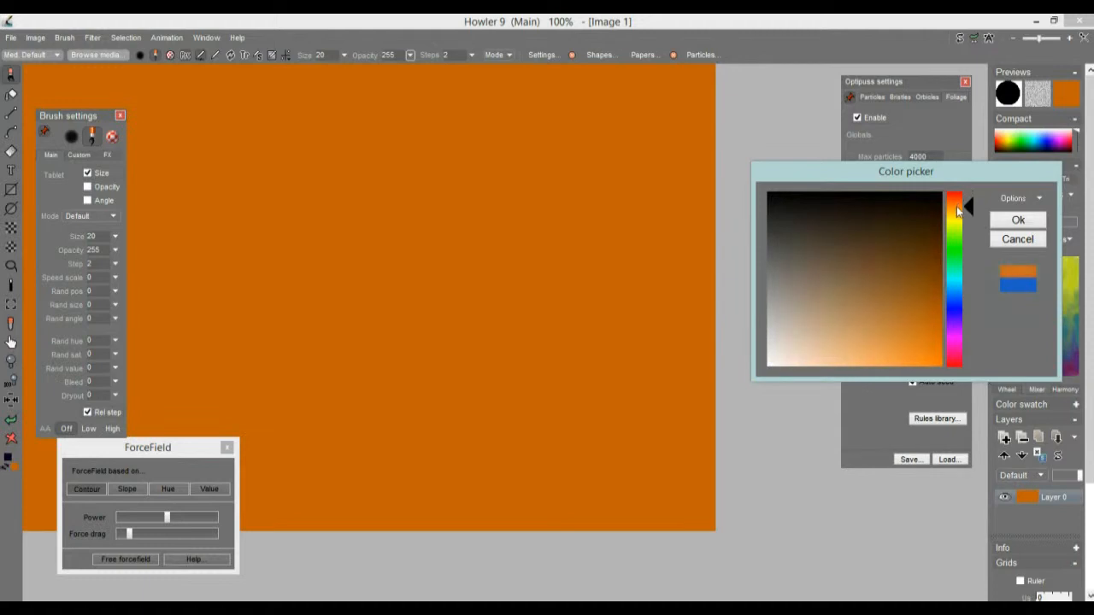
click(958, 206)
drag(920, 289, 908, 313)
drag(886, 286, 917, 313)
click(1018, 221)
Switch the fog color picker to the Fine arts oils color set and choose a slightly redder orange
click(920, 229)
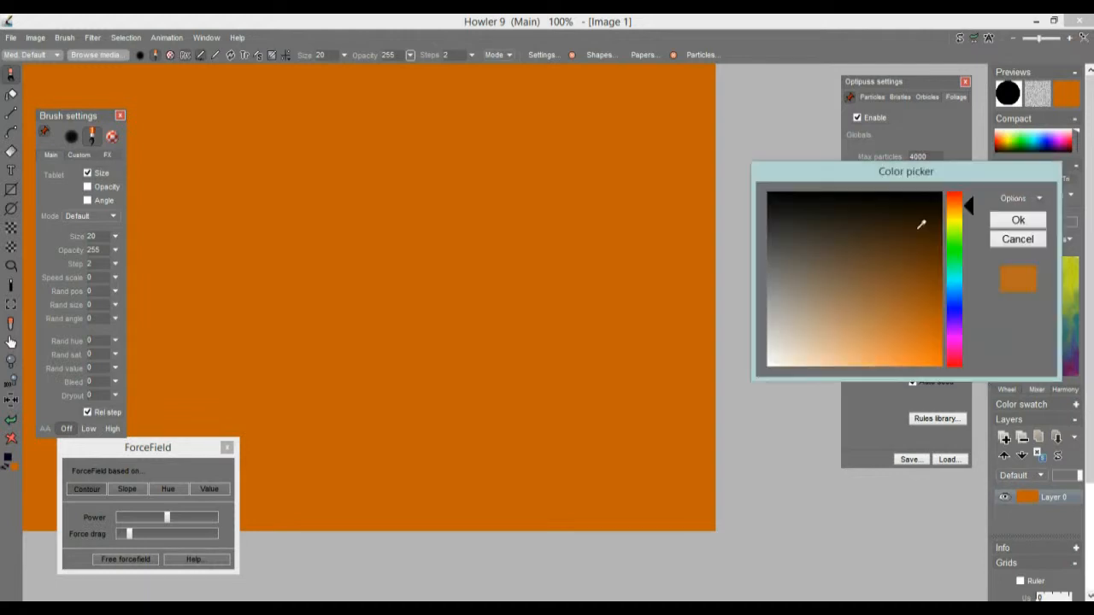
click(1039, 200)
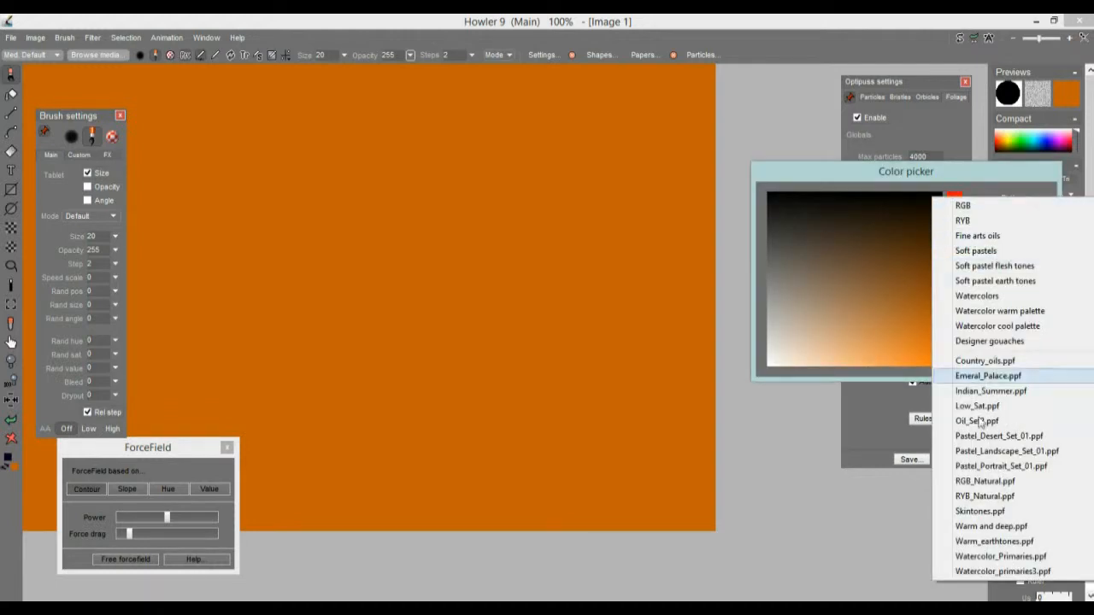
click(1003, 238)
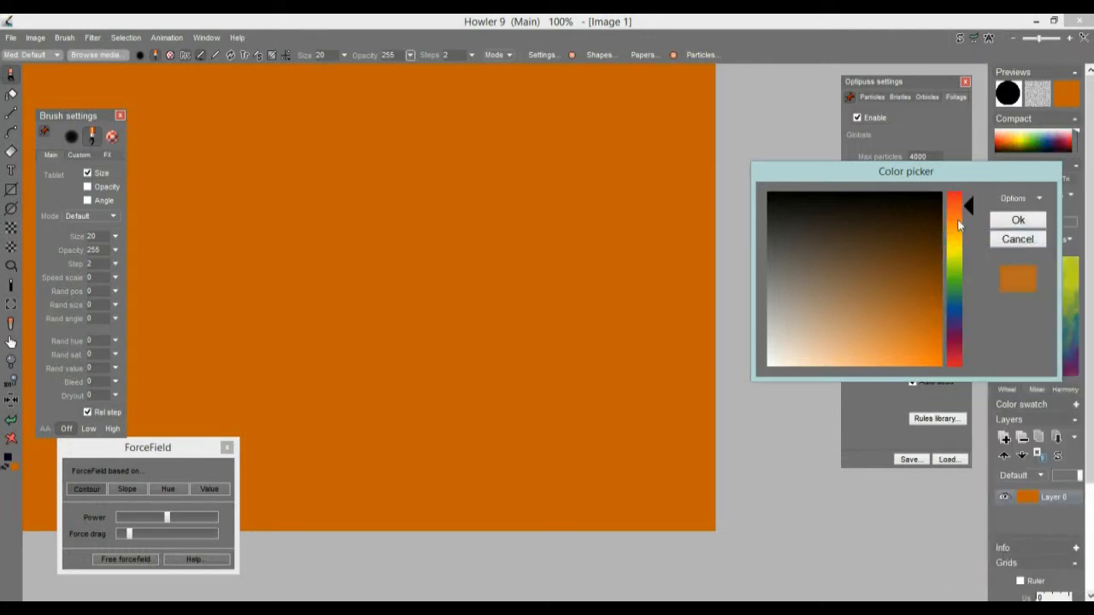
mouse_move(953, 227)
mouse_down()
mouse_move(950, 349)
mouse_move(950, 191)
mouse_move(954, 213)
mouse_up()
click(1017, 222)
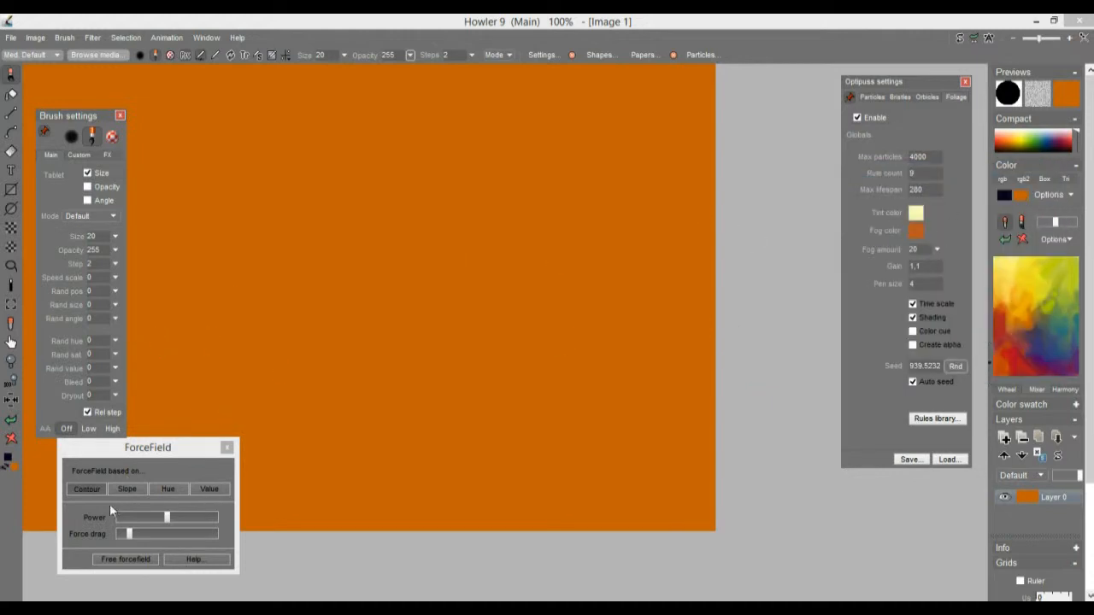
Clear the canvas again and paint a large leafy tree with the orange fog color
right_click(15, 440)
click(6, 439)
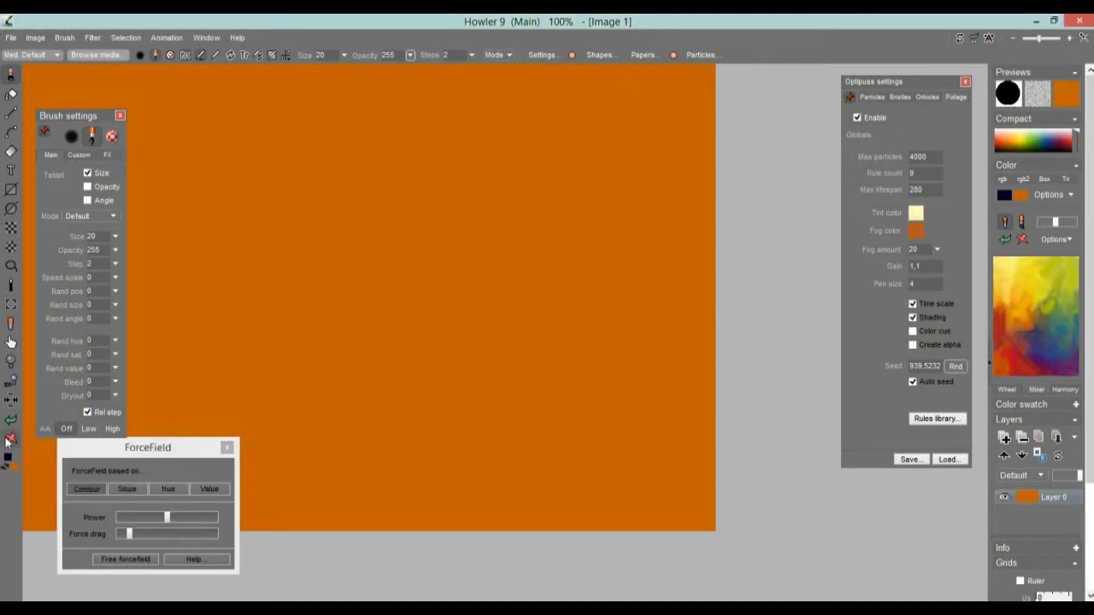
click(306, 368)
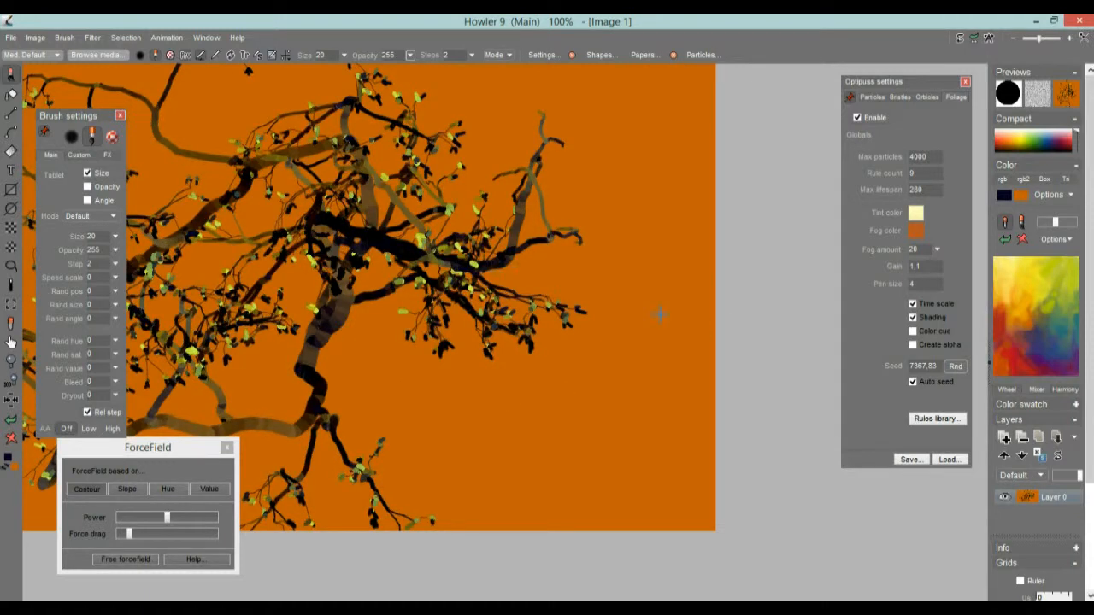
Clear the canvas, set the foliage tint color to a dark teal green, and paint a tree
click(12, 439)
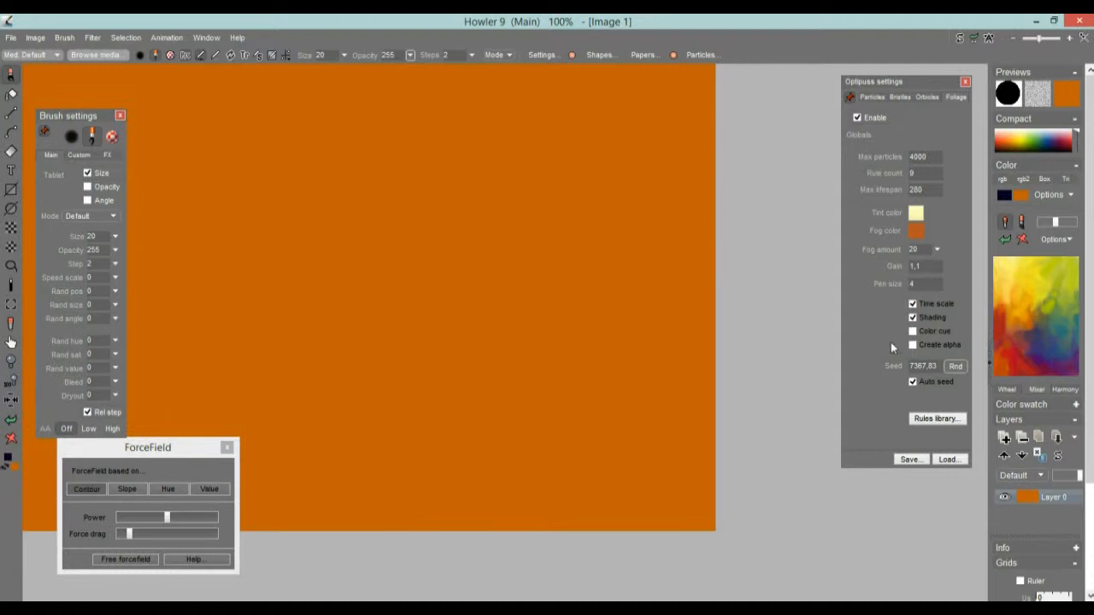
click(915, 212)
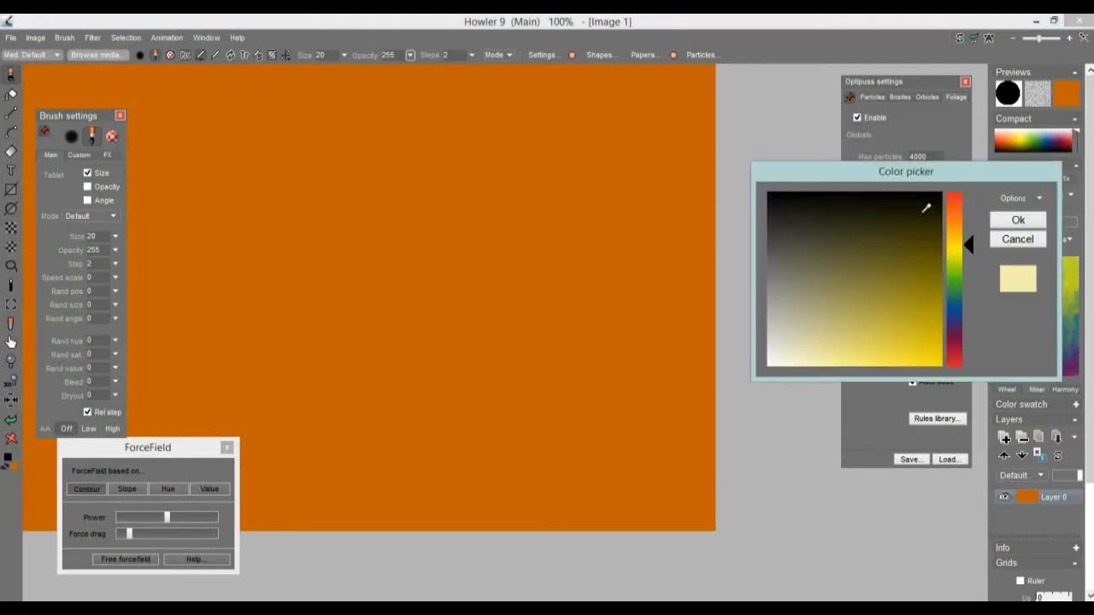
drag(957, 238, 951, 294)
click(884, 305)
click(854, 251)
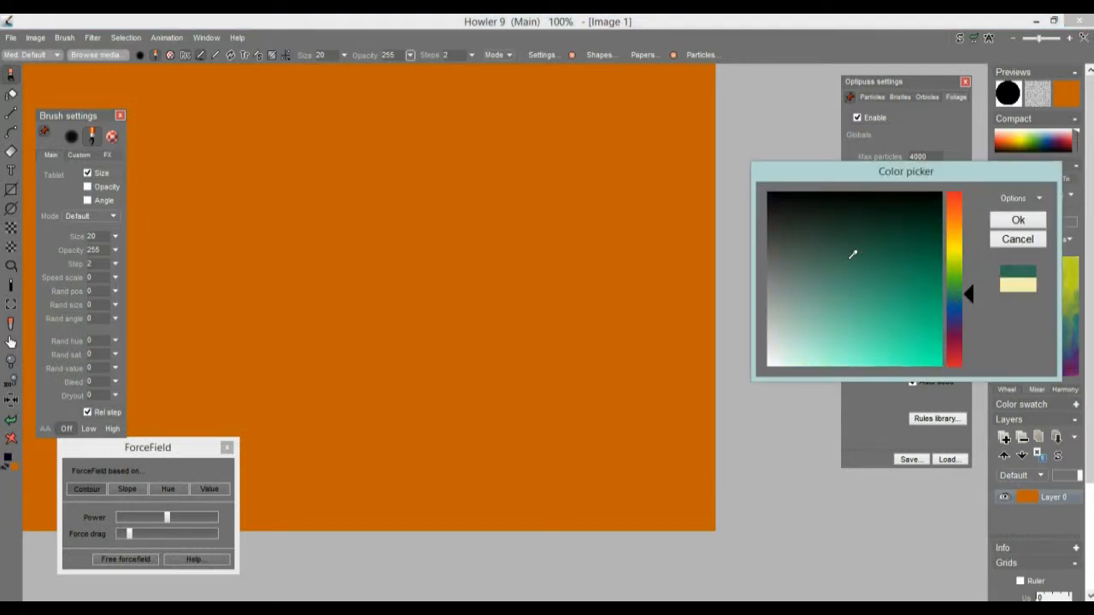
click(1013, 221)
click(379, 394)
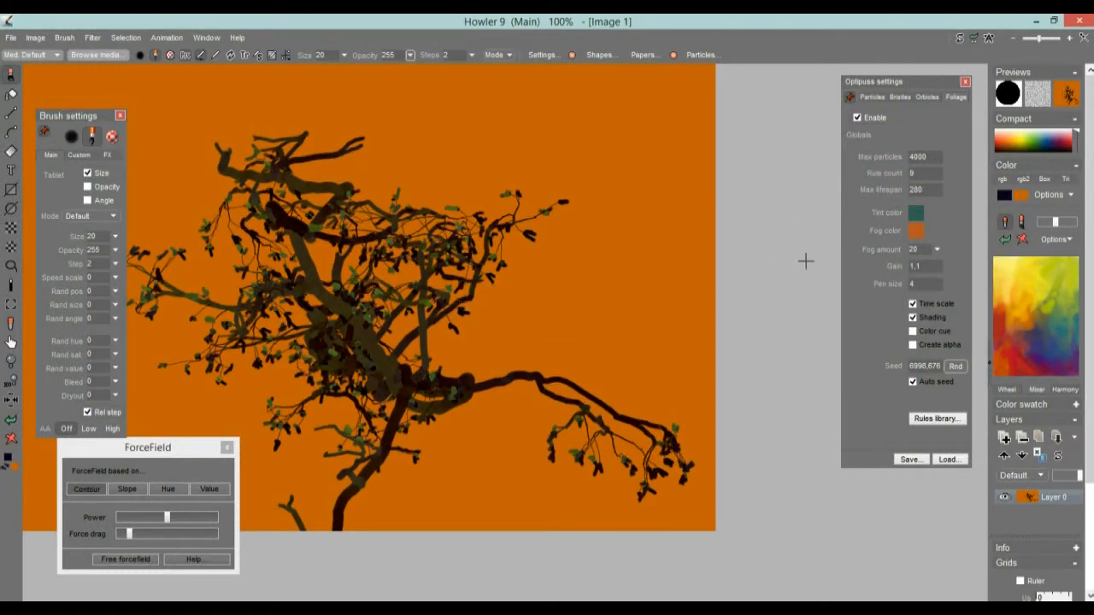
Change the fog color to a mustard yellow and paint a second tree beside the first one
click(919, 231)
drag(957, 238, 955, 256)
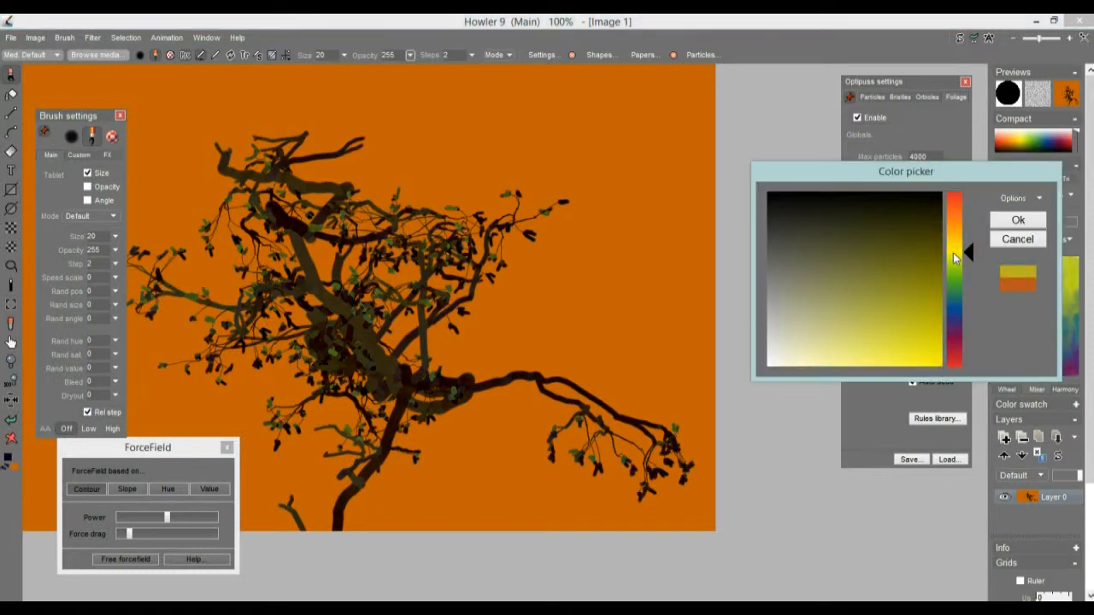
click(1021, 221)
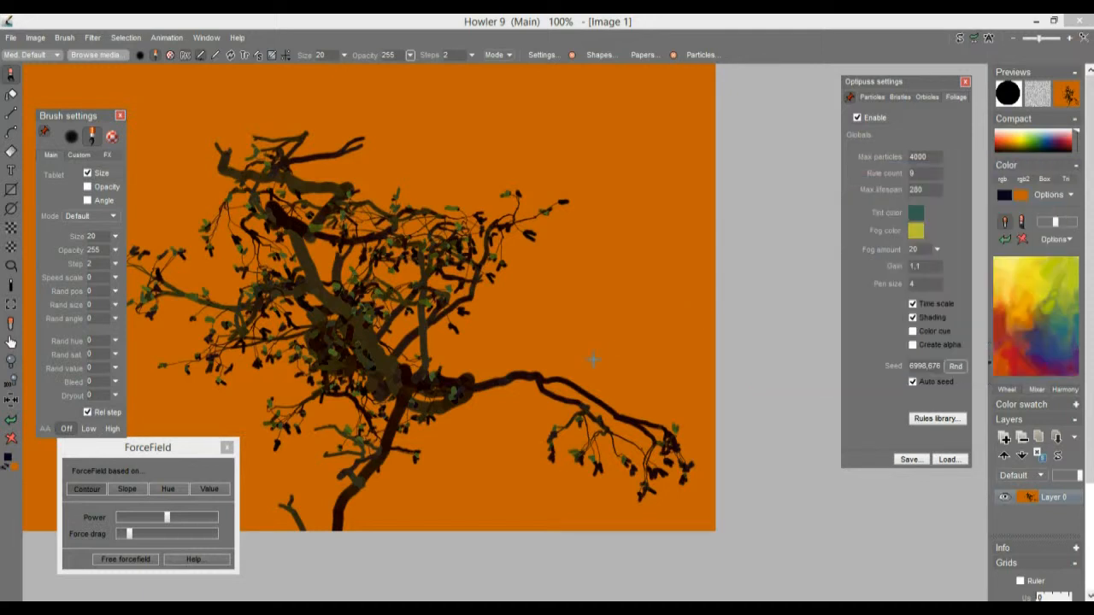
click(610, 352)
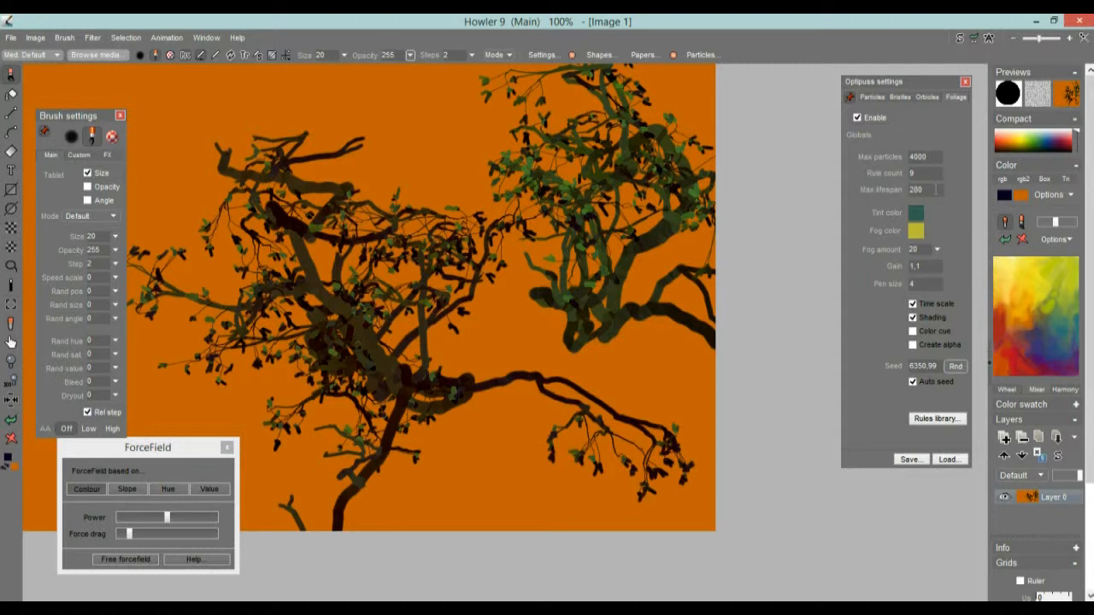
Set the foliage max lifespan to 123, clear the canvas, and paint two test trees
drag(936, 189, 848, 195)
text(123)
click(12, 439)
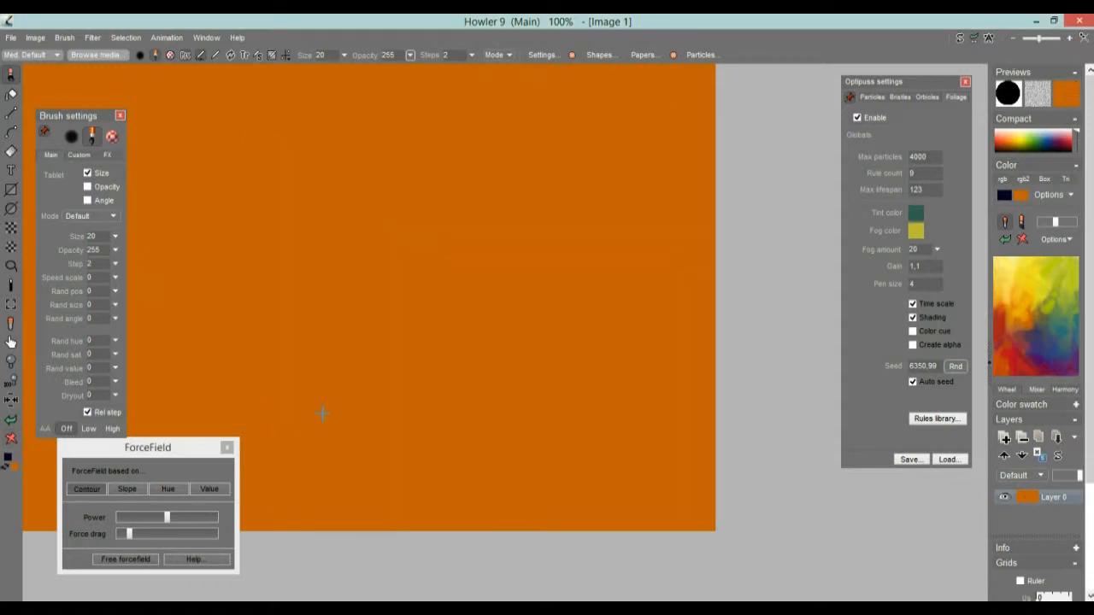
click(322, 414)
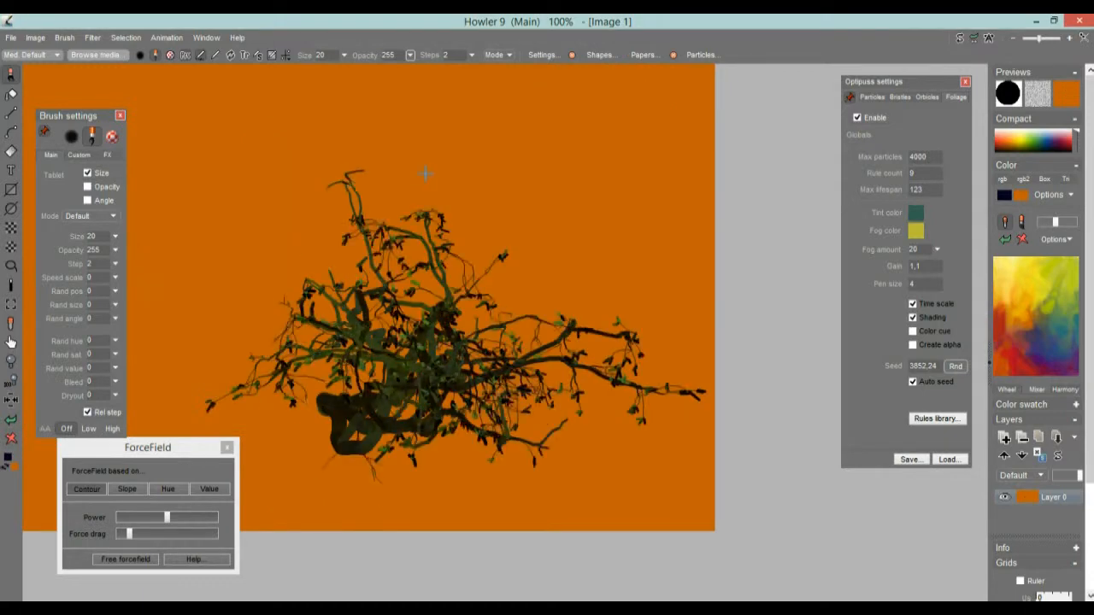
click(636, 277)
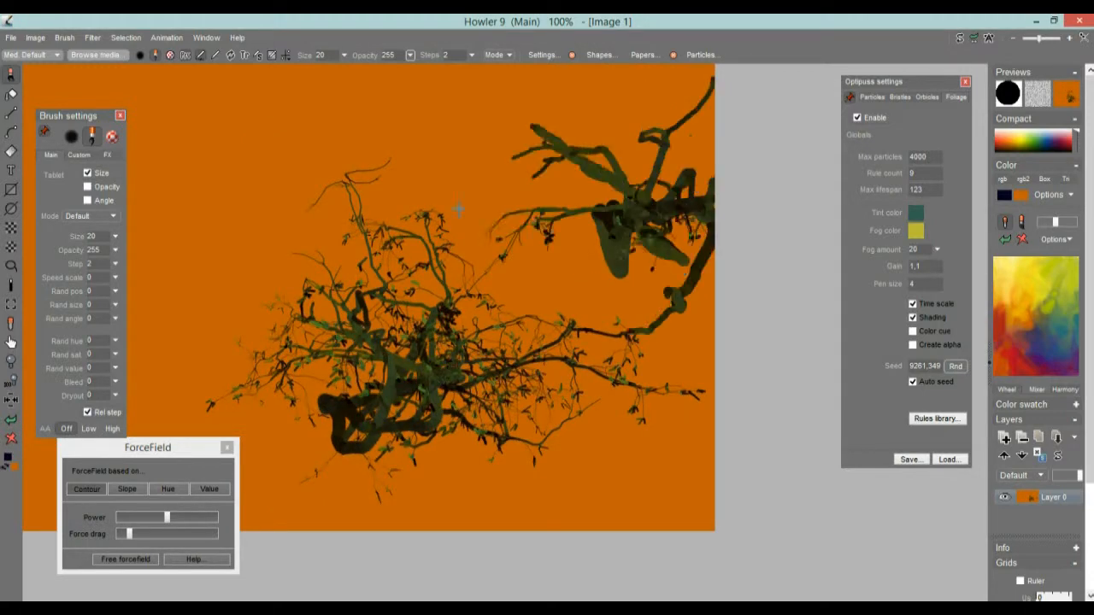
Clear the canvas, set max particles to 123, and paint test trees on a blank canvas, clearing it between attempts
click(10, 439)
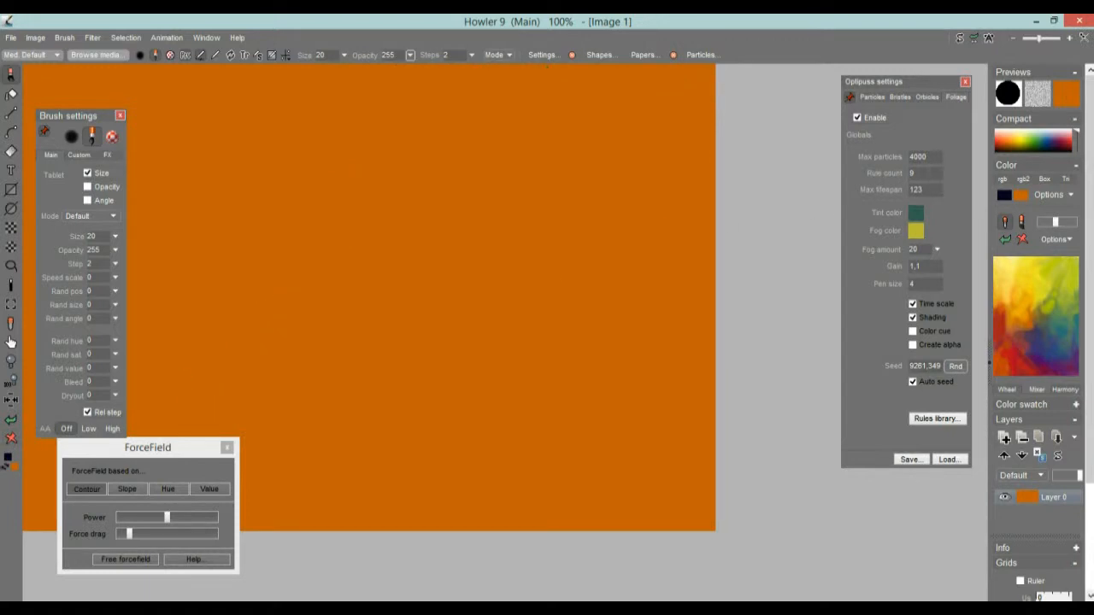
drag(937, 157, 802, 193)
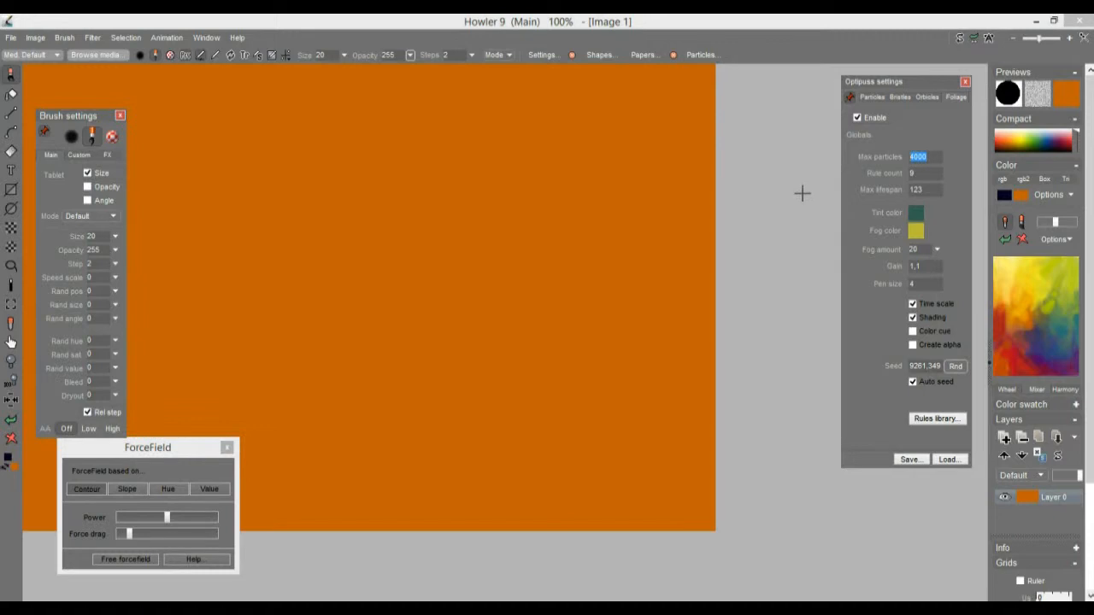
text(123)
click(430, 339)
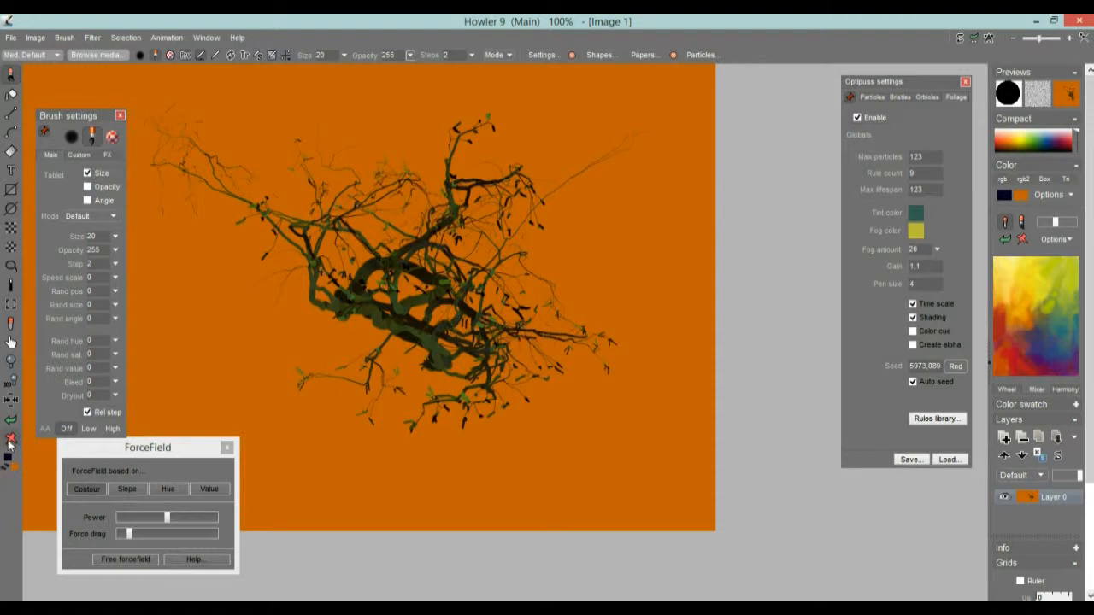
click(12, 439)
click(367, 324)
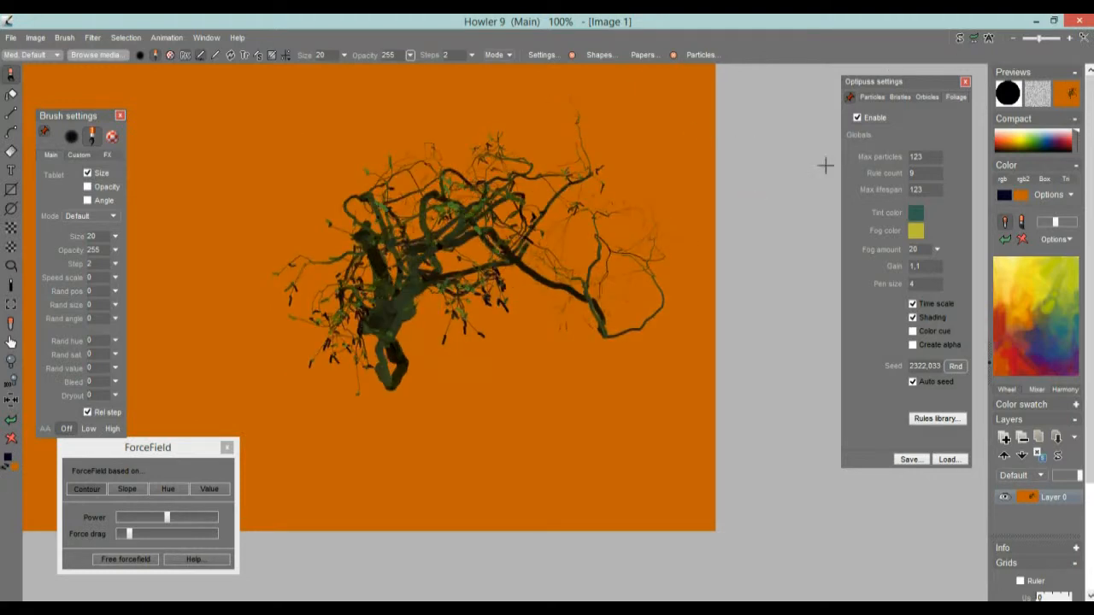
Set max particles to 23 and paint sparse test trees, clearing the canvas after the first one
double_click(931, 156)
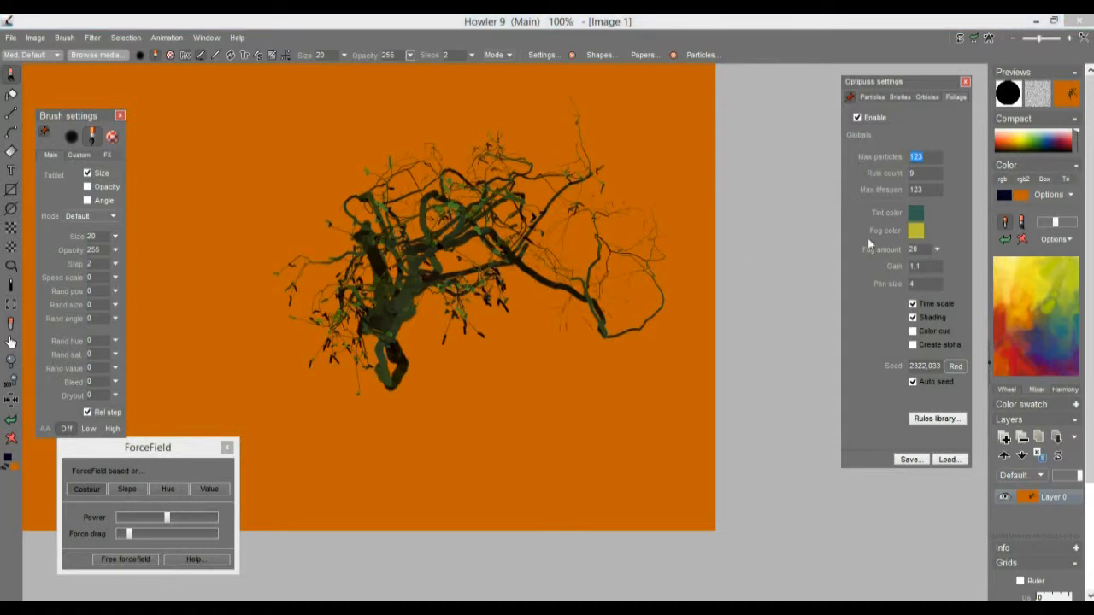
click(206, 338)
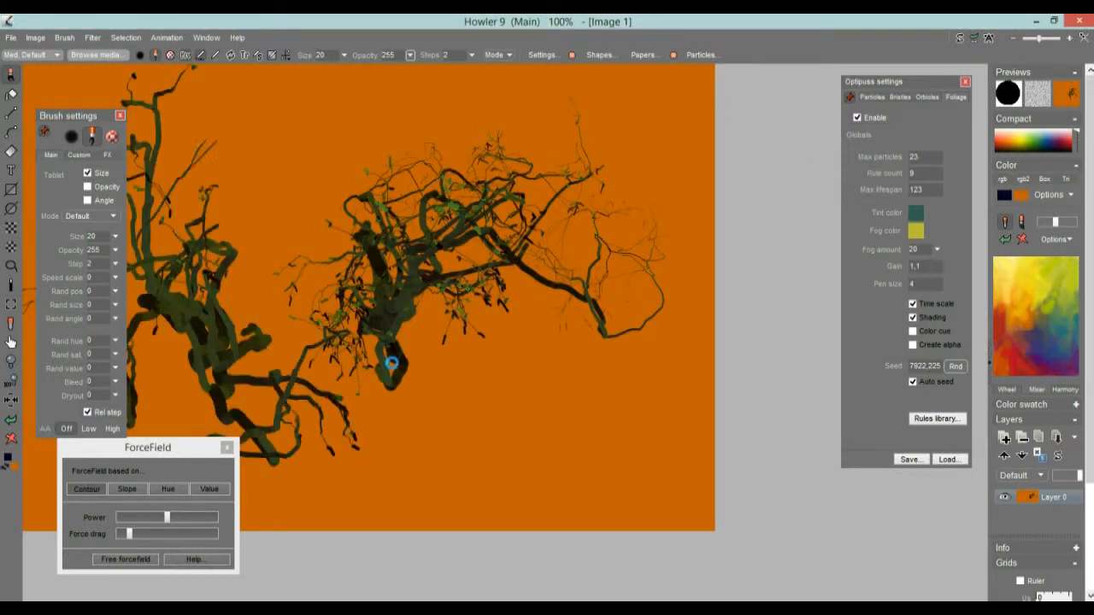
click(12, 438)
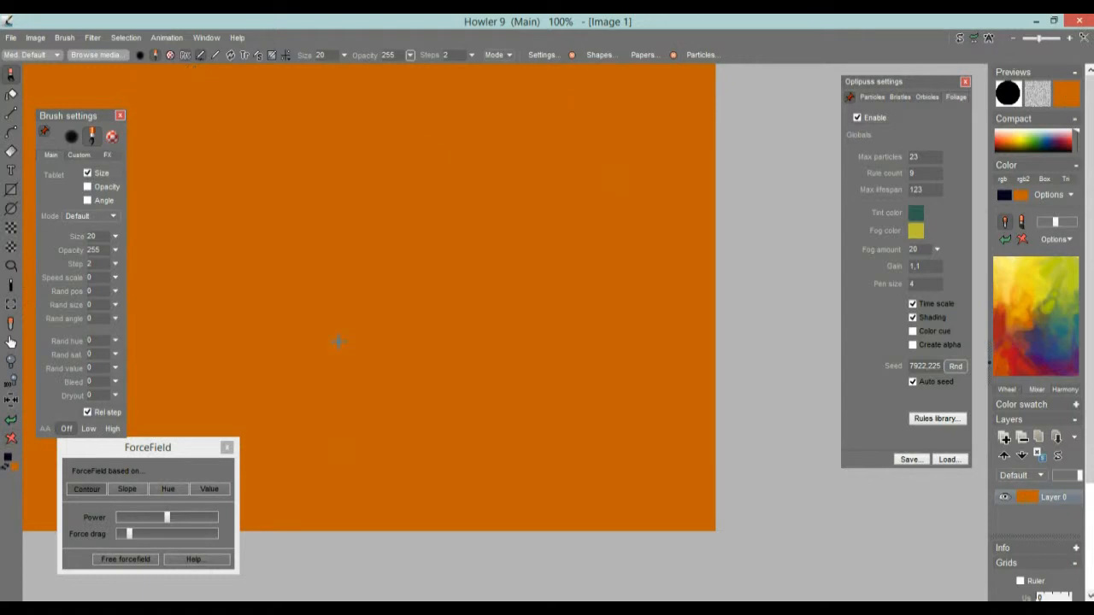
click(447, 278)
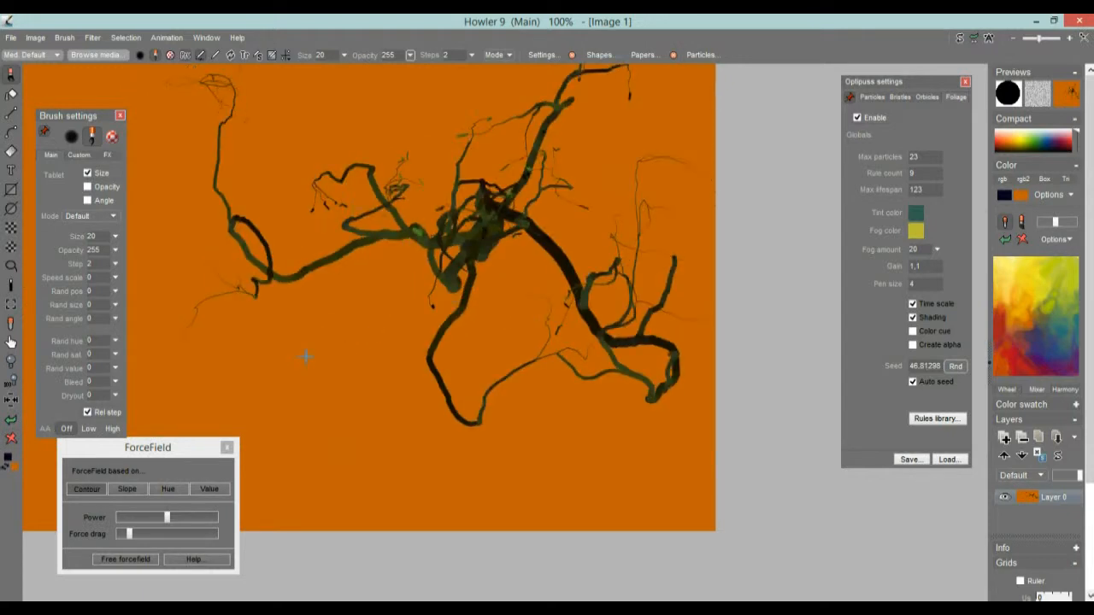
click(333, 341)
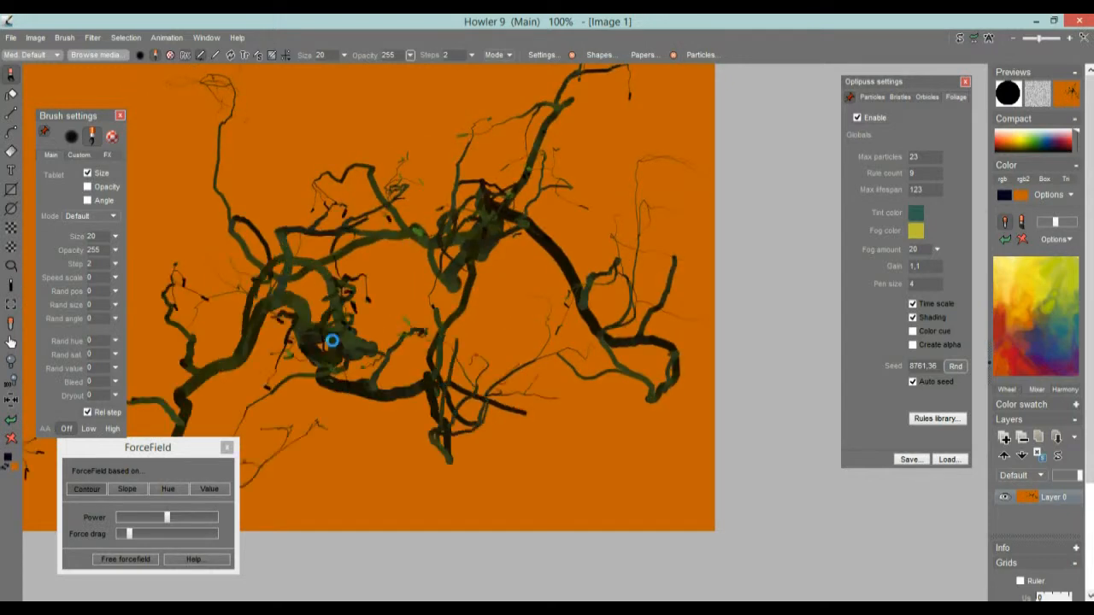
Clear the canvas, set max particles to 2323, and paint a denser test tree
click(12, 438)
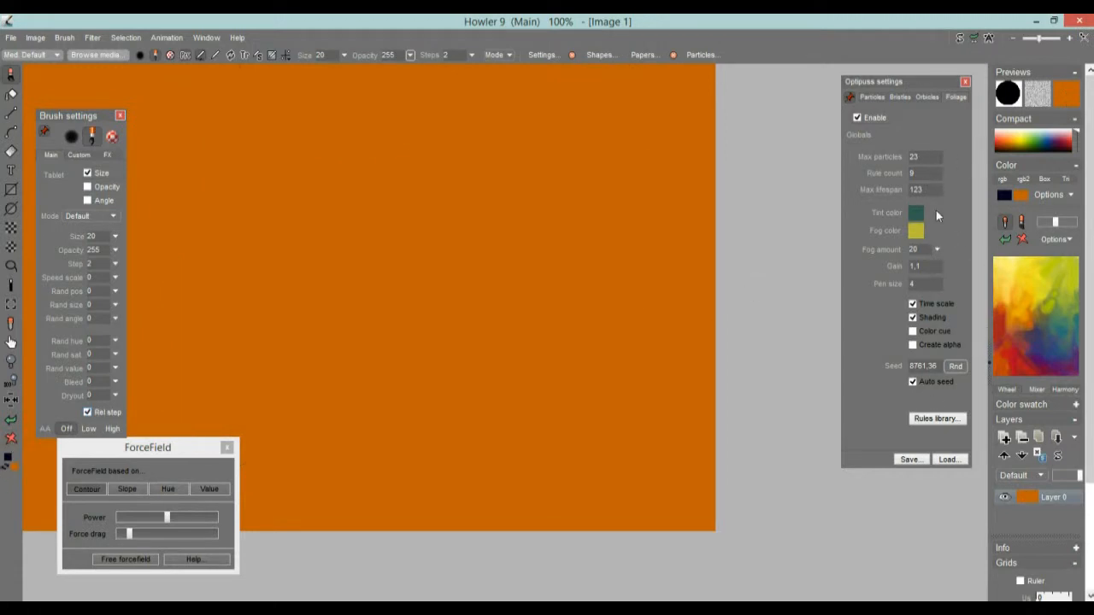
drag(927, 156, 816, 157)
text(2323)
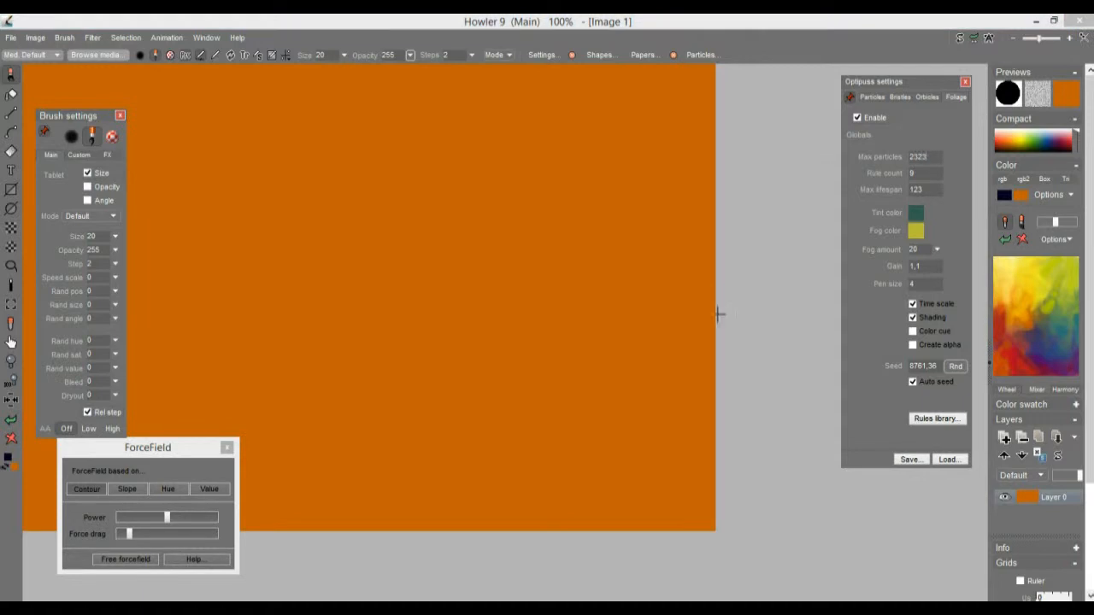
click(358, 406)
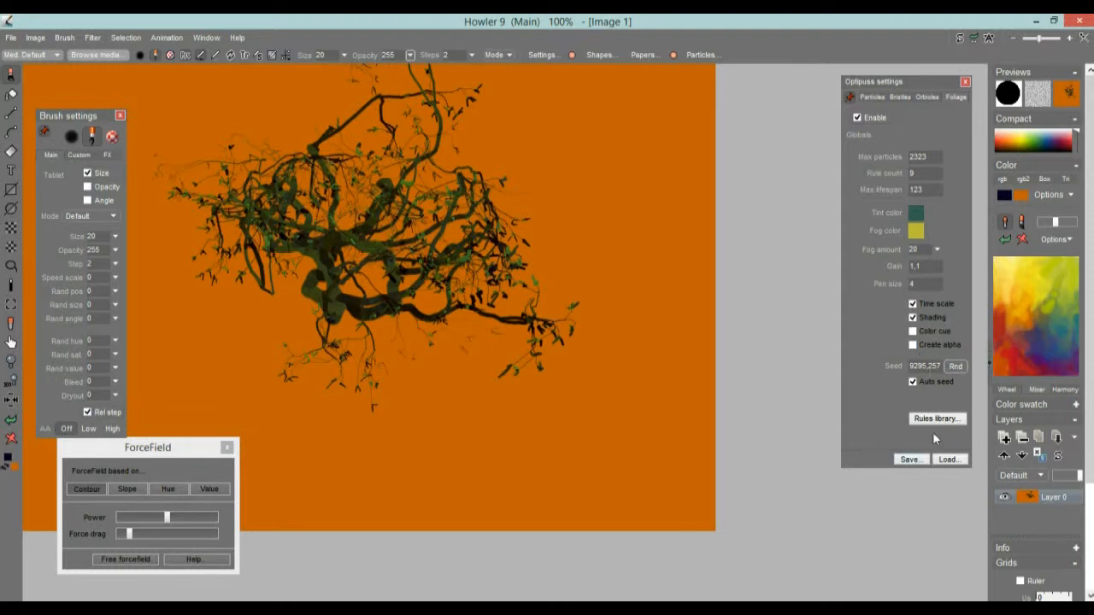
Load the Classic 08 foliage preset, clear the canvas, and paint a test tree with it
click(948, 459)
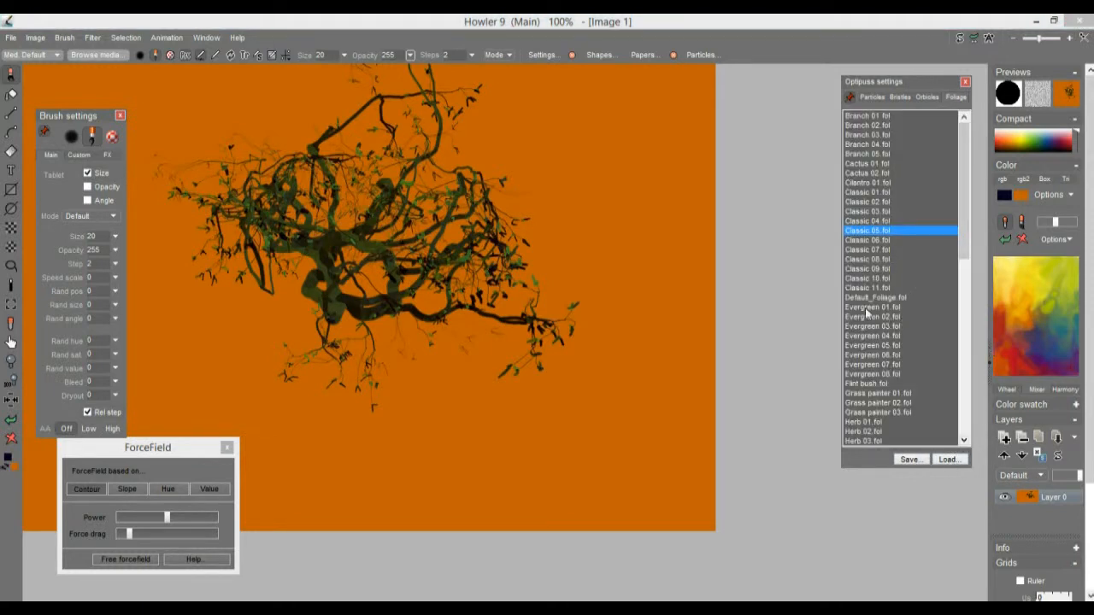
click(865, 263)
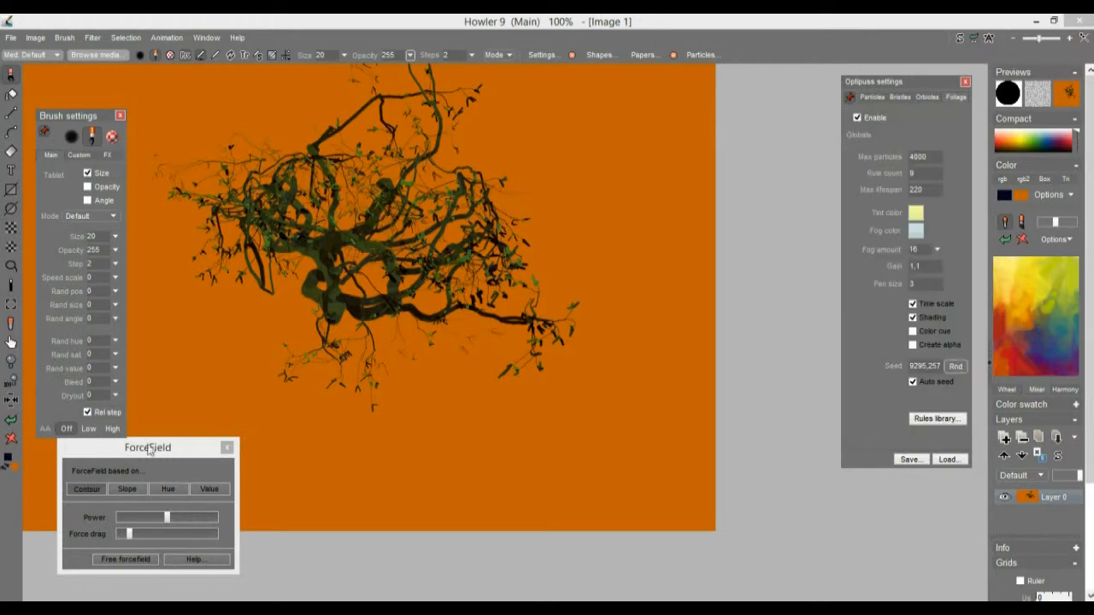
click(12, 439)
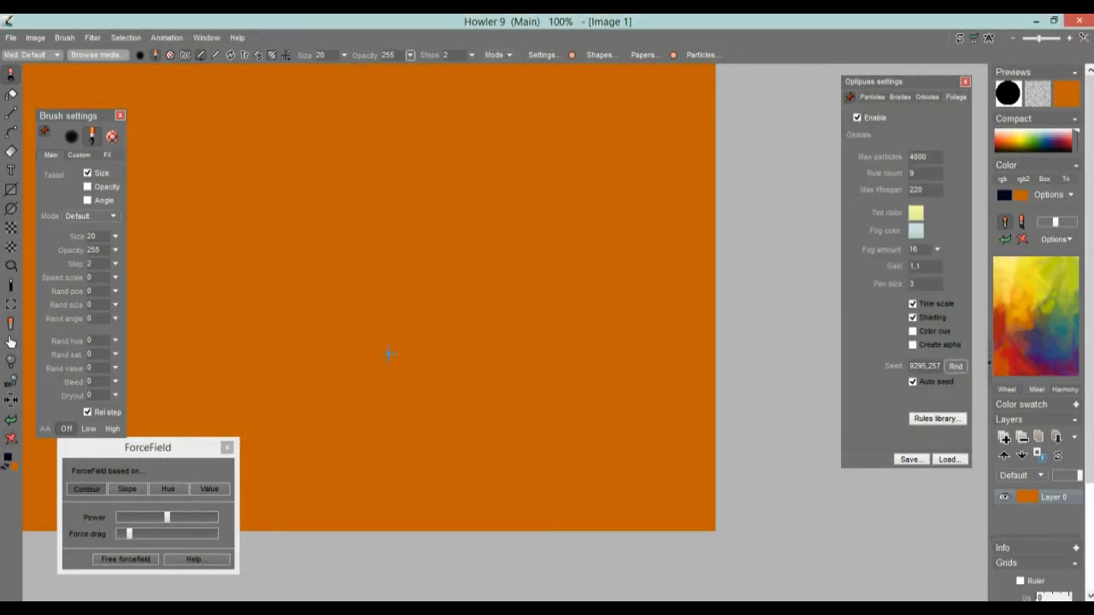
click(345, 338)
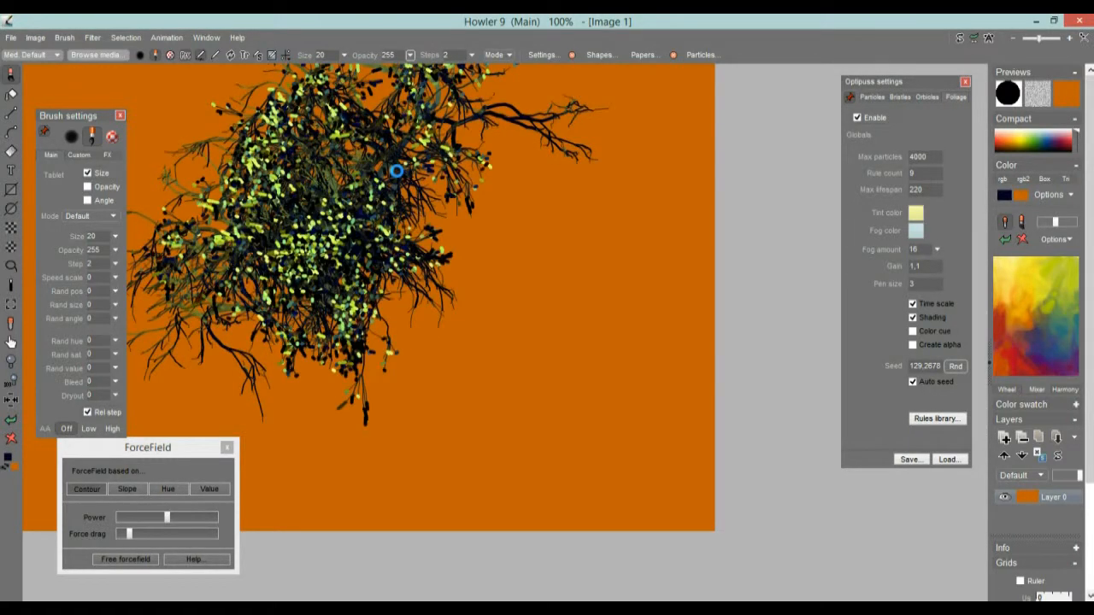
Reduce the ForceField power and force drag to their minimum and paint two upright trees, each on a cleared canvas
click(12, 437)
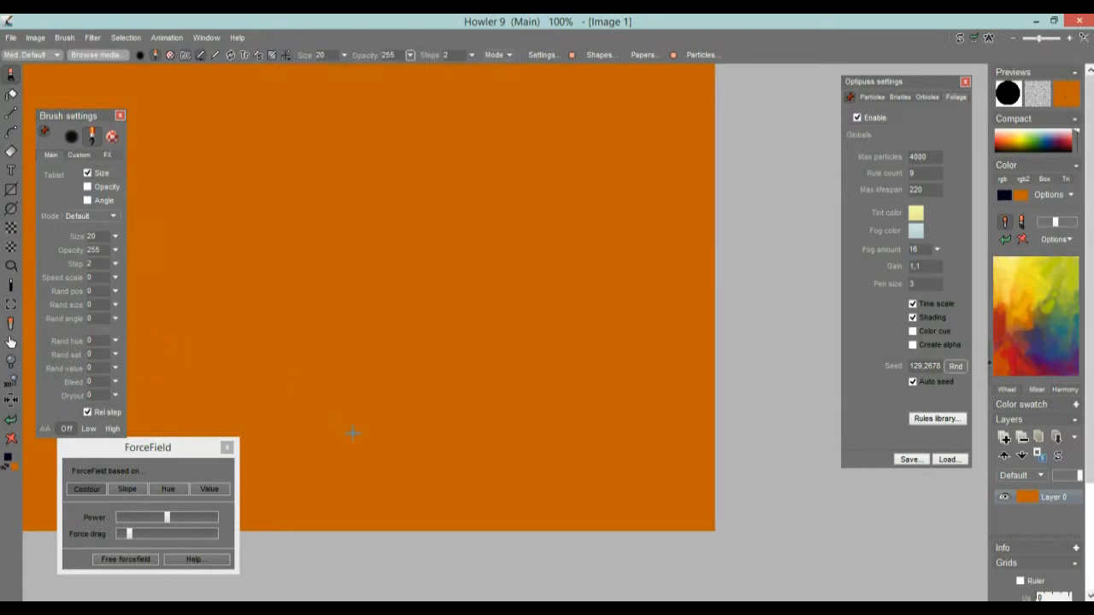
drag(143, 520, 96, 535)
click(360, 448)
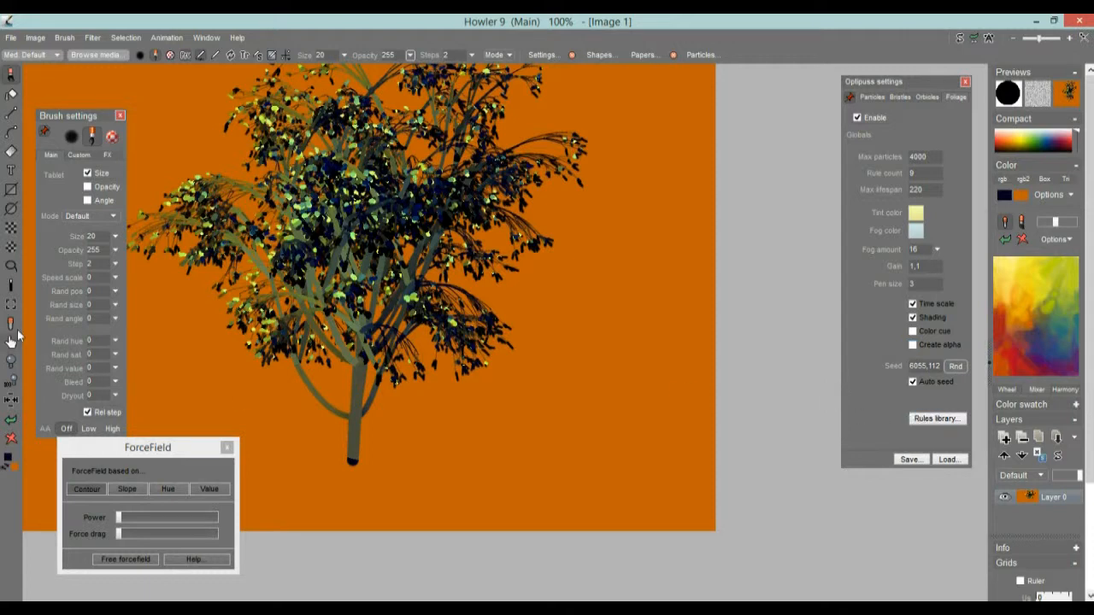
click(12, 440)
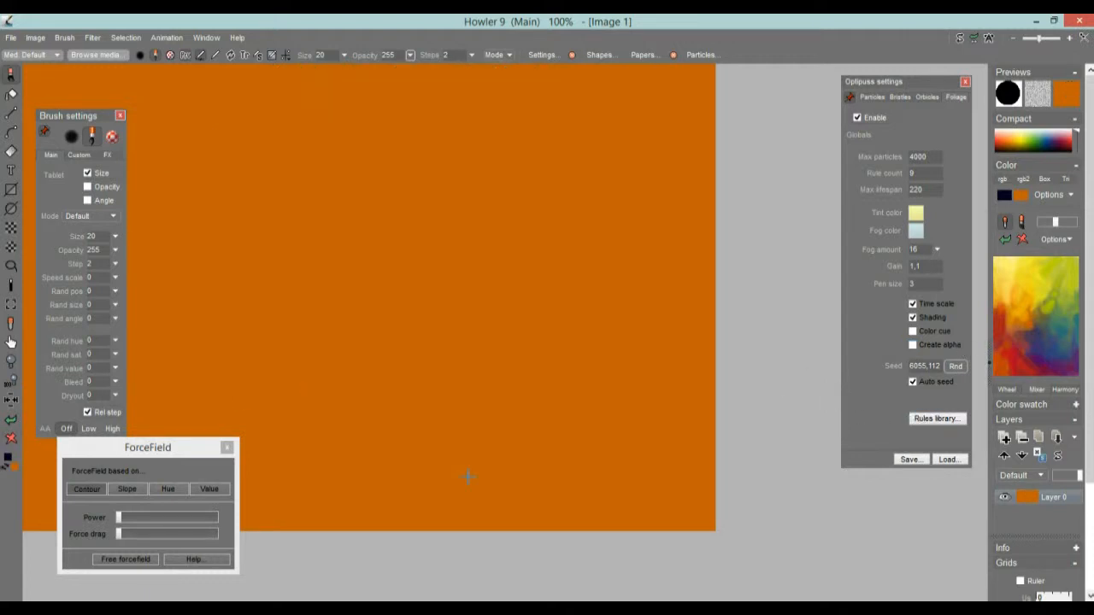
click(341, 453)
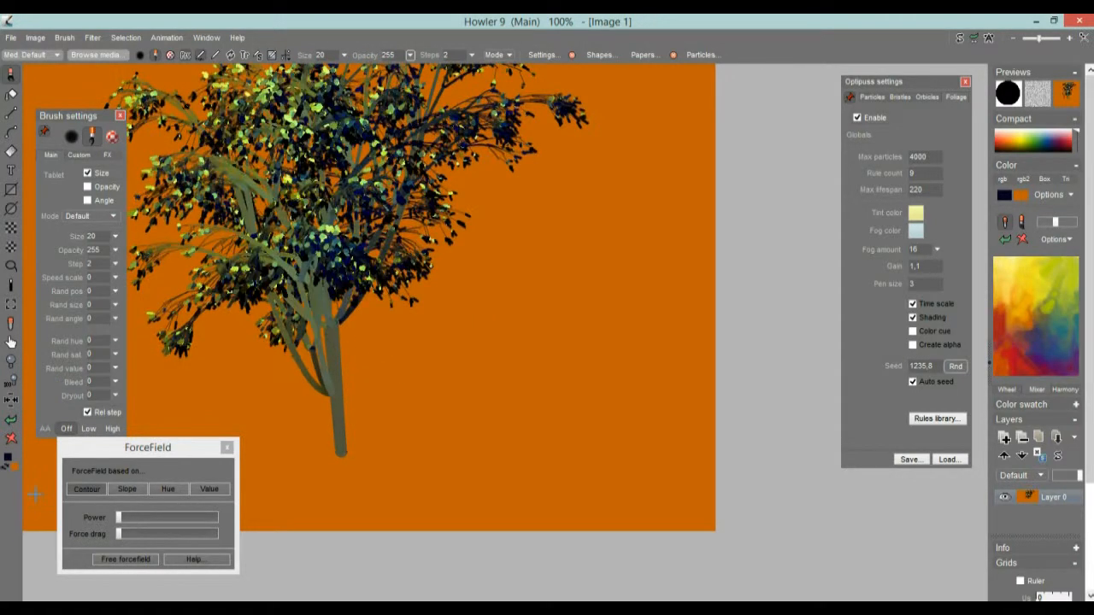
Clear the canvas, raise the ForceField power to about one third, and paint a tree
click(18, 439)
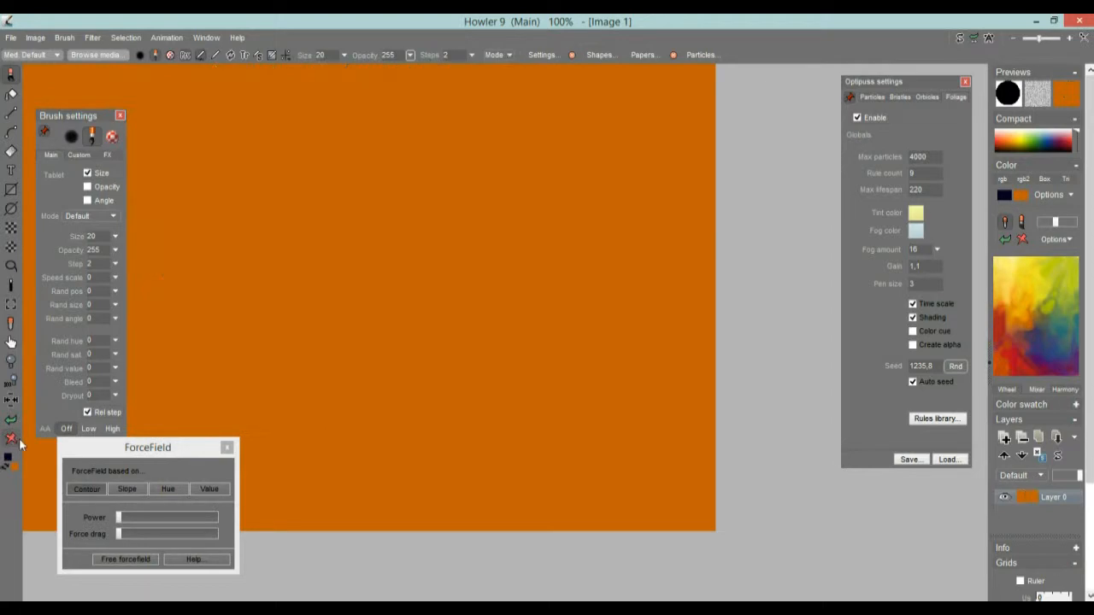
click(151, 518)
click(356, 395)
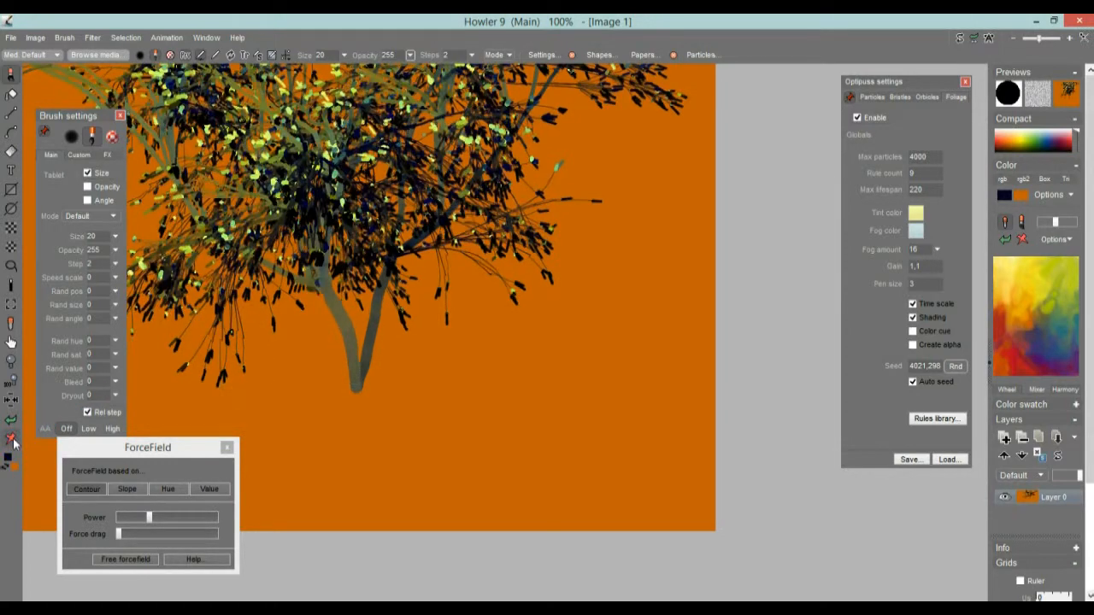
Remove the painted tree, raise the ForceField power to about two thirds, and paint a new one
key(ctrl+z)
click(183, 517)
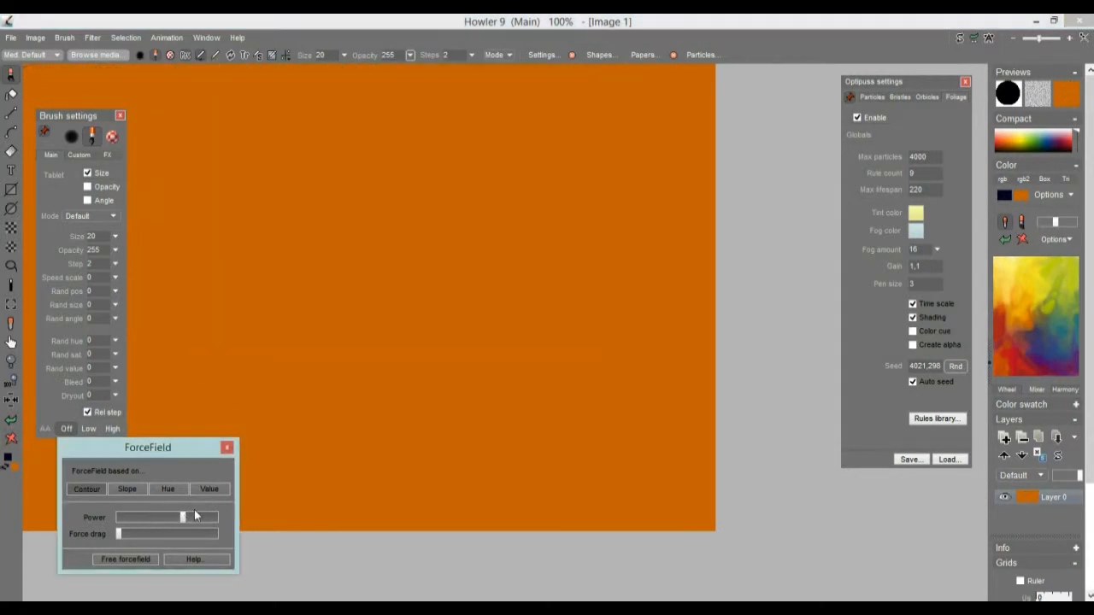
click(349, 459)
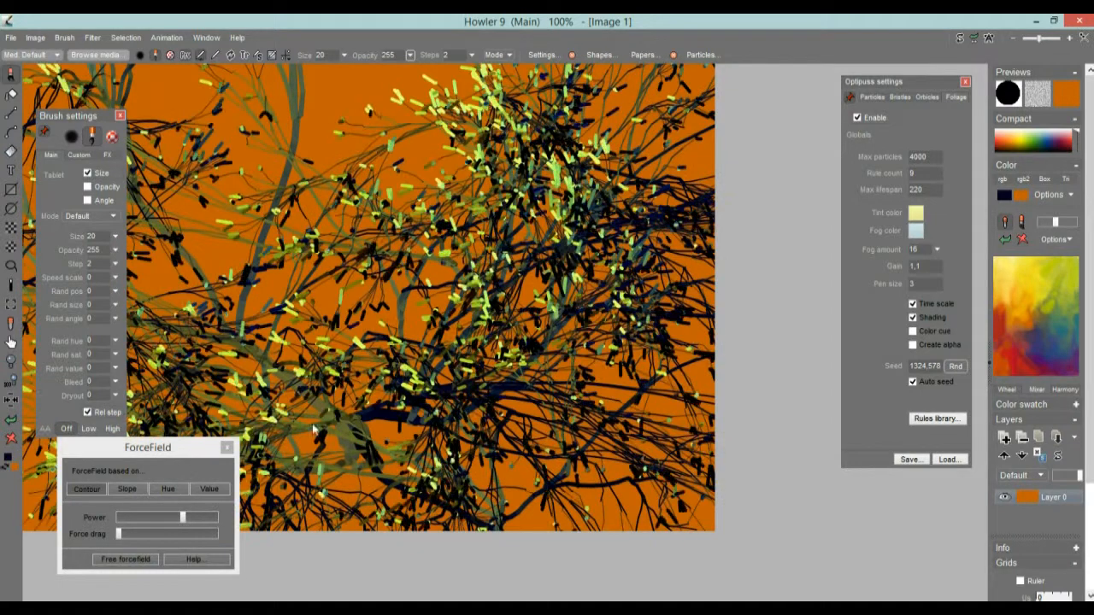
Set the ForceField power to about one third and force drag to about one quarter, clear the canvas, and paint two compact bushes
click(148, 518)
click(142, 534)
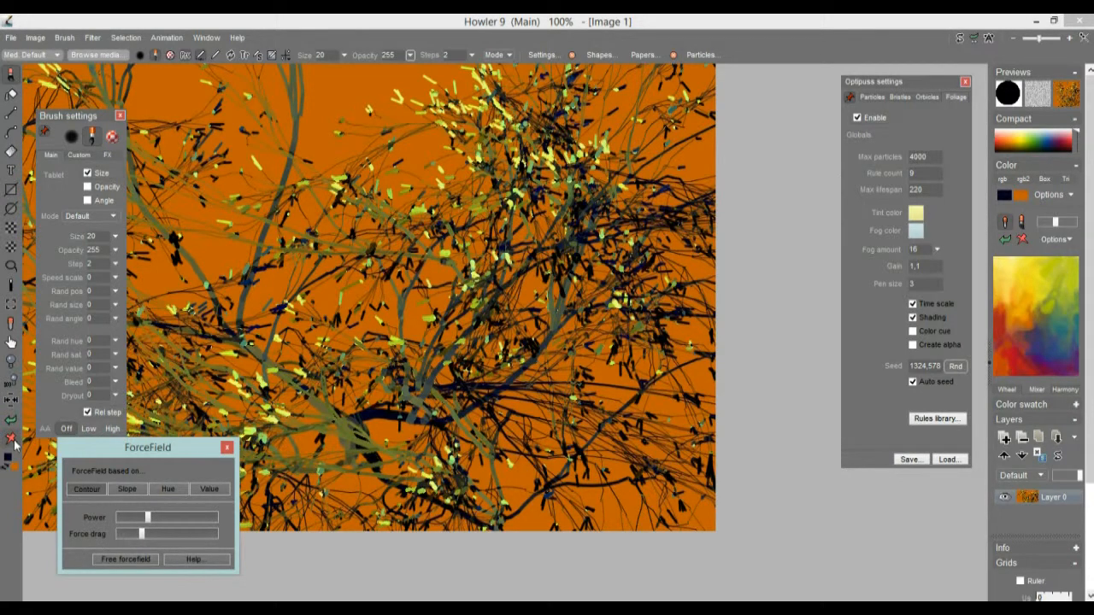
click(12, 440)
click(307, 294)
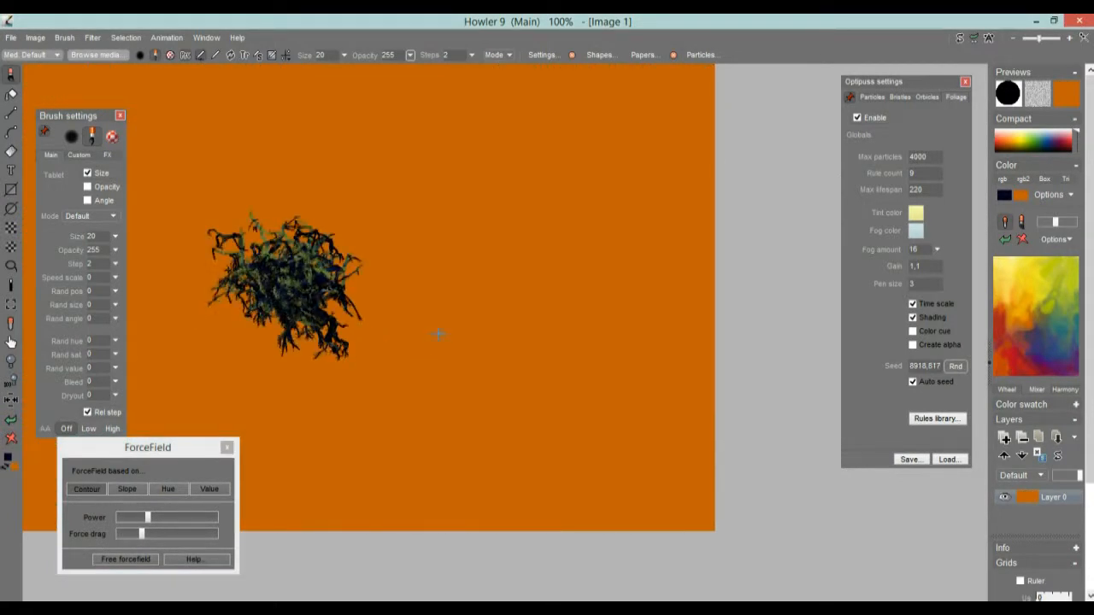
click(523, 210)
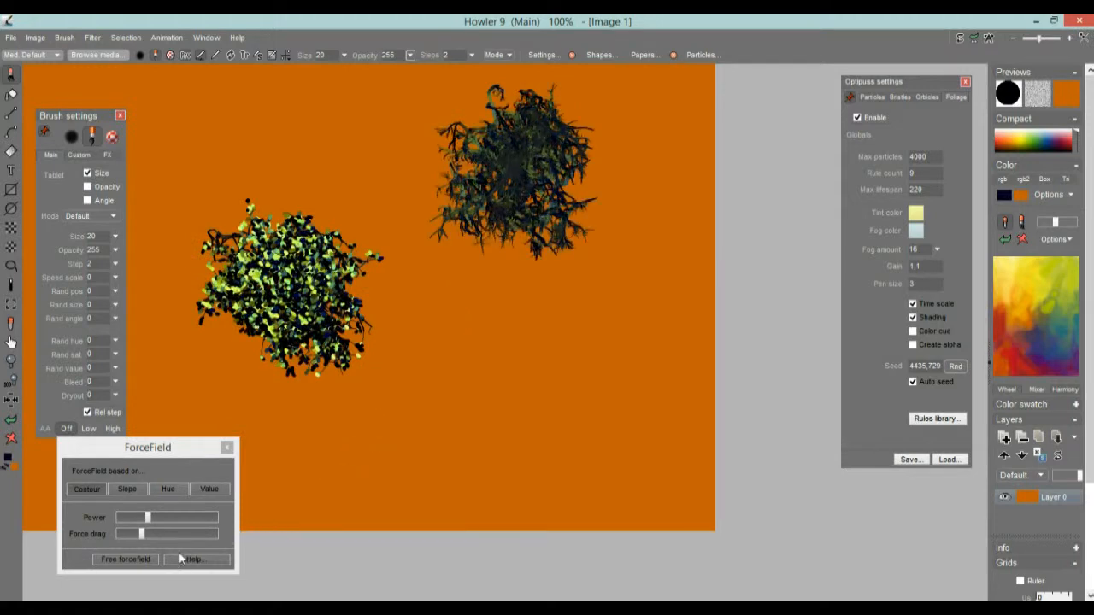
Lower the force drag slightly and paint a bush, then reduce the ForceField power to about one fifth and paint another beside it
drag(141, 534, 133, 534)
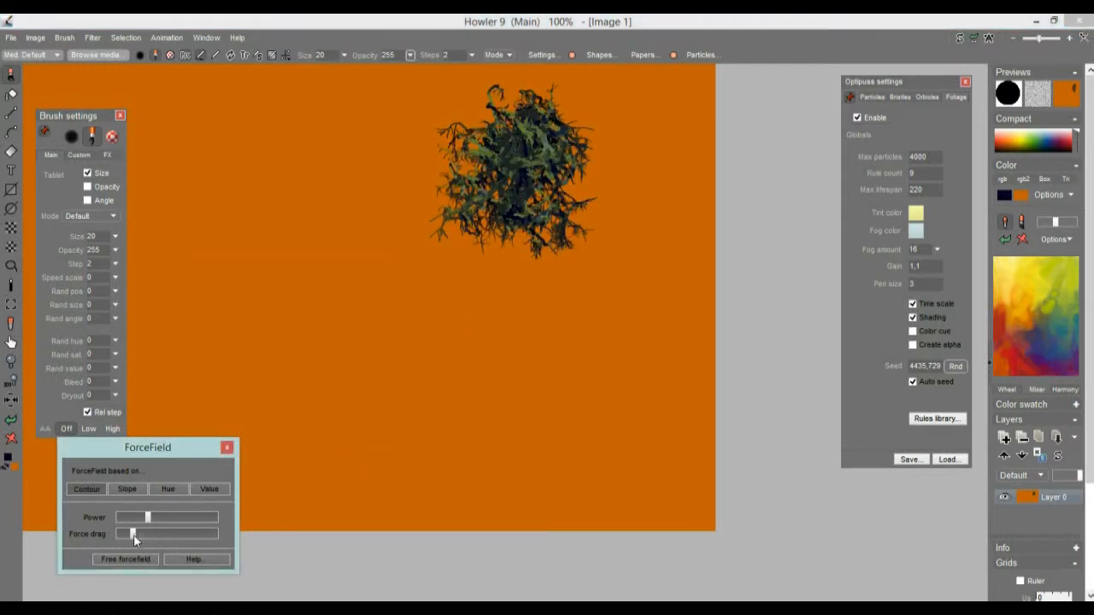
click(379, 349)
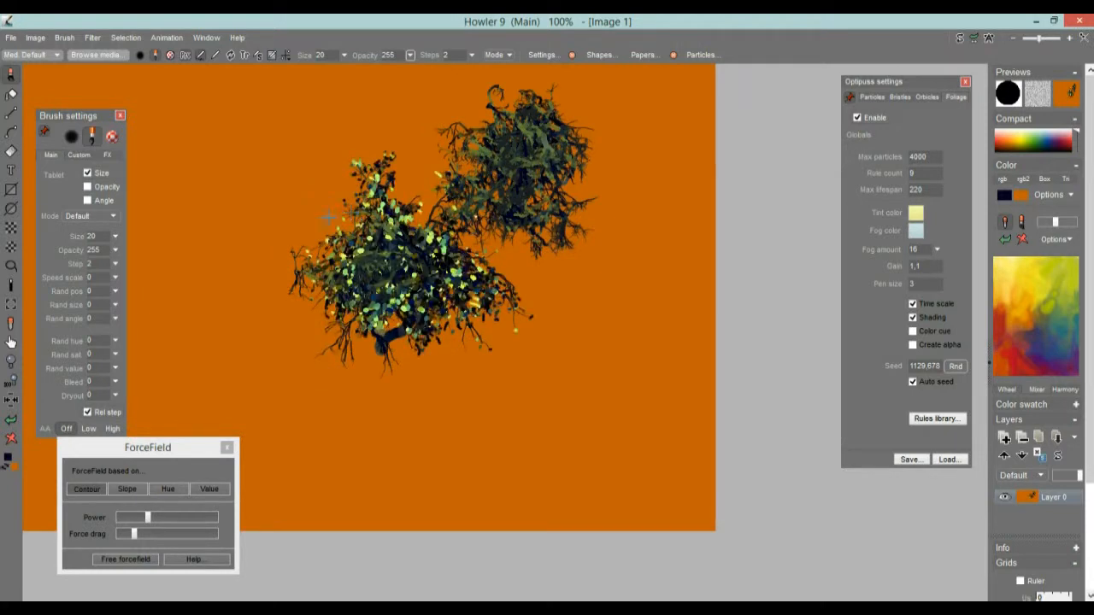
drag(147, 517, 138, 519)
click(175, 269)
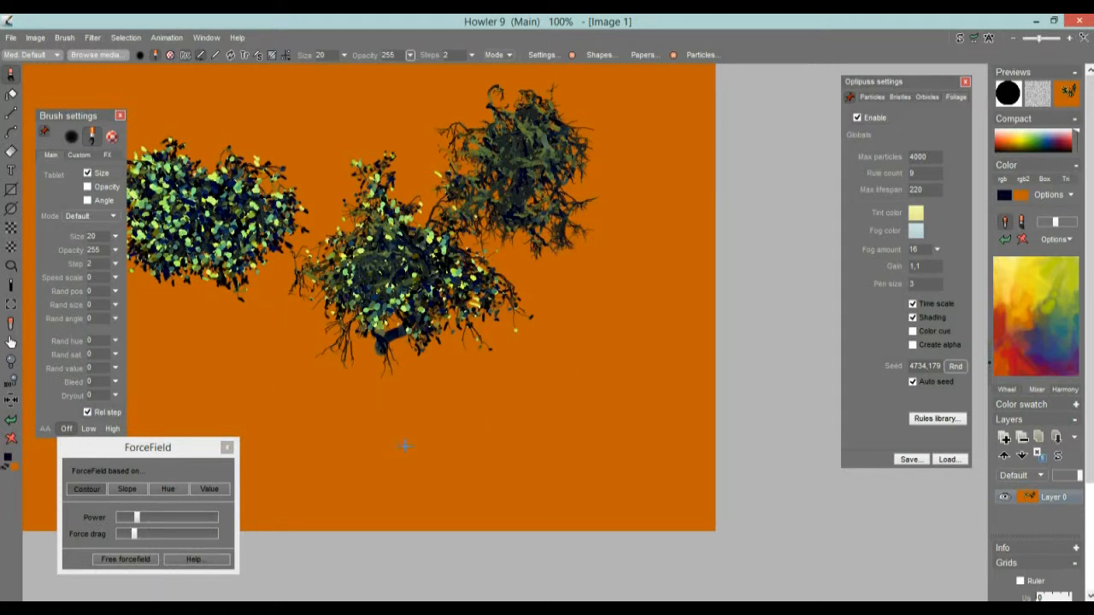
Clear the canvas and change the secondary color from orange to white
click(11, 441)
click(16, 467)
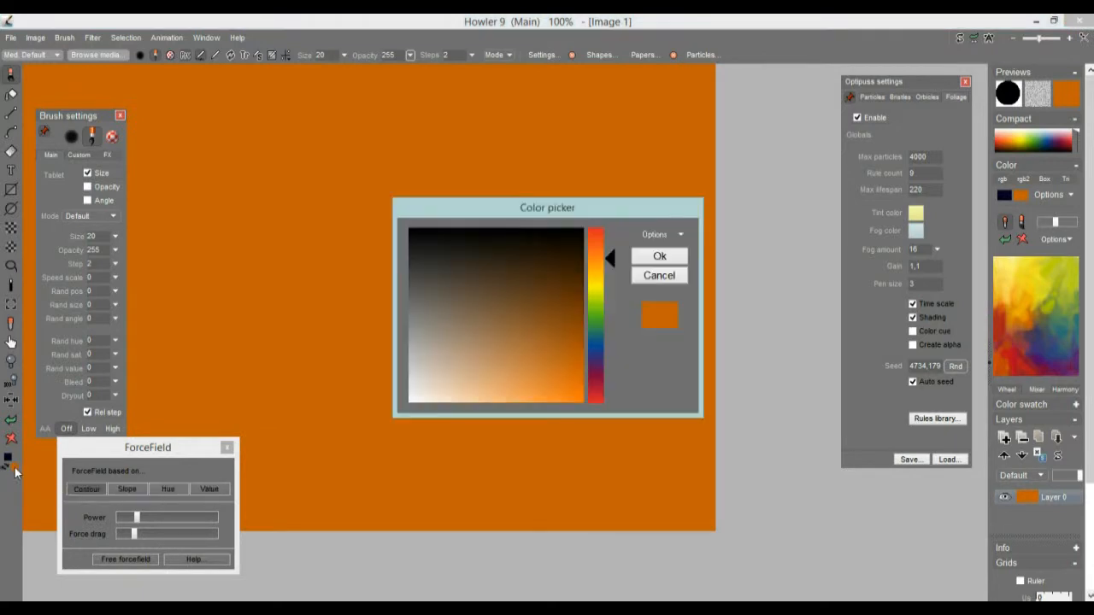
click(400, 400)
click(657, 256)
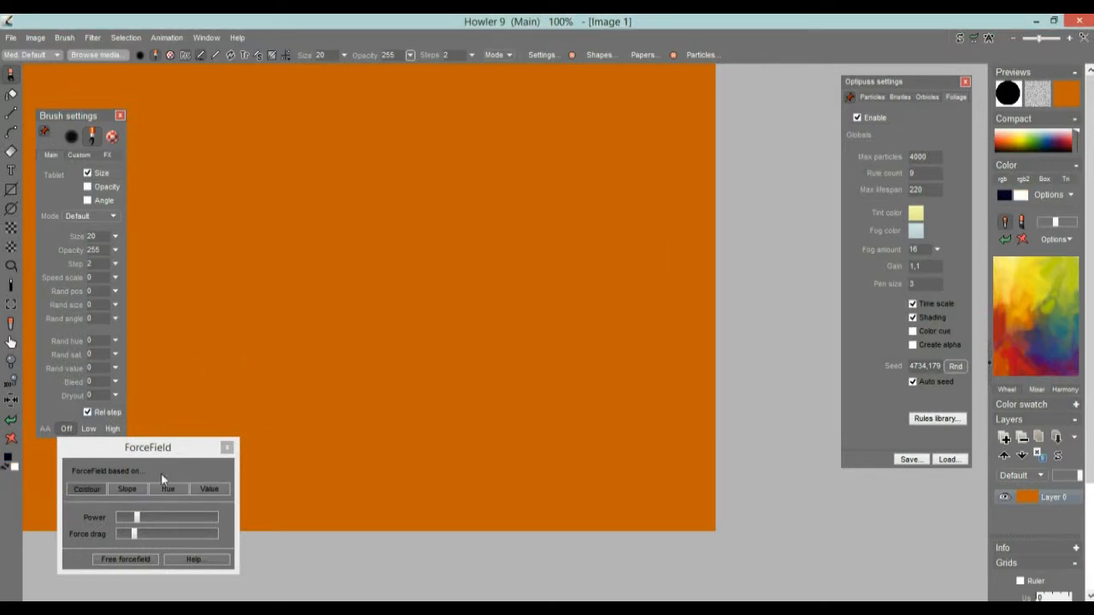
Base the ForceField on slope and paint a small bush, and another with power at about two fifths and force drag near minimum
click(127, 489)
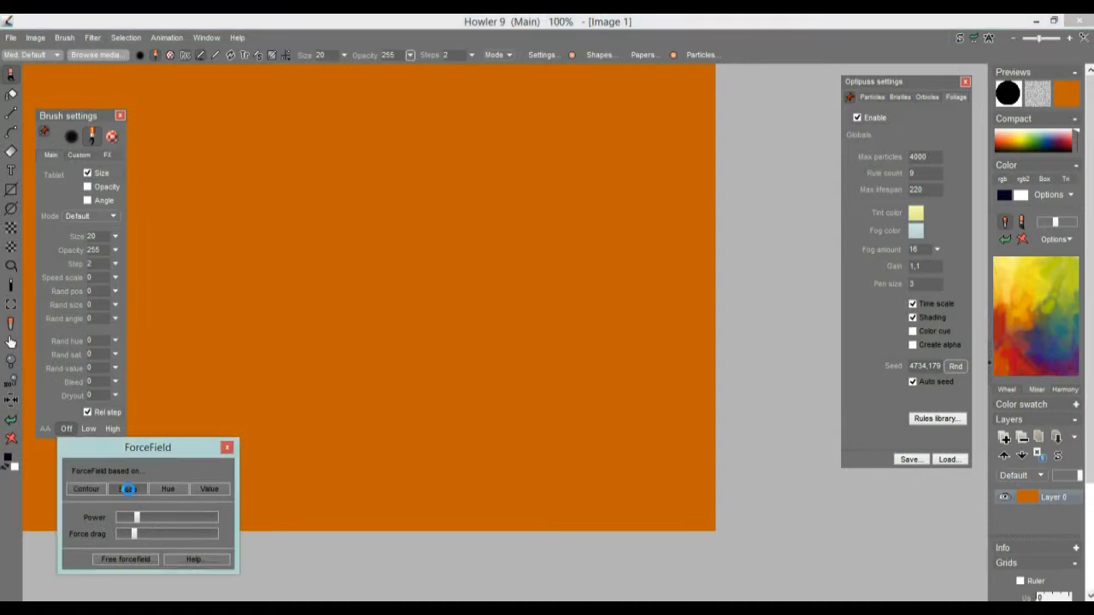
click(371, 227)
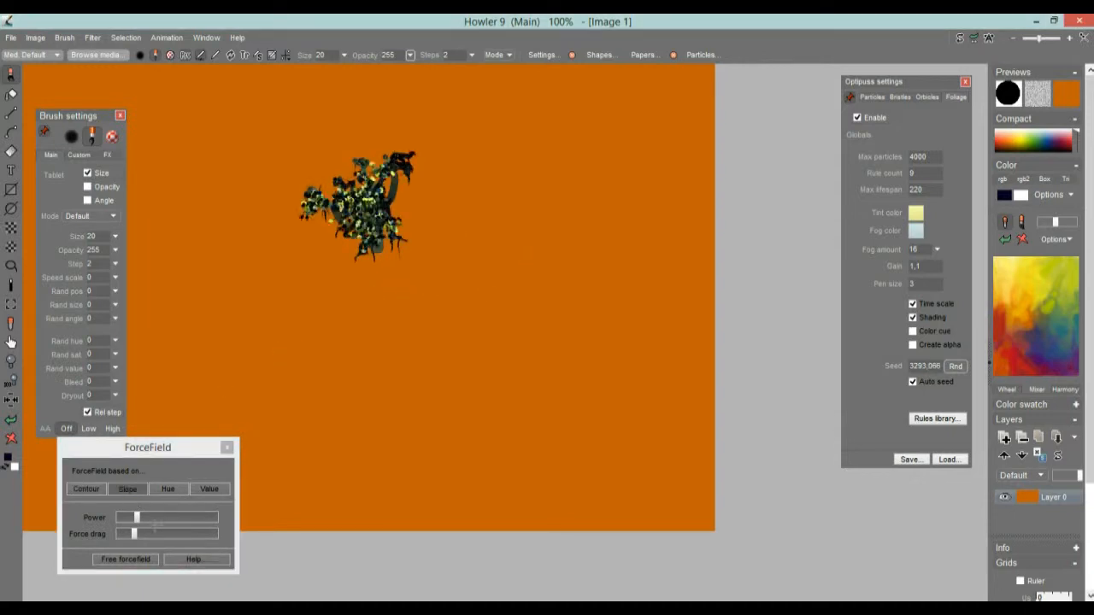
drag(135, 517, 158, 513)
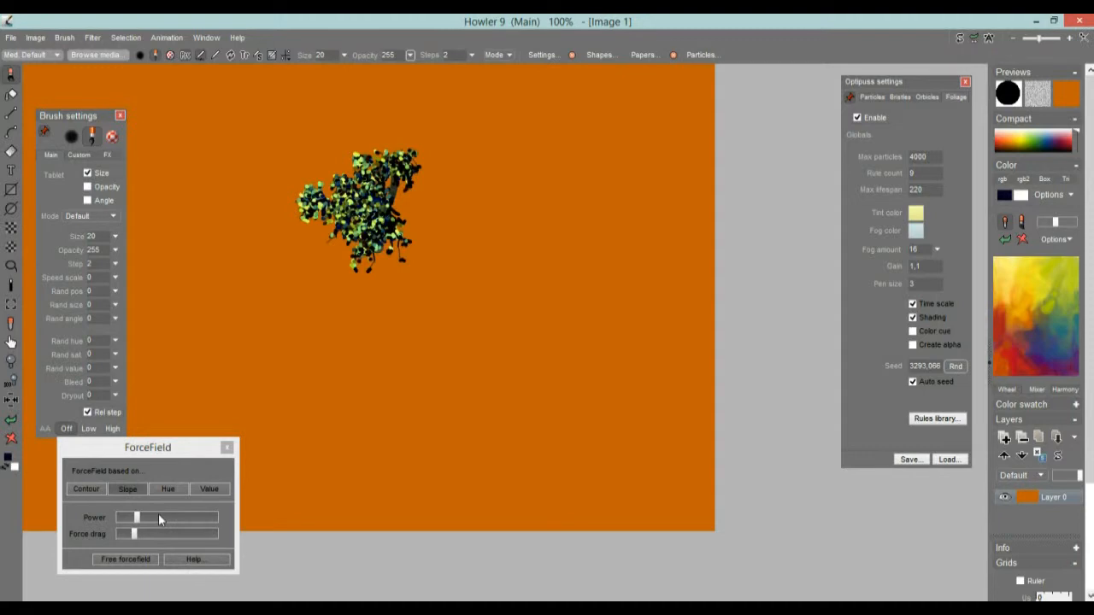
click(125, 536)
click(419, 384)
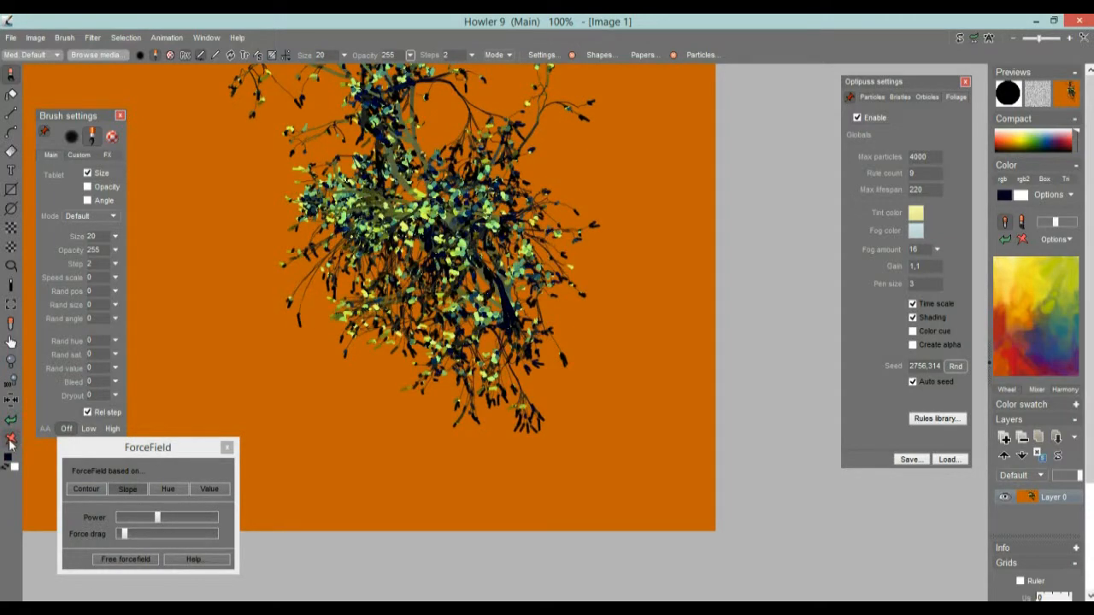
Clear the canvas to white and paint a tree, and clear it again and paint another with ForceField power at about four fifths
click(11, 441)
click(329, 423)
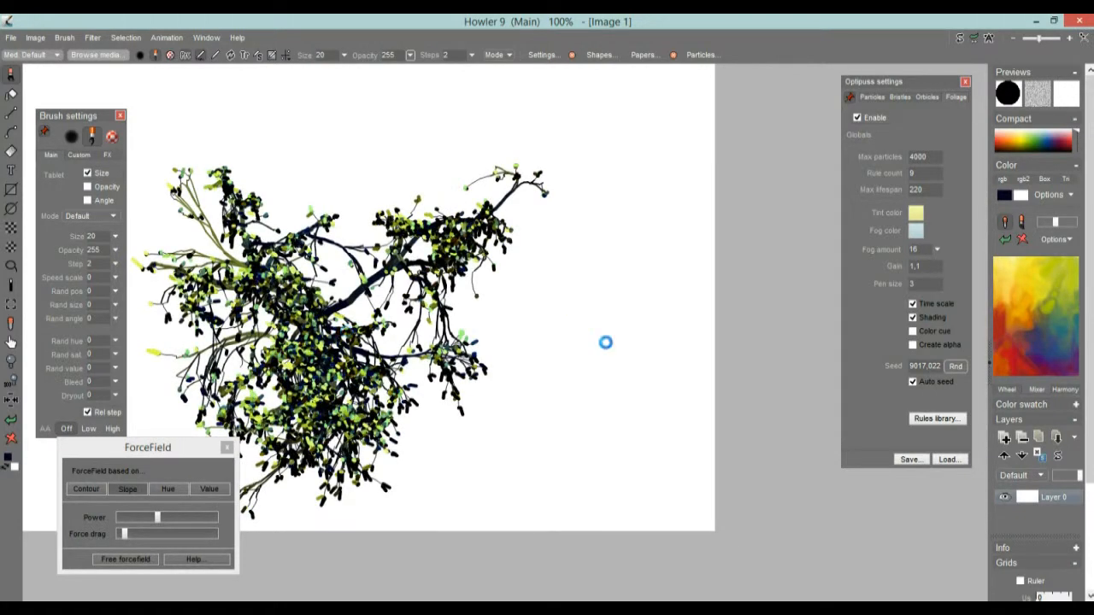
click(11, 438)
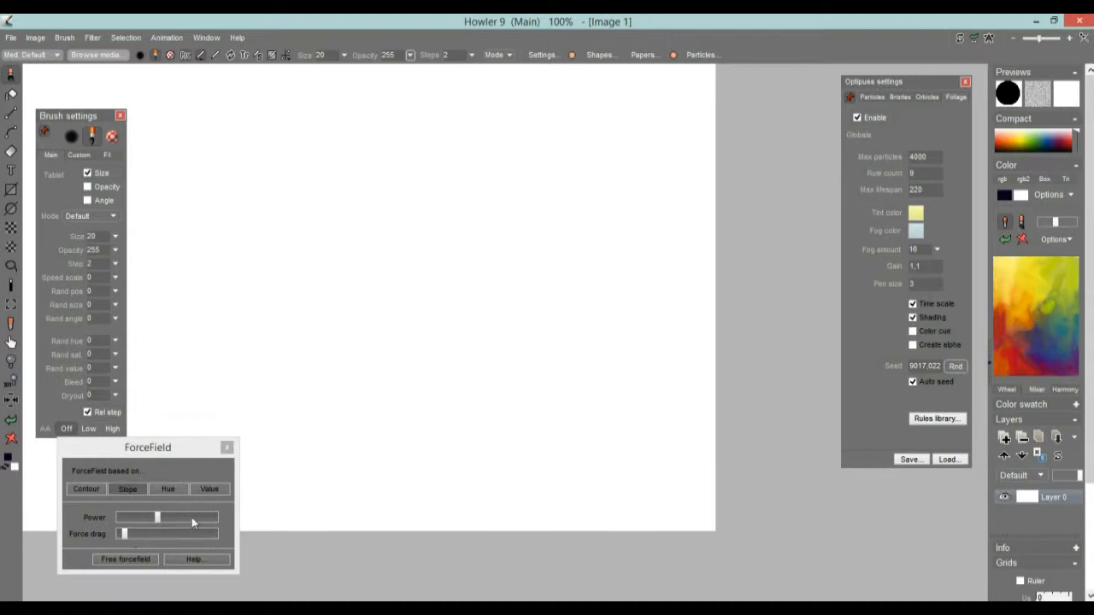
drag(181, 521, 193, 520)
click(430, 330)
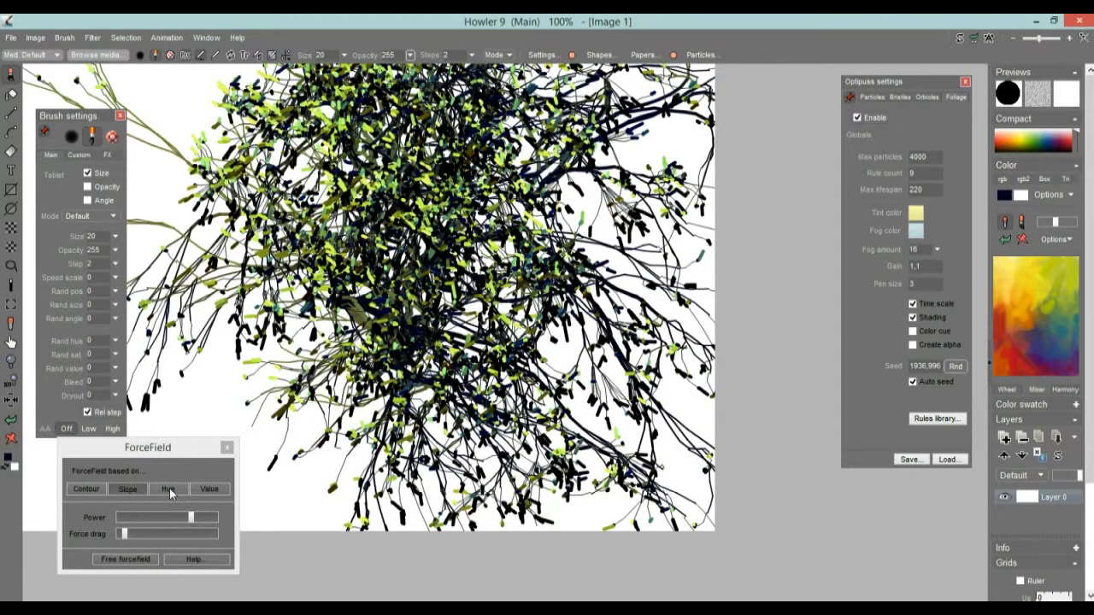
Base the ForceField on hue, clear the canvas, set power to about one half, and paint several test plants
click(169, 489)
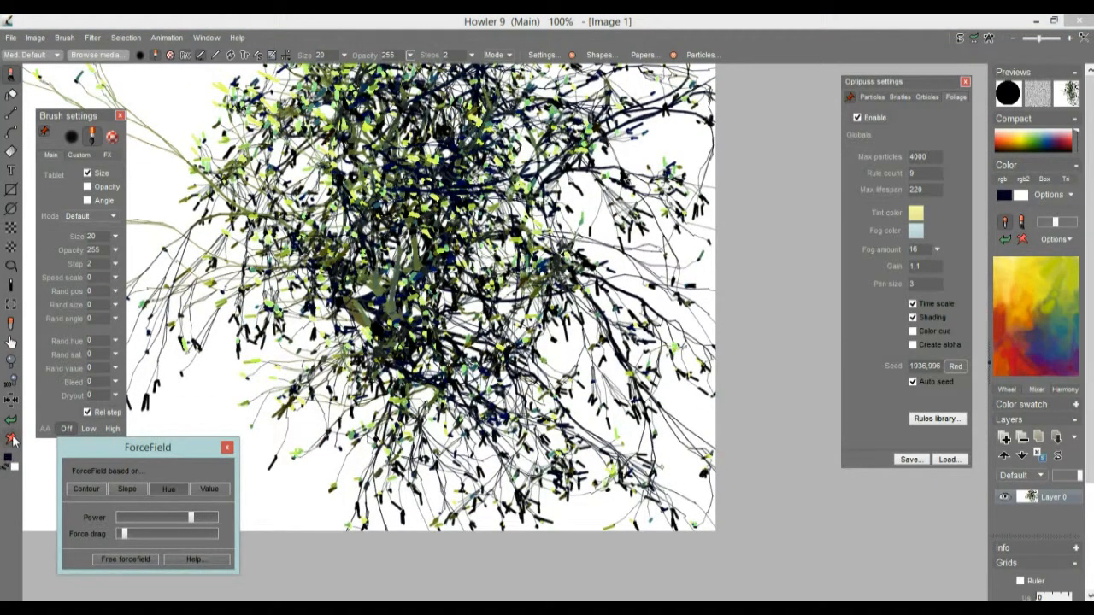
click(11, 438)
drag(174, 517, 167, 519)
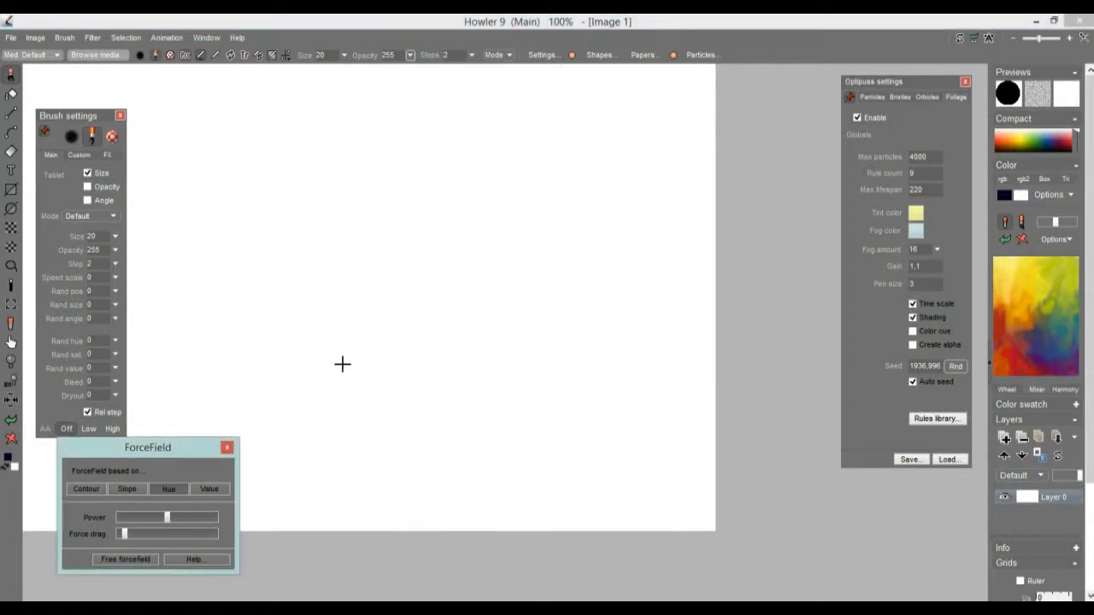
click(358, 357)
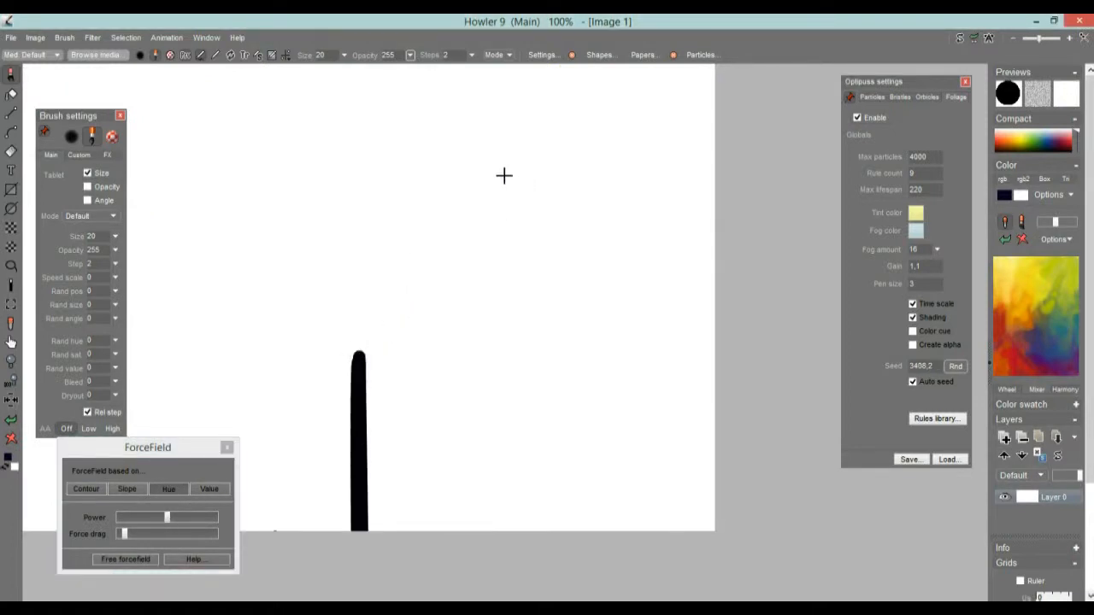
click(504, 171)
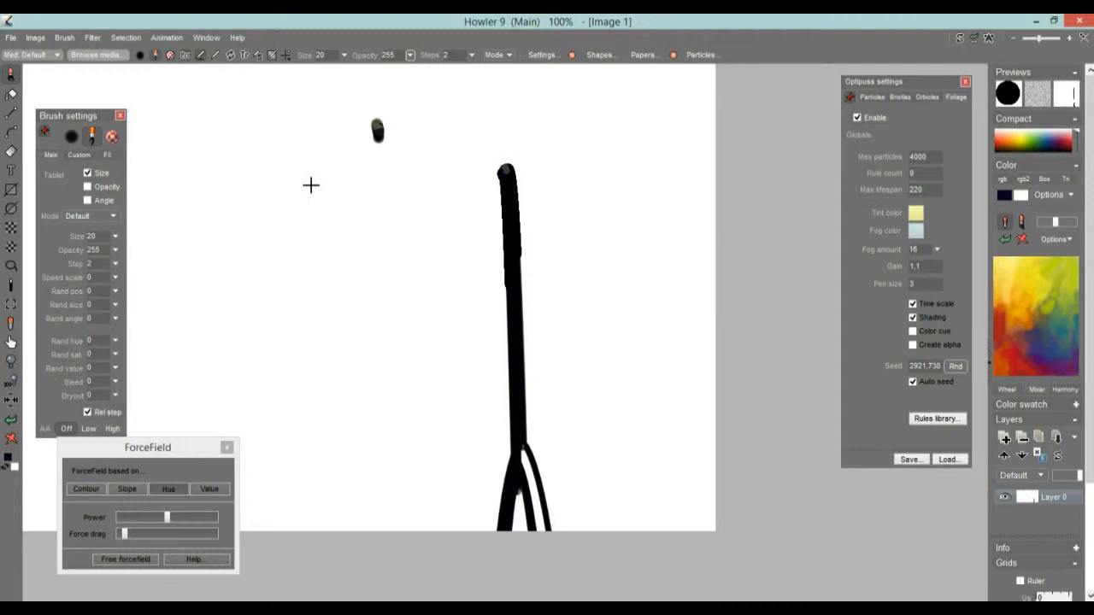
click(263, 179)
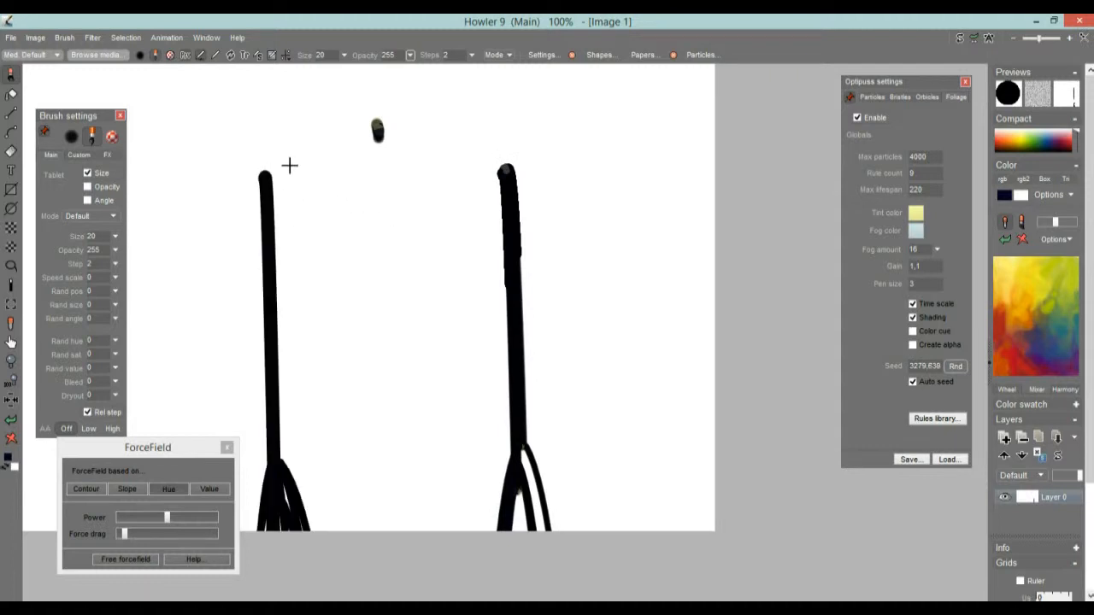
click(368, 230)
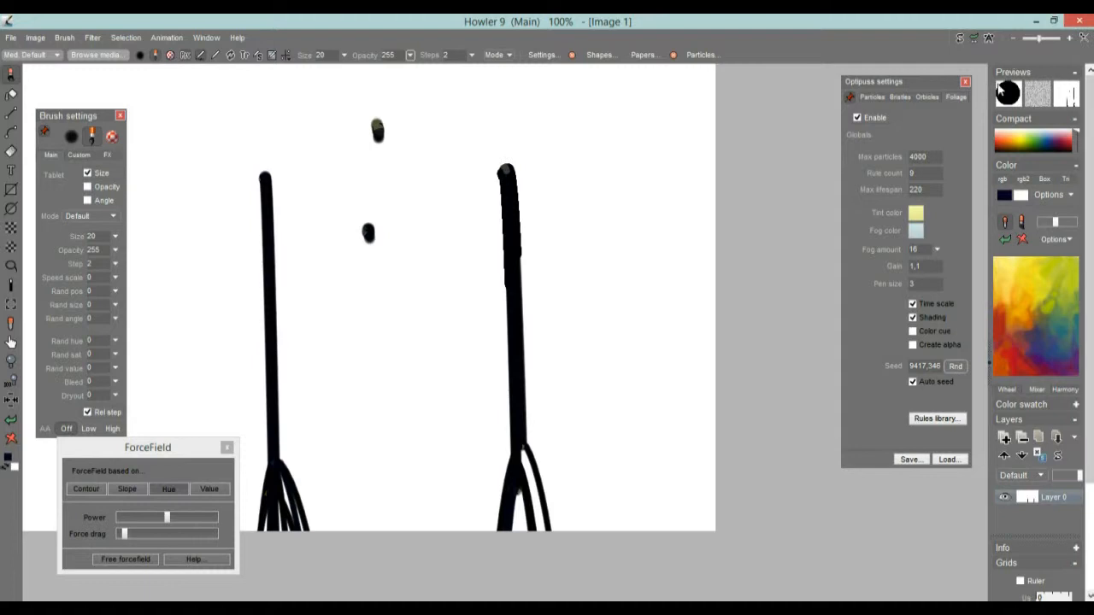
Check the swap image, and paint another plant with ForceField power at about two fifths and force drag at about one fifth
click(959, 38)
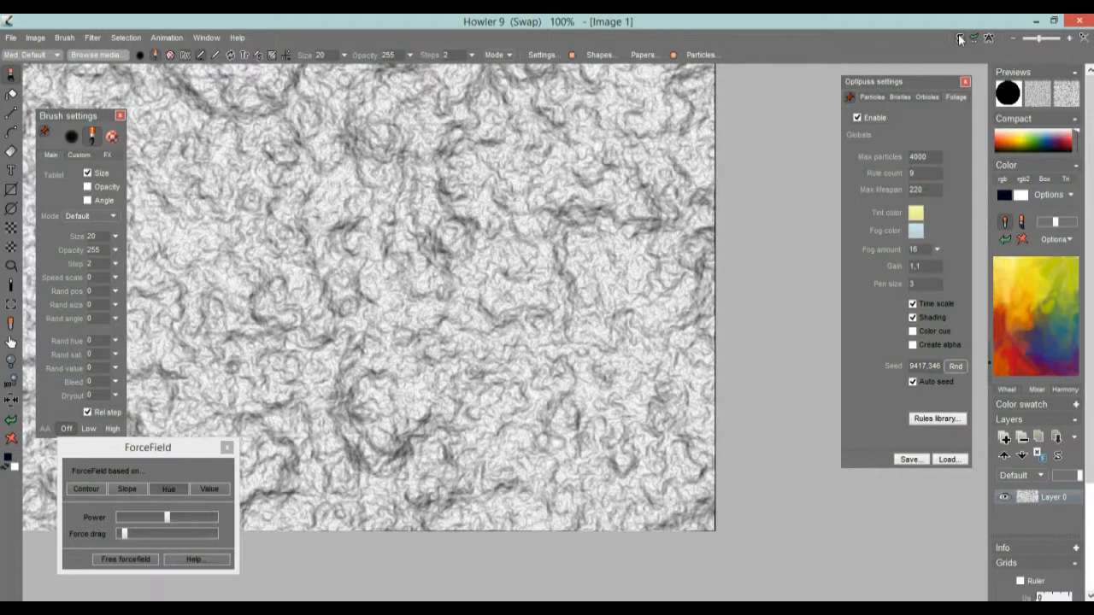
click(959, 38)
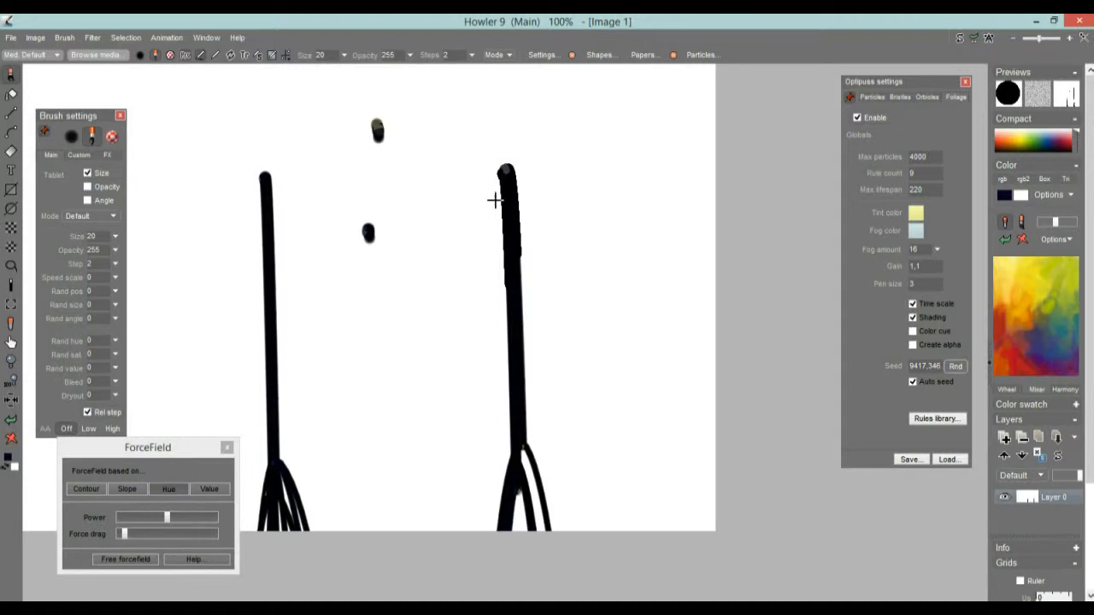
click(190, 516)
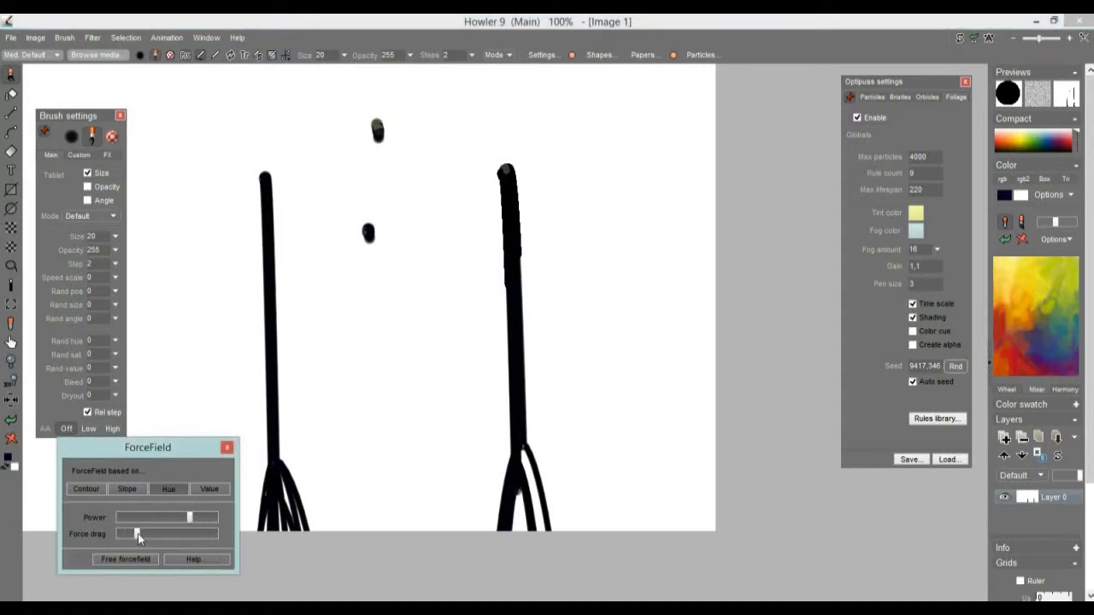
click(363, 262)
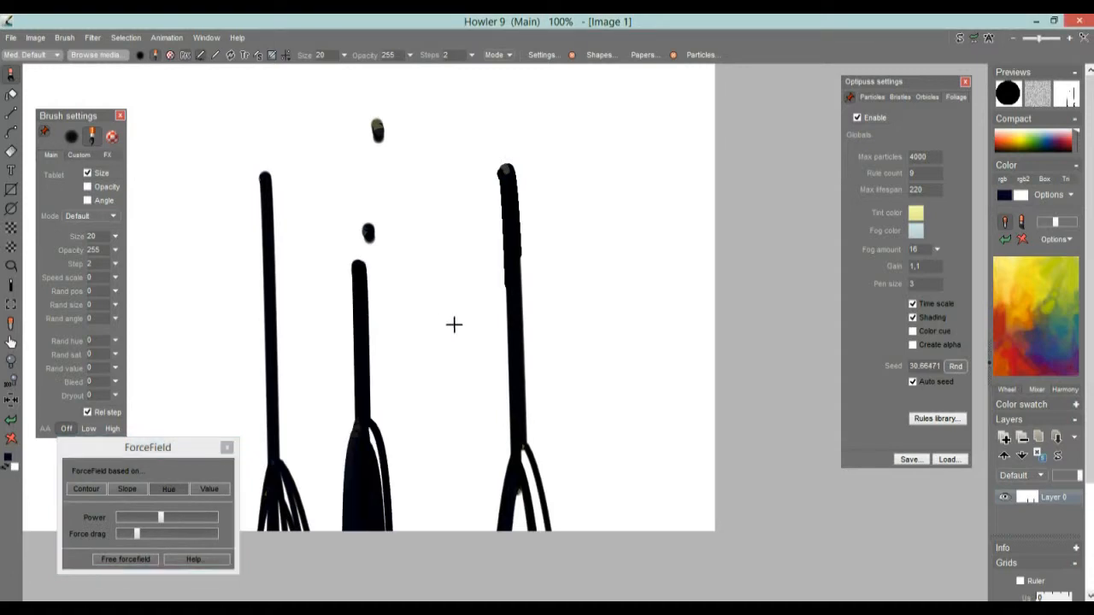
Base the ForceField on value, paint and undo a test plant, and paint another starting beyond the leftmost trunk
click(210, 487)
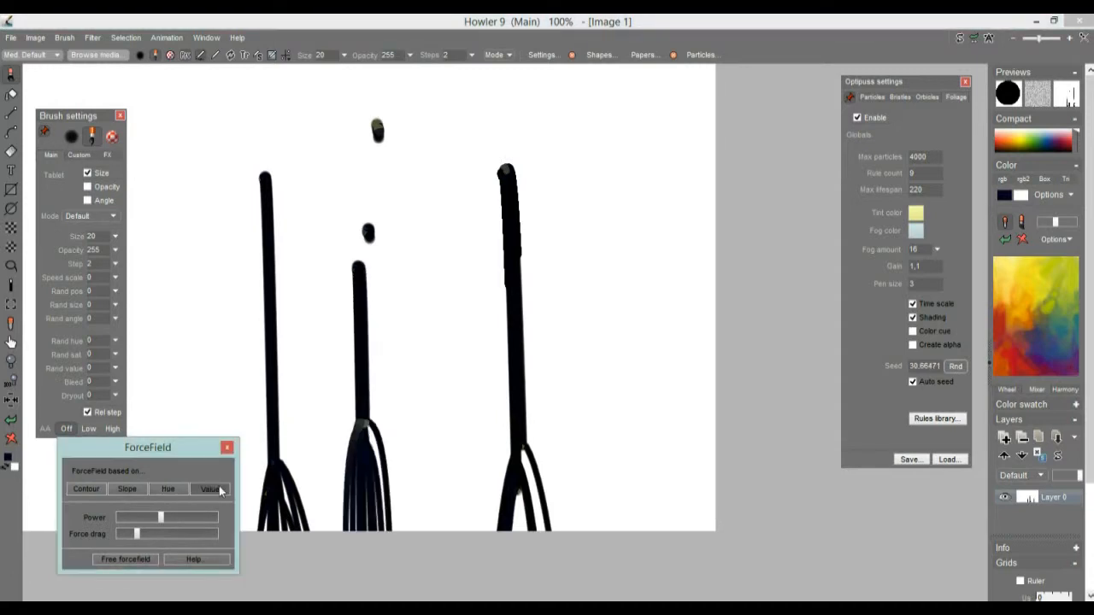
click(434, 233)
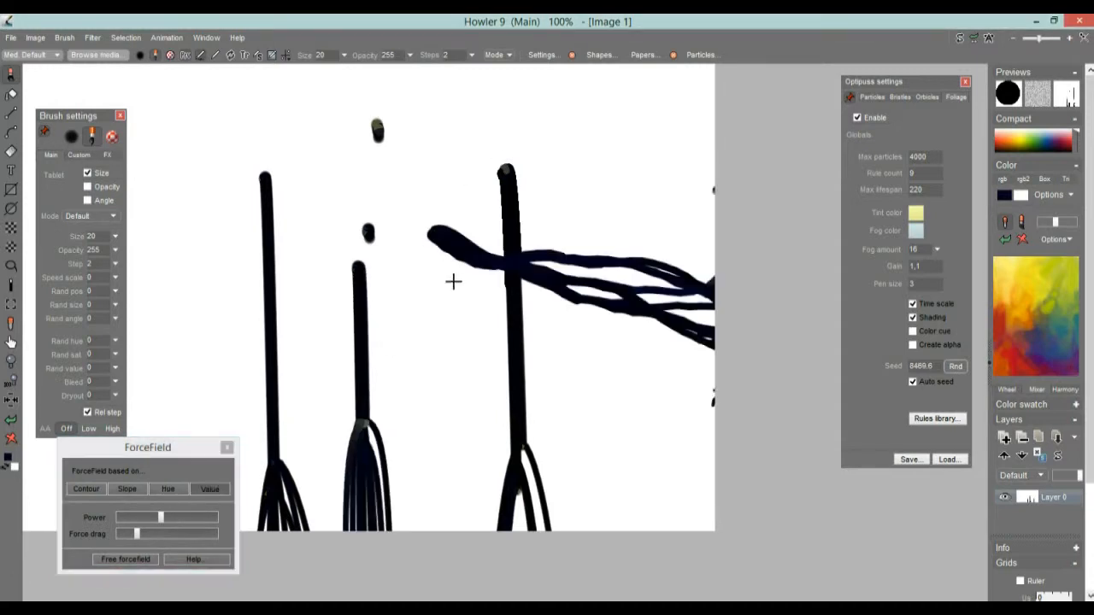
key(ctrl+z)
click(212, 233)
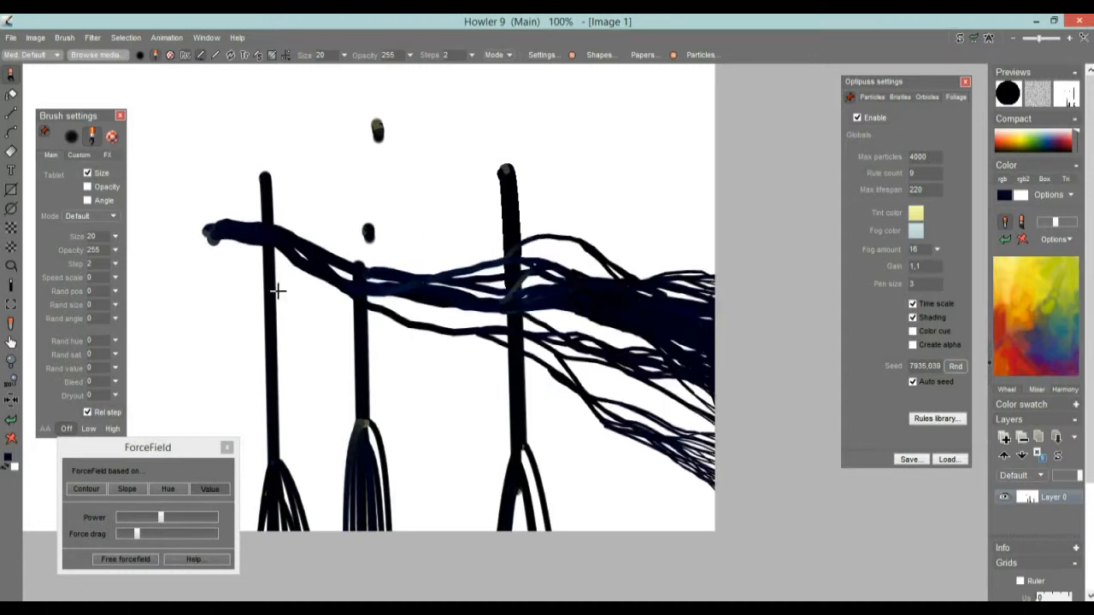
Set the force drag to about one third and the ForceField power to about one tenth, and paint a plant just below the last one
click(152, 533)
click(130, 518)
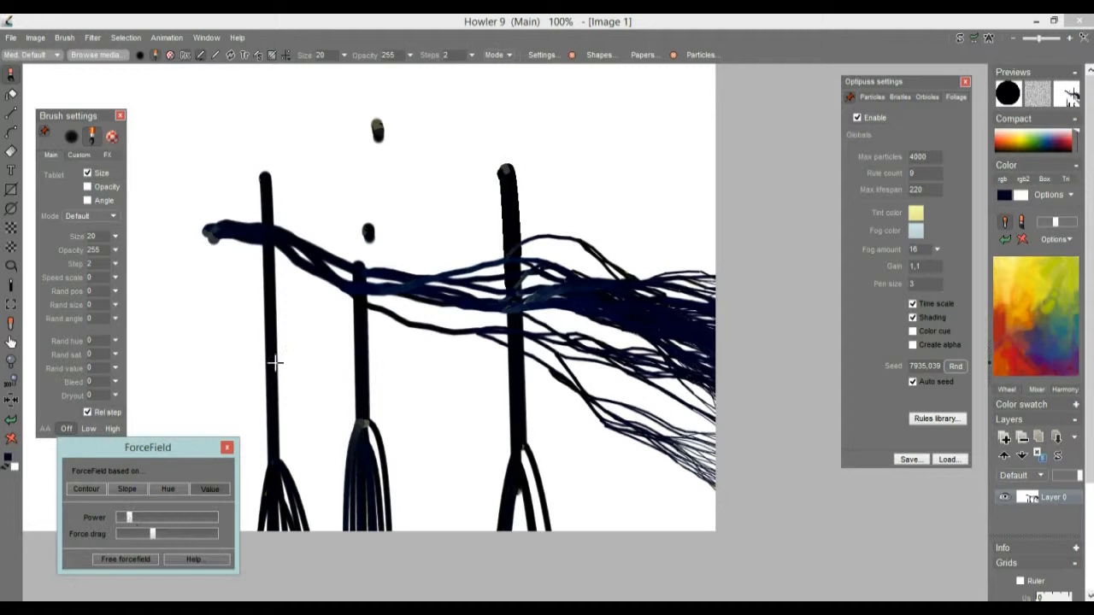
drag(212, 246, 213, 276)
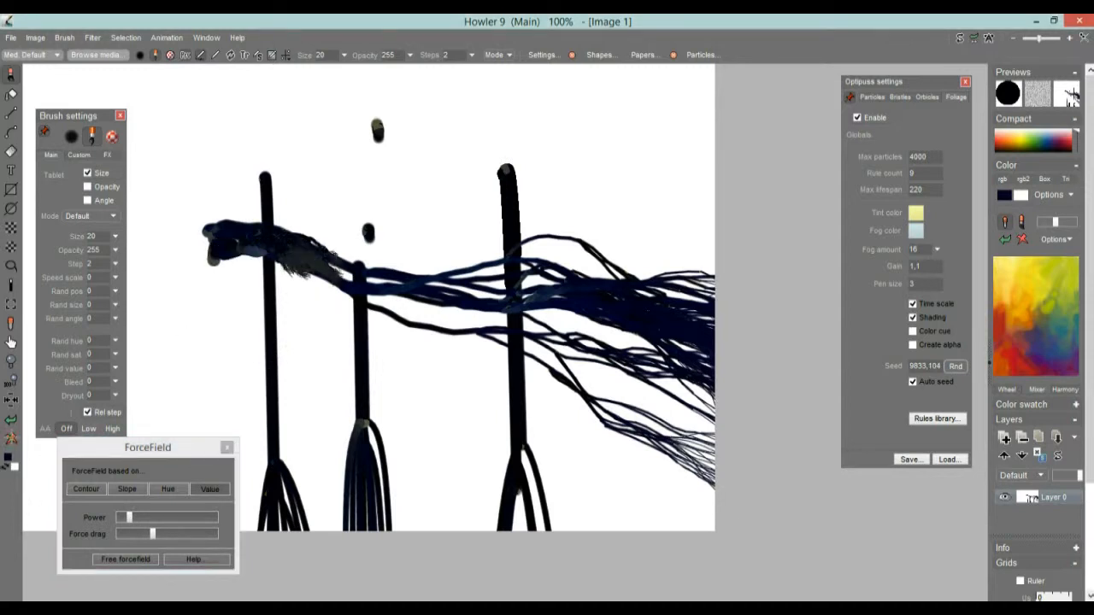
Clear the canvas, lower the force drag to about one tenth, and paint a dark sideways-growing bush
click(11, 440)
click(131, 536)
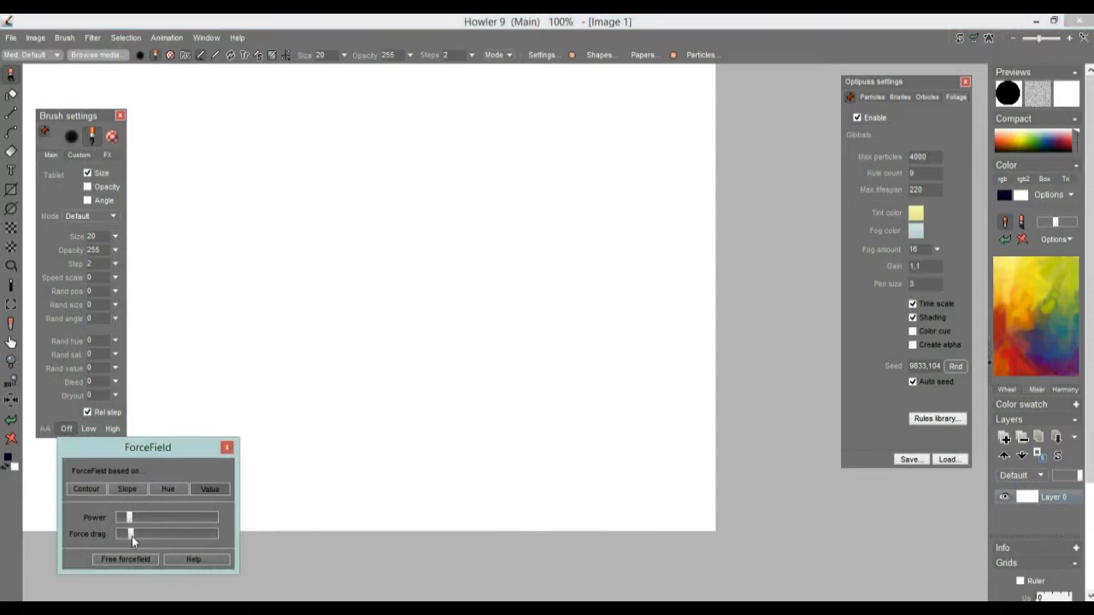
drag(274, 286, 402, 280)
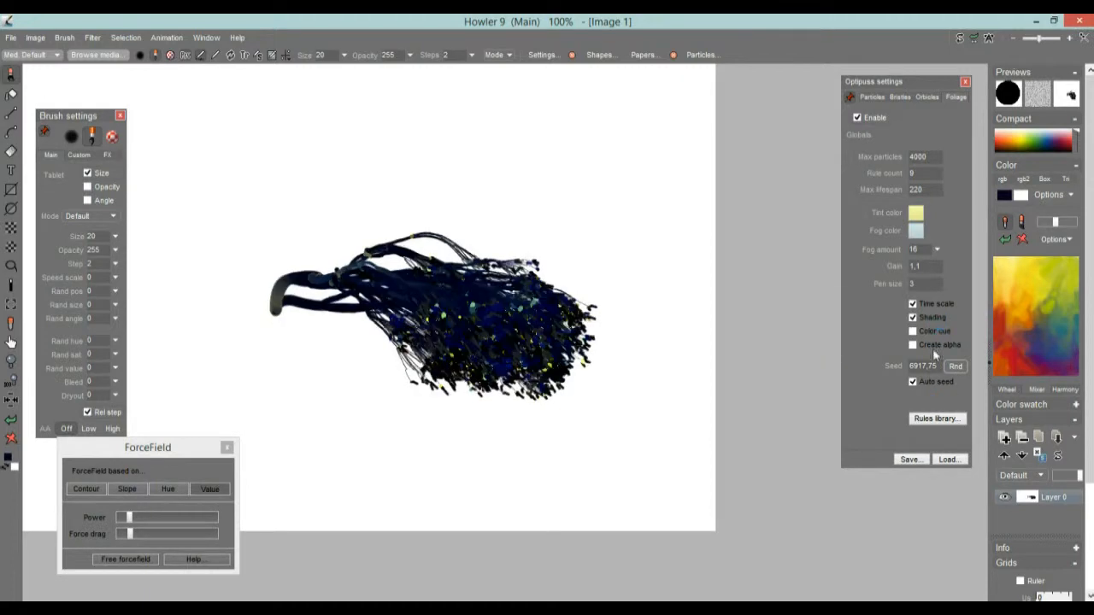
Turn off foliage shading, paint a bush overlapping the dark one, and turn shading back on
click(911, 317)
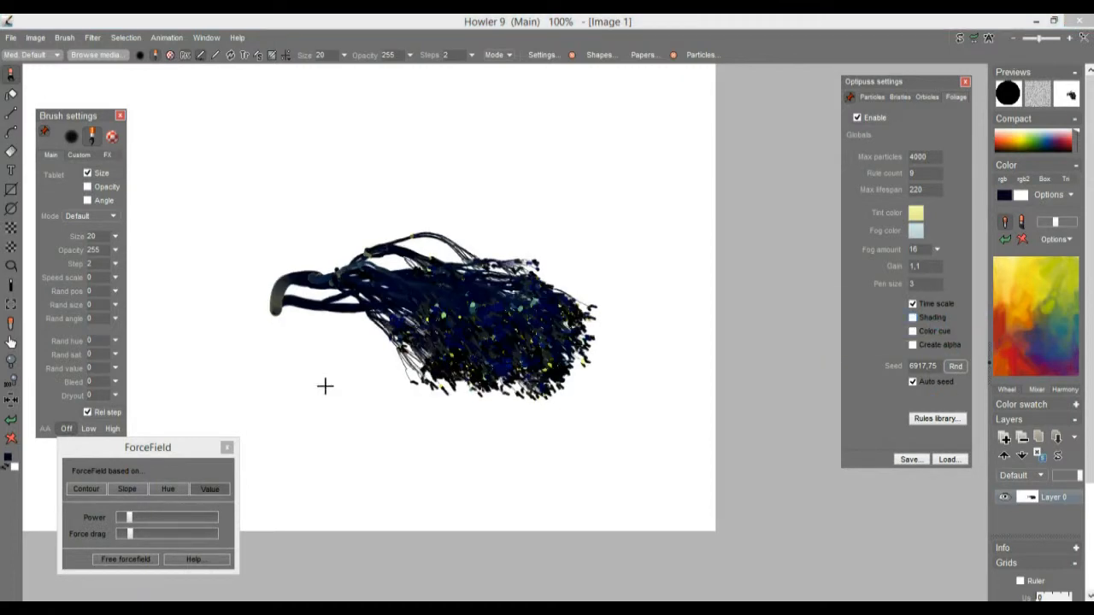
click(262, 356)
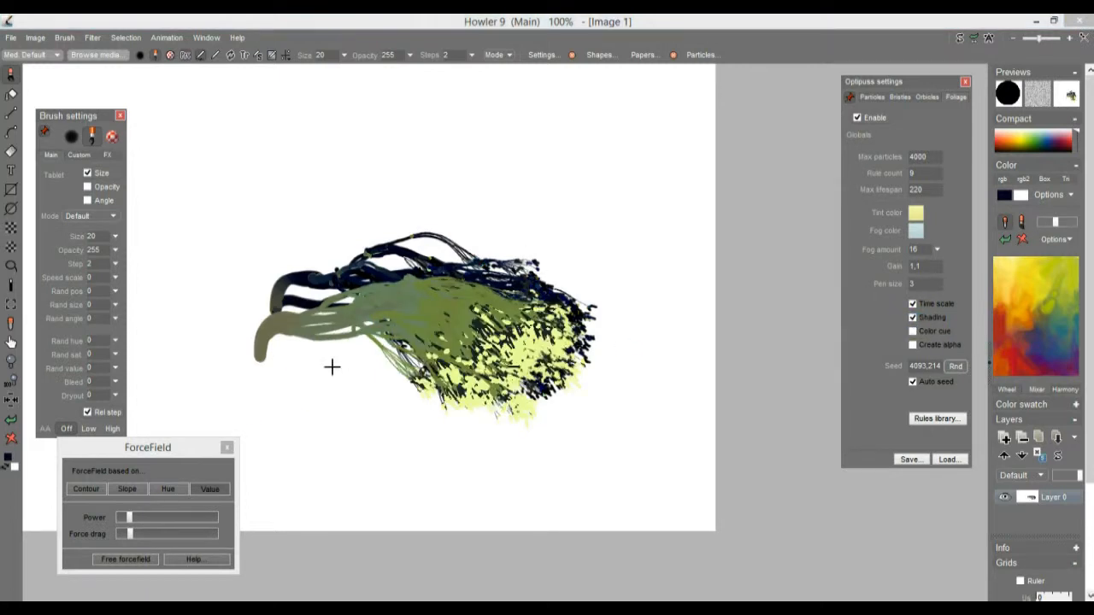
Base the ForceField on slope with power near minimum and force drag at about one tenth, paint a test bush, and clear the canvas
click(178, 532)
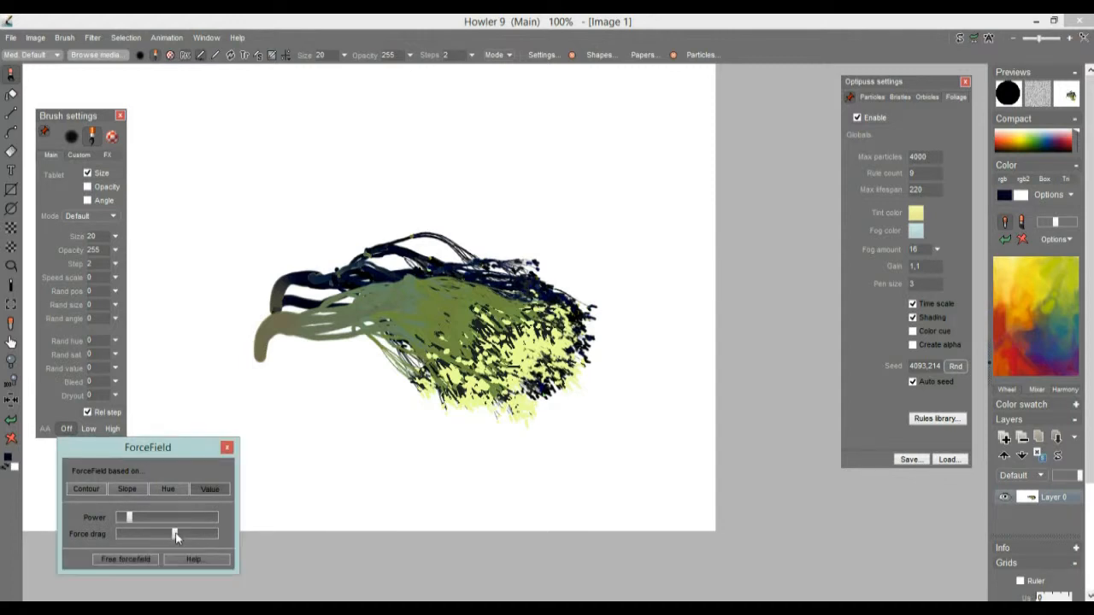
click(128, 531)
click(126, 488)
click(338, 200)
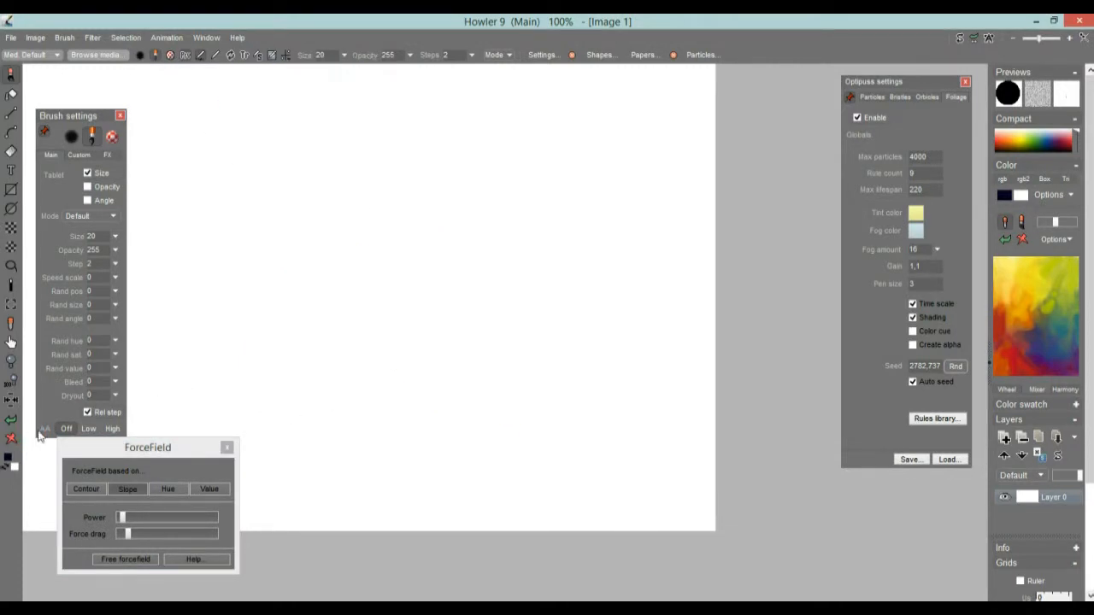
Load the Flint bush.fol foliage preset and paint a small bush in the middle of the canvas
click(945, 459)
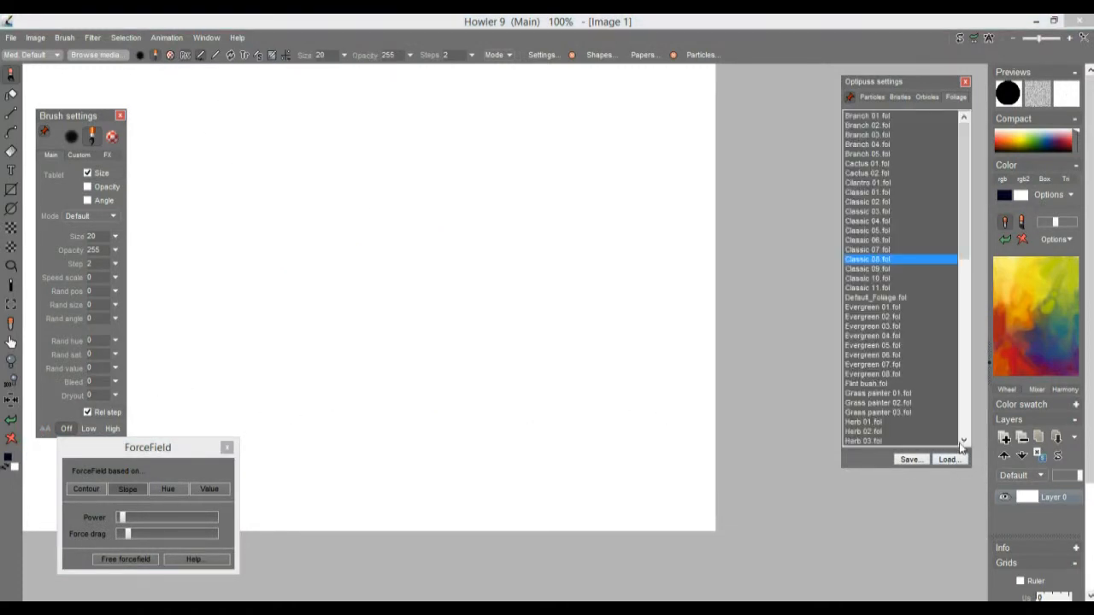
double_click(866, 383)
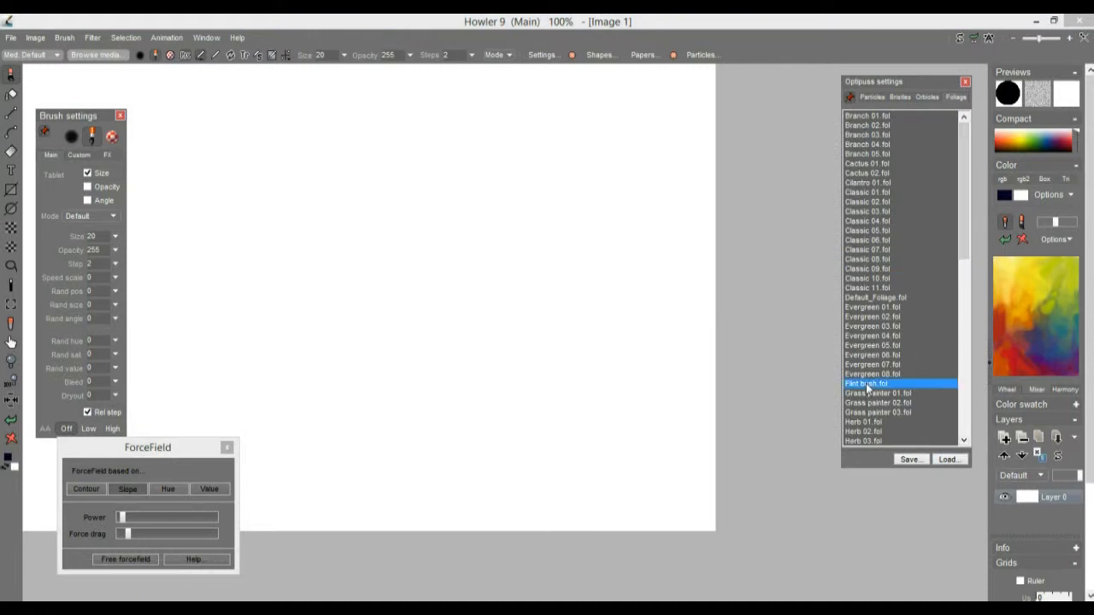
click(372, 354)
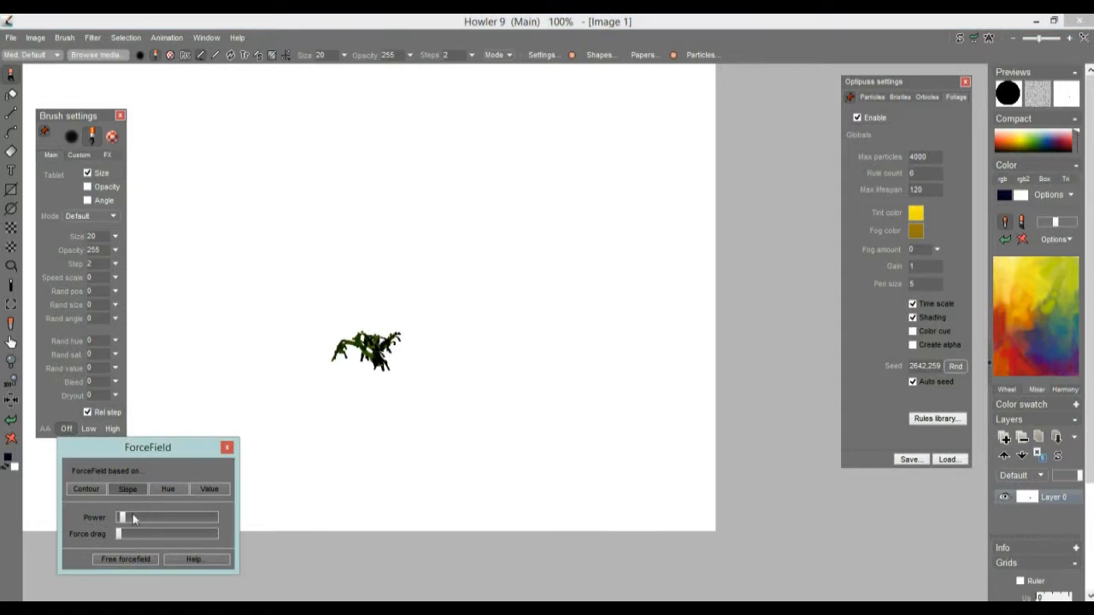
Set the ForceField power and force drag to minimum and paint two more bushes beside the small one
click(458, 383)
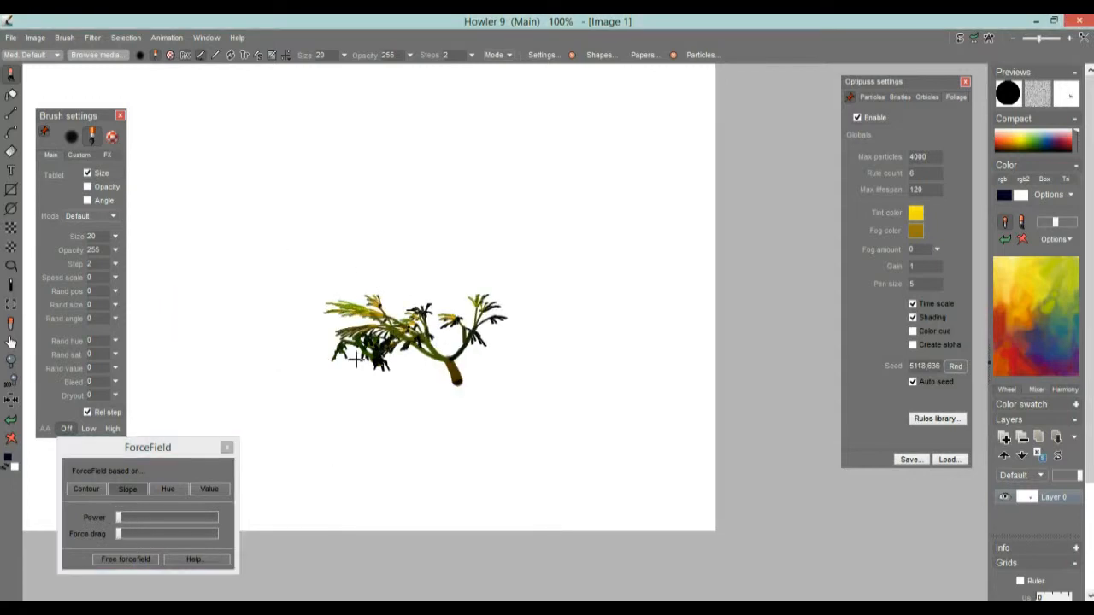
scroll(440, 346, up, 3)
click(567, 401)
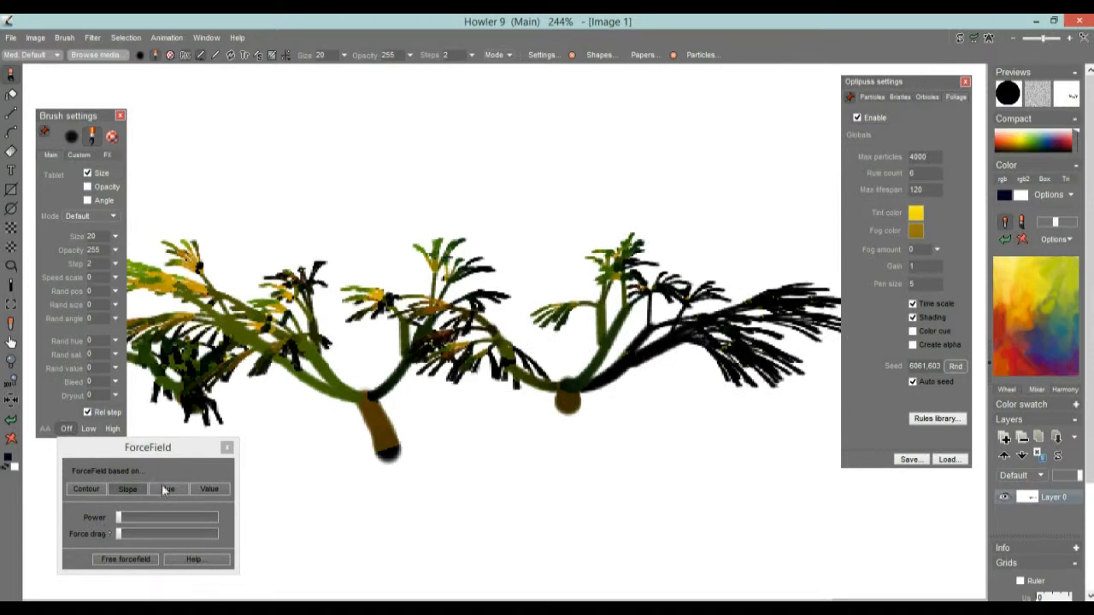
Raise the ForceField power to about one third, paint a bush between the existing ones, and clear the canvas
click(149, 517)
click(499, 457)
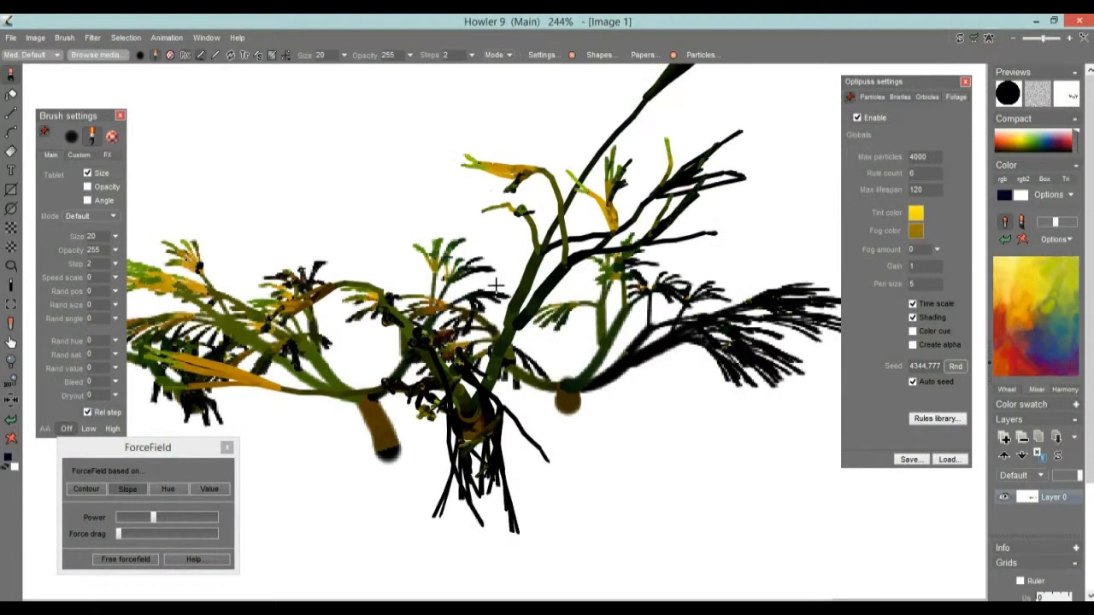
click(12, 440)
scroll(547, 375, down, 3)
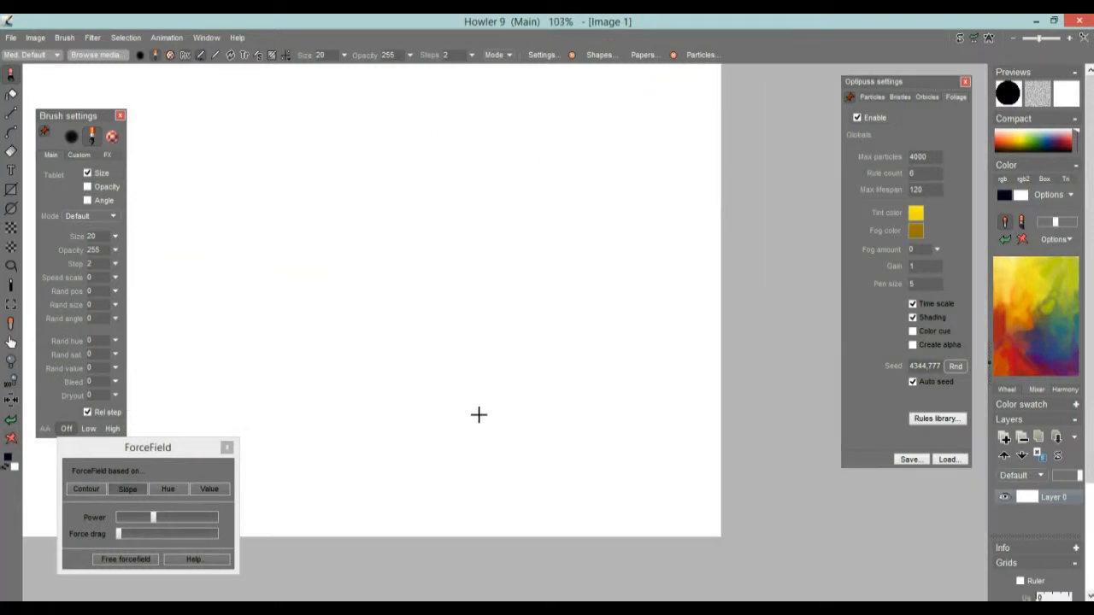
Paint five test bushes across the canvas with the slope-based ForceField at about one-third power
click(381, 377)
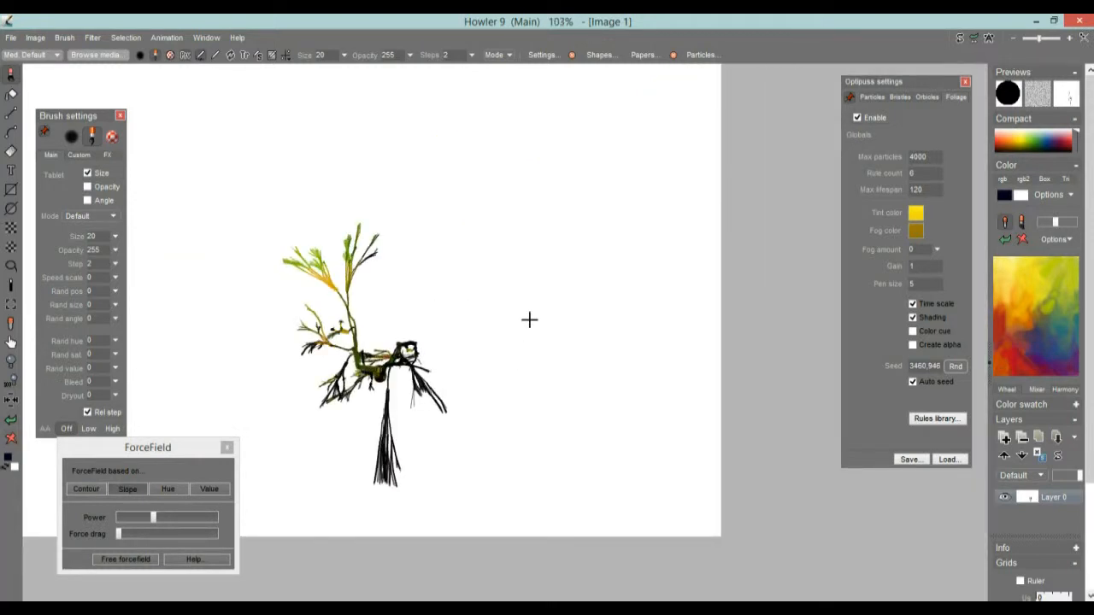
click(530, 291)
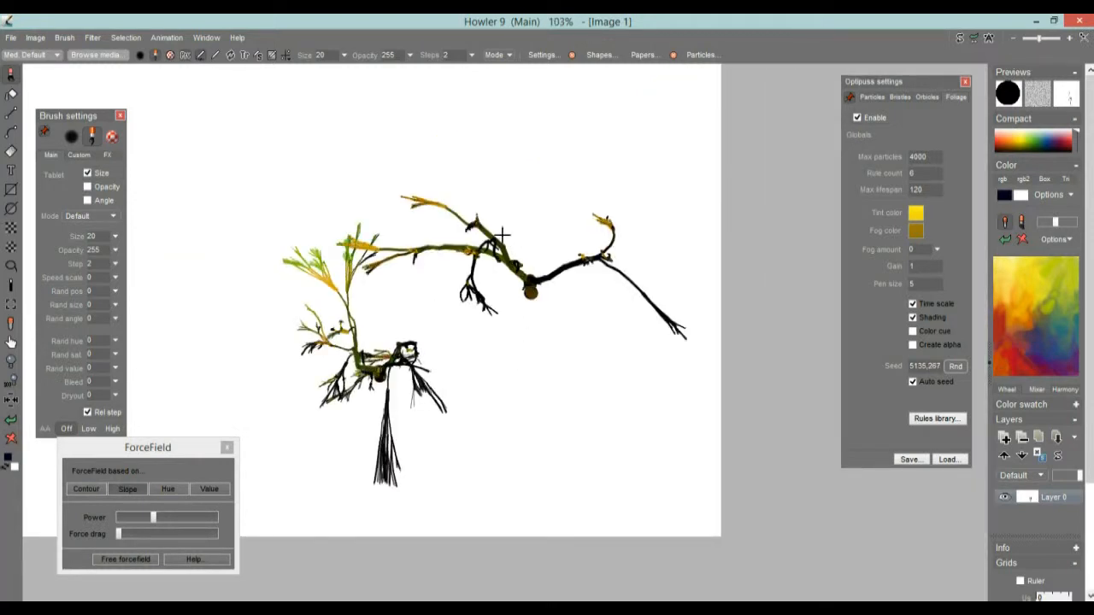
click(241, 370)
click(245, 247)
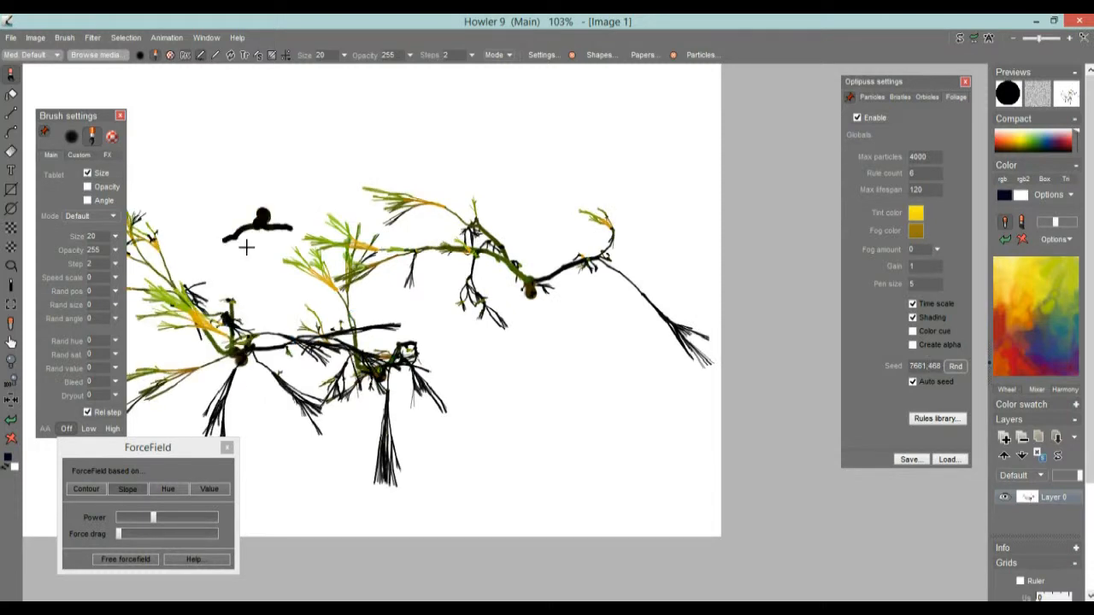
click(498, 383)
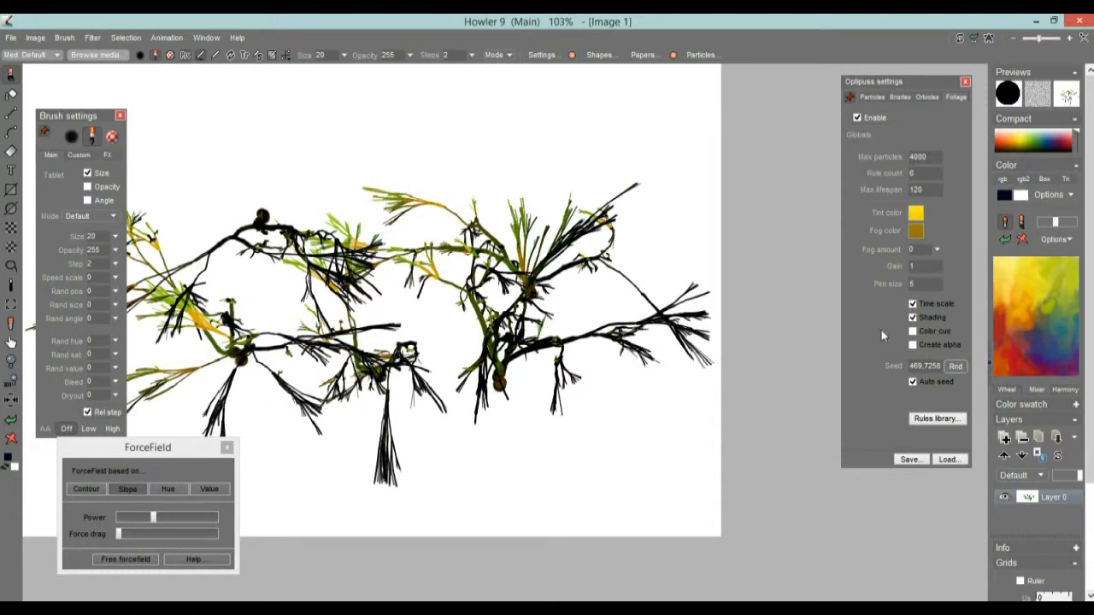
Enable Create alpha for the foliage brush and clear the canvas
click(920, 345)
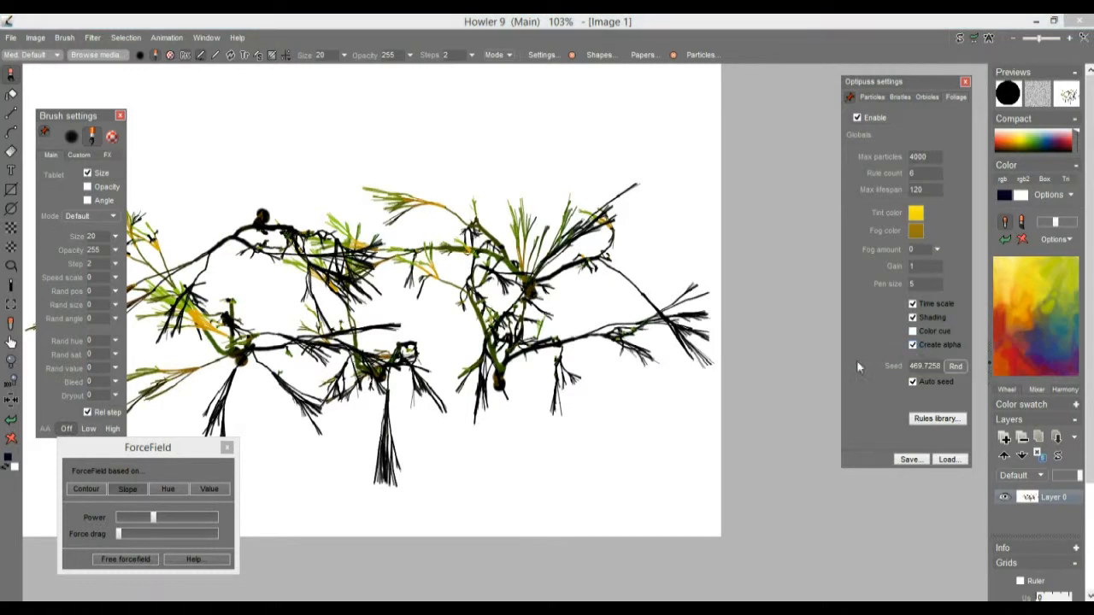
click(11, 438)
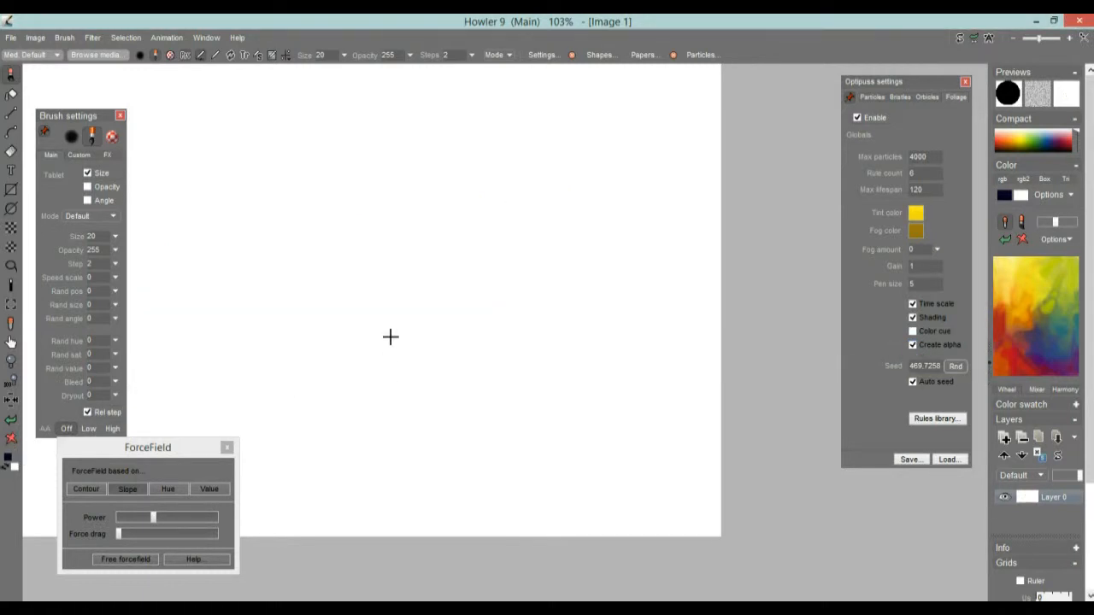
Try out alpha creation by painting test bushes across the canvas, undoing unwanted ones, and clear the canvas
drag(438, 258, 659, 282)
scroll(656, 283, down, 2)
scroll(628, 294, down, 1)
mouse_move(300, 256)
mouse_down()
mouse_move(294, 232)
mouse_move(384, 266)
mouse_up()
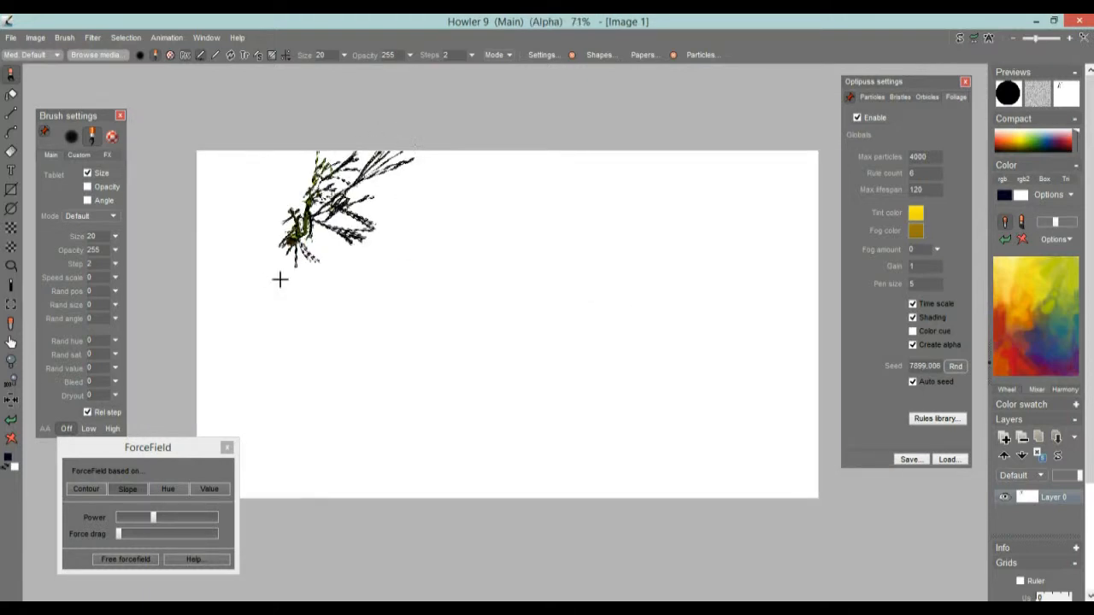
key(ctrl+z)
mouse_move(291, 273)
mouse_down()
mouse_move(311, 254)
mouse_move(349, 251)
mouse_up()
key(ctrl+z)
drag(508, 278, 494, 258)
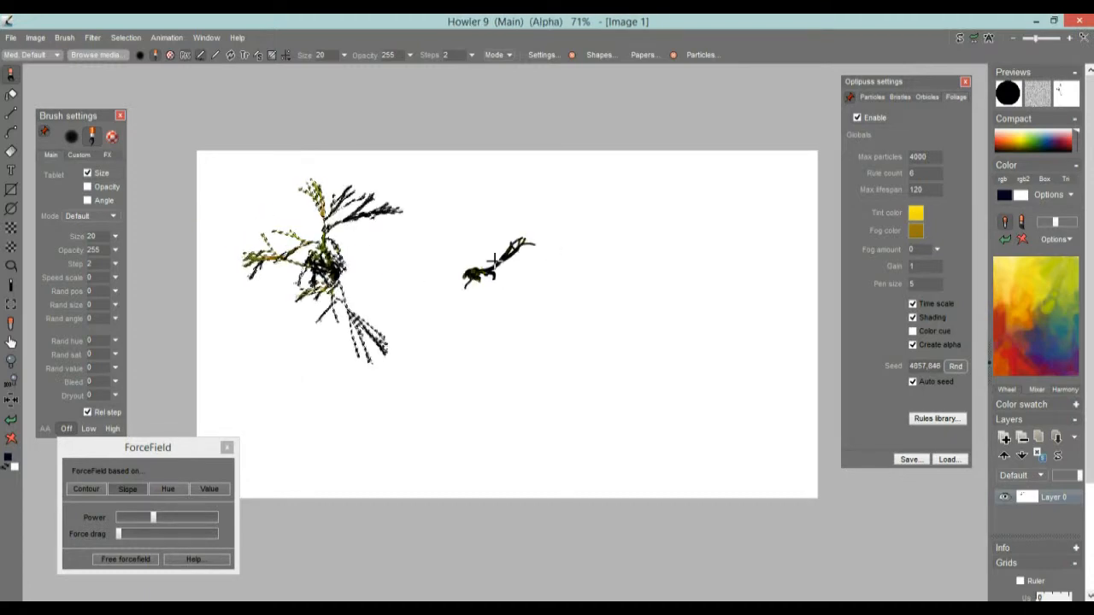
drag(667, 285, 669, 267)
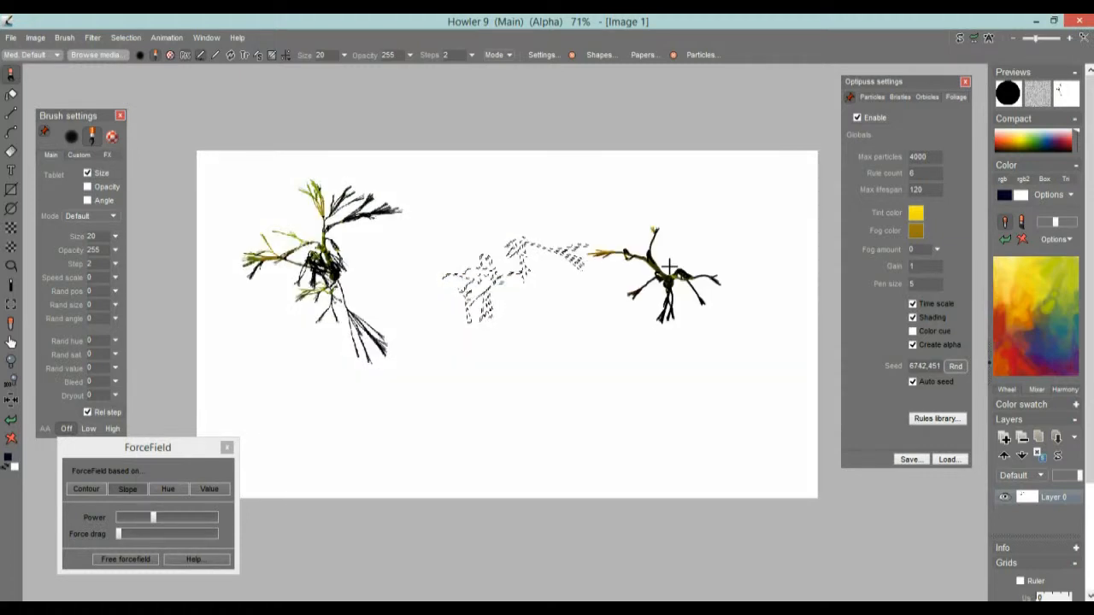
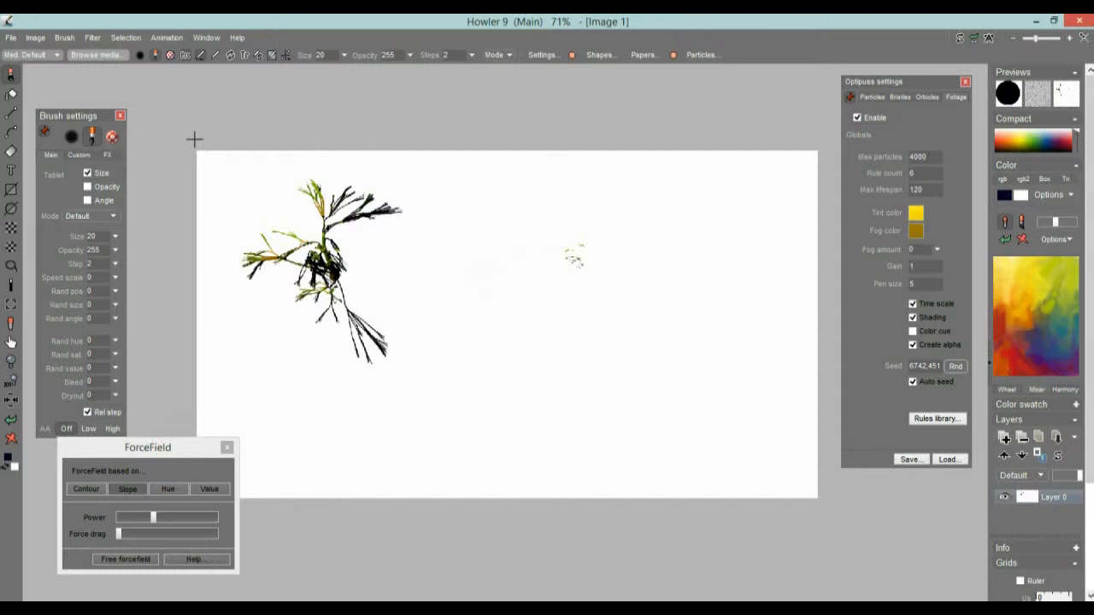
key(Delete)
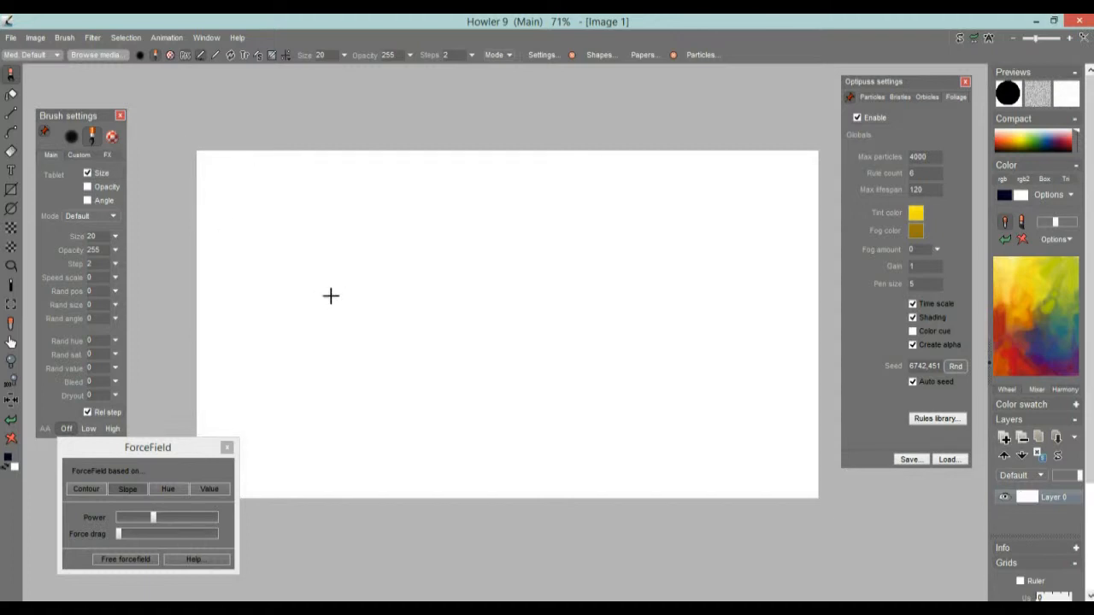
Undo a trial bush and paint a single bush with its own alpha selection in the middle of the canvas
mouse_move(305, 283)
mouse_down()
mouse_move(351, 251)
mouse_move(340, 252)
mouse_up()
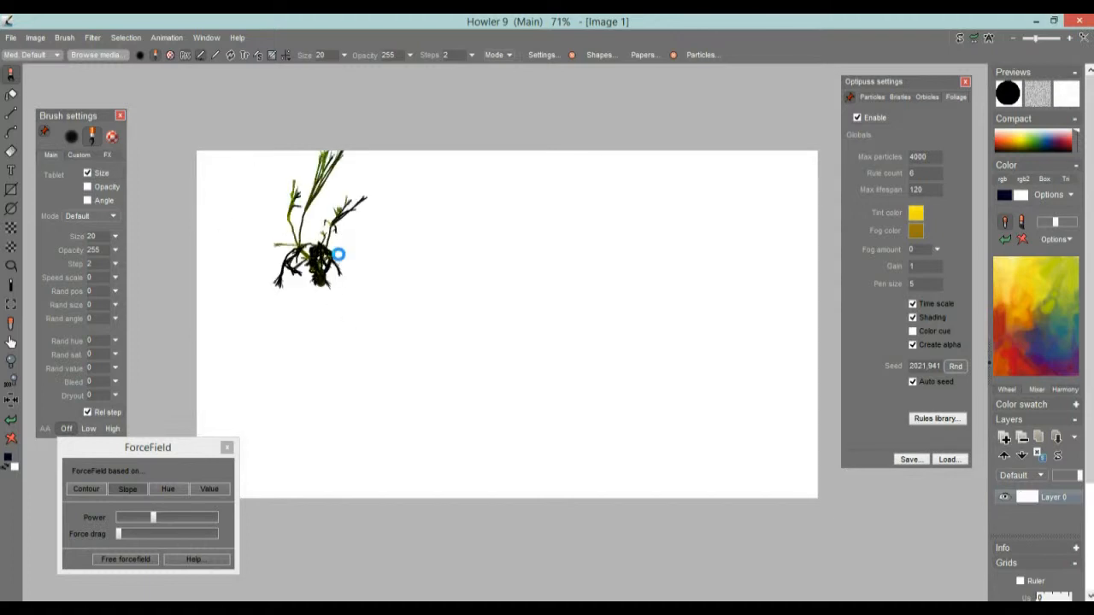
key(ctrl+z)
mouse_move(498, 347)
mouse_down()
mouse_move(511, 317)
mouse_move(508, 340)
mouse_move(484, 322)
mouse_up()
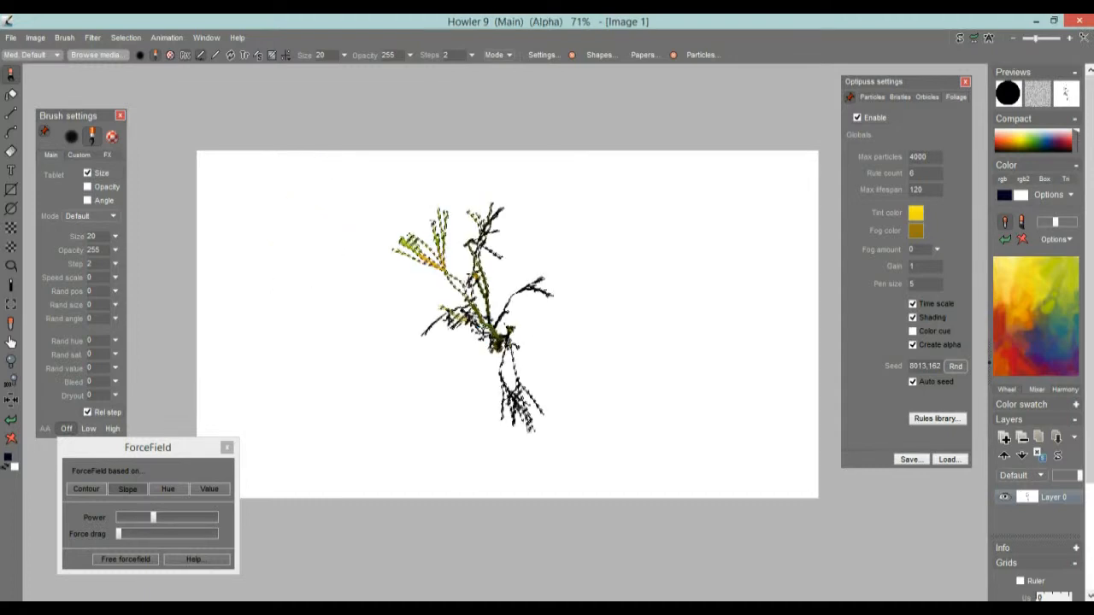
Use the selected bush as the brush and store a managed copy of it, placing its window above the canvas
click(65, 37)
click(92, 43)
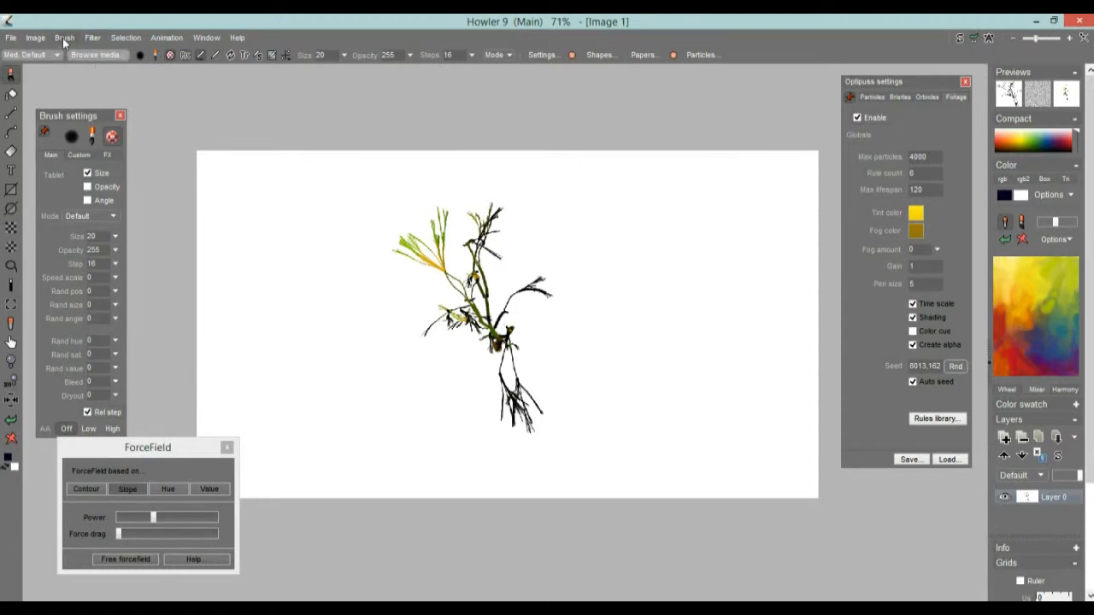
click(65, 38)
click(129, 94)
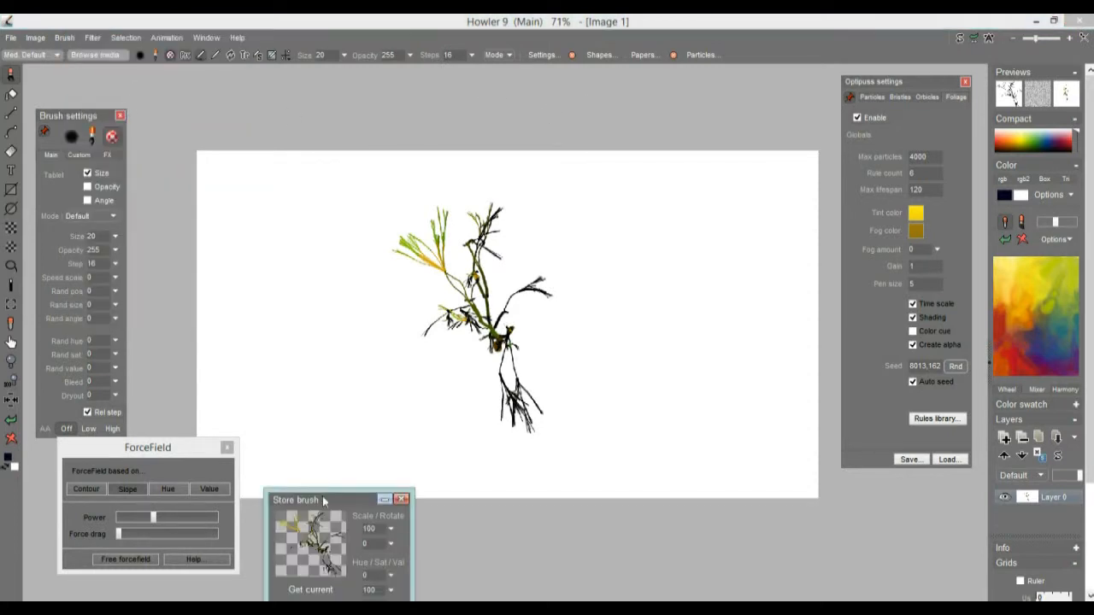
drag(328, 498, 218, 89)
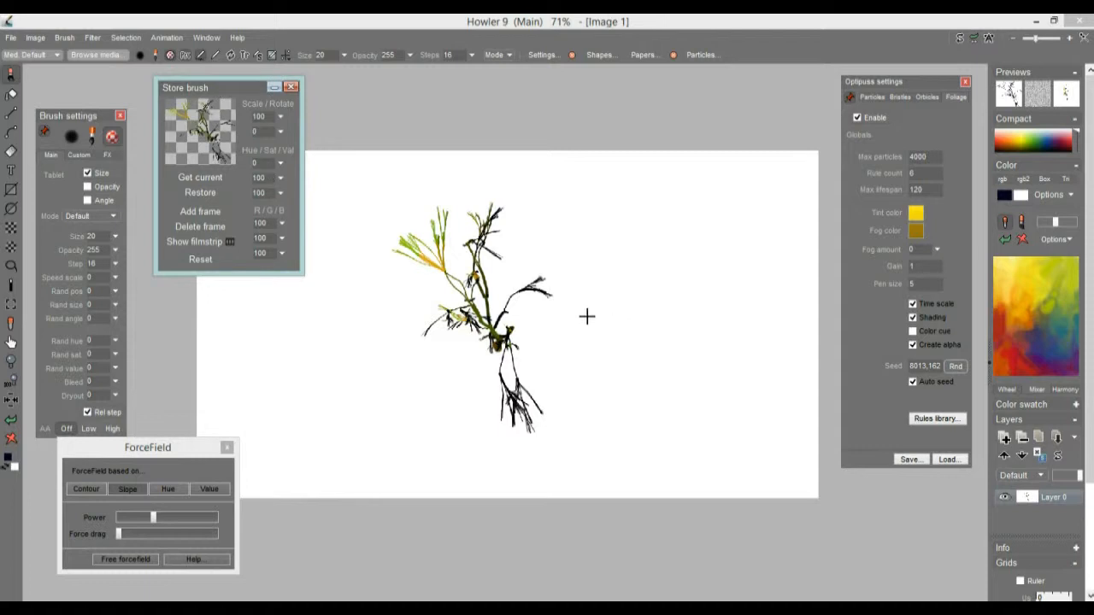
Clear the canvas, paint a new bush in the middle, and use its selection as the brush
click(11, 438)
click(491, 359)
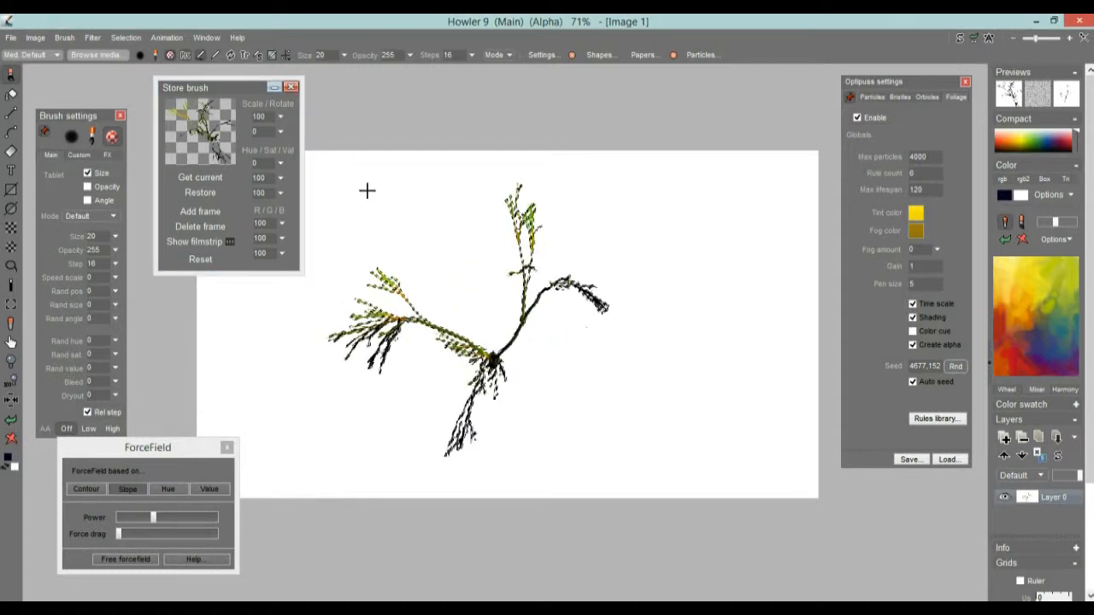
click(64, 37)
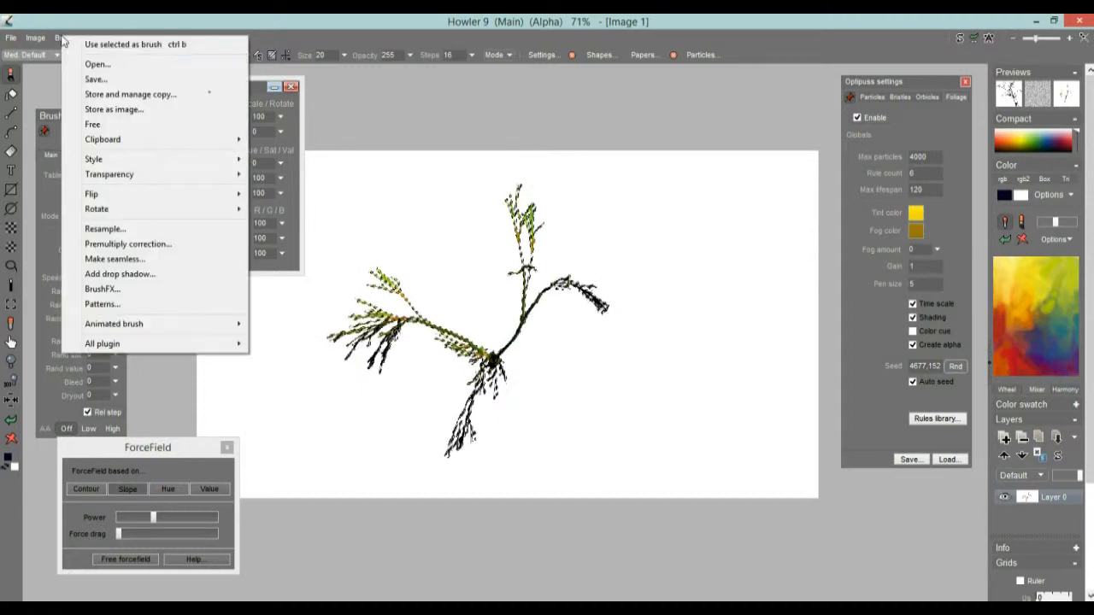
click(96, 47)
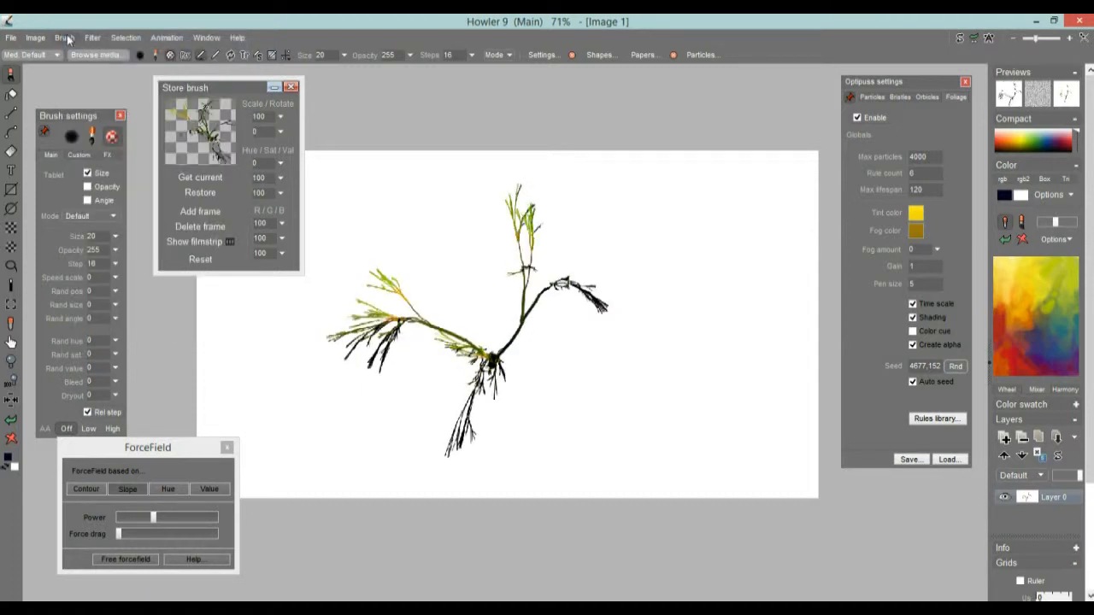
Store a managed copy of the second bush brush and place the two Store brush windows side by side
click(65, 37)
click(159, 93)
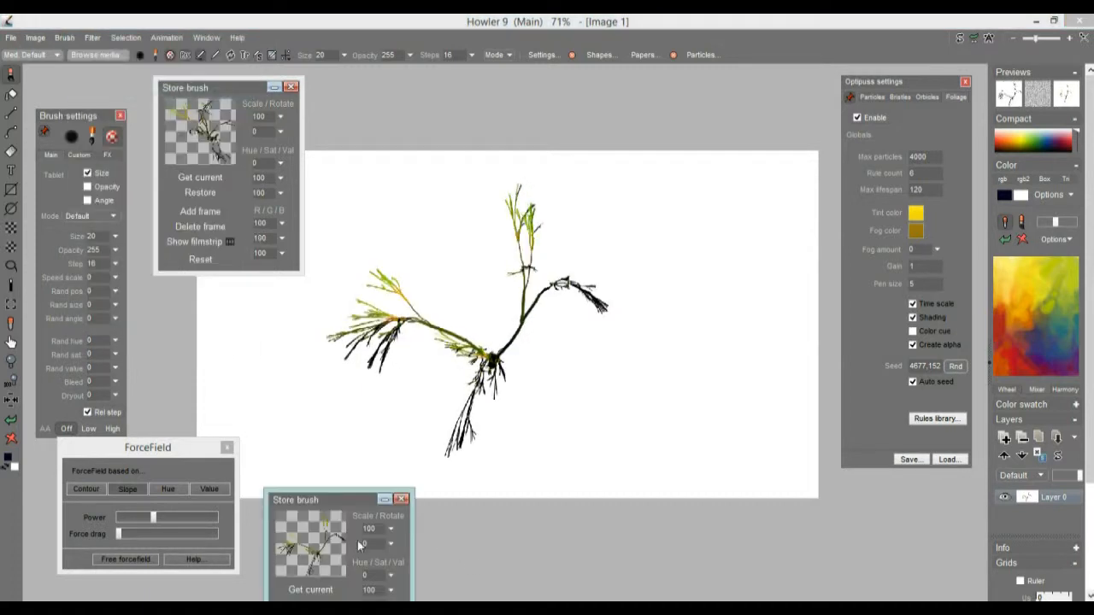
mouse_move(347, 493)
mouse_down()
mouse_move(738, 286)
mouse_move(818, 385)
mouse_up()
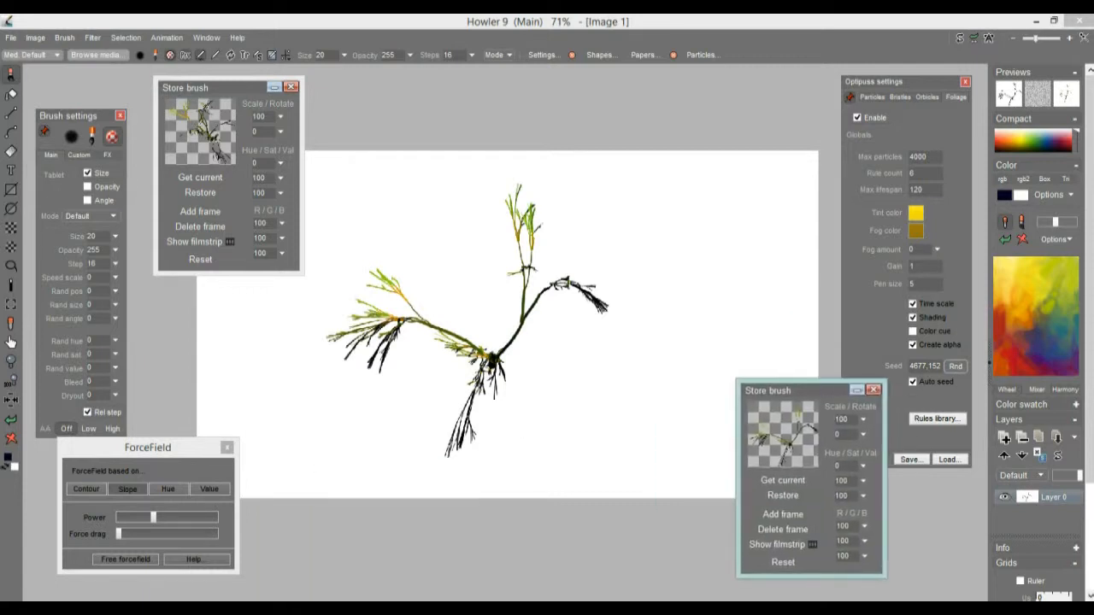
mouse_move(227, 87)
mouse_down()
mouse_move(631, 323)
mouse_move(647, 404)
mouse_up()
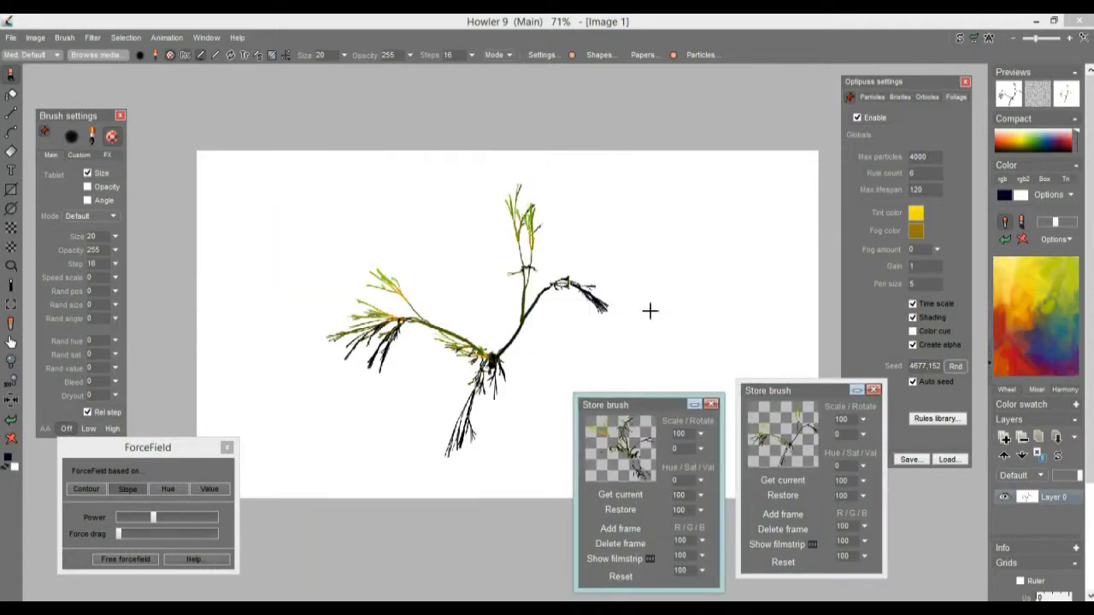
Paint a new bush on a cleared canvas and store its alpha selection, moving the Alpha window off the canvas
click(11, 439)
click(364, 352)
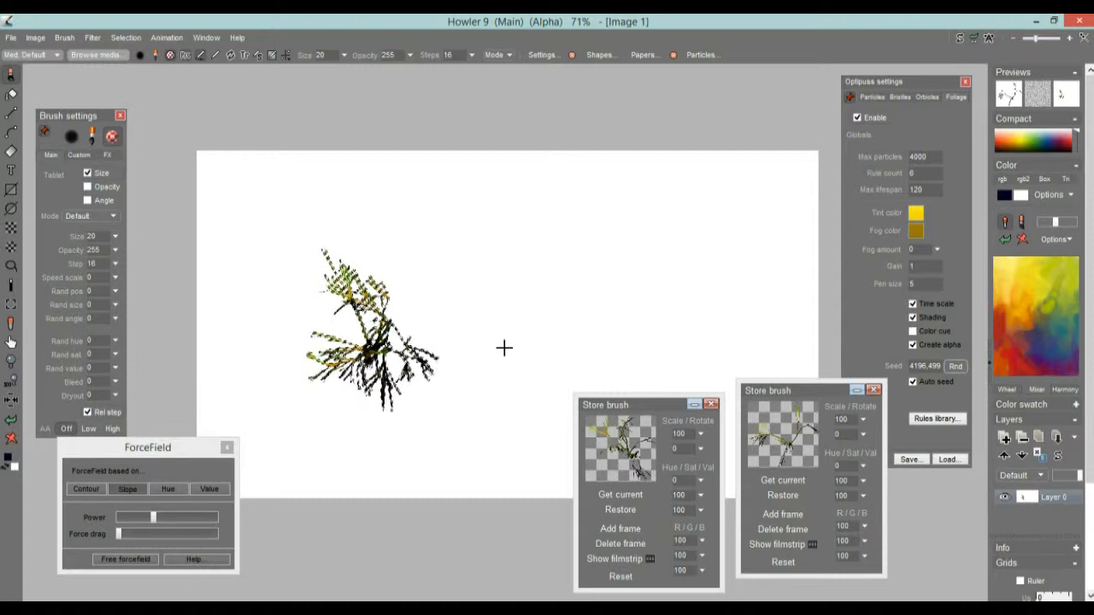
click(125, 38)
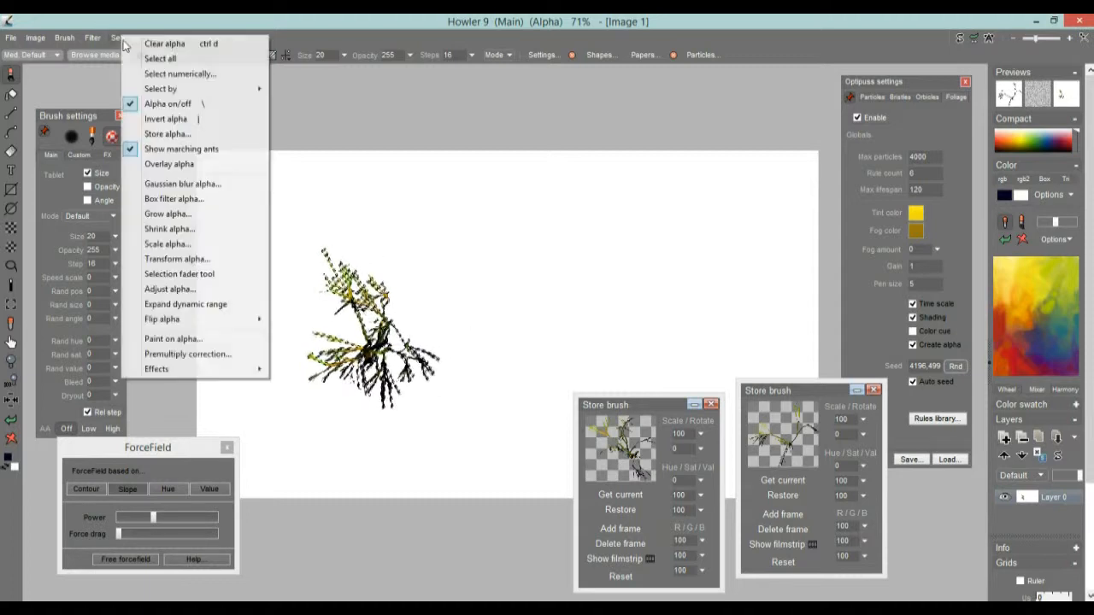
click(169, 134)
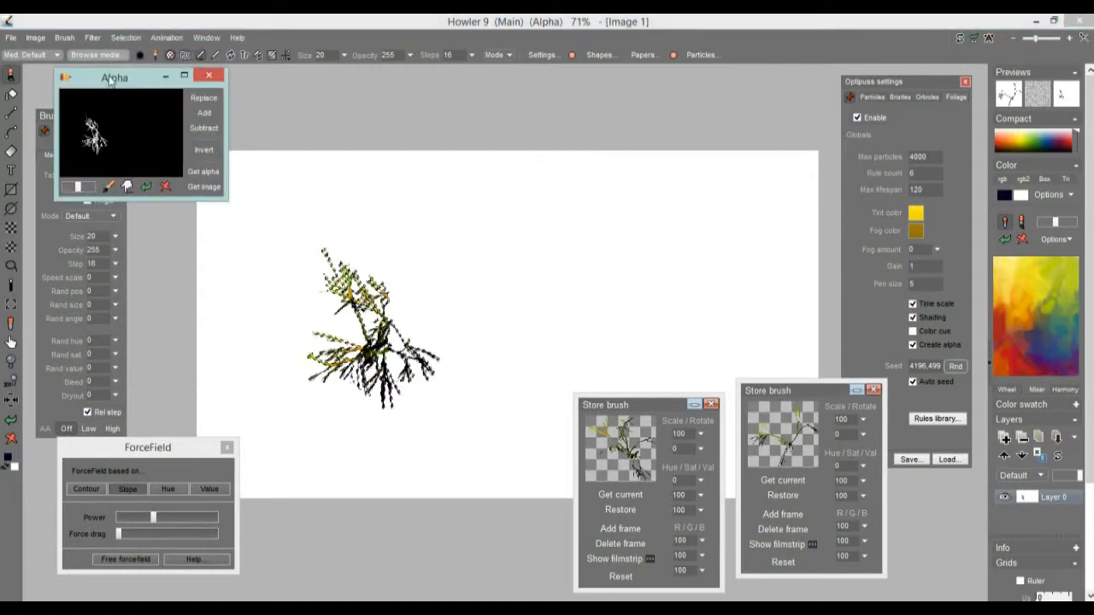
drag(109, 79, 69, 95)
Clear the alpha, paint a second overlapping bush, and store the combined alpha of both bushes
click(125, 37)
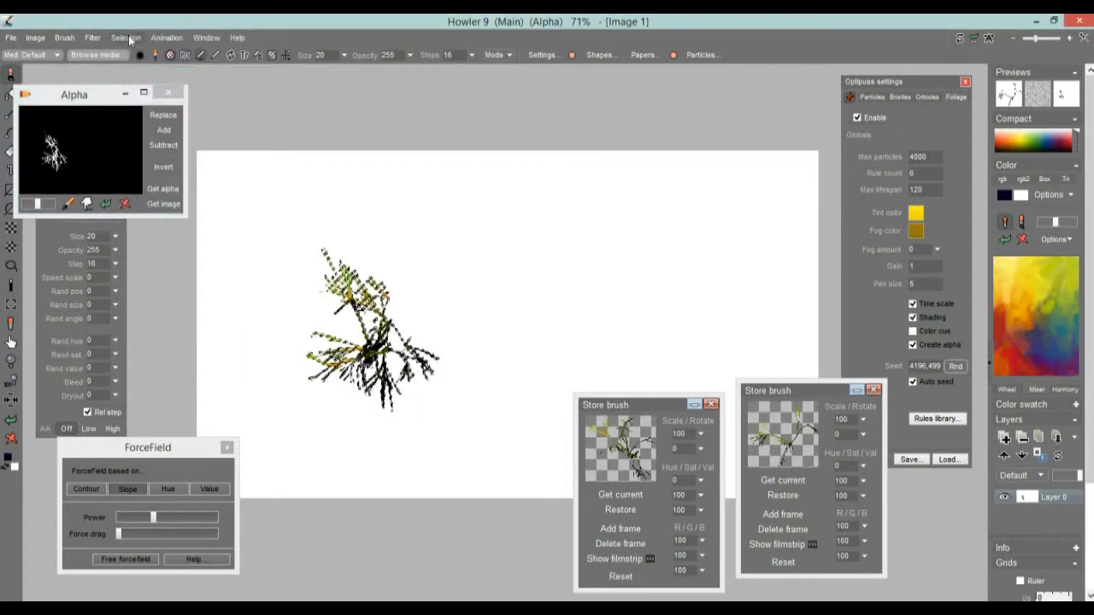
click(160, 50)
mouse_move(426, 380)
mouse_down()
mouse_move(469, 310)
mouse_move(474, 323)
mouse_up()
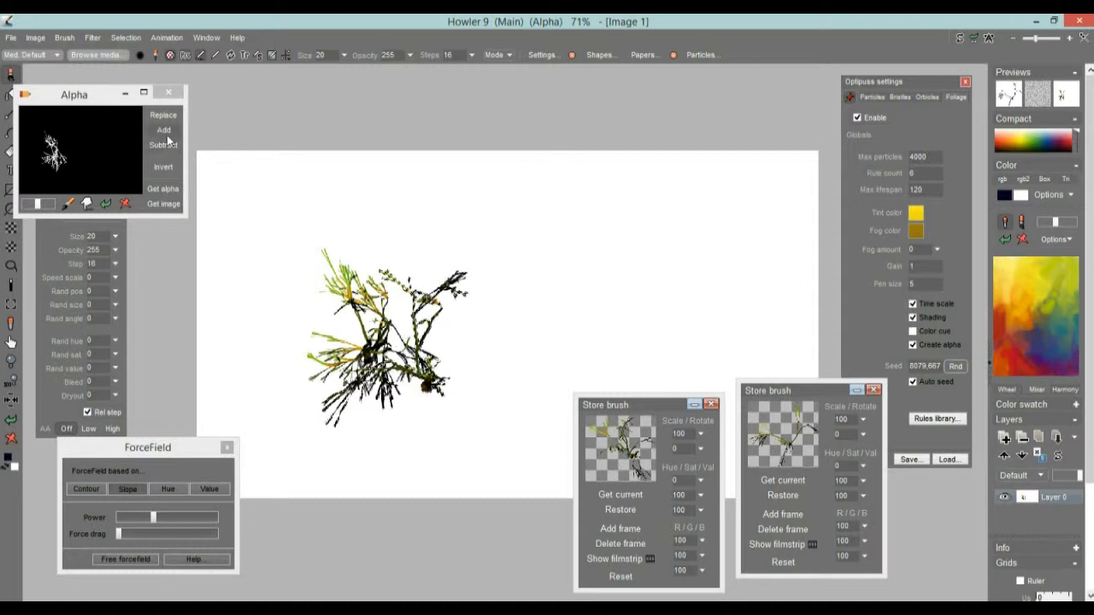
click(169, 190)
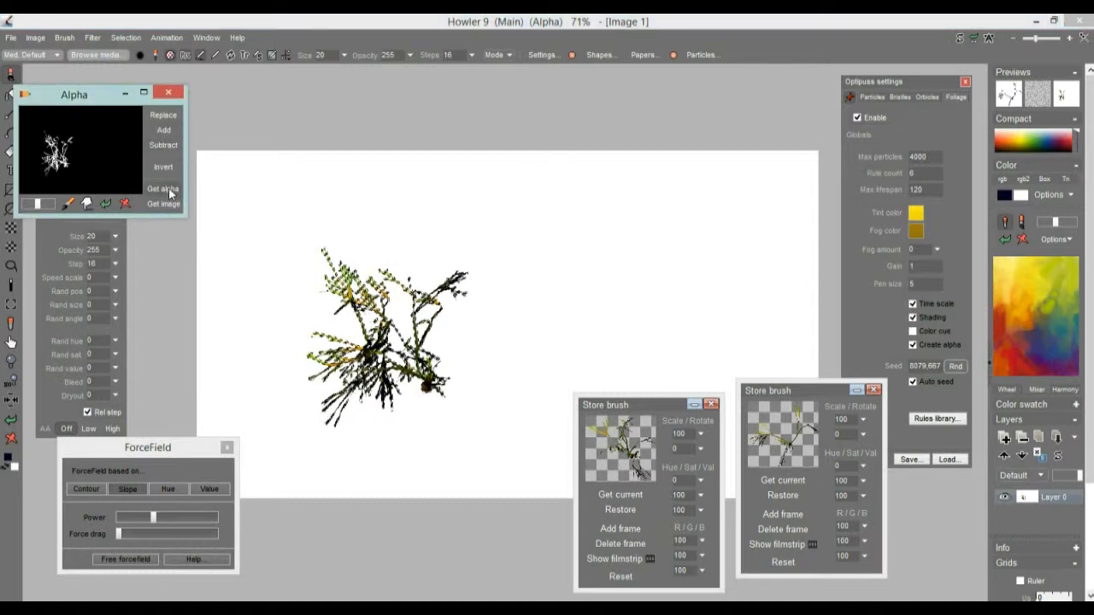
Clear the alpha, paint a third bush with a long stem, and add the stored alpha to store the combined selection
click(125, 37)
click(154, 44)
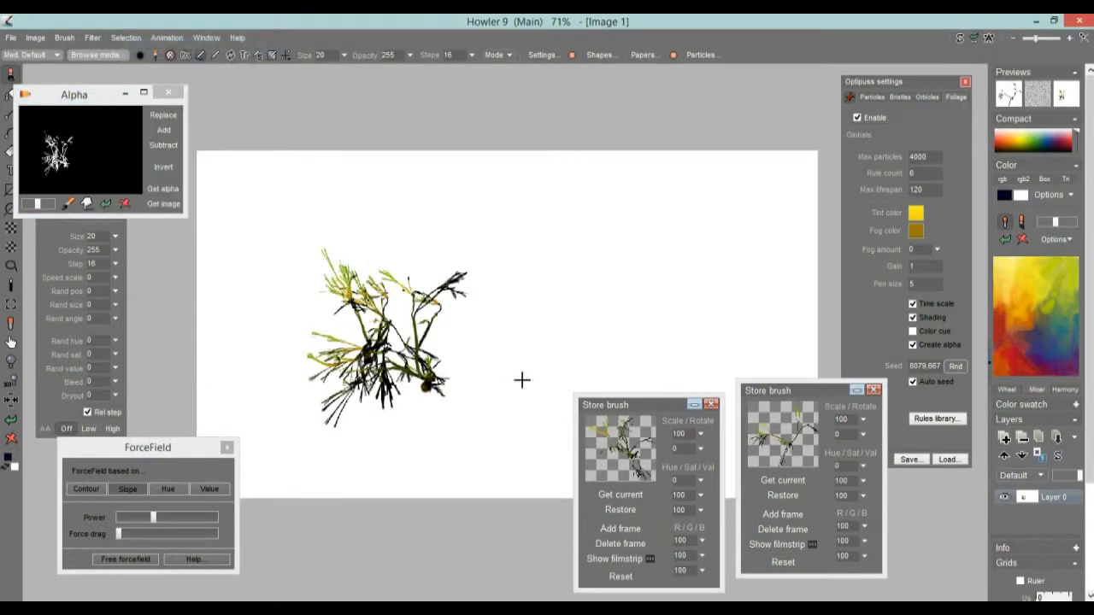
click(602, 308)
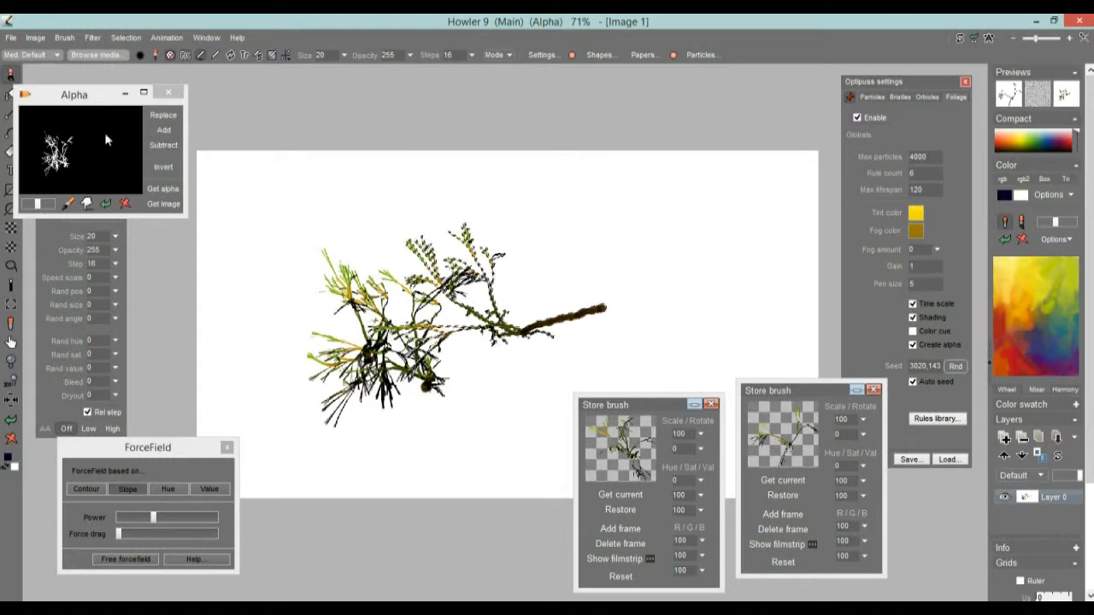
click(164, 130)
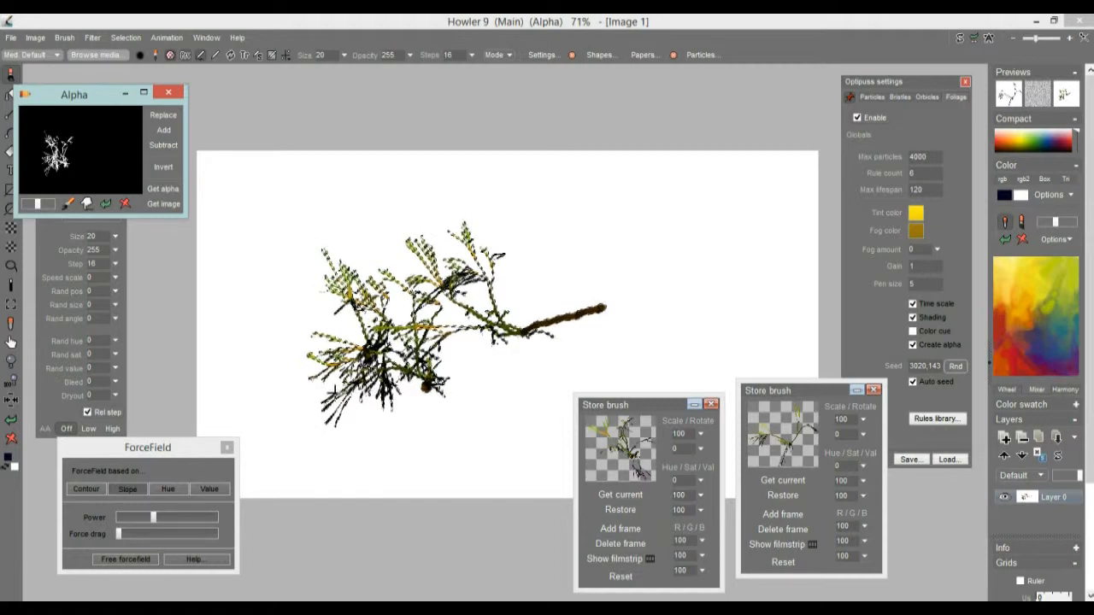
scroll(343, 382, up, 1)
scroll(342, 383, up, 3)
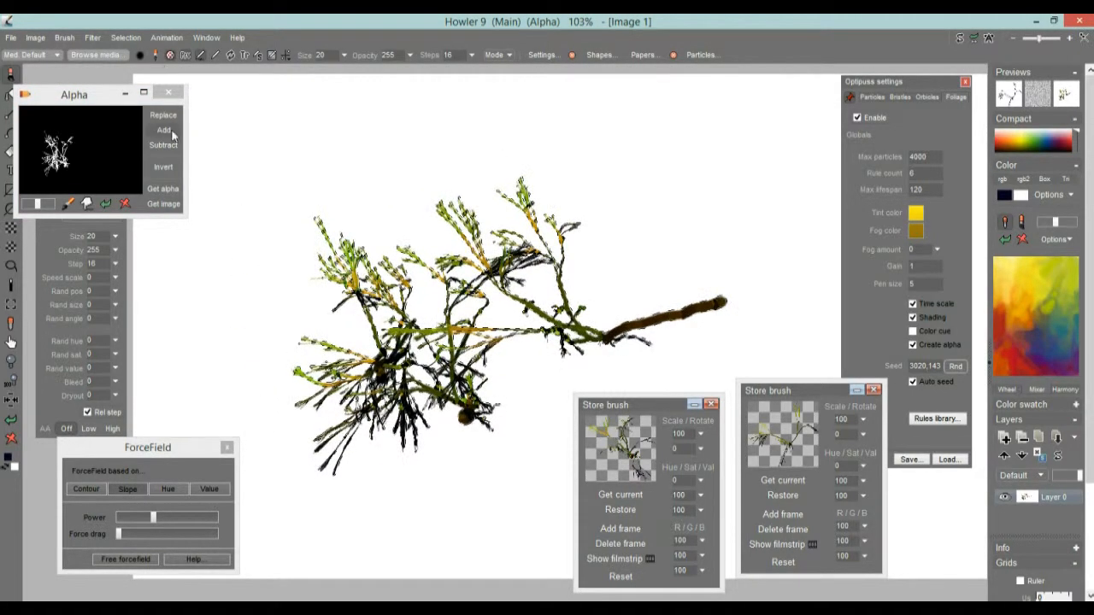
click(169, 194)
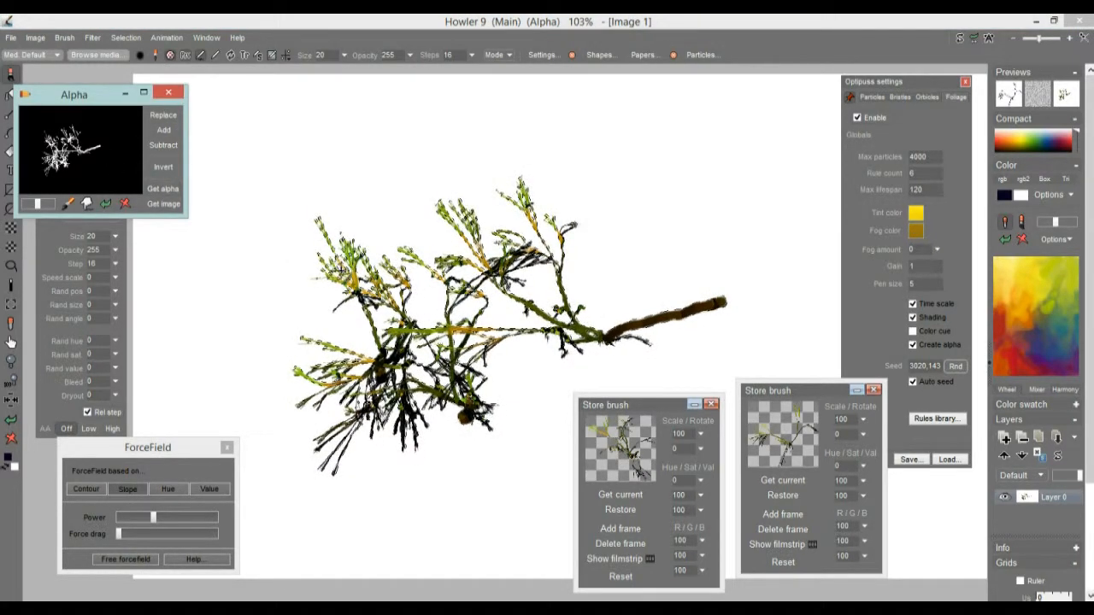
Clear the alpha selection around the painted bushes
scroll(477, 304, down, 2)
drag(421, 306, 247, 269)
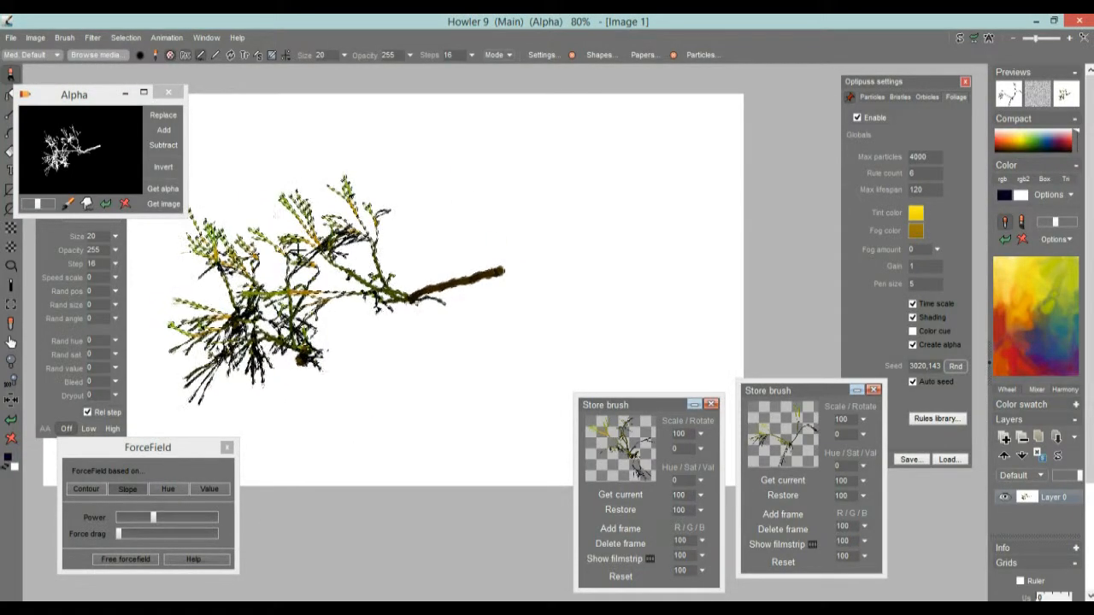
click(125, 38)
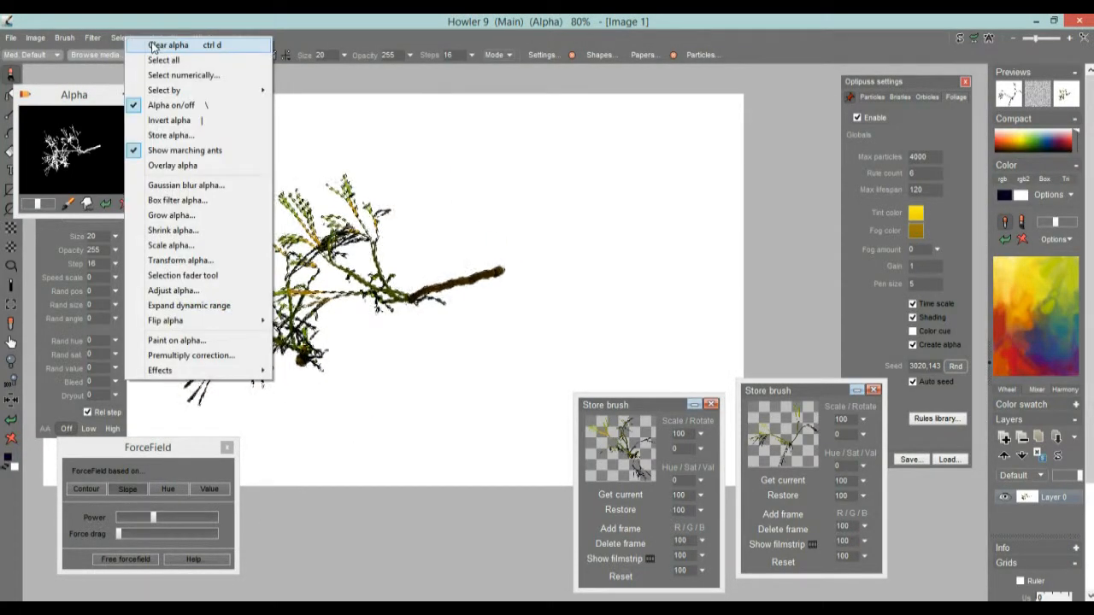
click(154, 42)
mouse_move(579, 222)
mouse_down()
mouse_move(503, 304)
mouse_move(376, 412)
mouse_up()
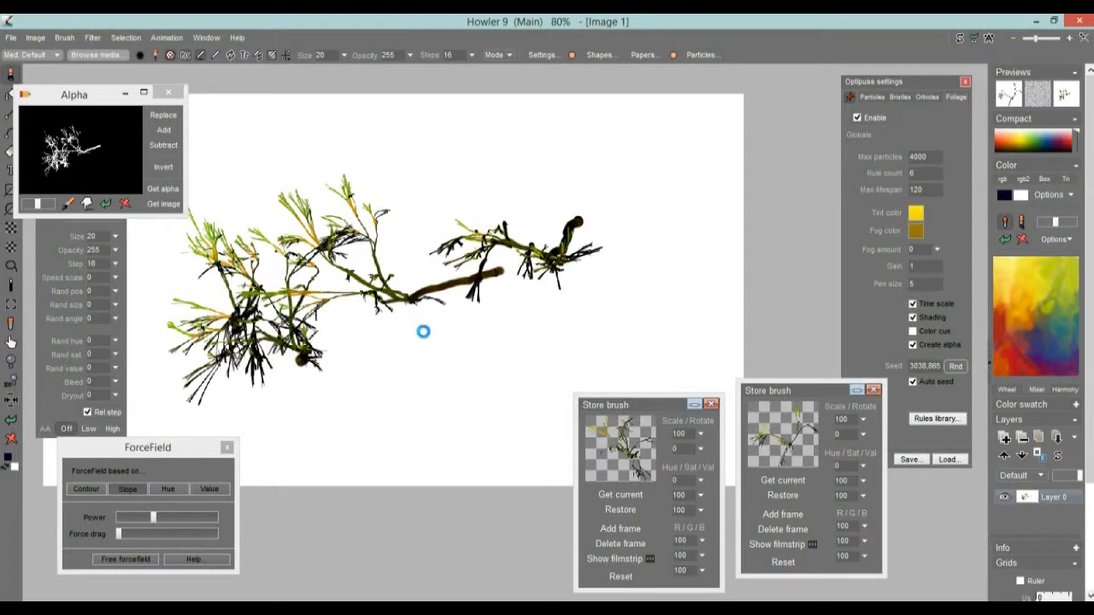
key(ctrl+z)
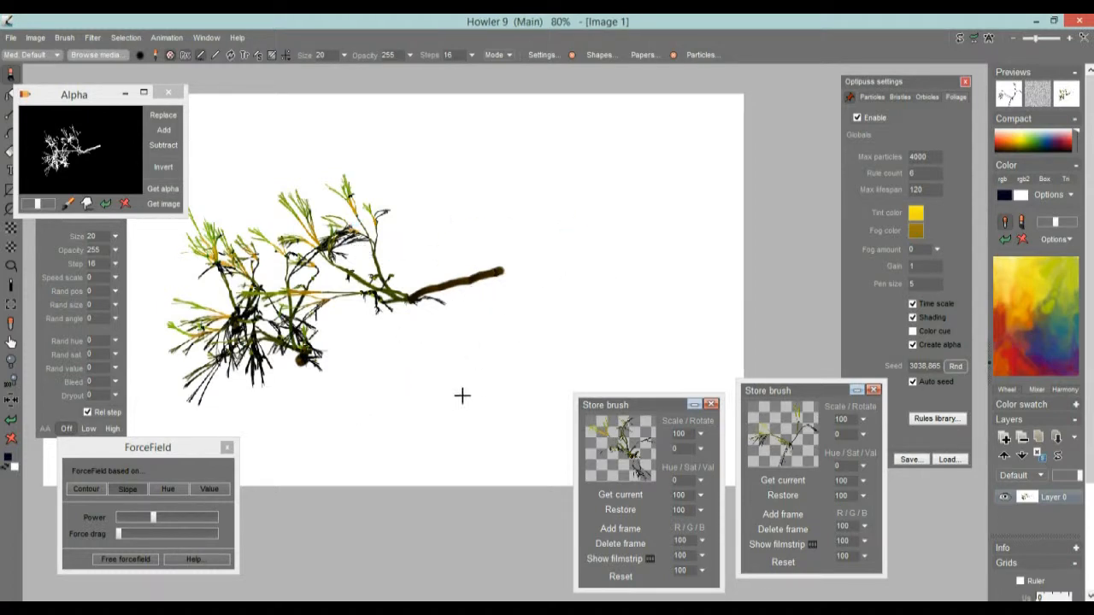
drag(455, 398, 601, 184)
key(ctrl+z)
With higher ForceField power and force drag, paint a bush at the long stem's end and store its alpha combined with the earlier one
drag(118, 533, 140, 533)
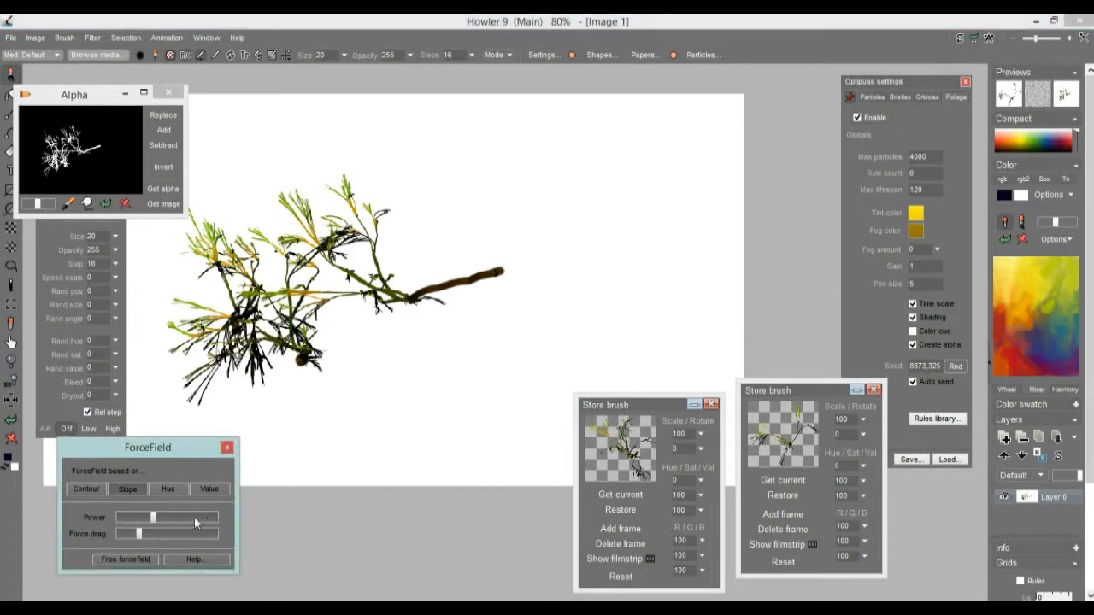
drag(543, 359, 574, 221)
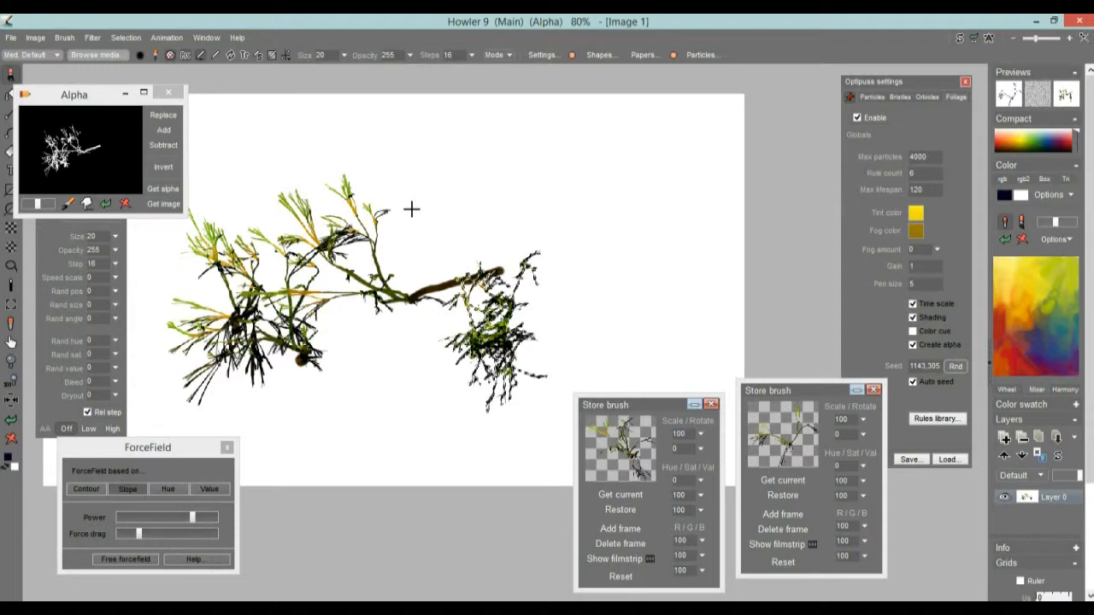
click(162, 131)
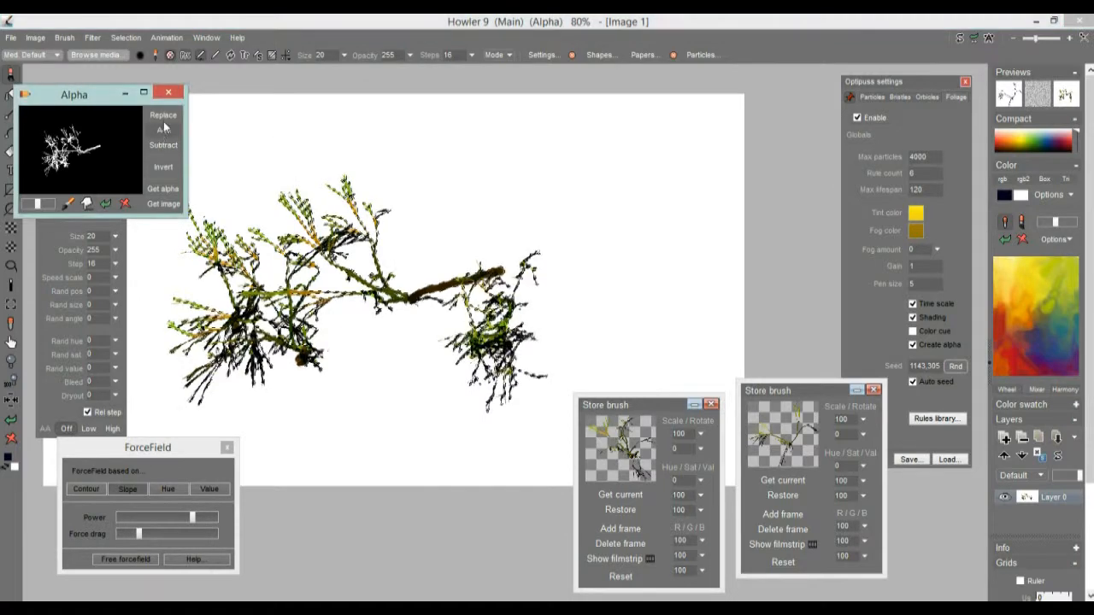
click(165, 189)
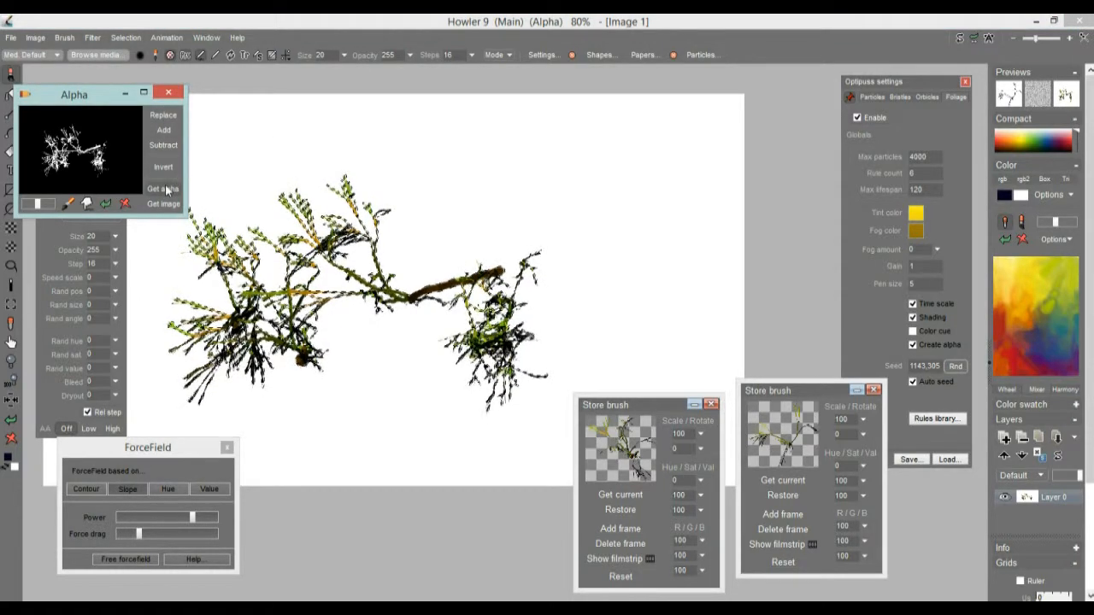
Turn the combined alpha selection into a brush and store a managed copy, placing its window beside the other stored brushes
click(64, 38)
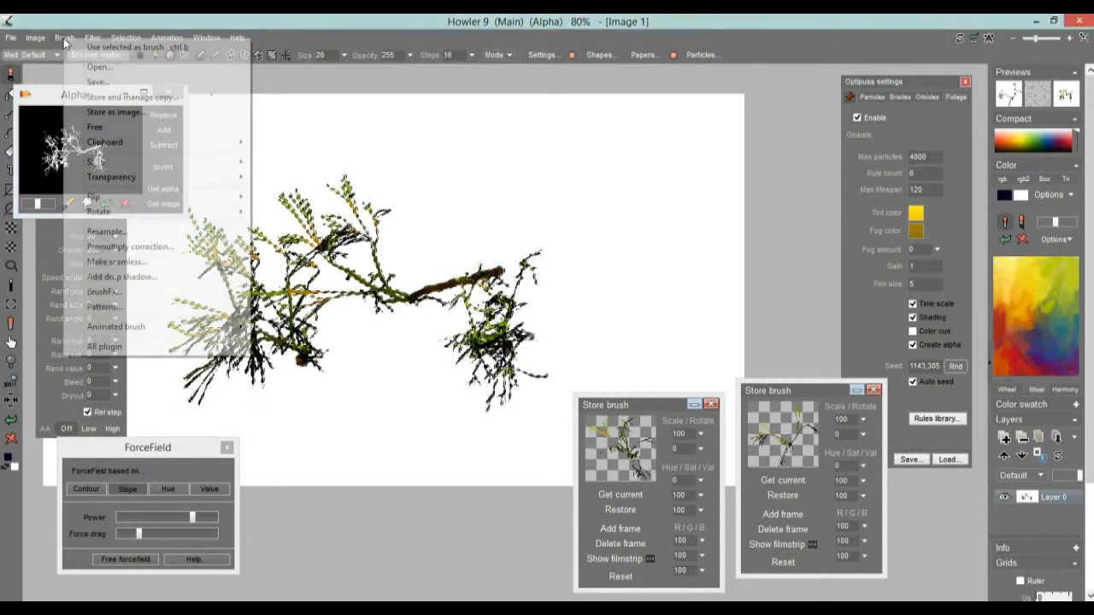
click(119, 47)
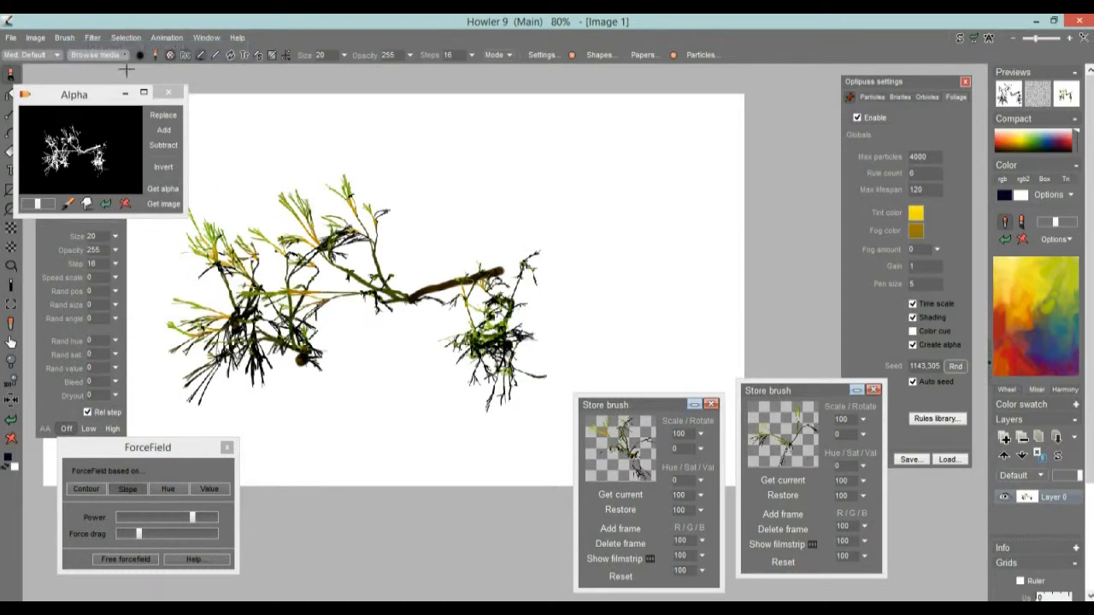
click(64, 38)
click(141, 92)
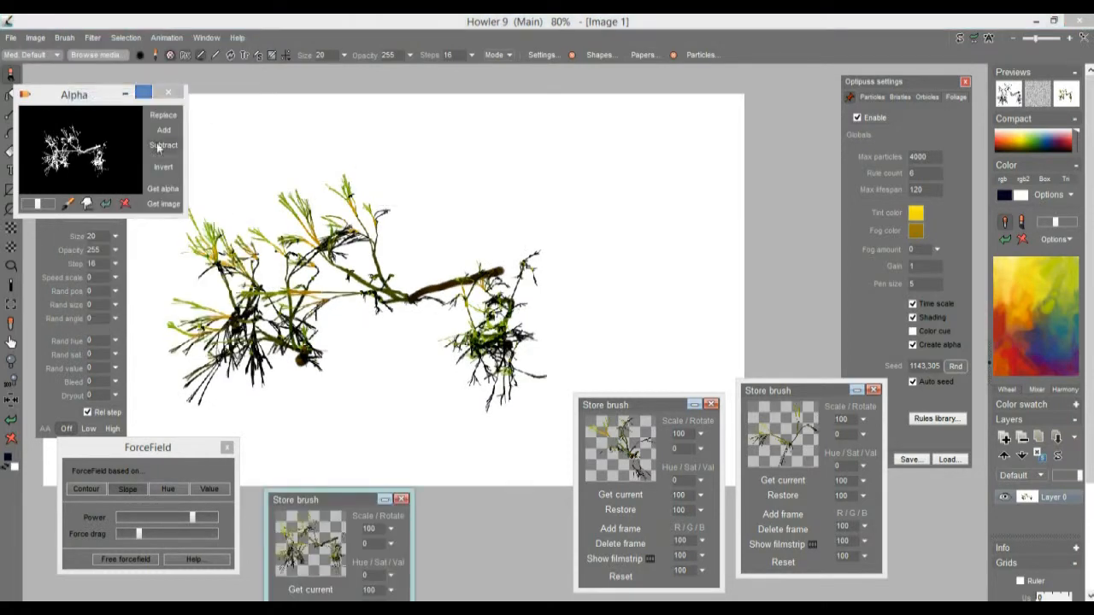
mouse_move(350, 502)
mouse_down()
mouse_move(536, 329)
mouse_move(479, 416)
mouse_up()
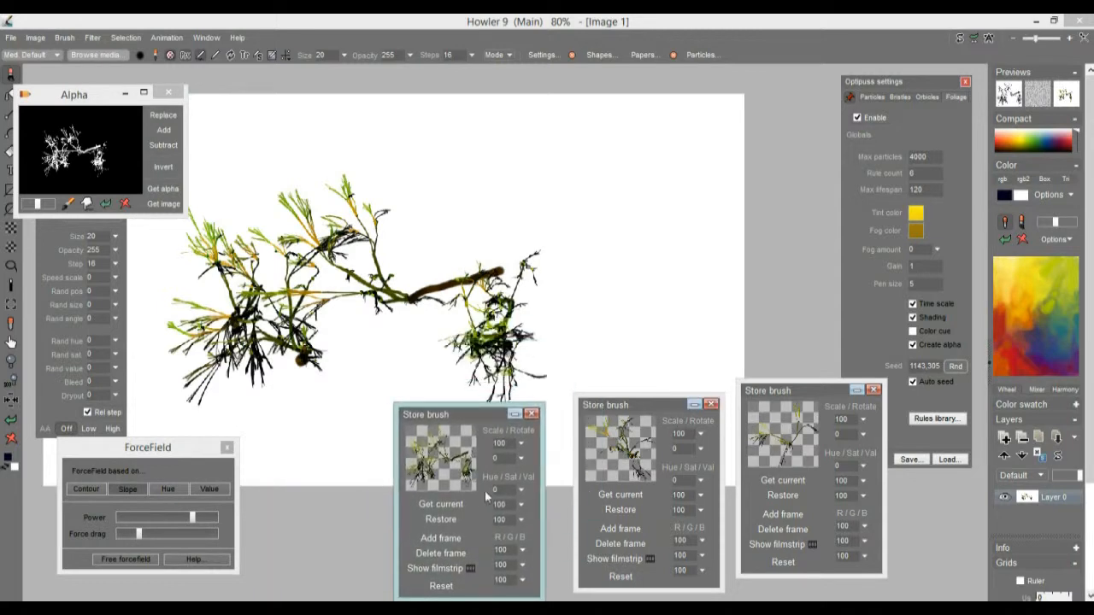
Disable Optipuss, test the combined plant brush with strokes across the canvas, and clear the canvas
click(189, 58)
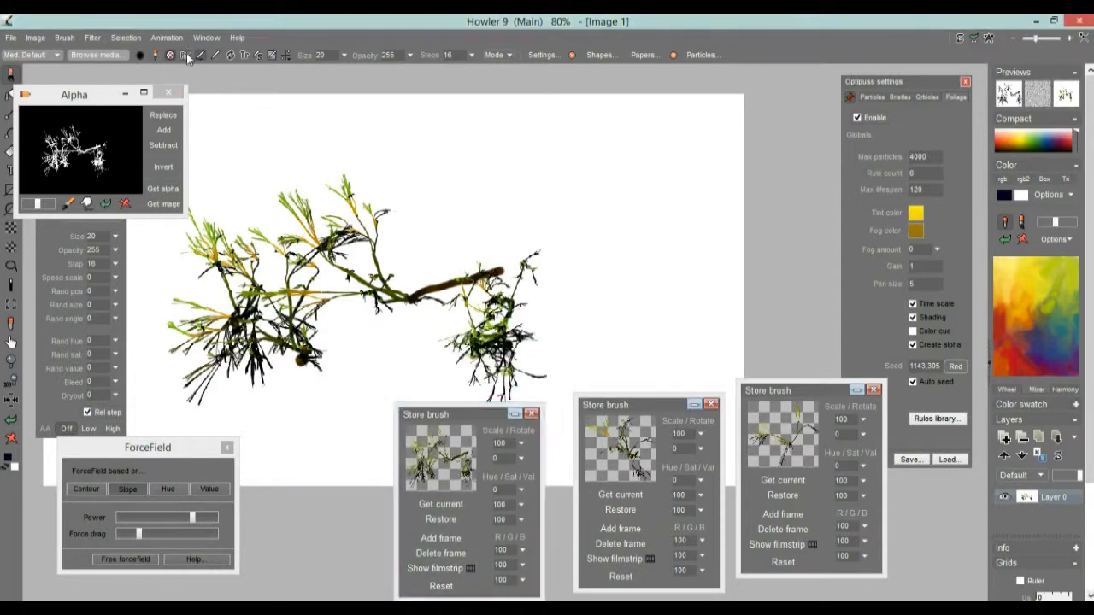
click(857, 119)
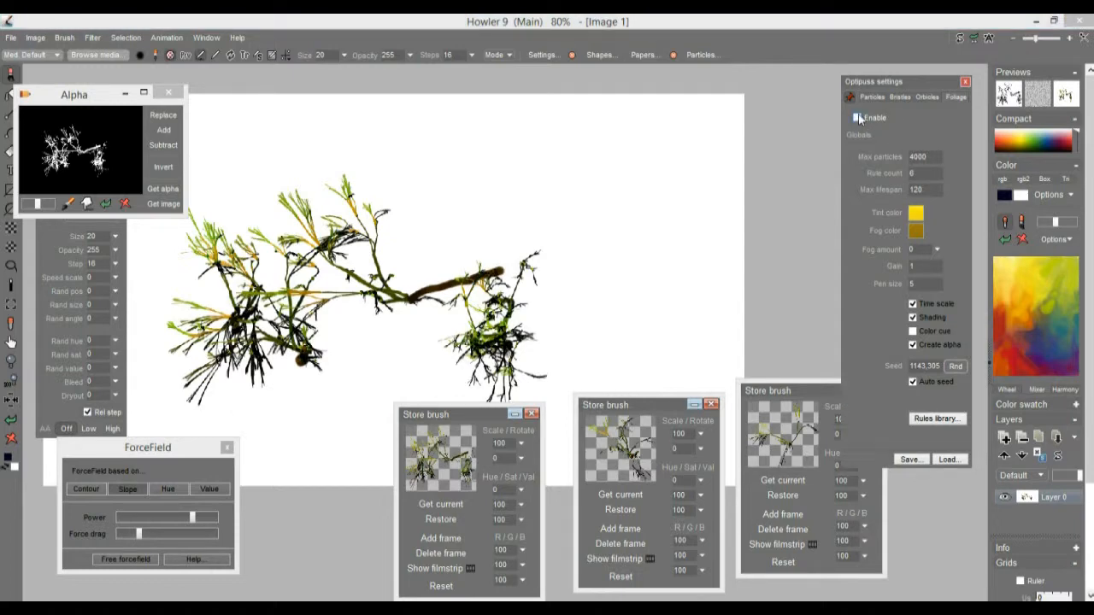
click(189, 58)
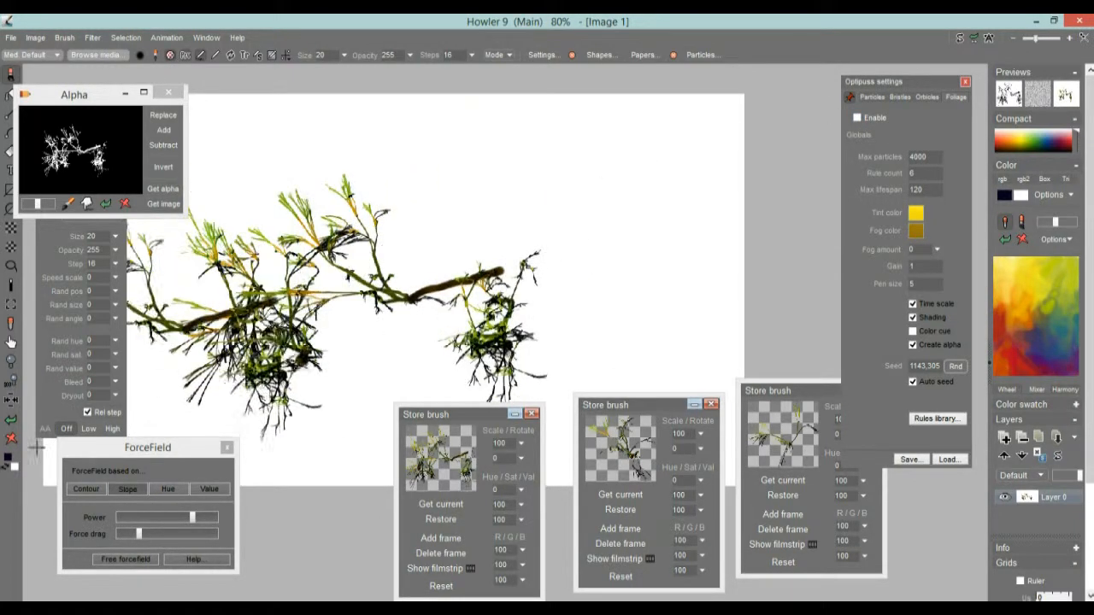
mouse_move(483, 226)
mouse_down()
mouse_move(291, 192)
mouse_move(231, 358)
mouse_move(419, 137)
mouse_move(205, 431)
mouse_up()
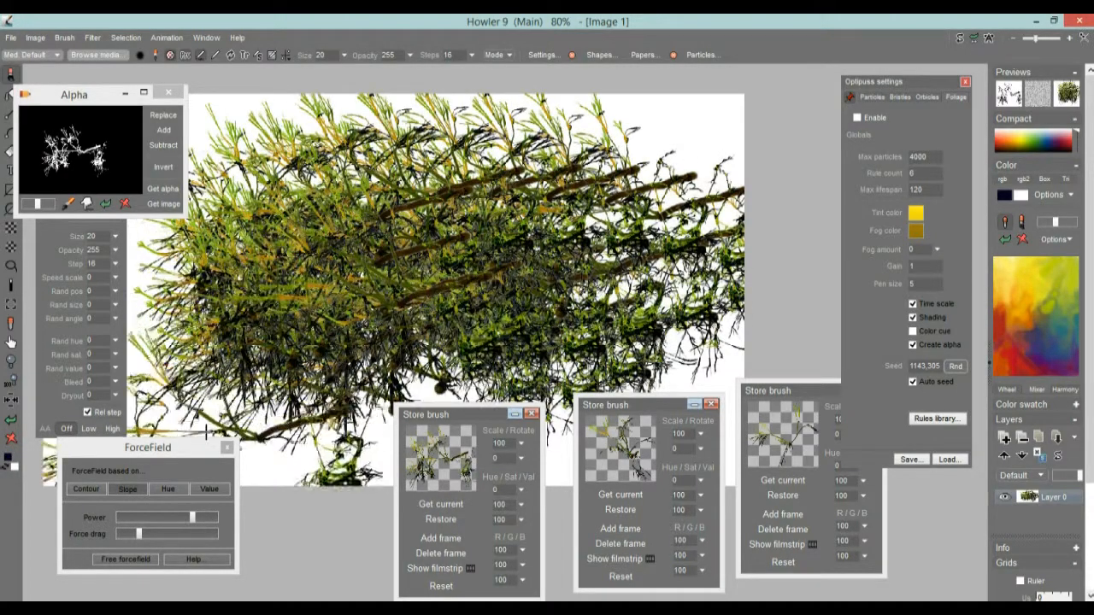
click(13, 439)
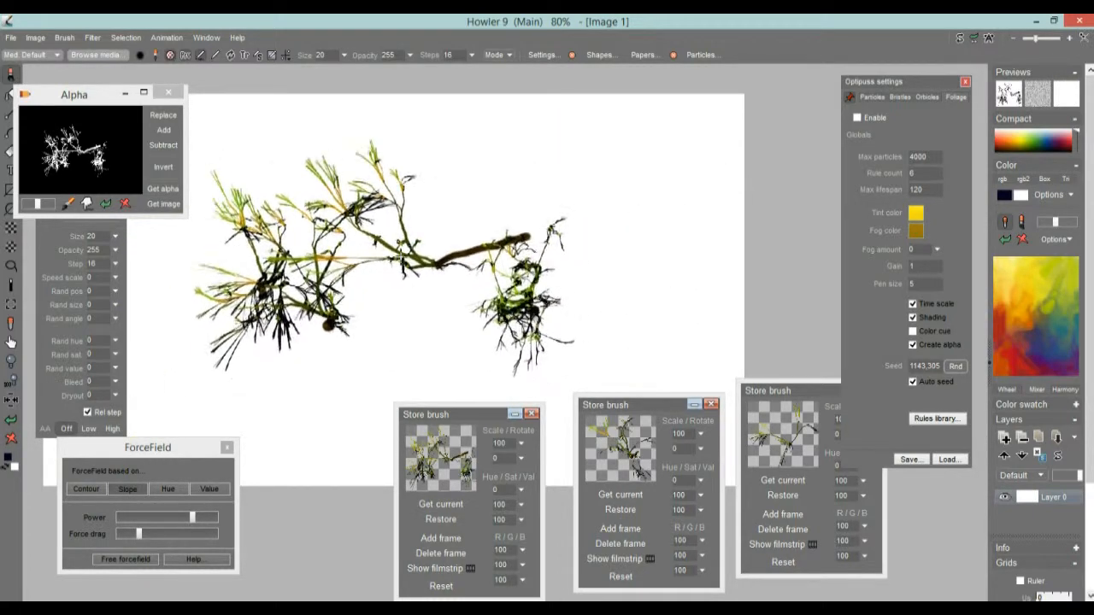
Fill the canvas with the animated Starry night filter, using full screen preview and Atmosphere
click(92, 39)
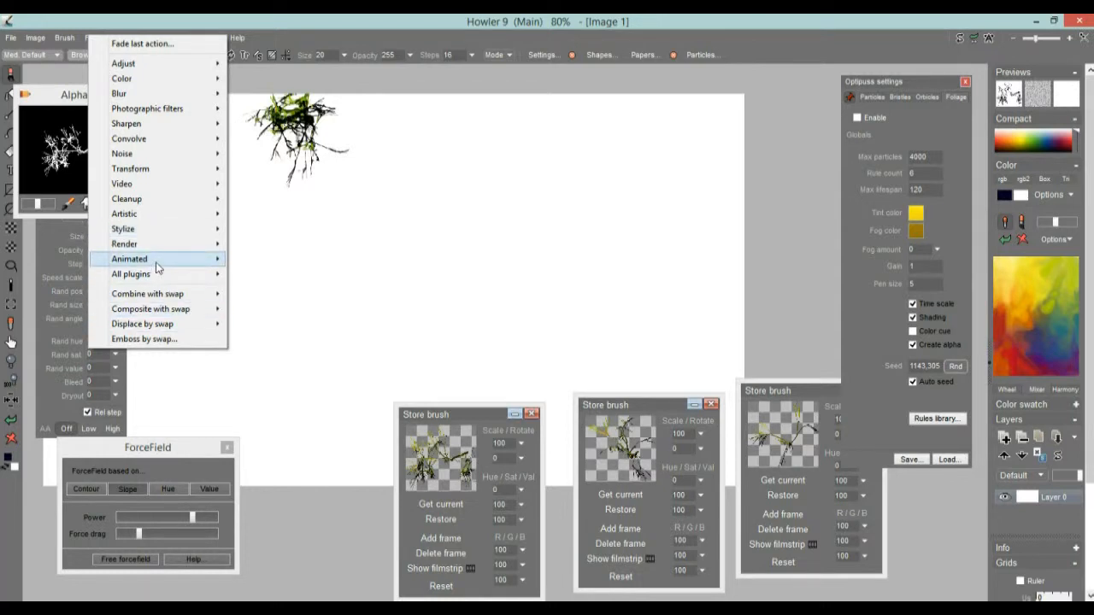
mouse_move(165, 264)
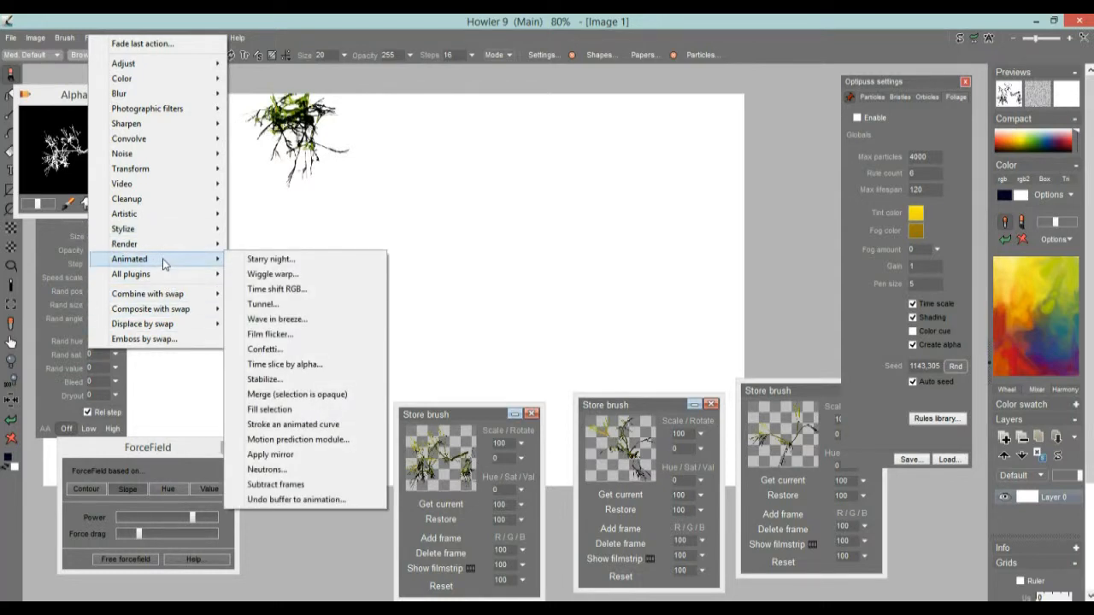
click(261, 259)
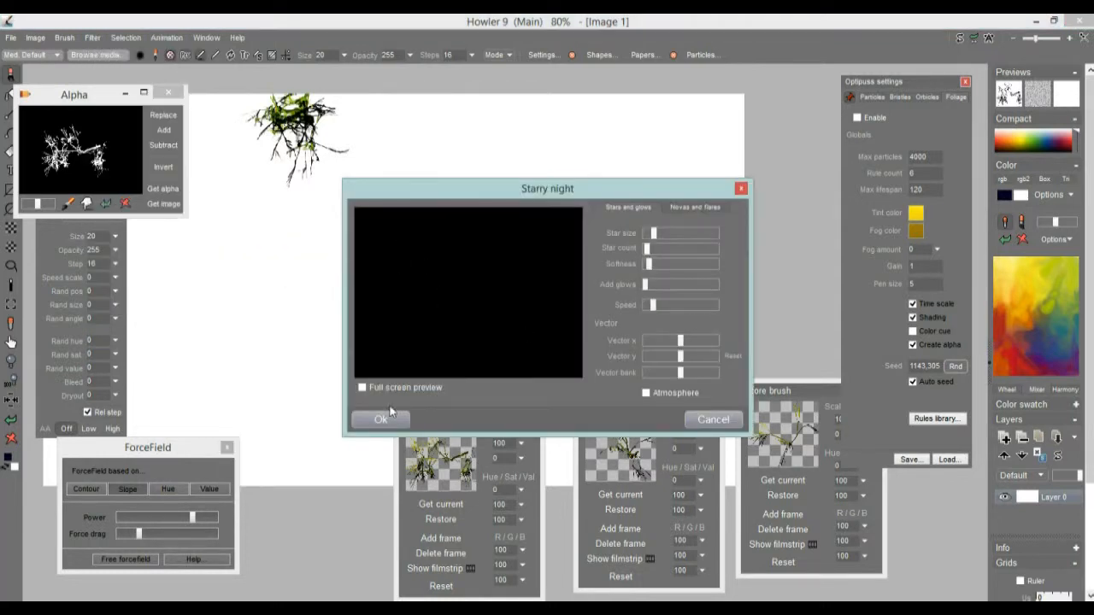
click(361, 388)
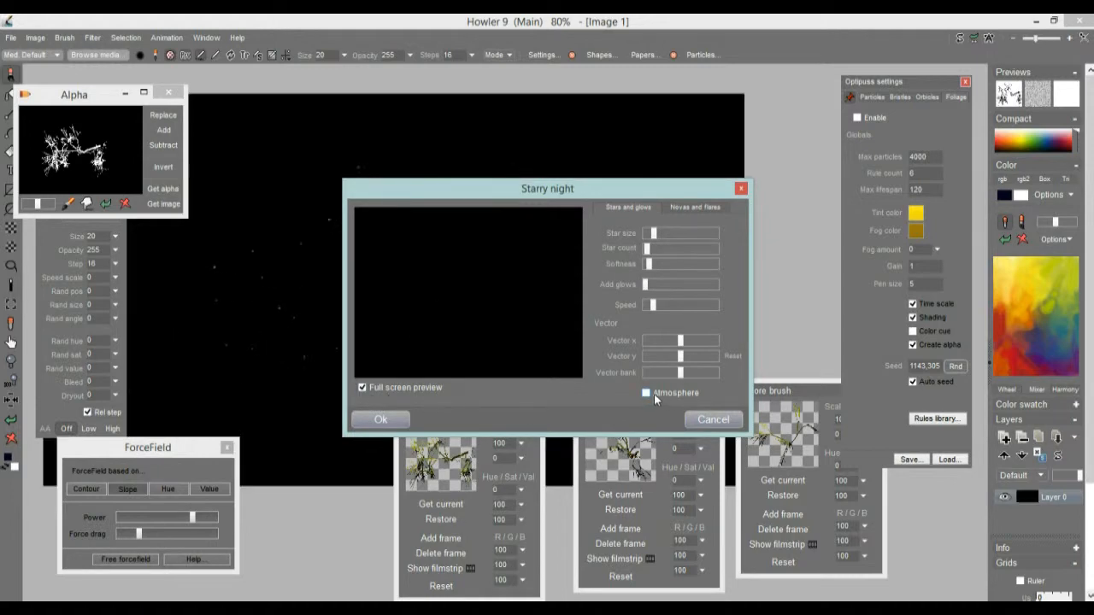
click(379, 421)
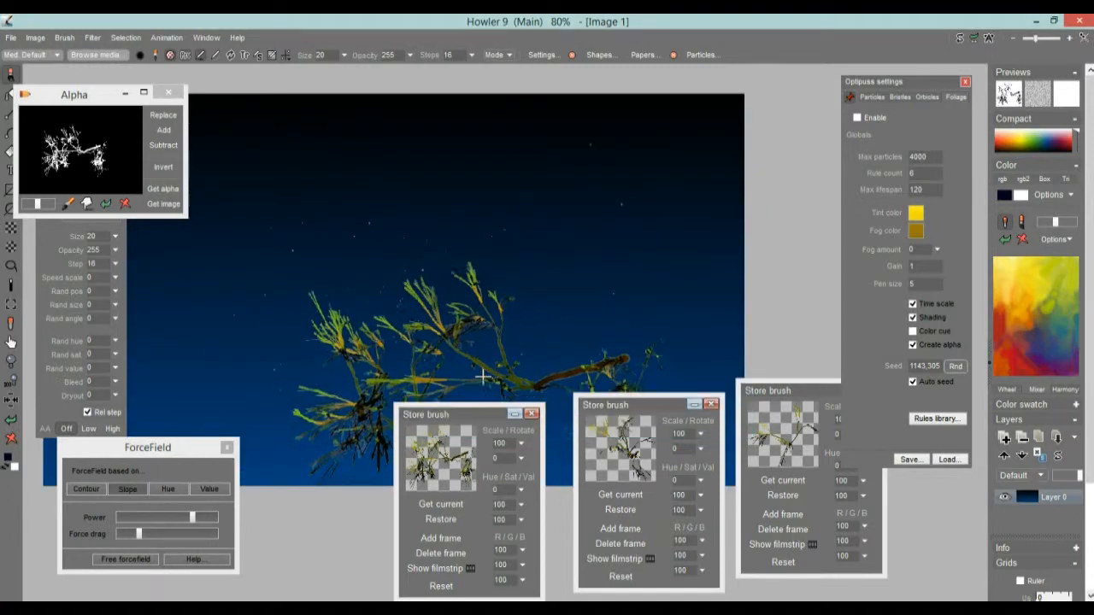
Switch between the three stored brushes and stamp the second bush brush onto the starry sky
click(621, 453)
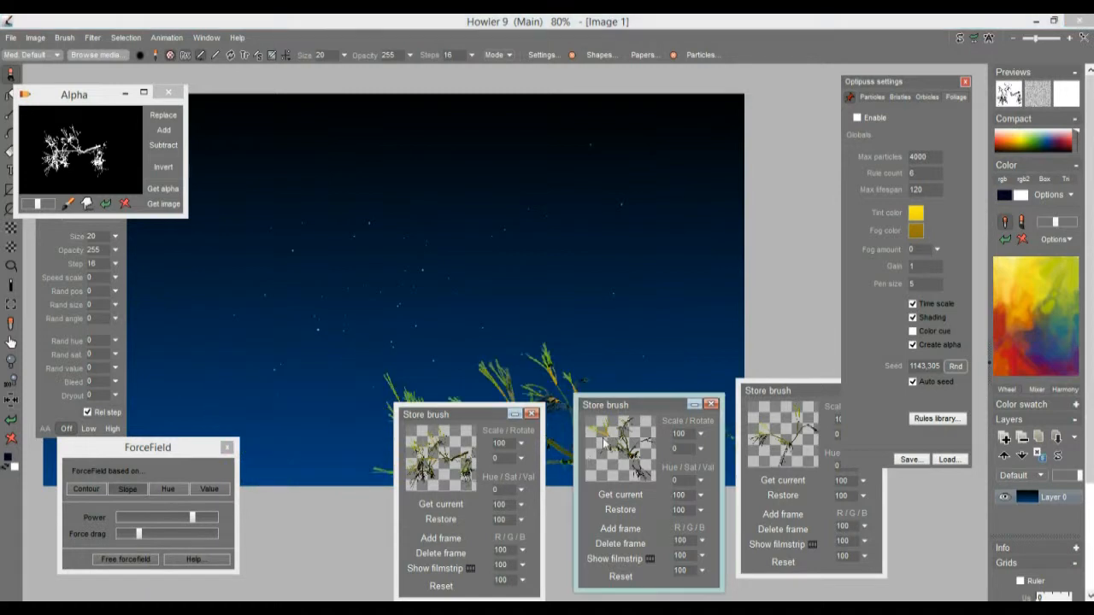
click(787, 437)
click(453, 466)
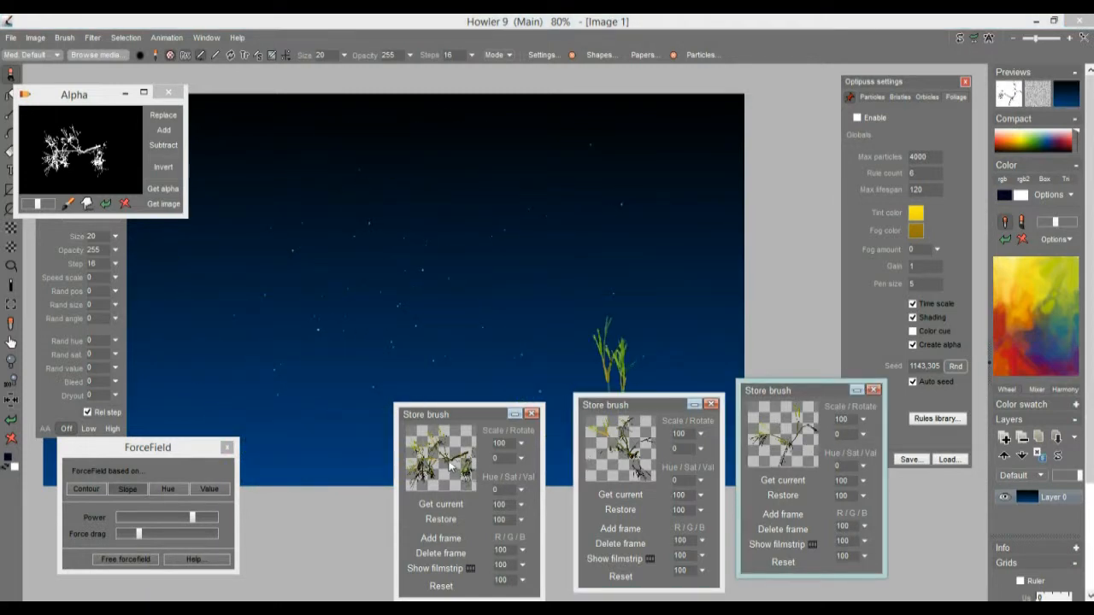
click(374, 293)
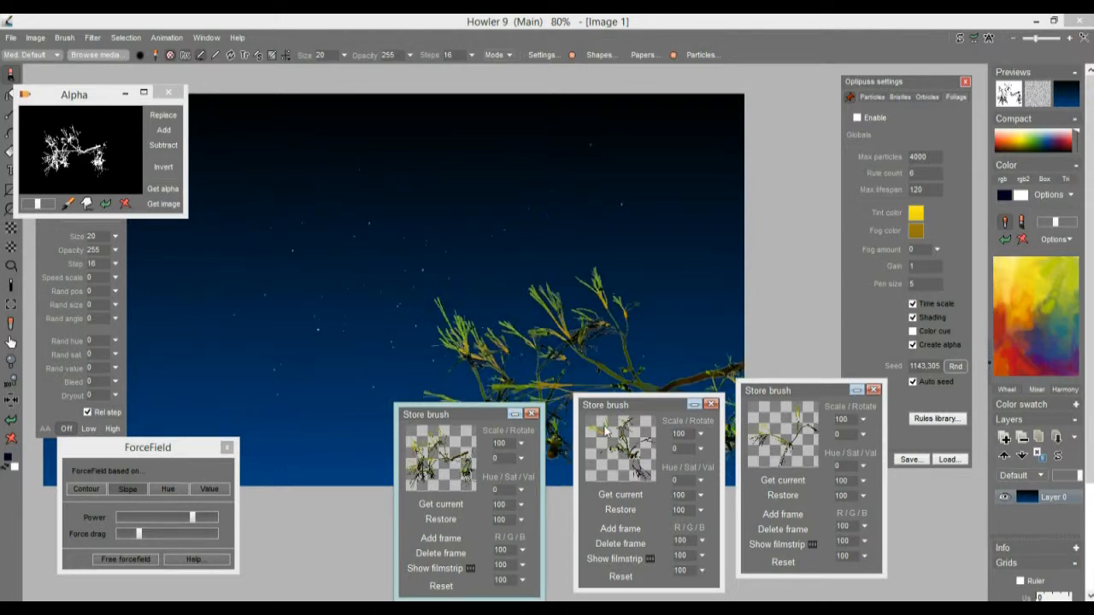
click(628, 448)
click(292, 293)
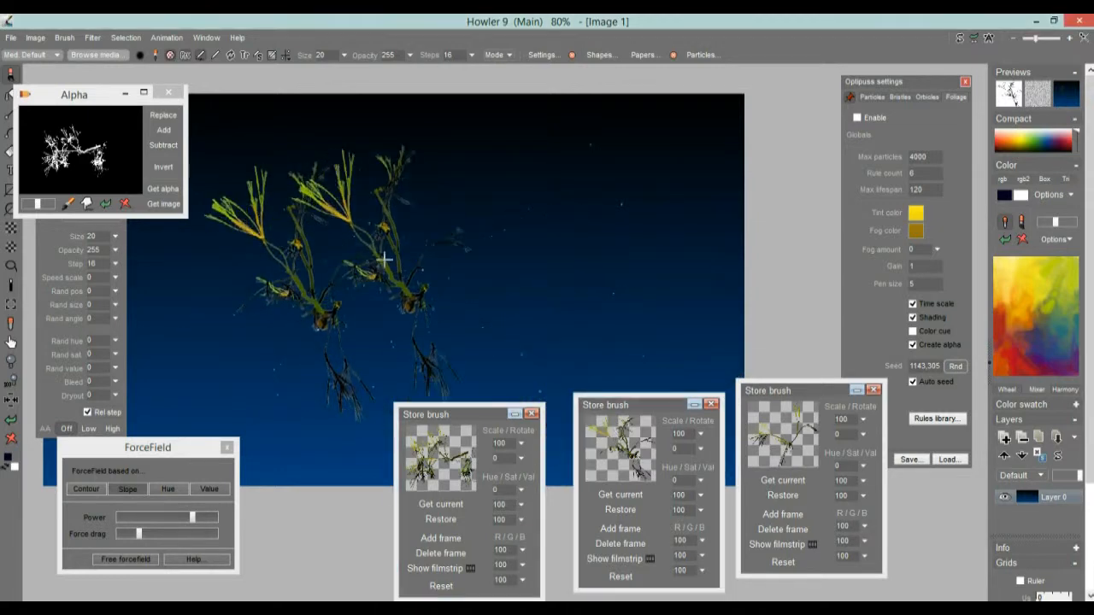
Examine the edge pixels of the stamped bush up close against the dark sky
scroll(376, 267, up, 5)
drag(329, 275, 760, 308)
scroll(637, 269, up, 3)
scroll(632, 268, up, 3)
scroll(737, 274, down, 2)
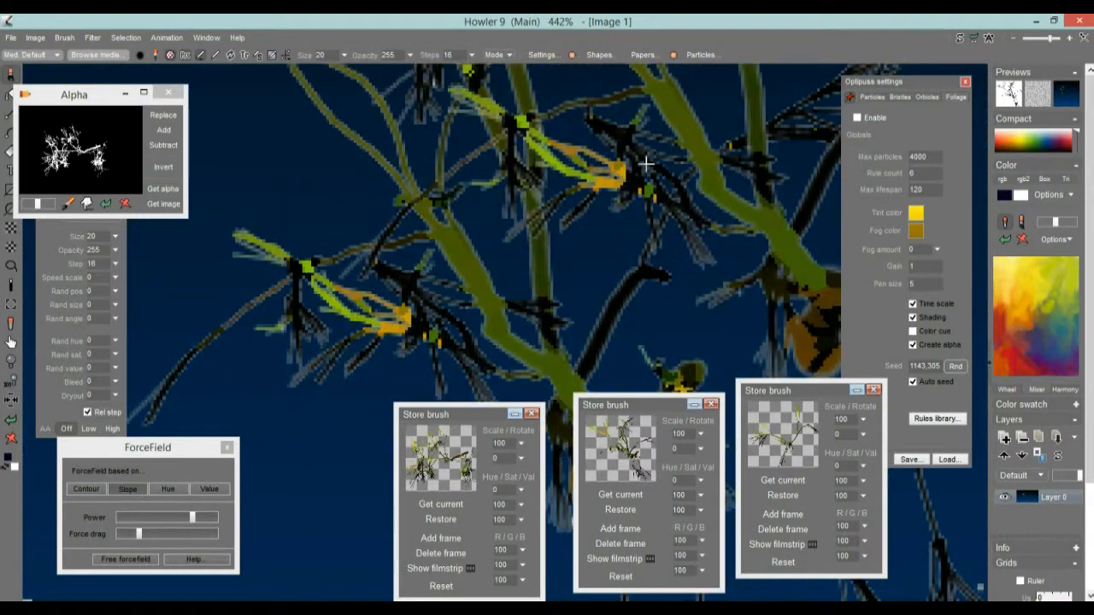
scroll(496, 214, up, 1)
scroll(490, 212, down, 7)
drag(490, 212, 332, 239)
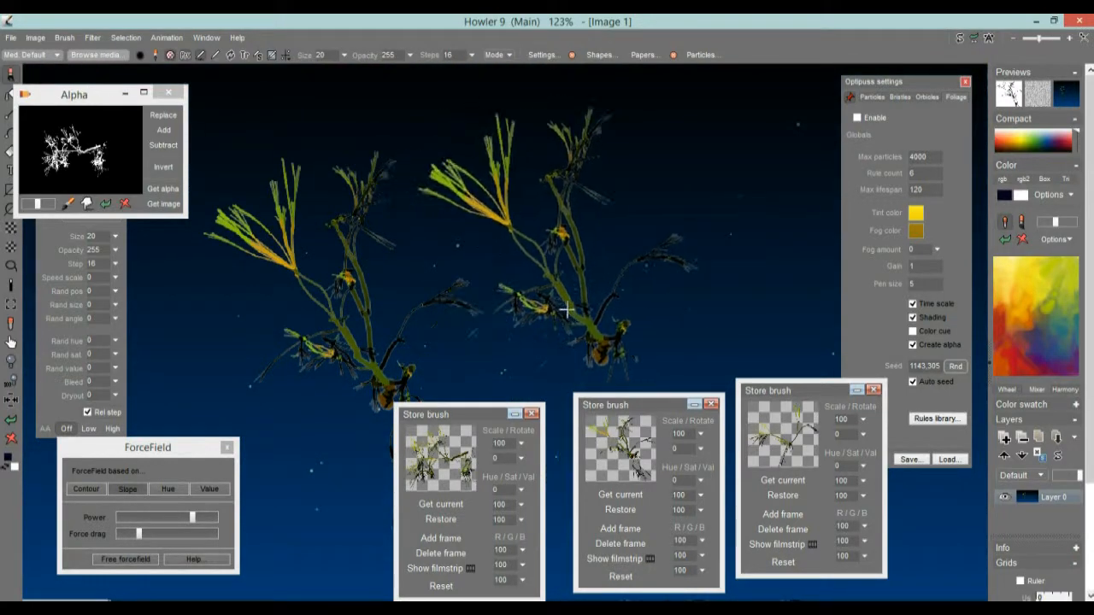
Pick the stored combined plant brush and apply premultiply correction with a White background color
click(455, 459)
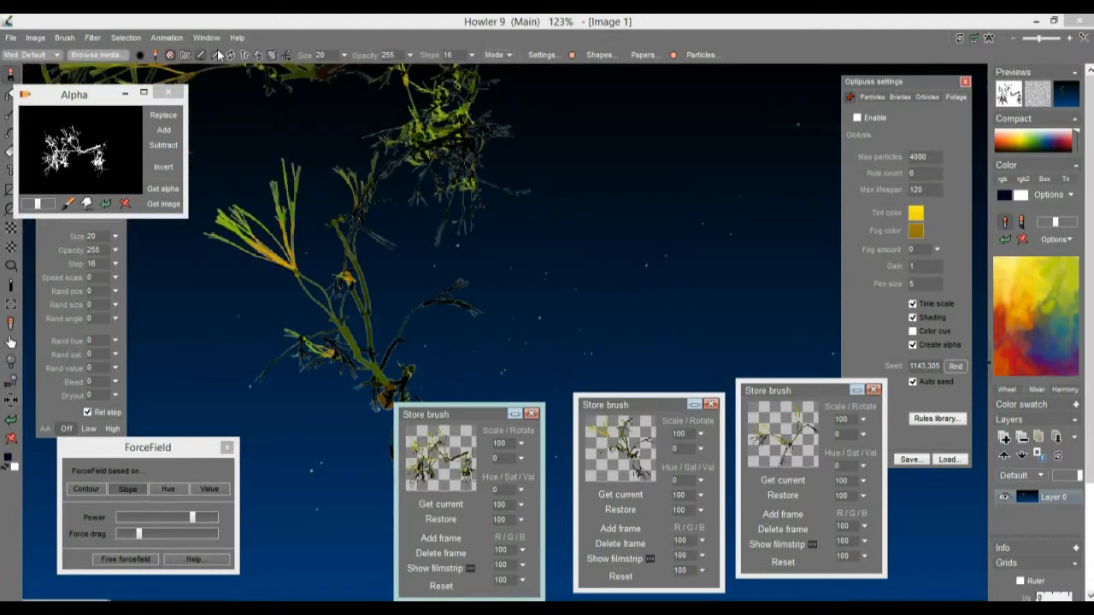
click(62, 38)
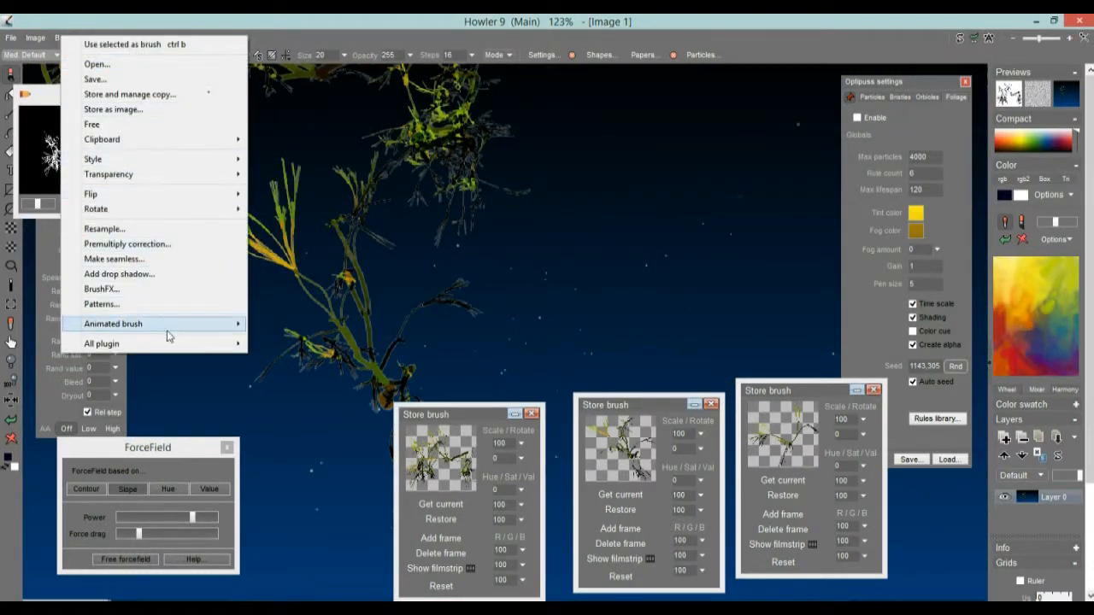
click(135, 246)
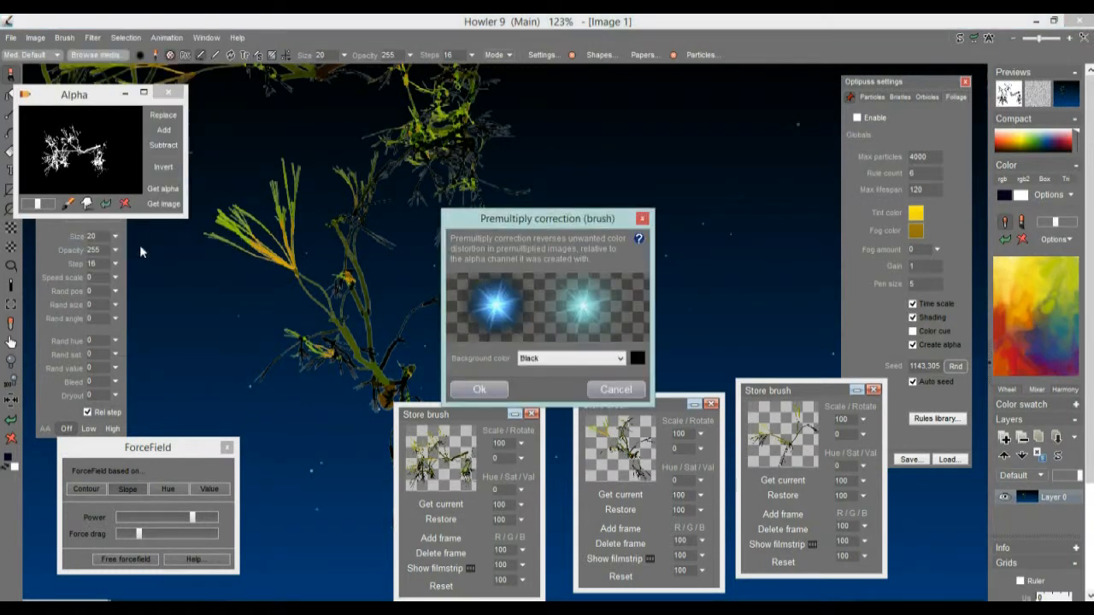
click(620, 359)
click(549, 381)
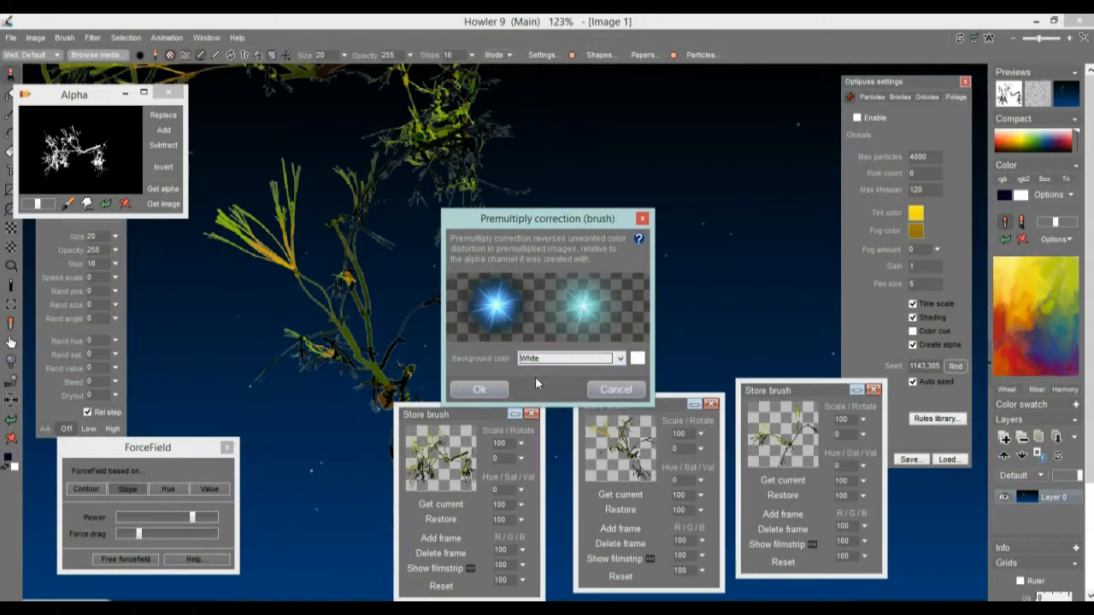
click(484, 389)
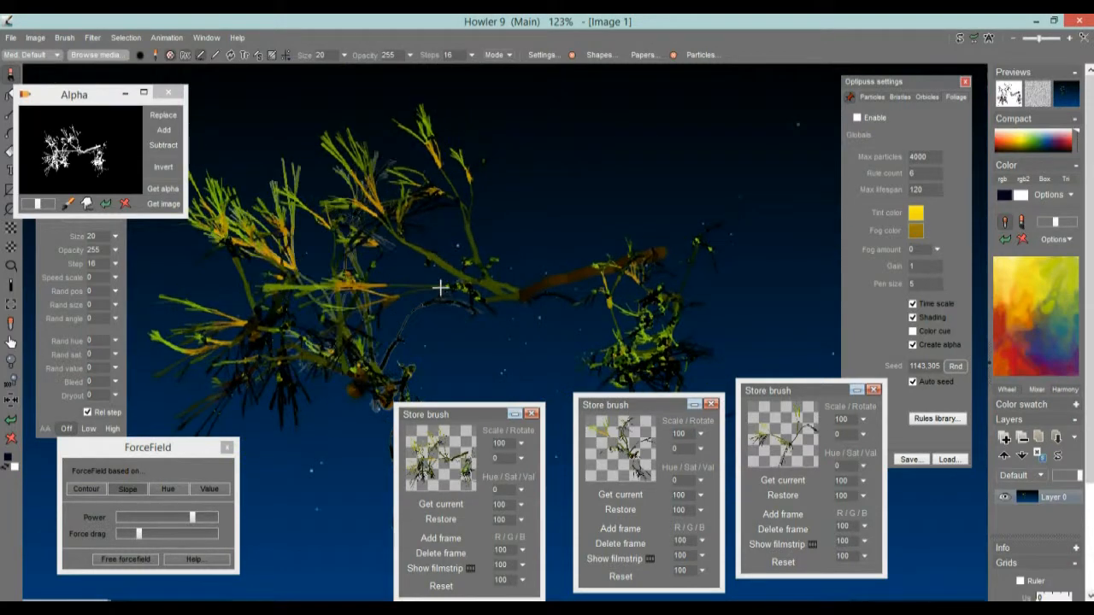
Store a managed copy of the corrected brush and line up its window with the other stored brushes
click(62, 39)
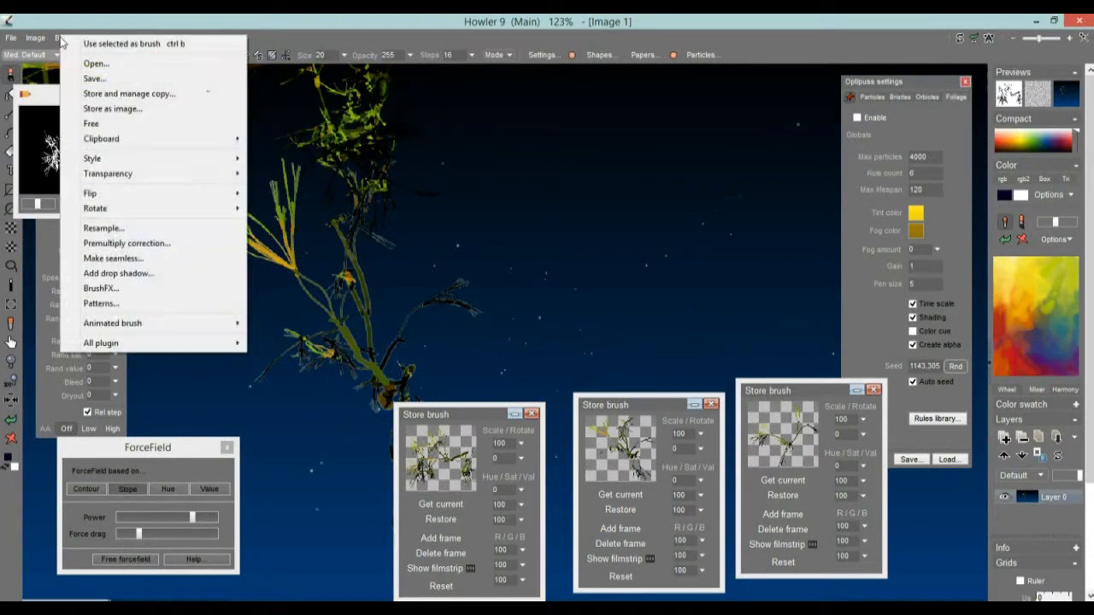
click(108, 97)
mouse_move(370, 506)
mouse_down()
mouse_move(342, 381)
mouse_move(301, 368)
mouse_move(312, 436)
mouse_up()
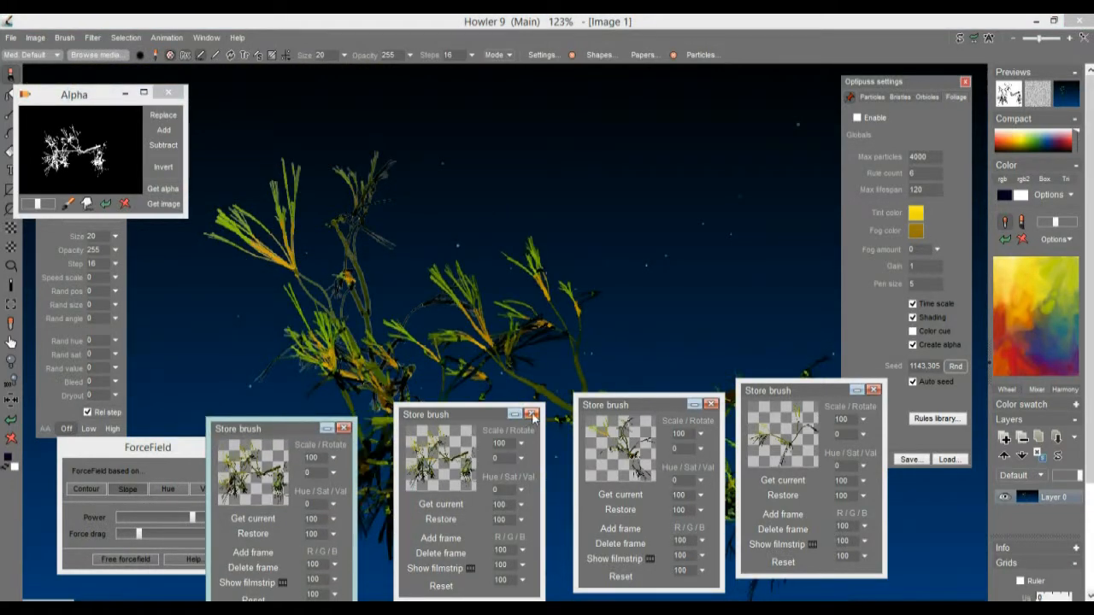
Close the duplicate stored plant brush, then save the current brush in My Brushes as "gamers asset number 1" and load it for painting
click(532, 415)
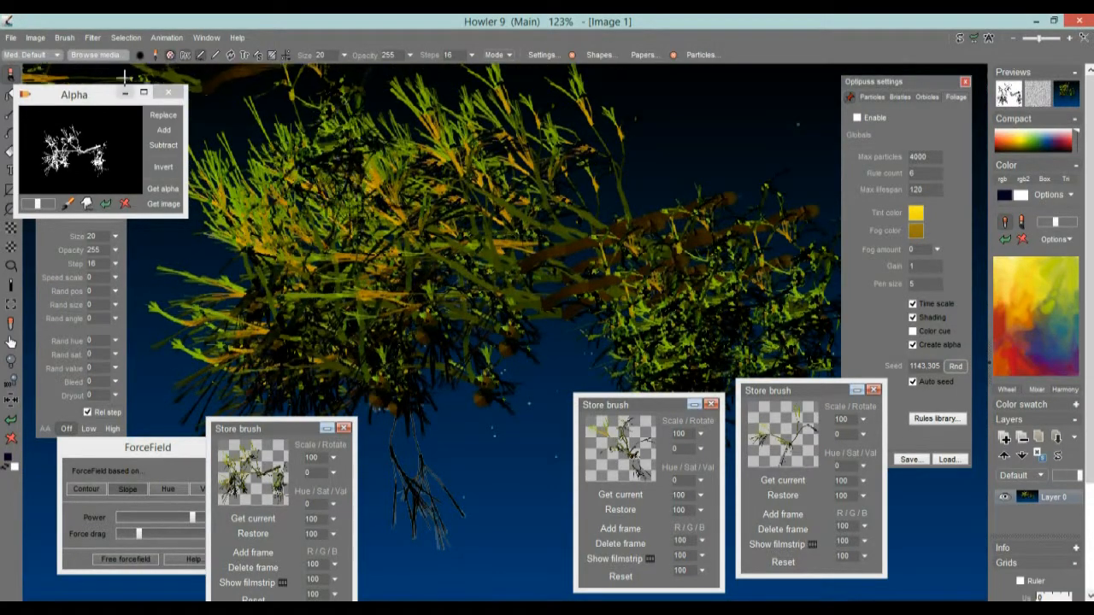
click(97, 55)
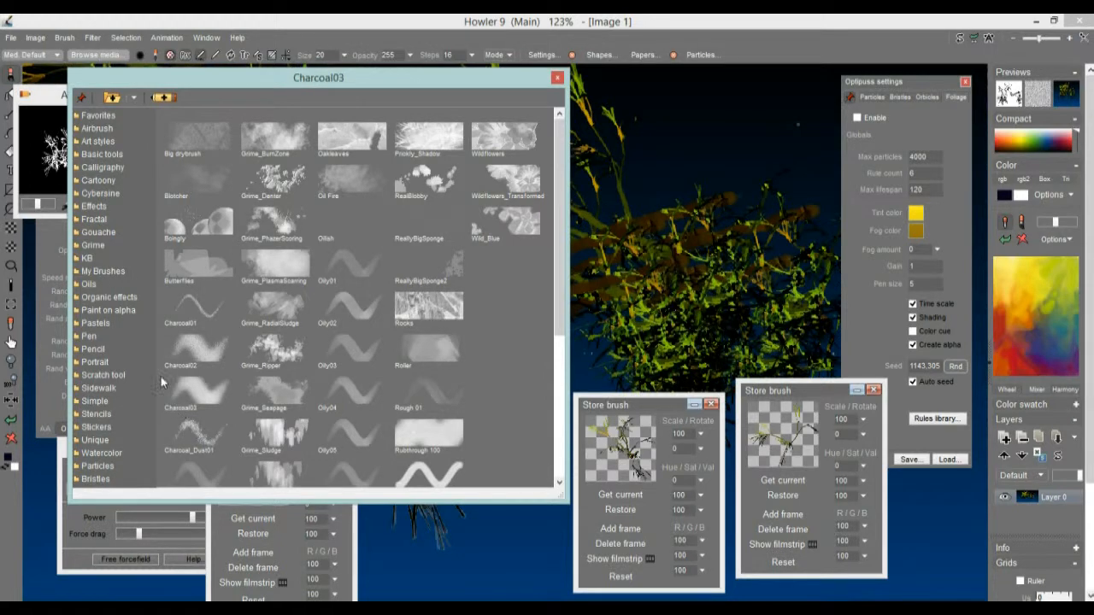
click(99, 271)
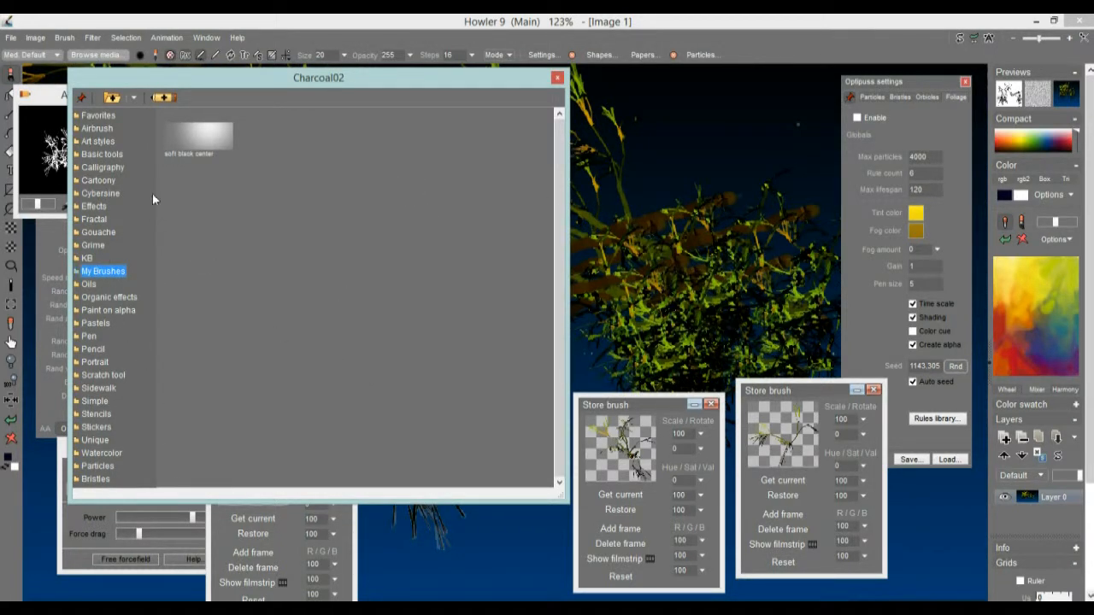
click(162, 98)
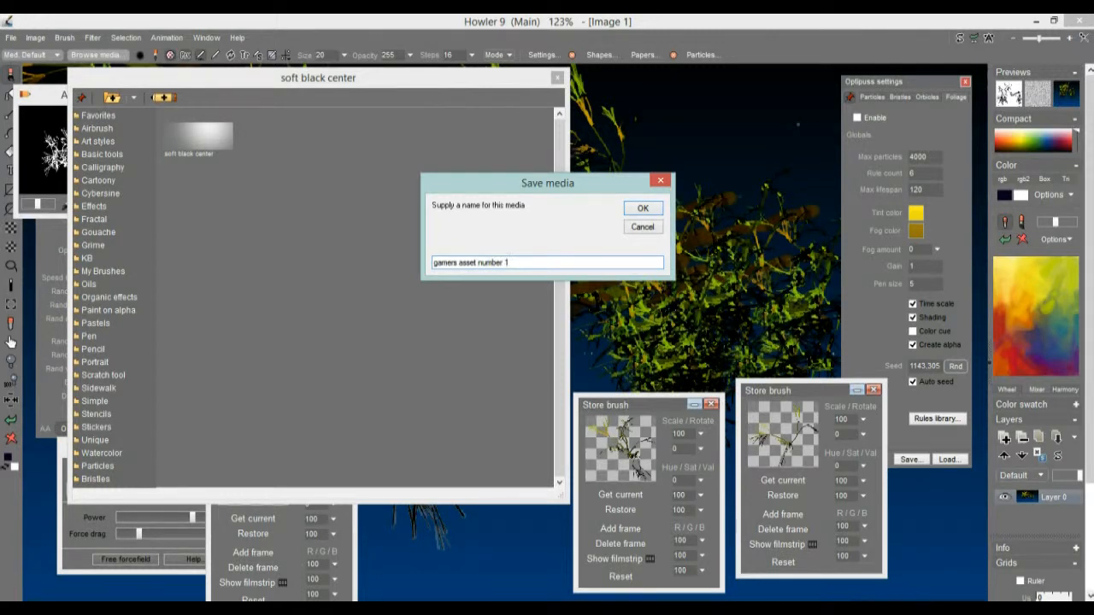
key(Return)
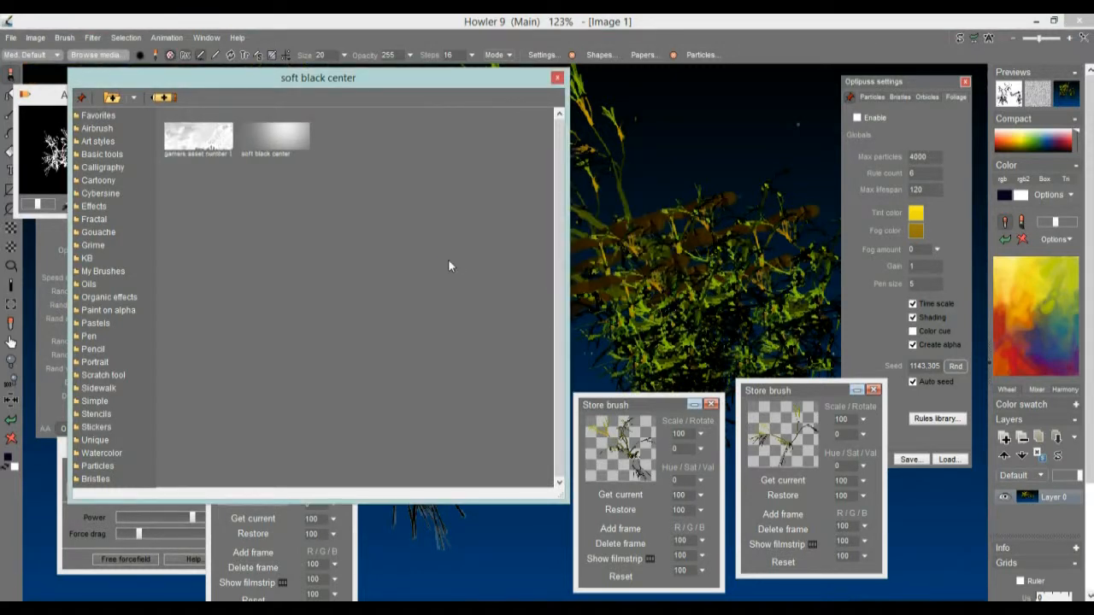
double_click(175, 140)
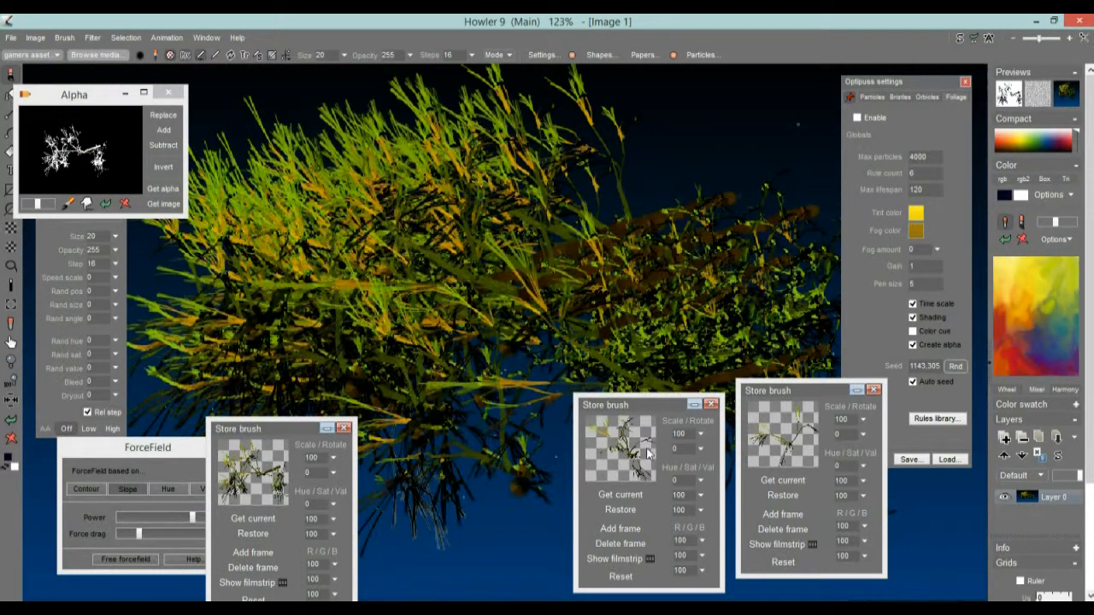
Paint a stroke with the stored bush brush over the foliage, then apply premultiply correction to it with a White background color
click(630, 448)
mouse_move(391, 346)
mouse_down()
mouse_move(419, 322)
mouse_move(386, 279)
mouse_up()
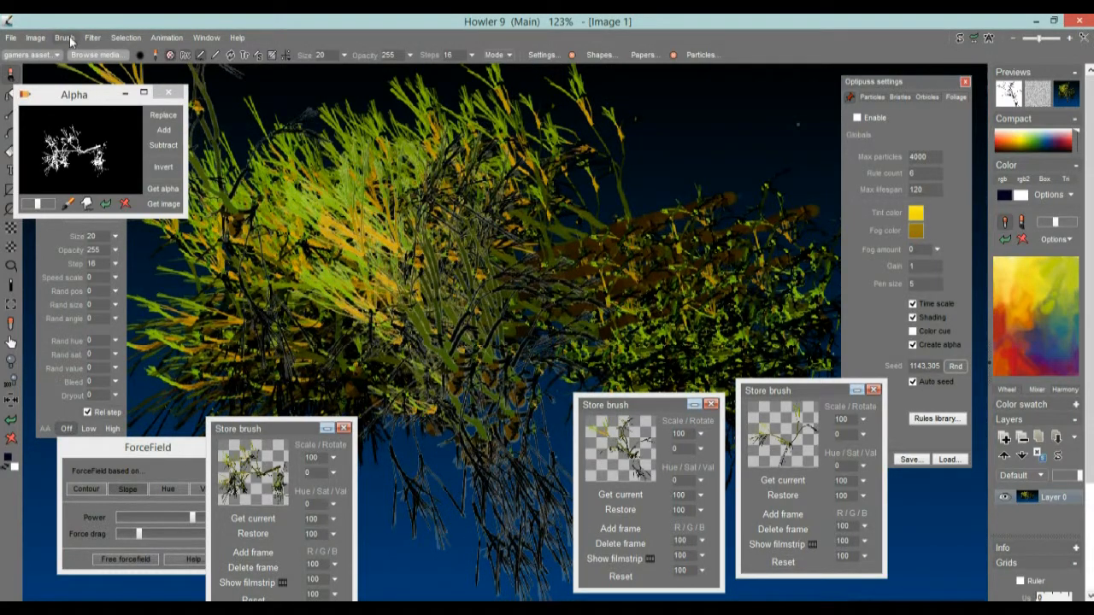
click(65, 38)
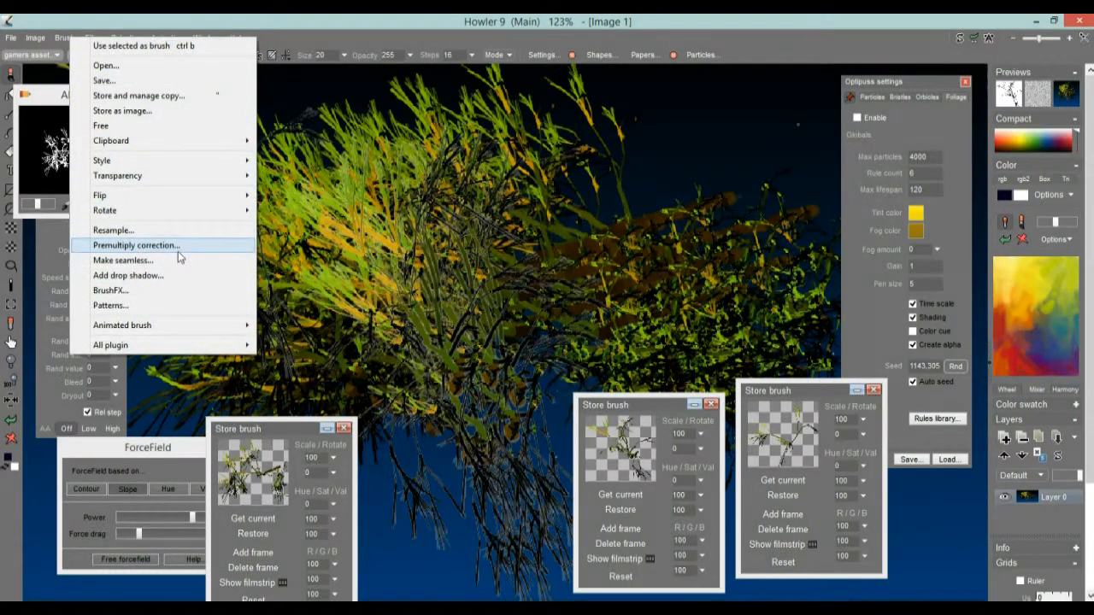
click(135, 246)
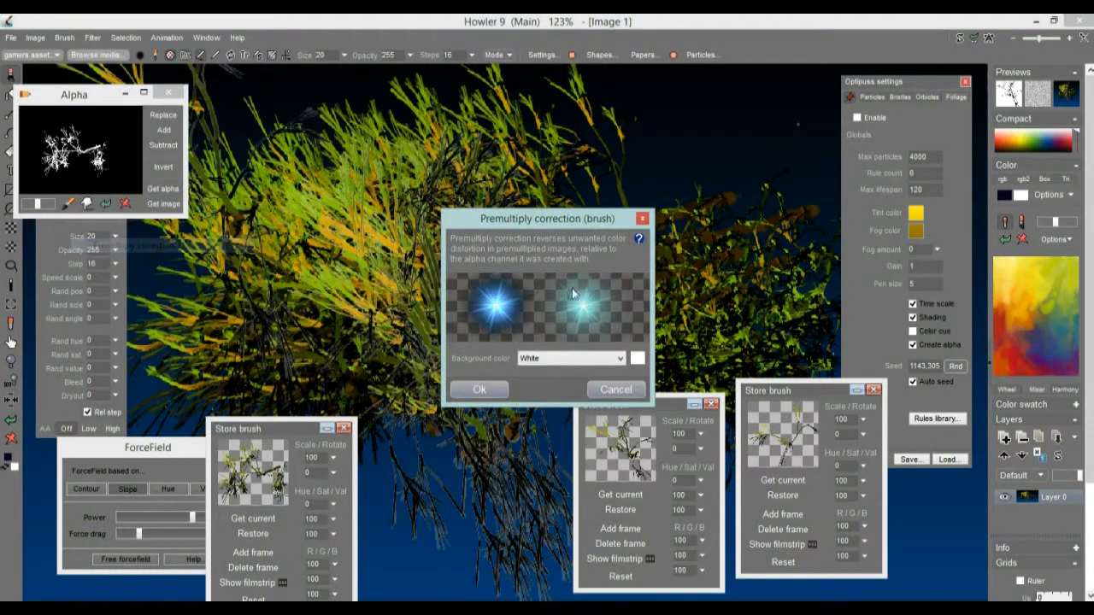
click(485, 390)
Paint test strokes with the corrected bush brush, remove them, and stamp single bushes onto the starry sky
drag(466, 337, 446, 343)
mouse_move(707, 235)
mouse_down()
mouse_move(538, 235)
mouse_move(381, 299)
mouse_up()
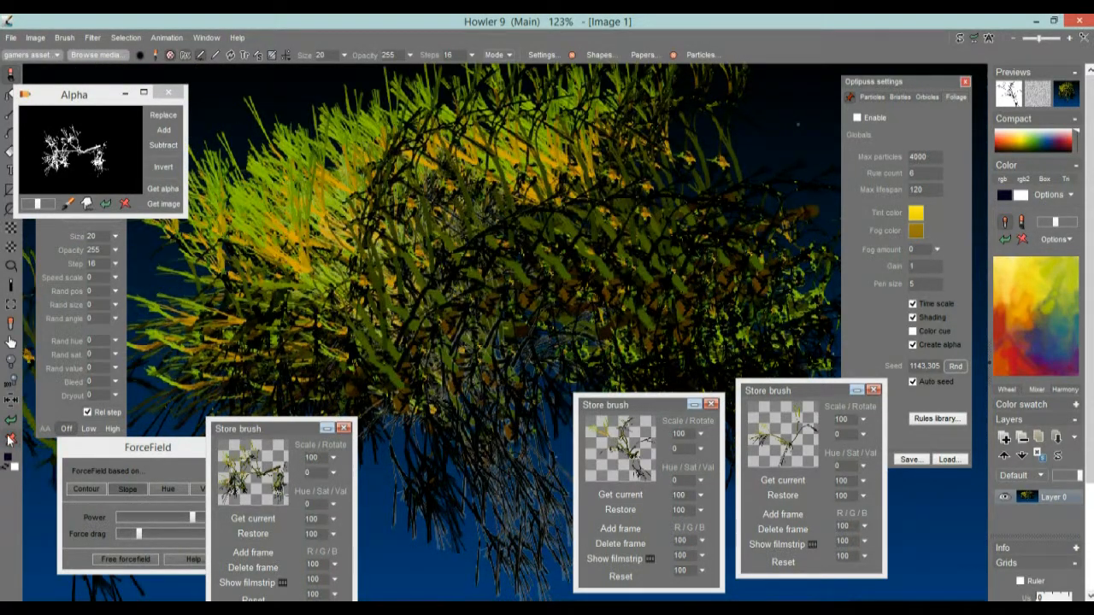
click(10, 438)
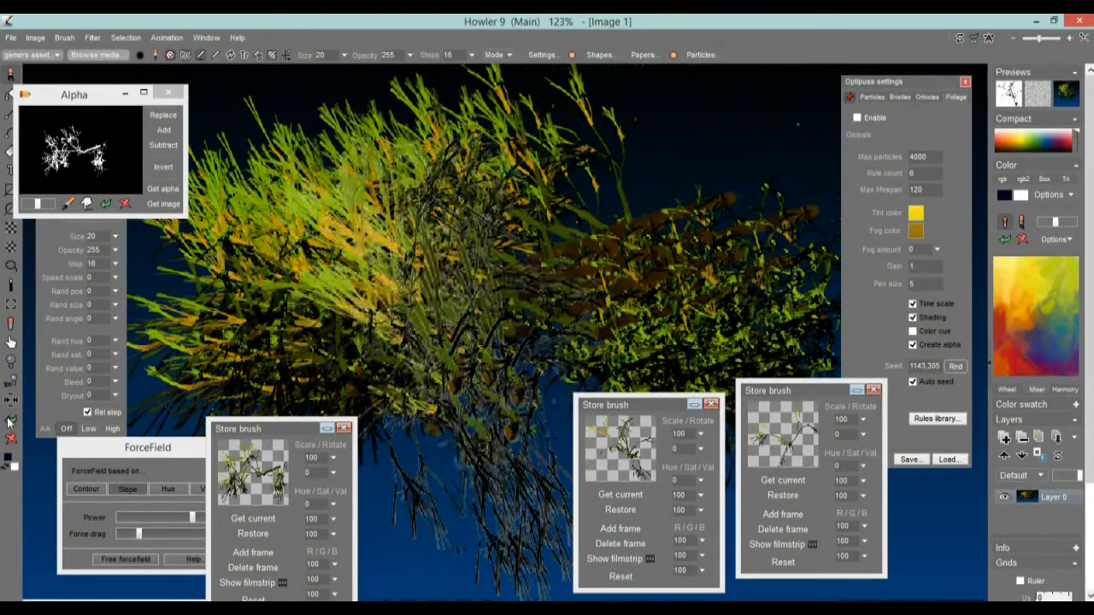
click(412, 298)
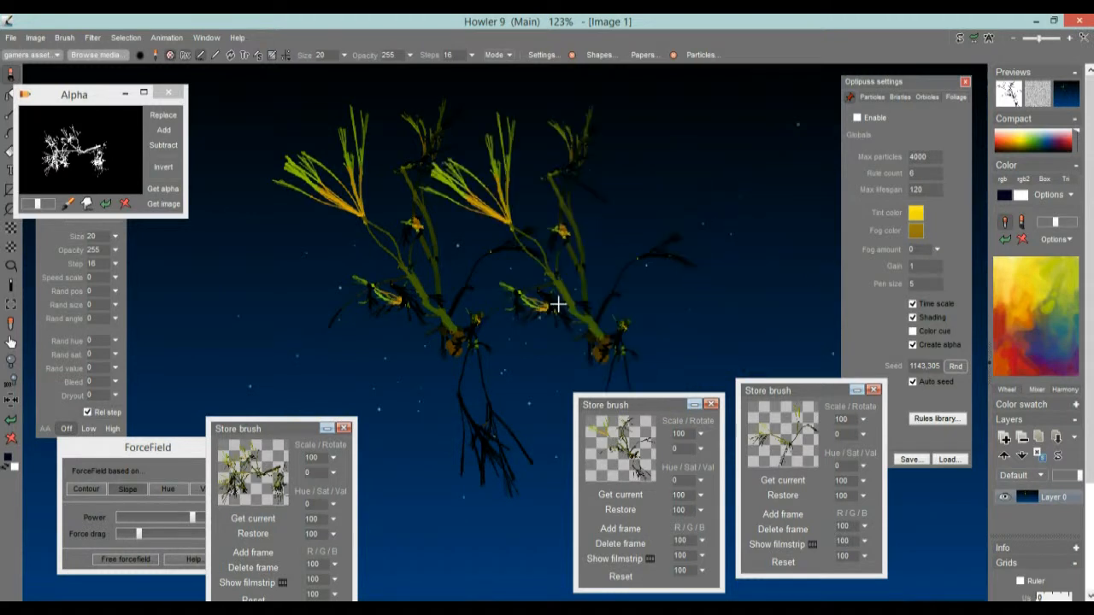
click(65, 39)
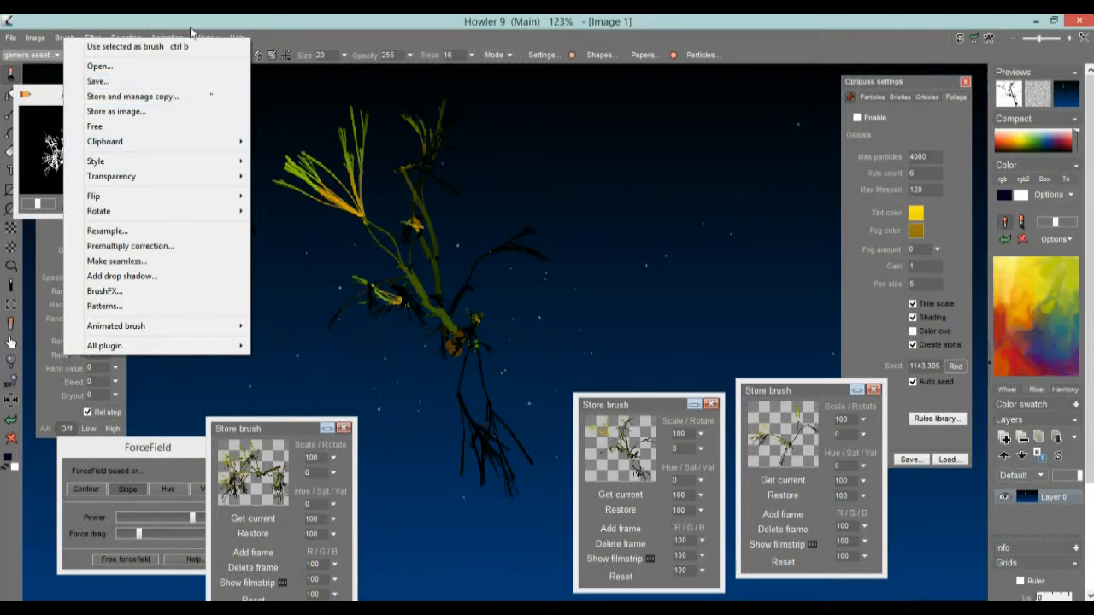
click(490, 212)
mouse_move(489, 212)
mouse_down()
mouse_move(464, 282)
mouse_move(355, 316)
mouse_up()
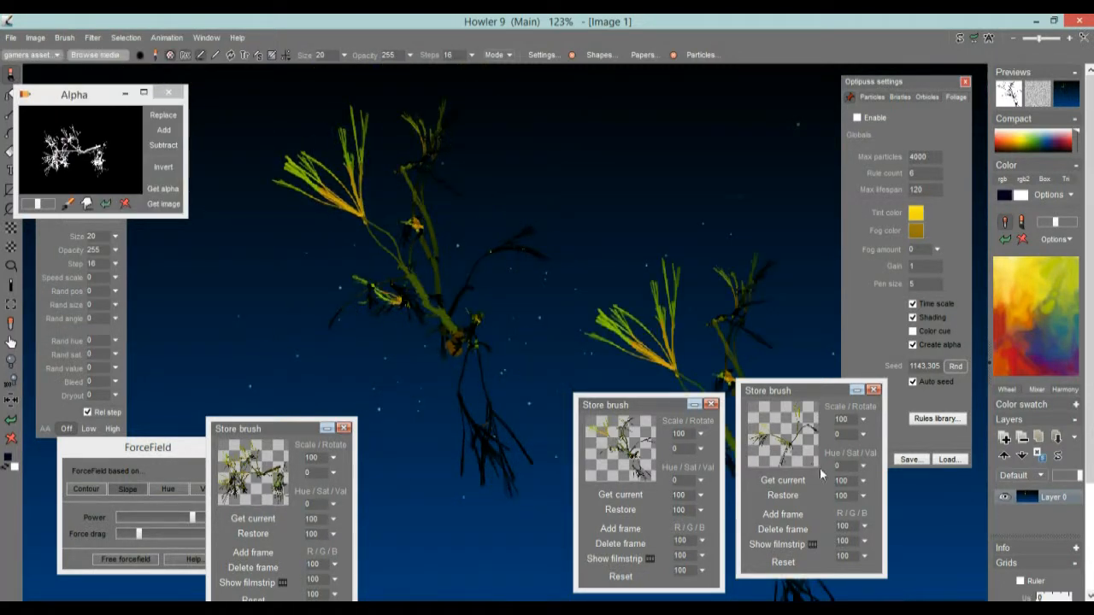
Pick the stored branching plant brush, clear the canvas to dark navy, and stamp plants on it to inspect their edge pixels up close
click(790, 440)
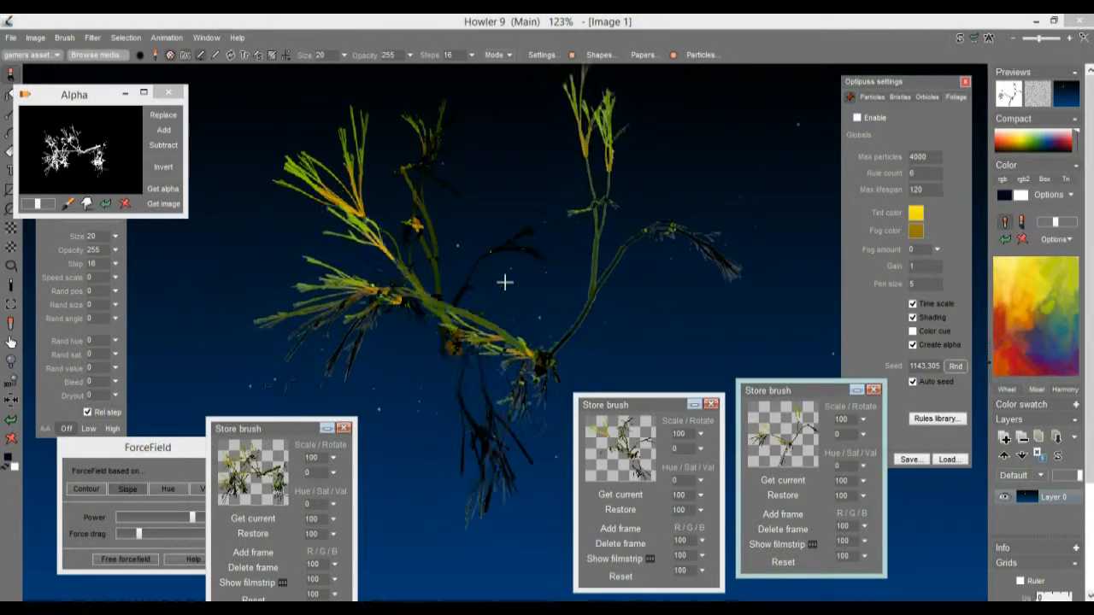
click(12, 438)
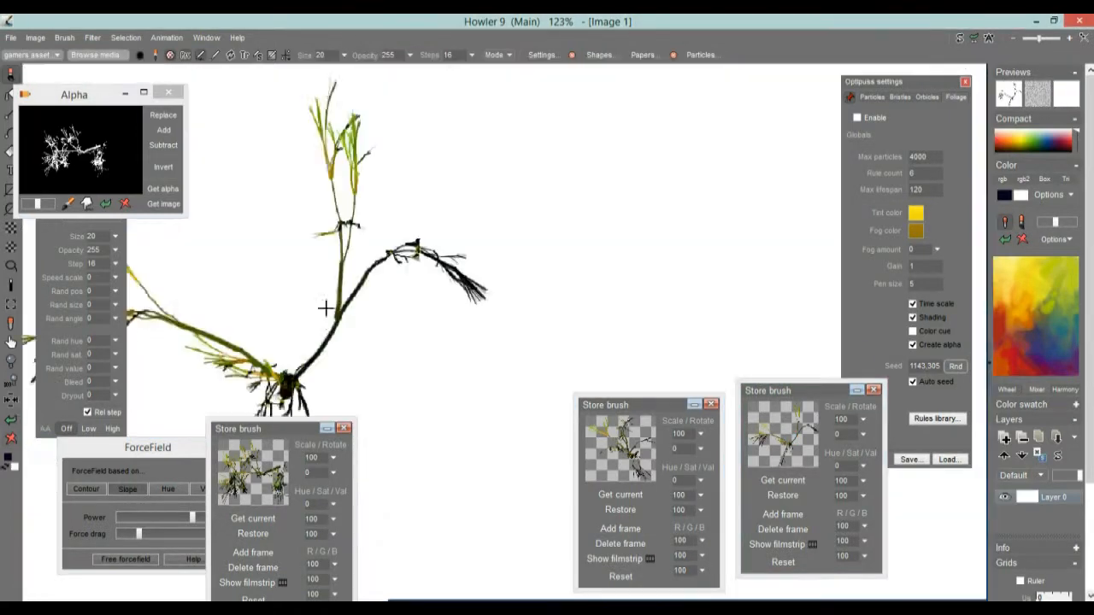
click(11, 440)
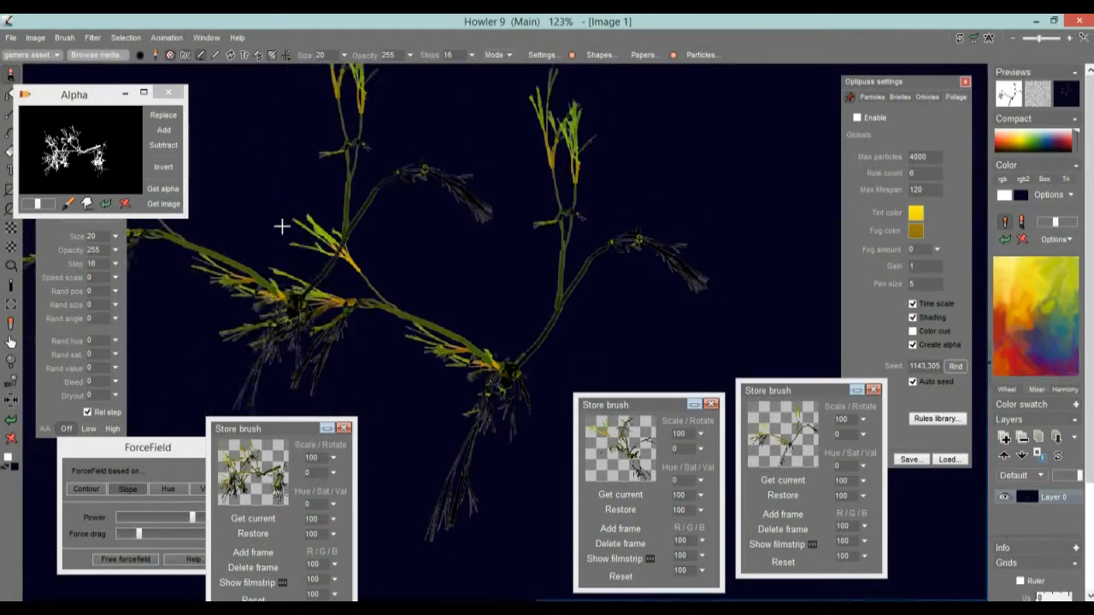
scroll(366, 251, up, 10)
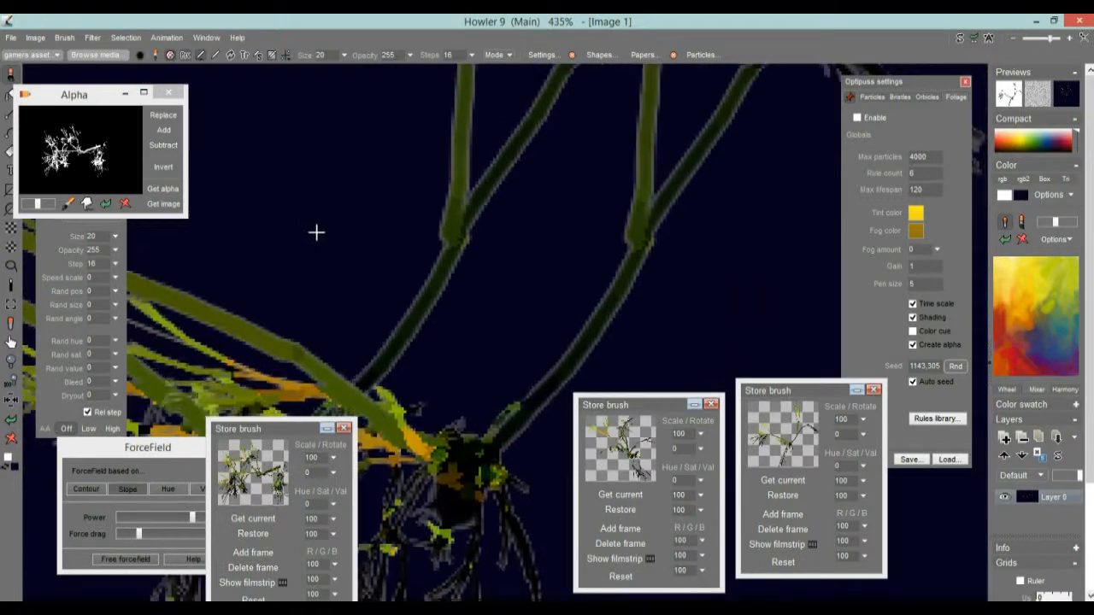
scroll(476, 244, down, 10)
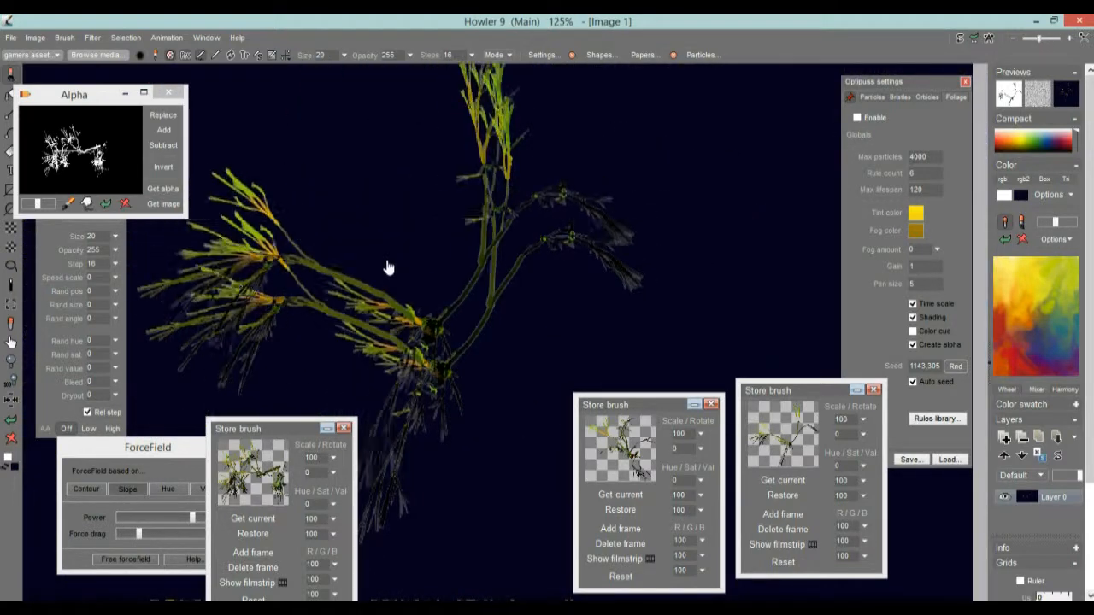
scroll(480, 283, down, 3)
scroll(486, 287, up, 2)
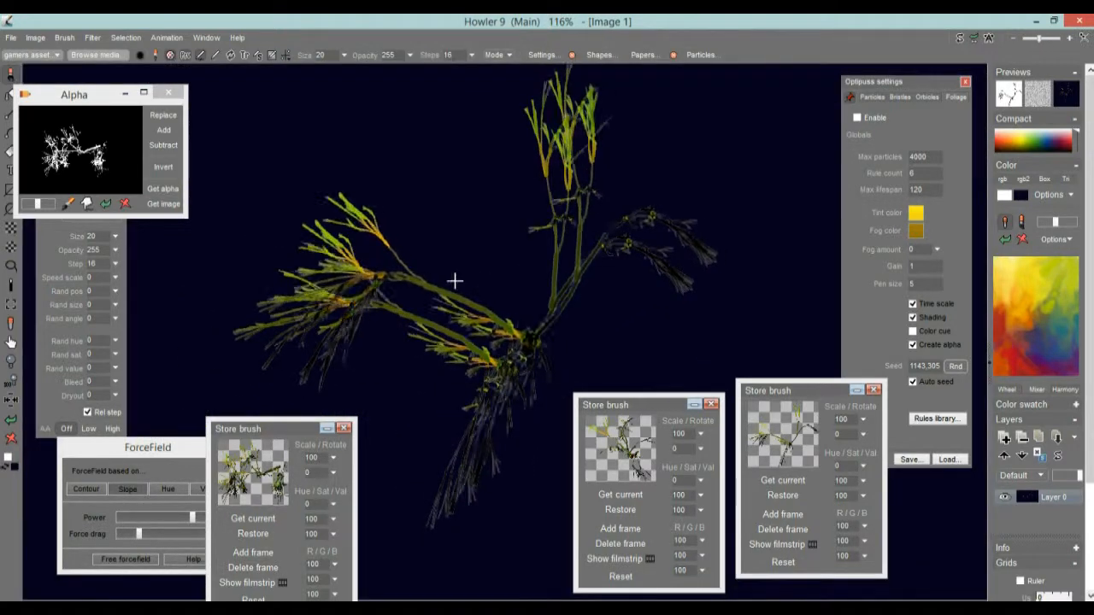
Try growing the branching plant brush's transparency key and painting strokes with it, then clear the canvas to dark navy
click(92, 38)
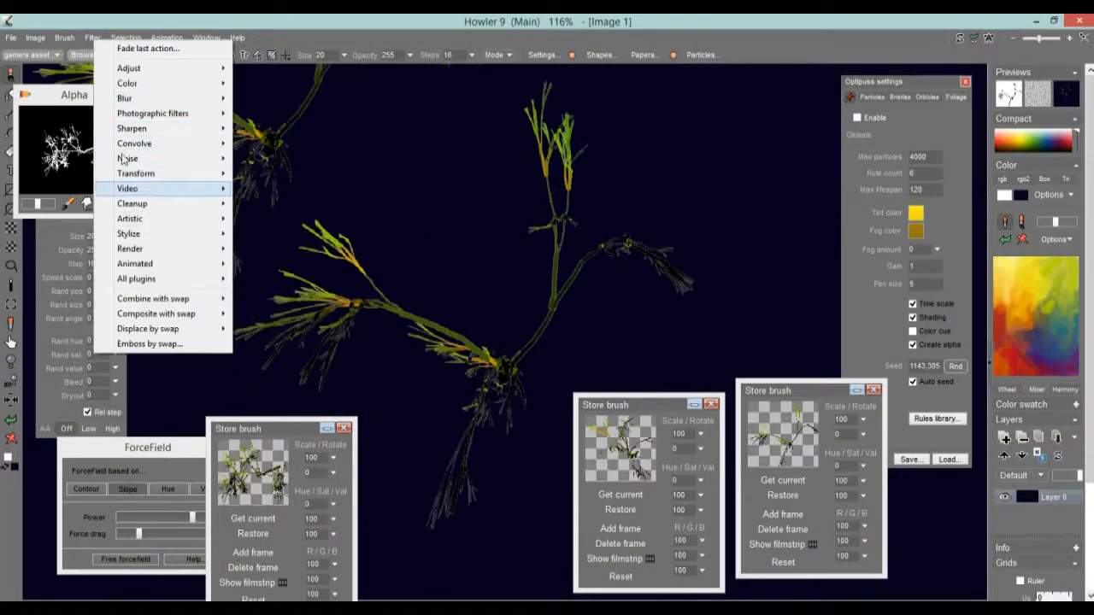
click(69, 41)
click(67, 38)
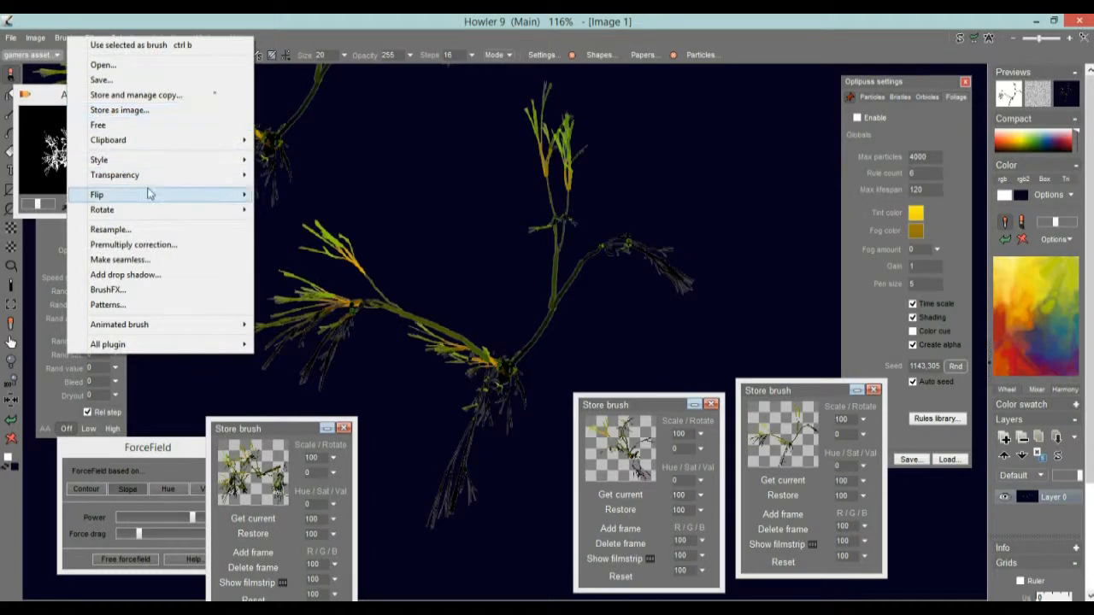
mouse_move(150, 176)
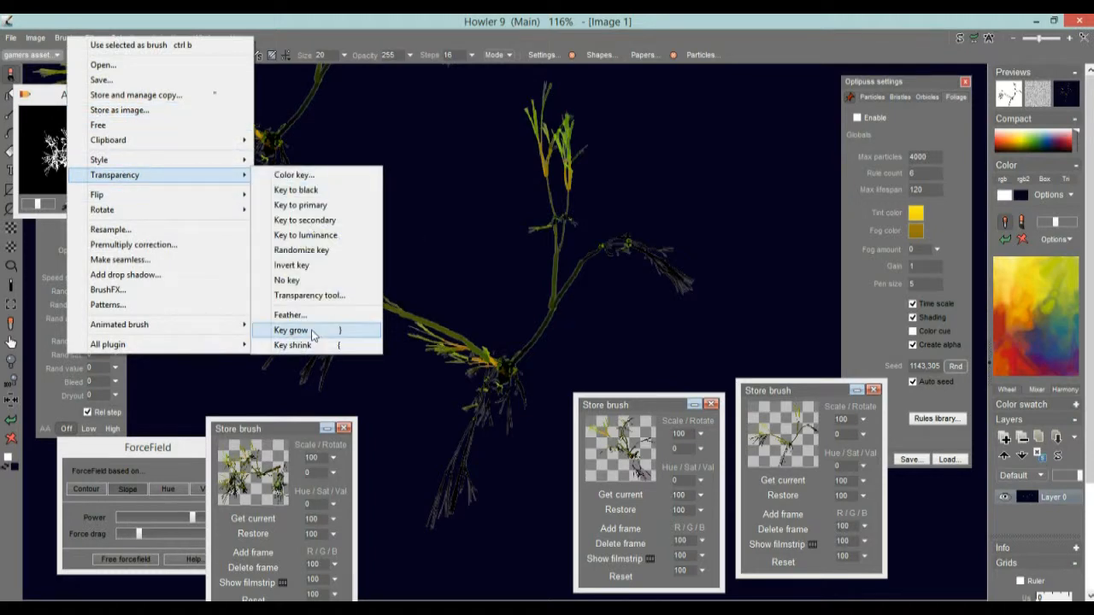
click(359, 336)
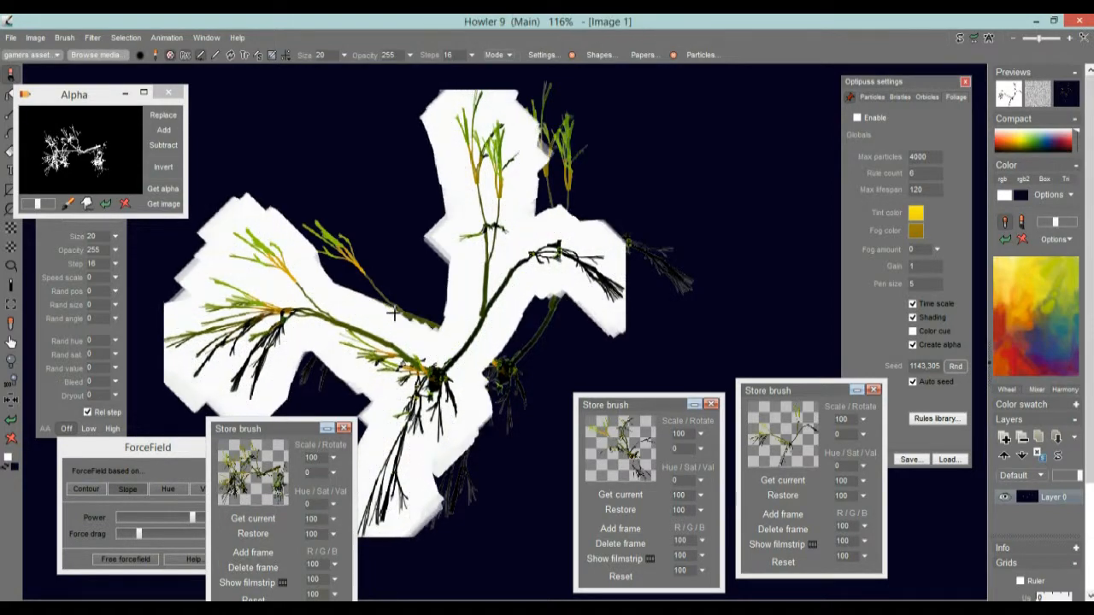
drag(296, 285, 511, 386)
drag(502, 347, 435, 316)
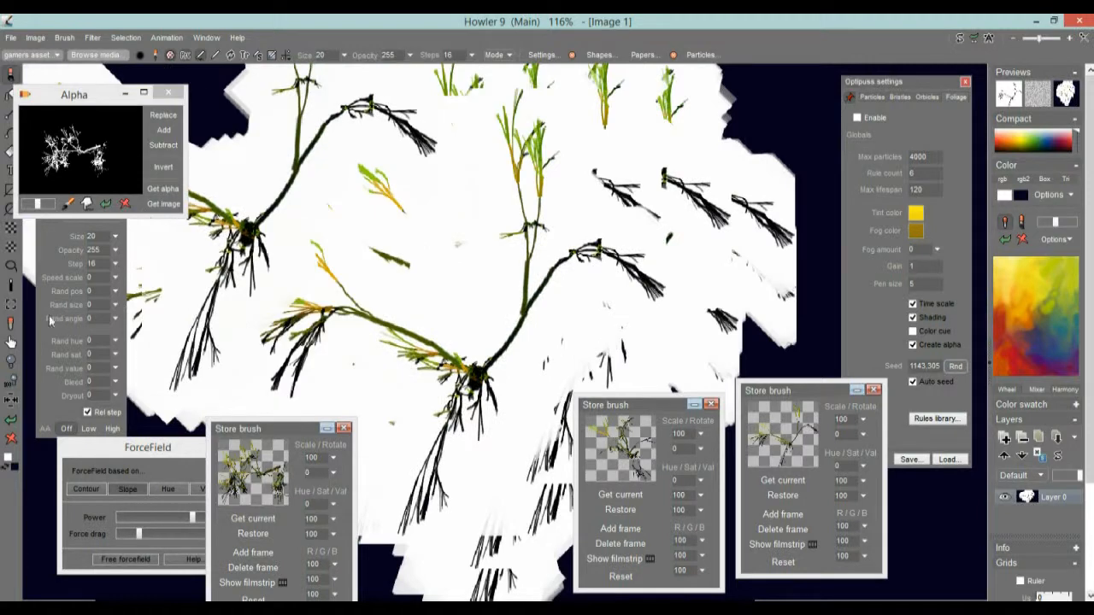
click(12, 437)
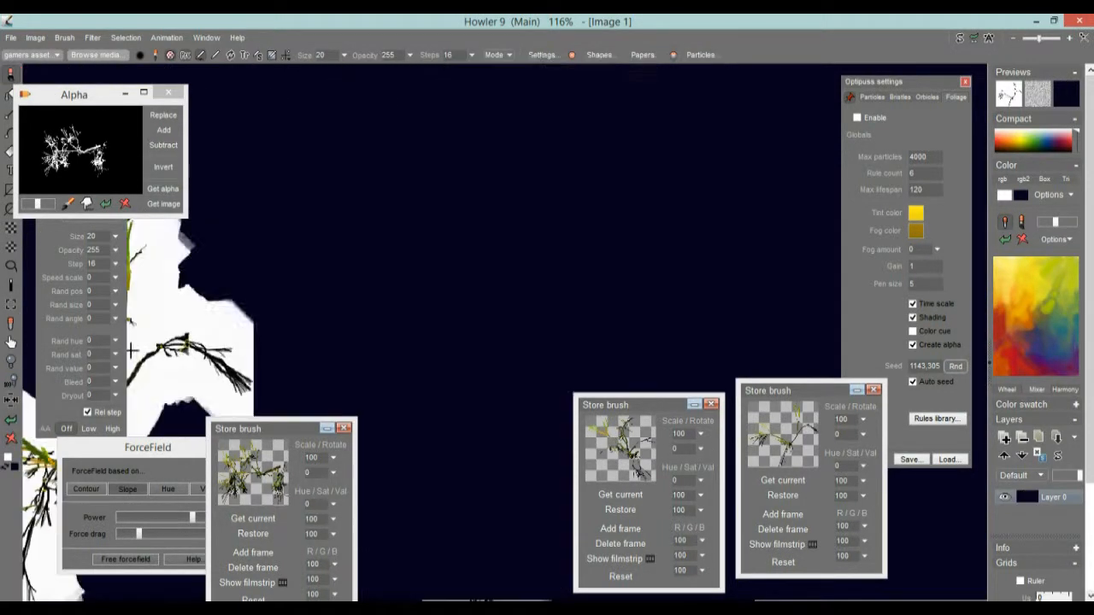
Stamp the stored bush brush on the dark canvas, clear it, and preview the stored combined plant brush
click(634, 453)
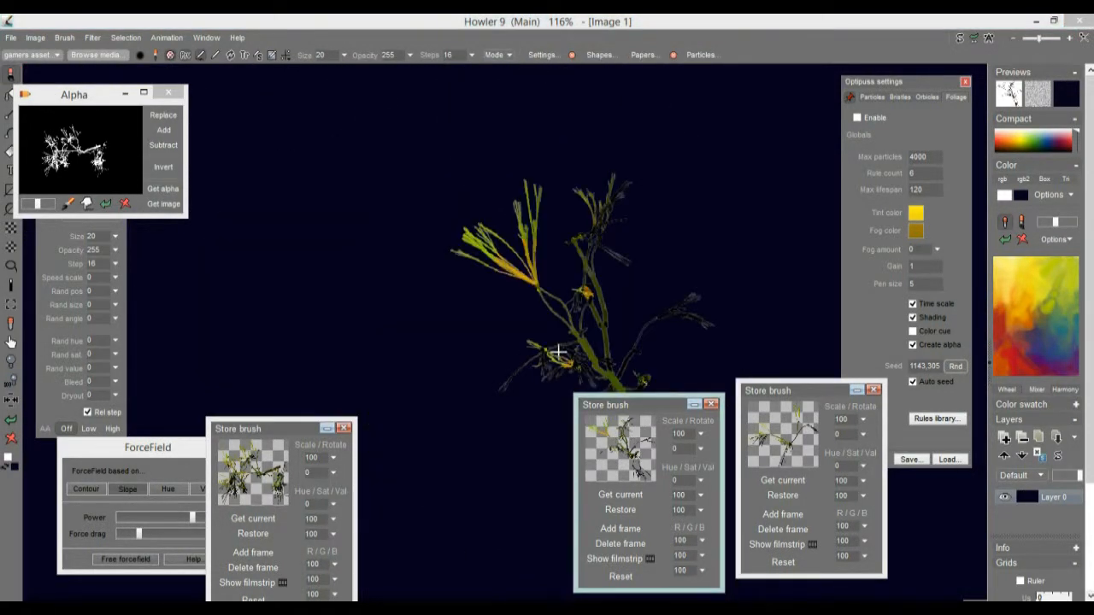
click(683, 250)
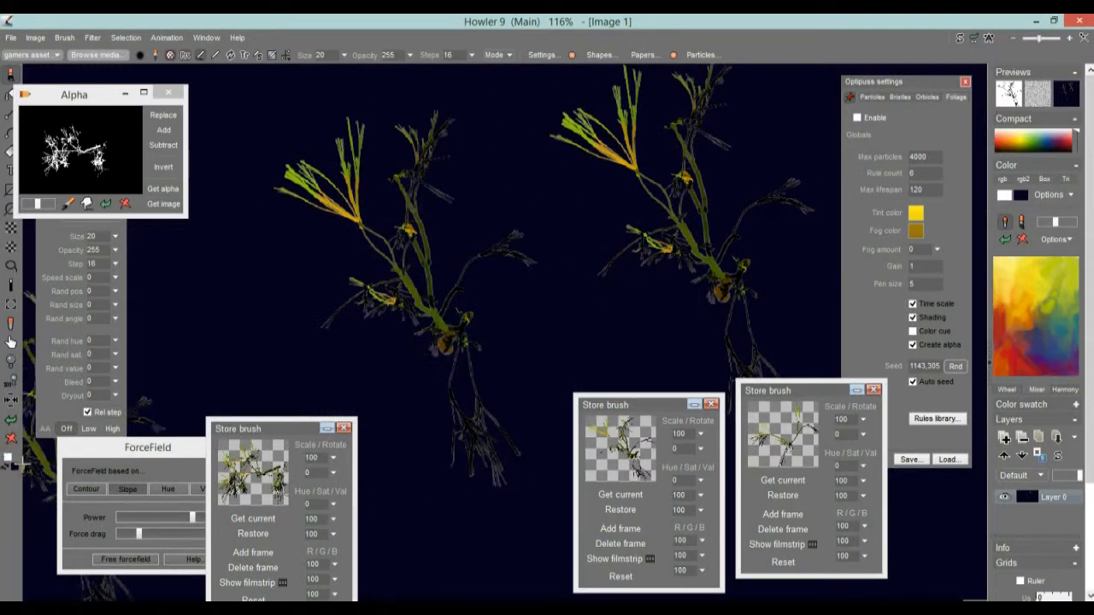
click(10, 439)
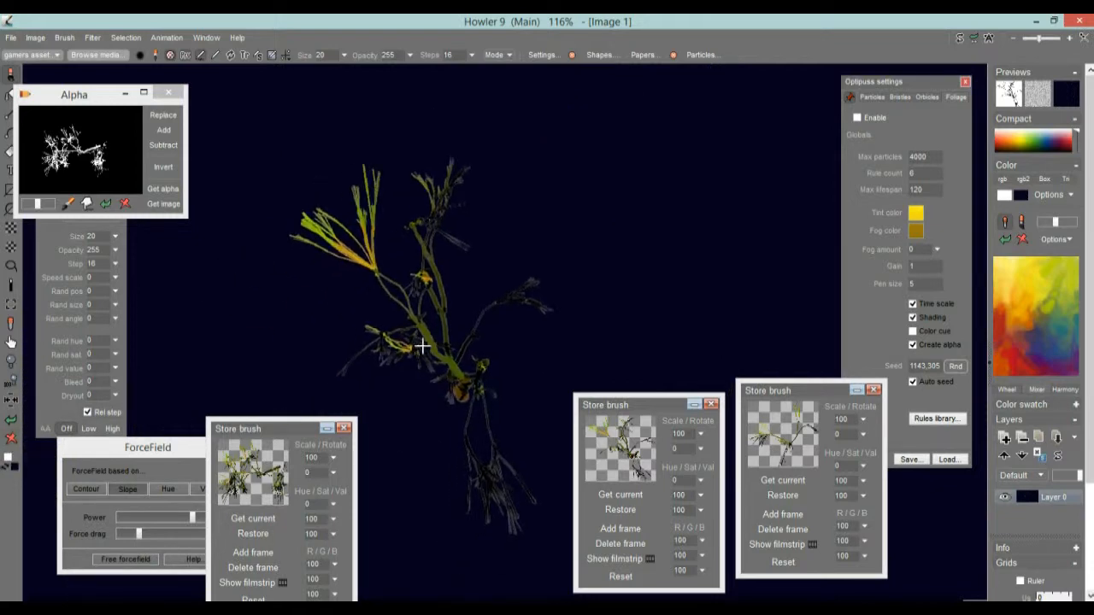
click(266, 462)
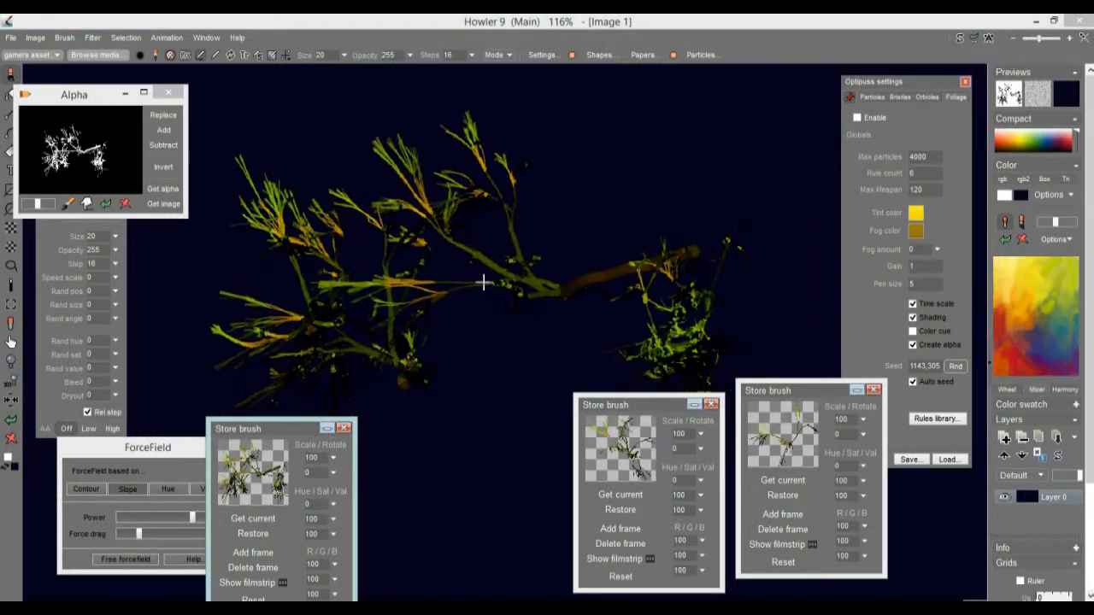
Pick the stored branching plant brush again and apply premultiply correction with a White background color
click(814, 417)
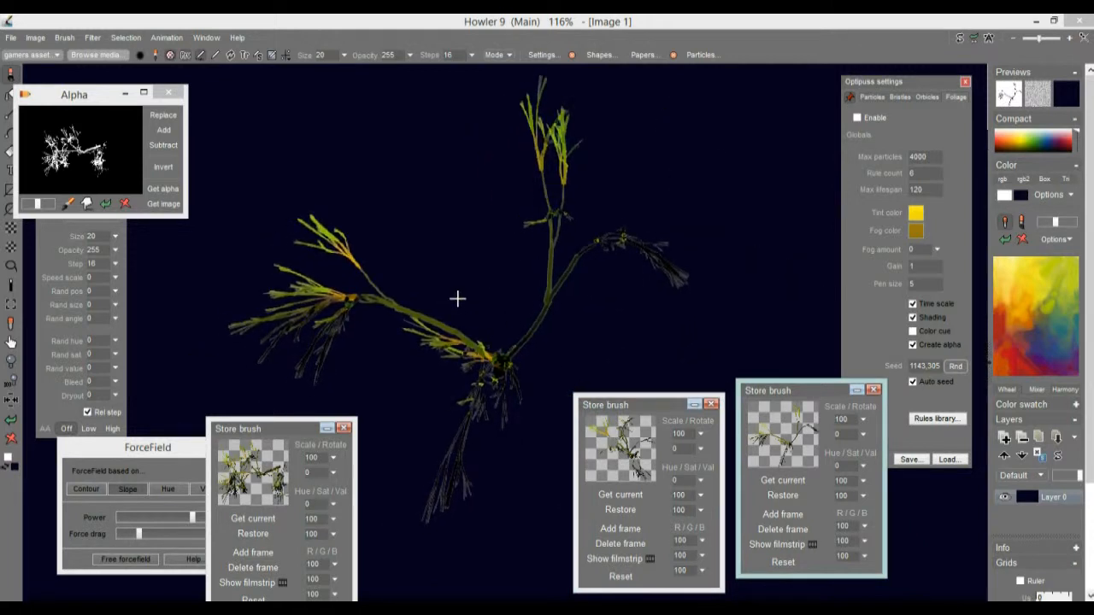
click(64, 38)
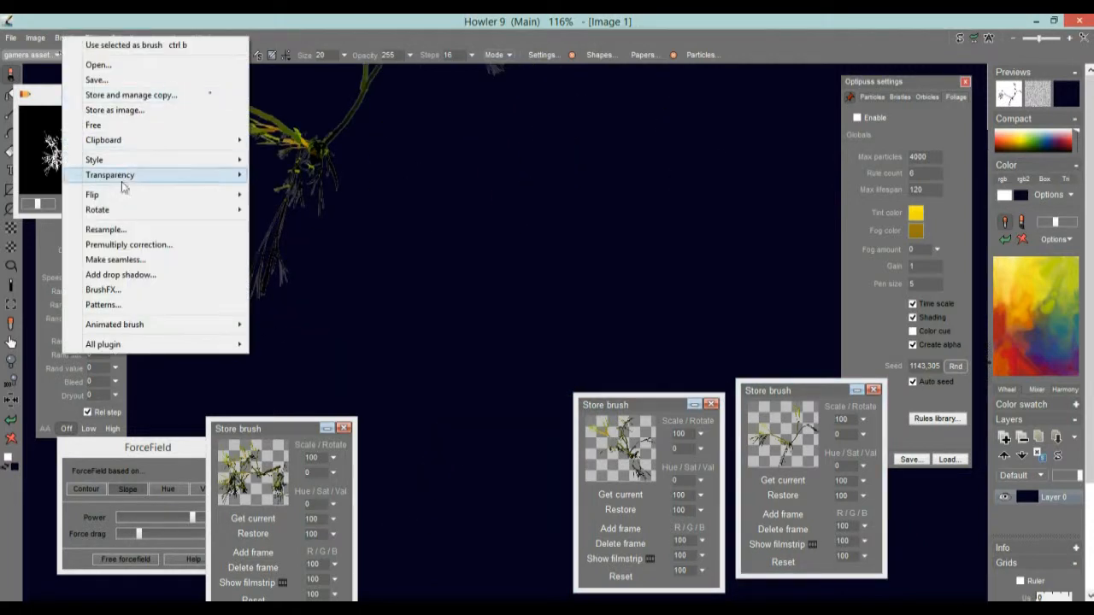
mouse_move(108, 176)
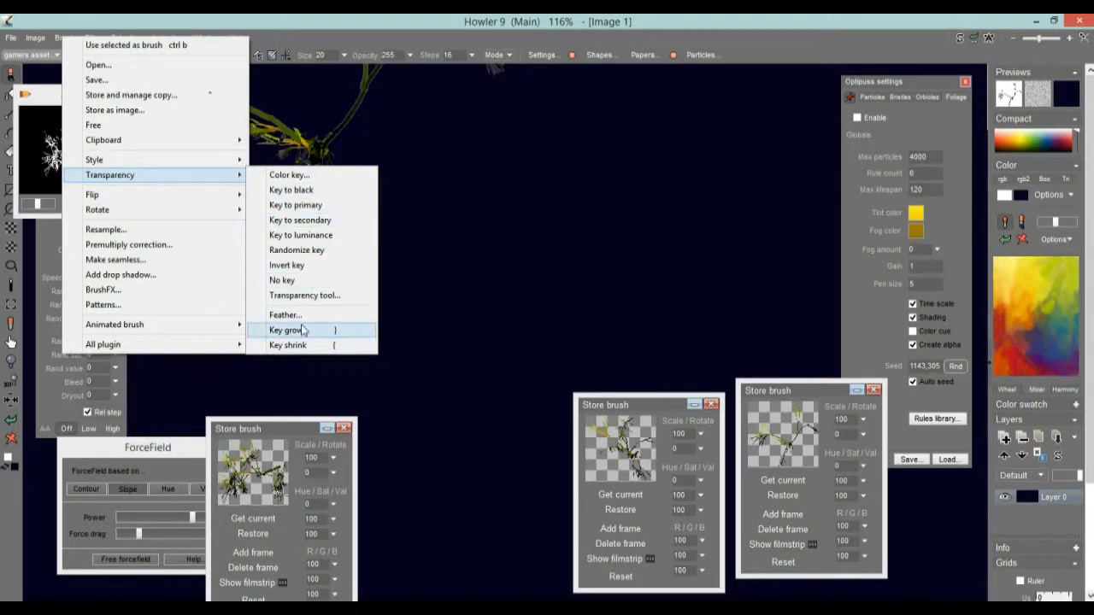
click(109, 246)
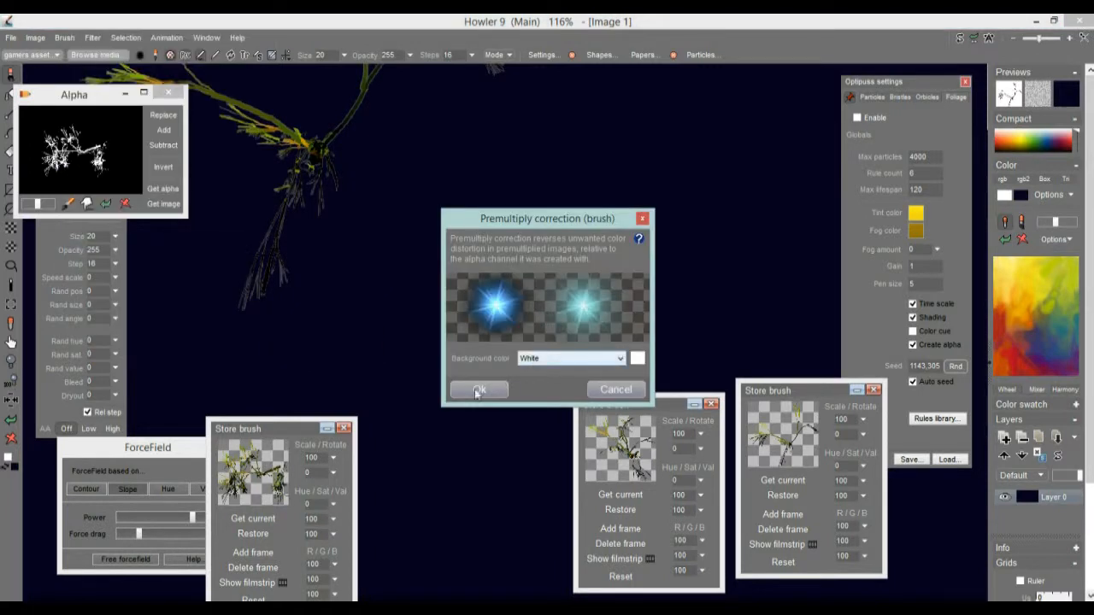
click(477, 391)
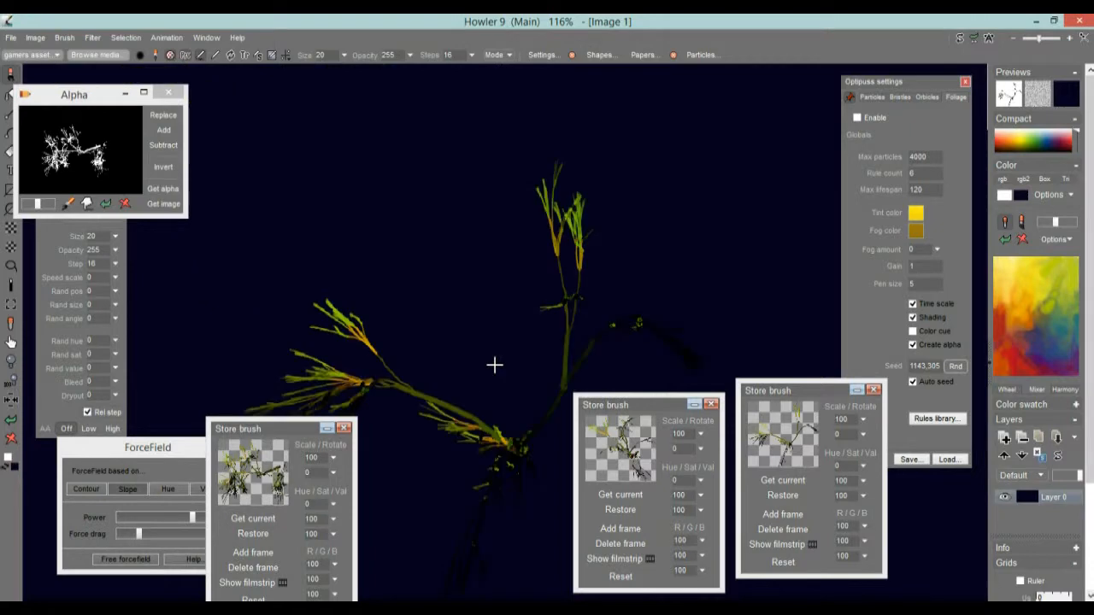
Paint a test stroke with the corrected branching plant brush on the dark canvas, then clear the canvas
mouse_move(495, 364)
mouse_down()
mouse_move(400, 289)
mouse_move(436, 312)
mouse_move(445, 346)
mouse_move(441, 313)
mouse_up()
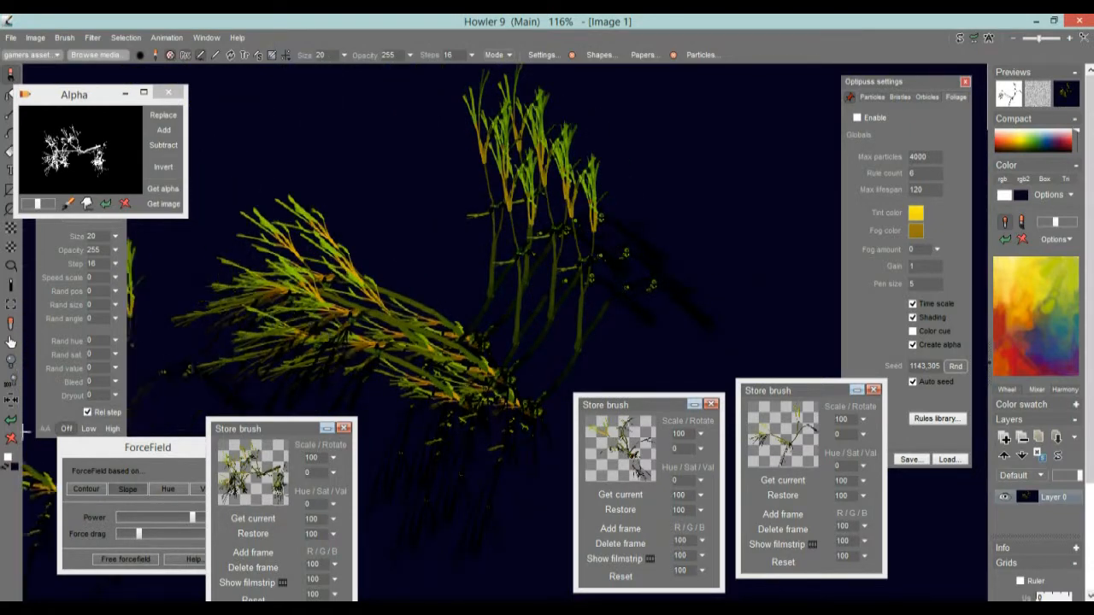
click(13, 440)
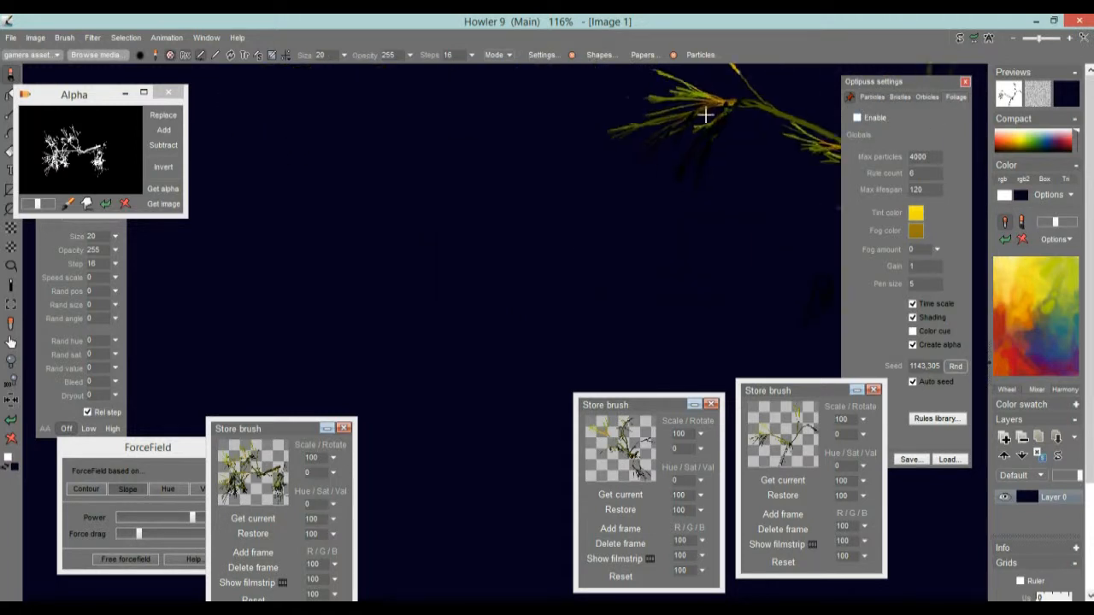
Turn on tablet Angle control and Allow transforms for the custom plant brush, test it with a stroke, and clear the canvas
mouse_move(59, 99)
mouse_down()
mouse_move(365, 315)
mouse_move(501, 467)
mouse_up()
drag(85, 117, 753, 100)
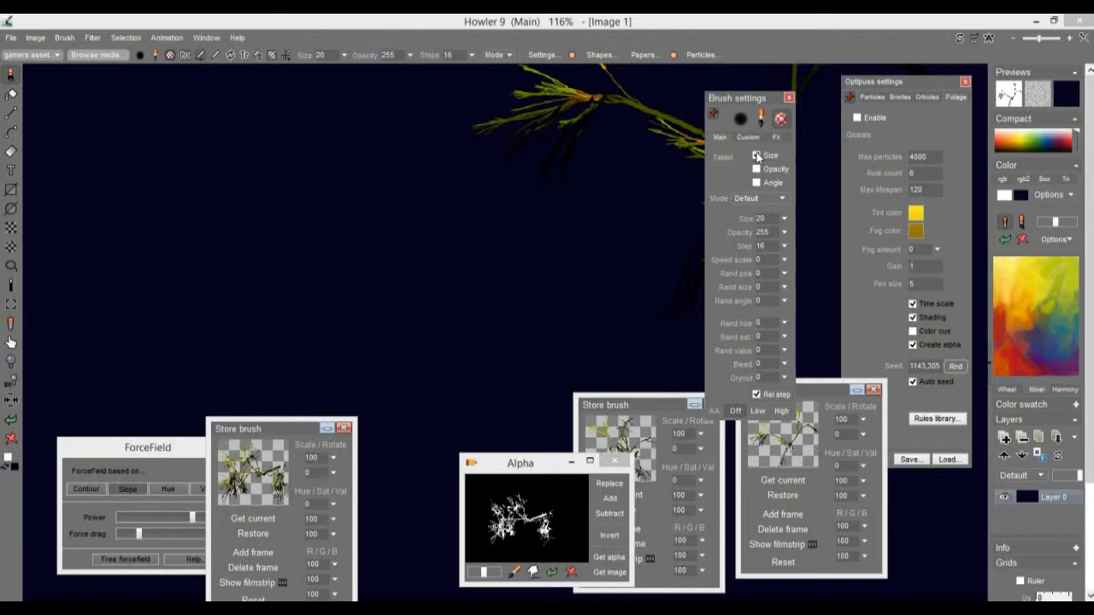
click(756, 183)
click(746, 137)
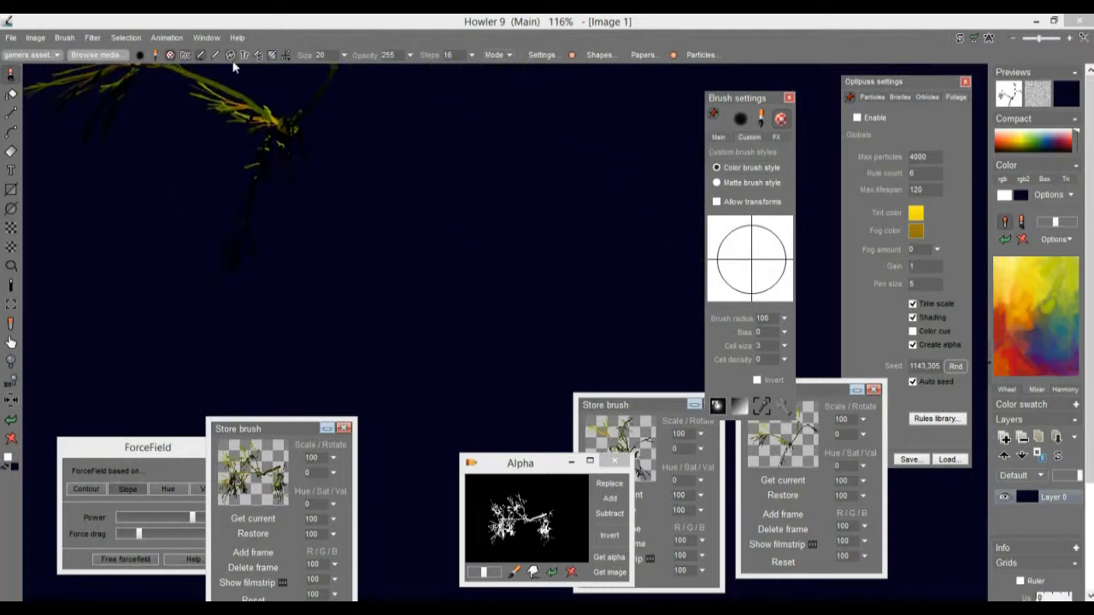
click(717, 202)
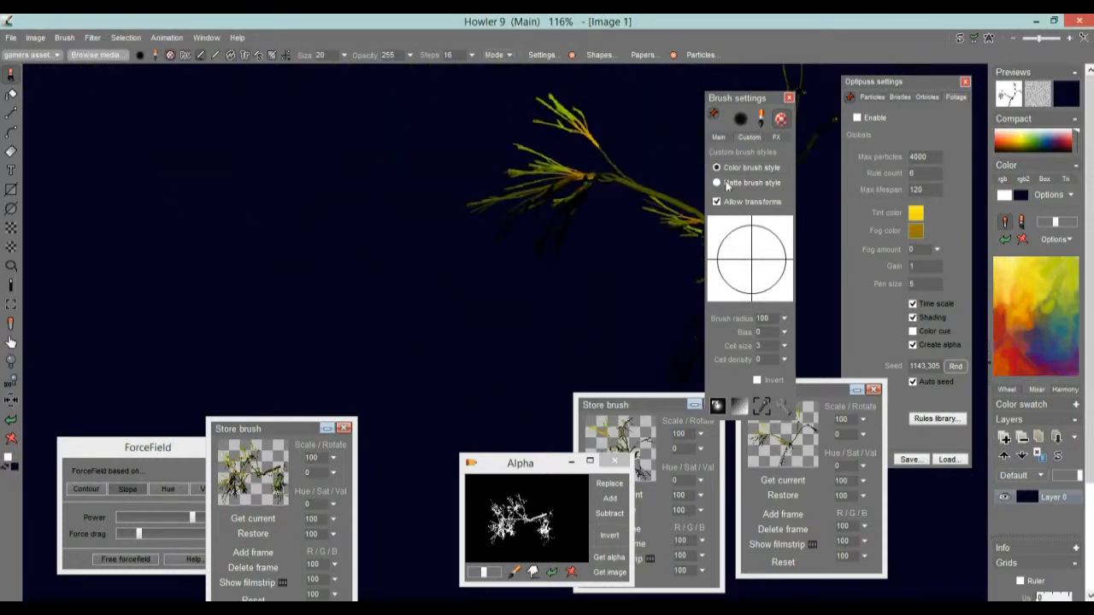
mouse_move(736, 97)
mouse_down()
mouse_move(246, 77)
mouse_move(263, 80)
mouse_up()
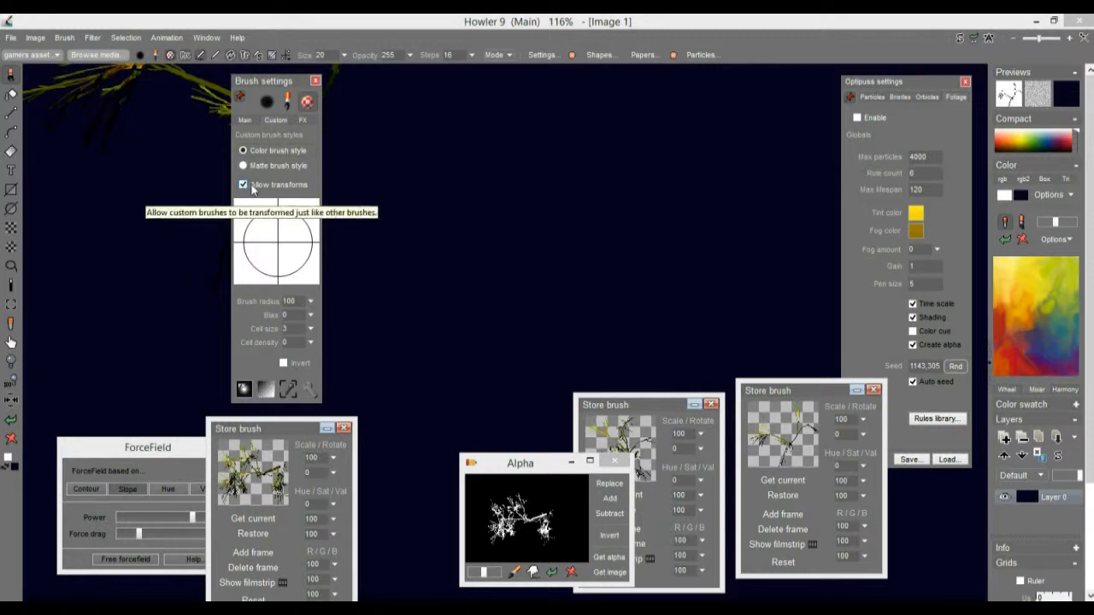
mouse_move(470, 169)
mouse_down()
mouse_move(415, 195)
mouse_move(431, 235)
mouse_move(493, 227)
mouse_move(505, 177)
mouse_move(565, 217)
mouse_move(528, 286)
mouse_move(647, 301)
mouse_move(710, 237)
mouse_move(790, 238)
mouse_move(735, 112)
mouse_move(668, 143)
mouse_move(528, 100)
mouse_move(357, 252)
mouse_move(554, 356)
mouse_move(250, 265)
mouse_move(102, 173)
mouse_move(116, 191)
mouse_move(97, 246)
mouse_move(120, 211)
mouse_move(158, 211)
mouse_move(128, 263)
mouse_move(515, 226)
mouse_move(441, 242)
mouse_move(470, 292)
mouse_move(526, 248)
mouse_move(490, 239)
mouse_move(576, 200)
mouse_move(593, 268)
mouse_move(267, 296)
mouse_move(69, 343)
mouse_move(17, 437)
mouse_up()
click(15, 437)
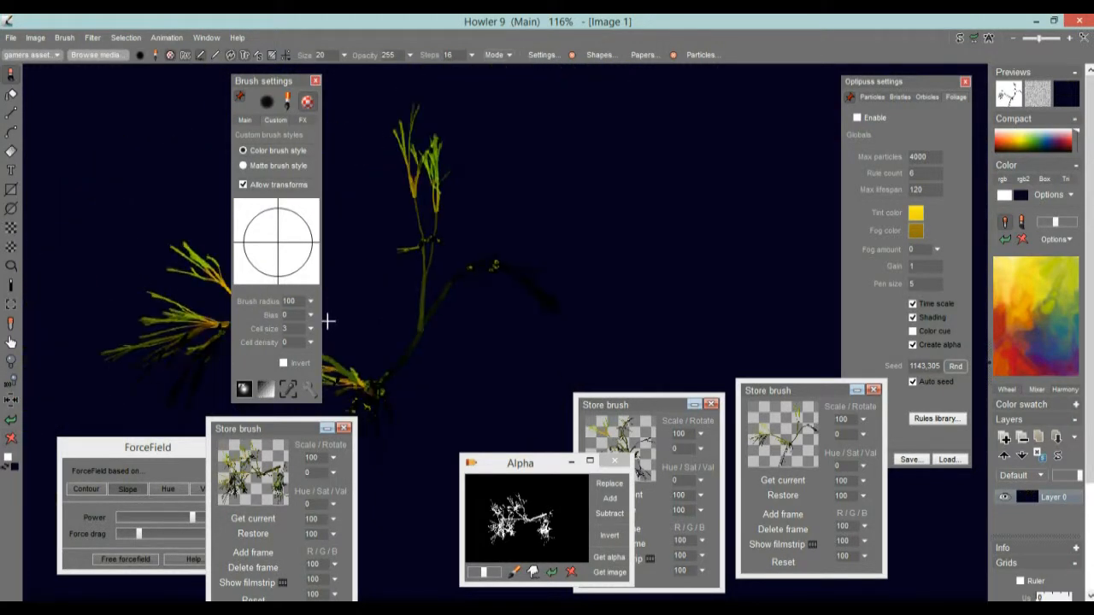
Set the brush size to 100 and paint a dense cluster of rotating plants in the middle of the canvas
click(246, 120)
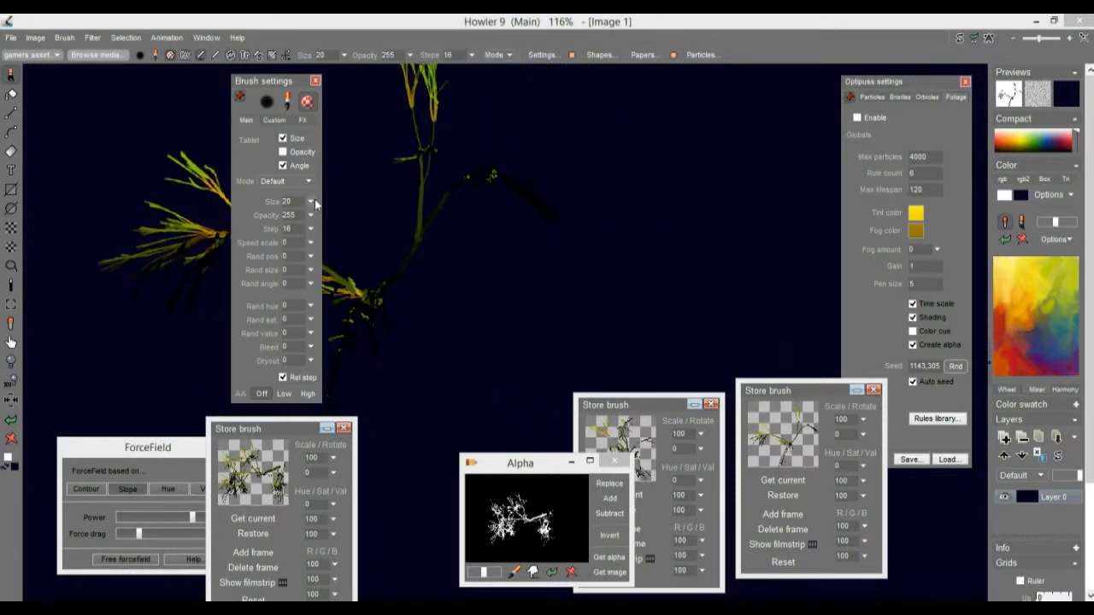
drag(296, 216, 315, 217)
mouse_move(525, 281)
mouse_down()
mouse_move(442, 322)
mouse_move(504, 355)
mouse_move(491, 286)
mouse_move(431, 297)
mouse_move(399, 276)
mouse_move(438, 248)
mouse_move(563, 314)
mouse_move(614, 302)
mouse_move(581, 244)
mouse_move(487, 248)
mouse_move(462, 275)
mouse_move(398, 267)
mouse_up()
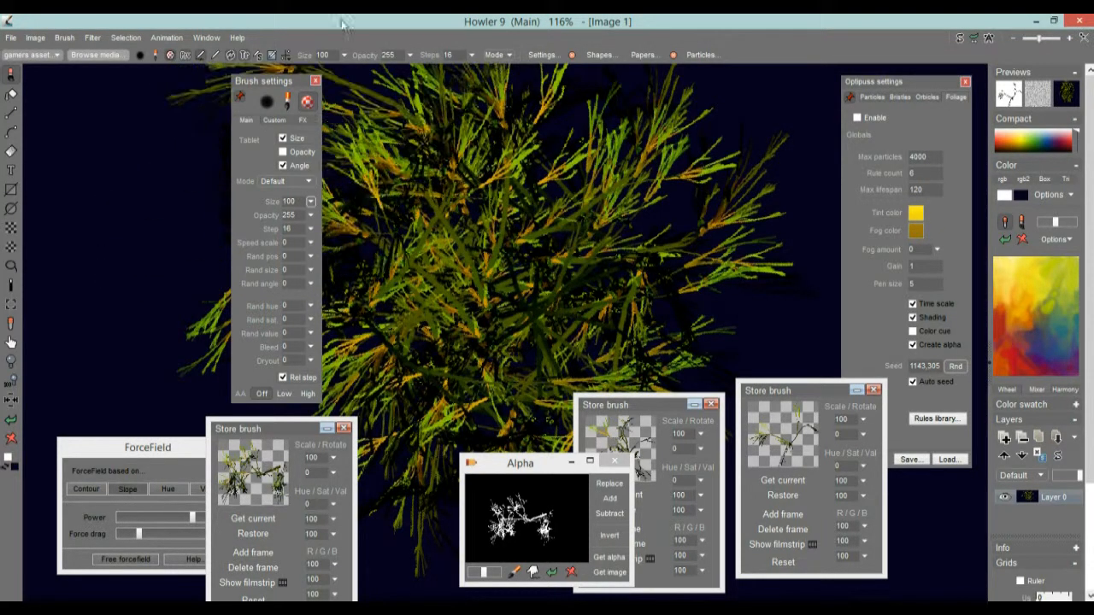
Set the brush step to 2, paint swirling foliage strokes with the tighter spacing, and clear the canvas
click(470, 55)
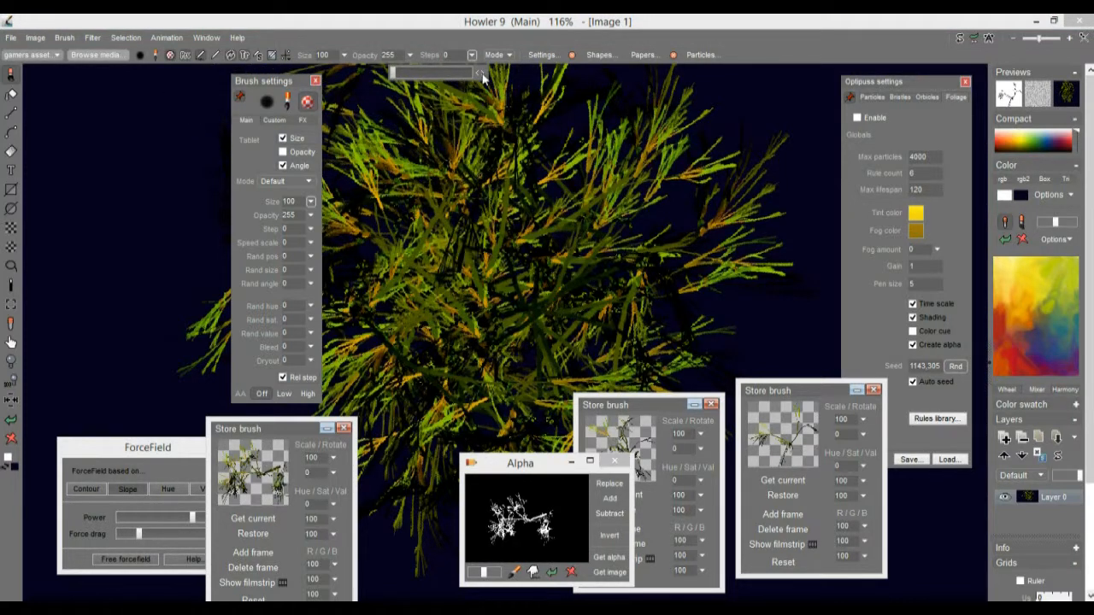
click(482, 76)
mouse_move(470, 263)
mouse_down()
mouse_move(512, 265)
mouse_move(478, 237)
mouse_move(437, 276)
mouse_up()
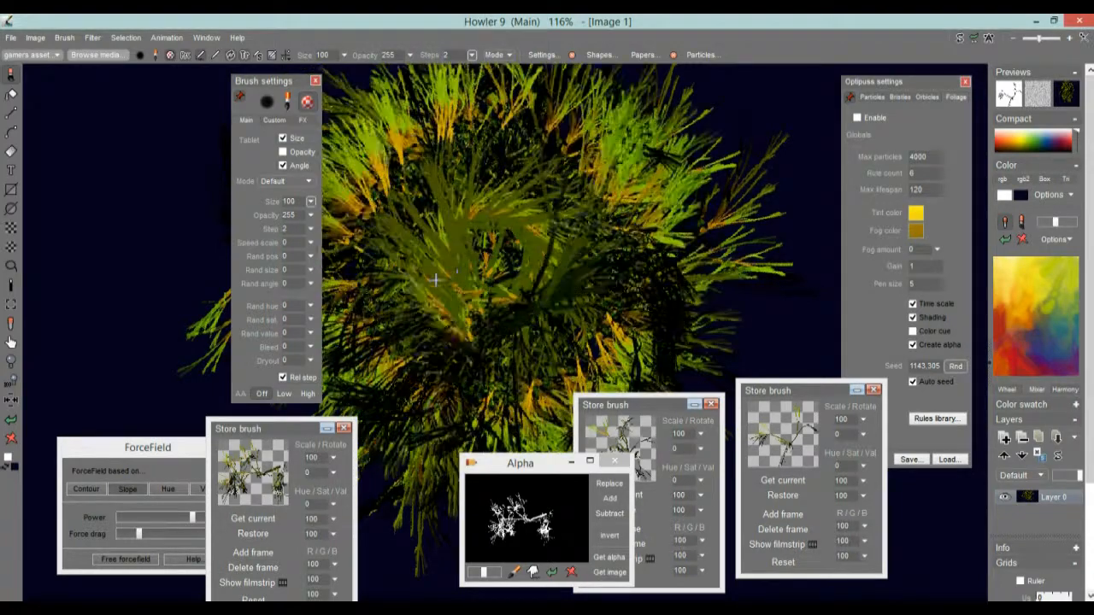
click(12, 438)
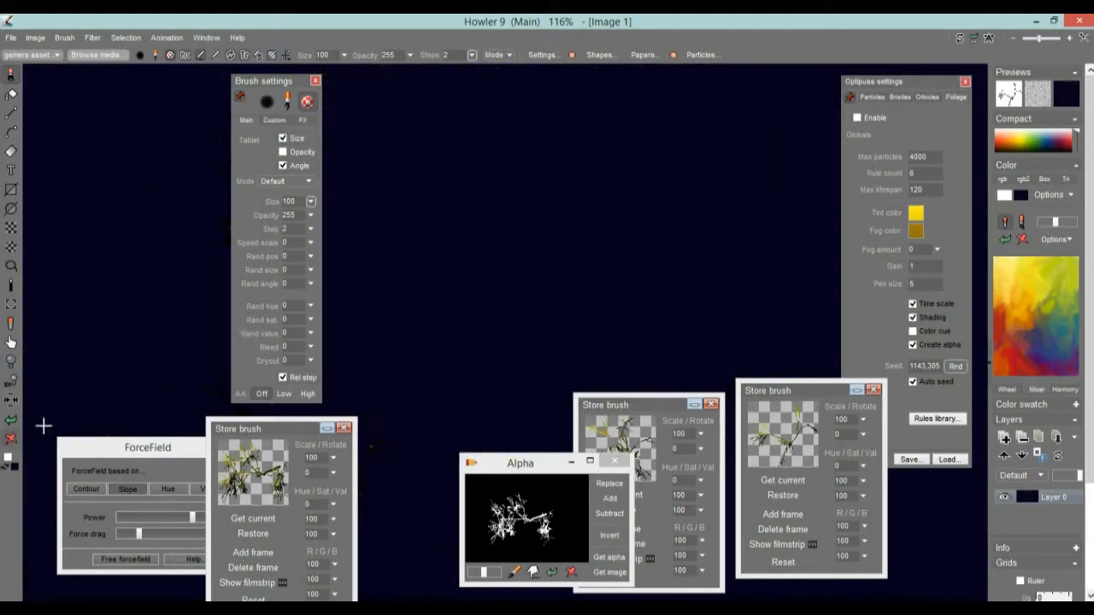
mouse_move(431, 281)
mouse_down()
mouse_move(417, 302)
mouse_move(422, 277)
mouse_move(475, 310)
mouse_move(429, 293)
mouse_move(458, 310)
mouse_move(427, 302)
mouse_move(458, 299)
mouse_up()
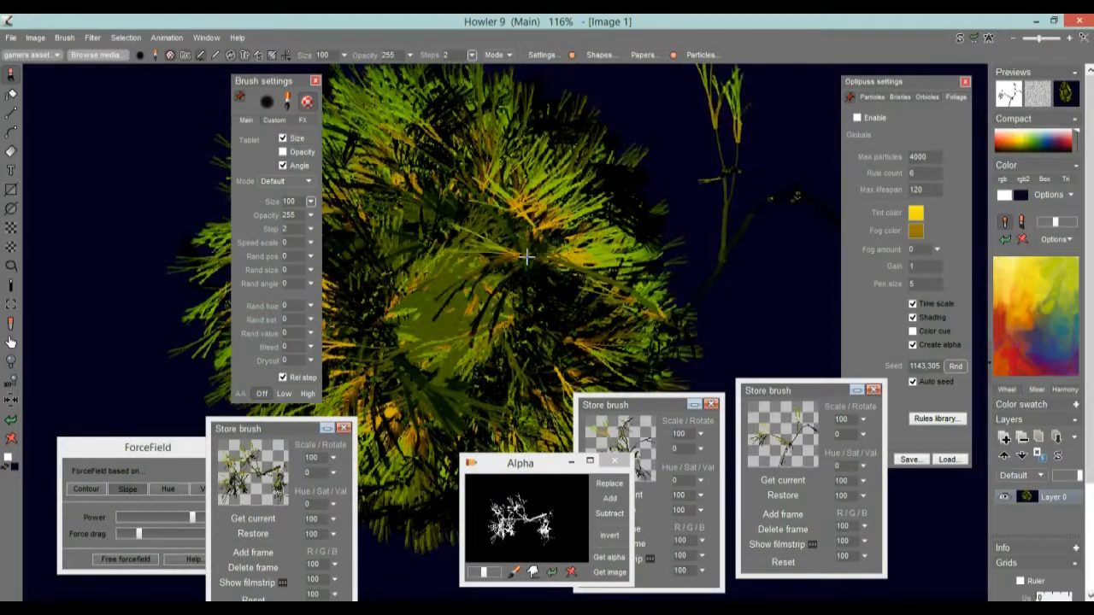
click(12, 439)
Move the Alpha and Brush settings windows off the canvas, set the Kaleidoscope symmetry to 8, and paint foliage across the whole image
scroll(471, 253, down, 2)
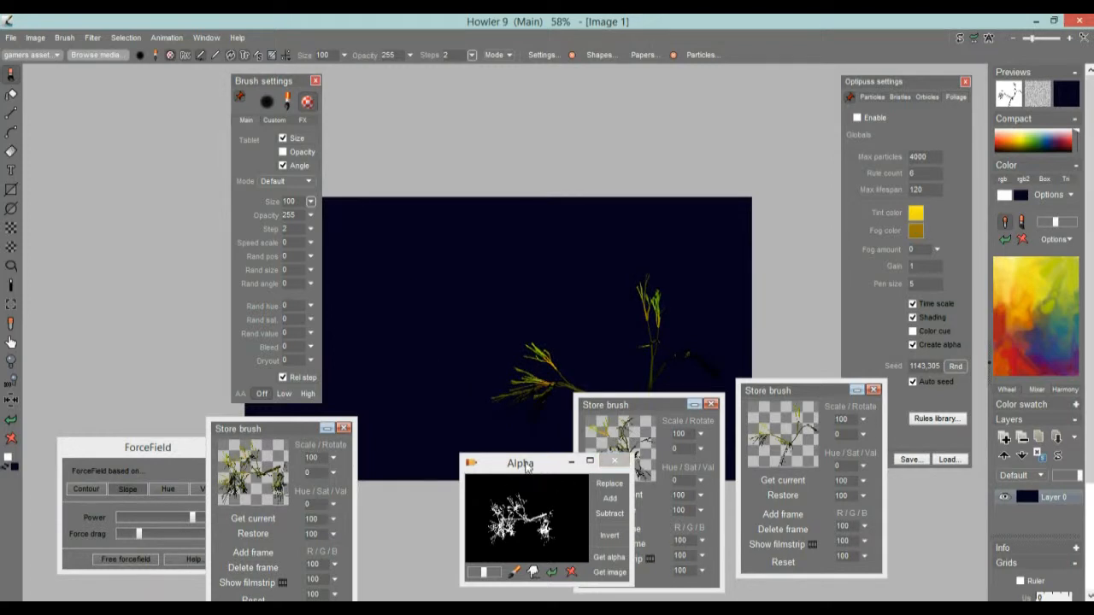
drag(527, 466, 469, 556)
drag(258, 80, 33, 83)
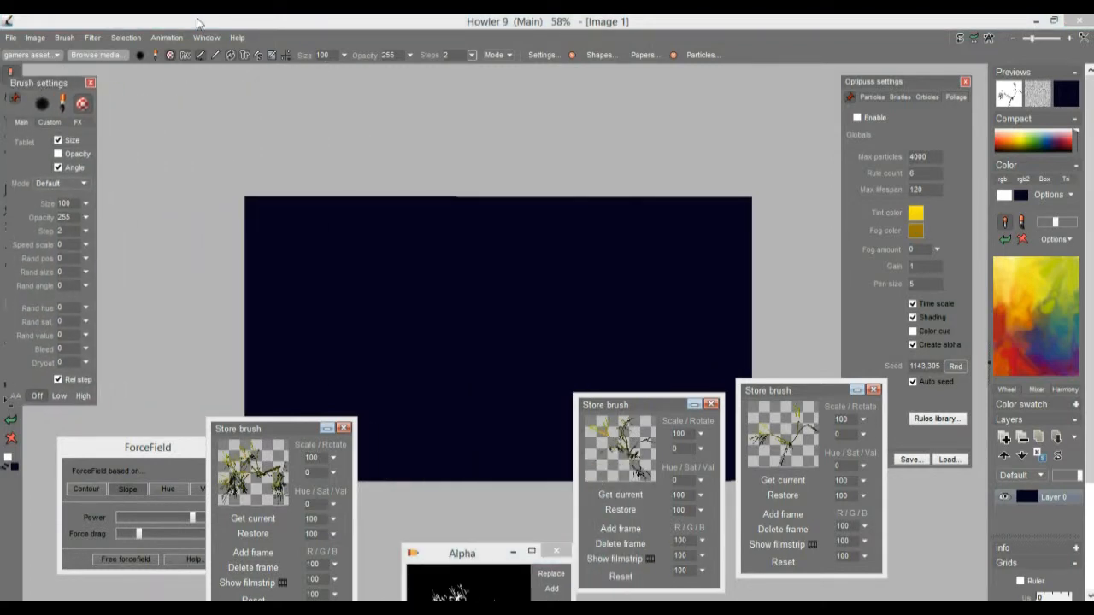
click(286, 56)
mouse_move(410, 116)
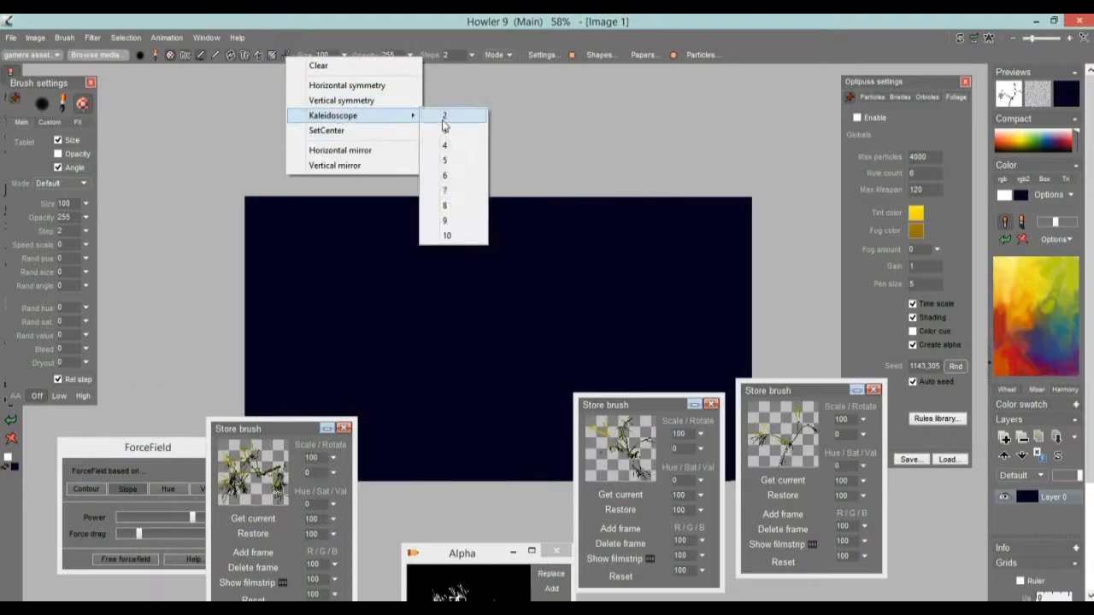
click(460, 209)
mouse_move(454, 211)
mouse_down()
mouse_move(560, 311)
mouse_move(614, 228)
mouse_move(681, 279)
mouse_up()
mouse_move(626, 344)
mouse_down()
mouse_move(547, 282)
mouse_move(508, 389)
mouse_move(598, 299)
mouse_move(551, 220)
mouse_move(553, 229)
mouse_up()
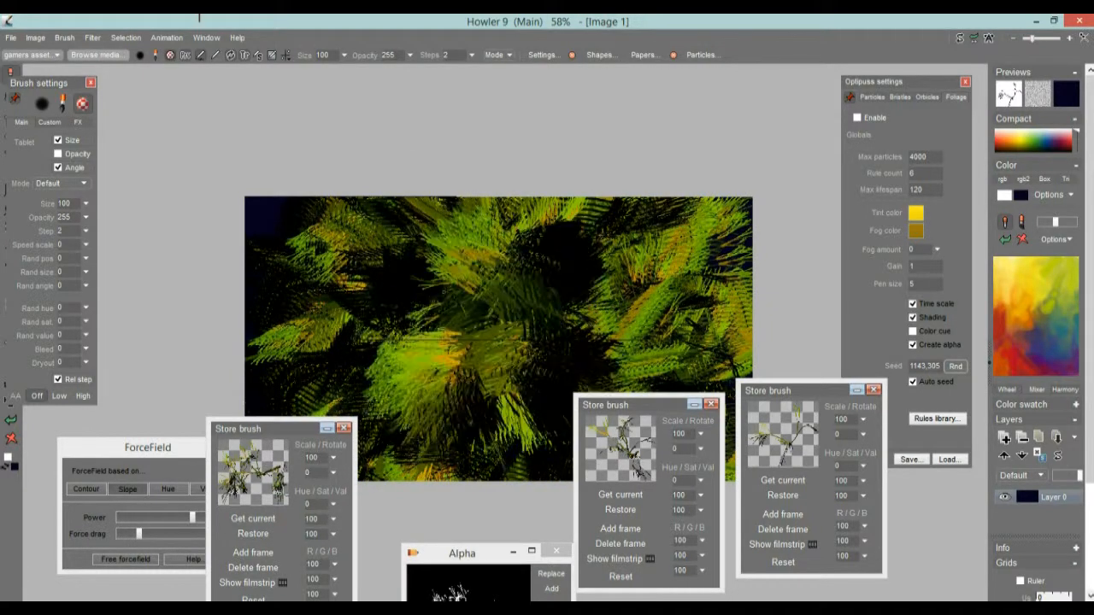
Clear the kaleidoscope symmetry and apply Horizontal mirror and Vertical mirror to the painted foliage
click(288, 57)
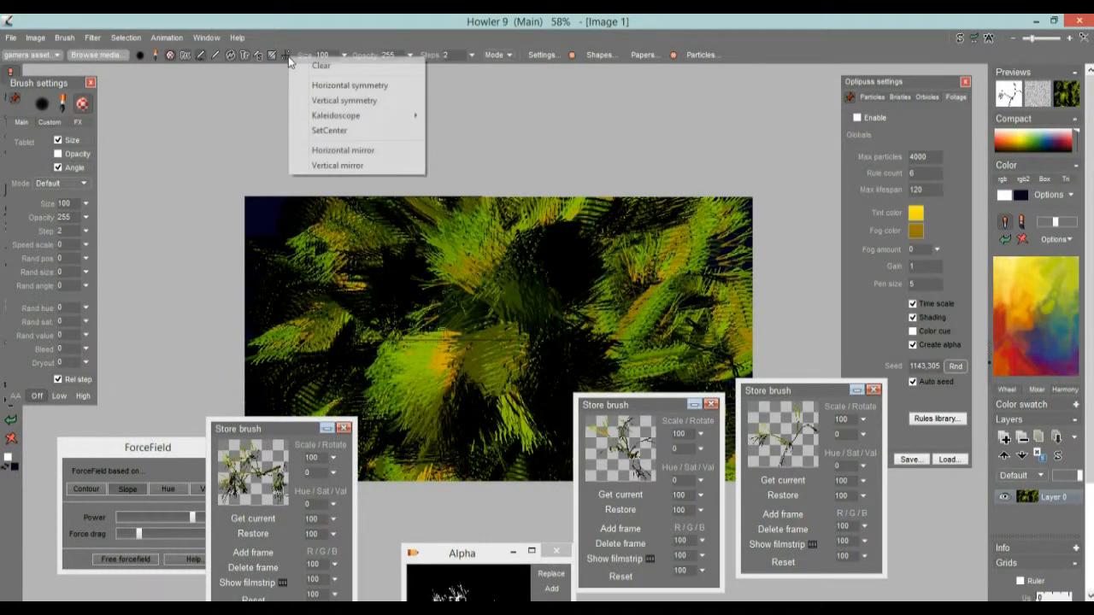
click(337, 66)
click(288, 57)
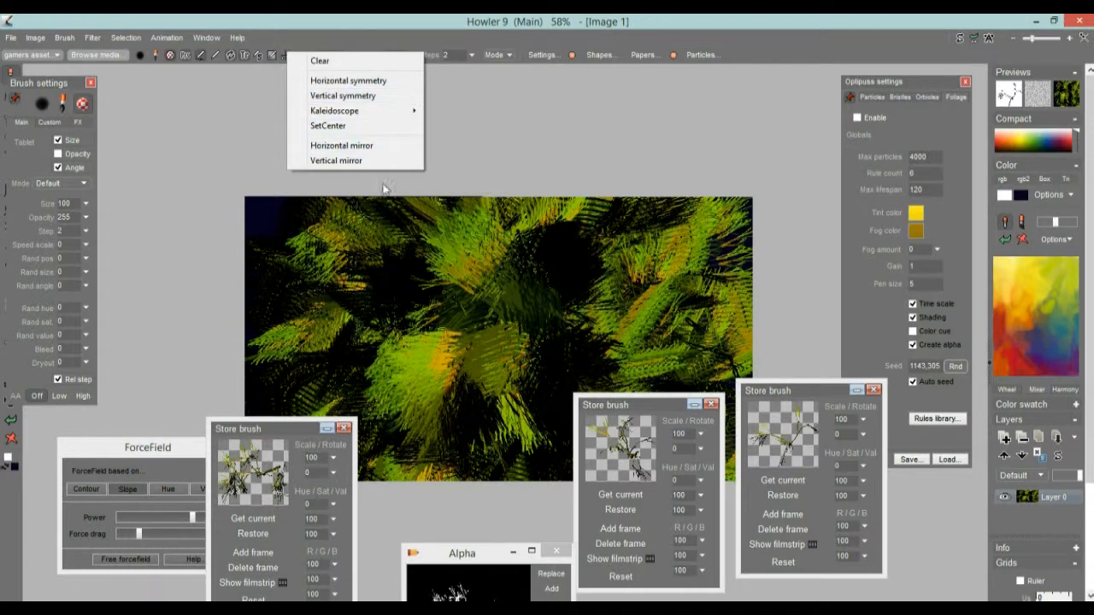
click(341, 145)
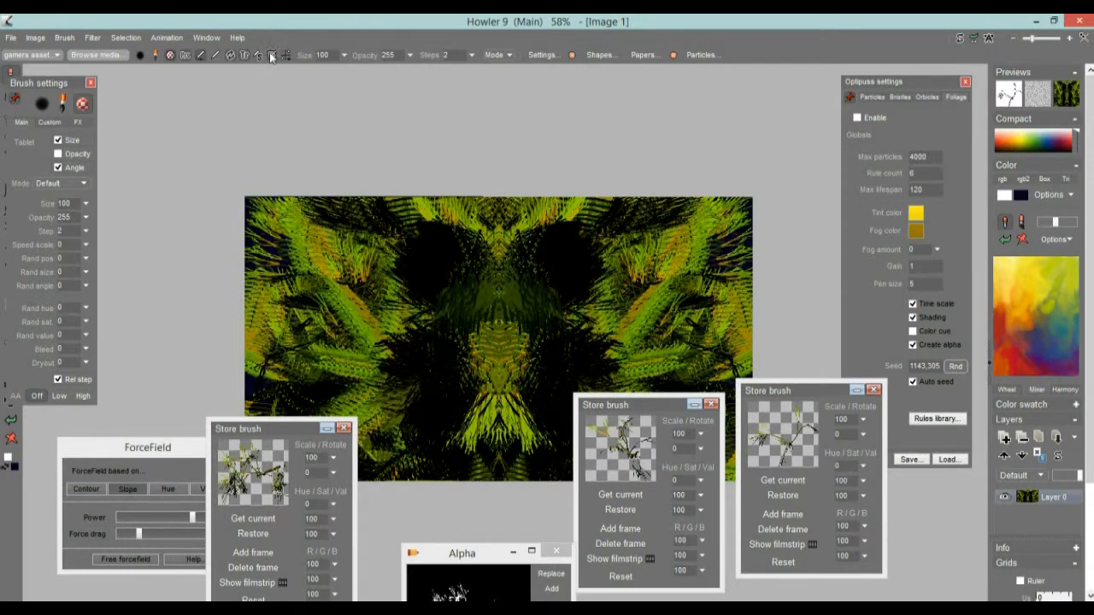
click(288, 57)
click(359, 163)
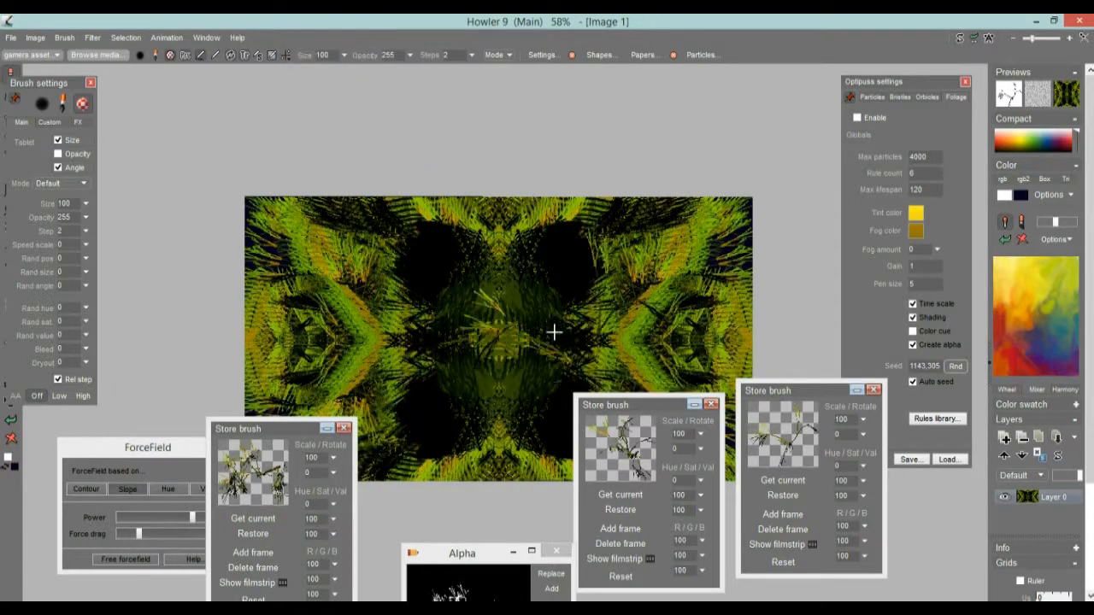
Paint more plant strokes around the centre and upper part of the mirrored foliage image
mouse_move(525, 287)
mouse_down()
mouse_move(581, 244)
mouse_move(554, 329)
mouse_move(604, 325)
mouse_move(558, 290)
mouse_move(527, 286)
mouse_move(471, 330)
mouse_up()
scroll(454, 311, up, 5)
mouse_move(562, 273)
mouse_down()
mouse_move(444, 235)
mouse_move(517, 238)
mouse_move(538, 274)
mouse_move(505, 288)
mouse_move(552, 293)
mouse_move(574, 276)
mouse_move(544, 266)
mouse_move(602, 245)
mouse_move(484, 257)
mouse_move(449, 232)
mouse_move(675, 185)
mouse_move(656, 206)
mouse_move(568, 235)
mouse_move(724, 219)
mouse_up()
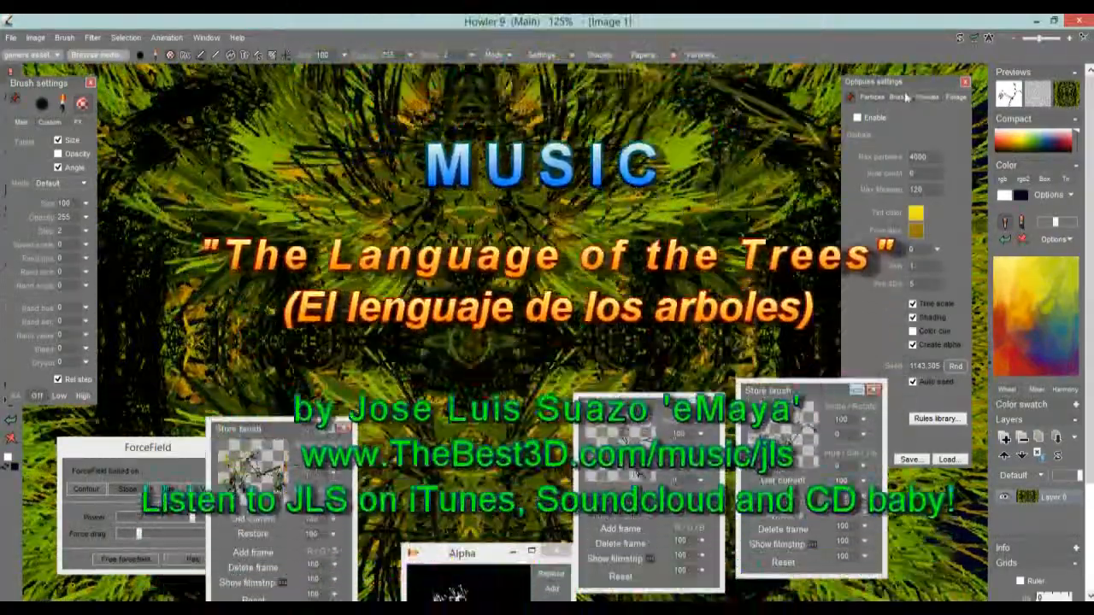
Move the two stored single-plant brush windows and the Optipuss settings aside to uncover the foliage painting
mouse_move(816, 396)
mouse_down()
mouse_move(901, 408)
mouse_move(980, 481)
mouse_up()
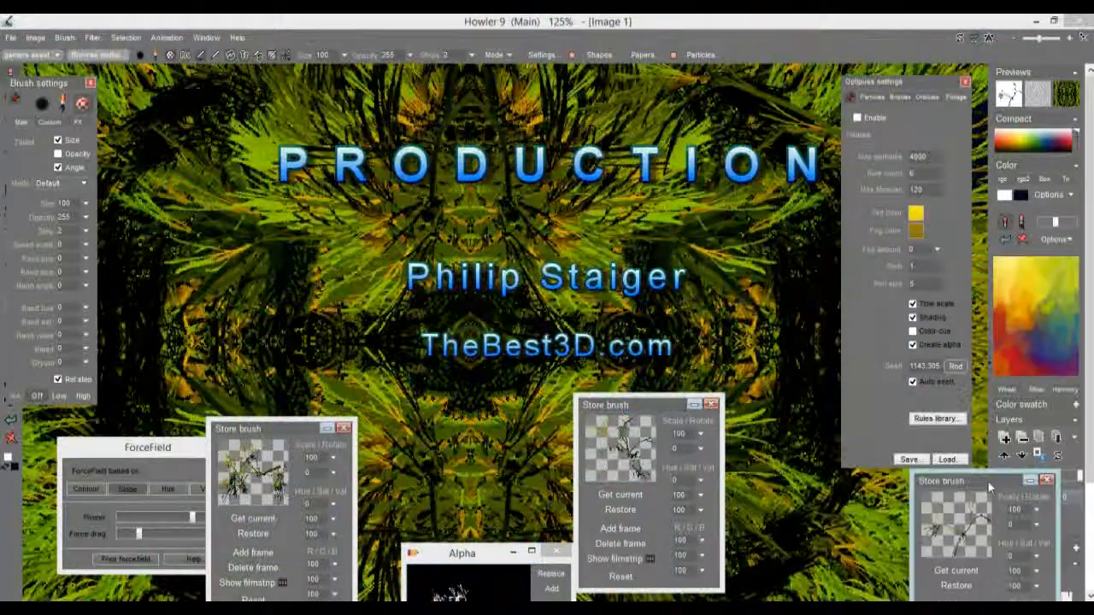
mouse_move(655, 413)
mouse_down()
mouse_move(911, 533)
mouse_move(818, 536)
mouse_up()
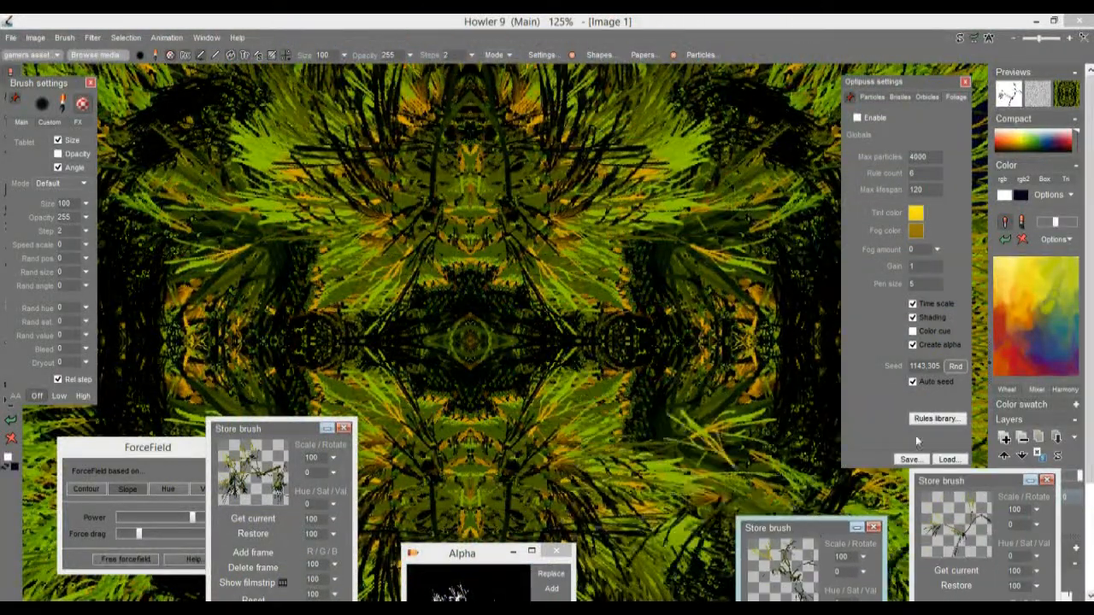
drag(898, 83, 982, 418)
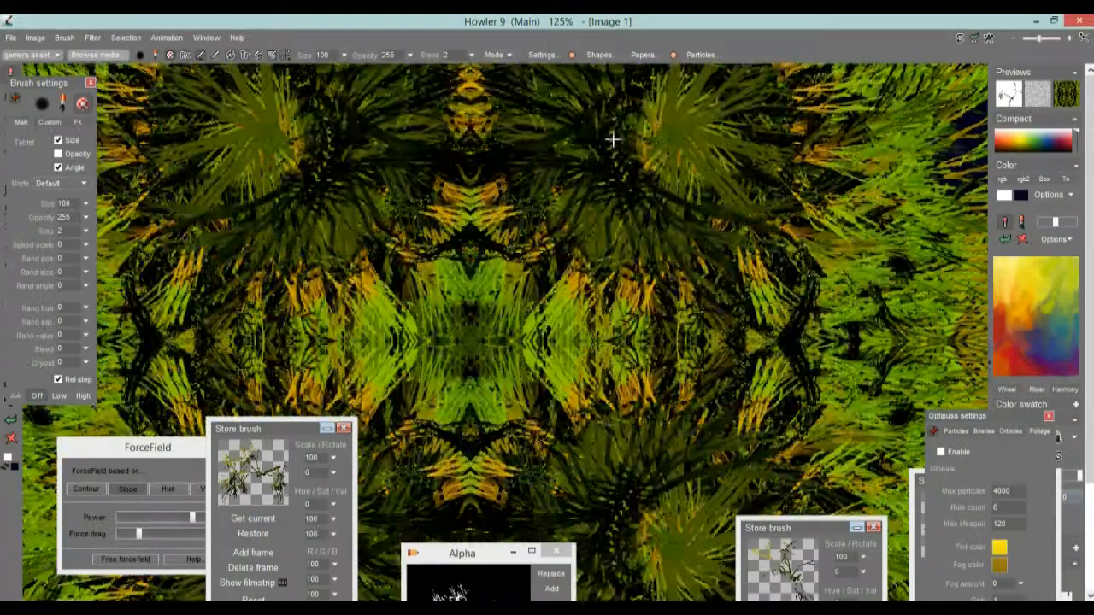